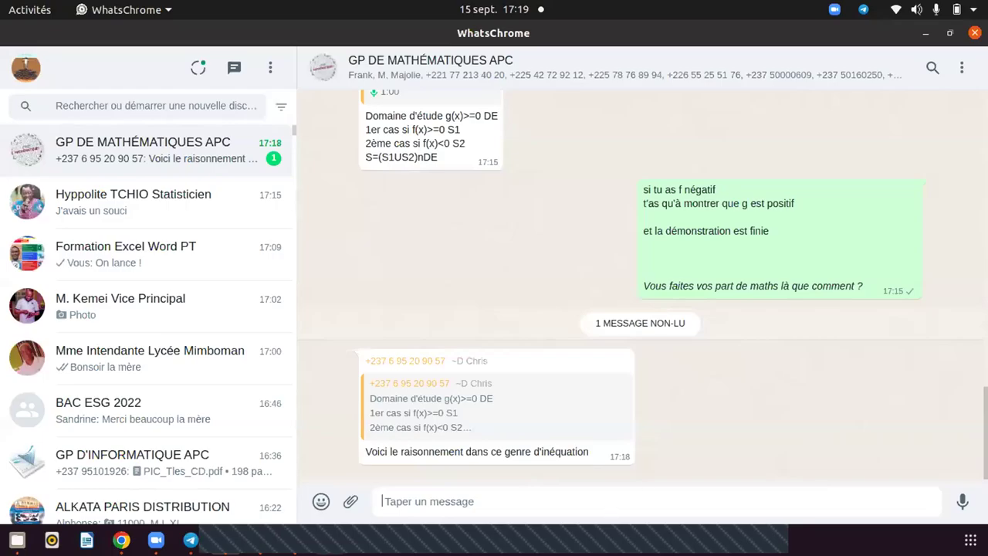
Switch from WhatsChrome to the Exemple N°1.pptx PowerPoint window with Alt+Tab.
{"action": "key", "text": "alt+Tab"}
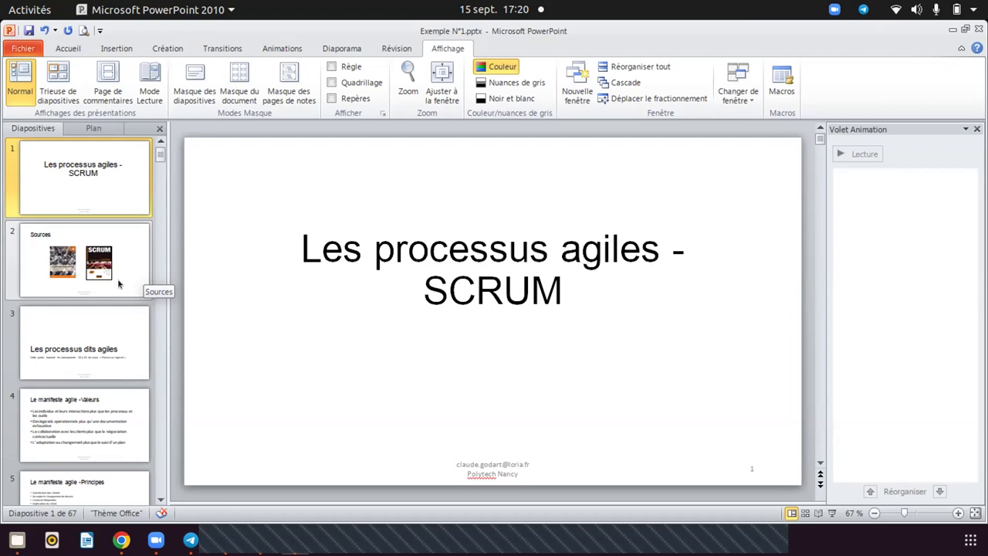
Add a new slide 68 after the last slide, Outils.
{"action": "left_click_drag", "start_coordinate": [160, 149], "coordinate": [167, 494]}
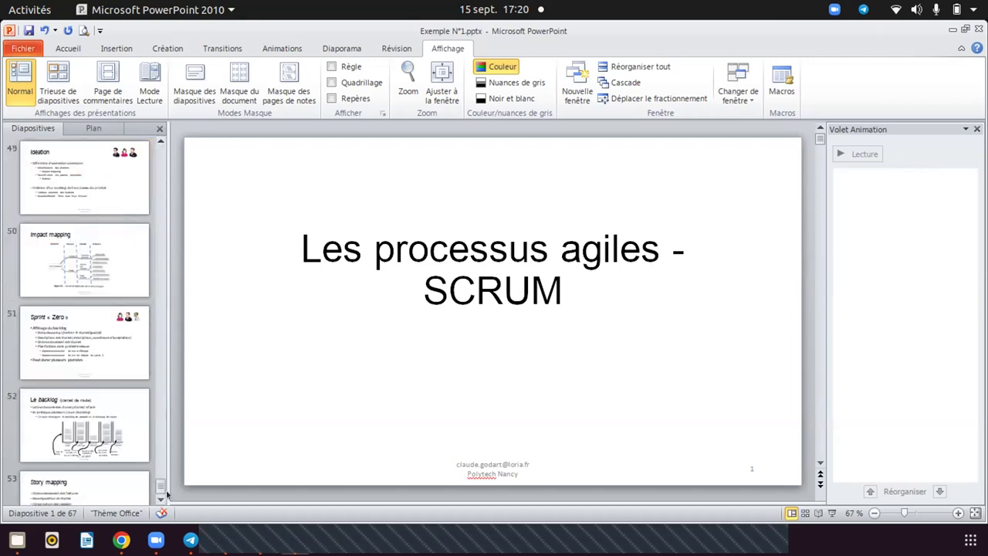
{"action": "left_click", "coordinate": [109, 415]}
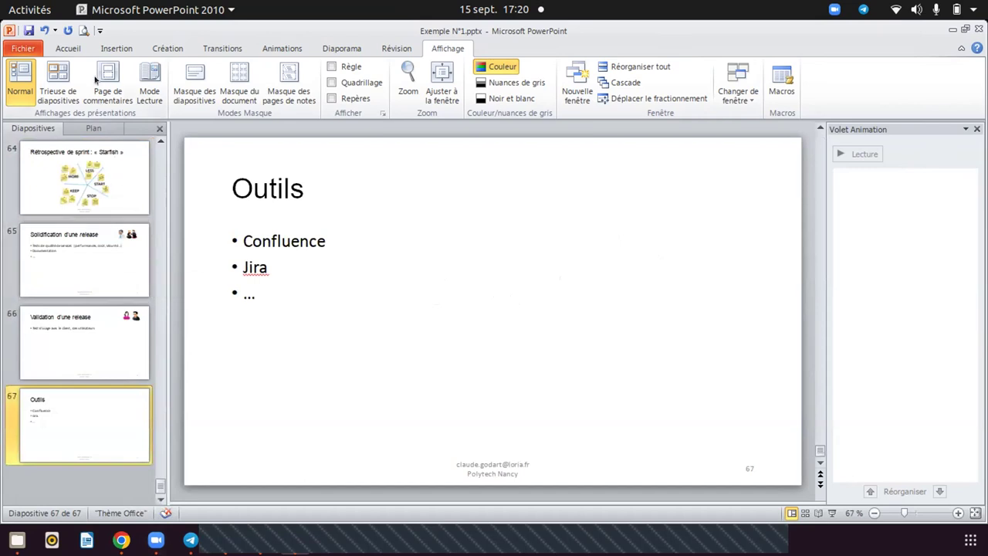
{"action": "left_click", "coordinate": [73, 48]}
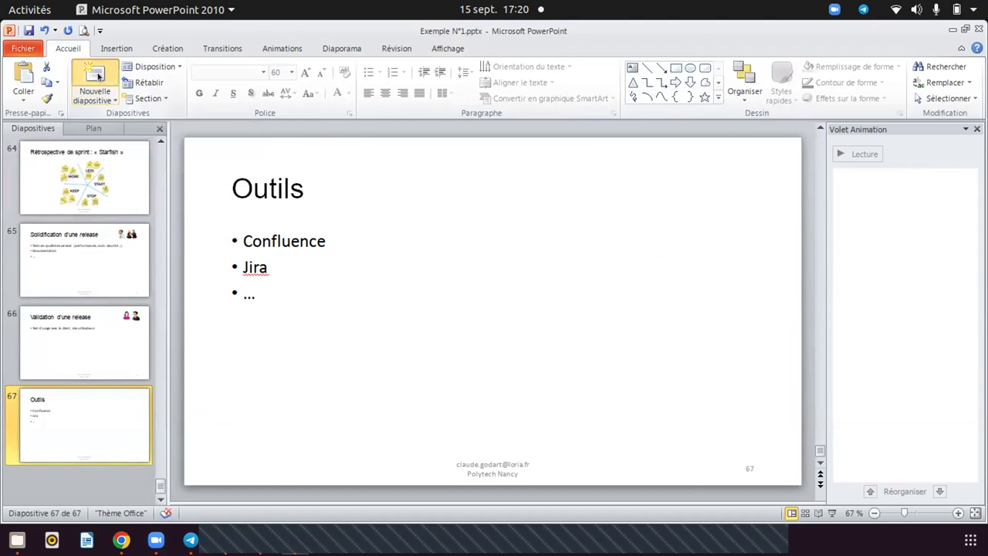
{"action": "left_click", "coordinate": [95, 75]}
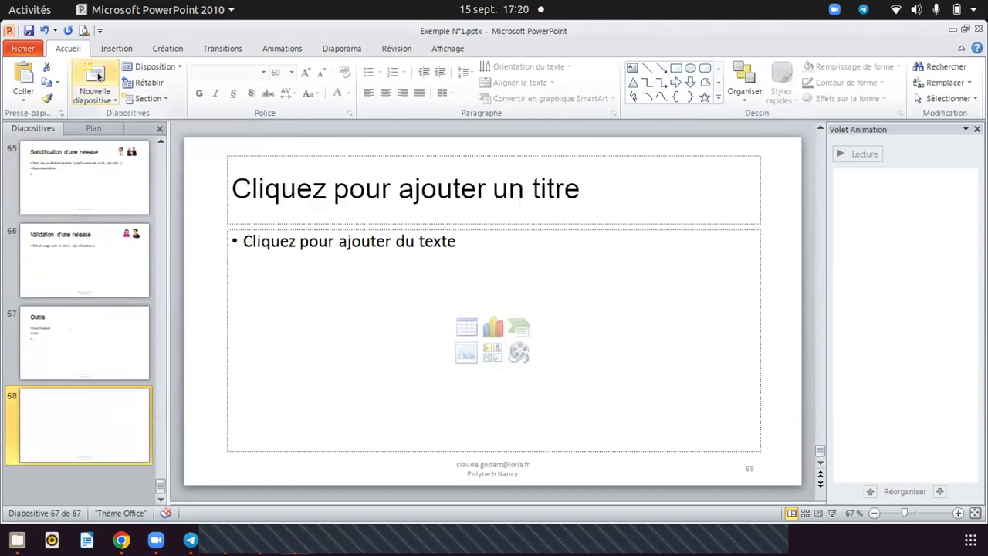
Delete the title and body text placeholders from the new slide.
{"action": "left_click", "coordinate": [410, 185]}
{"action": "left_click", "coordinate": [465, 154]}
{"action": "key", "text": "Delete"}
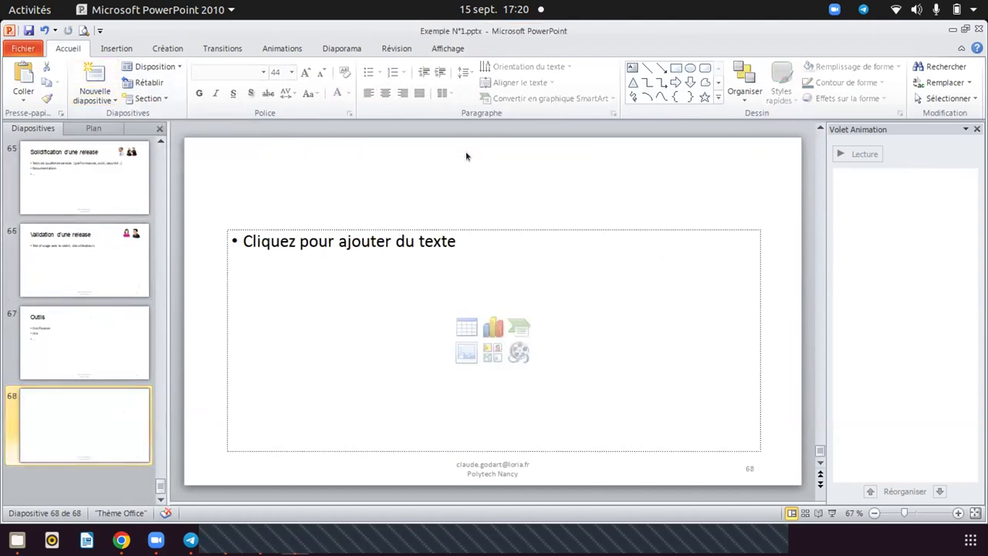
{"action": "left_click", "coordinate": [518, 230]}
{"action": "key", "text": "Delete"}
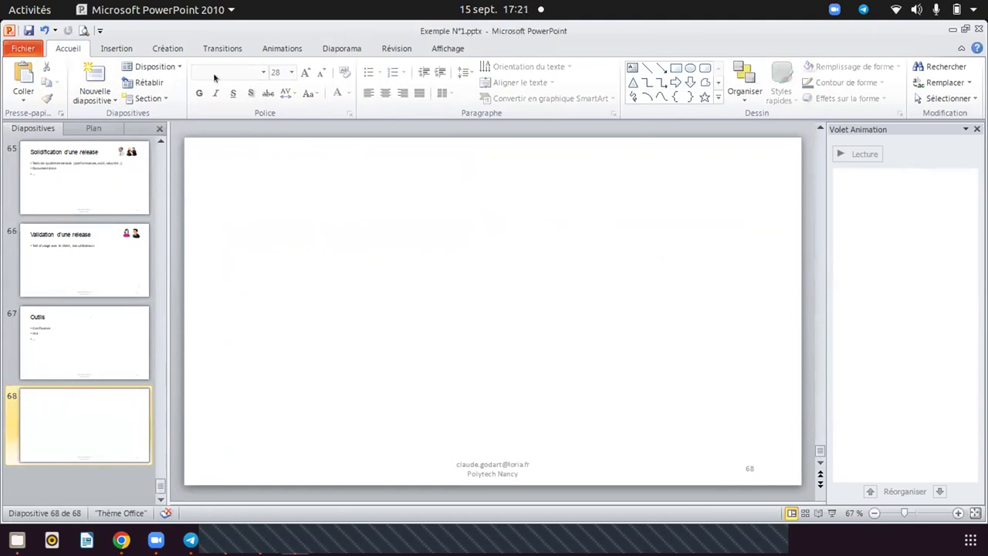
Draw a text box in the upper middle of slide 68, type FIN and select it.
{"action": "left_click", "coordinate": [719, 97]}
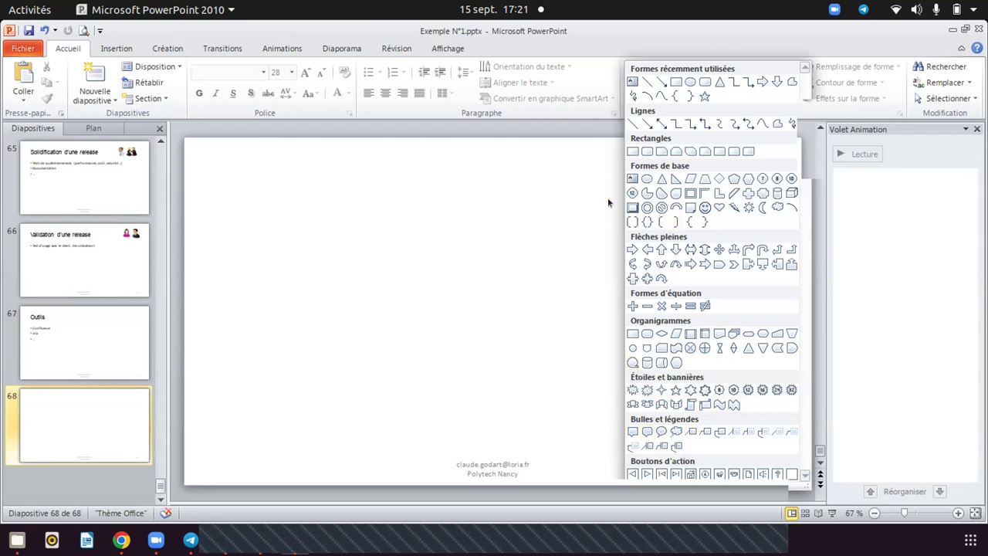
{"action": "left_click", "coordinate": [632, 81]}
{"action": "left_click_drag", "start_coordinate": [349, 241], "coordinate": [660, 362]}
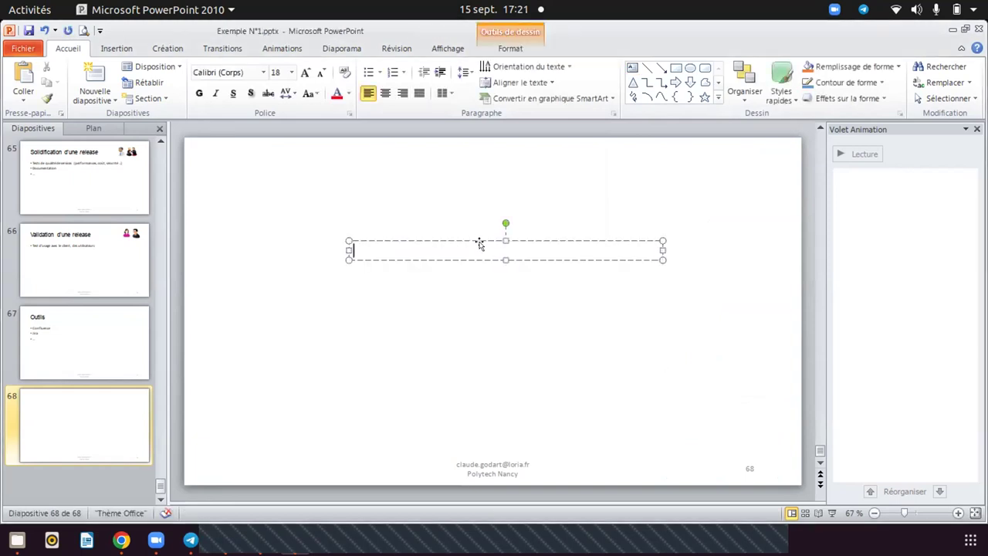
{"action": "type", "text": "FIN"}
{"action": "key", "text": "ctrl+a"}
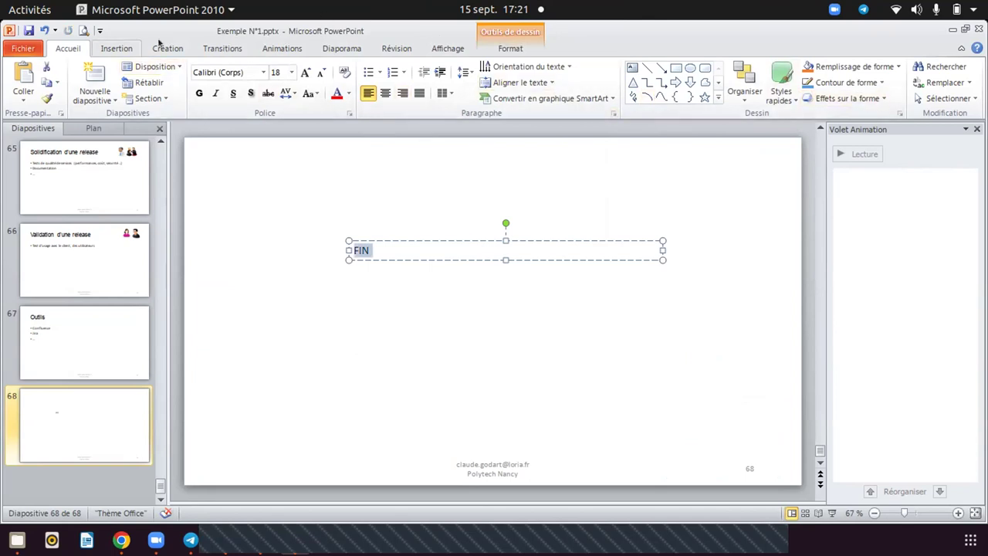
{"action": "left_click", "coordinate": [120, 49]}
Insert FIN as an orange WordArt and delete the plain FIN text box.
{"action": "left_click", "coordinate": [459, 91]}
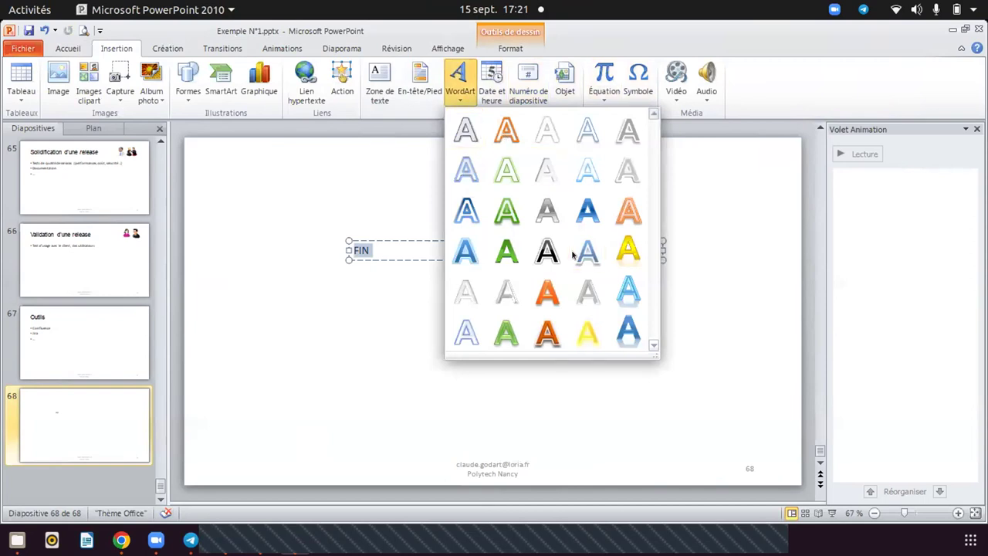
{"action": "left_click", "coordinate": [540, 332]}
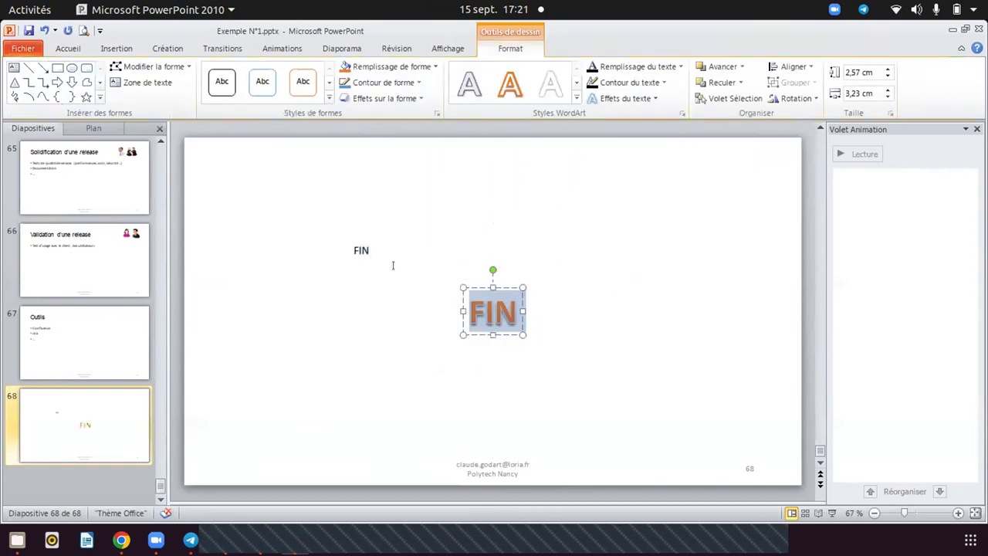
{"action": "left_click", "coordinate": [355, 247]}
{"action": "left_click", "coordinate": [401, 241]}
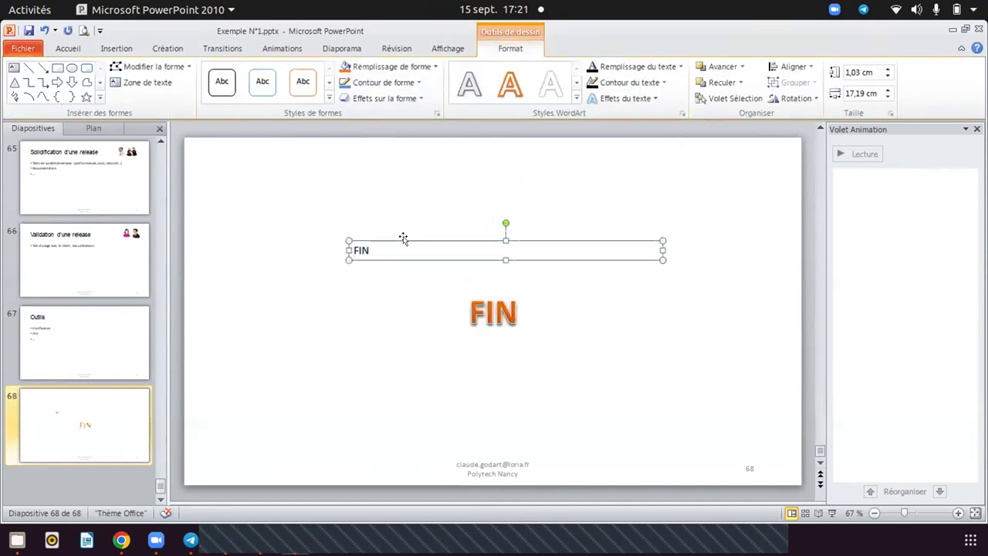
{"action": "key", "text": "Delete"}
Enlarge the FIN WordArt box and raise its font size to 166.
{"action": "left_click", "coordinate": [507, 305]}
{"action": "left_click_drag", "start_coordinate": [463, 288], "coordinate": [323, 226]}
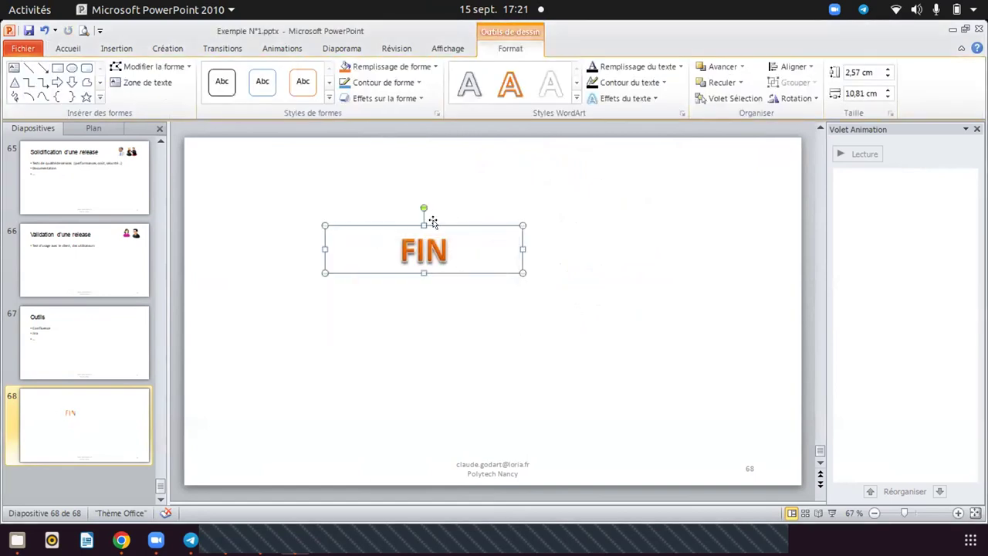
{"action": "key", "text": "Escape"}
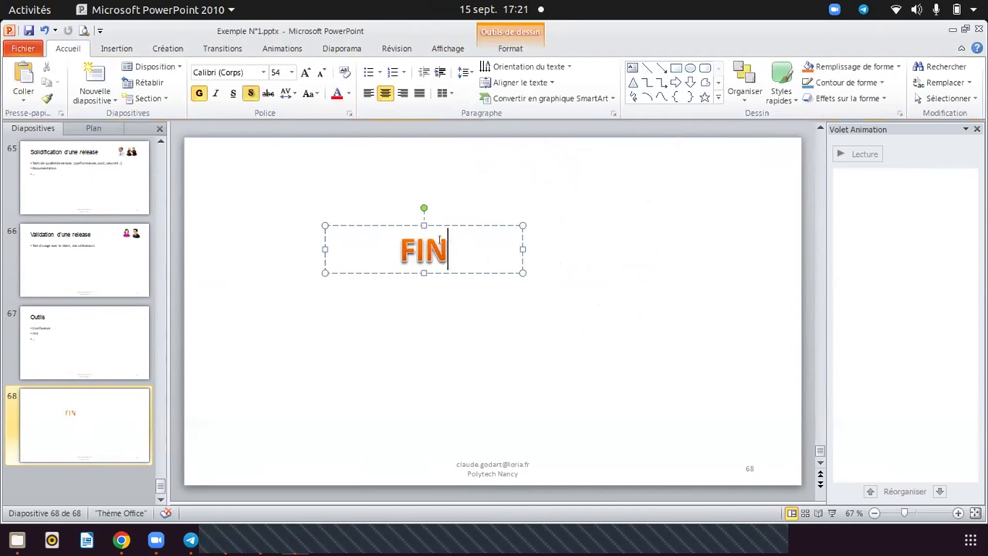
{"action": "left_click_drag", "start_coordinate": [453, 247], "coordinate": [388, 252]}
{"action": "left_click", "coordinate": [306, 73]}
{"action": "left_click", "coordinate": [306, 73]}
{"action": "left_click", "coordinate": [305, 72]}
{"action": "left_click", "coordinate": [306, 72]}
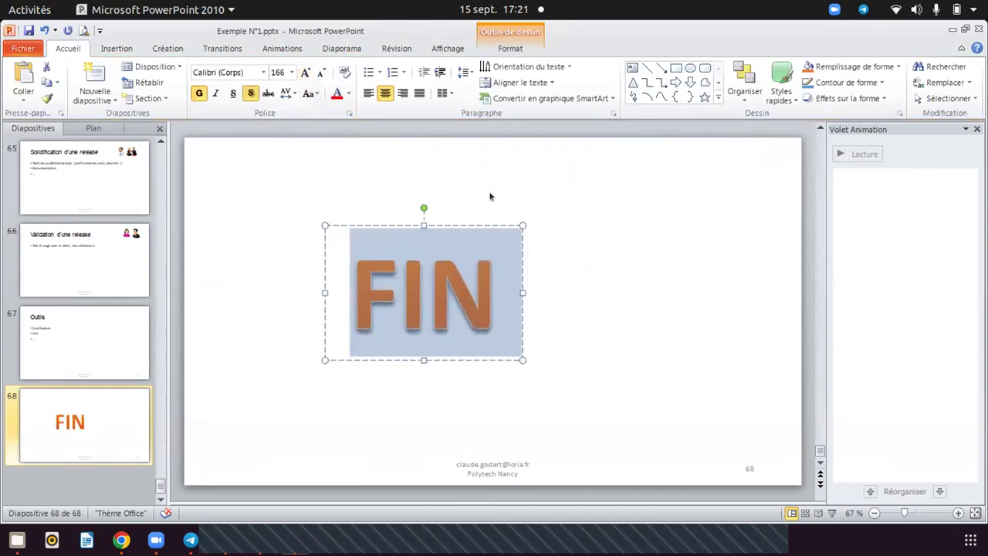
{"action": "left_click", "coordinate": [502, 233]}
Move the FIN WordArt to the slide centre, nudging it left to align.
{"action": "left_click_drag", "start_coordinate": [472, 217], "coordinate": [548, 243]}
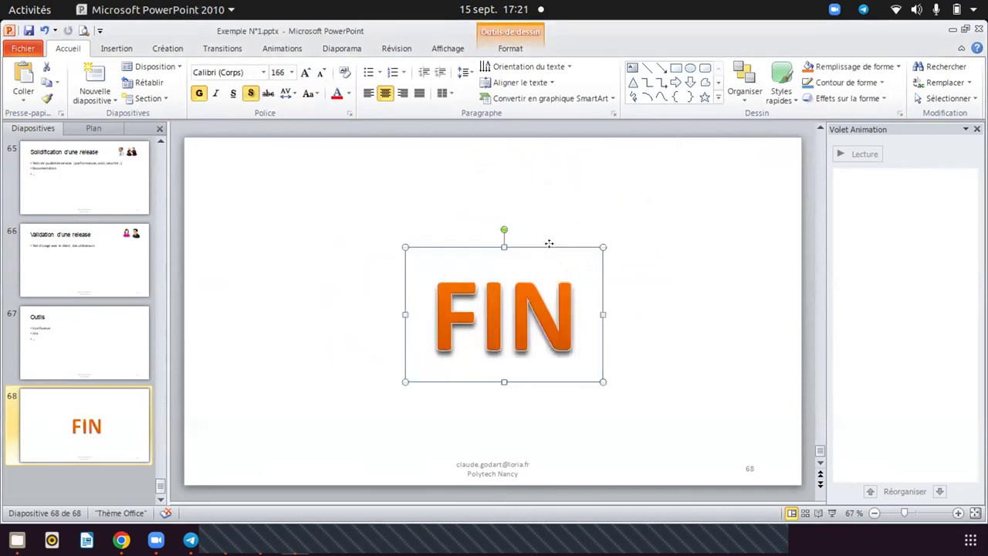
{"action": "left_click", "coordinate": [638, 276]}
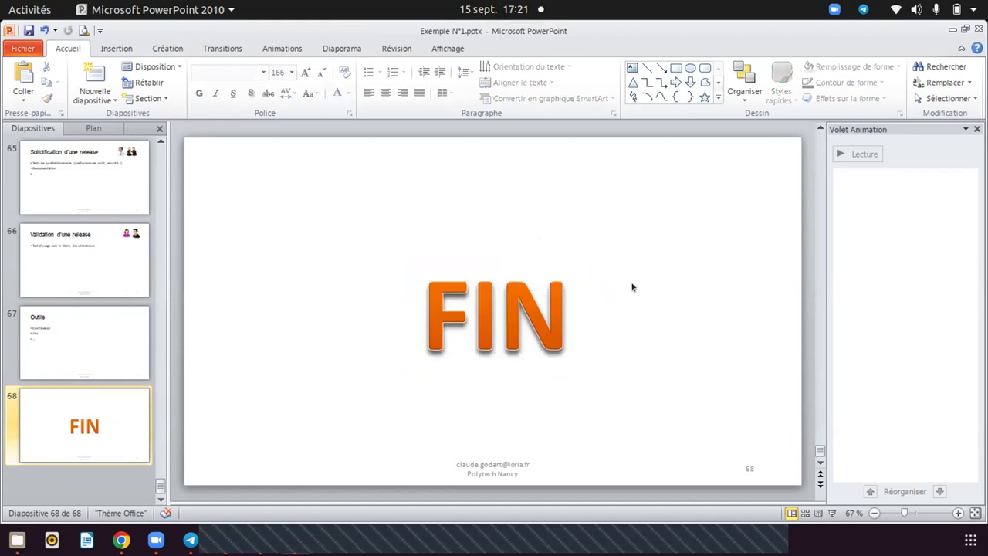
{"action": "left_click", "coordinate": [514, 302]}
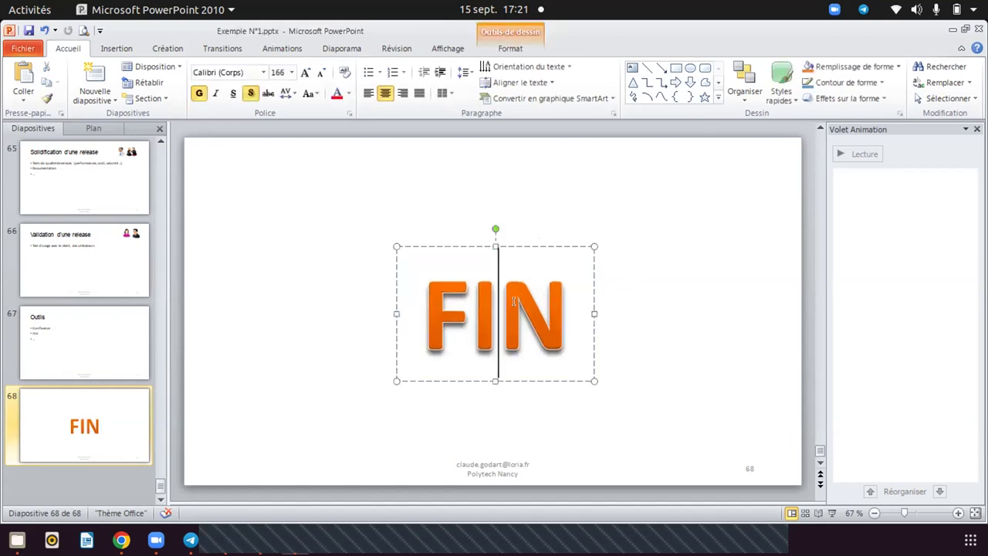
{"action": "left_click", "coordinate": [613, 260]}
{"action": "left_click", "coordinate": [526, 274]}
{"action": "left_click", "coordinate": [532, 244]}
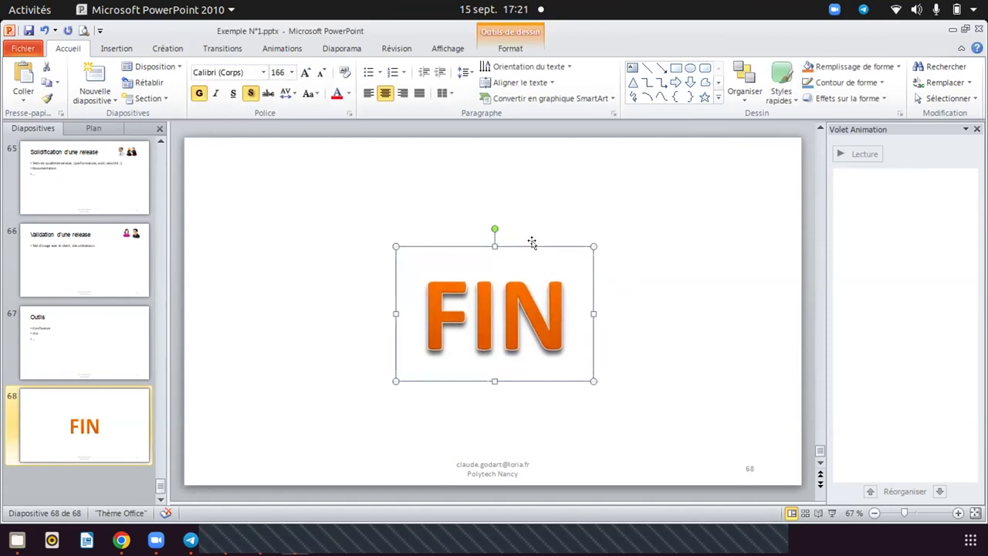
{"action": "key", "text": "Left"}
{"action": "key", "text": "Left"}
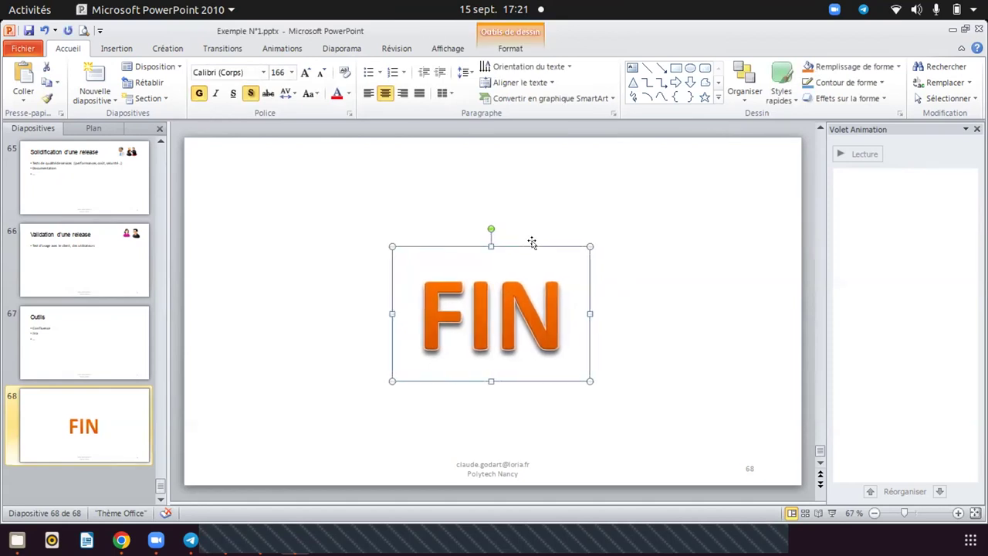
{"action": "left_click", "coordinate": [666, 284]}
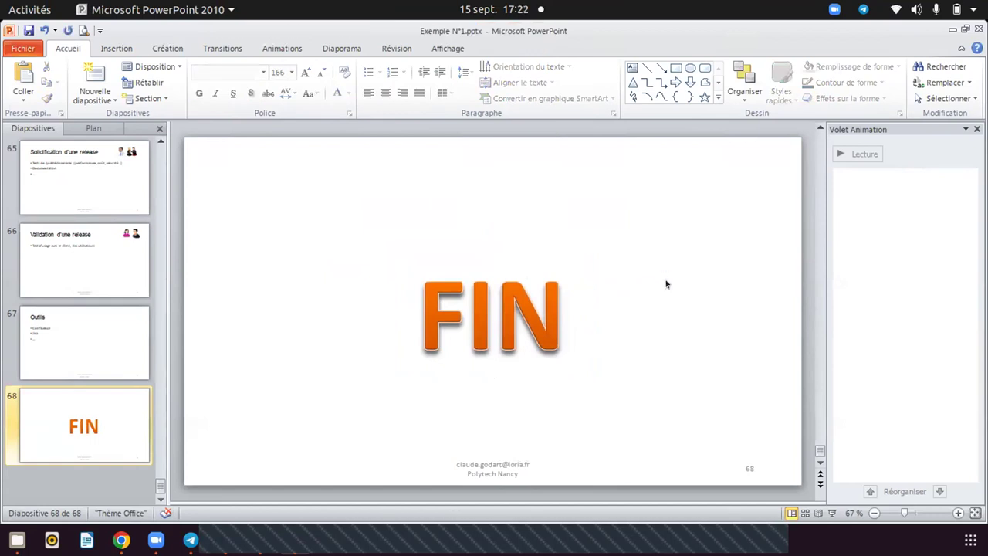
{"action": "left_click", "coordinate": [466, 309]}
{"action": "left_click", "coordinate": [517, 245]}
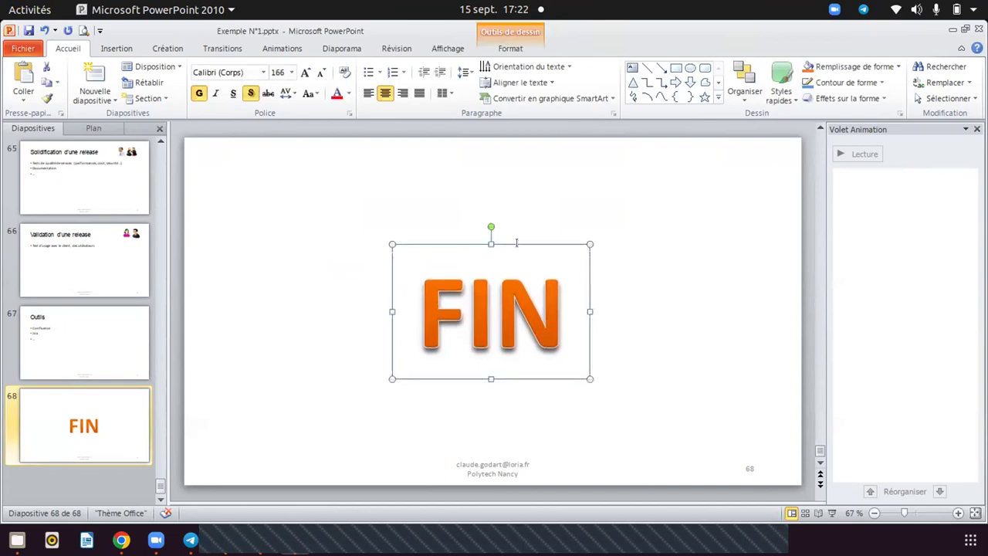
Save the presentation with Ctrl+S, then select and deselect the FIN WordArt text.
{"action": "left_click", "coordinate": [689, 254]}
{"action": "key", "text": "ctrl+s"}
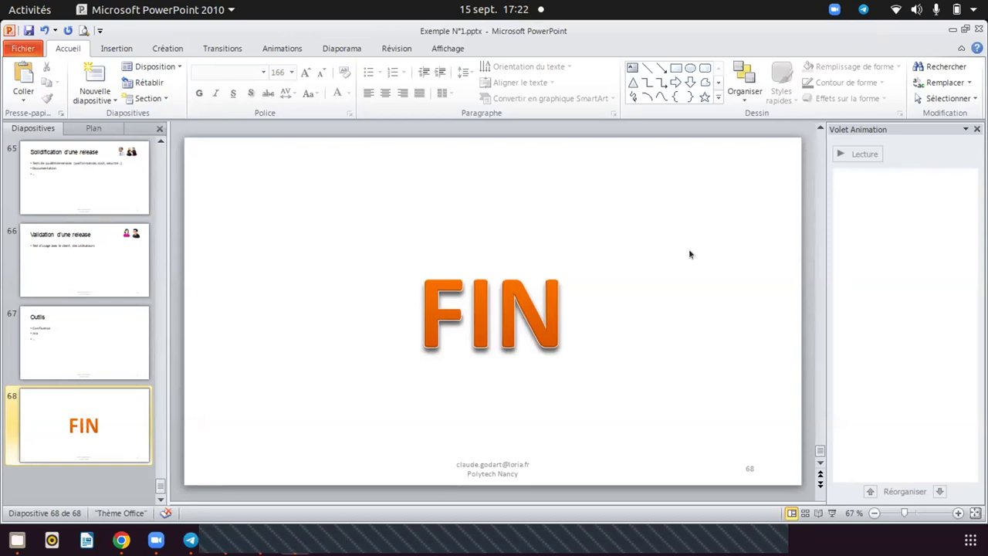
{"action": "left_click", "coordinate": [570, 301]}
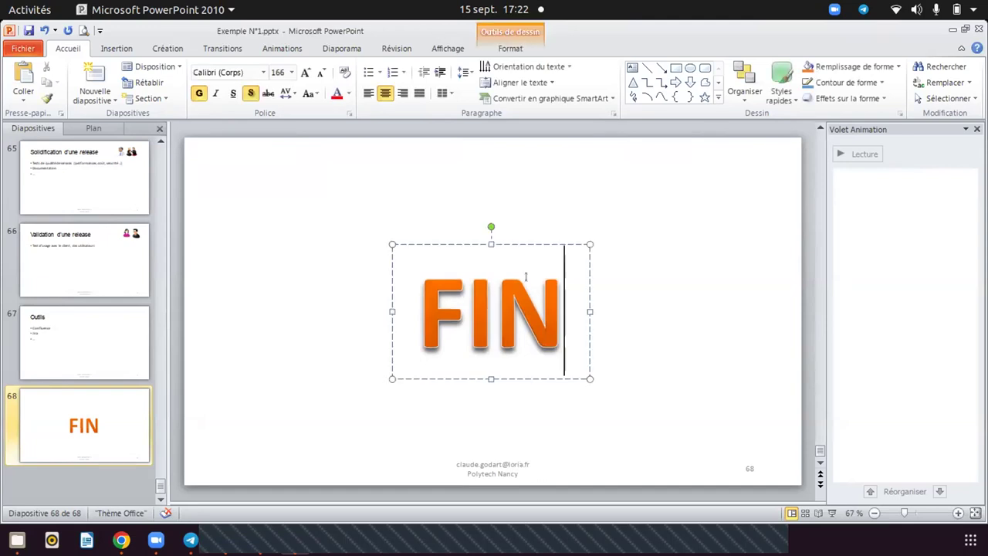
{"action": "left_click", "coordinate": [494, 309]}
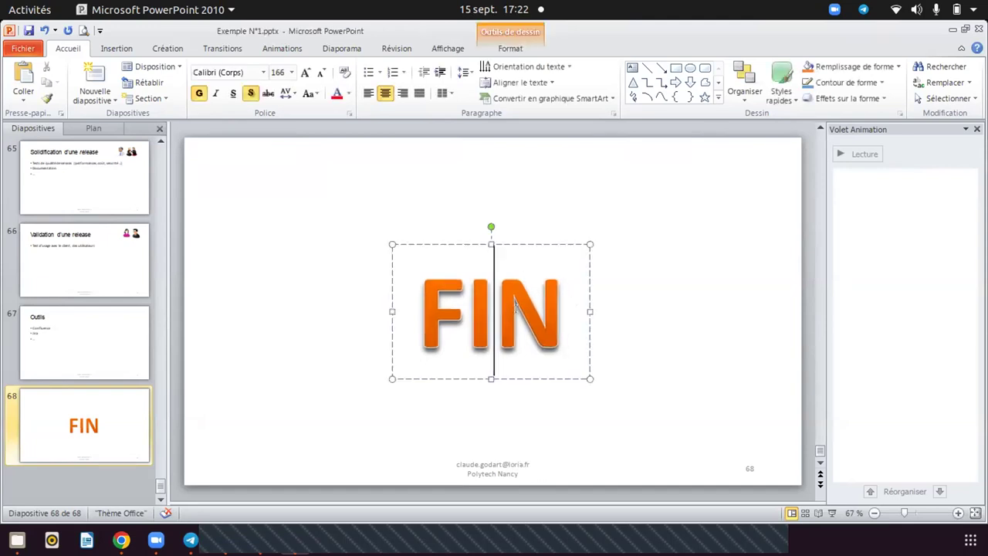
{"action": "left_click_drag", "start_coordinate": [417, 309], "coordinate": [552, 324]}
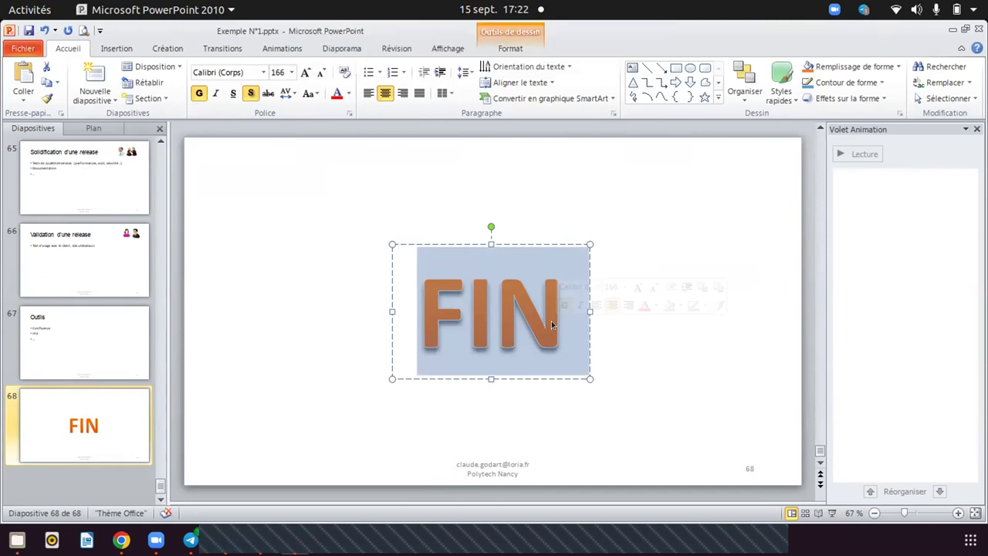
{"action": "left_click", "coordinate": [735, 208]}
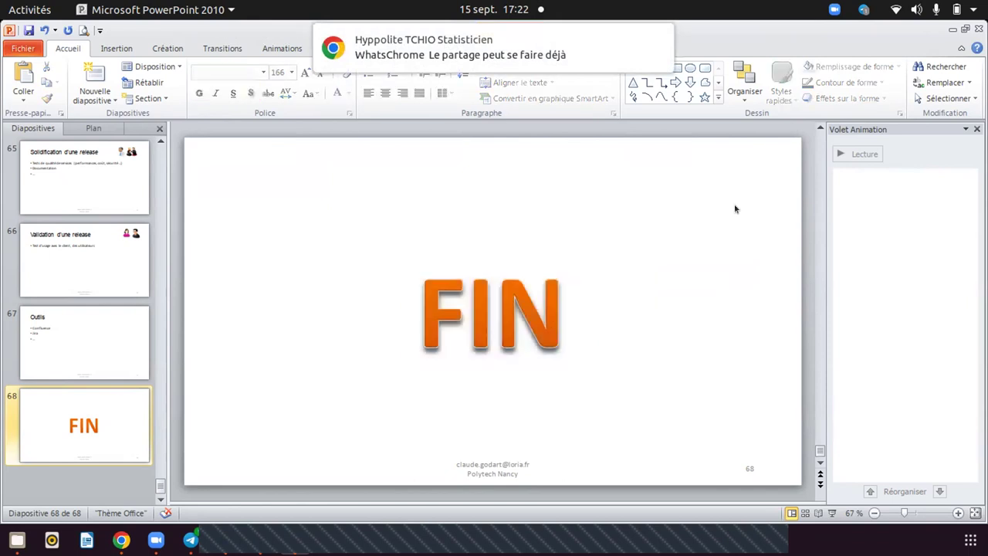
{"action": "left_click", "coordinate": [471, 296]}
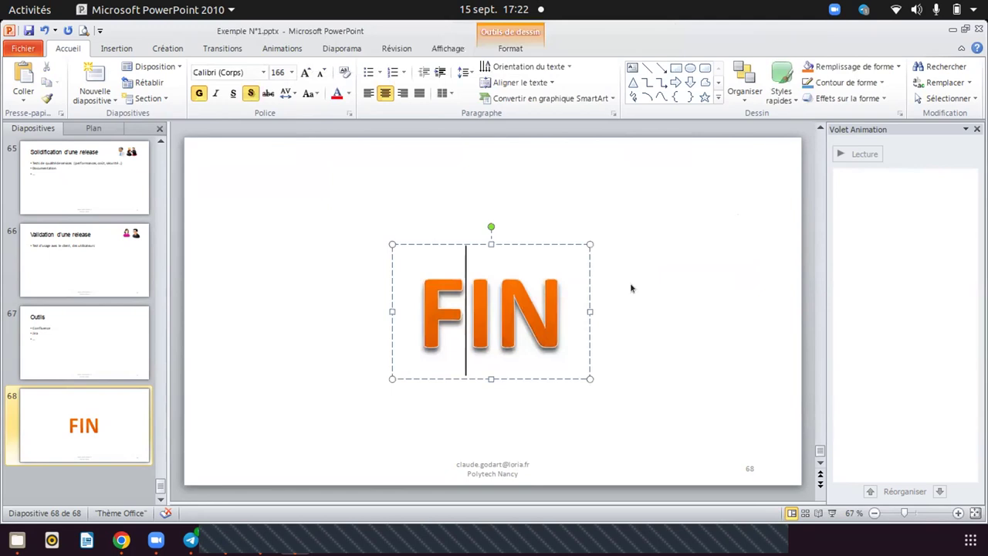
{"action": "left_click", "coordinate": [652, 184]}
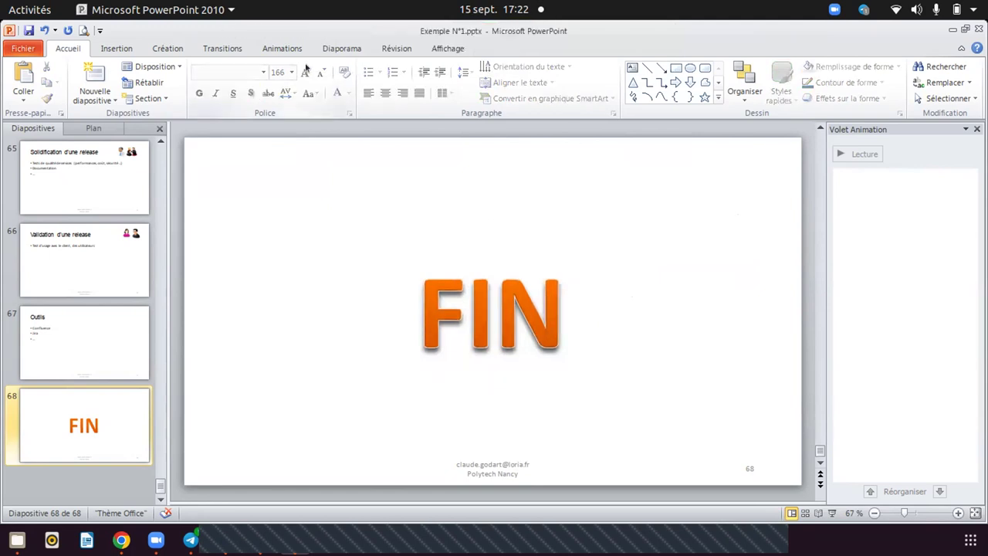
Apply the Zoom transition to slide 68 and dismiss the chat notification.
{"action": "left_click", "coordinate": [223, 50]}
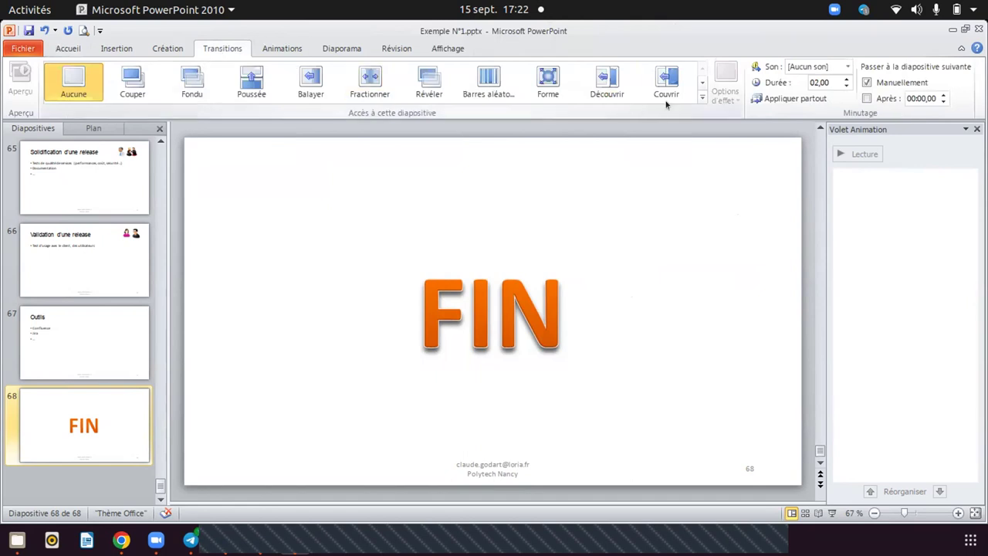
{"action": "left_click", "coordinate": [703, 98]}
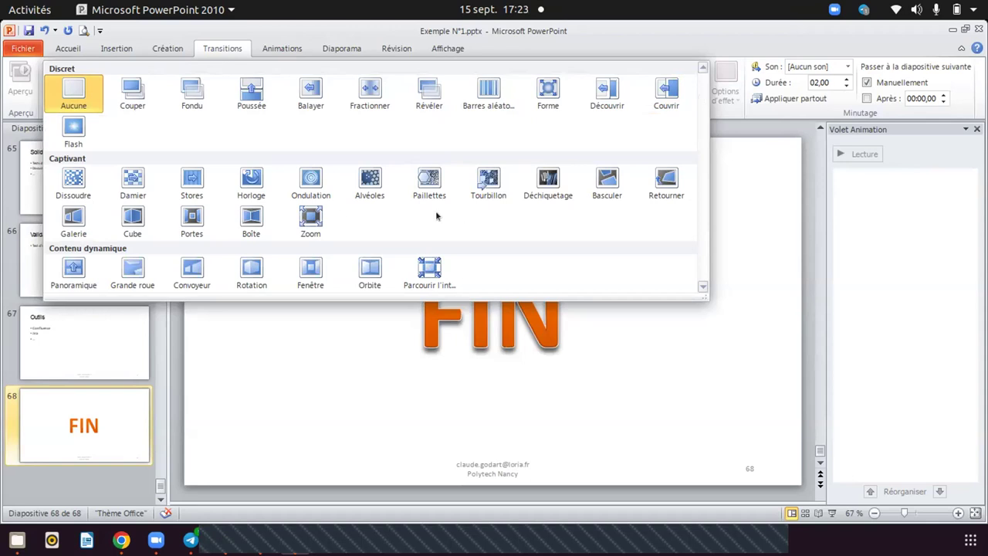
{"action": "left_click", "coordinate": [310, 220]}
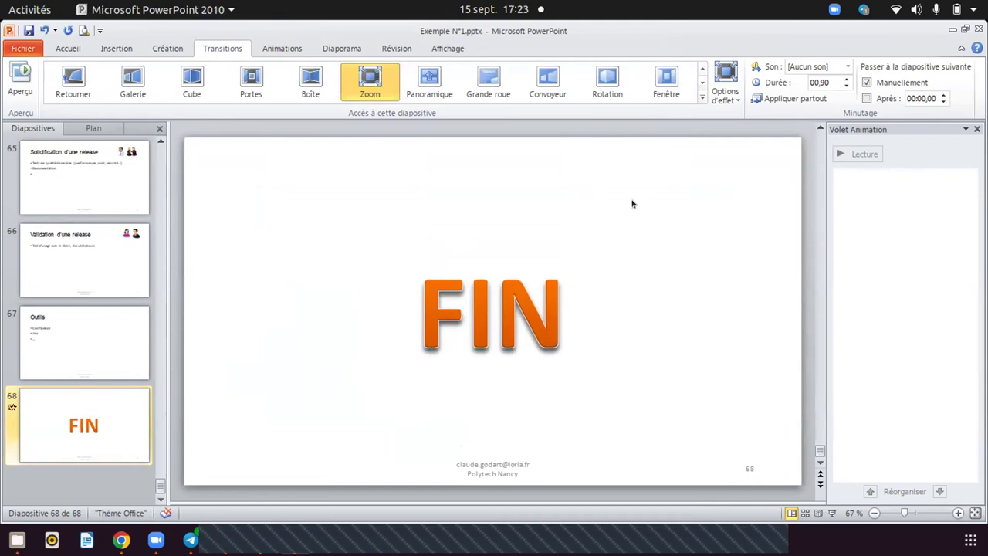
{"action": "left_click", "coordinate": [498, 309]}
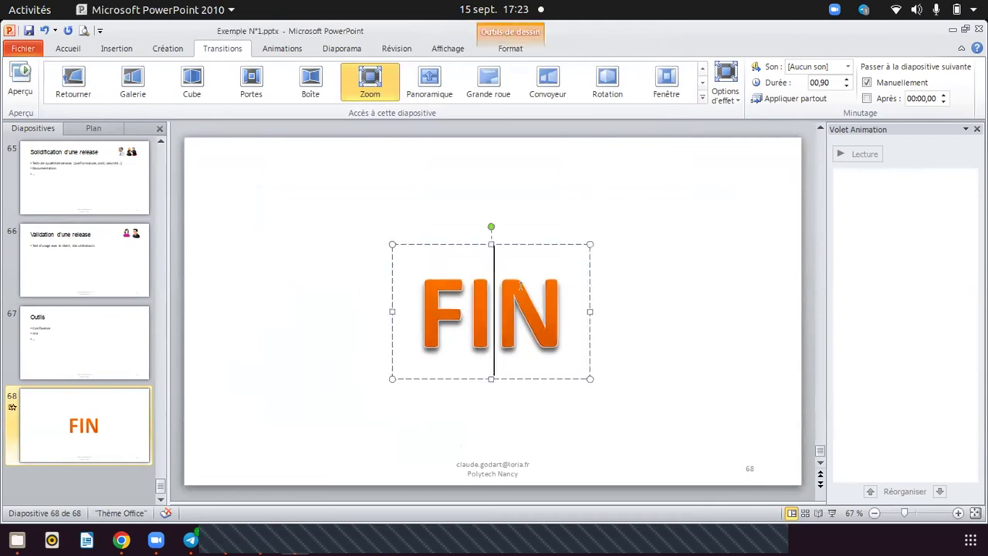
{"action": "left_click", "coordinate": [679, 310]}
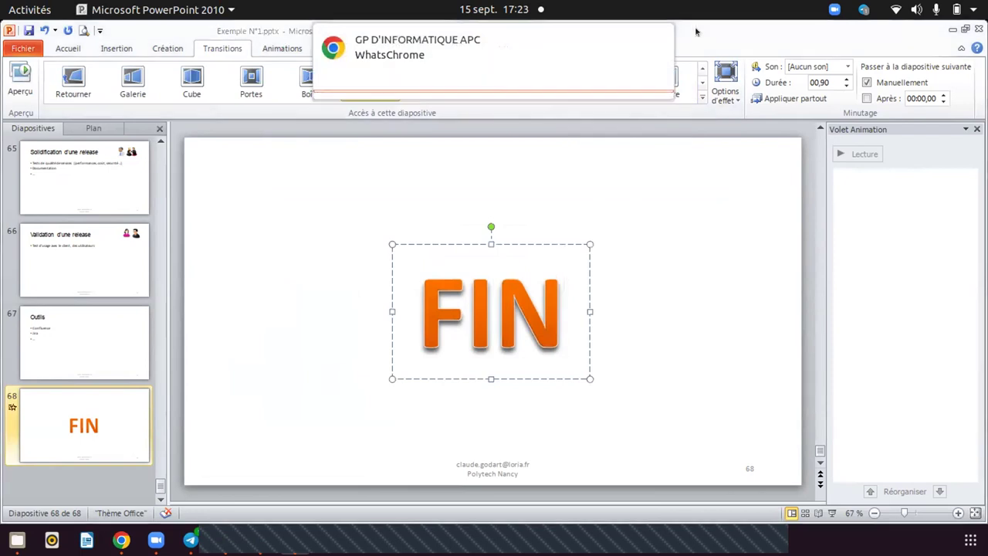
{"action": "left_click", "coordinate": [654, 40]}
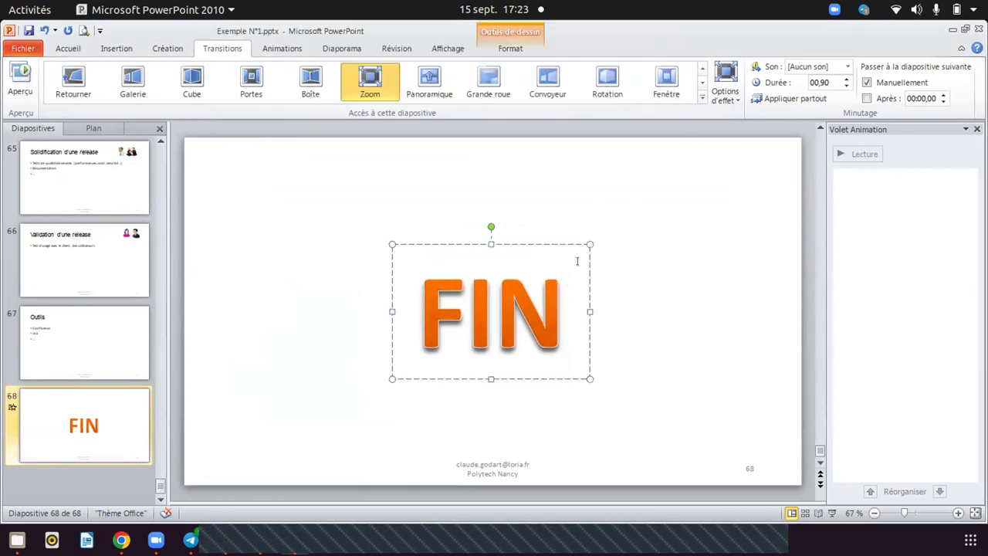
{"action": "left_click", "coordinate": [282, 49]}
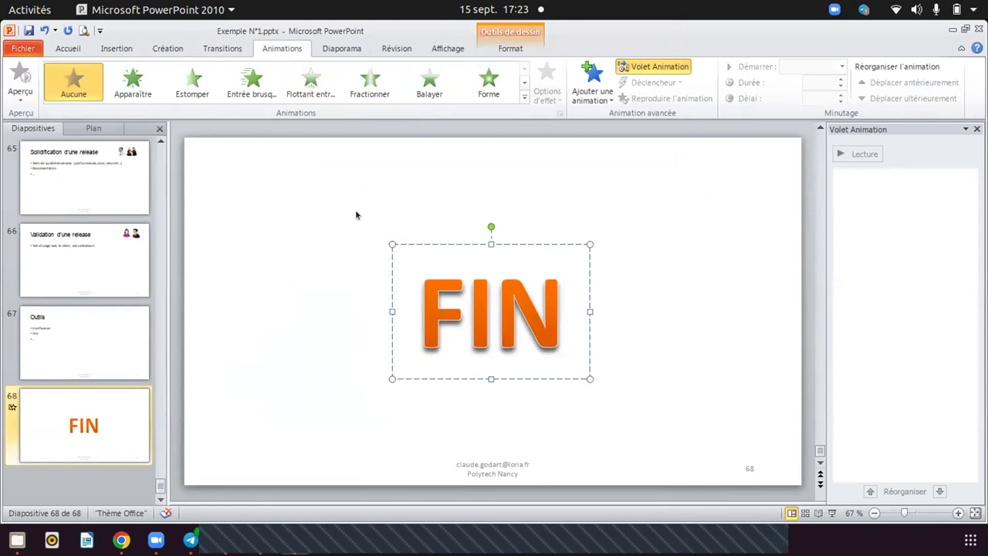
{"action": "left_click", "coordinate": [678, 260]}
{"action": "left_click", "coordinate": [516, 297]}
{"action": "left_click", "coordinate": [599, 252]}
{"action": "left_click", "coordinate": [517, 271]}
{"action": "left_click", "coordinate": [544, 243]}
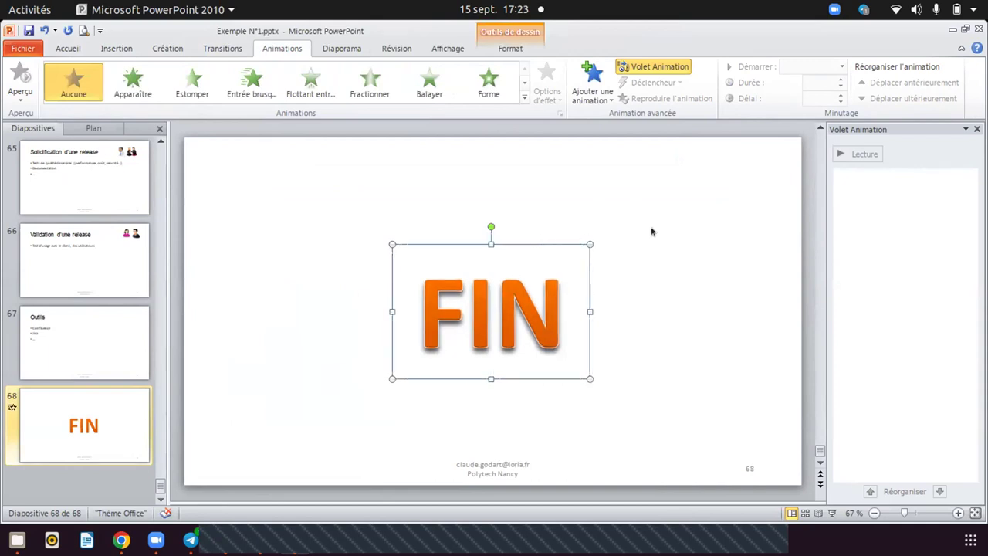
{"action": "left_click", "coordinate": [642, 68]}
{"action": "left_click", "coordinate": [642, 68]}
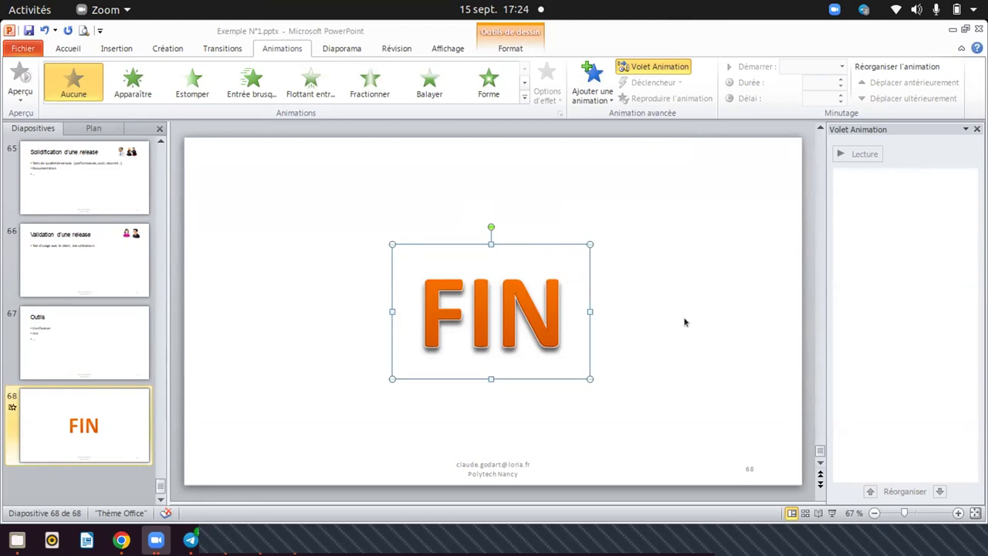
{"action": "left_click", "coordinate": [684, 321]}
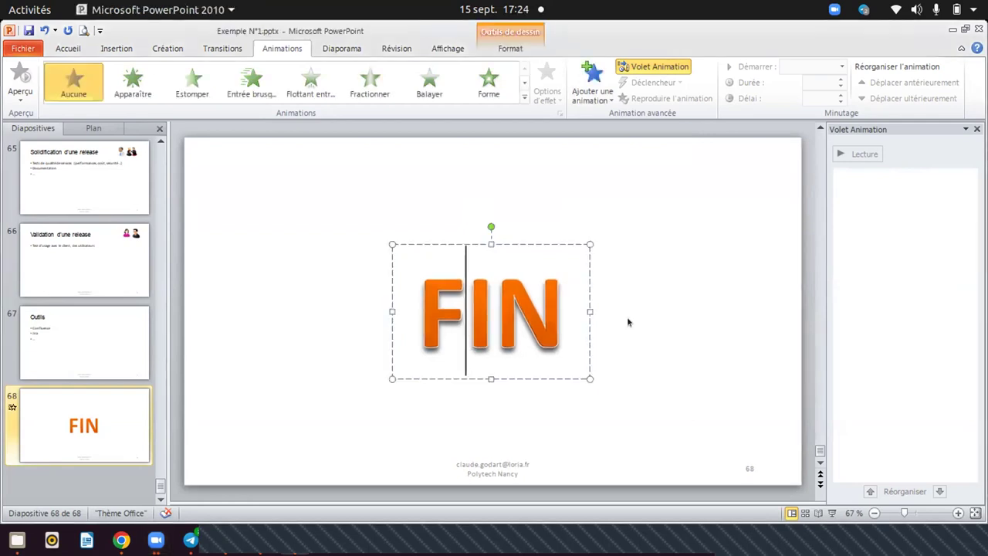
{"action": "left_click", "coordinate": [615, 216]}
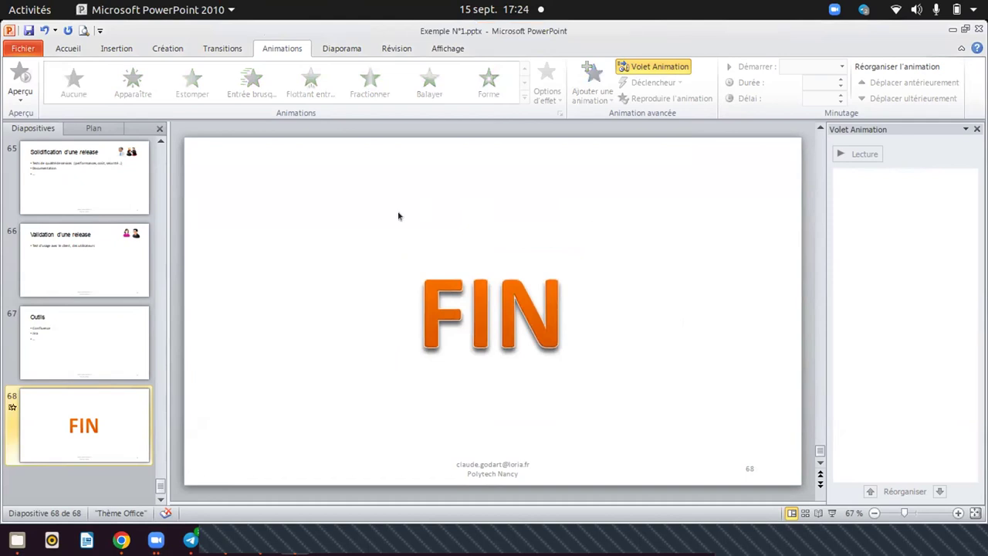
{"action": "left_click", "coordinate": [492, 308]}
{"action": "left_click", "coordinate": [561, 301]}
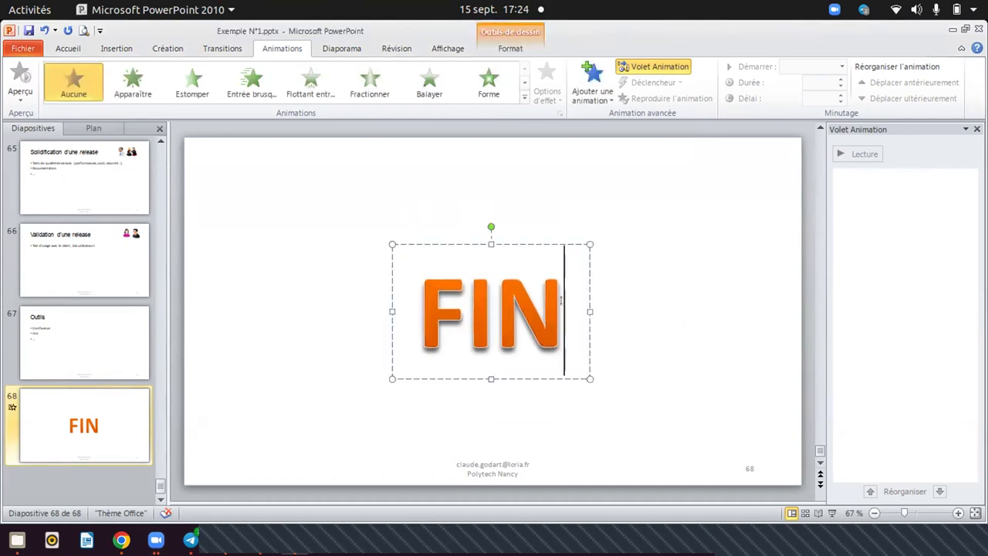
{"action": "left_click_drag", "start_coordinate": [561, 301], "coordinate": [424, 307]}
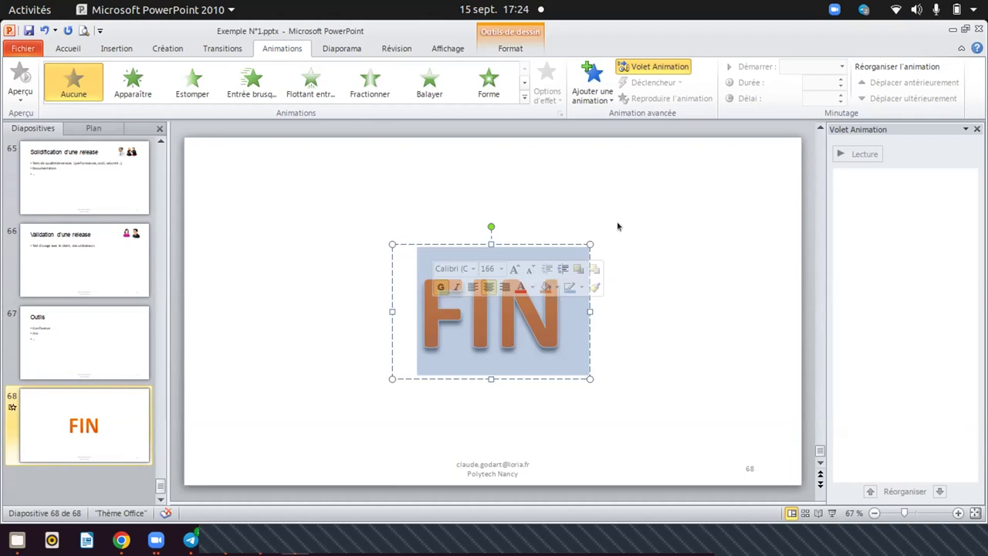
{"action": "left_click", "coordinate": [618, 226]}
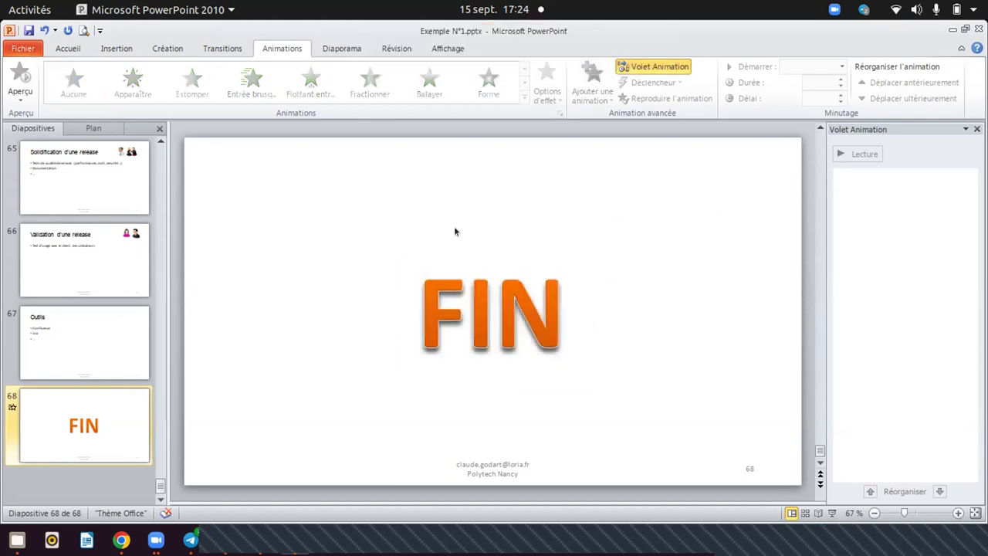
{"action": "left_click", "coordinate": [511, 272]}
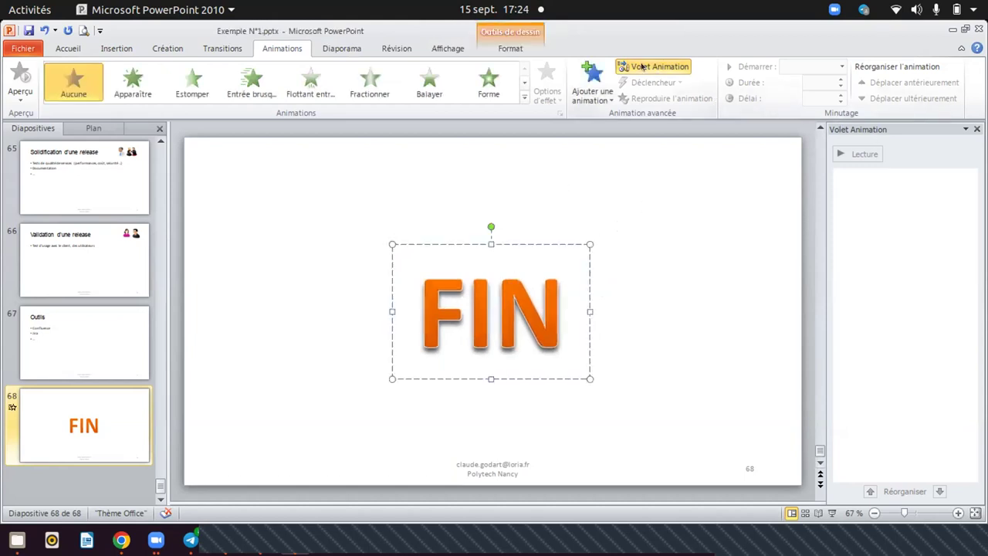
{"action": "left_click", "coordinate": [893, 195]}
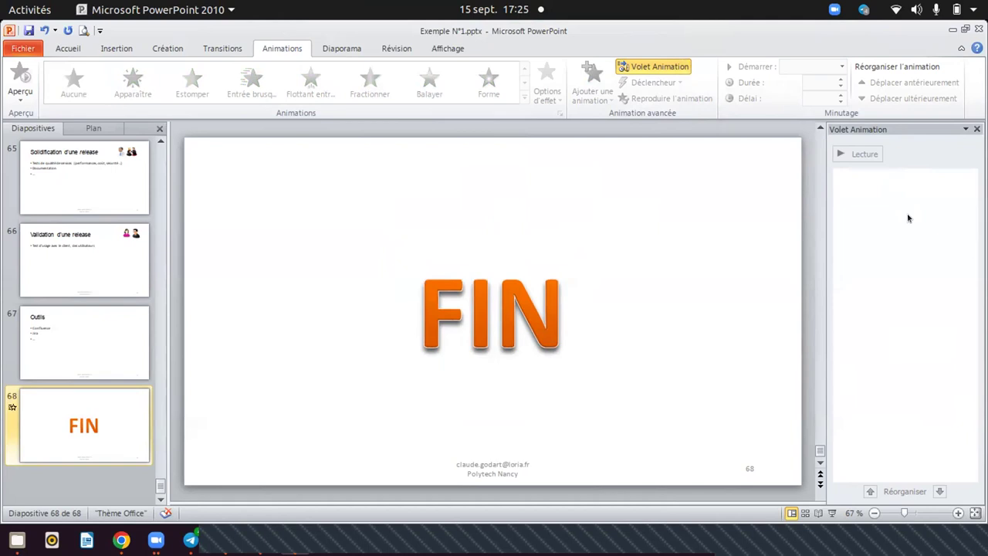
{"action": "left_click", "coordinate": [457, 317]}
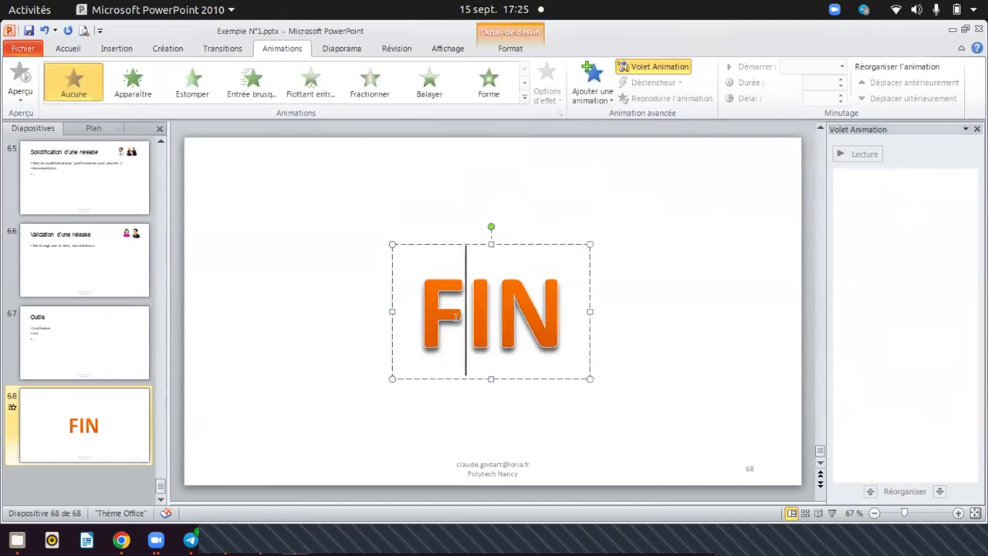
{"action": "left_click", "coordinate": [537, 243]}
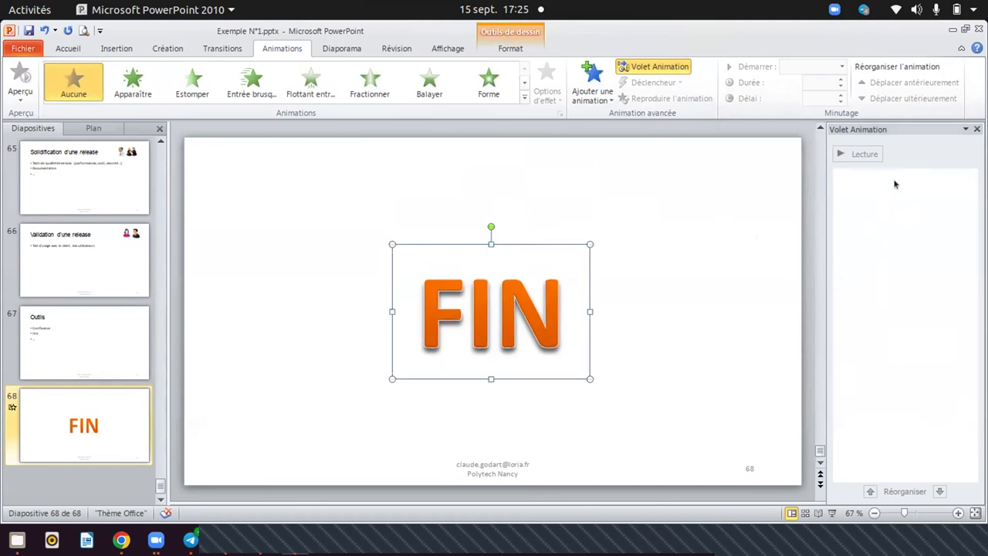
{"action": "left_click", "coordinate": [678, 260]}
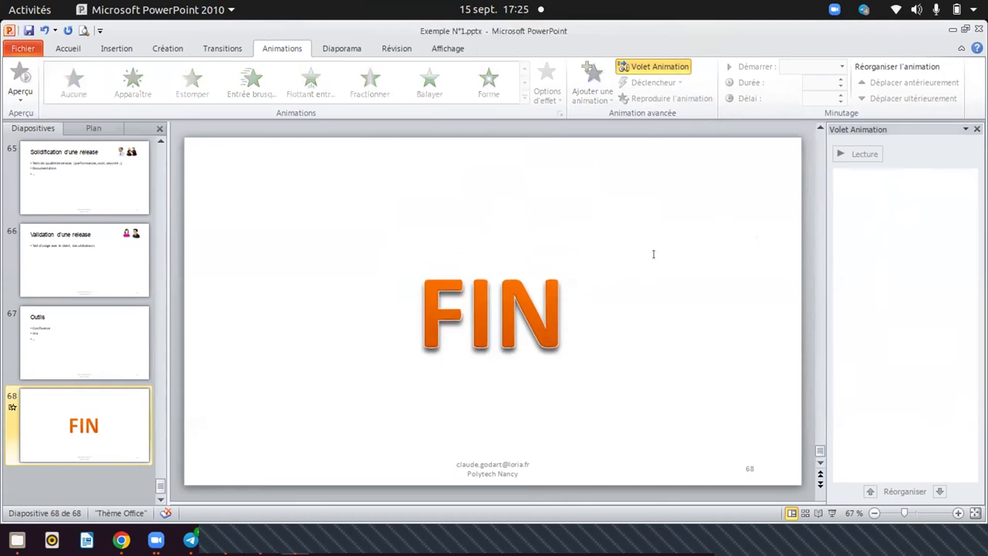
{"action": "left_click", "coordinate": [529, 268]}
{"action": "left_click", "coordinate": [547, 244]}
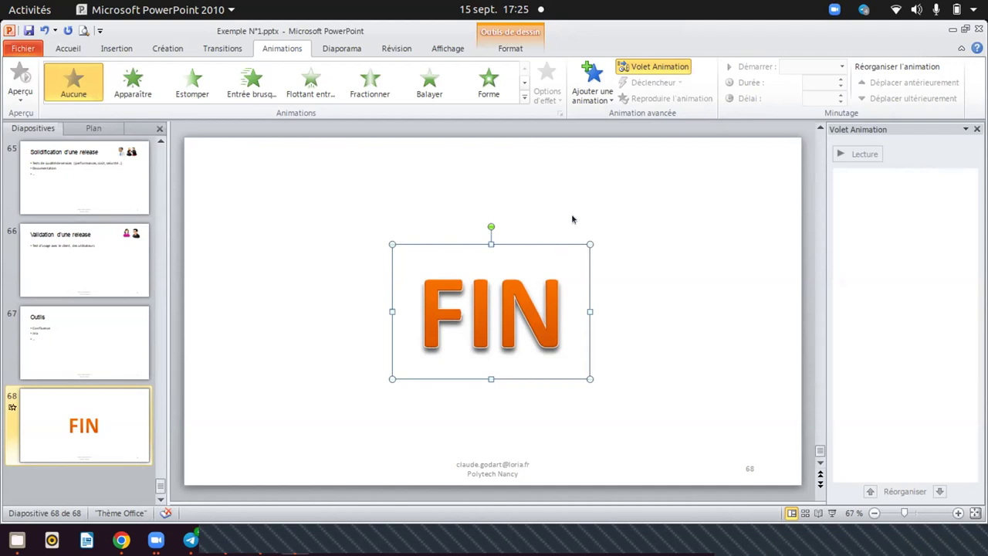
{"action": "left_click", "coordinate": [481, 194]}
{"action": "left_click", "coordinate": [503, 287]}
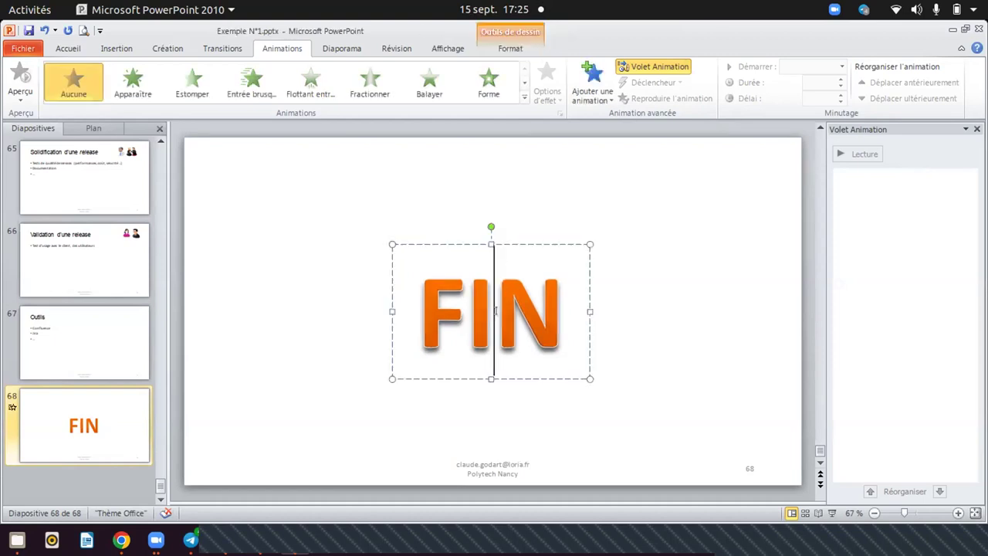
{"action": "left_click", "coordinate": [549, 244]}
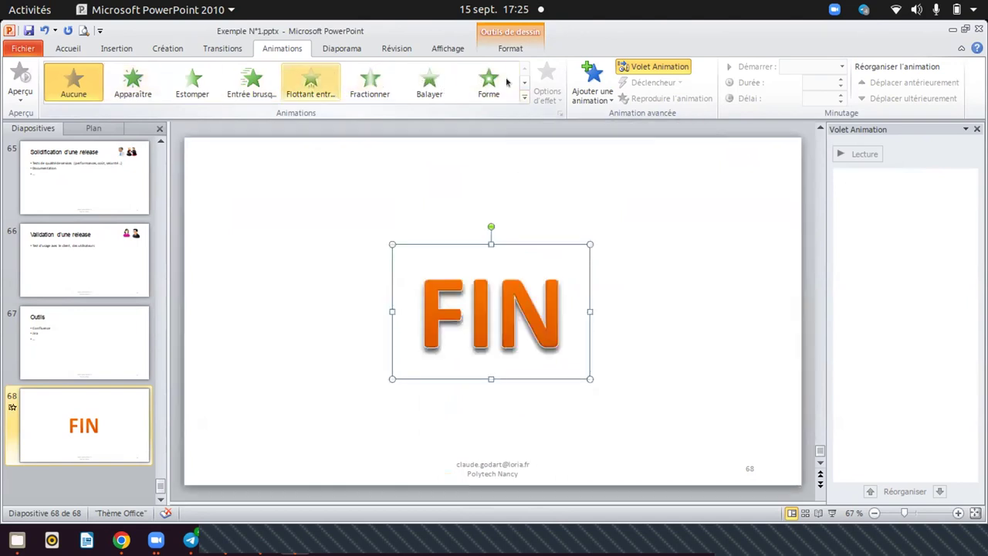
Browse the full entrance effects list, cancel it, and highlight the FIN text.
{"action": "left_click", "coordinate": [523, 100]}
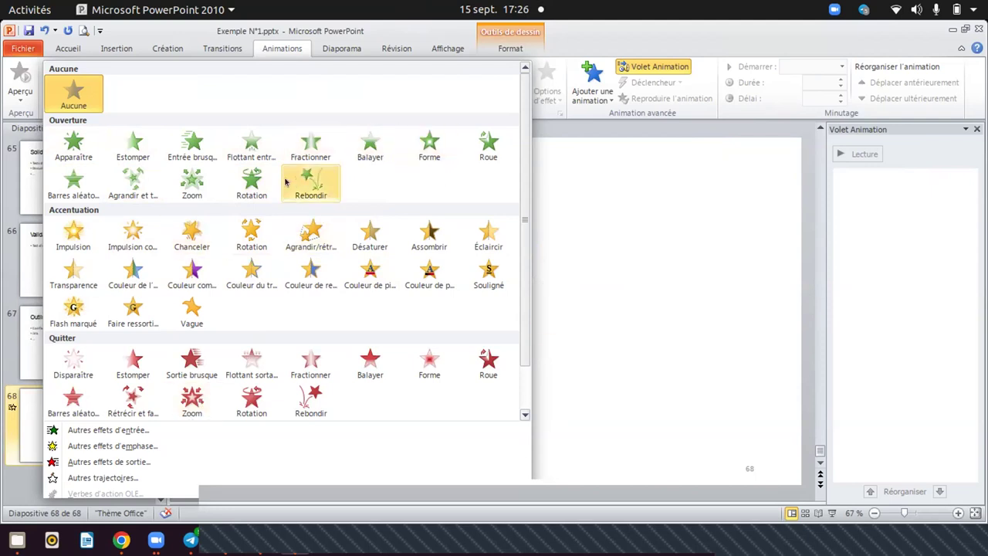
{"action": "left_click", "coordinate": [108, 430]}
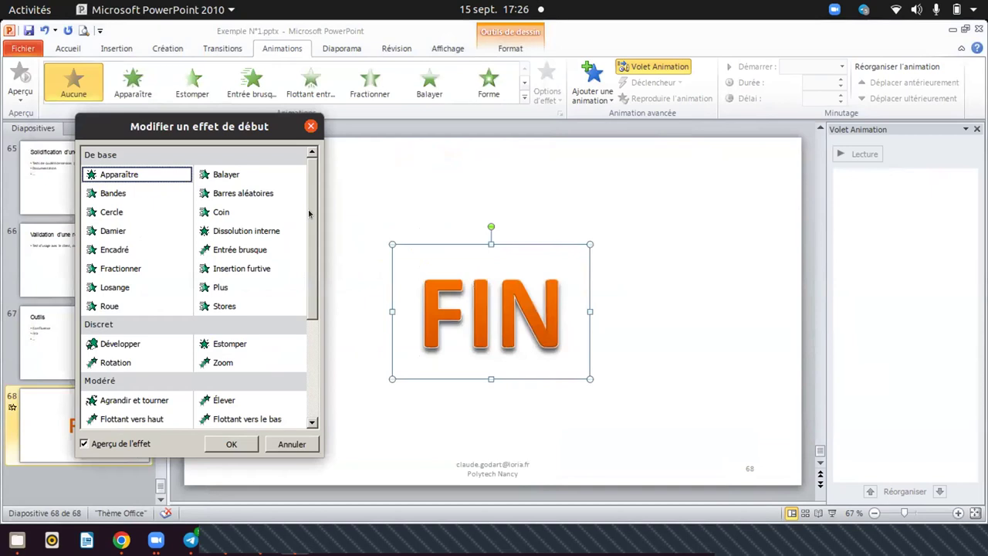
{"action": "scroll", "coordinate": [308, 210], "scroll_direction": "down", "scroll_amount": 3}
{"action": "scroll", "coordinate": [284, 194], "scroll_direction": "up", "scroll_amount": 3}
{"action": "left_click", "coordinate": [311, 126]}
{"action": "left_click", "coordinate": [527, 293]}
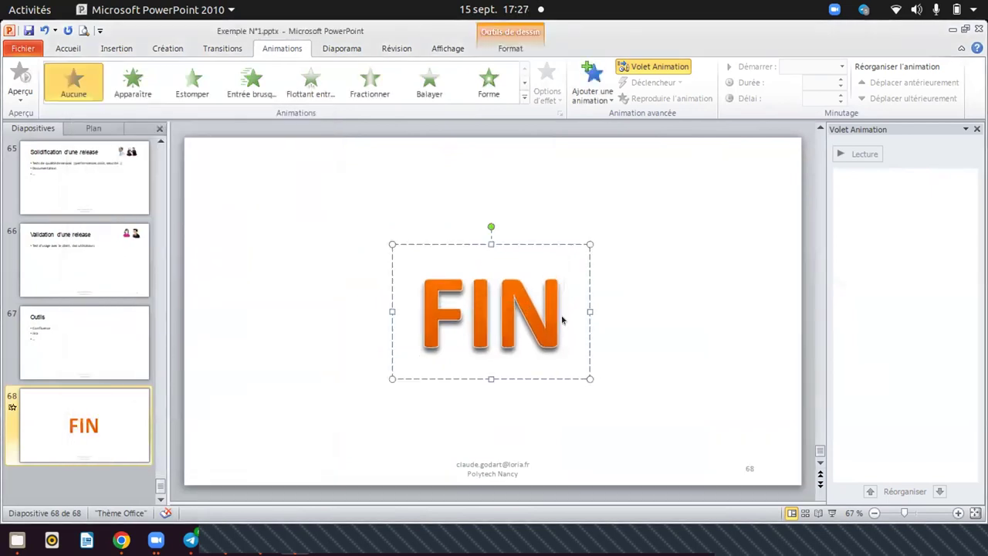
{"action": "double_click", "coordinate": [545, 320]}
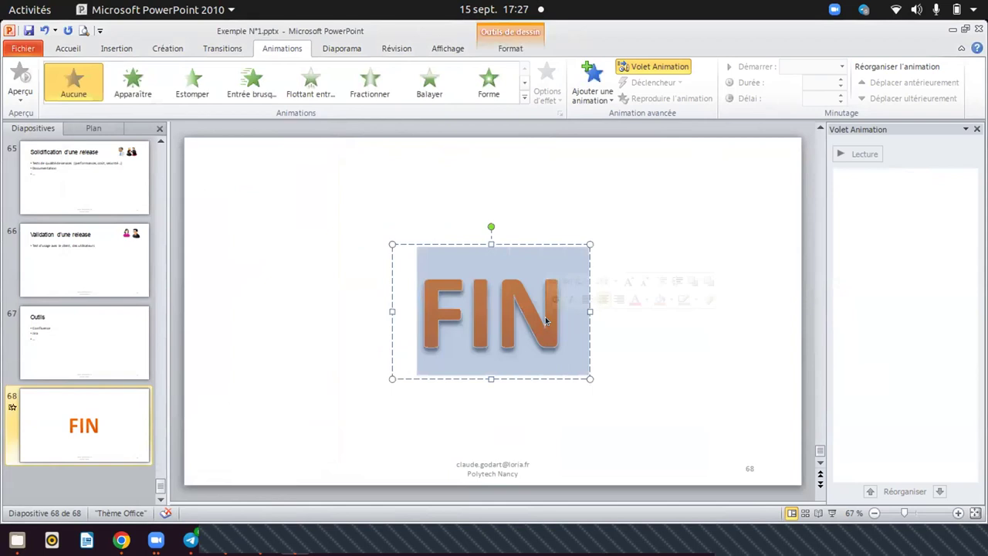
Apply the Dépôt entrance effect to FIN from More Entrance Effects.
{"action": "left_click", "coordinate": [524, 100]}
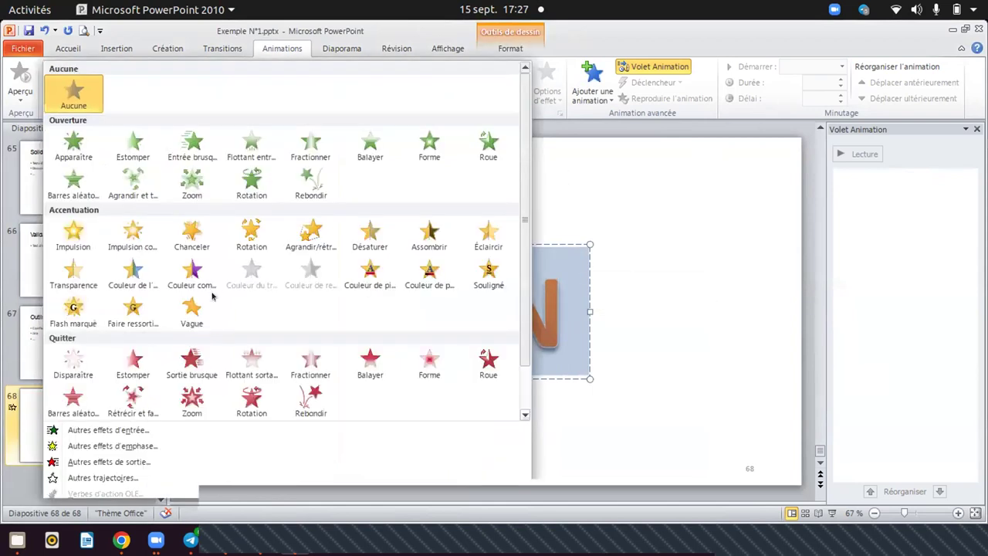
{"action": "left_click", "coordinate": [140, 433]}
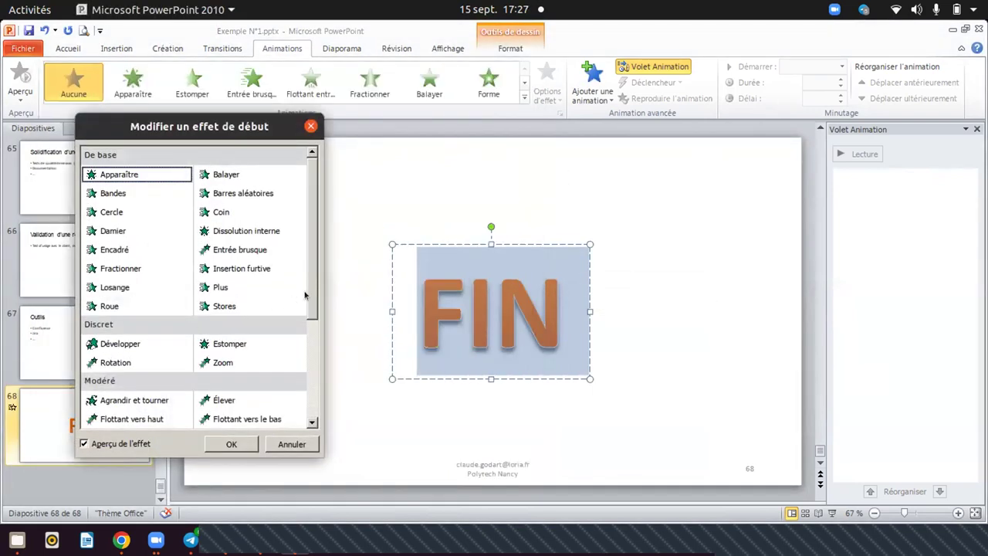
{"action": "scroll", "coordinate": [308, 290], "scroll_direction": "down", "scroll_amount": 3}
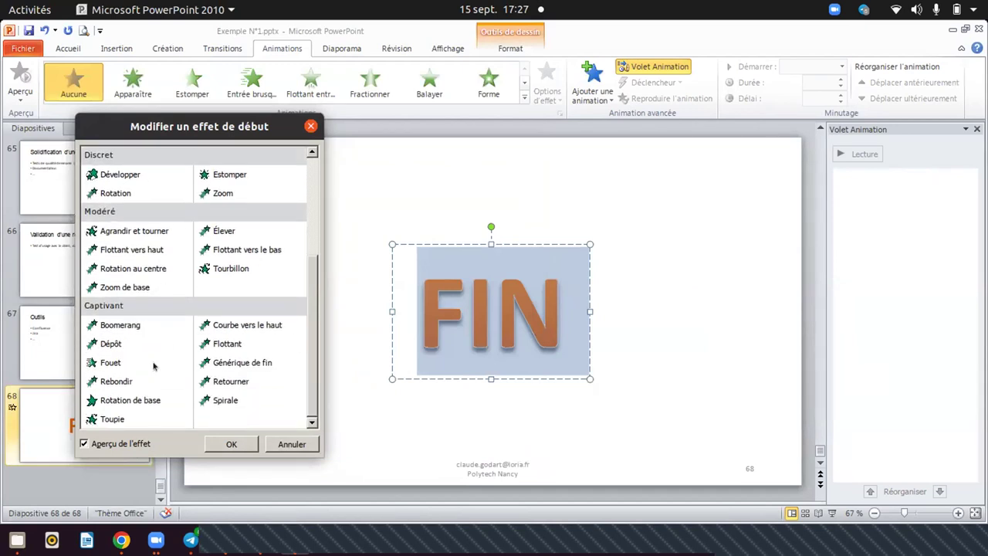
{"action": "left_click", "coordinate": [108, 343]}
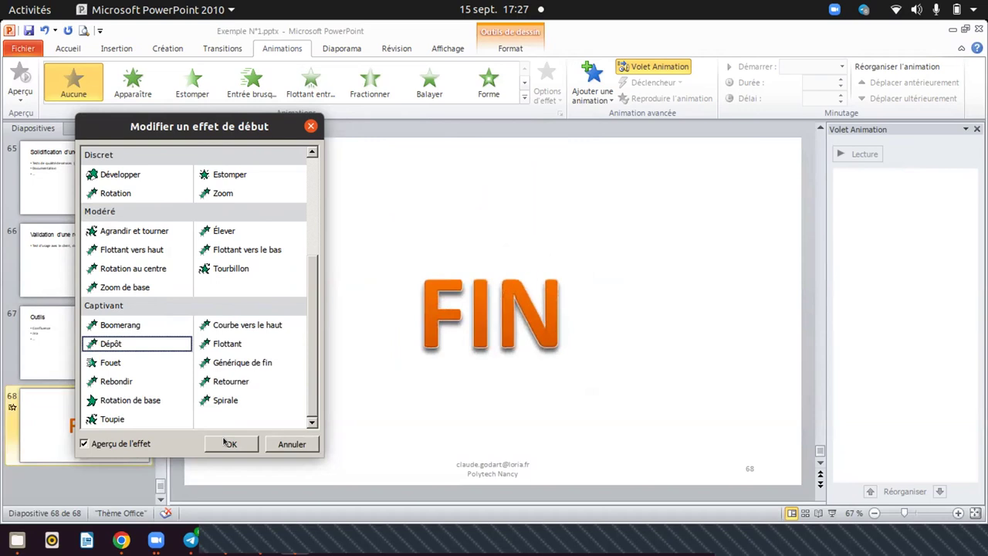
{"action": "left_click", "coordinate": [229, 443]}
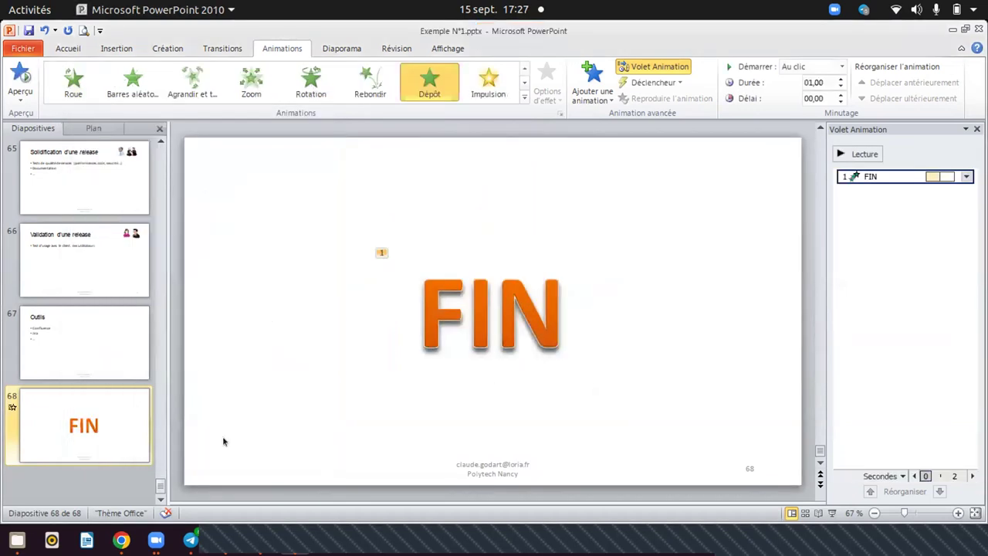
{"action": "left_click", "coordinate": [504, 355]}
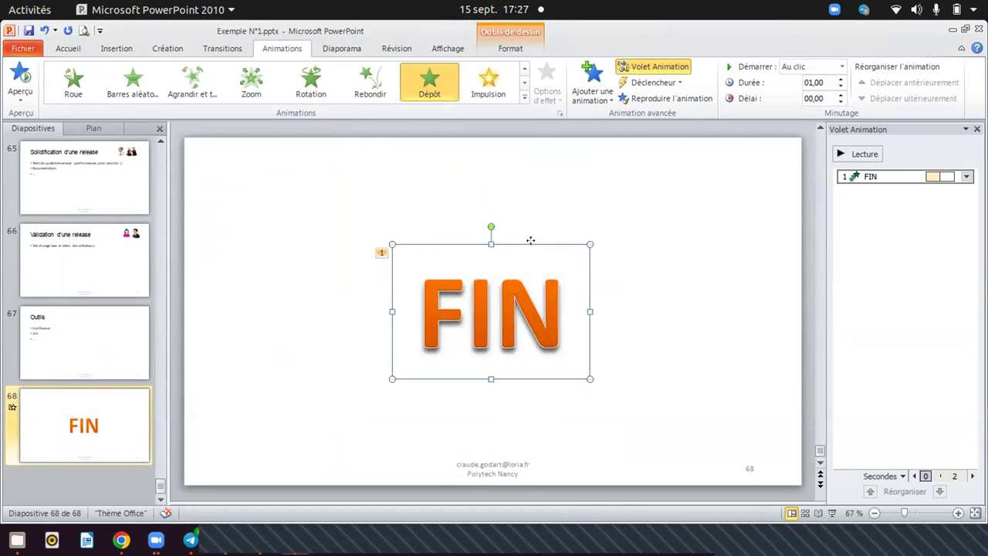
{"action": "left_click", "coordinate": [965, 176]}
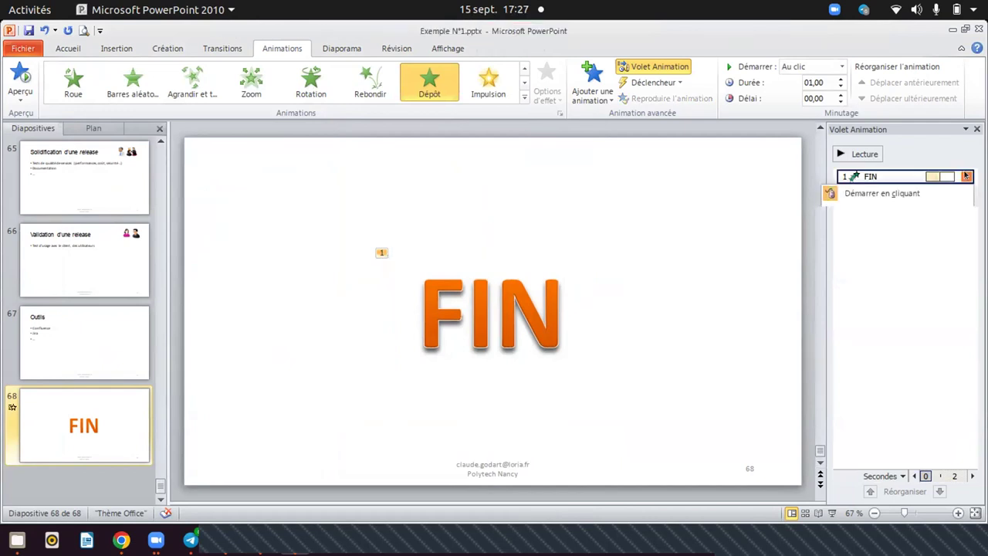
{"action": "left_click", "coordinate": [965, 176]}
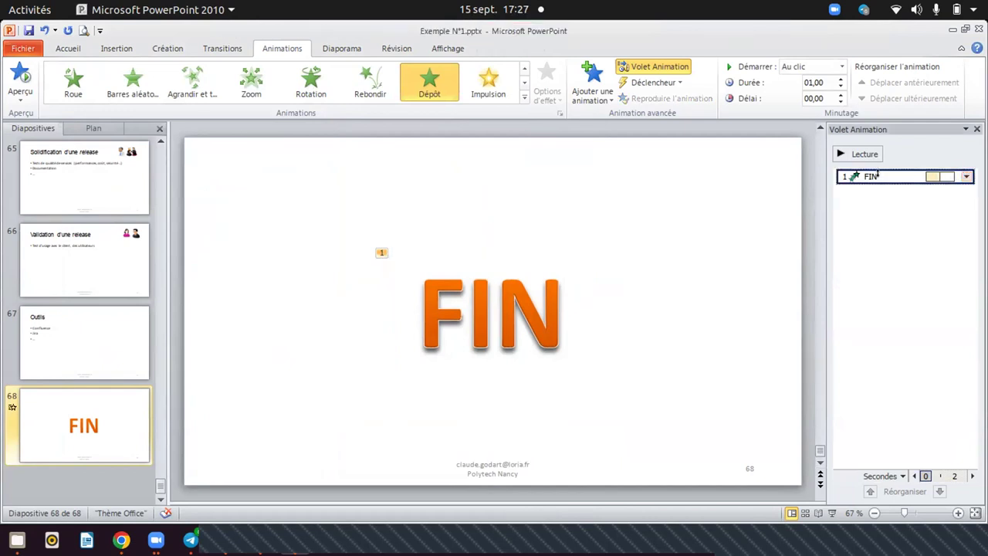
{"action": "left_click", "coordinate": [966, 176]}
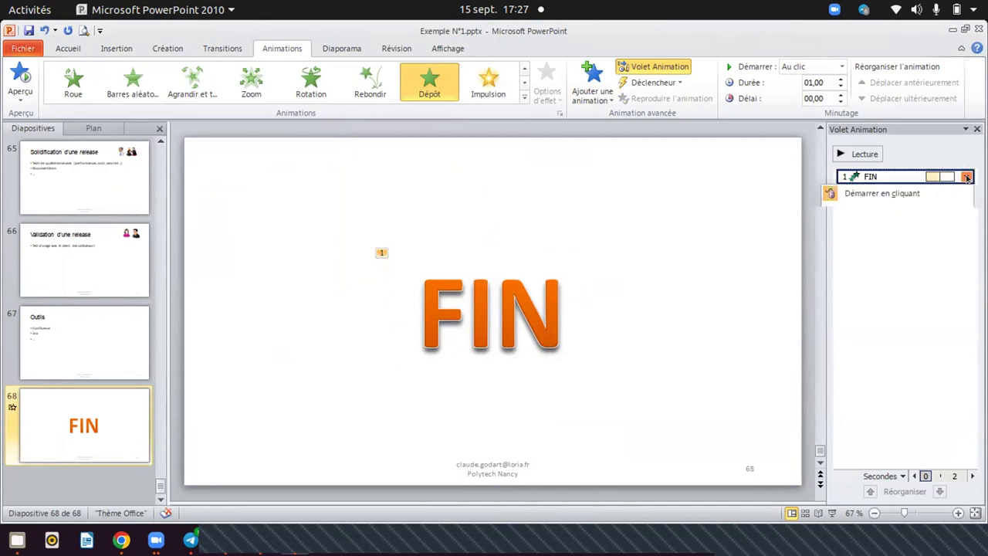
{"action": "left_click", "coordinate": [965, 176]}
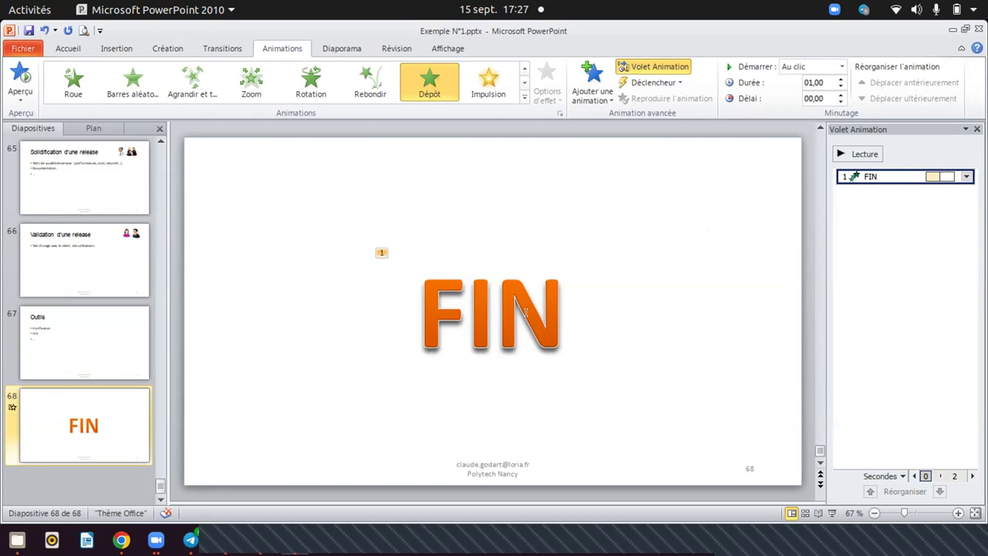
{"action": "left_click", "coordinate": [690, 272]}
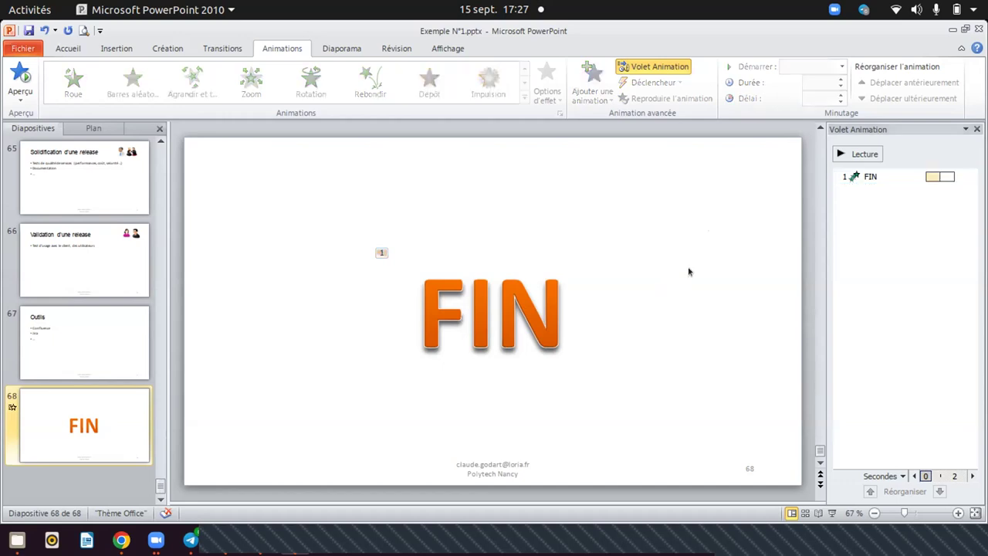
{"action": "left_click", "coordinate": [458, 345]}
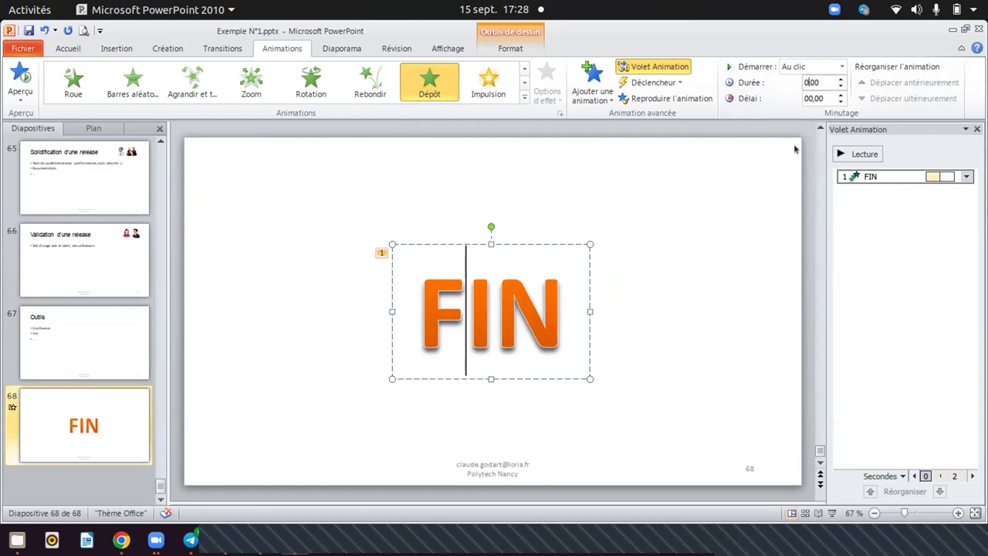
{"action": "type", "text": "05"}
Set the FIN Dépôt animation duration to 02,00 s and preview it.
{"action": "key", "text": "Return"}
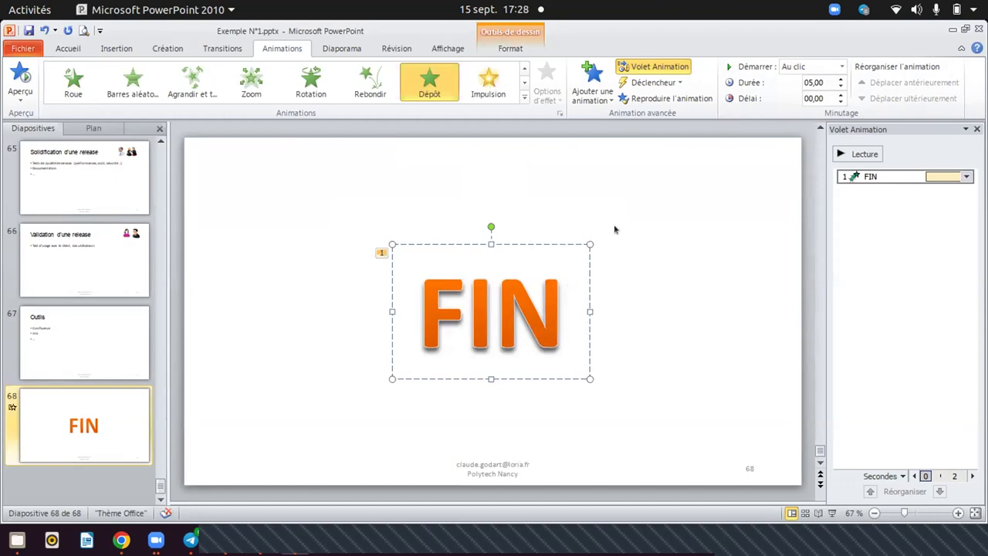
{"action": "left_click", "coordinate": [850, 154]}
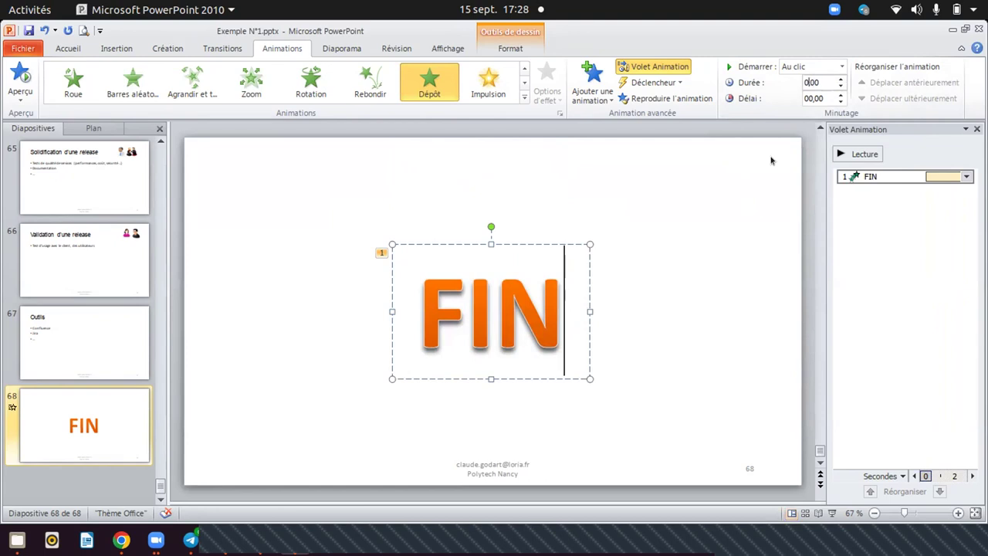
{"action": "type", "text": "2"}
{"action": "left_click", "coordinate": [758, 190]}
{"action": "left_click", "coordinate": [530, 287]}
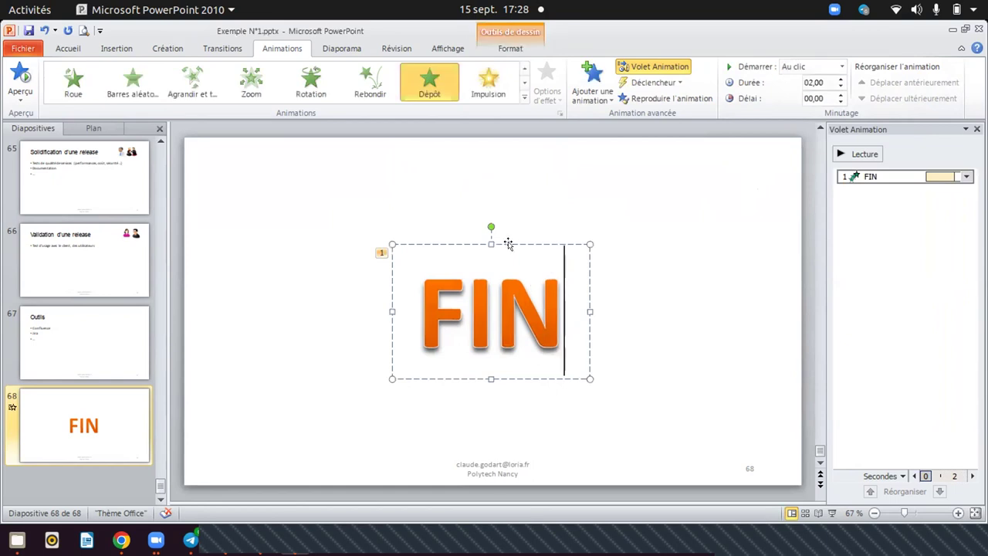
{"action": "left_click", "coordinate": [840, 155]}
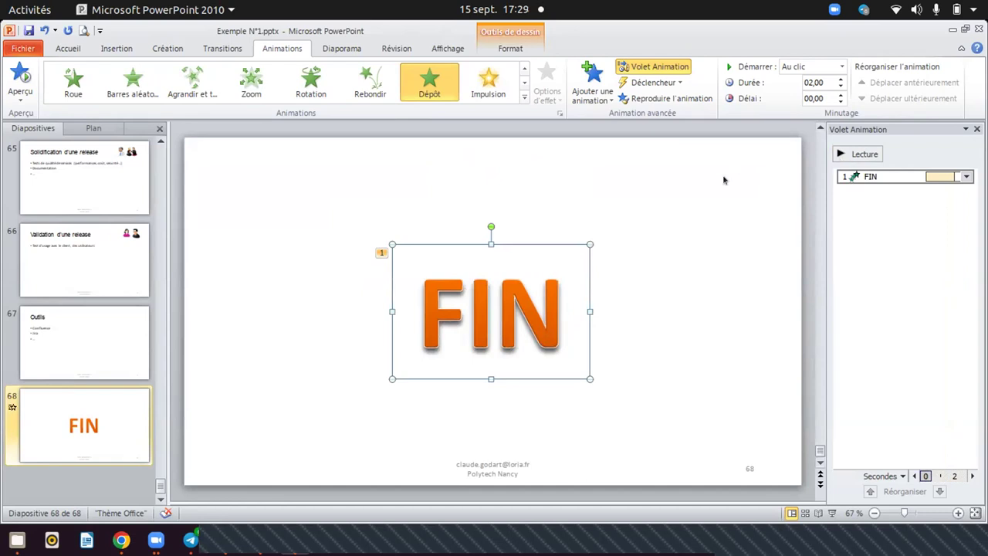
{"action": "left_click", "coordinate": [653, 234]}
{"action": "left_click", "coordinate": [552, 287]}
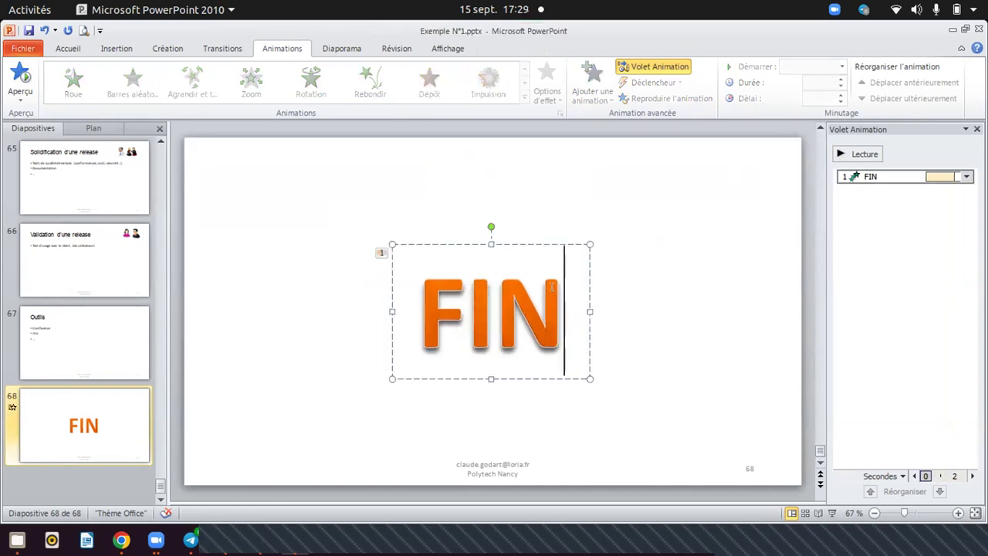
{"action": "left_click", "coordinate": [538, 243]}
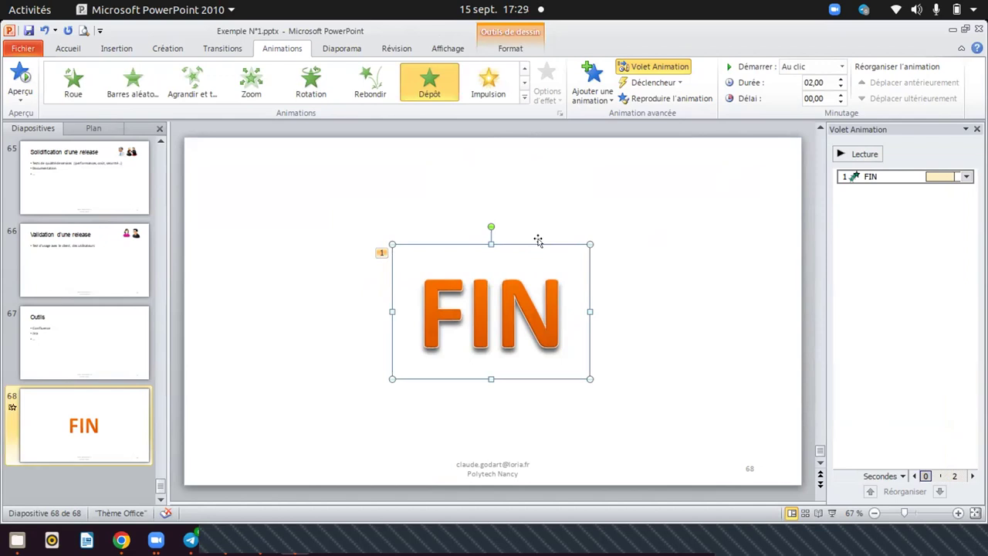
Preview emphasis effects like Assombrir, Chanceler and Clignoter, then apply Impulsion to FIN.
{"action": "left_click", "coordinate": [519, 95]}
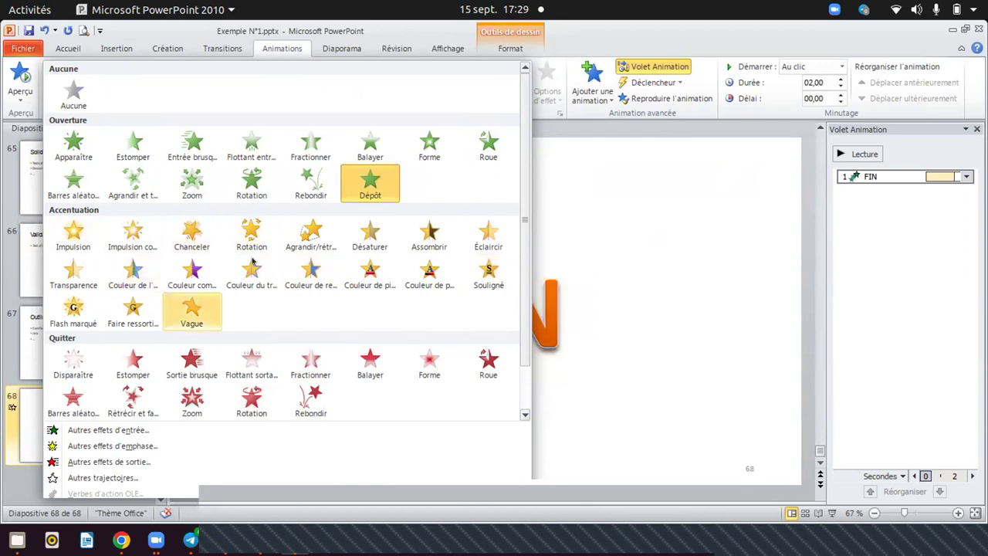
{"action": "left_click", "coordinate": [108, 446]}
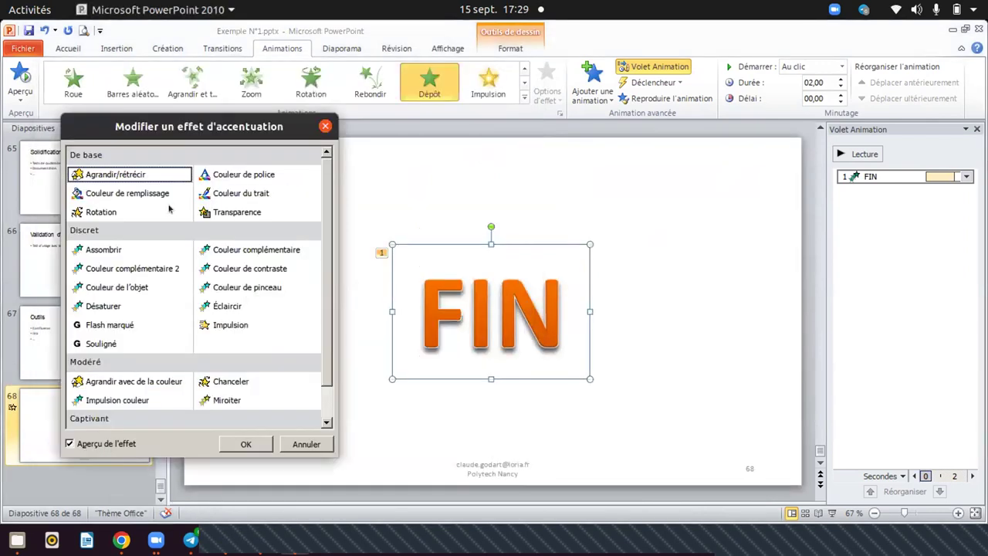
{"action": "scroll", "coordinate": [169, 208], "scroll_direction": "down", "scroll_amount": 1}
{"action": "left_click", "coordinate": [123, 216]}
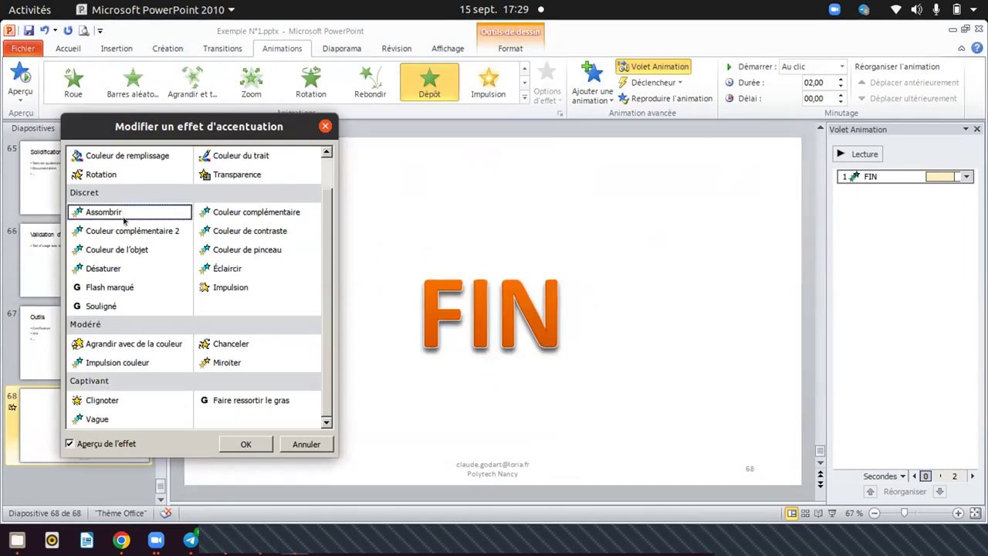
{"action": "left_click", "coordinate": [123, 230]}
{"action": "left_click", "coordinate": [112, 344]}
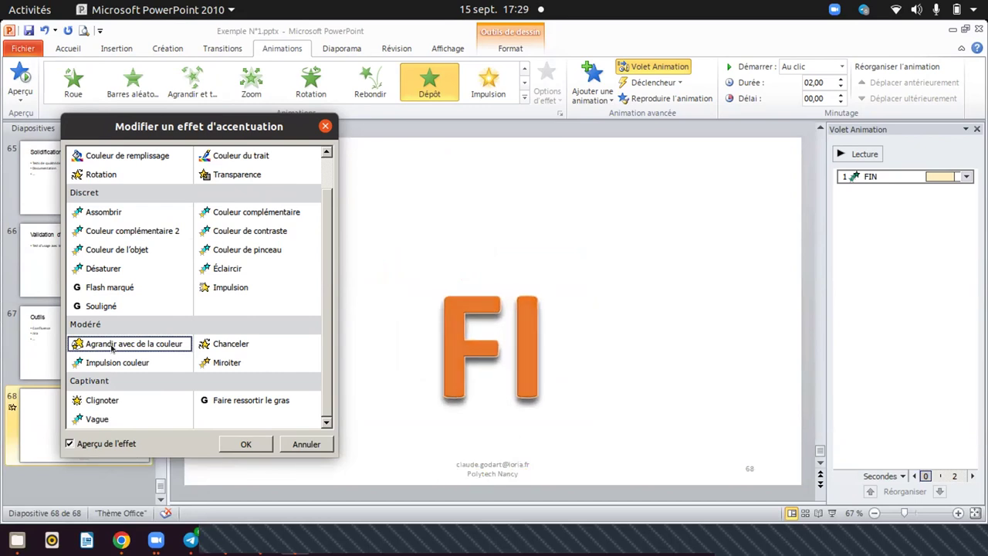
{"action": "left_click", "coordinate": [226, 344]}
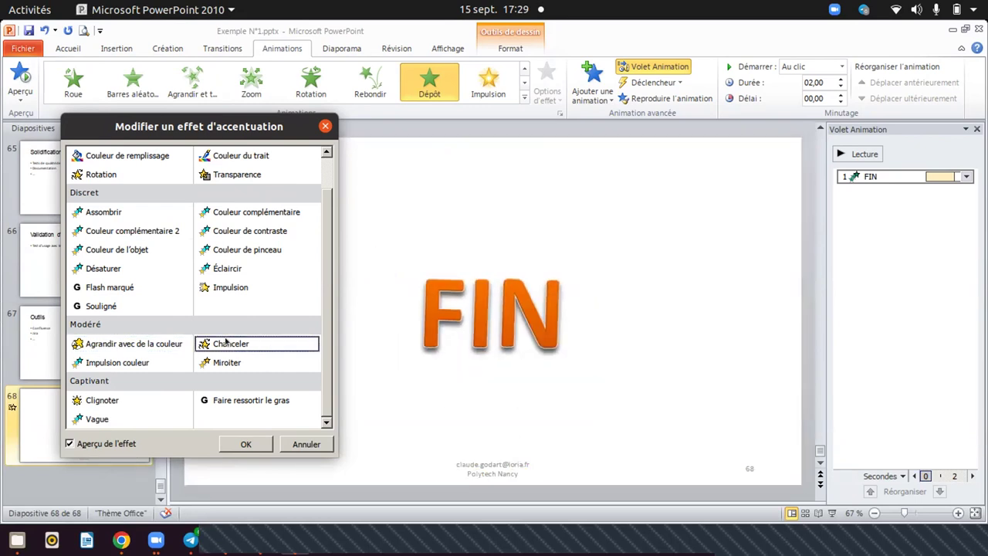
{"action": "left_click", "coordinate": [98, 402]}
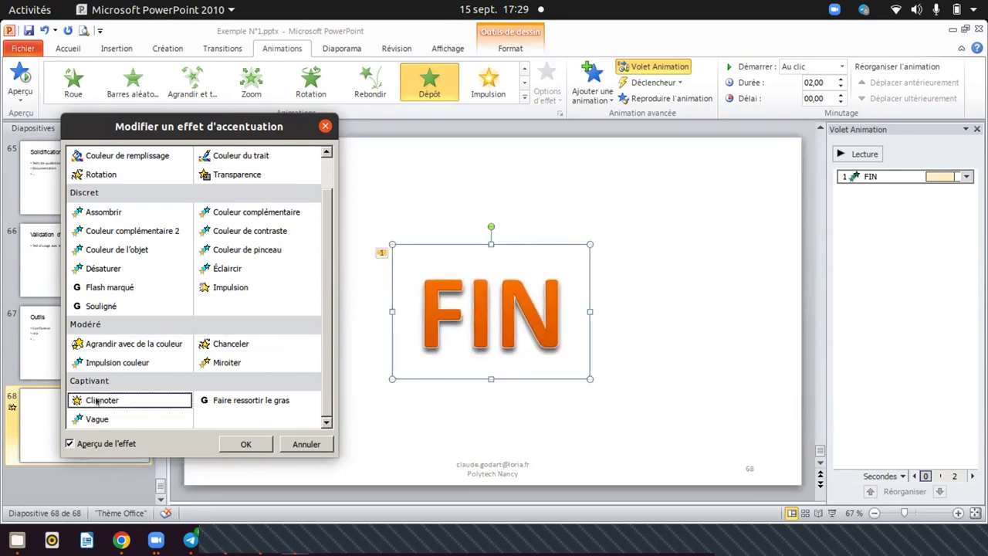
{"action": "scroll", "coordinate": [226, 321], "scroll_direction": "up", "scroll_amount": 2}
{"action": "left_click", "coordinate": [224, 327]}
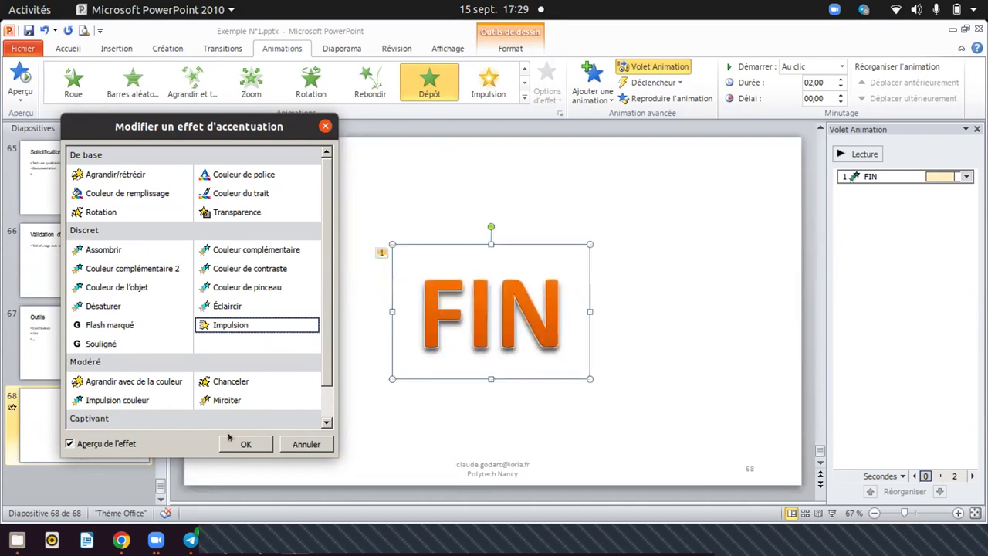
{"action": "left_click", "coordinate": [230, 438]}
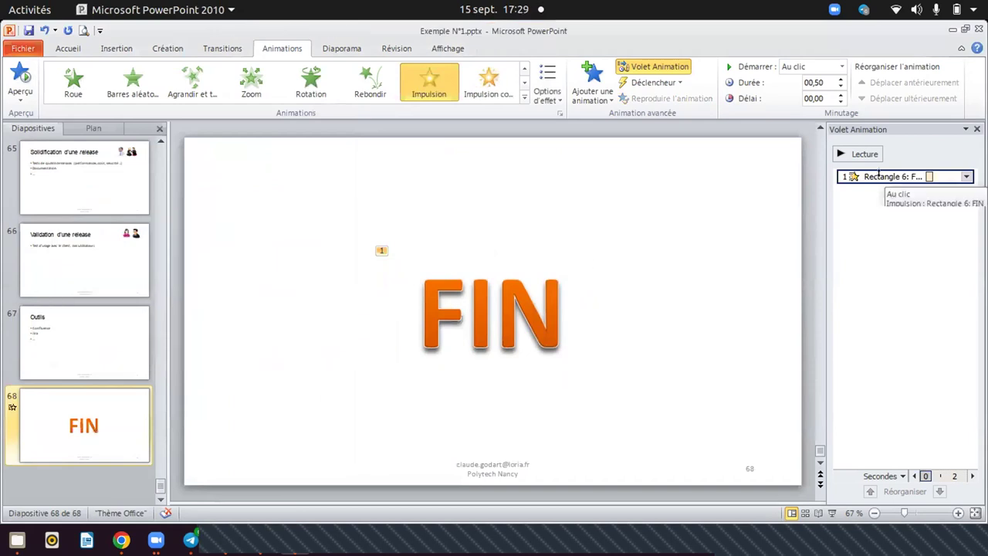
Reapply the Dépôt entrance effect to the FIN WordArt.
{"action": "left_click", "coordinate": [507, 308]}
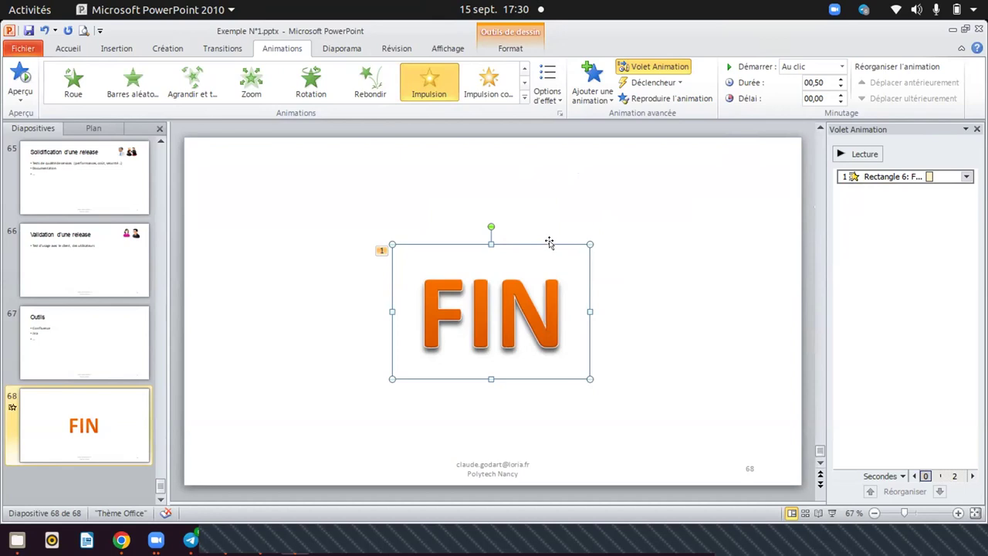
{"action": "left_click", "coordinate": [524, 99]}
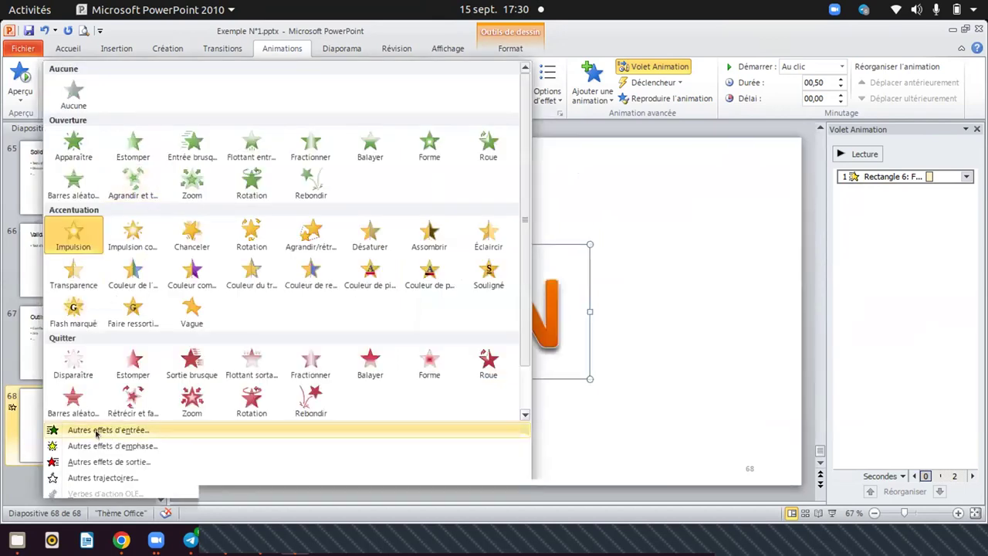
{"action": "left_click", "coordinate": [99, 435]}
{"action": "left_click", "coordinate": [110, 344]}
{"action": "left_click", "coordinate": [231, 443]}
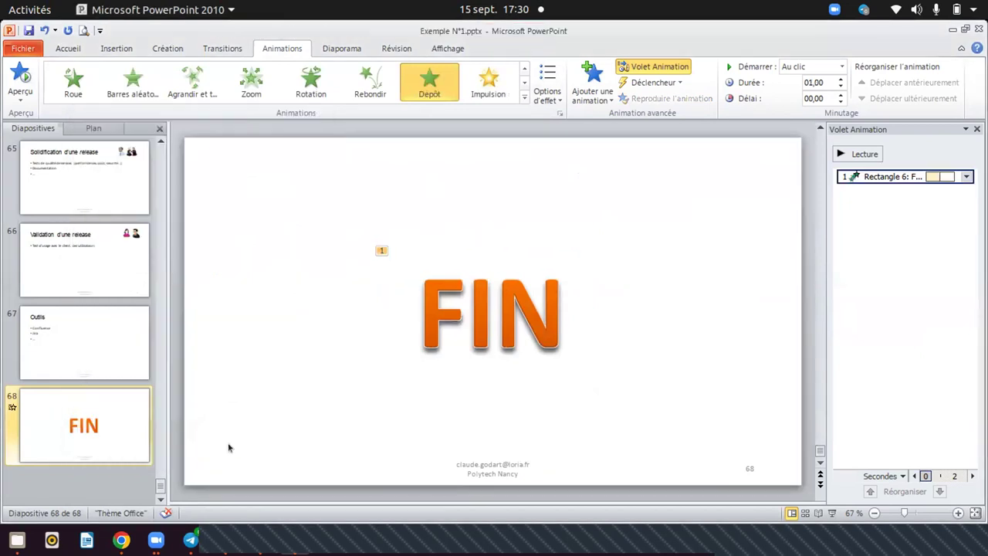
Preview the Dépôt animation and set its duration to 2 seconds.
{"action": "left_click", "coordinate": [494, 312]}
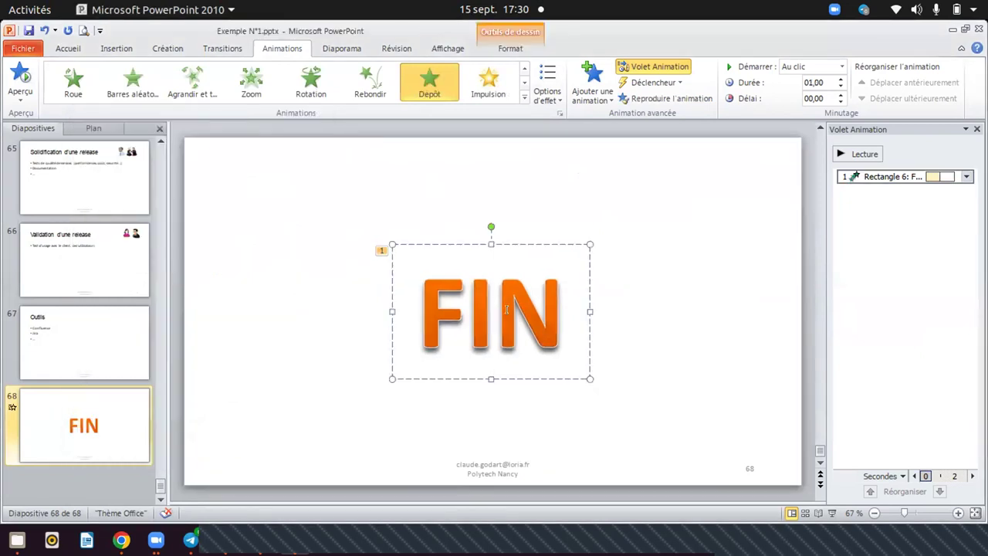
{"action": "left_click", "coordinate": [861, 153]}
{"action": "type", "text": "2"}
{"action": "key", "text": "Return"}
{"action": "left_click", "coordinate": [548, 241]}
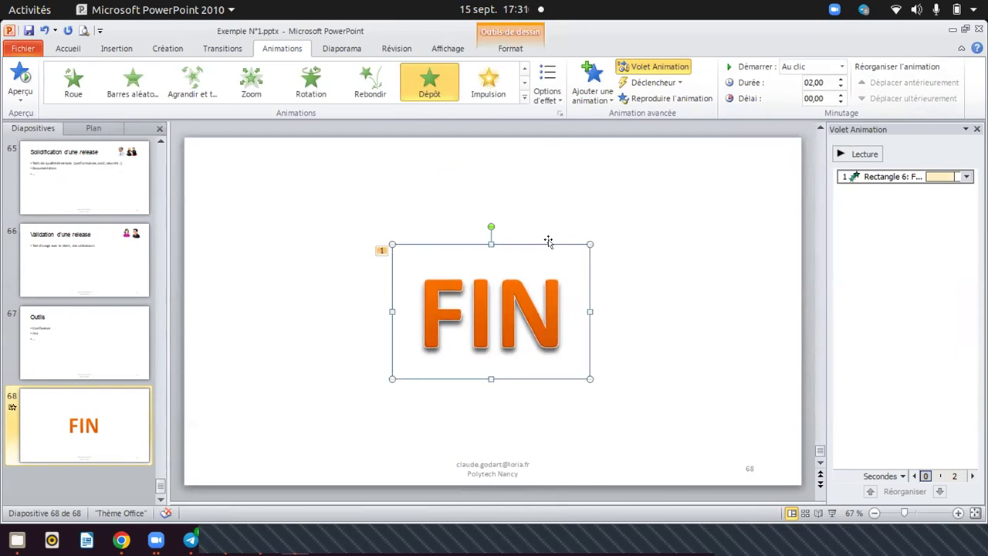
Add Impulsion as a second, emphasis animation on FIN.
{"action": "left_click", "coordinate": [595, 78]}
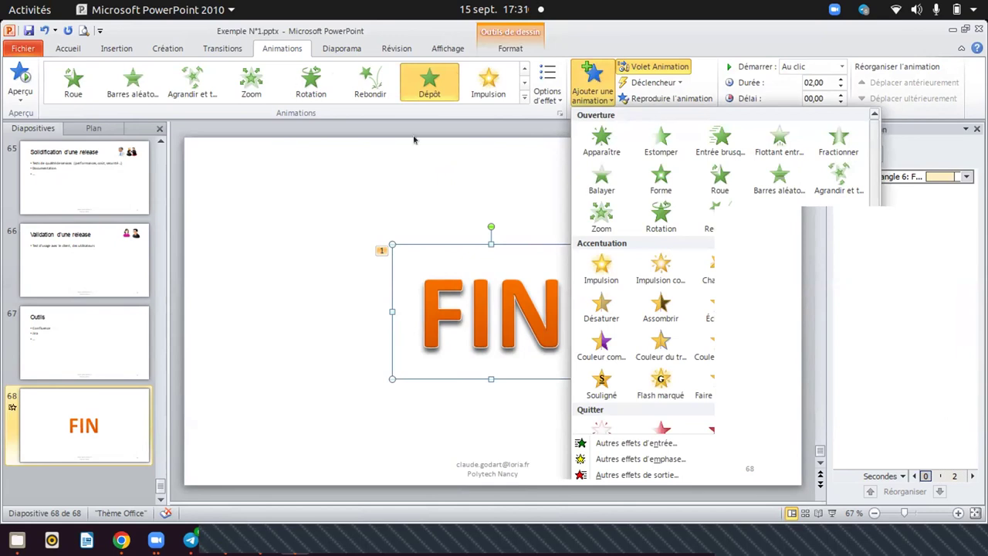
{"action": "left_click", "coordinate": [638, 457]}
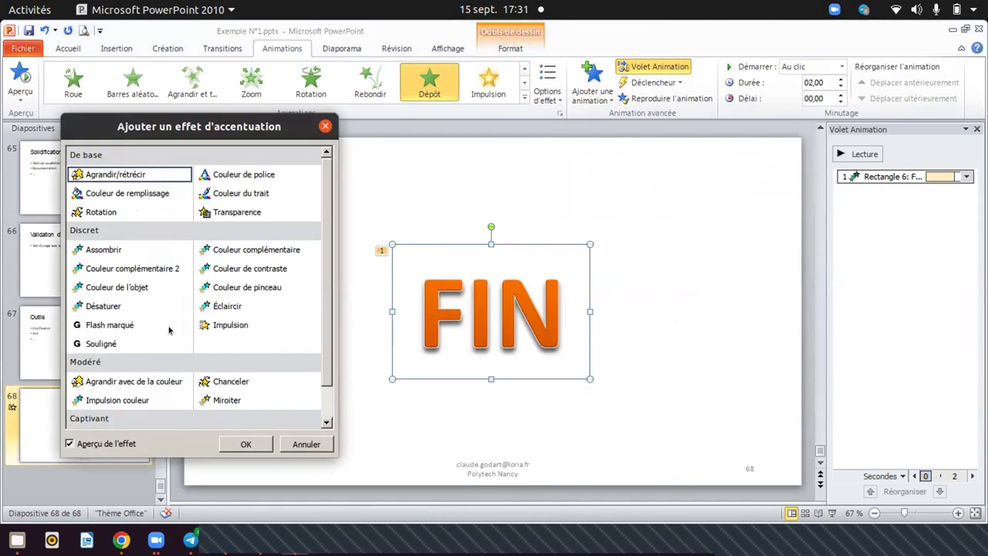
{"action": "left_click", "coordinate": [210, 325]}
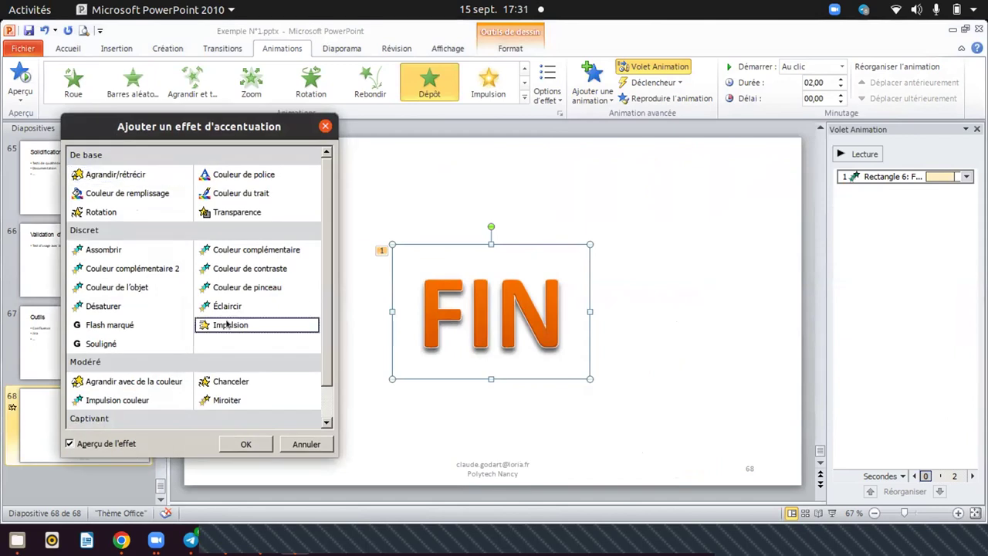
{"action": "left_click", "coordinate": [238, 443]}
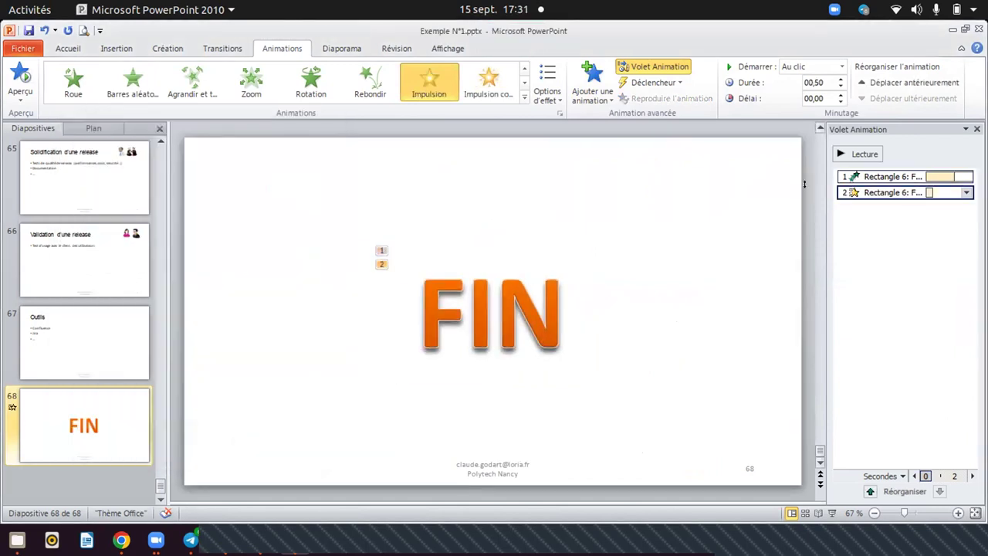
Compare the Dépôt and Impulsion animation settings, then preview both animations.
{"action": "left_click", "coordinate": [880, 175]}
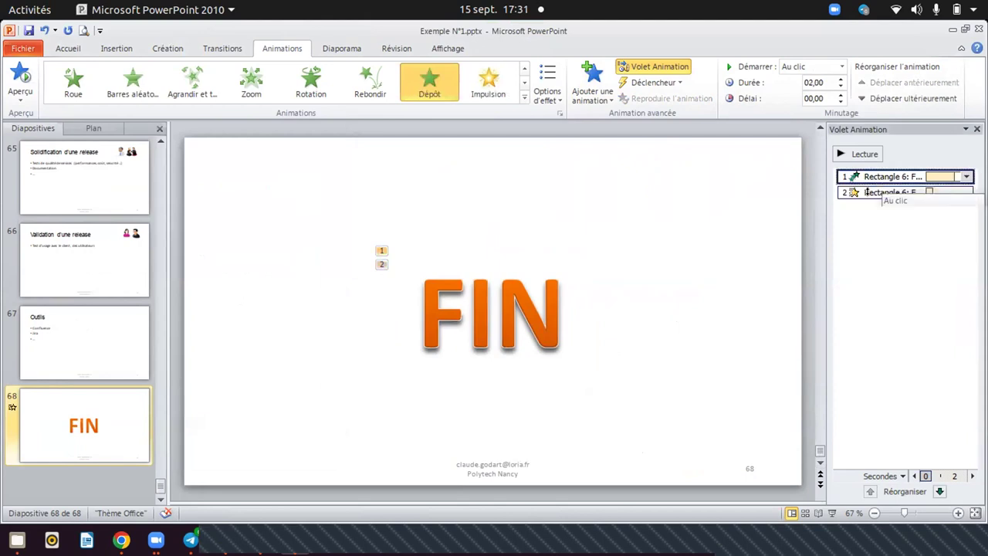
{"action": "left_click", "coordinate": [866, 192]}
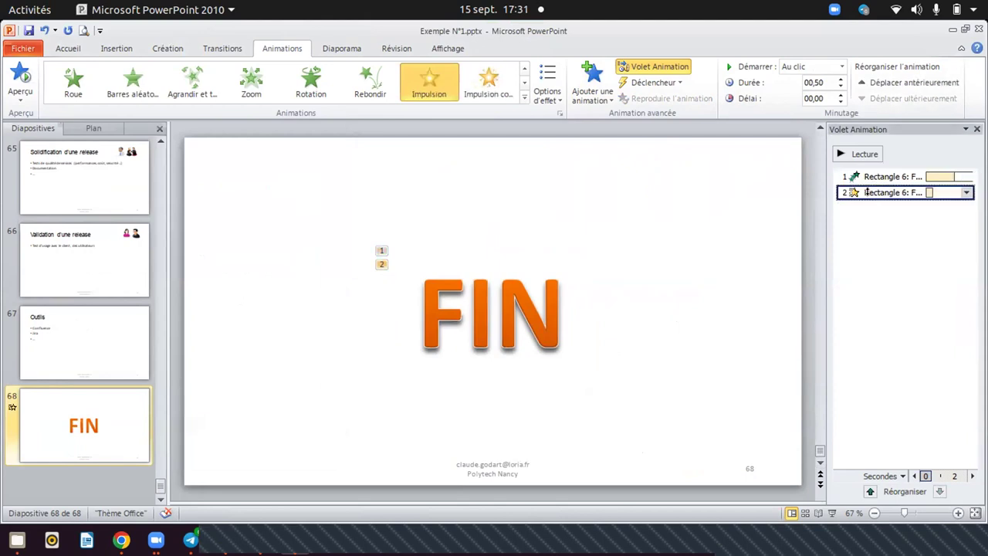
{"action": "left_click", "coordinate": [886, 174]}
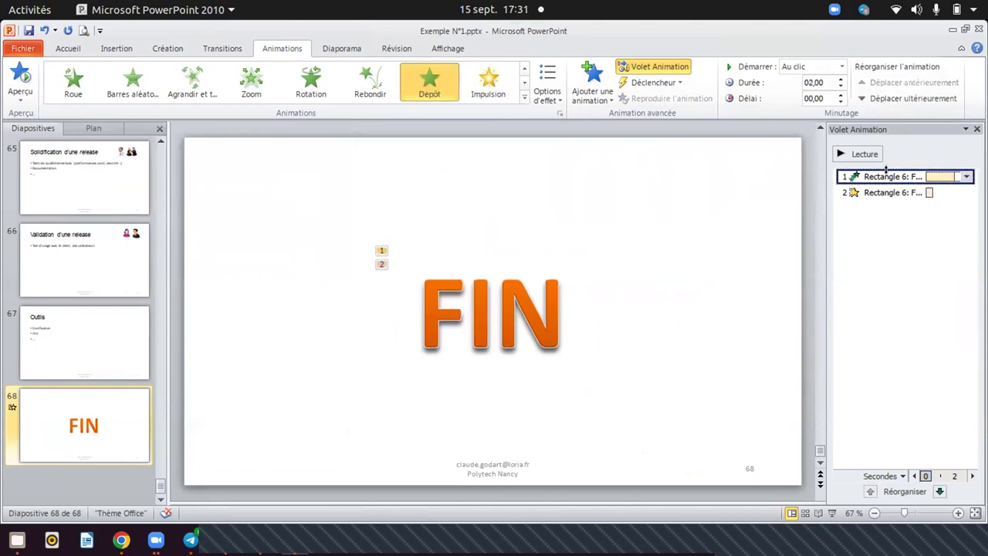
{"action": "left_click", "coordinate": [846, 193]}
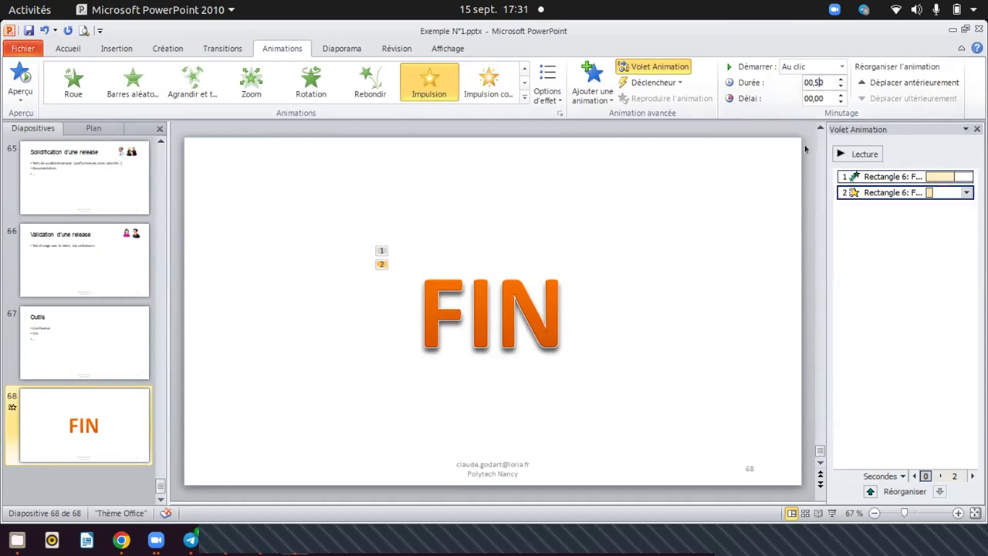
{"action": "left_click", "coordinate": [856, 215]}
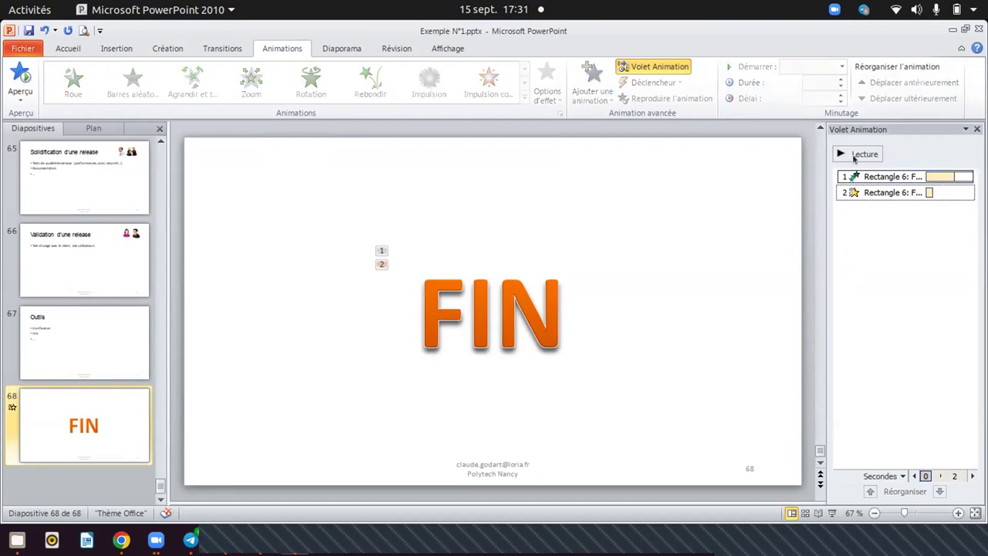
{"action": "left_click", "coordinate": [888, 192]}
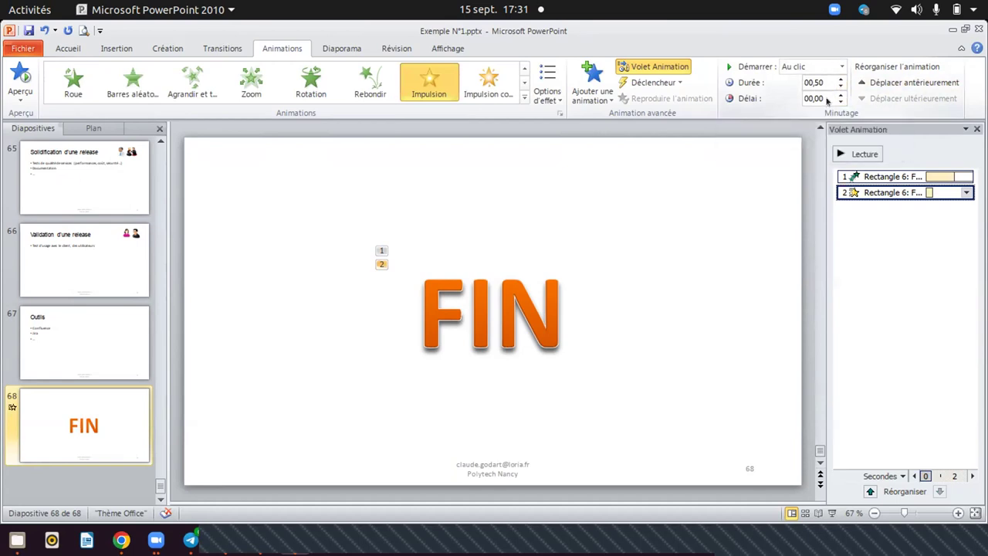
{"action": "left_click", "coordinate": [863, 155]}
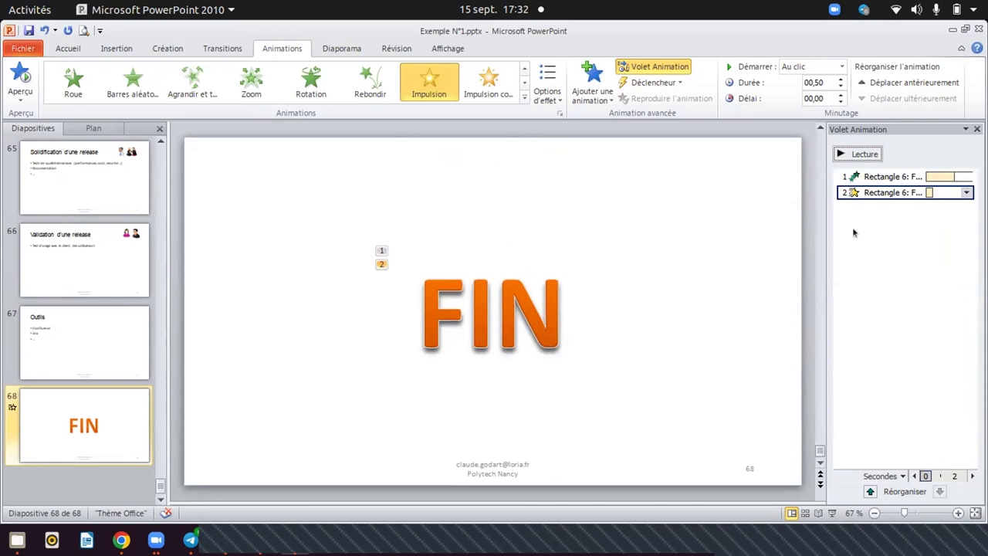
After previewing Stores, Estomper, Rotation, Contracter and Chute, add a Tourbillon exit to FIN and play all three animations.
{"action": "left_click", "coordinate": [588, 87]}
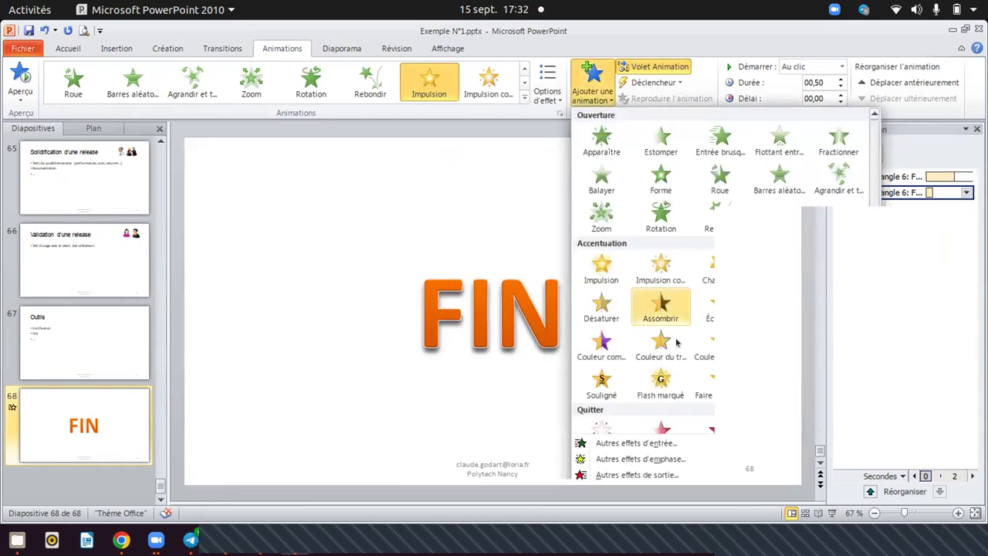
{"action": "left_click", "coordinate": [636, 474]}
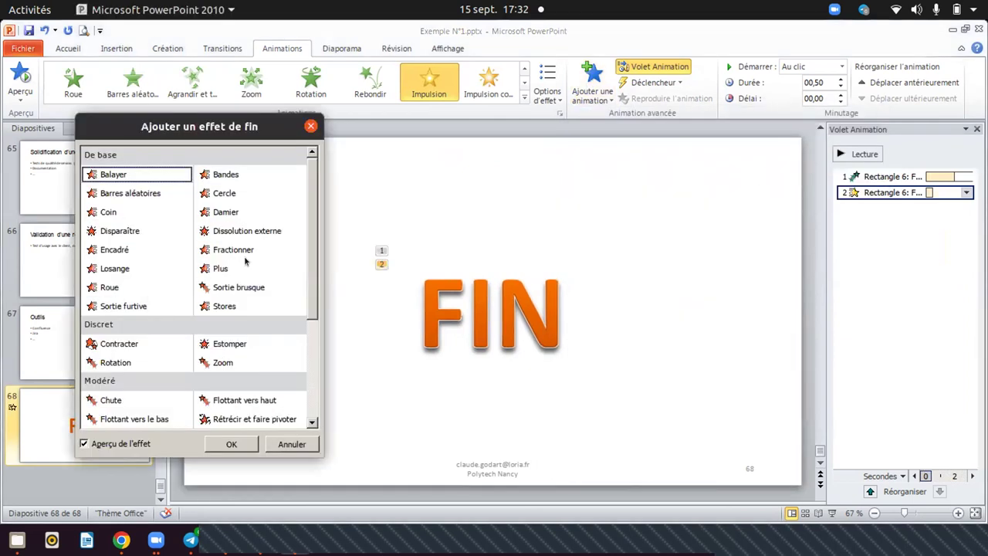
{"action": "left_click", "coordinate": [236, 309]}
{"action": "left_click", "coordinate": [234, 339]}
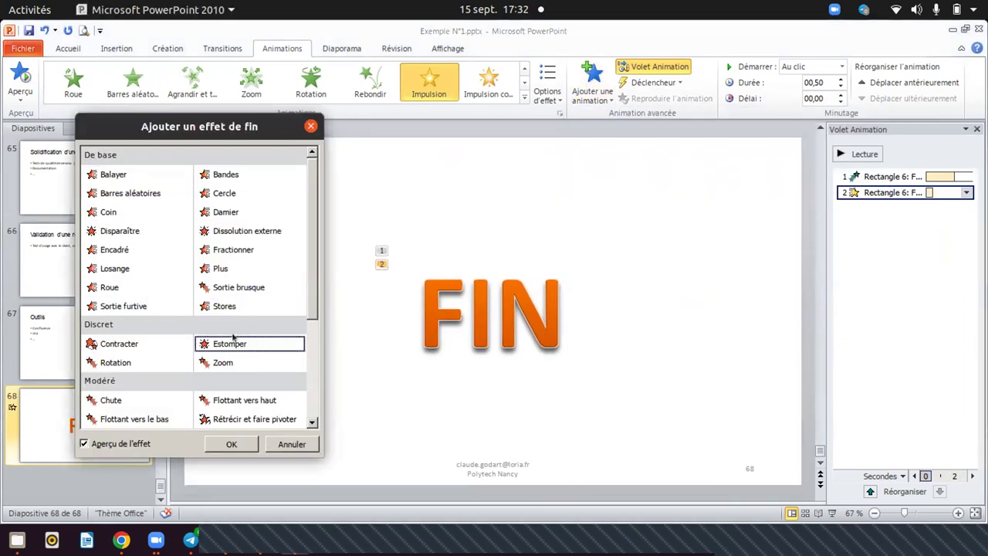
{"action": "left_click", "coordinate": [124, 360]}
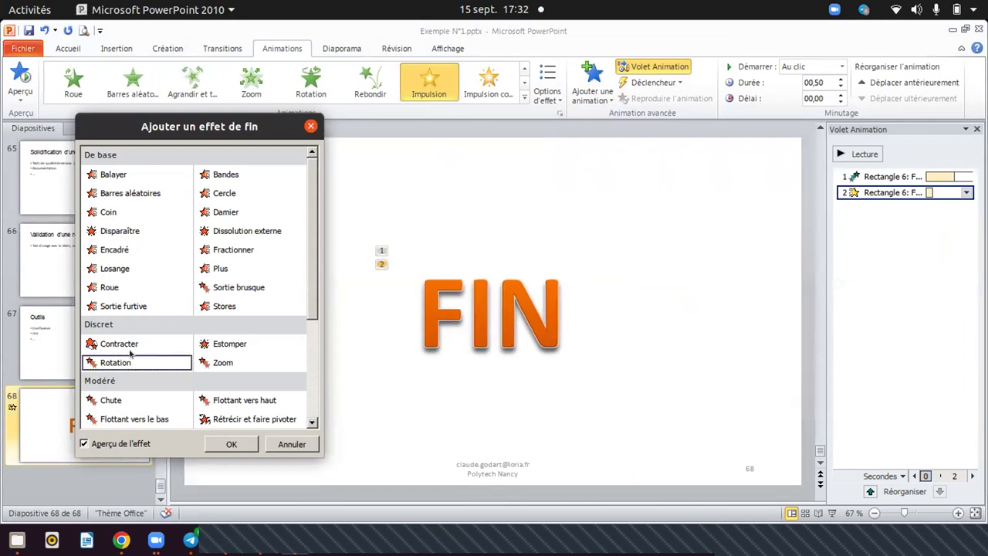
{"action": "left_click", "coordinate": [129, 345]}
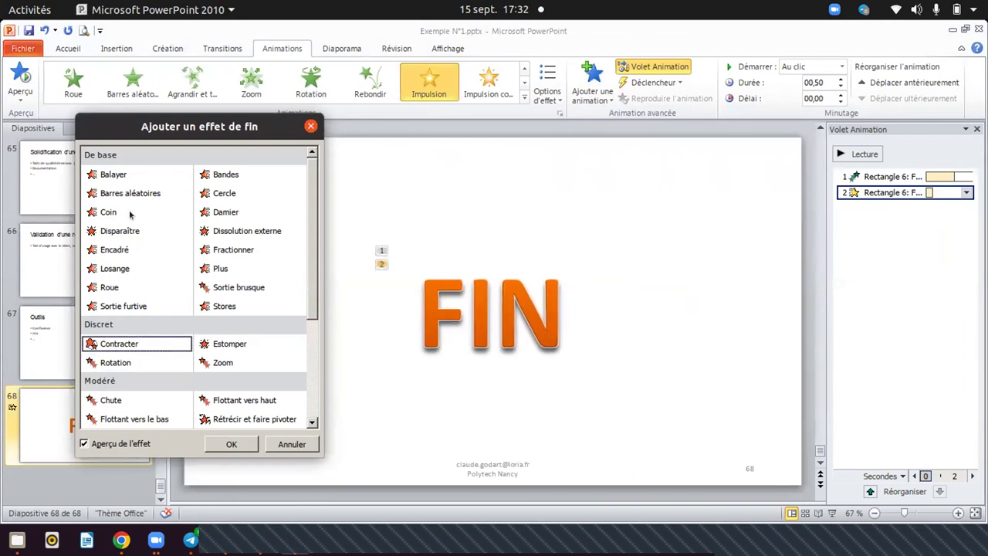
{"action": "scroll", "coordinate": [129, 214], "scroll_direction": "down", "scroll_amount": 1}
{"action": "left_click", "coordinate": [120, 344]}
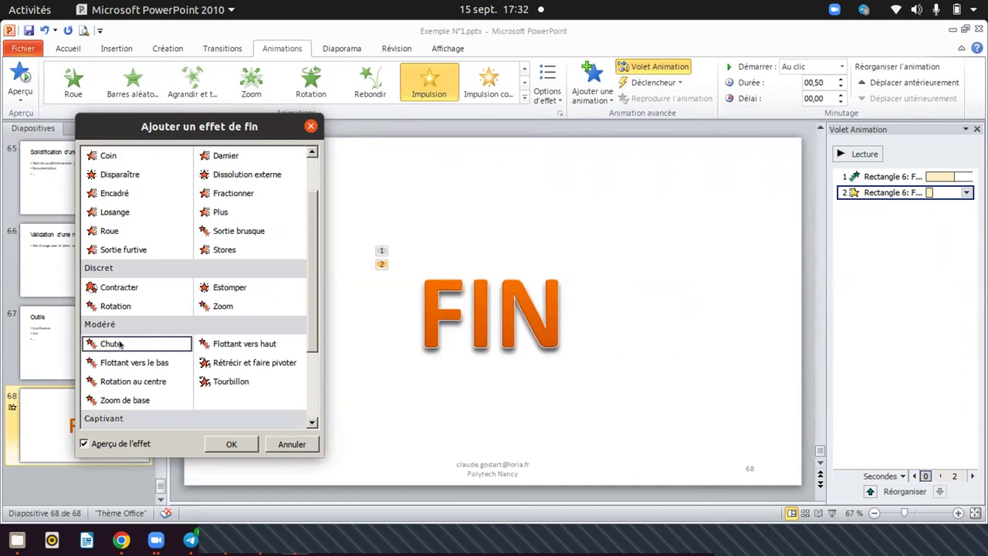
{"action": "left_click", "coordinate": [234, 382]}
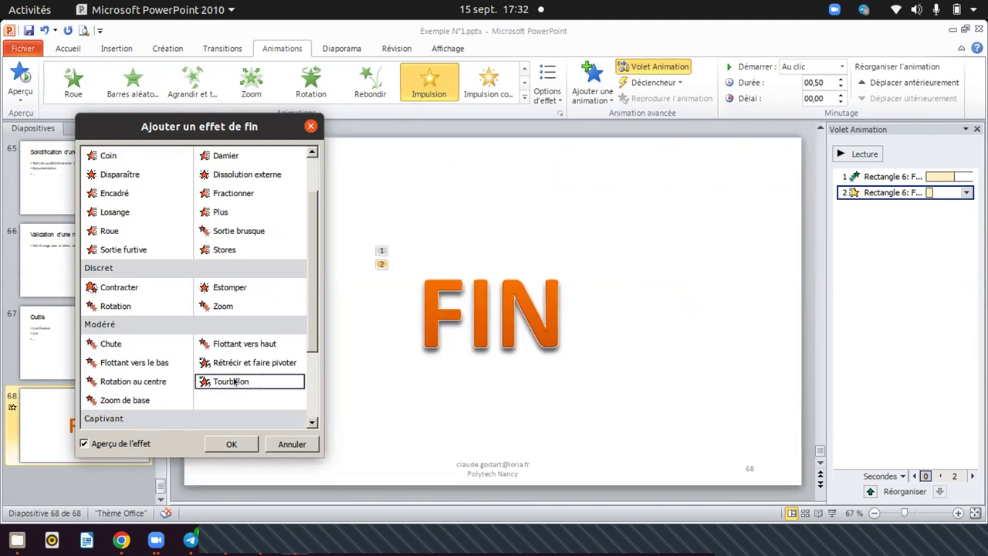
{"action": "left_click", "coordinate": [232, 444]}
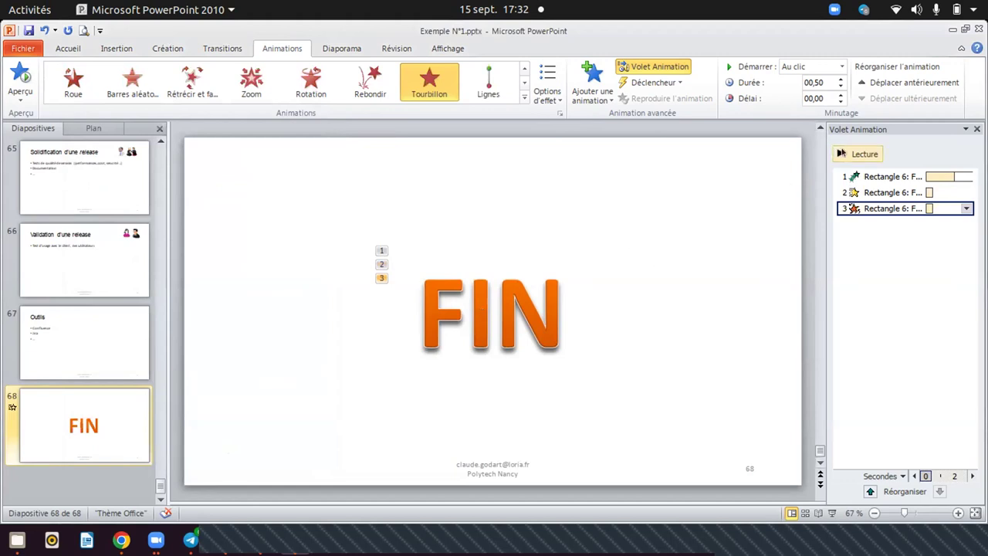
{"action": "left_click", "coordinate": [851, 155]}
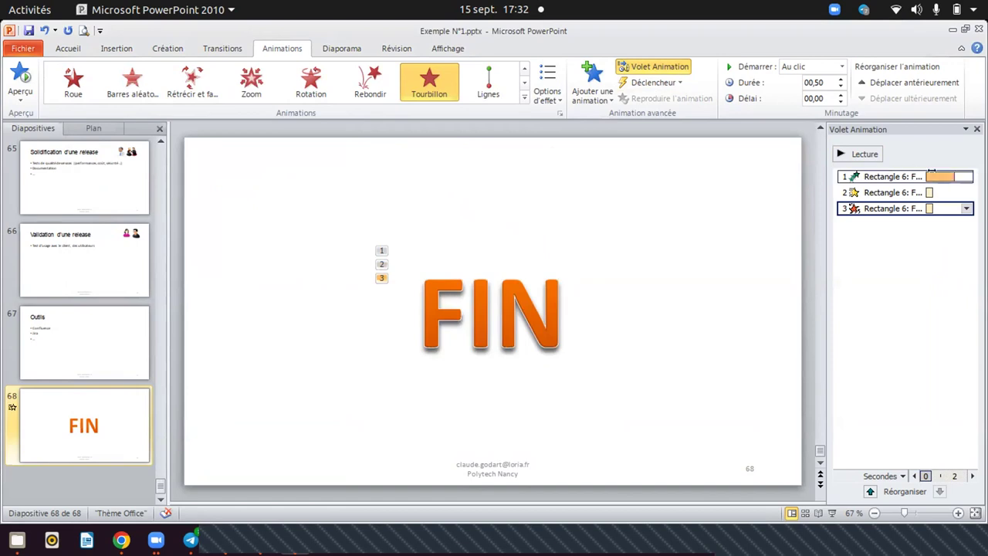
{"action": "left_click", "coordinate": [862, 174]}
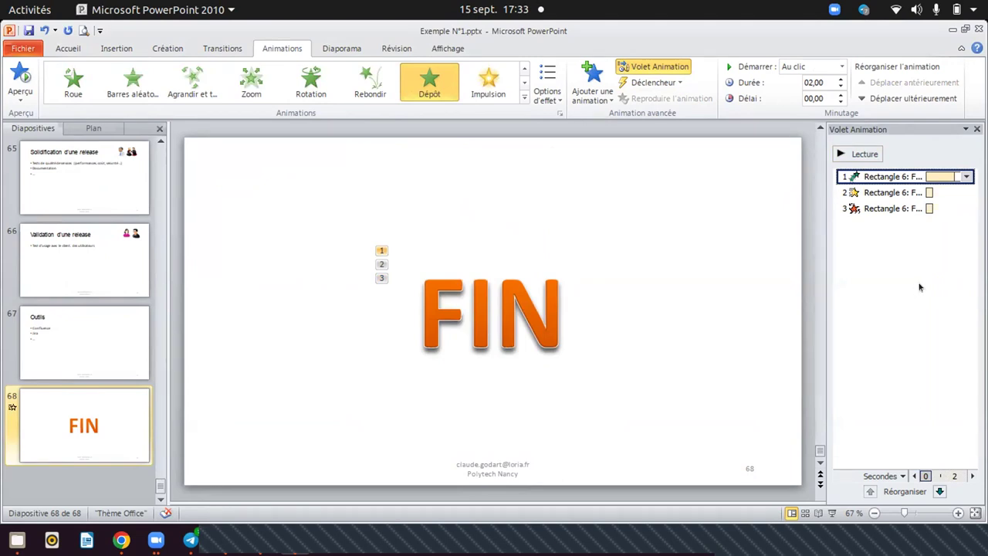
{"action": "left_click", "coordinate": [750, 376]}
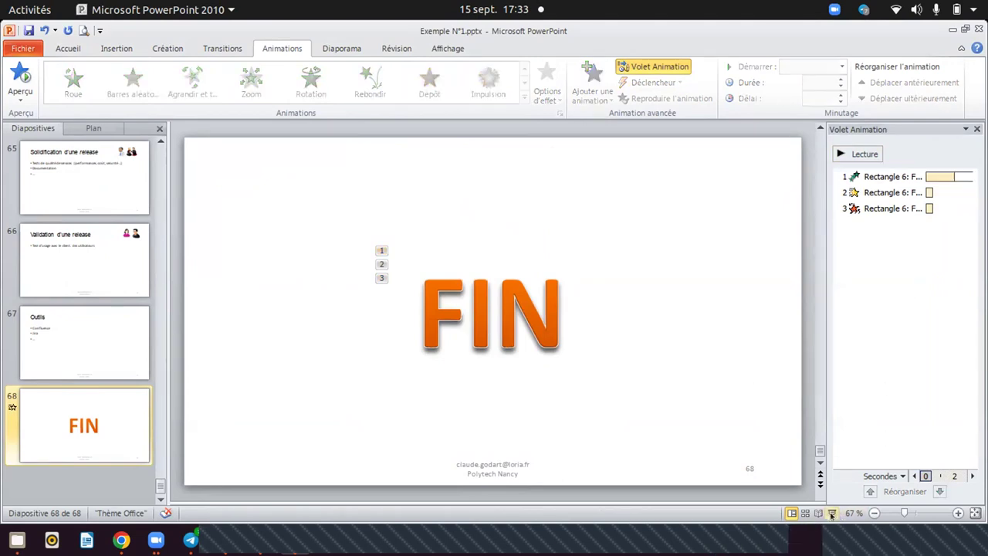
{"action": "left_click", "coordinate": [832, 513]}
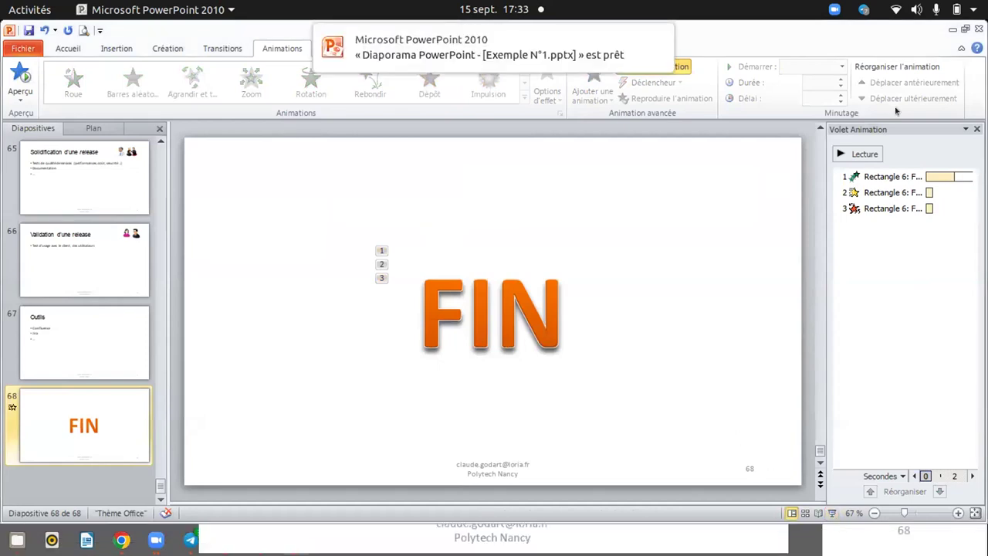
{"action": "key", "text": "shift+F5"}
{"action": "key", "text": "Left"}
{"action": "key", "text": "Right"}
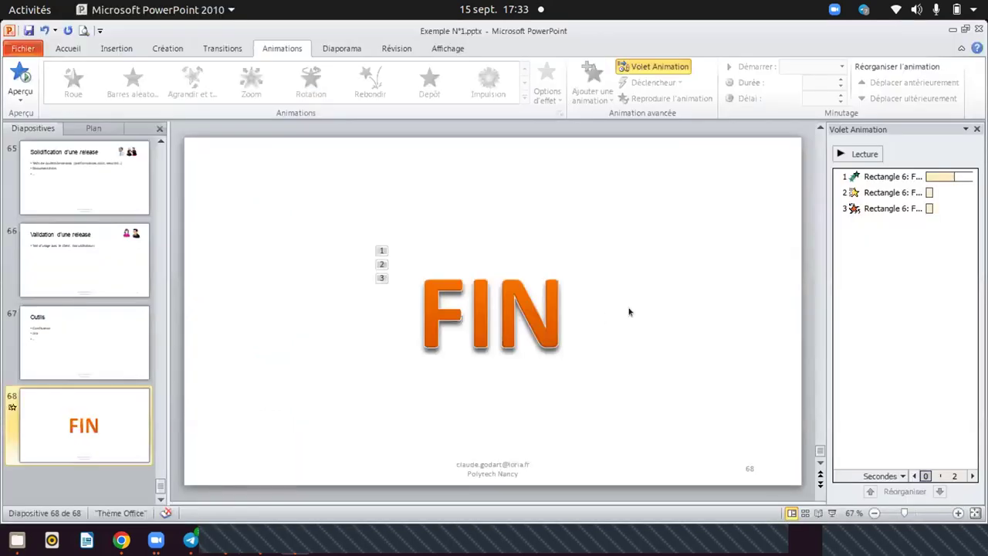
{"action": "left_click", "coordinate": [553, 315]}
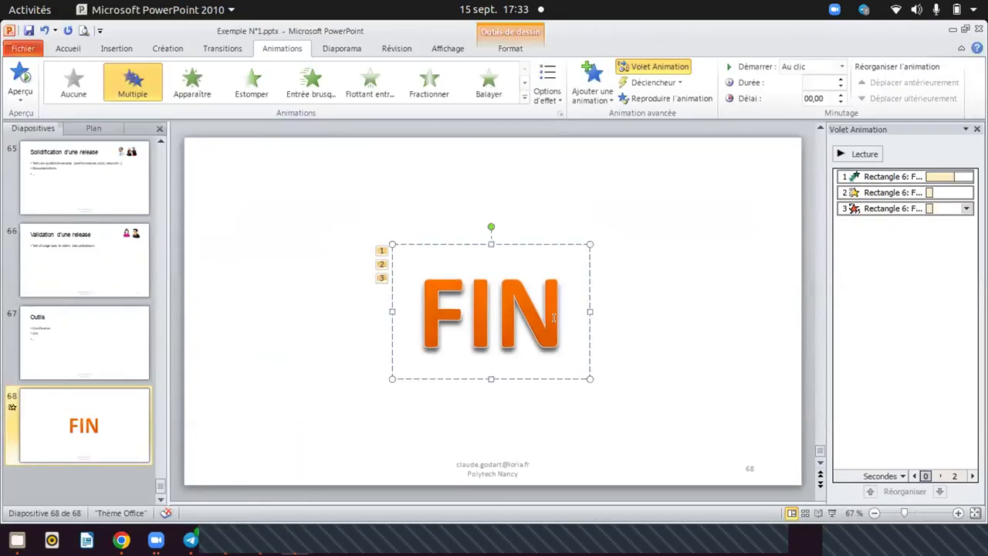
{"action": "left_click", "coordinate": [618, 298]}
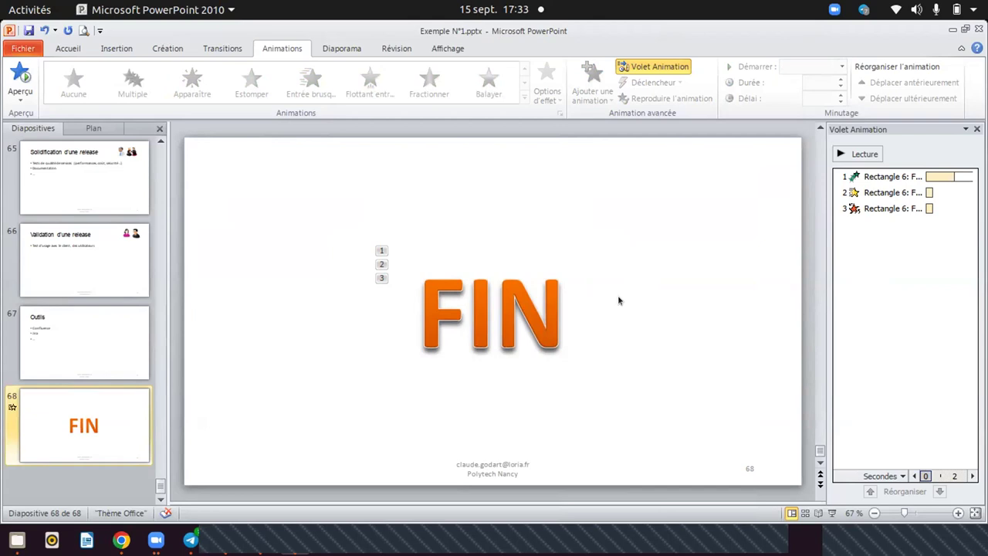
{"action": "left_click", "coordinate": [886, 177]}
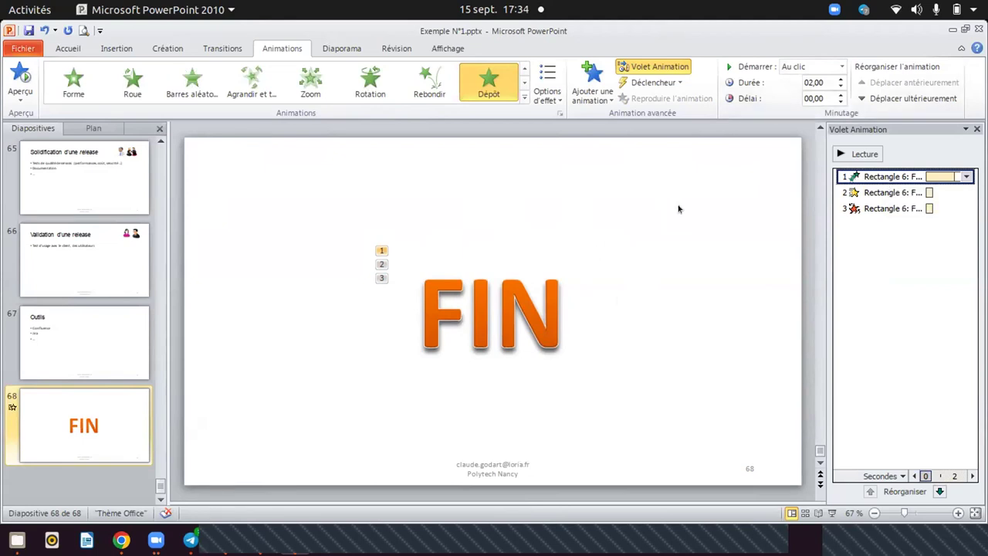
{"action": "left_click", "coordinate": [831, 515]}
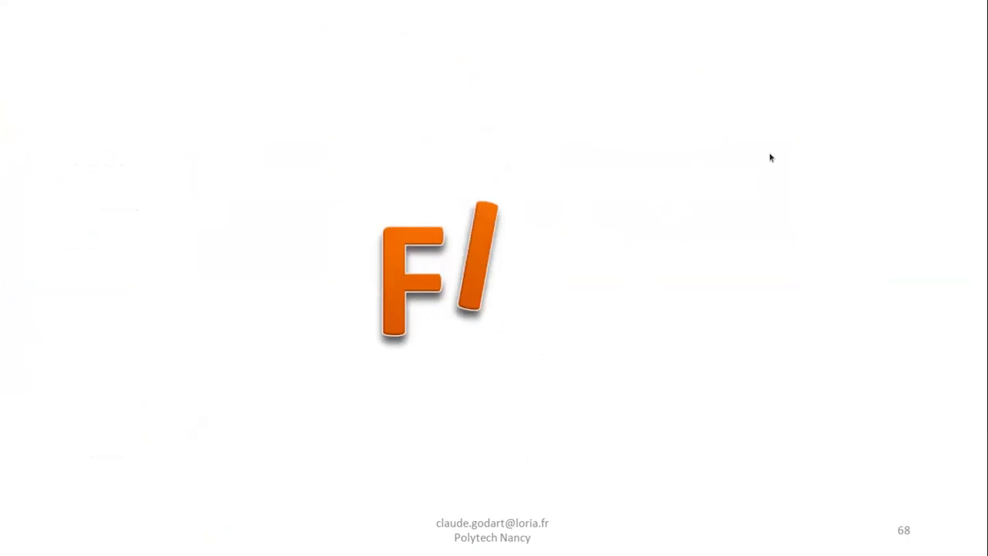
{"action": "key", "text": "alt+Tab"}
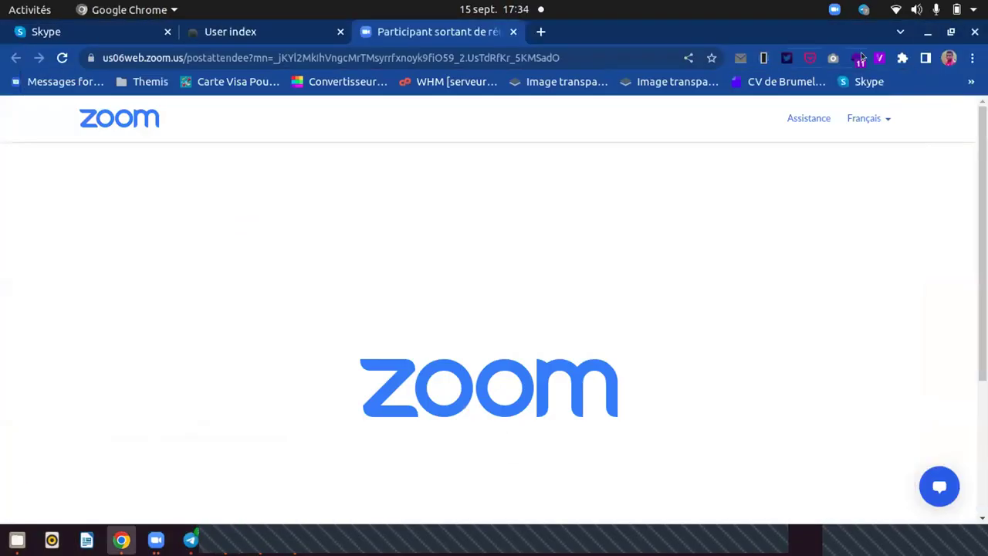
{"action": "left_click", "coordinate": [927, 32]}
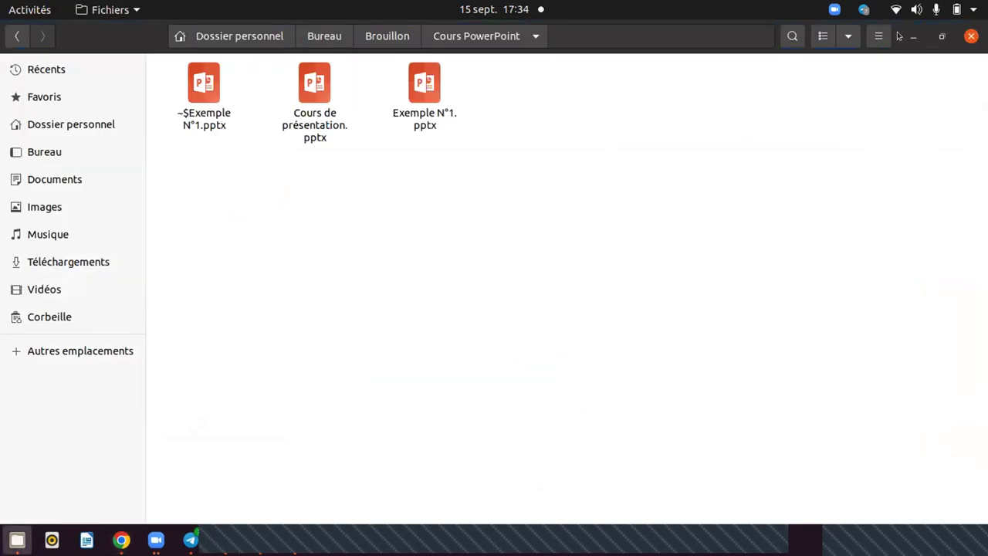
{"action": "left_click", "coordinate": [913, 36]}
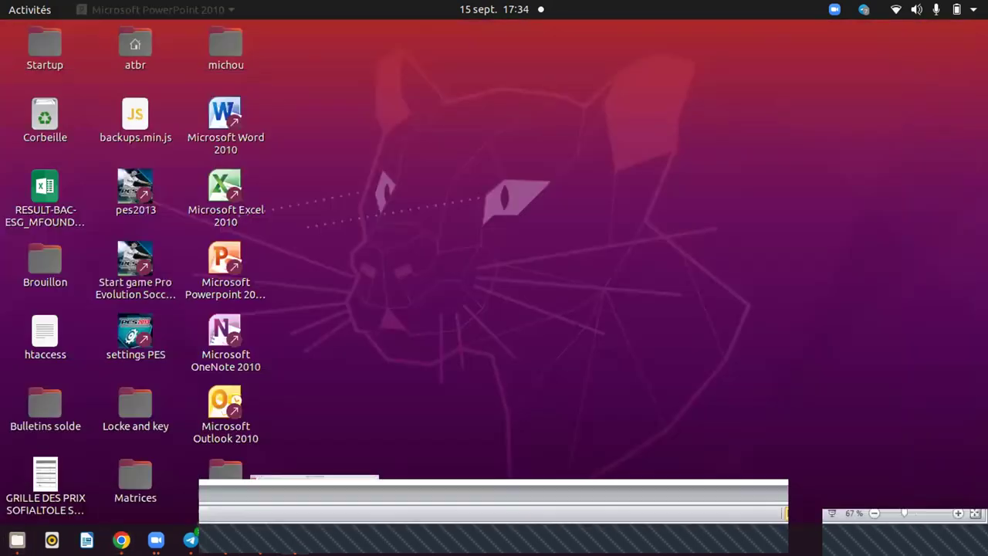
{"action": "left_click", "coordinate": [298, 541]}
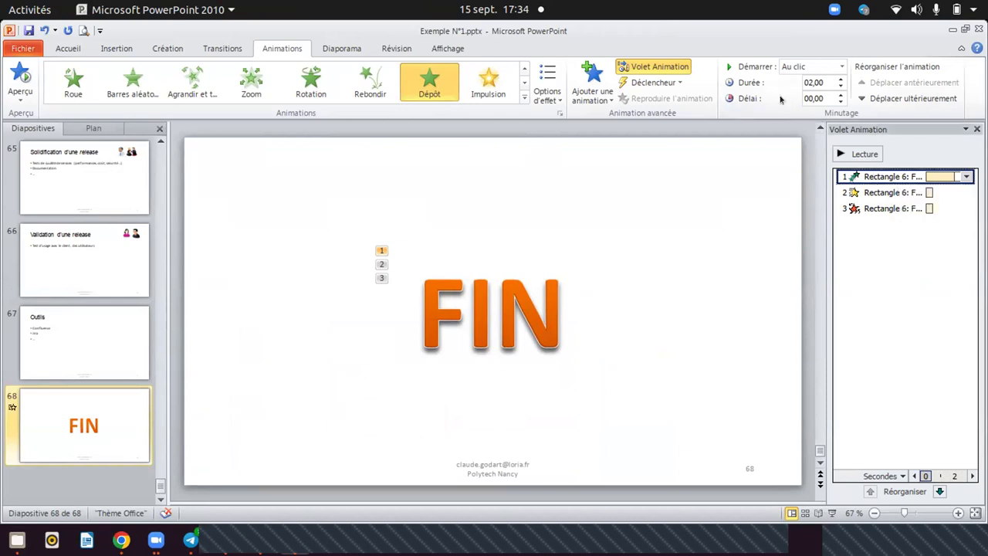
Select the whole FIN object and set Démarrer to 'Avec la précédente' for all three animations.
{"action": "left_click", "coordinate": [841, 67]}
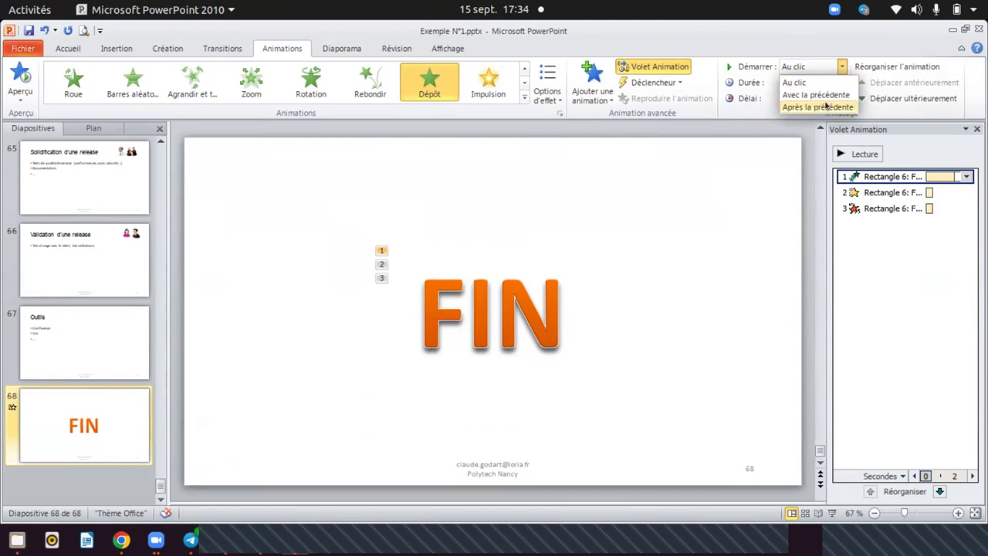
{"action": "left_click", "coordinate": [827, 92]}
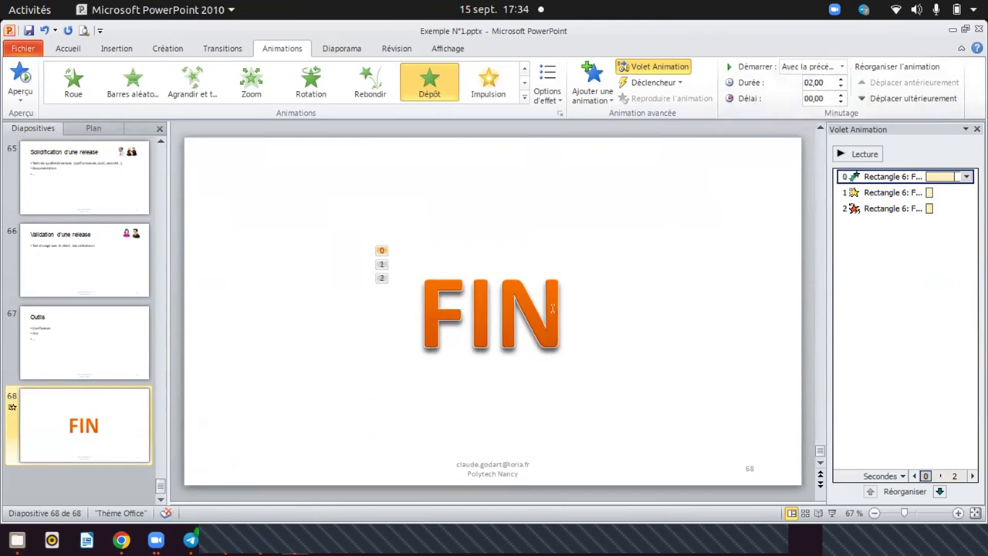
{"action": "left_click", "coordinate": [519, 309]}
{"action": "left_click", "coordinate": [649, 278]}
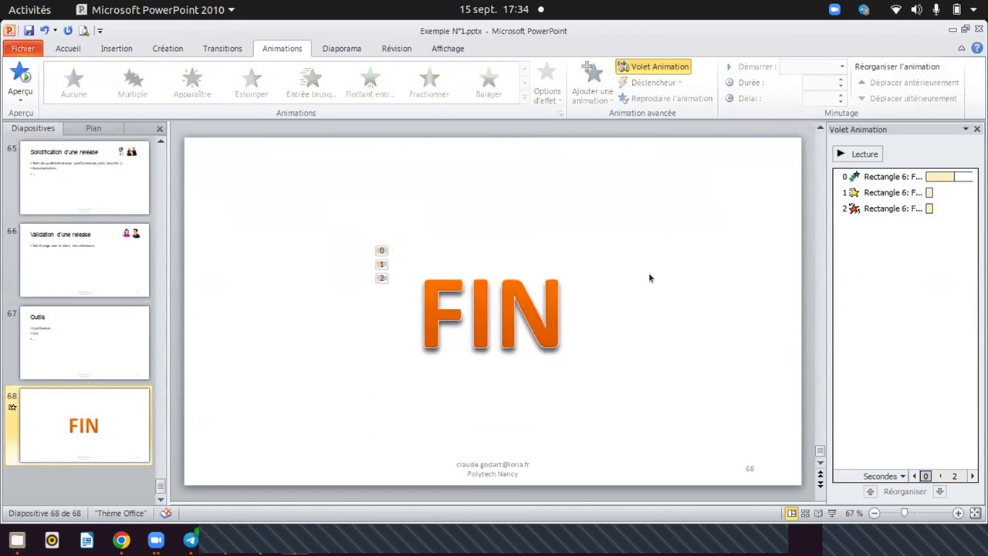
{"action": "left_click", "coordinate": [542, 300]}
{"action": "left_click", "coordinate": [564, 241]}
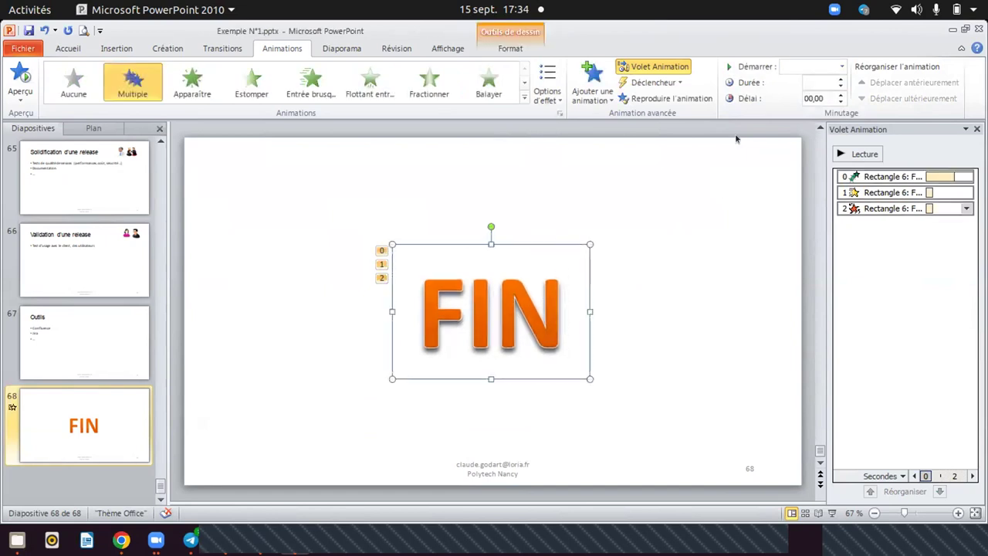
{"action": "left_click", "coordinate": [839, 66]}
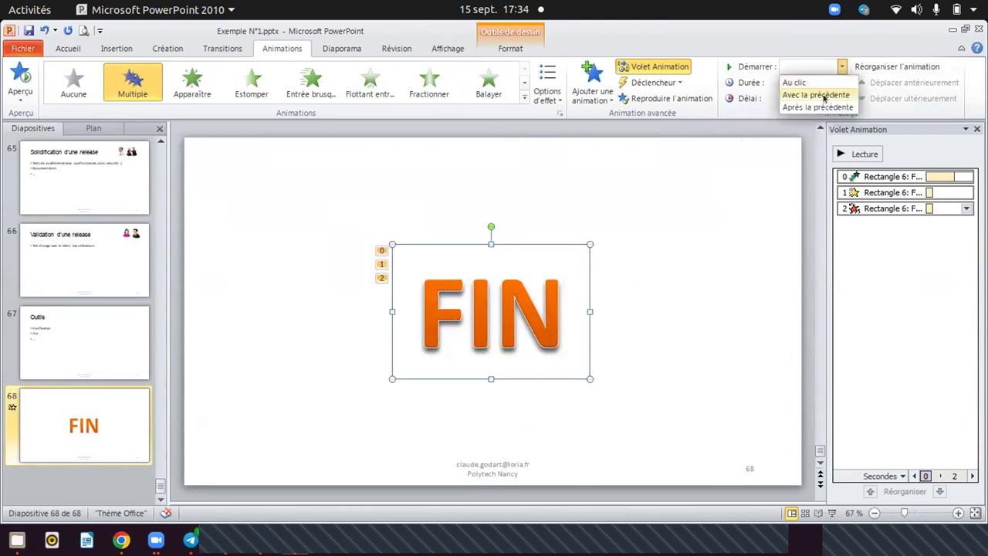
{"action": "left_click", "coordinate": [817, 94]}
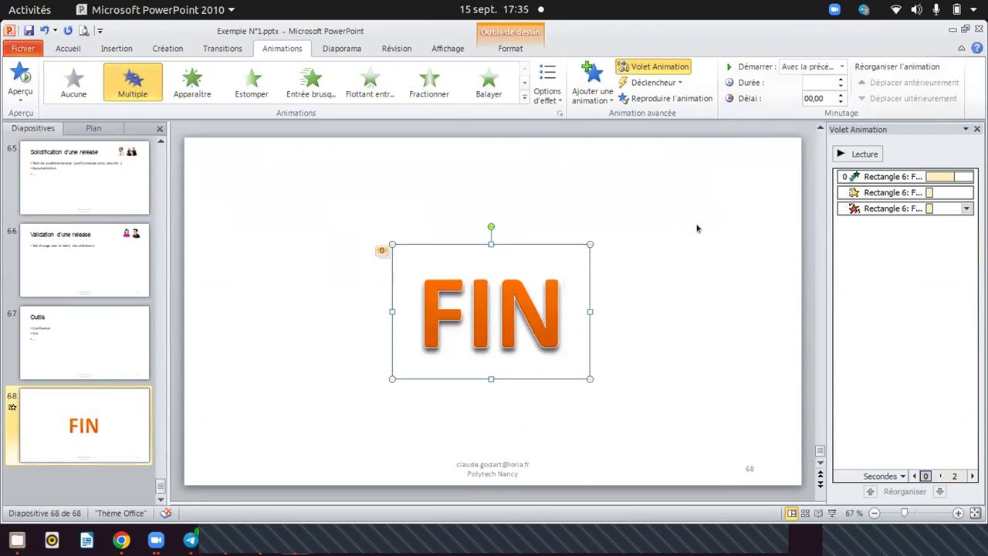
{"action": "left_click", "coordinate": [641, 284]}
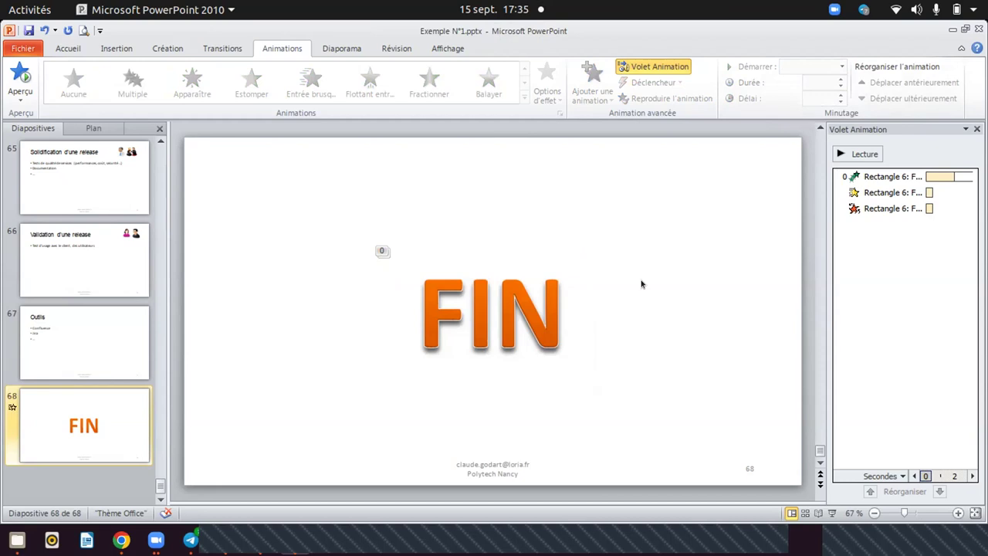
Play the slide show from the FIN slide to check the animations, then exit it.
{"action": "left_click", "coordinate": [832, 513]}
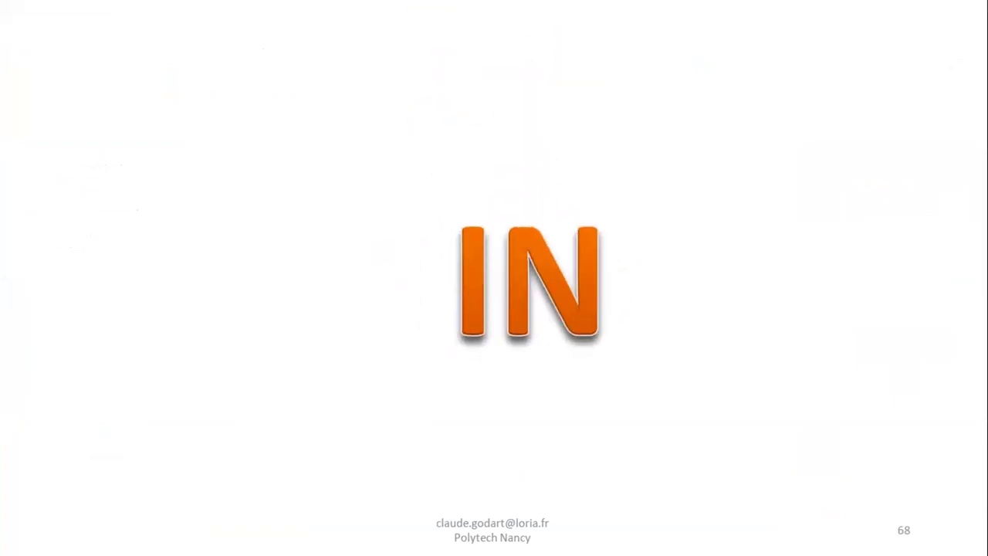
{"action": "key", "text": "Escape"}
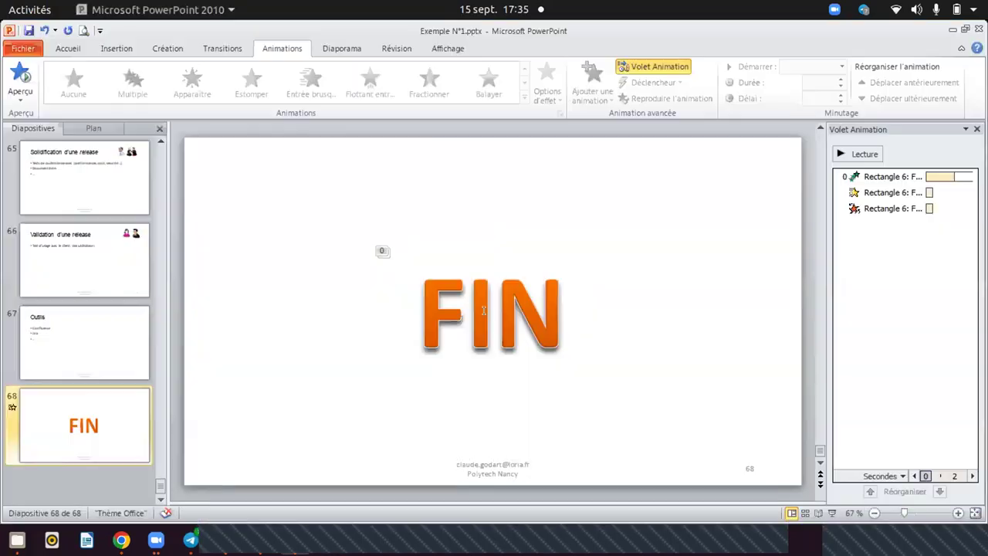
{"action": "left_click", "coordinate": [473, 290]}
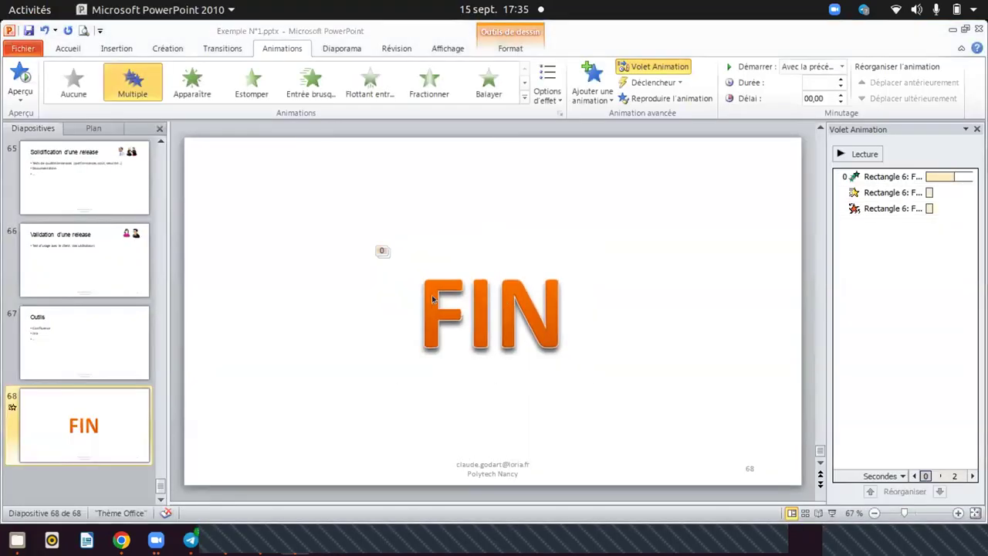
Select the FIN text box and its second animation, Impulsion, in the Animation Pane.
{"action": "left_click", "coordinate": [485, 301]}
{"action": "left_click", "coordinate": [555, 243]}
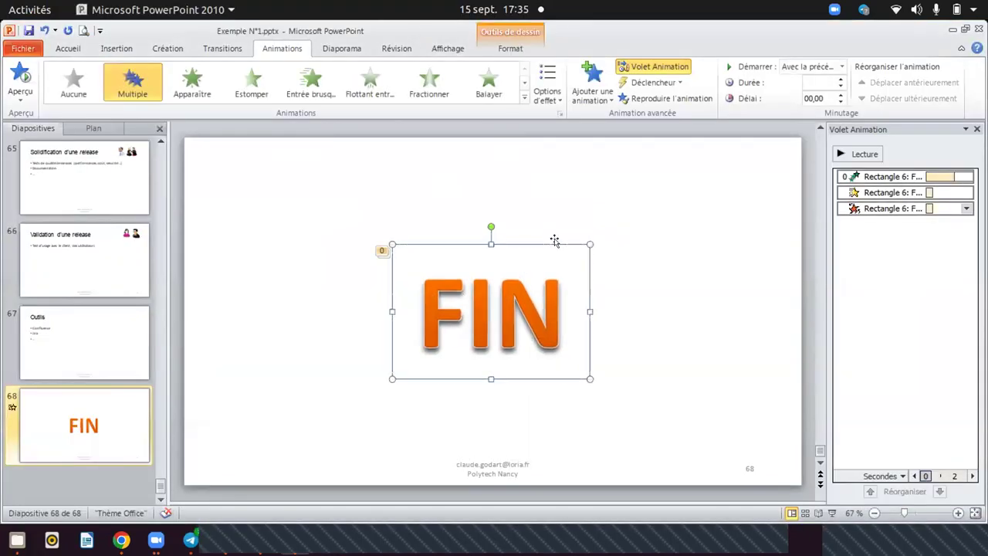
{"action": "left_click", "coordinate": [864, 193]}
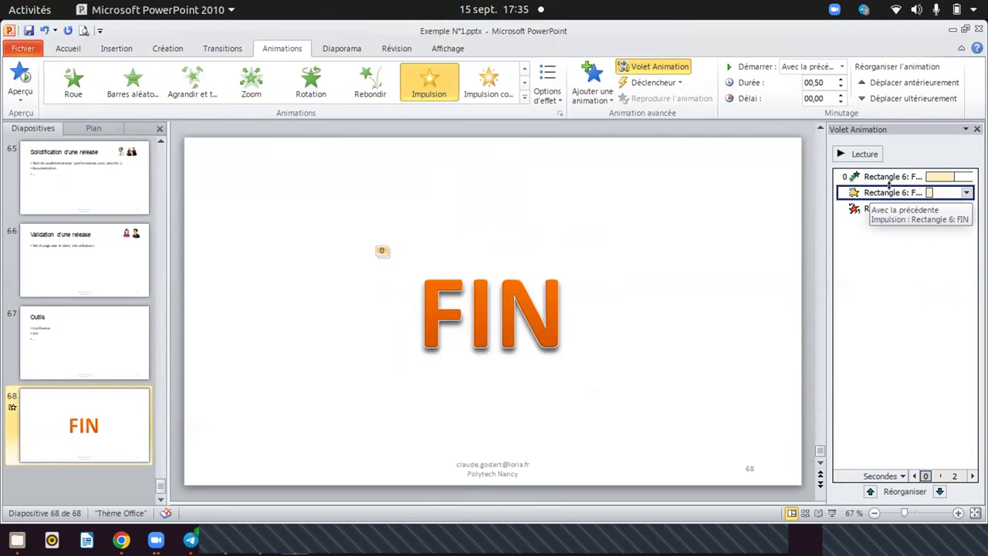
{"action": "left_click", "coordinate": [842, 66]}
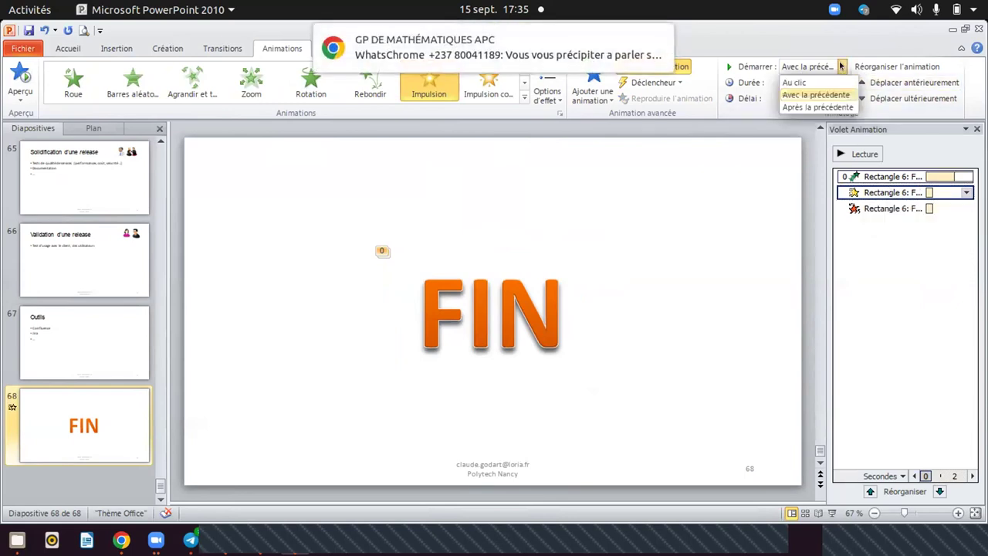
{"action": "left_click", "coordinate": [842, 66]}
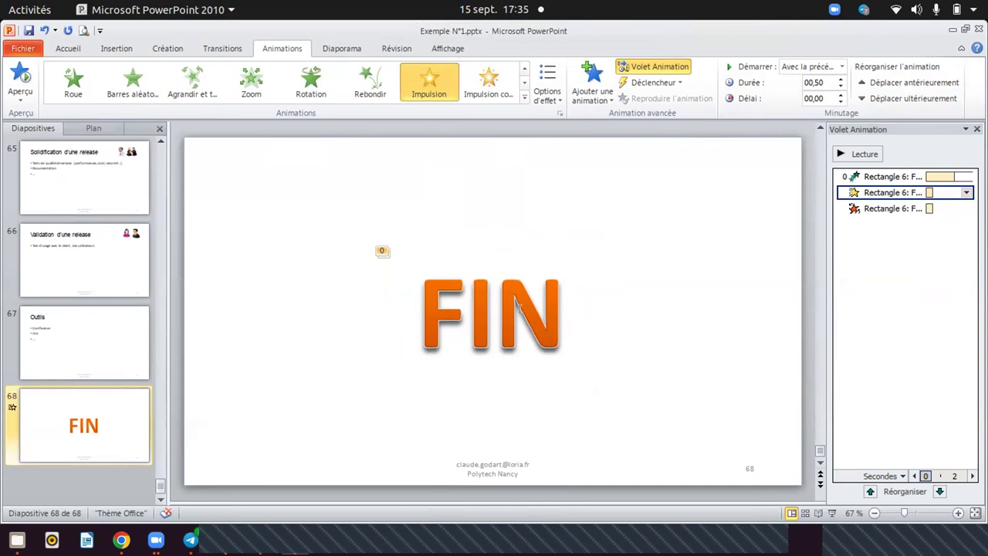
Set the Impulsion emphasis to start 'Après la précédente' from its Animation Pane dropdown.
{"action": "left_click", "coordinate": [520, 307]}
{"action": "left_click", "coordinate": [622, 321]}
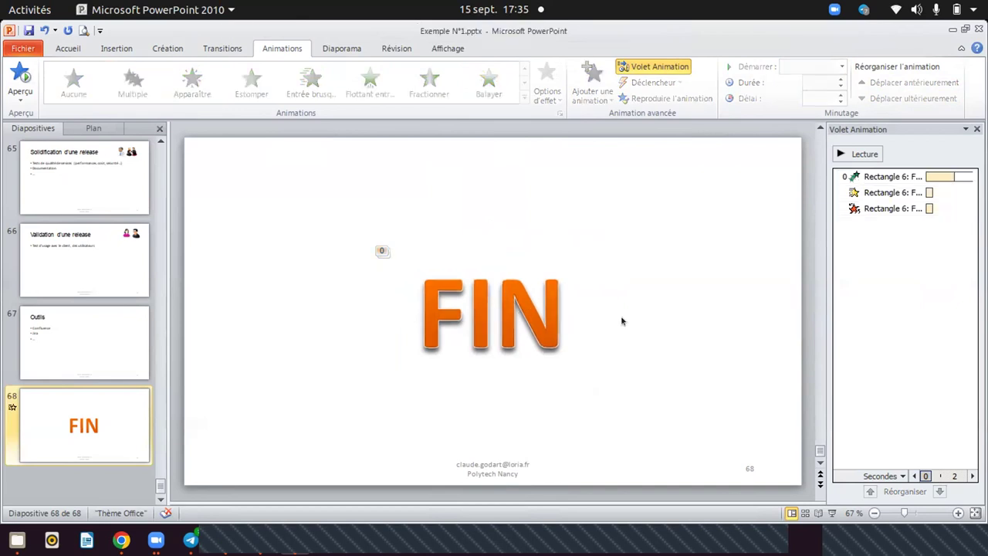
{"action": "left_click", "coordinate": [530, 313]}
{"action": "left_click", "coordinate": [630, 314]}
{"action": "left_click", "coordinate": [529, 280]}
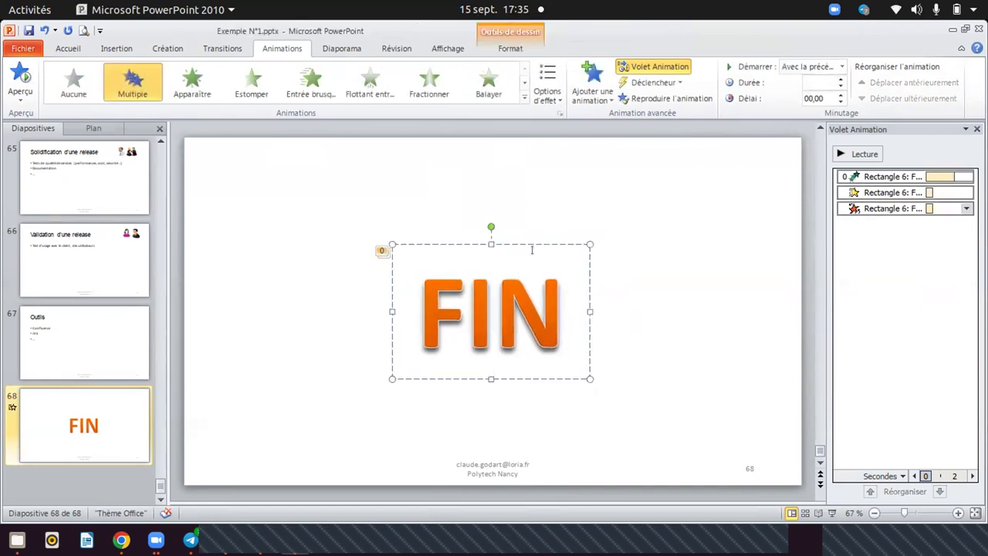
{"action": "left_click", "coordinate": [898, 188]}
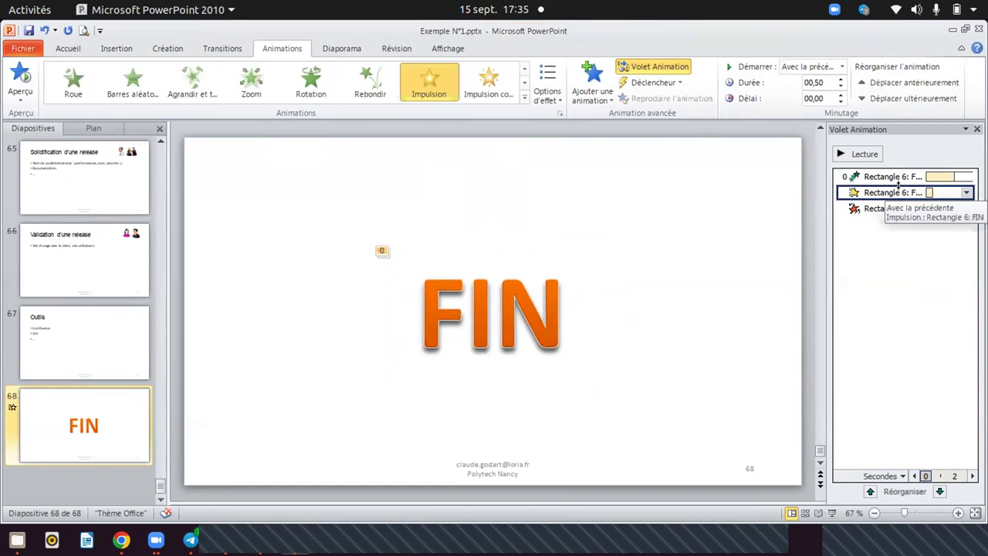
{"action": "left_click", "coordinate": [966, 193]}
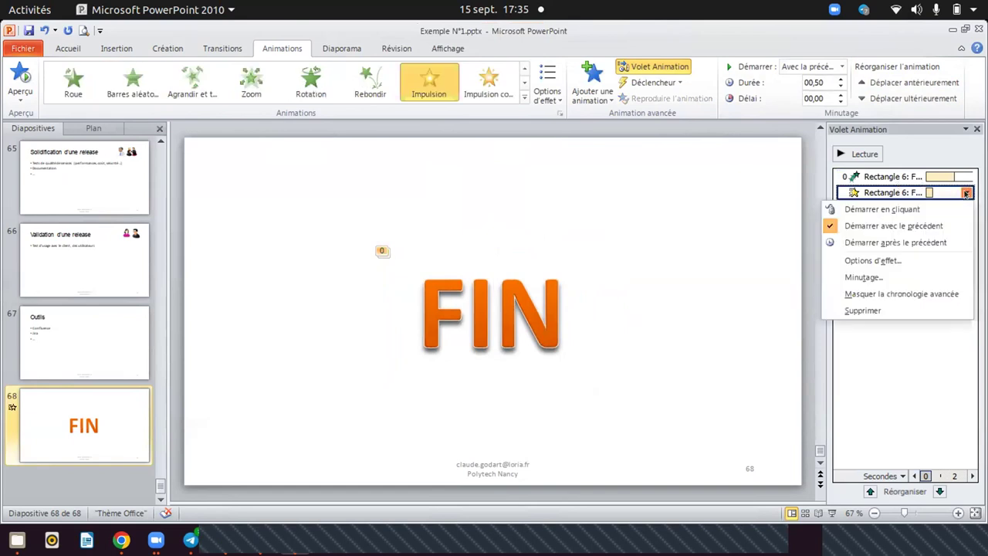
{"action": "left_click", "coordinate": [906, 243]}
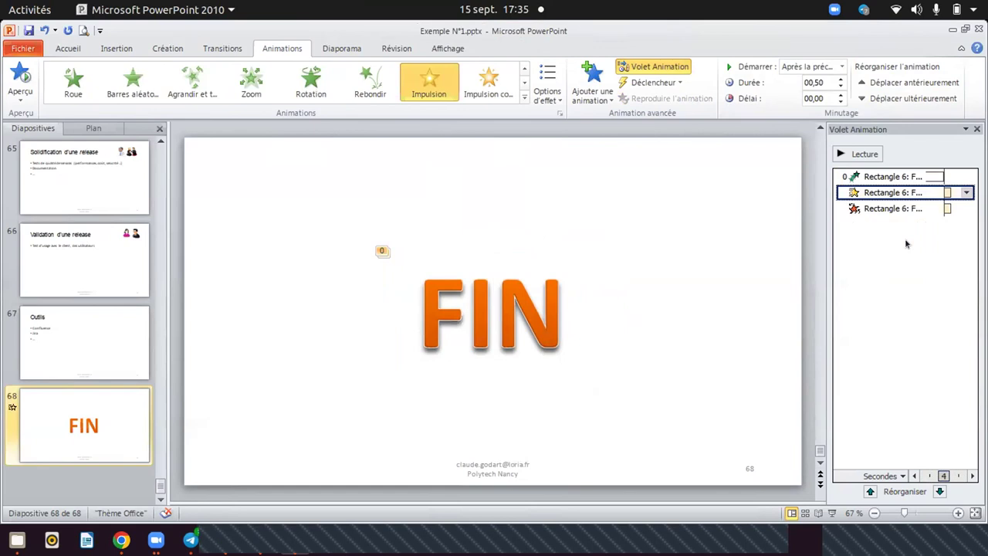
{"action": "left_click", "coordinate": [901, 250]}
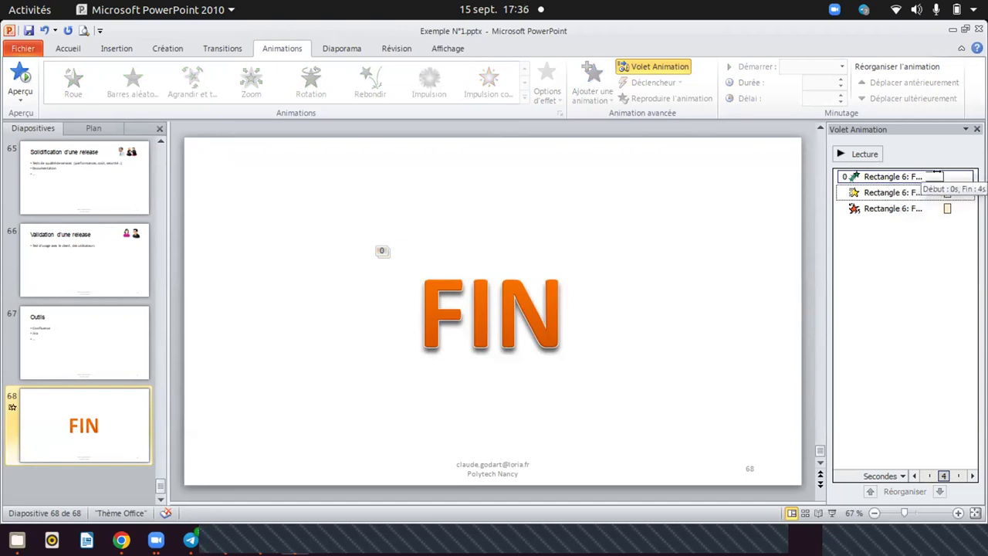
Recheck Impulsion's timing, keeping it 'Après la précédente' so it runs from 4 s to 4,5 s.
{"action": "left_click", "coordinate": [932, 193]}
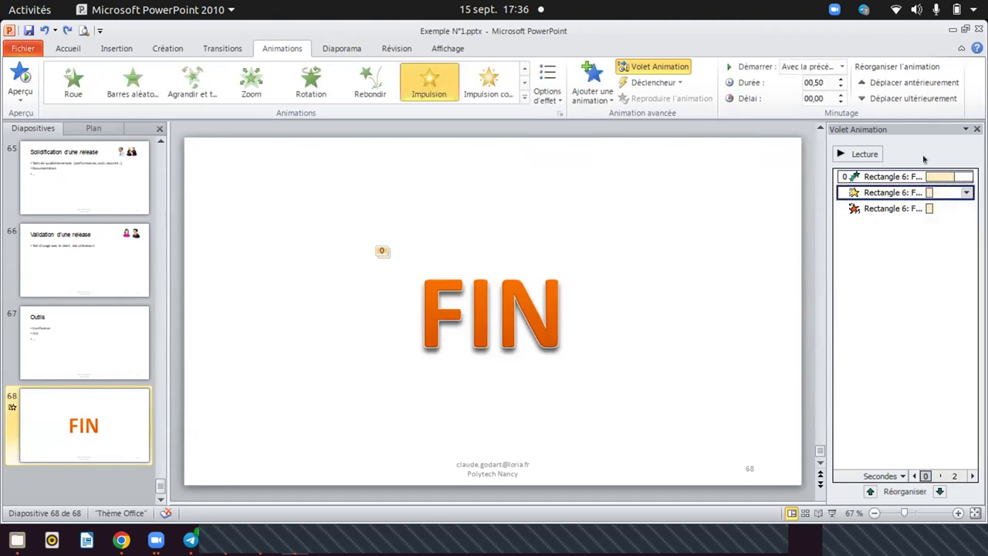
{"action": "left_click", "coordinate": [965, 192]}
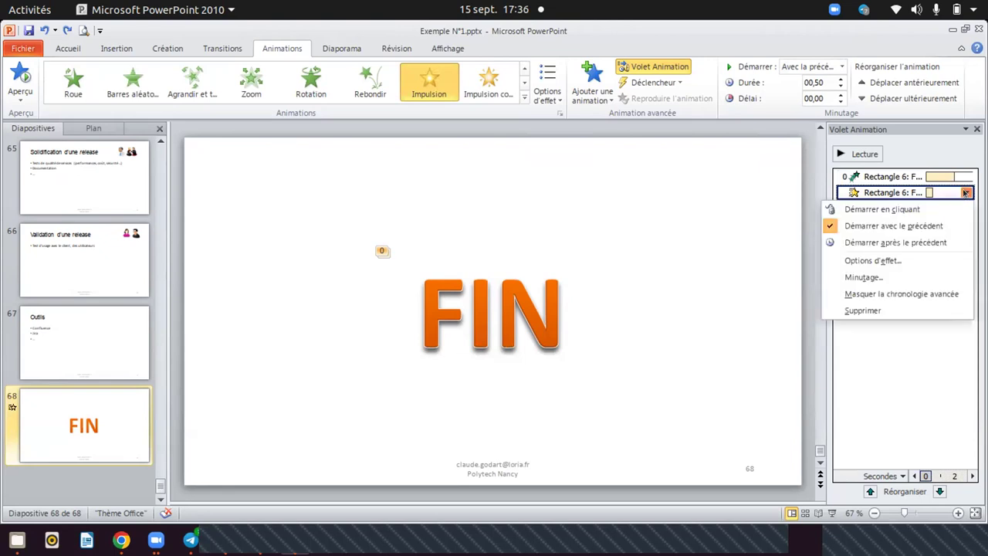
{"action": "left_click", "coordinate": [925, 241]}
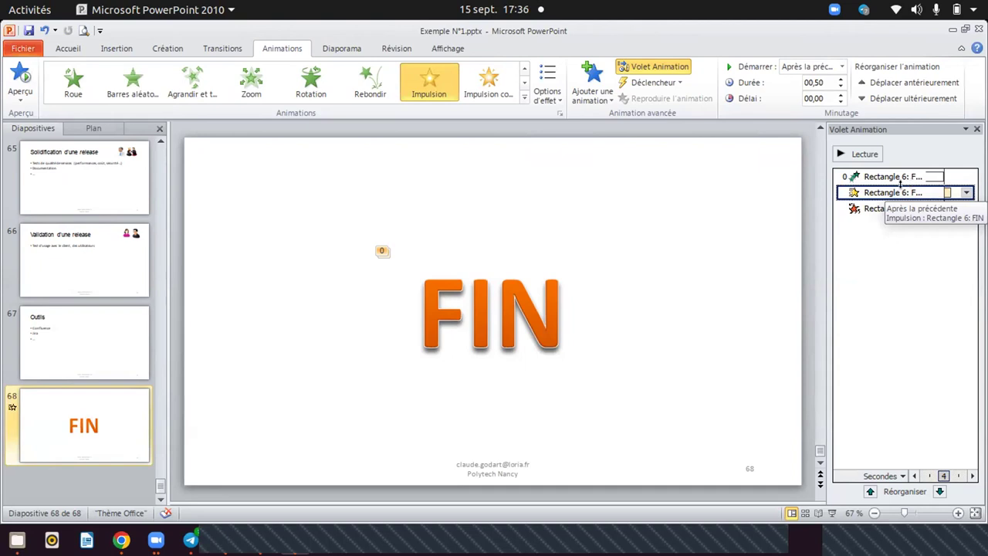
{"action": "right_click", "coordinate": [905, 193]}
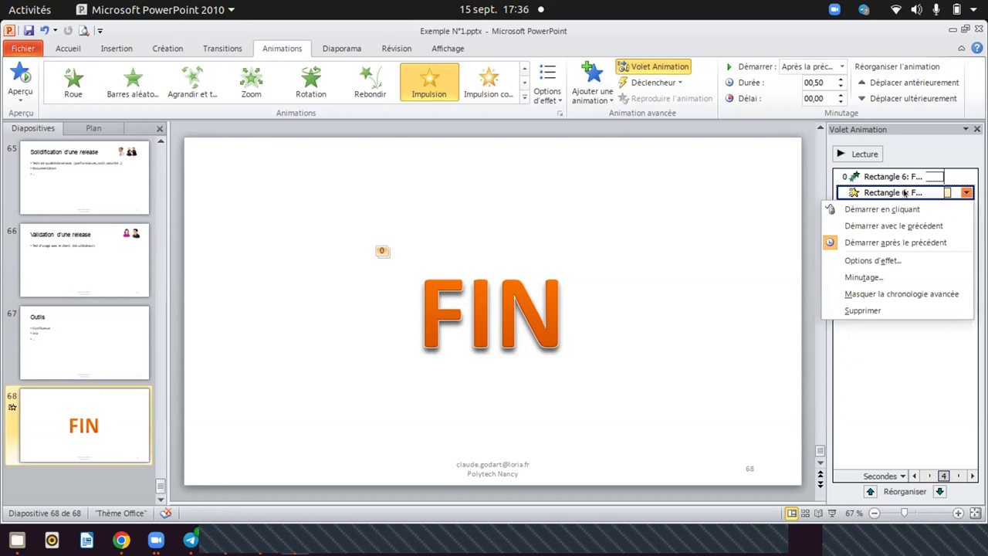
{"action": "left_click", "coordinate": [903, 191]}
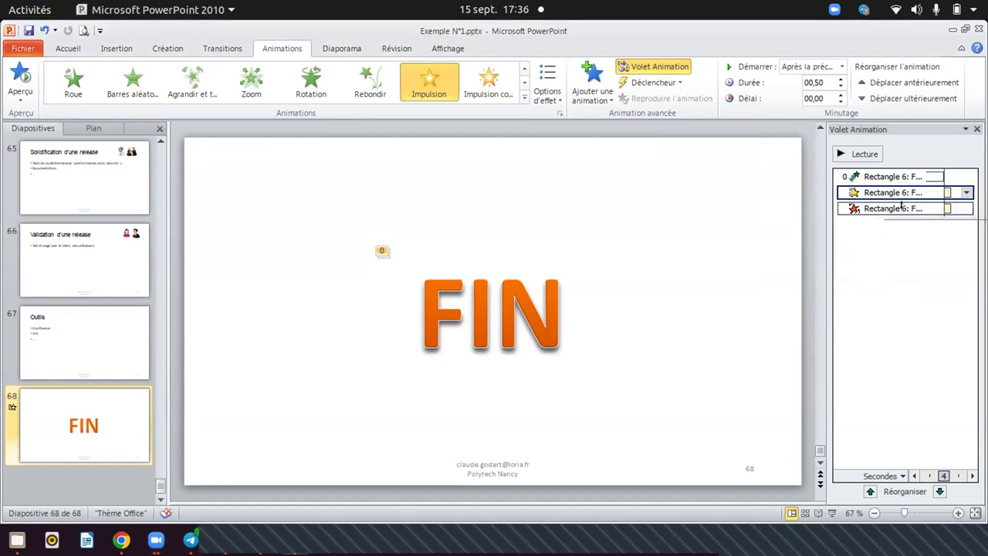
Set the Tourbillon exit animation to start 'Après la précédente'.
{"action": "left_click", "coordinate": [928, 205]}
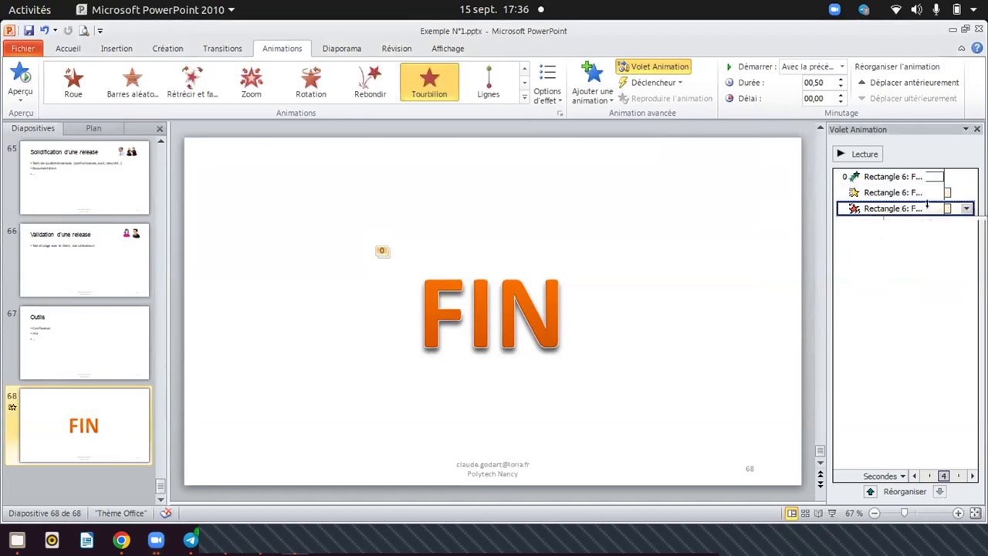
{"action": "left_click", "coordinate": [967, 207]}
{"action": "left_click", "coordinate": [922, 260]}
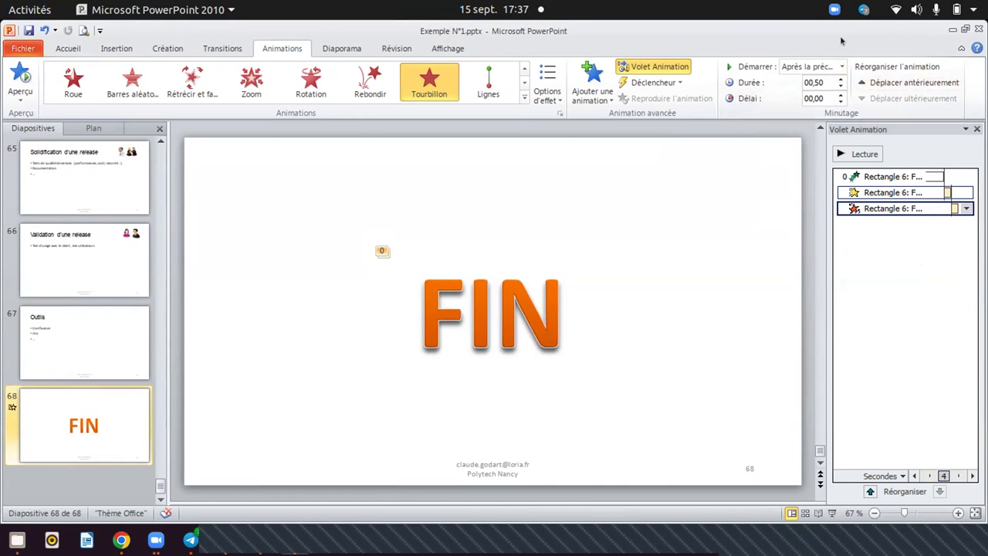
Reselect the FIN box and start the slide show from the beginning with F5.
{"action": "left_click", "coordinate": [701, 224]}
{"action": "left_click", "coordinate": [573, 278]}
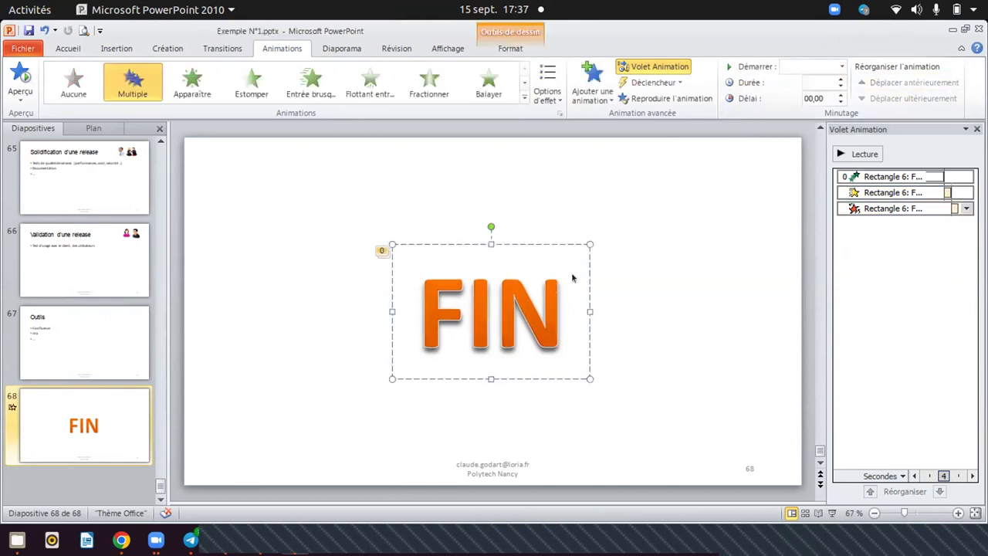
{"action": "left_click", "coordinate": [570, 242]}
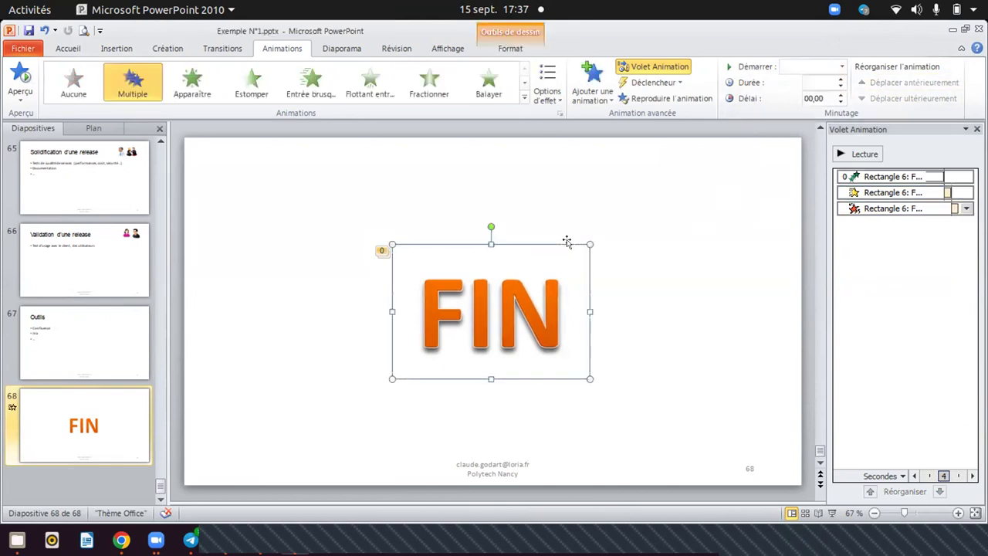
{"action": "left_click", "coordinate": [660, 236]}
{"action": "left_click", "coordinate": [521, 273]}
{"action": "left_click", "coordinate": [556, 241]}
{"action": "left_click", "coordinate": [556, 244]}
{"action": "key", "text": "F5"}
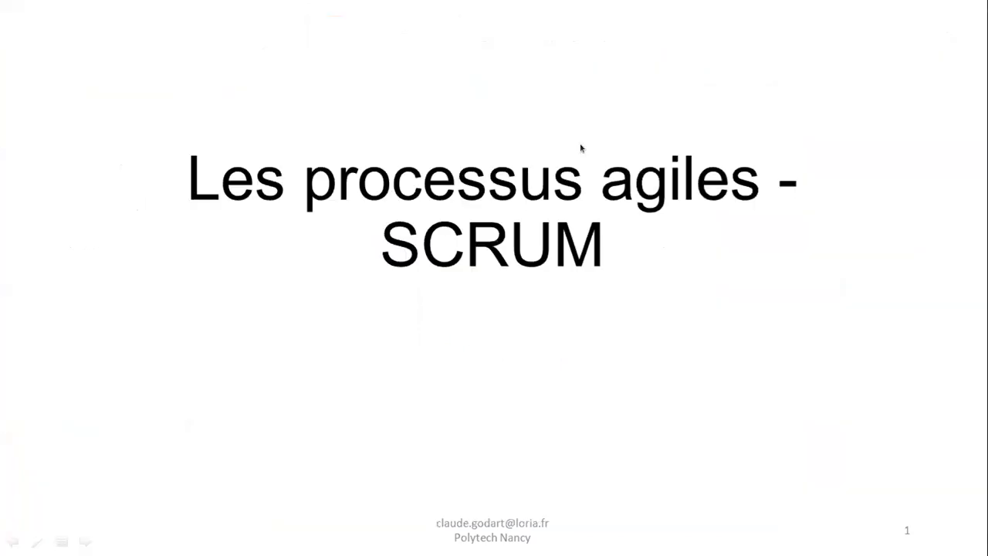
Play the show from slide 67 'Outils' into the FIN slide, then end it.
{"action": "key", "text": "super+d"}
{"action": "left_click", "coordinate": [306, 528]}
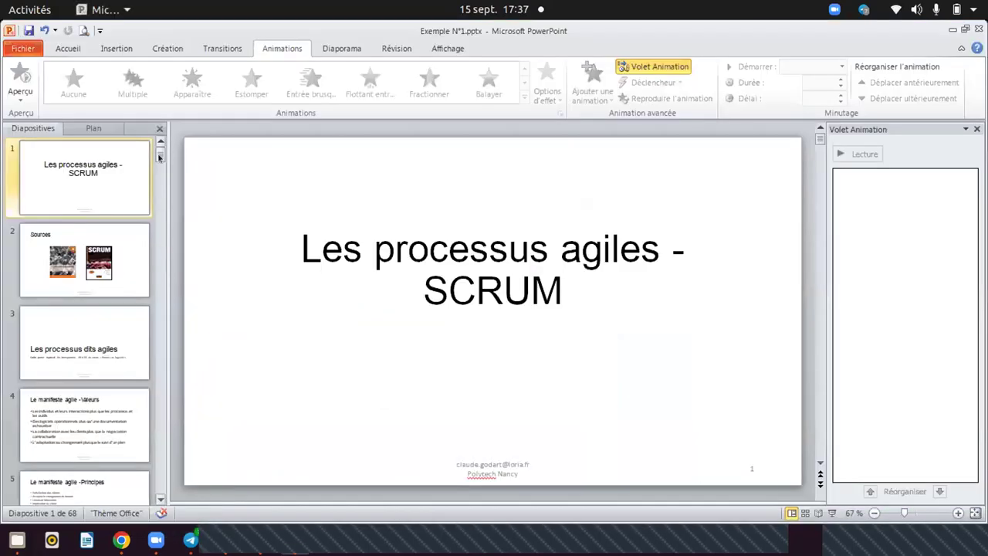
{"action": "left_click_drag", "start_coordinate": [160, 155], "coordinate": [160, 486]}
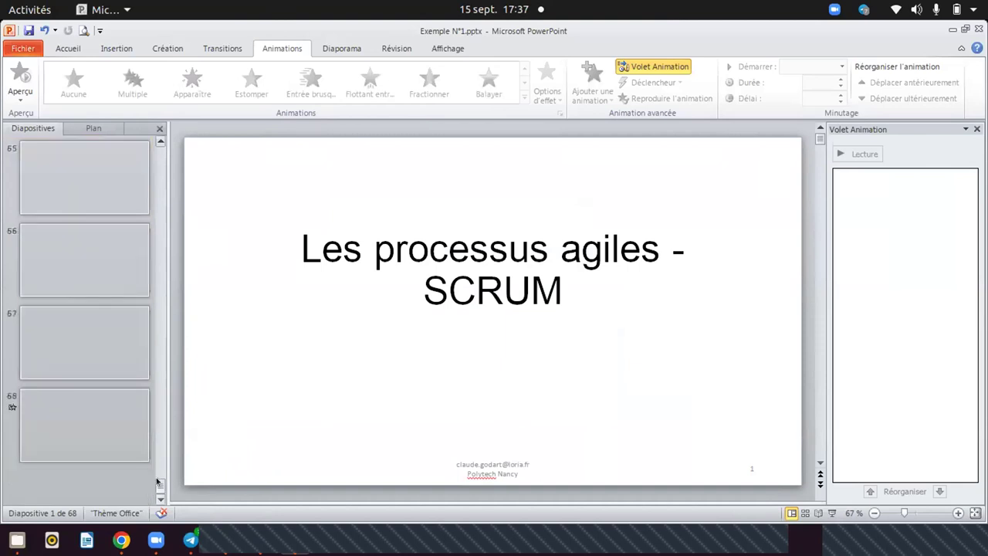
{"action": "left_click", "coordinate": [95, 331]}
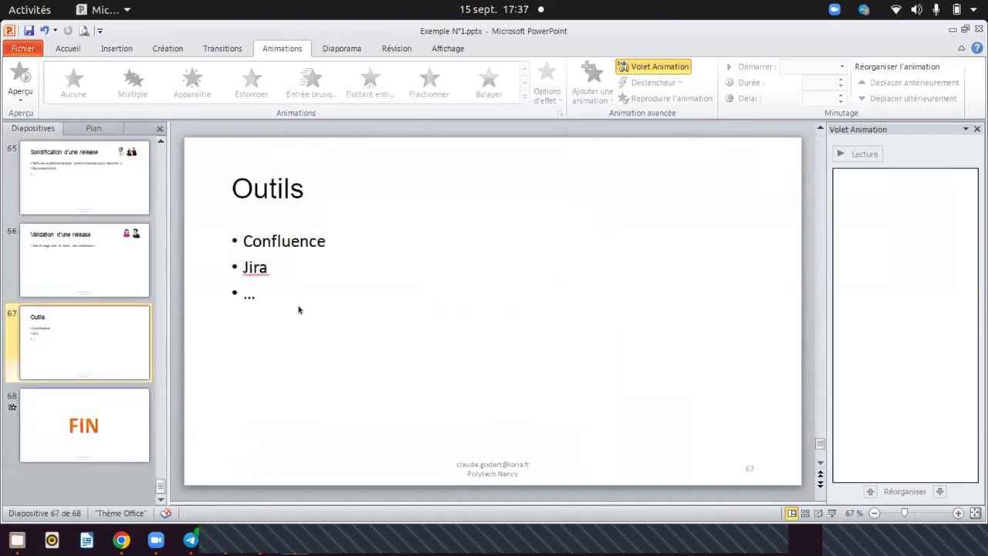
{"action": "left_click", "coordinate": [833, 514]}
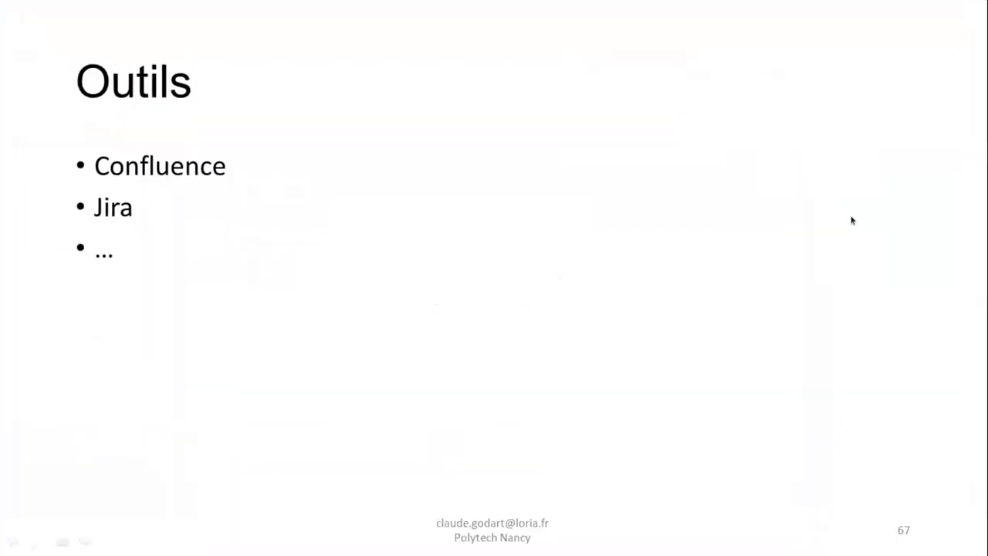
{"action": "key", "text": "Right"}
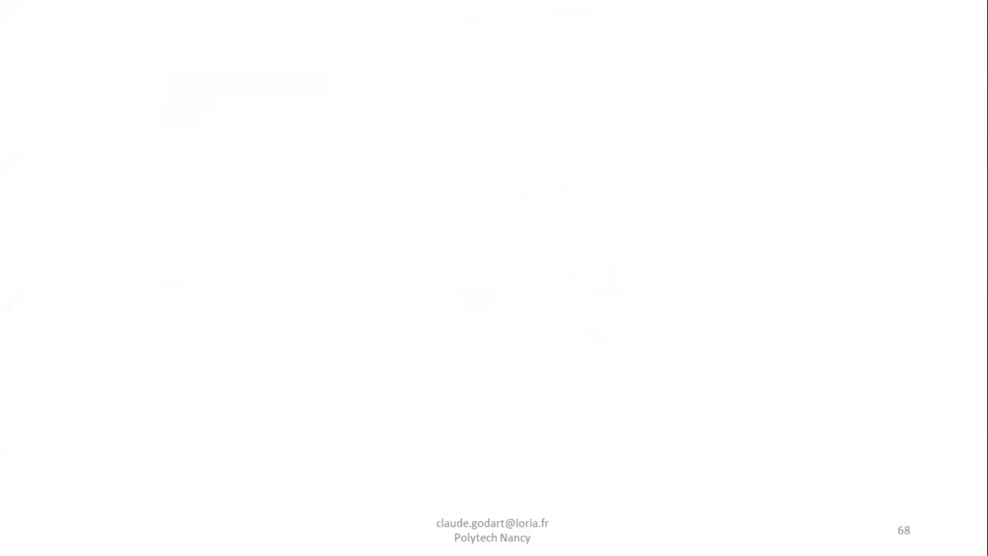
{"action": "key", "text": "Escape"}
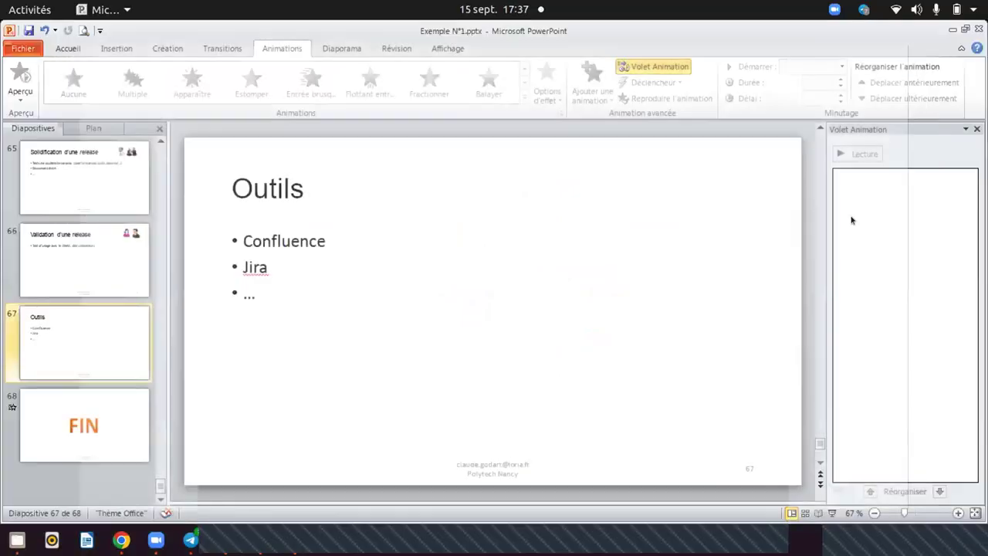
{"action": "left_click", "coordinate": [134, 406]}
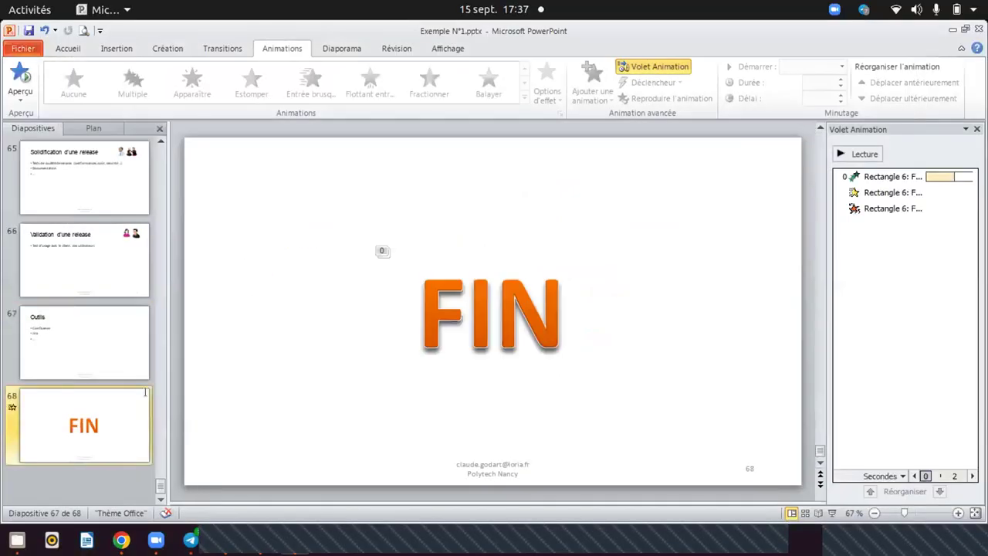
{"action": "left_click", "coordinate": [575, 313]}
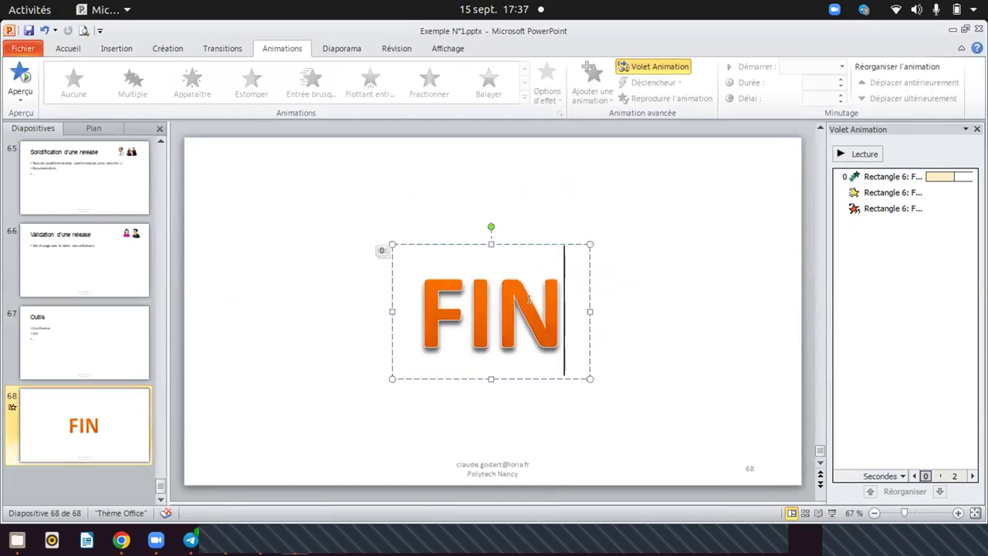
{"action": "left_click", "coordinate": [708, 274]}
{"action": "left_click", "coordinate": [552, 287]}
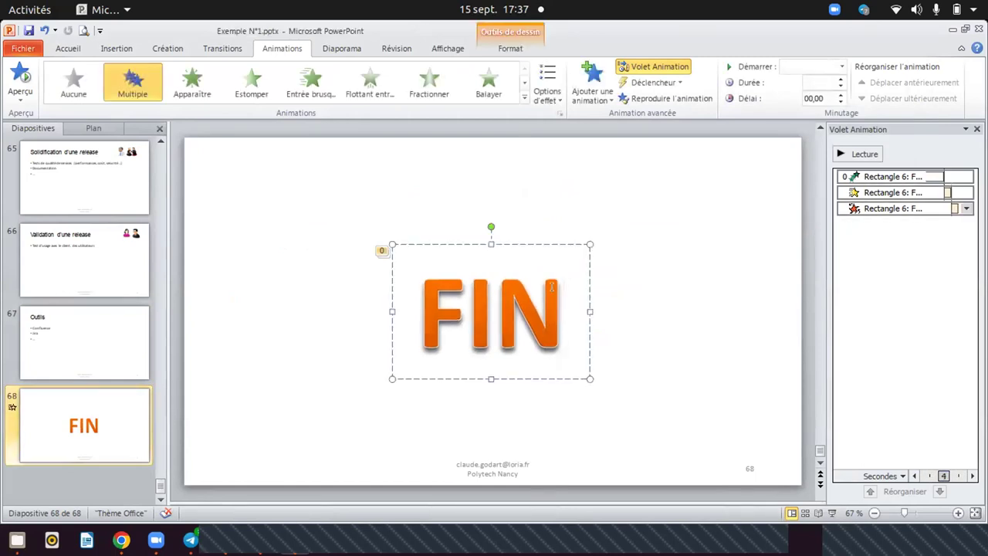
{"action": "left_click", "coordinate": [644, 243]}
{"action": "left_click", "coordinate": [531, 287]}
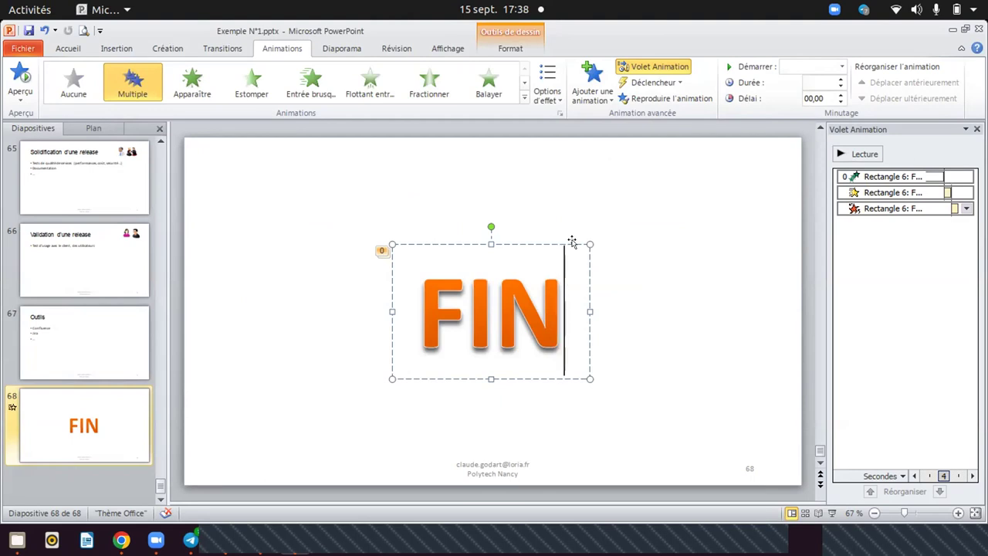
{"action": "left_click", "coordinate": [572, 243]}
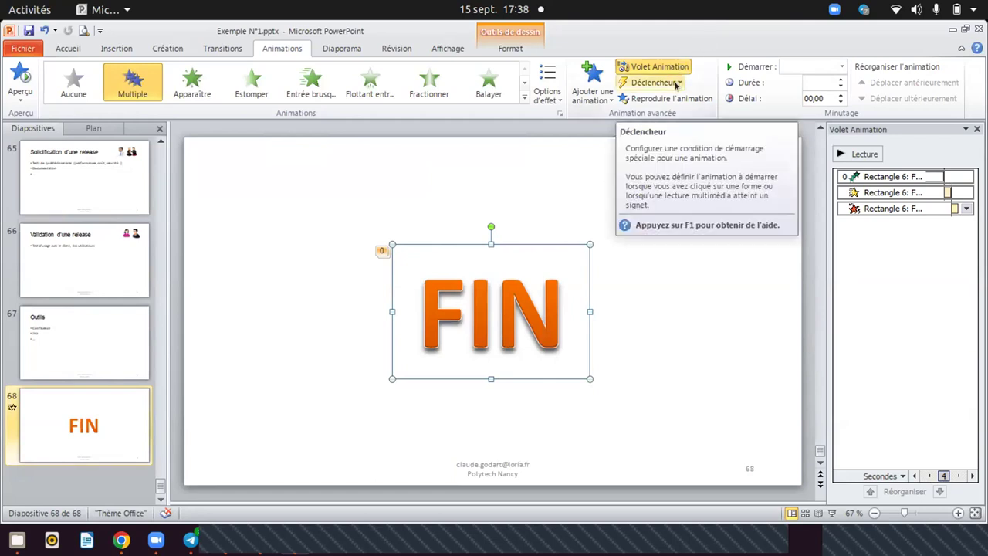
{"action": "left_click", "coordinate": [676, 83]}
{"action": "left_click", "coordinate": [679, 209]}
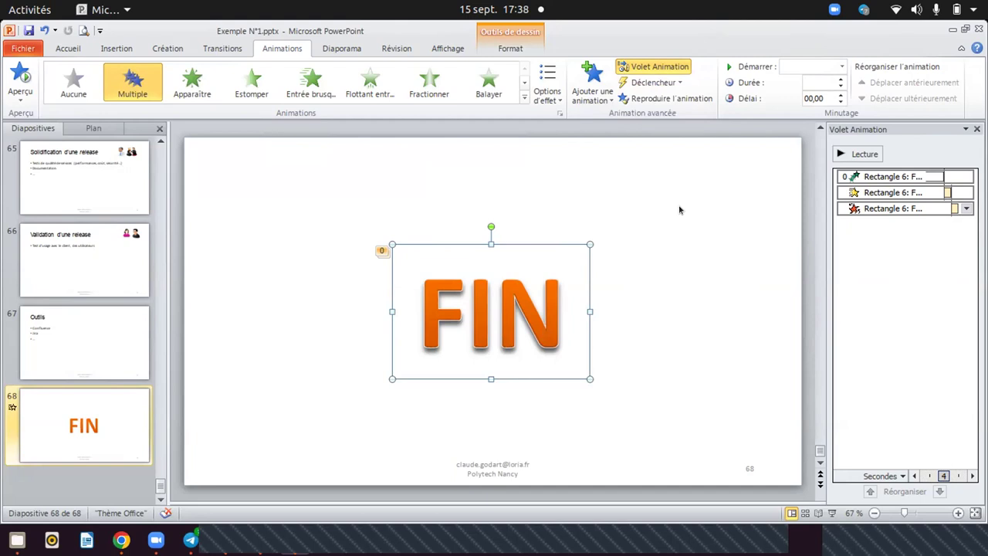
{"action": "left_click", "coordinate": [646, 226]}
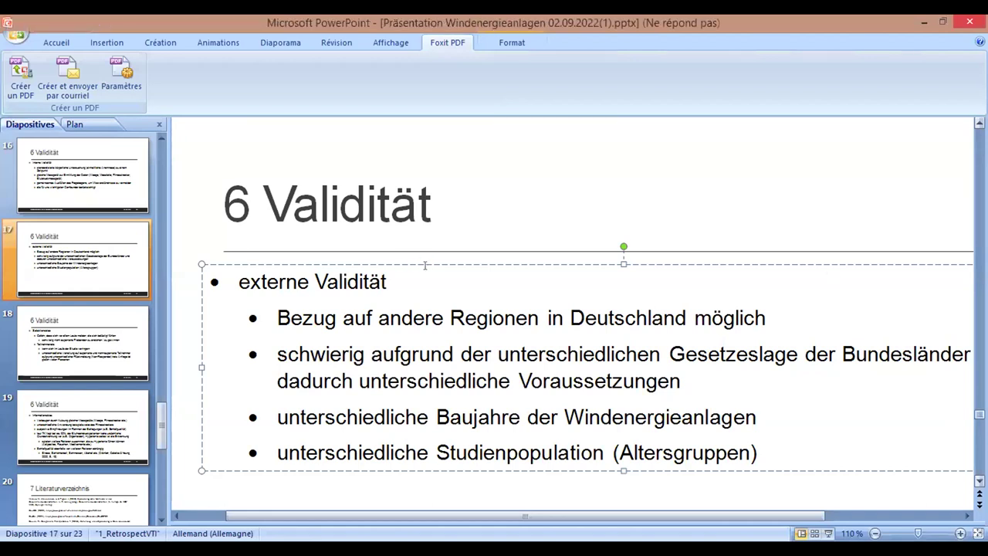
Scroll the Diapositives panel past slide 22 and select slide 23, the thank-you slide.
{"action": "scroll", "coordinate": [571, 309], "scroll_direction": "down", "scroll_amount": 5}
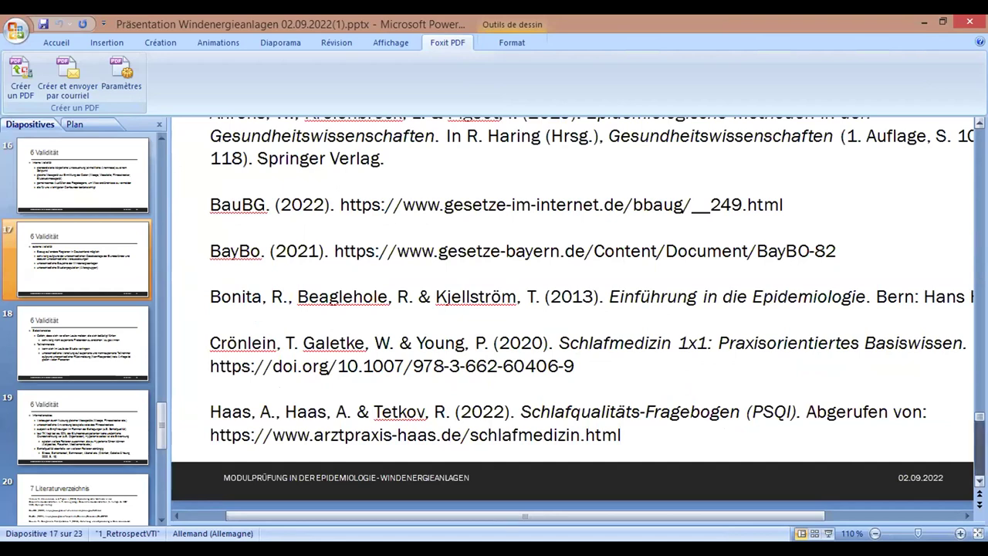
{"action": "scroll", "coordinate": [571, 308], "scroll_direction": "down", "scroll_amount": 3}
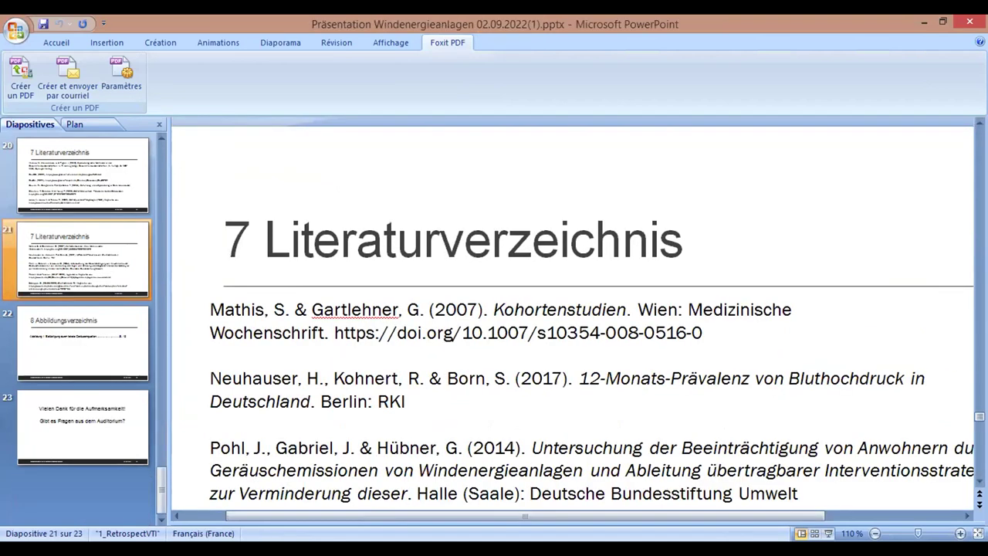
{"action": "scroll", "coordinate": [571, 309], "scroll_direction": "down", "scroll_amount": 1}
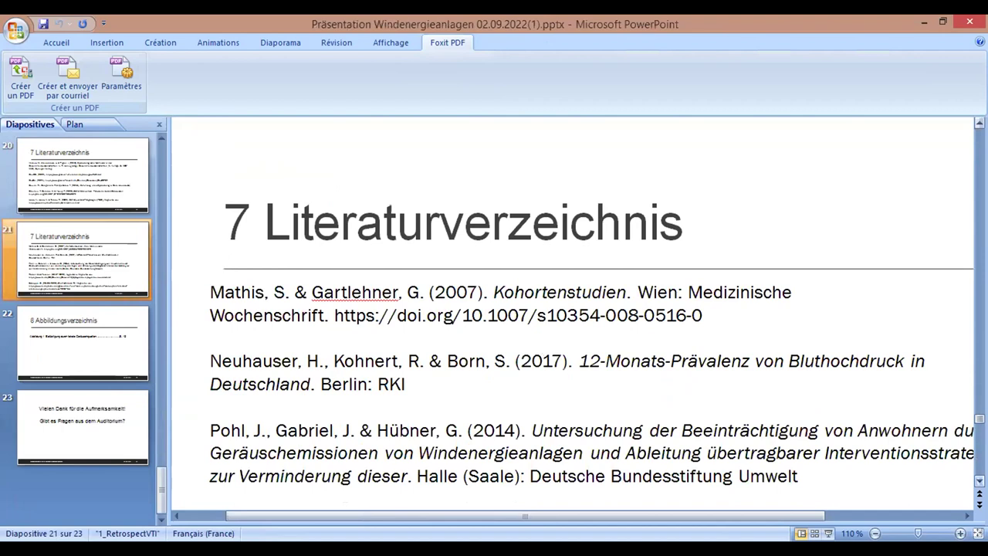
{"action": "scroll", "coordinate": [571, 309], "scroll_direction": "down", "scroll_amount": 1}
{"action": "scroll", "coordinate": [571, 309], "scroll_direction": "down", "scroll_amount": 2}
{"action": "scroll", "coordinate": [571, 308], "scroll_direction": "down", "scroll_amount": 1}
{"action": "scroll", "coordinate": [571, 308], "scroll_direction": "down", "scroll_amount": 1}
{"action": "scroll", "coordinate": [572, 309], "scroll_direction": "down", "scroll_amount": 2}
{"action": "scroll", "coordinate": [571, 308], "scroll_direction": "down", "scroll_amount": 1}
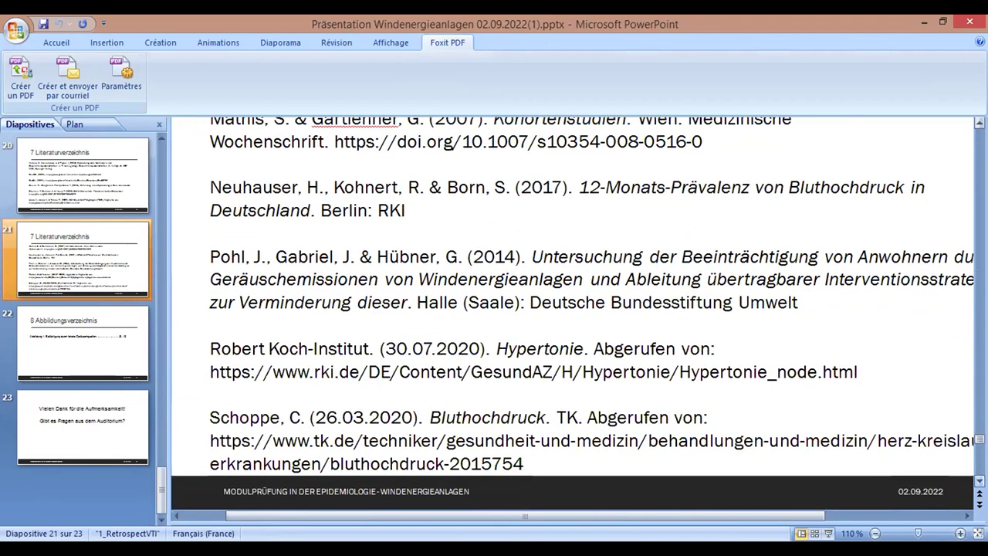
{"action": "scroll", "coordinate": [572, 309], "scroll_direction": "down", "scroll_amount": 1}
{"action": "scroll", "coordinate": [457, 424], "scroll_direction": "down", "scroll_amount": 1}
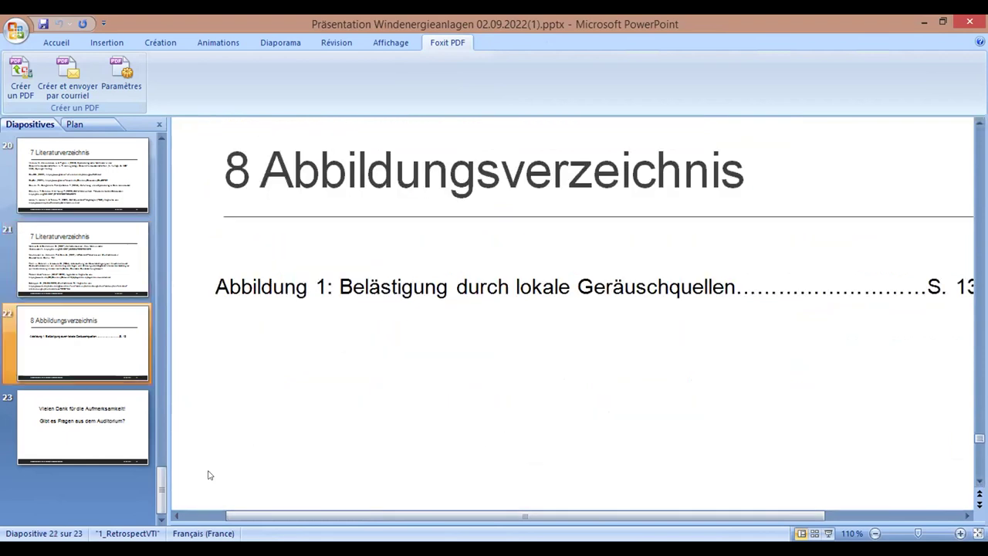
{"action": "left_click", "coordinate": [132, 449]}
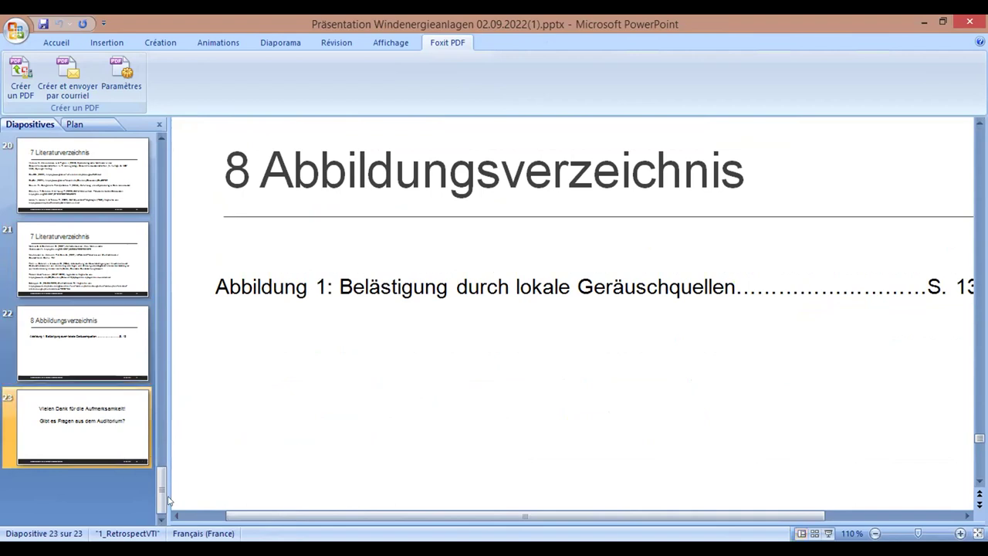
Duplicate slide 23, 'Vielen Dank für die Aufmerksamkeit!', with Dupliquer la diapositive.
{"action": "right_click", "coordinate": [137, 443]}
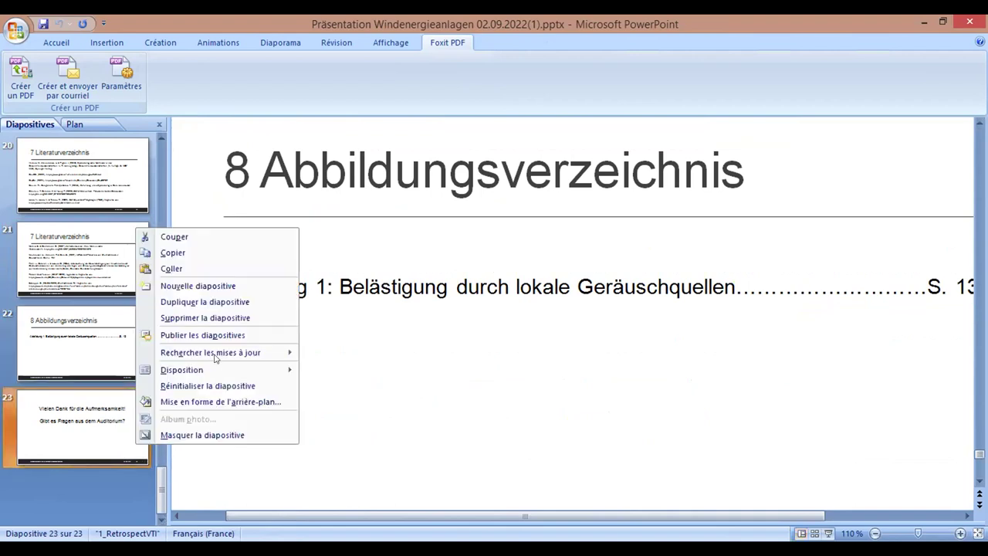
{"action": "key", "text": "Escape"}
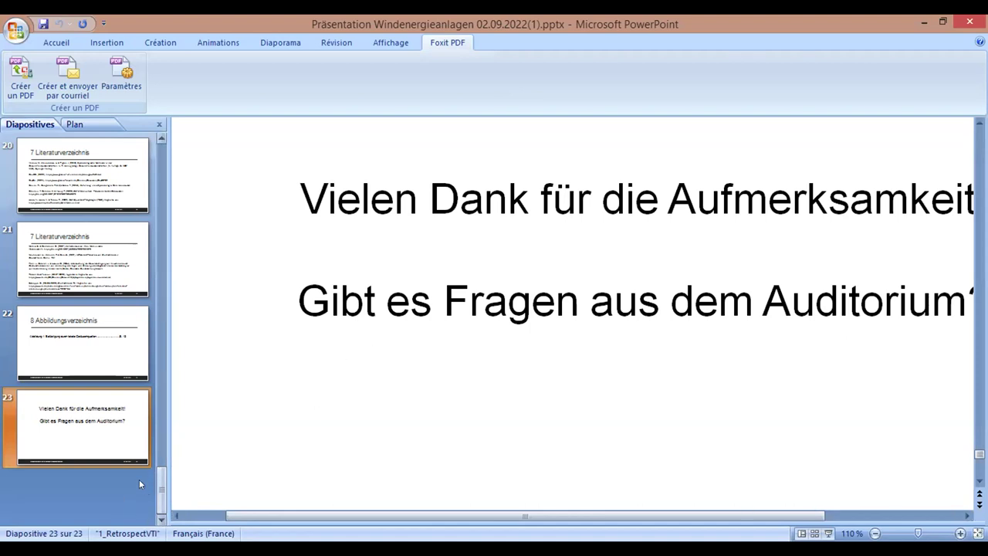
{"action": "right_click", "coordinate": [119, 441]}
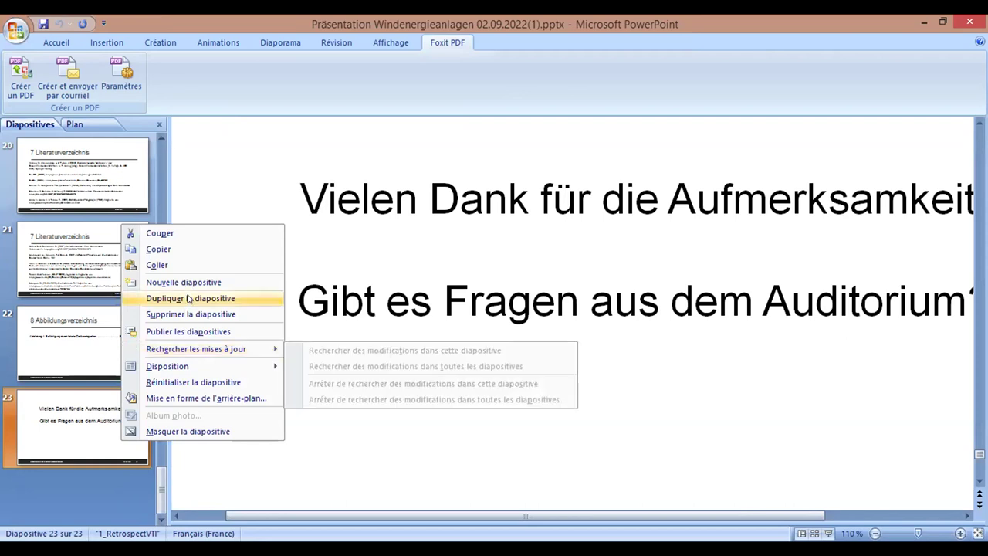
{"action": "left_click", "coordinate": [189, 299]}
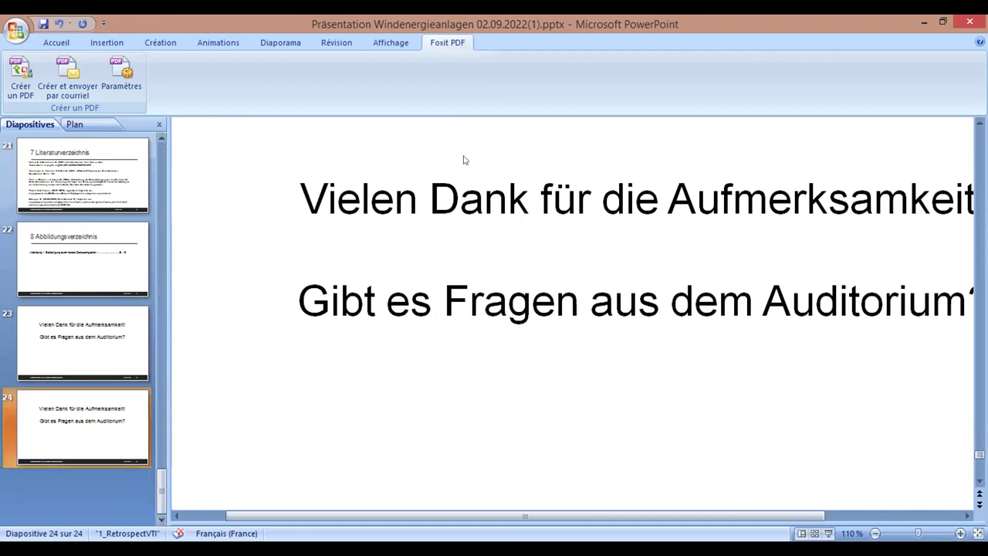
Delete the 'Vielen Dank…' line and the 'Gibt es Fragen…' question line, then the empty box.
{"action": "left_click", "coordinate": [326, 198]}
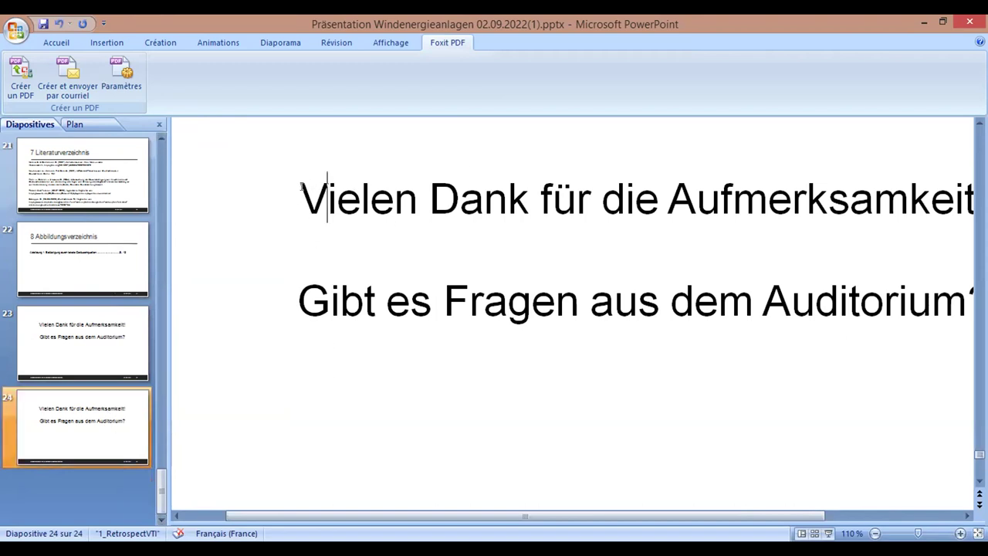
{"action": "key", "text": "shift+End"}
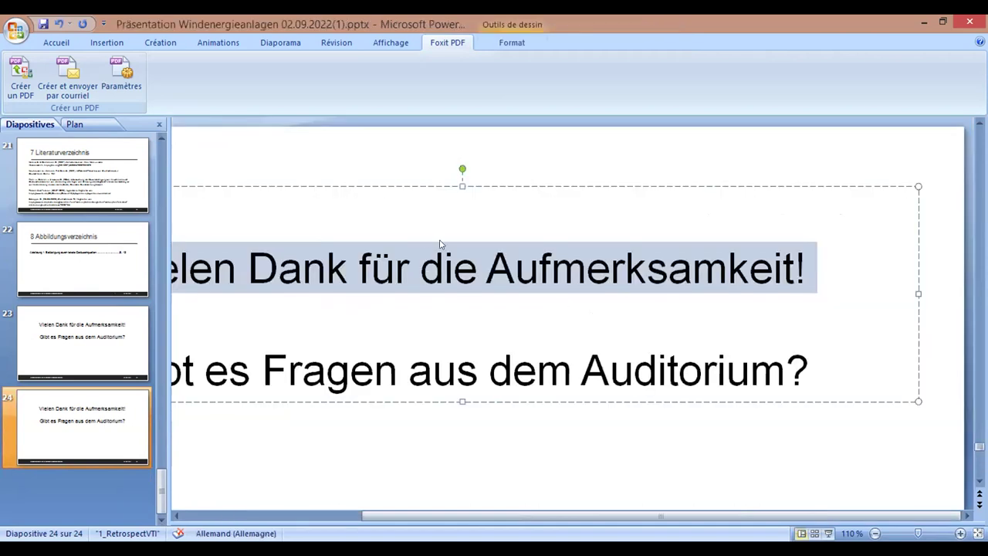
{"action": "key", "text": "Delete"}
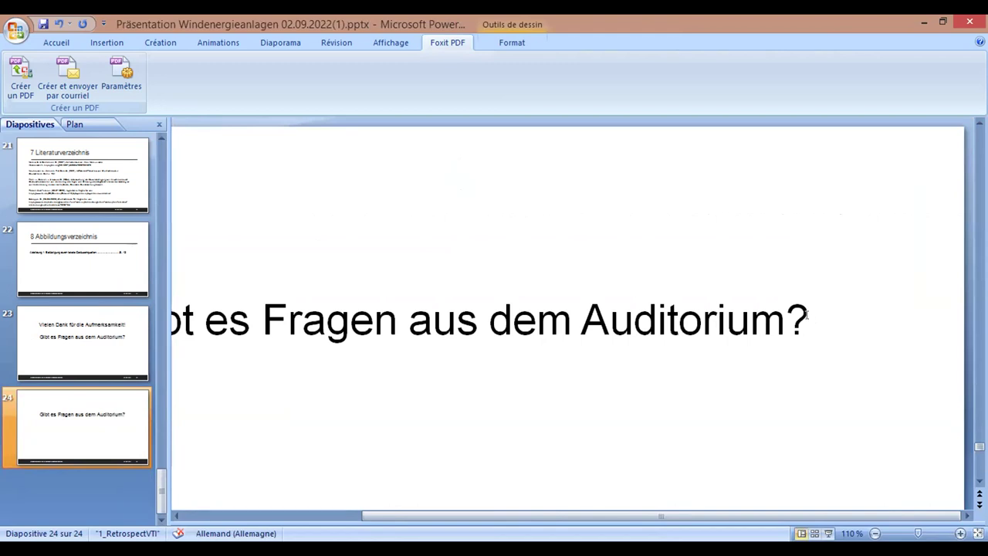
{"action": "left_click_drag", "start_coordinate": [809, 320], "coordinate": [127, 313]}
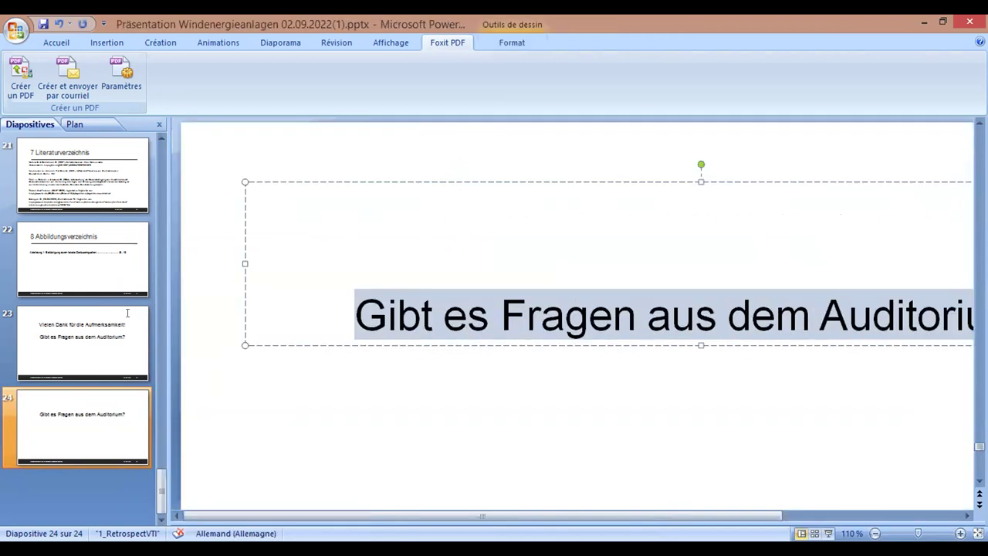
{"action": "left_click_drag", "start_coordinate": [294, 303], "coordinate": [294, 311]}
{"action": "key", "text": "Delete"}
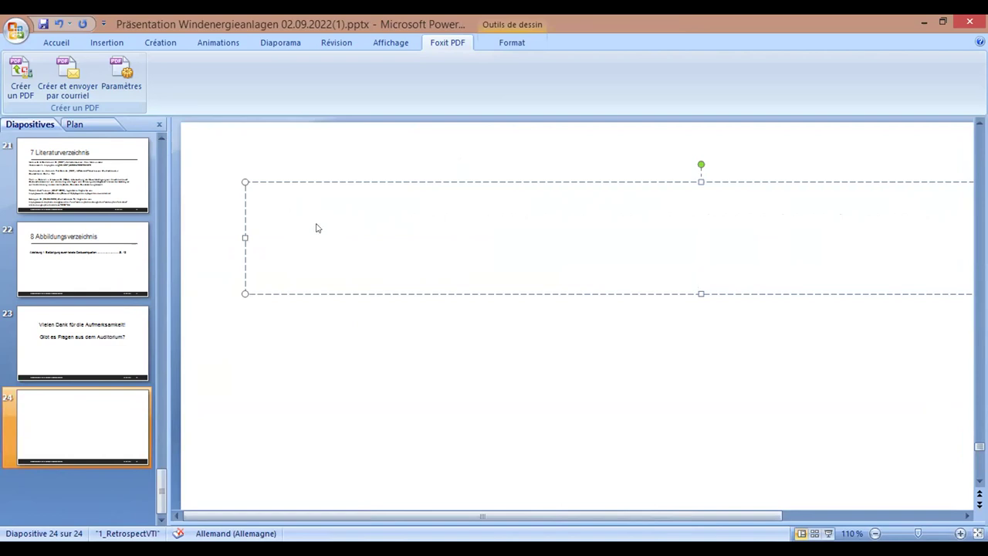
{"action": "key", "text": "Escape"}
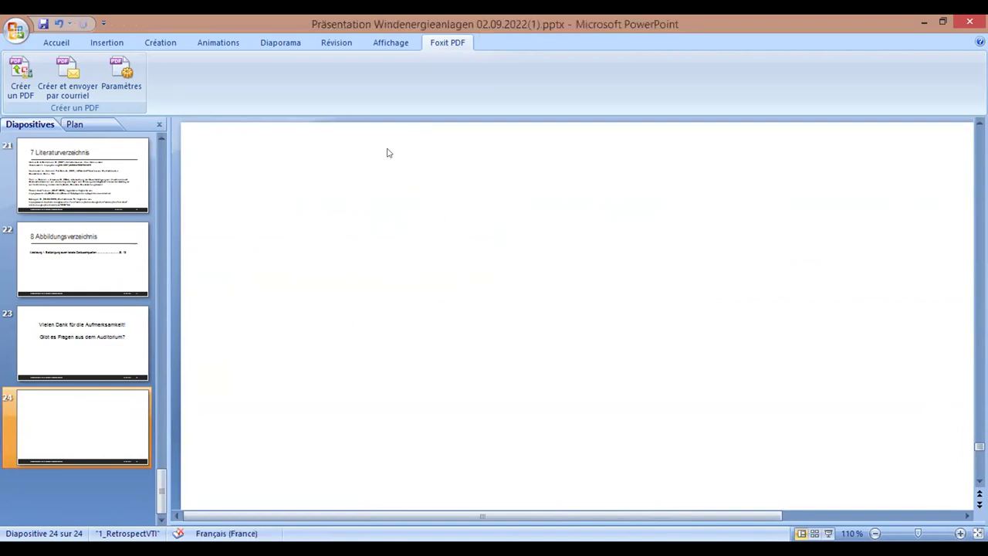
Draw a Zone de texte text box in the upper middle of slide 24.
{"action": "left_click", "coordinate": [168, 46]}
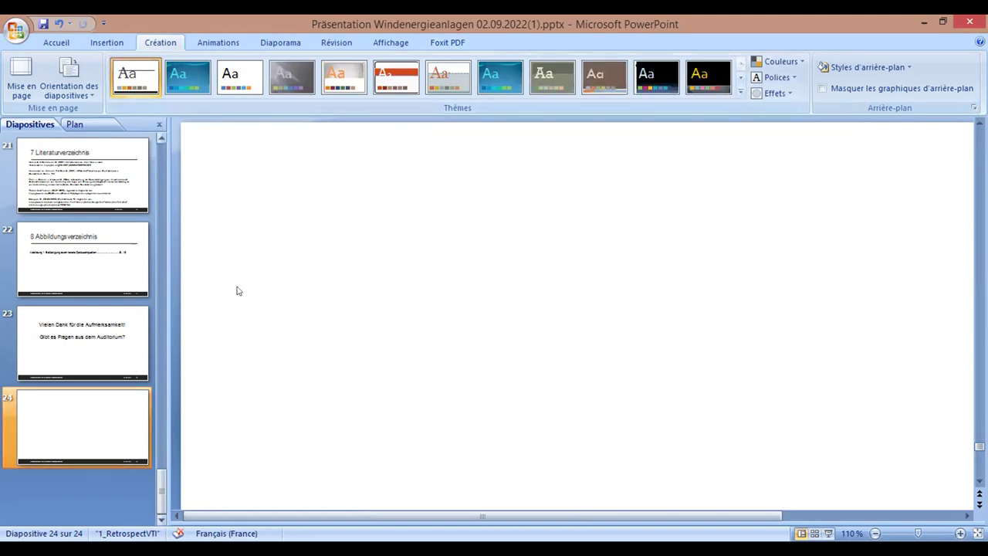
{"action": "left_click", "coordinate": [59, 42]}
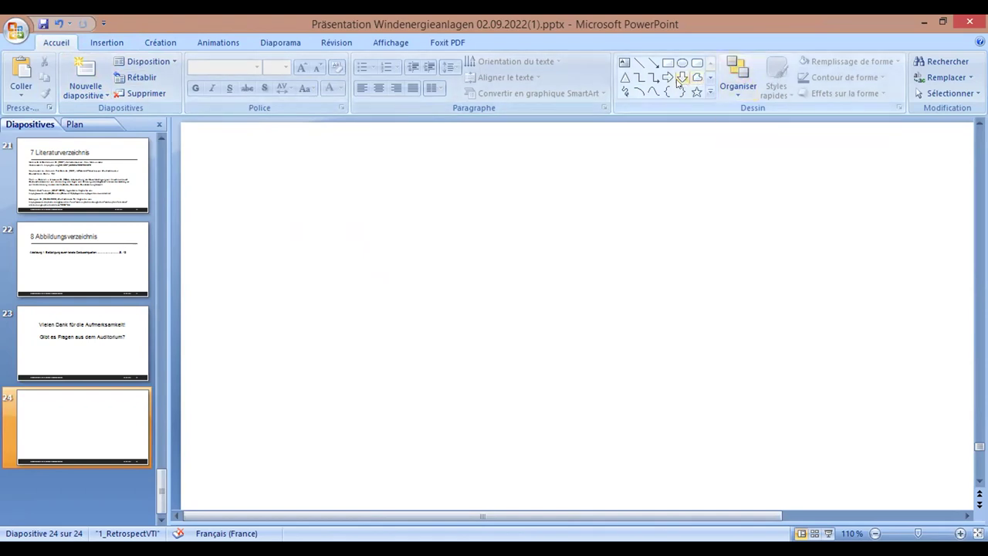
{"action": "left_click", "coordinate": [620, 65]}
{"action": "mouse_move", "coordinate": [436, 224]}
{"action": "left_mouse_down"}
{"action": "mouse_move", "coordinate": [583, 253]}
{"action": "mouse_move", "coordinate": [704, 372]}
{"action": "left_mouse_up"}
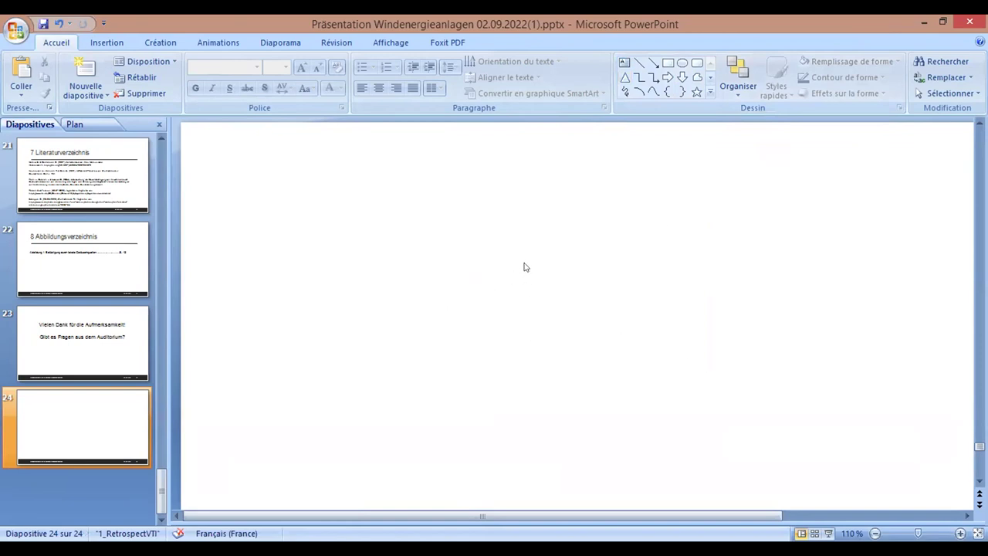
{"action": "left_click", "coordinate": [622, 64]}
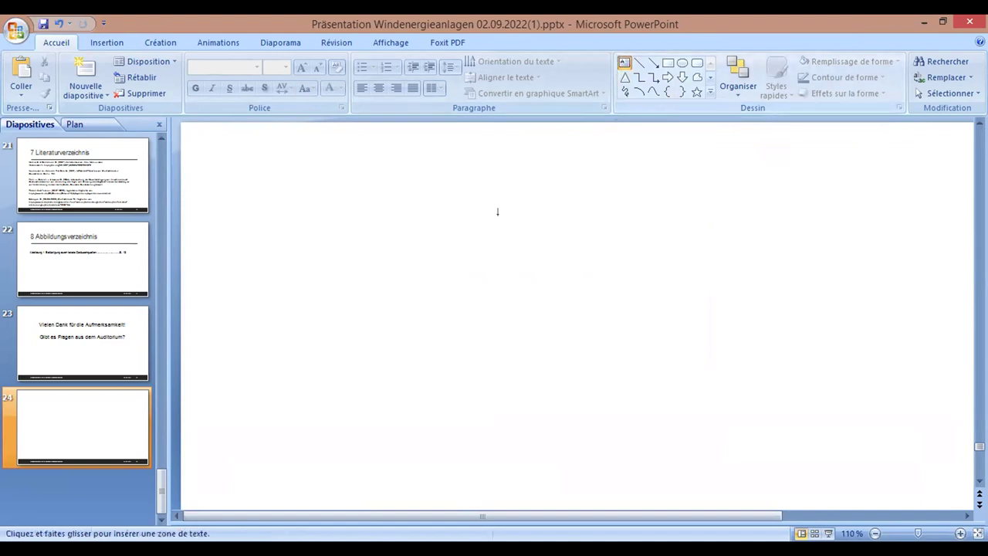
{"action": "left_click_drag", "start_coordinate": [431, 230], "coordinate": [764, 473]}
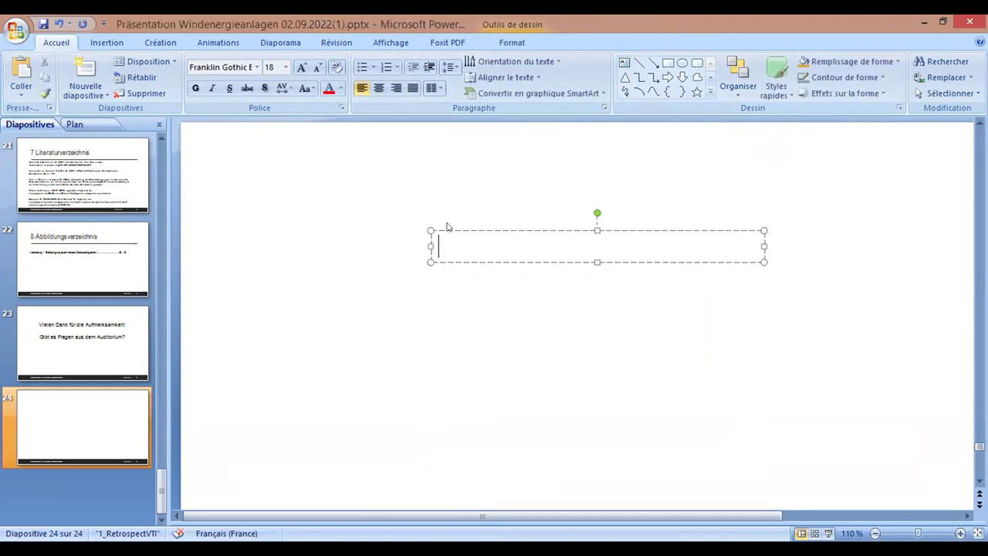
Type FIN into the text box and nudge the box slightly up and right.
{"action": "type", "text": "ff"}
{"action": "key", "text": "BackSpace"}
{"action": "key", "text": "BackSpace"}
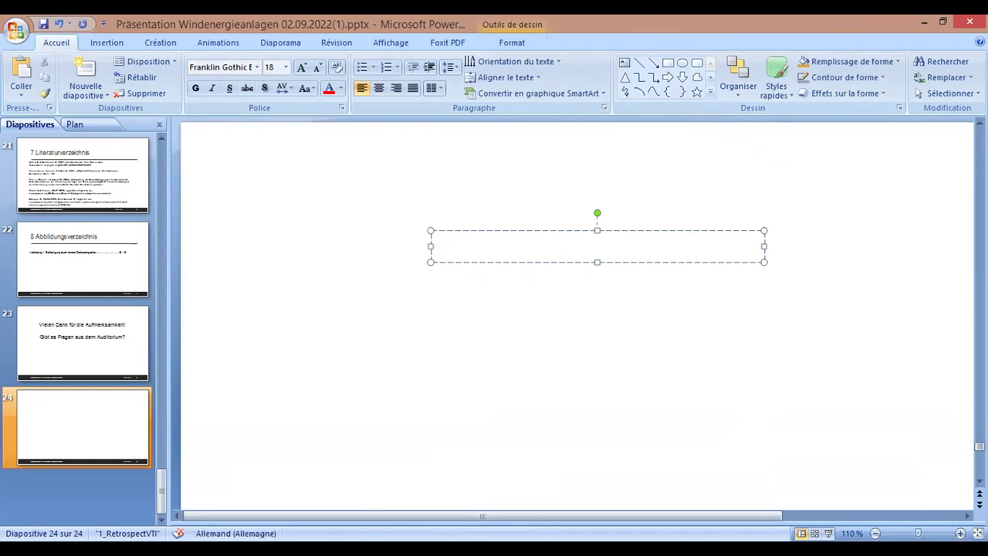
{"action": "type", "text": "FIN"}
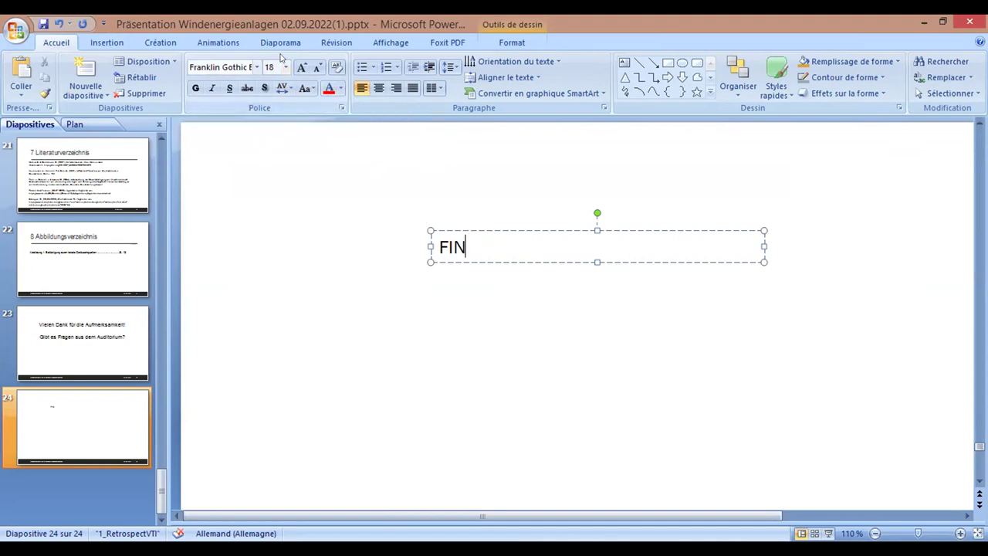
{"action": "left_click_drag", "start_coordinate": [426, 244], "coordinate": [480, 231]}
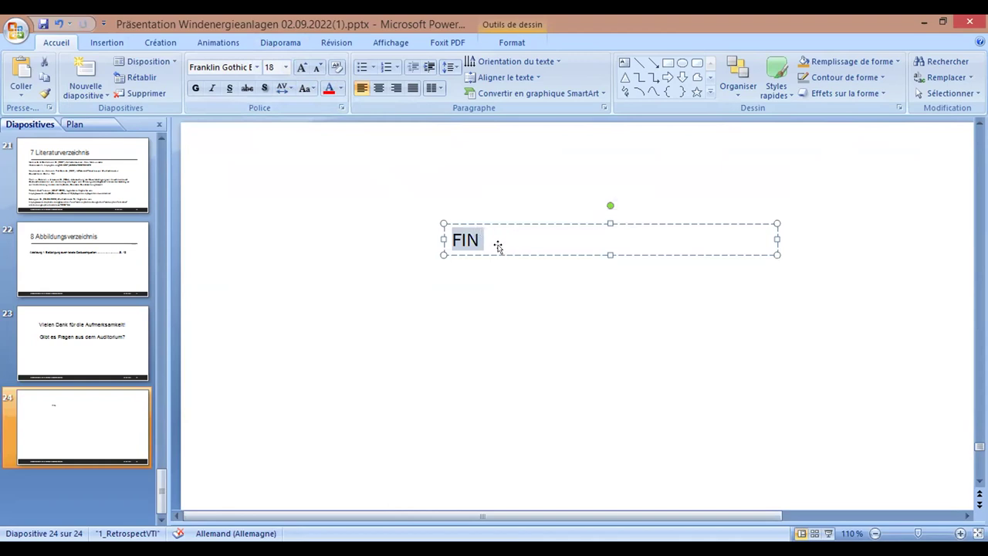
{"action": "left_click", "coordinate": [453, 176]}
{"action": "left_click", "coordinate": [444, 237]}
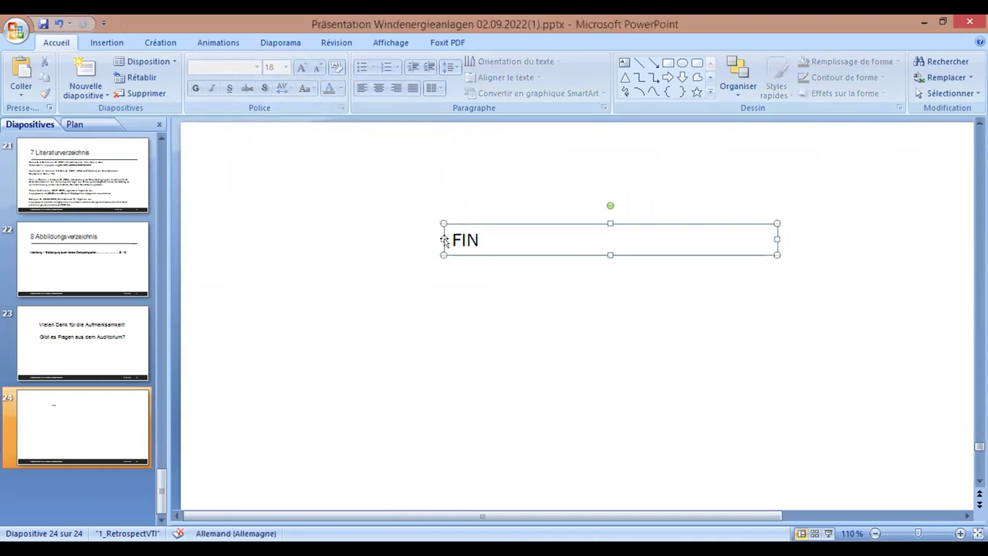
Insert the selected word FIN as silver WordArt from the Insertion tab.
{"action": "left_click", "coordinate": [120, 46]}
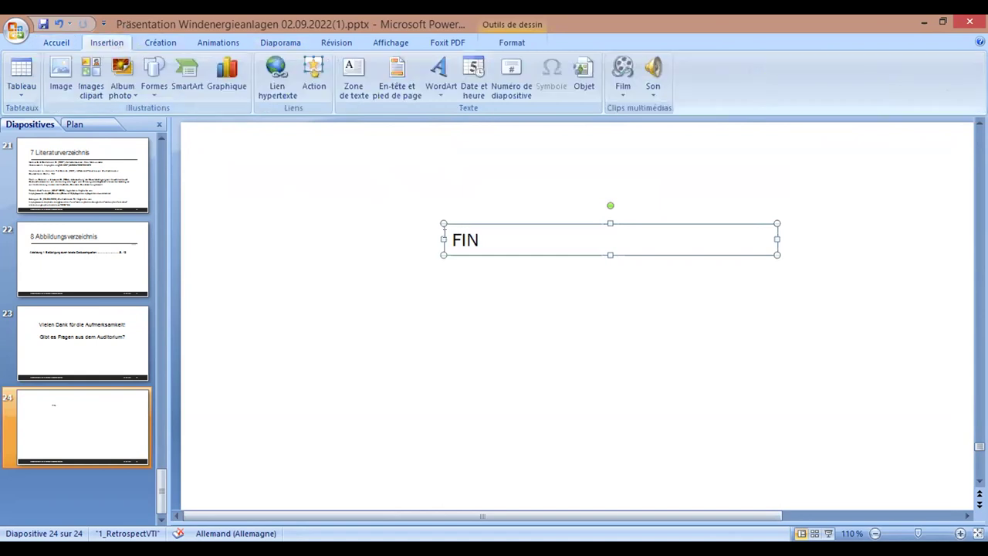
{"action": "left_click_drag", "start_coordinate": [449, 235], "coordinate": [468, 250]}
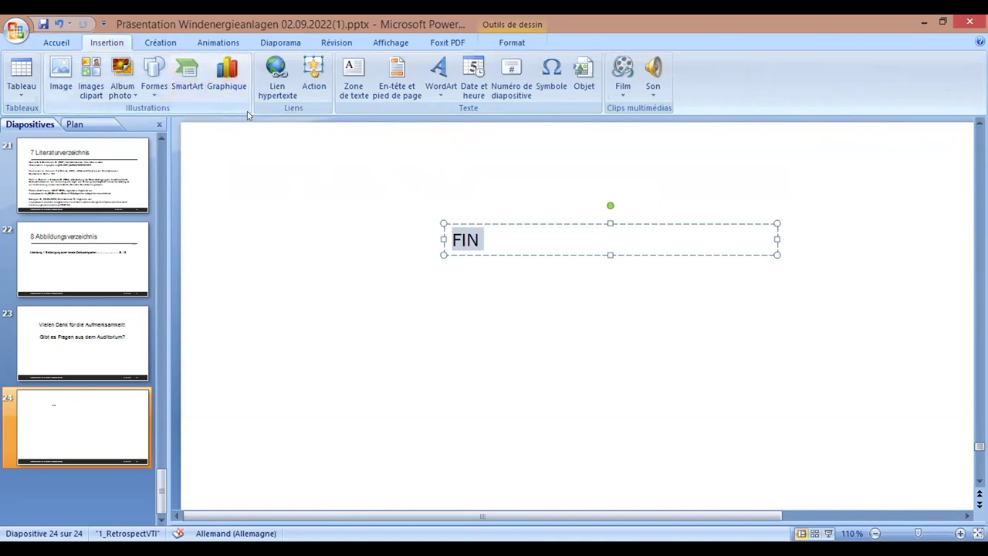
{"action": "left_click", "coordinate": [435, 75]}
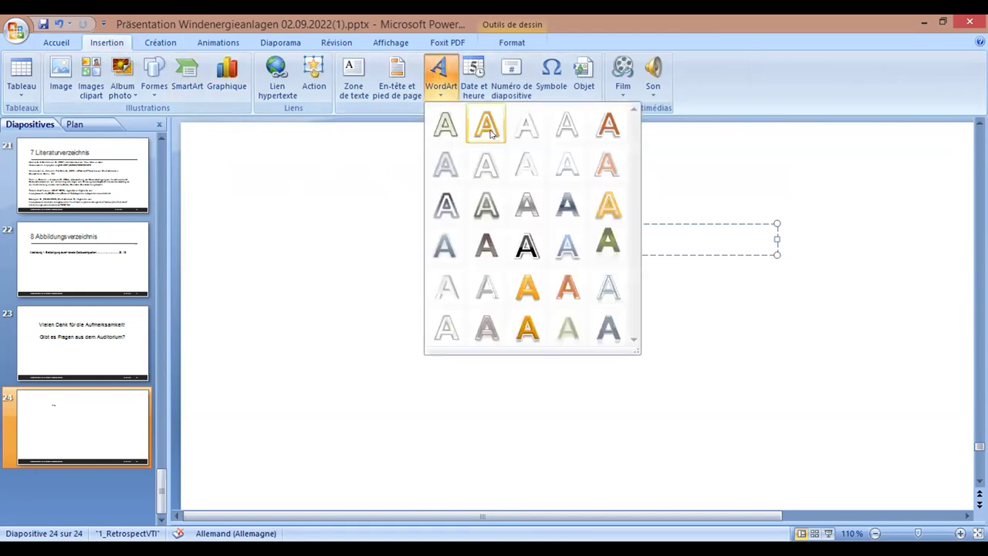
{"action": "left_click", "coordinate": [536, 217]}
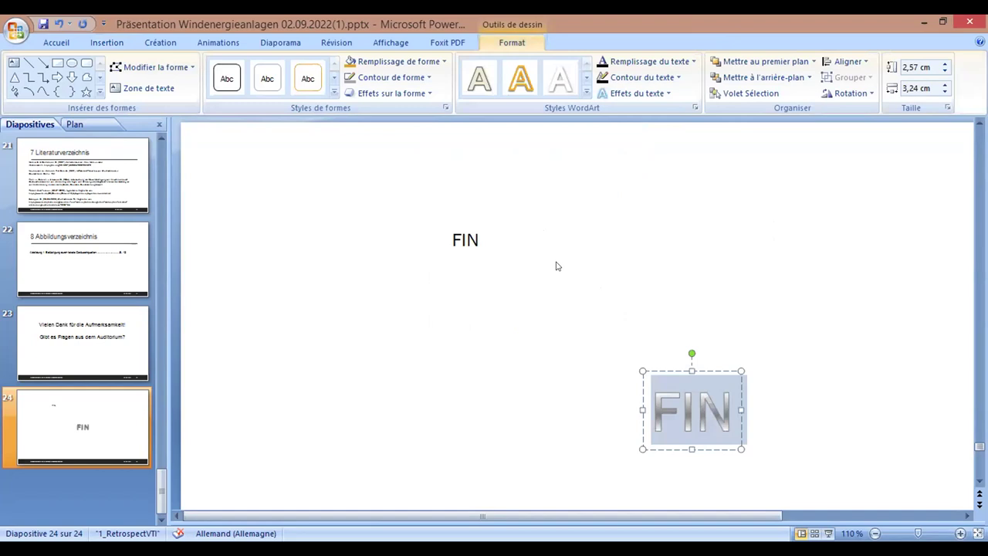
Delete the plain FIN text and its leftover empty text box.
{"action": "left_click_drag", "start_coordinate": [479, 239], "coordinate": [447, 233]}
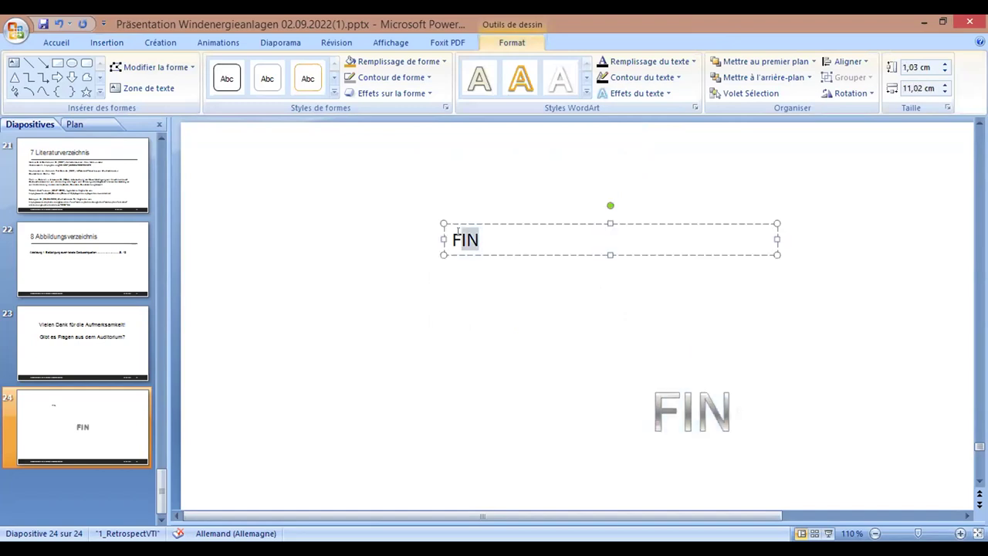
{"action": "key", "text": "Delete"}
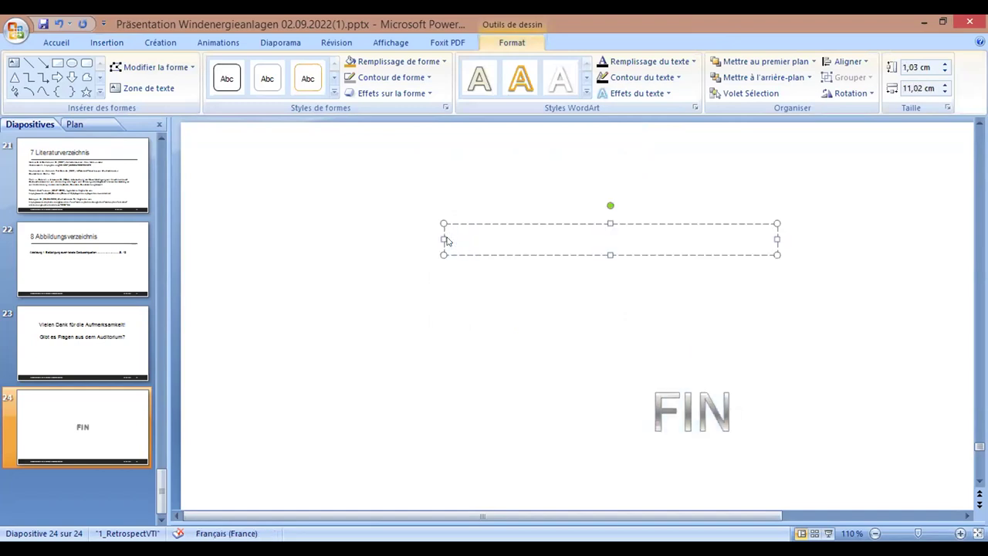
{"action": "key", "text": "Escape"}
{"action": "key", "text": "Delete"}
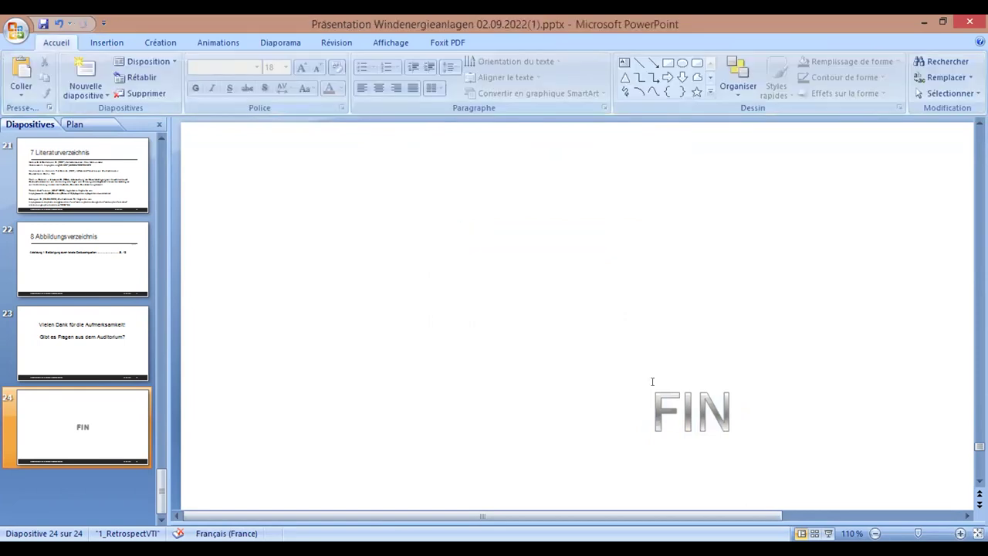
Select the FIN WordArt box and nudge it up and slightly left with the arrow keys.
{"action": "left_click", "coordinate": [653, 380]}
{"action": "left_click", "coordinate": [688, 369]}
{"action": "key", "text": "Up"}
{"action": "key", "text": "Up"}
{"action": "key", "text": "Up"}
{"action": "key", "text": "Up"}
{"action": "key", "text": "Up"}
{"action": "key", "text": "Up"}
{"action": "key", "text": "Up"}
{"action": "key", "text": "Up"}
{"action": "key", "text": "Up"}
{"action": "key", "text": "Up"}
{"action": "key", "text": "Up"}
{"action": "key", "text": "Up"}
{"action": "key", "text": "Up"}
{"action": "key", "text": "Up"}
{"action": "key", "text": "Up"}
{"action": "key", "text": "Up"}
{"action": "key", "text": "Up"}
{"action": "key", "text": "Up"}
{"action": "key", "text": "Up"}
{"action": "key", "text": "Up"}
{"action": "key", "text": "Up"}
{"action": "key", "text": "Up"}
{"action": "key", "text": "Up"}
{"action": "key", "text": "Up"}
{"action": "key", "text": "Up"}
{"action": "key", "text": "Up"}
{"action": "key", "text": "Up"}
{"action": "key", "text": "Up"}
{"action": "key", "text": "Up"}
{"action": "key", "text": "Up"}
{"action": "key", "text": "Up"}
{"action": "key", "text": "Up"}
{"action": "key", "text": "Up"}
{"action": "key", "text": "Up"}
{"action": "key", "text": "Up"}
{"action": "key", "text": "Up"}
{"action": "key", "text": "Up"}
{"action": "key", "text": "Up"}
{"action": "key", "text": "Up"}
{"action": "key", "text": "Up"}
{"action": "key", "text": "Up"}
{"action": "key", "text": "Up"}
{"action": "key", "text": "Up"}
{"action": "key", "text": "Up"}
{"action": "key", "text": "Up"}
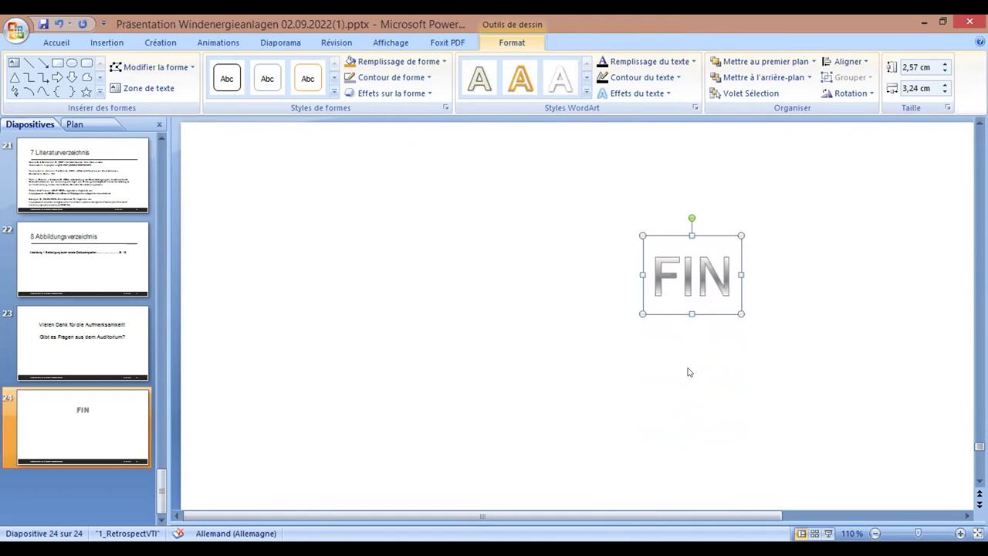
{"action": "key", "text": "Left"}
{"action": "key", "text": "Left"}
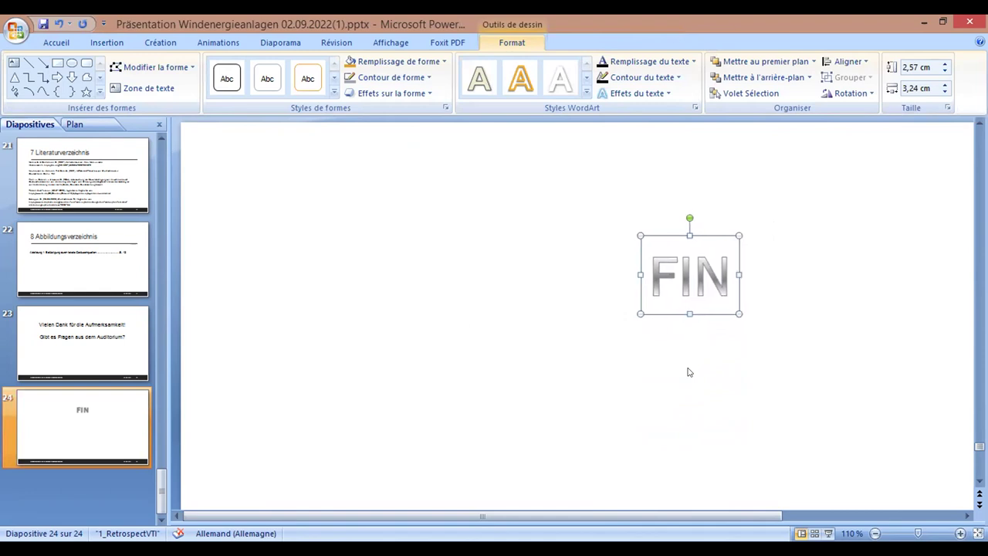
{"action": "left_click", "coordinate": [669, 253]}
{"action": "left_click", "coordinate": [637, 232]}
{"action": "right_click", "coordinate": [635, 230]}
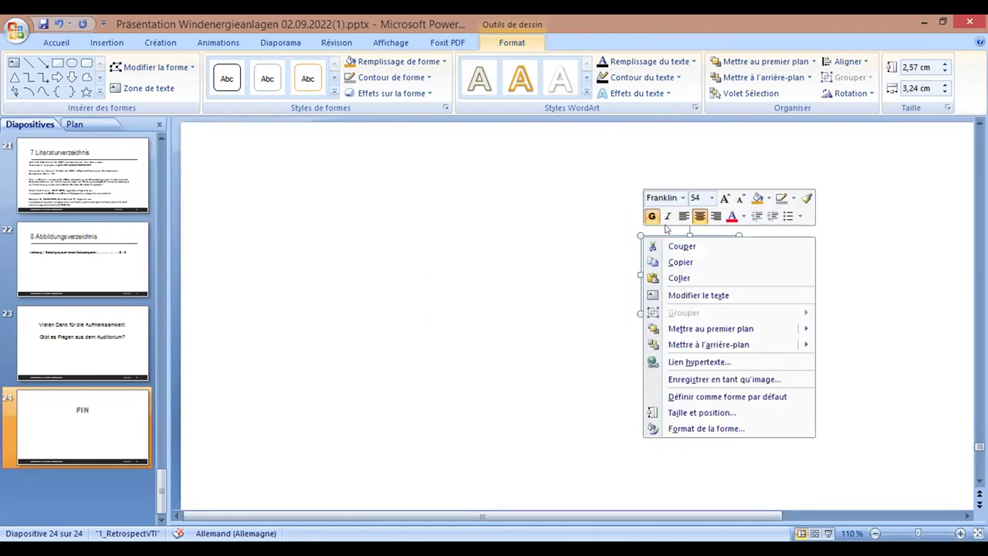
{"action": "key", "text": "Escape"}
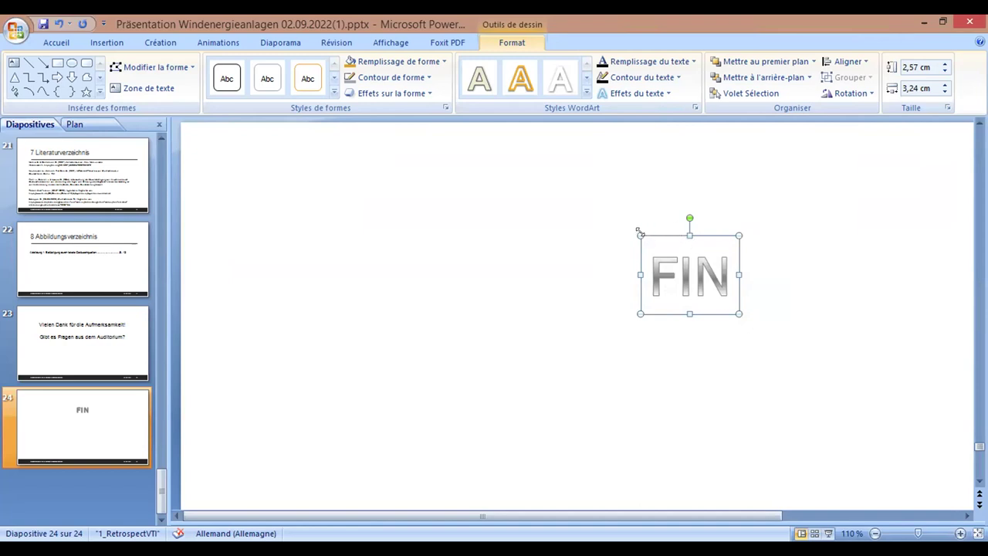
Drag the FIN box's corner and top handles outward to about 2,66 × 3,31 cm.
{"action": "left_click_drag", "start_coordinate": [640, 233], "coordinate": [632, 229]}
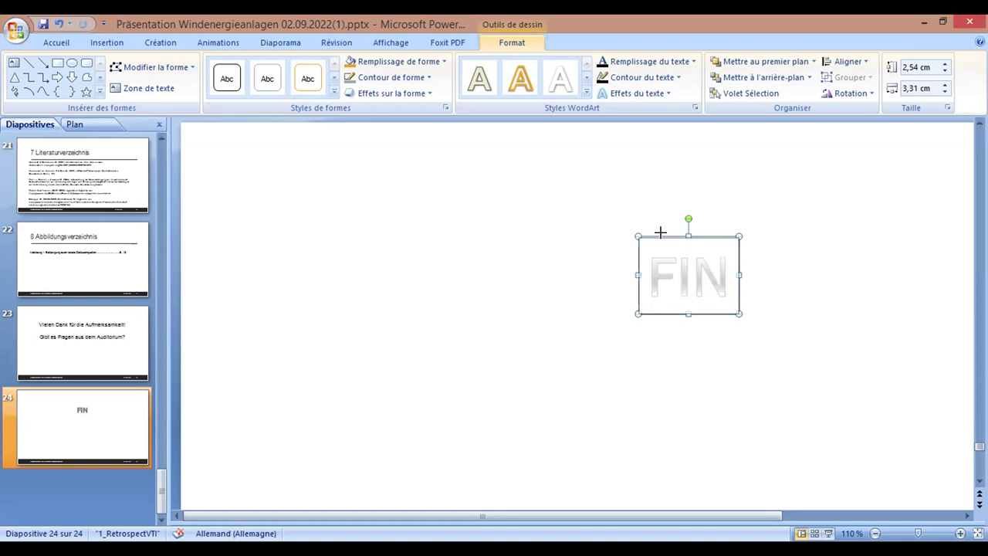
{"action": "left_click", "coordinate": [687, 244]}
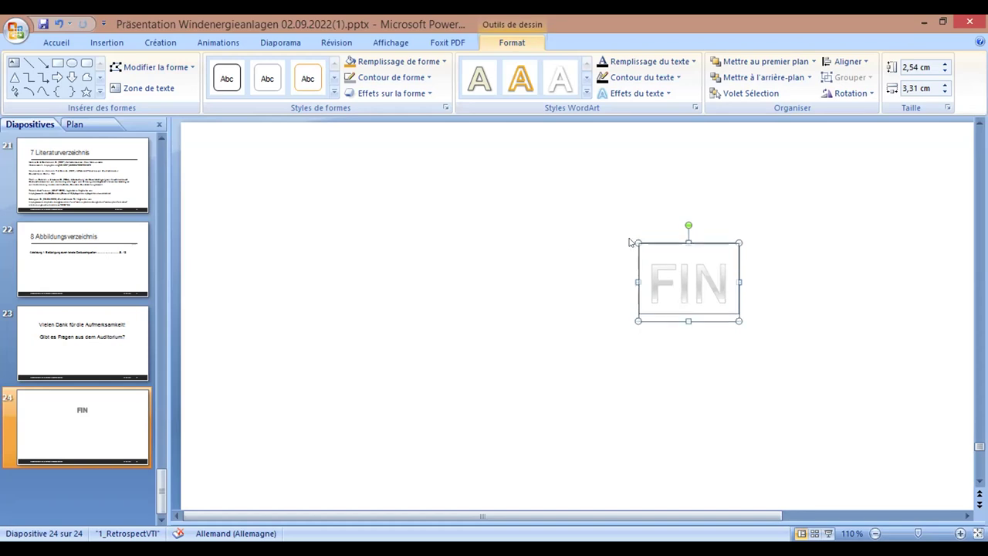
{"action": "left_click", "coordinate": [680, 242]}
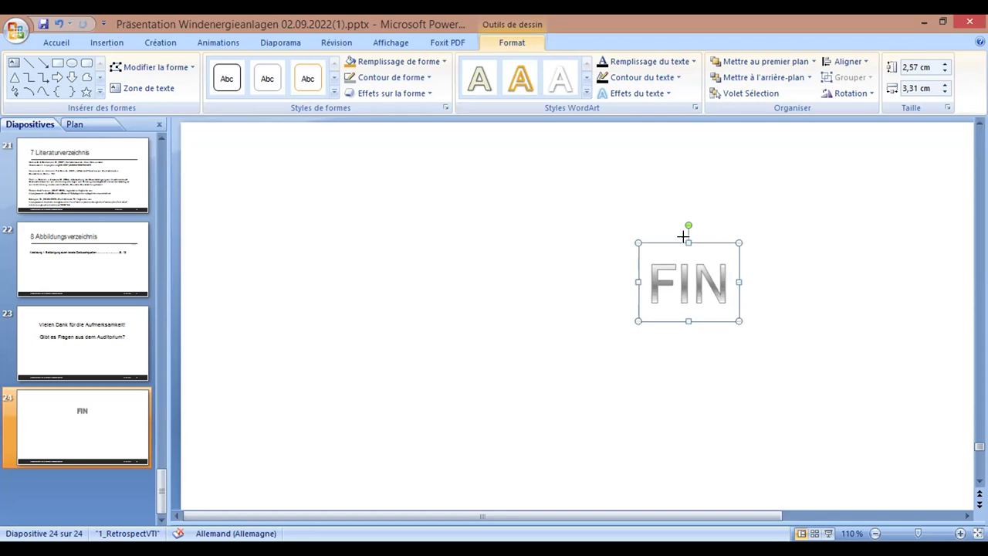
{"action": "left_click_drag", "start_coordinate": [683, 236], "coordinate": [680, 234]}
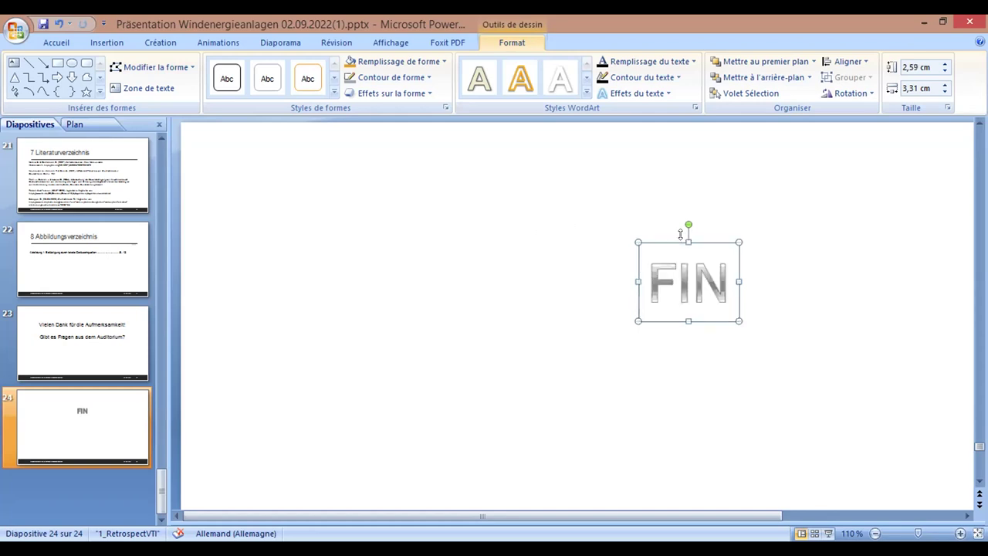
{"action": "left_click", "coordinate": [684, 254]}
{"action": "left_click", "coordinate": [668, 235]}
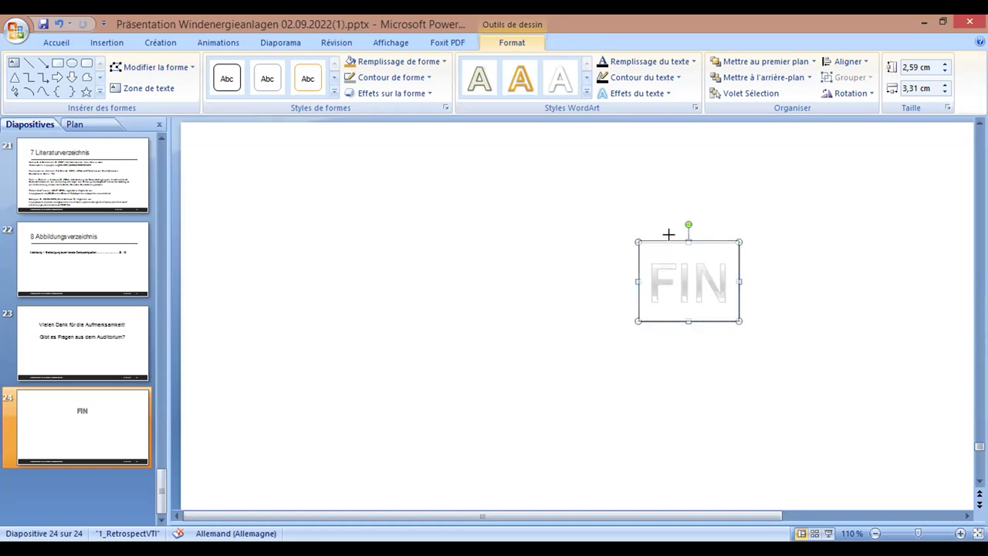
{"action": "left_click_drag", "start_coordinate": [668, 233], "coordinate": [668, 233]}
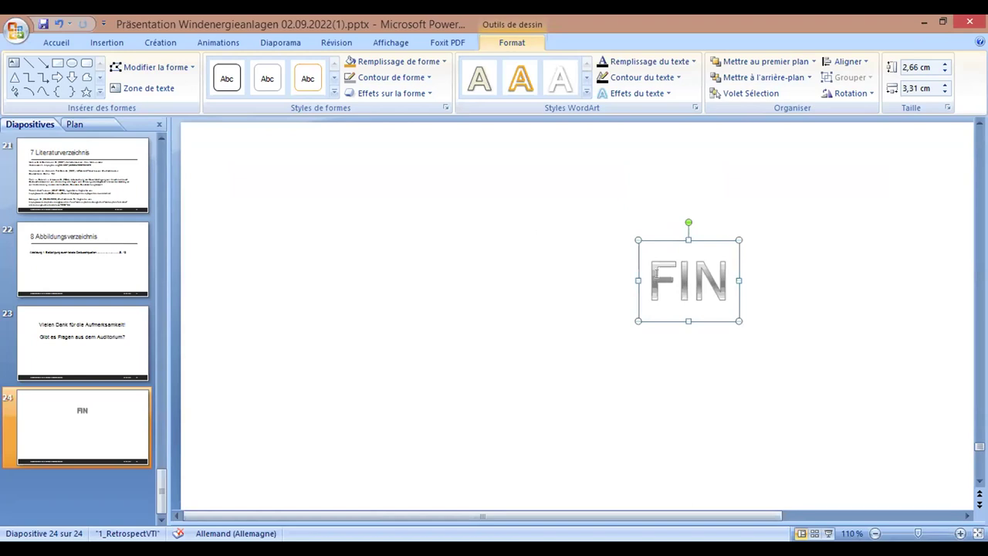
Drag the FIN WordArt down and left toward the middle of the slide.
{"action": "left_click", "coordinate": [674, 278]}
{"action": "left_click", "coordinate": [633, 278]}
{"action": "left_click", "coordinate": [678, 284]}
{"action": "left_click", "coordinate": [668, 318]}
{"action": "left_click_drag", "start_coordinate": [668, 318], "coordinate": [488, 307]}
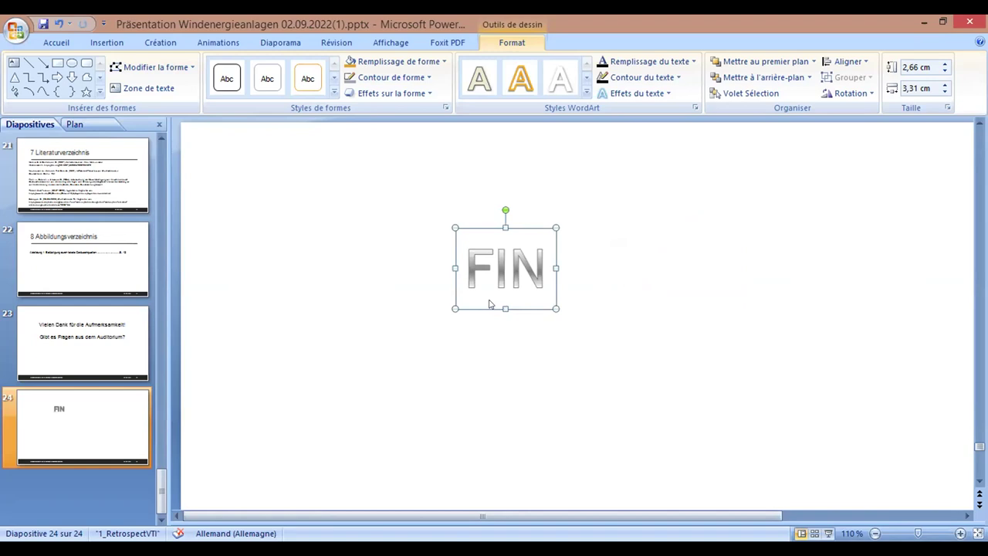
{"action": "key", "text": "Escape"}
{"action": "left_click", "coordinate": [484, 306]}
{"action": "left_click_drag", "start_coordinate": [498, 305], "coordinate": [567, 312]}
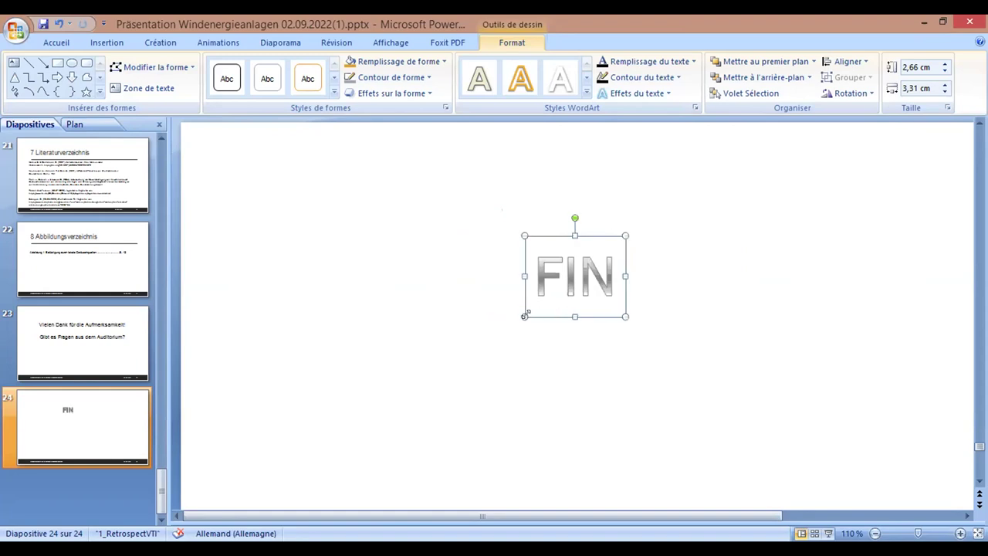
Widen the FIN box leftward to 4,2 cm.
{"action": "left_click_drag", "start_coordinate": [522, 313], "coordinate": [498, 316]}
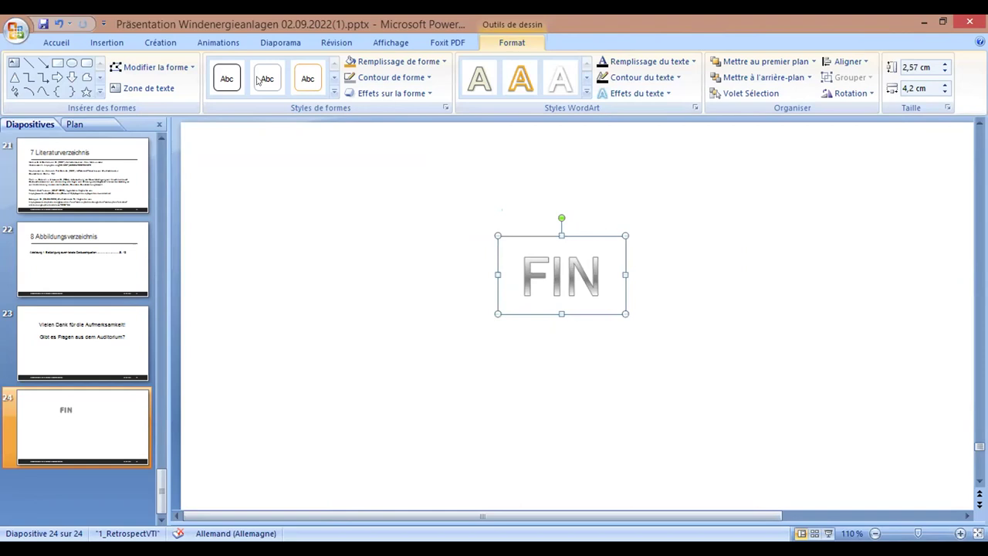
{"action": "left_click", "coordinate": [550, 274]}
{"action": "key", "text": "Escape"}
{"action": "key", "text": "Escape"}
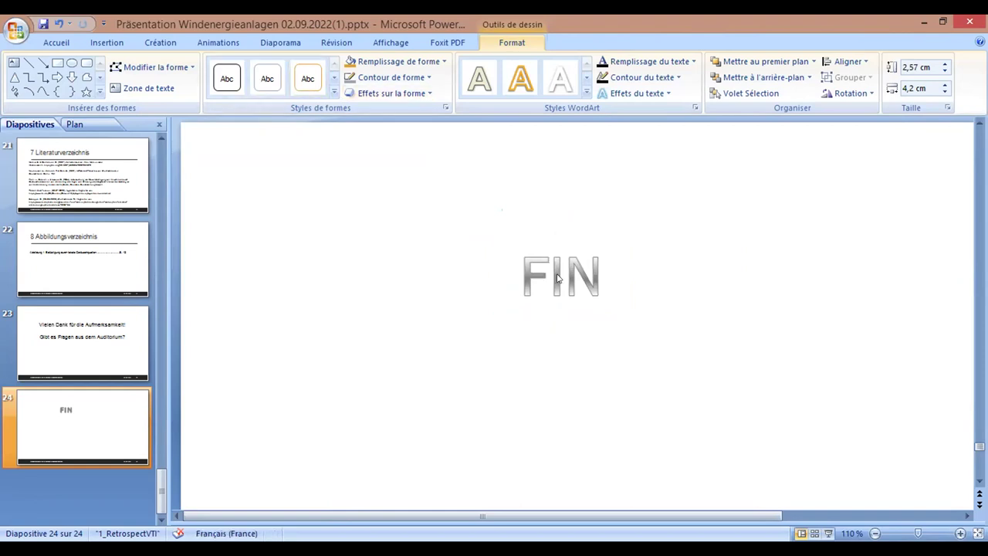
{"action": "left_click", "coordinate": [564, 274]}
{"action": "key", "text": "Escape"}
{"action": "key", "text": "Escape"}
{"action": "left_click", "coordinate": [550, 269]}
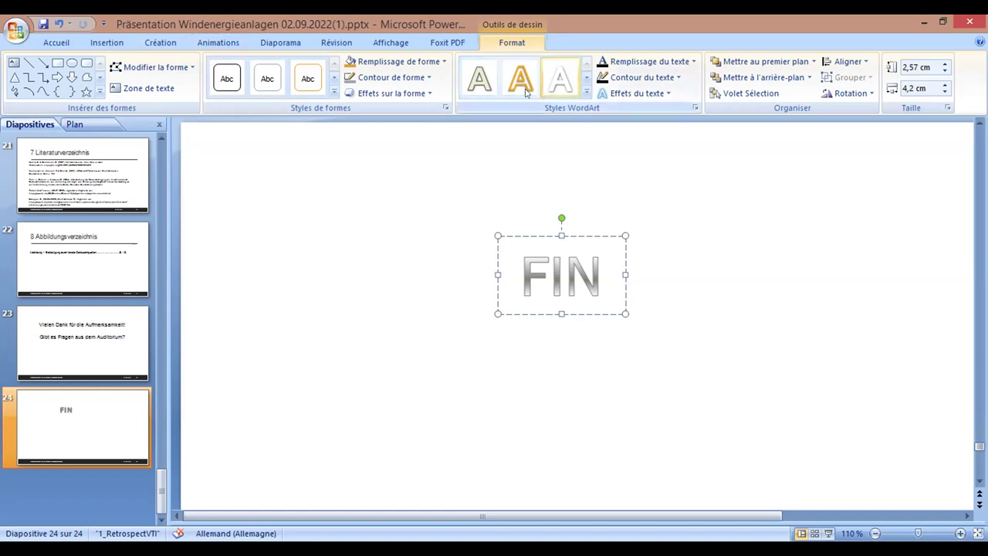
Set the FIN text size to 72 pt, then to 96 pt.
{"action": "left_click", "coordinate": [58, 42]}
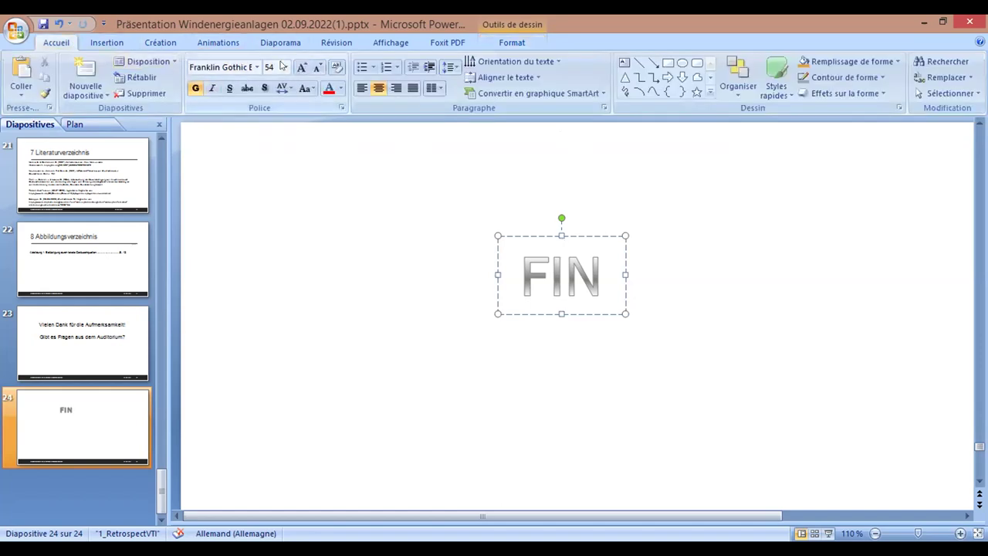
{"action": "left_click", "coordinate": [285, 68]}
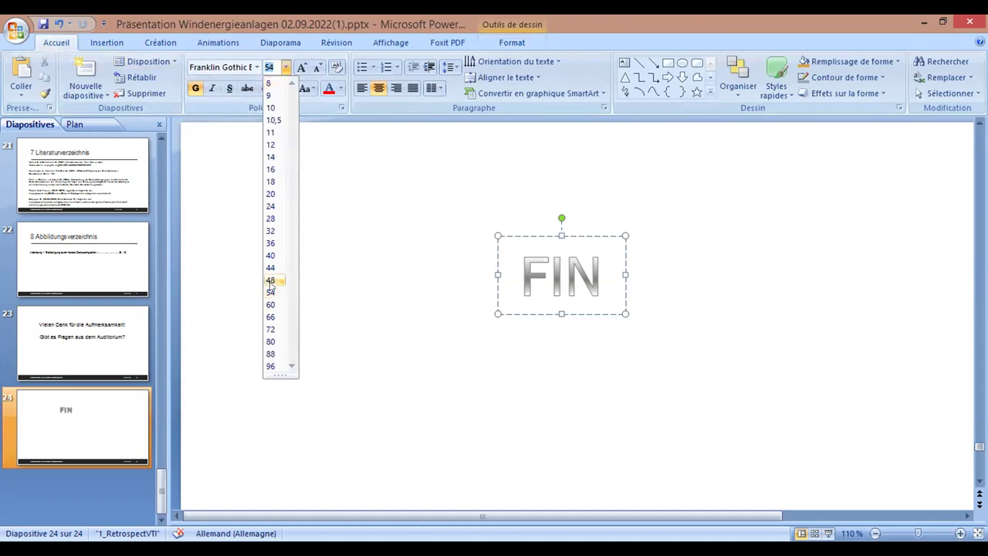
{"action": "left_click", "coordinate": [271, 330]}
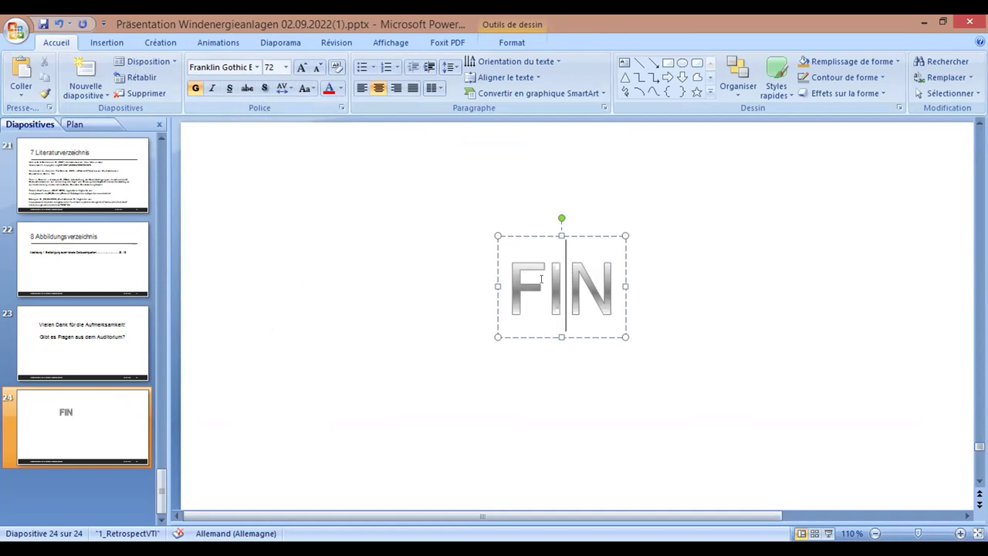
{"action": "key", "text": "Left"}
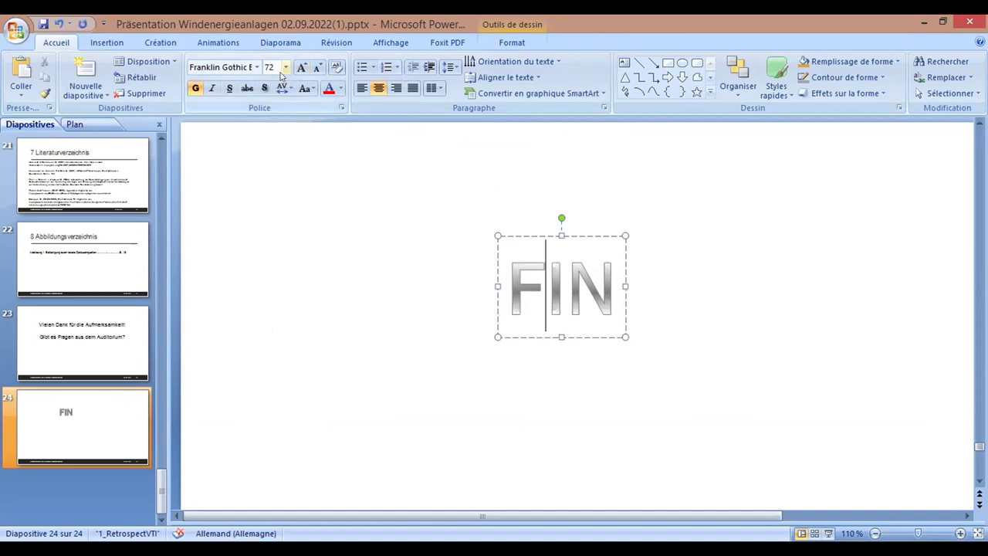
{"action": "left_click", "coordinate": [285, 67]}
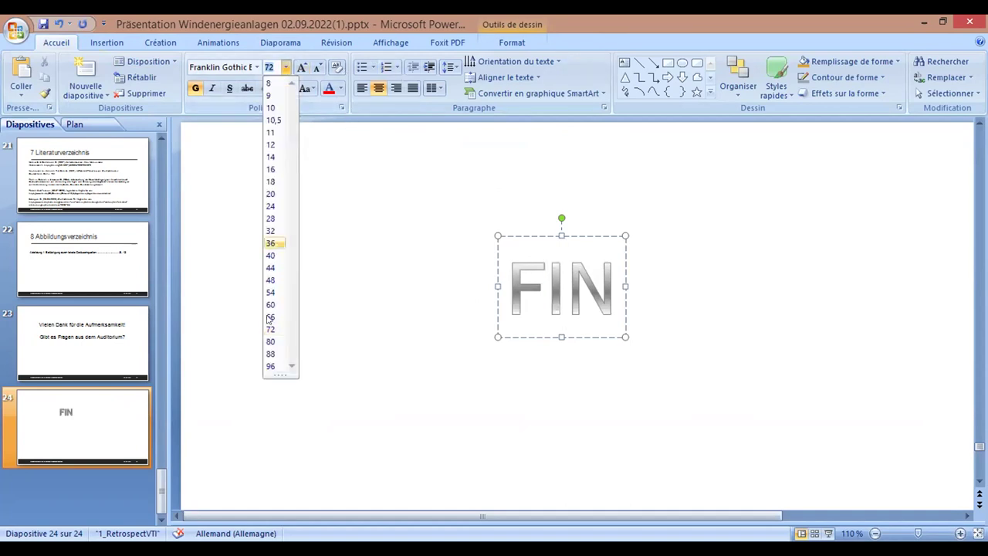
{"action": "left_click", "coordinate": [272, 367]}
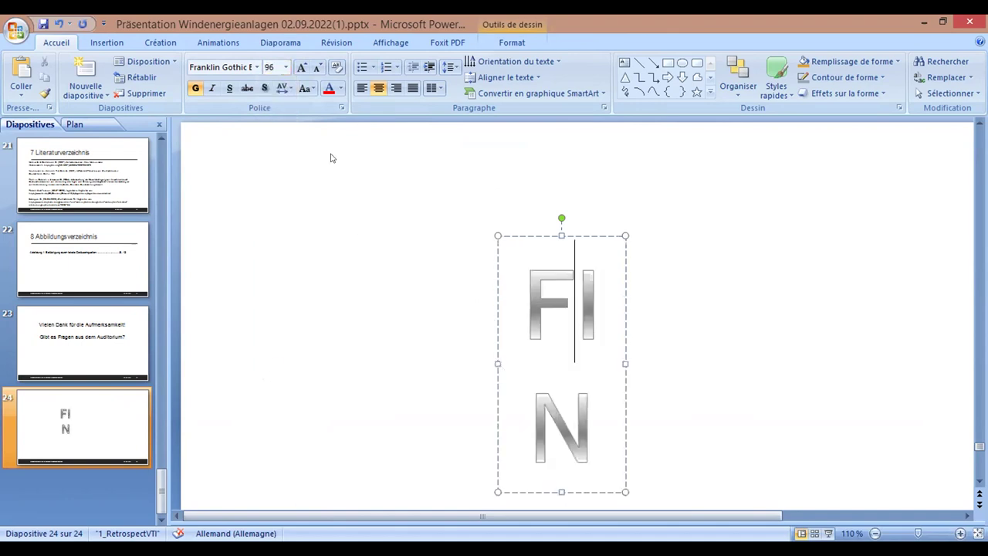
Widen the FIN box so the 96 pt word fits on one line.
{"action": "left_click", "coordinate": [286, 67]}
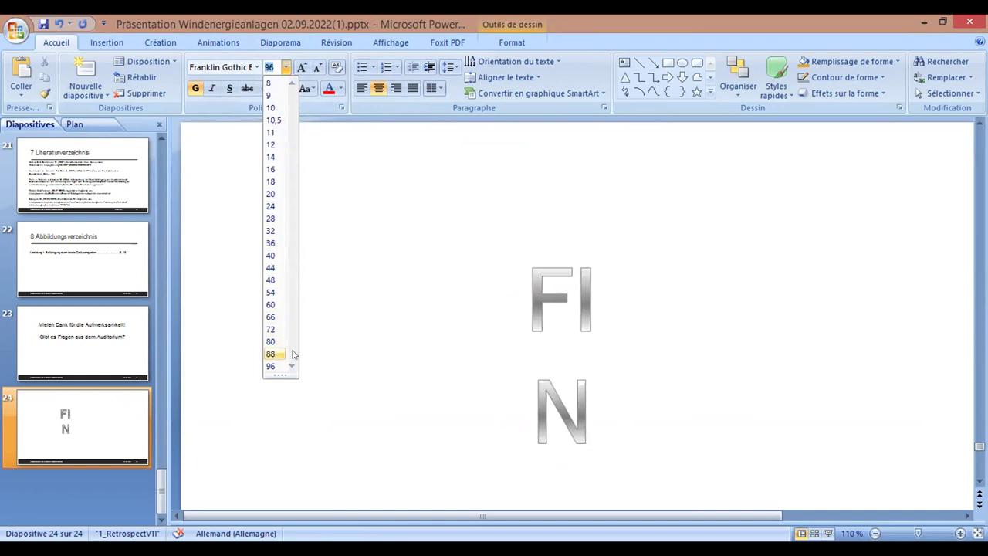
{"action": "left_click", "coordinate": [555, 311]}
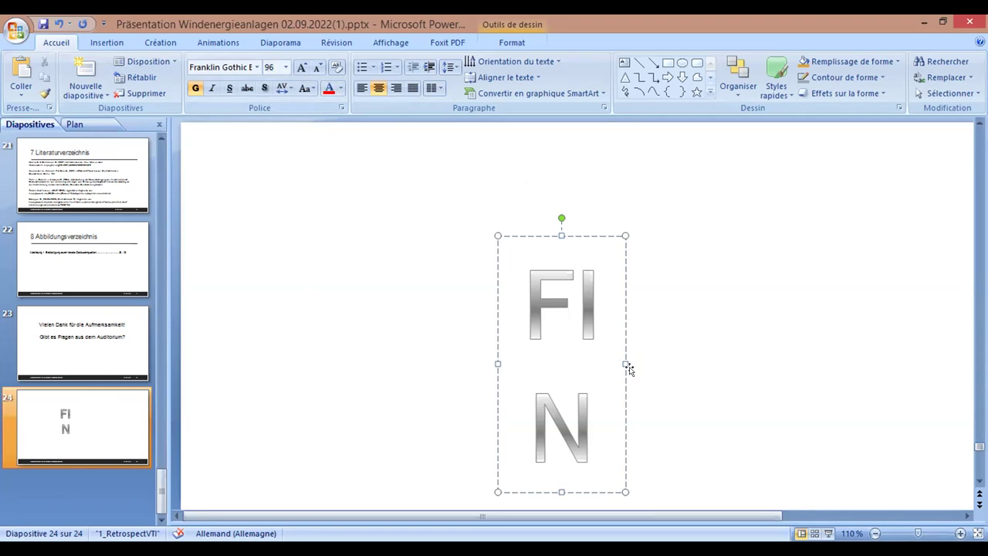
{"action": "left_click_drag", "start_coordinate": [622, 360], "coordinate": [679, 340]}
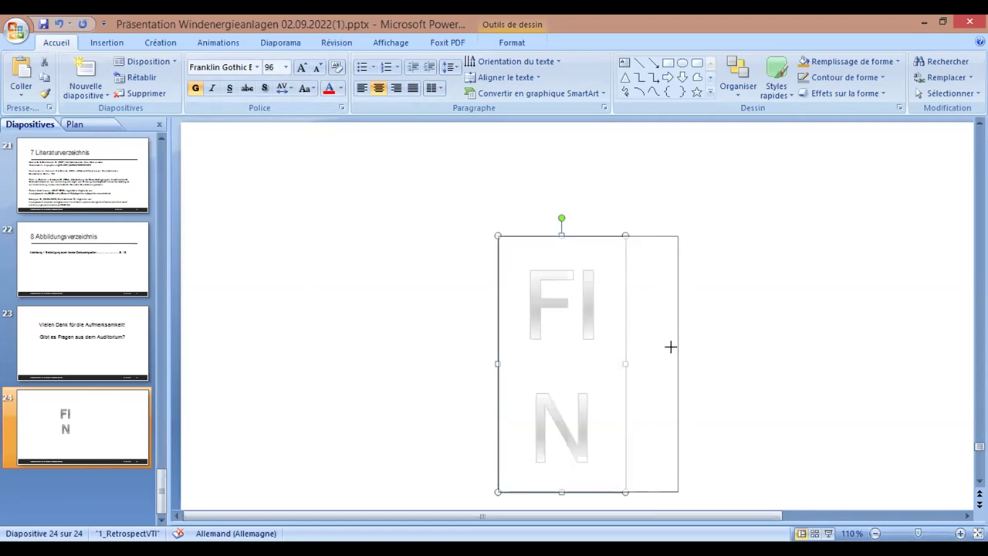
{"action": "left_click_drag", "start_coordinate": [678, 301], "coordinate": [692, 301]}
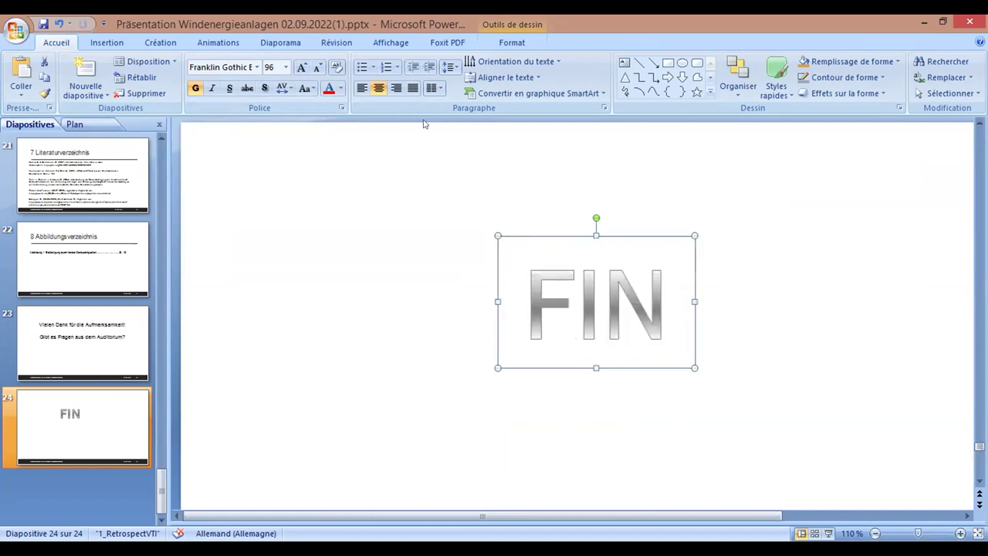
Change the FIN font colour from a trial blue-grey to the standard red.
{"action": "left_click", "coordinate": [341, 91]}
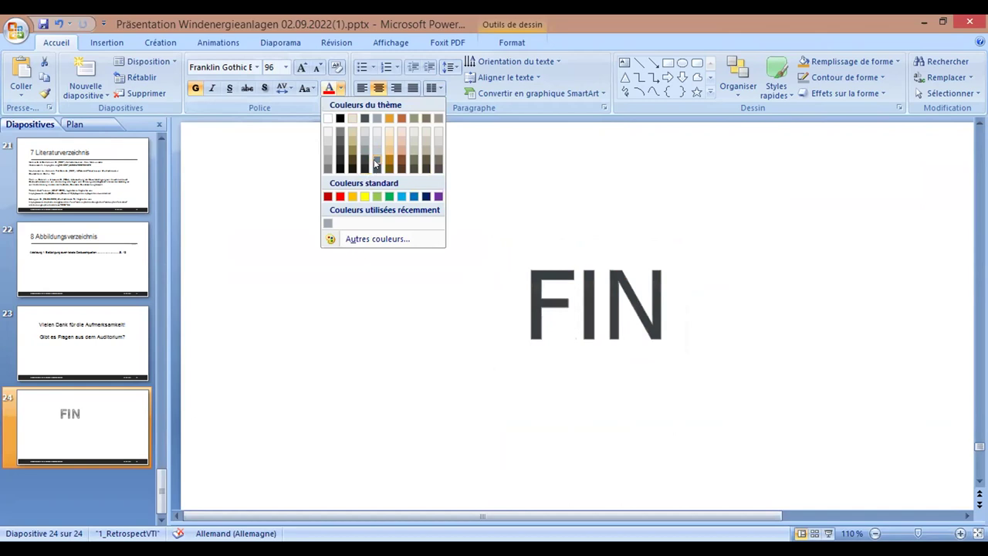
{"action": "left_click", "coordinate": [374, 159]}
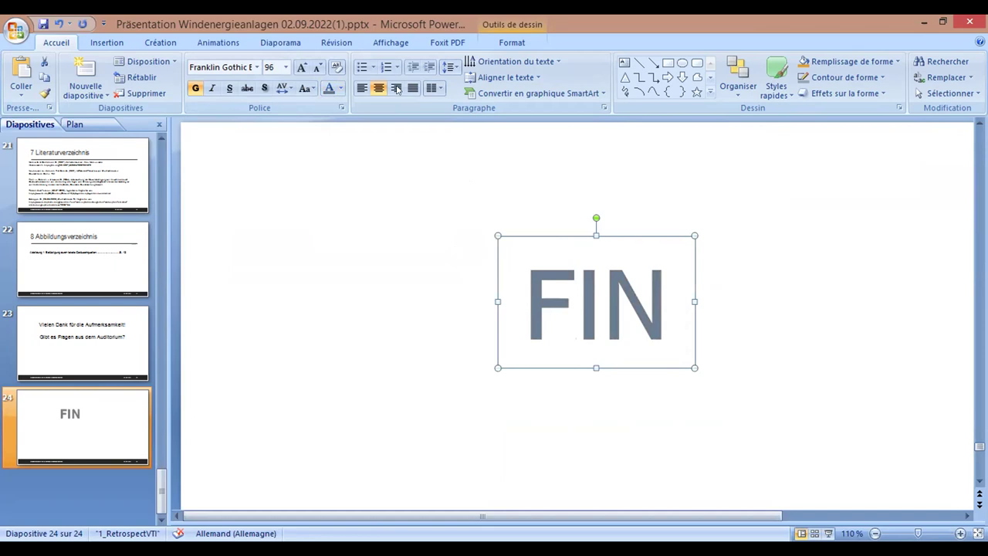
{"action": "left_click", "coordinate": [343, 90]}
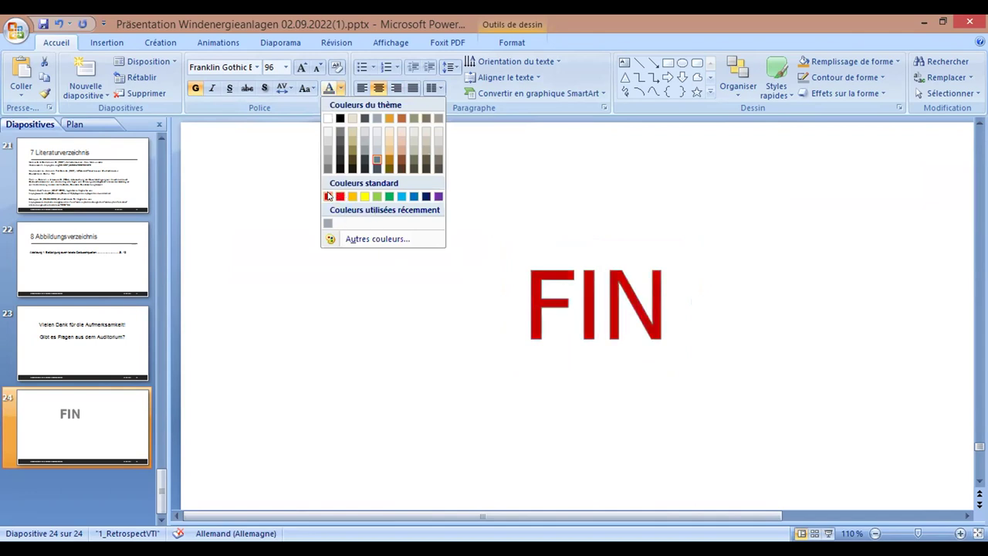
{"action": "left_click", "coordinate": [515, 289]}
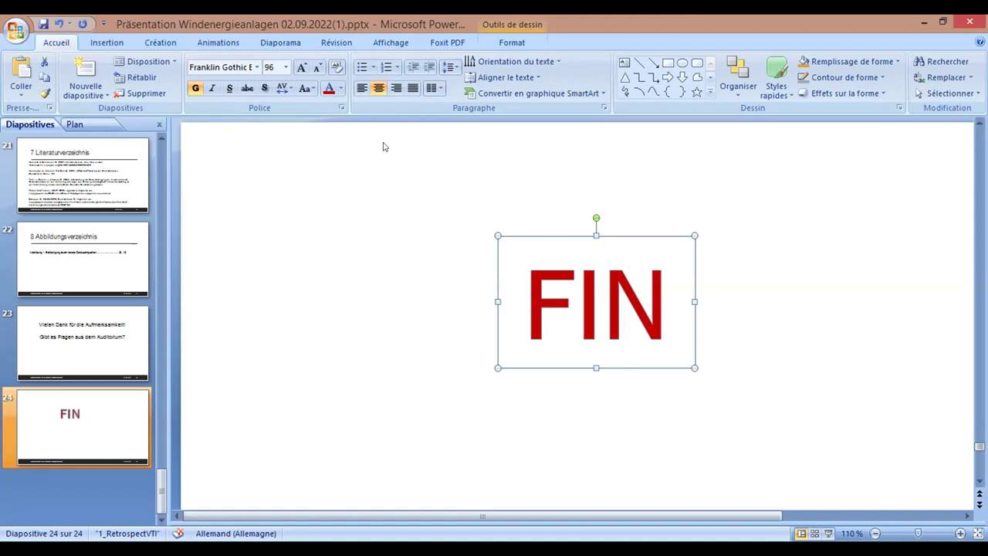
Show the Animations ribbon and deselect the FIN text box on slide 24.
{"action": "left_click", "coordinate": [223, 46]}
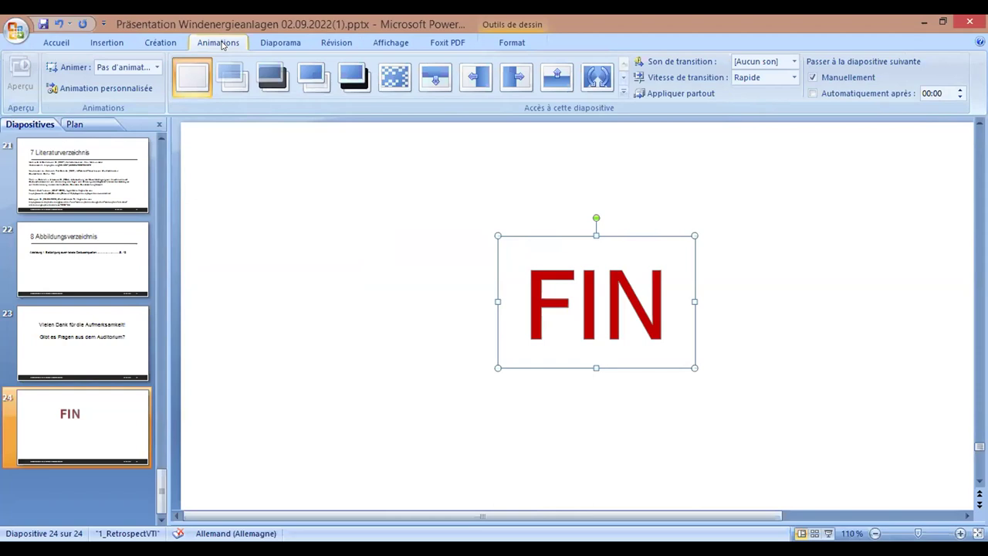
{"action": "left_click", "coordinate": [351, 348]}
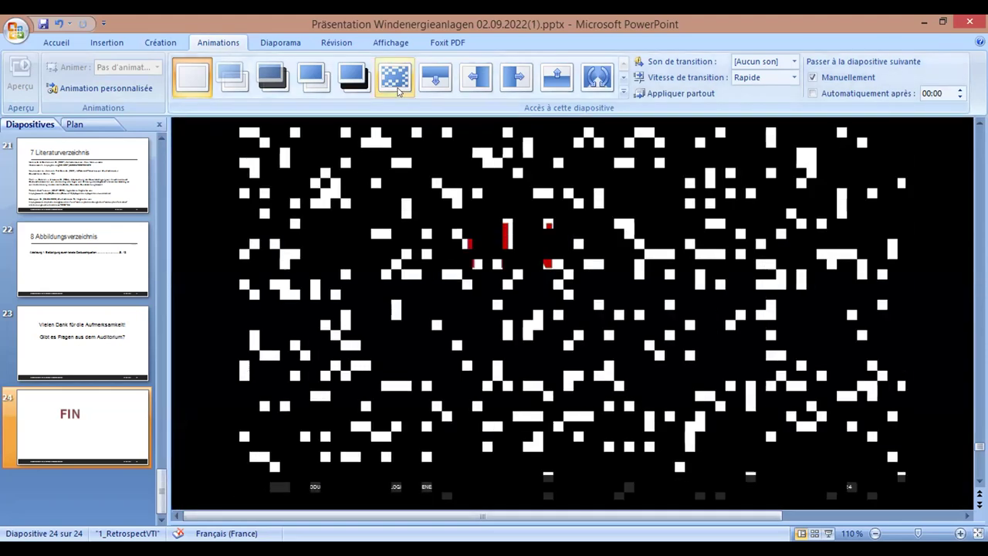
Apply and preview the Dissolve transition on the FIN slide, then select the FIN text box.
{"action": "left_click", "coordinate": [398, 91]}
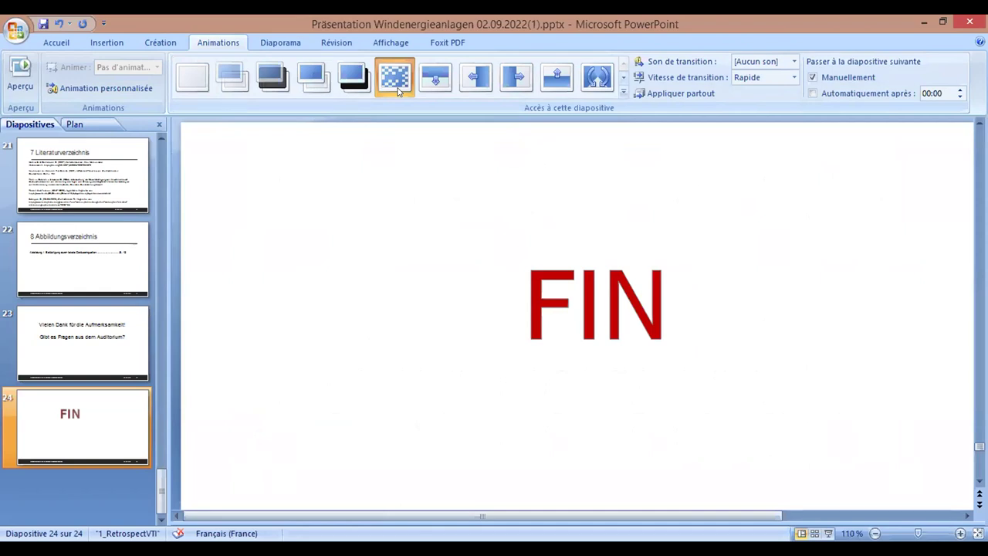
{"action": "left_click", "coordinate": [397, 85]}
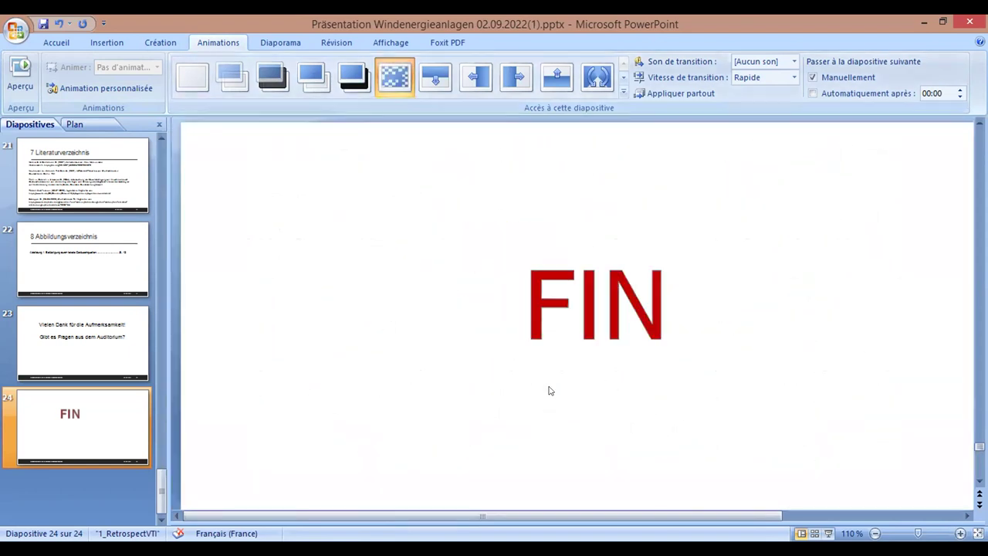
{"action": "left_click", "coordinate": [600, 308]}
{"action": "left_click", "coordinate": [522, 391]}
{"action": "left_click", "coordinate": [550, 325]}
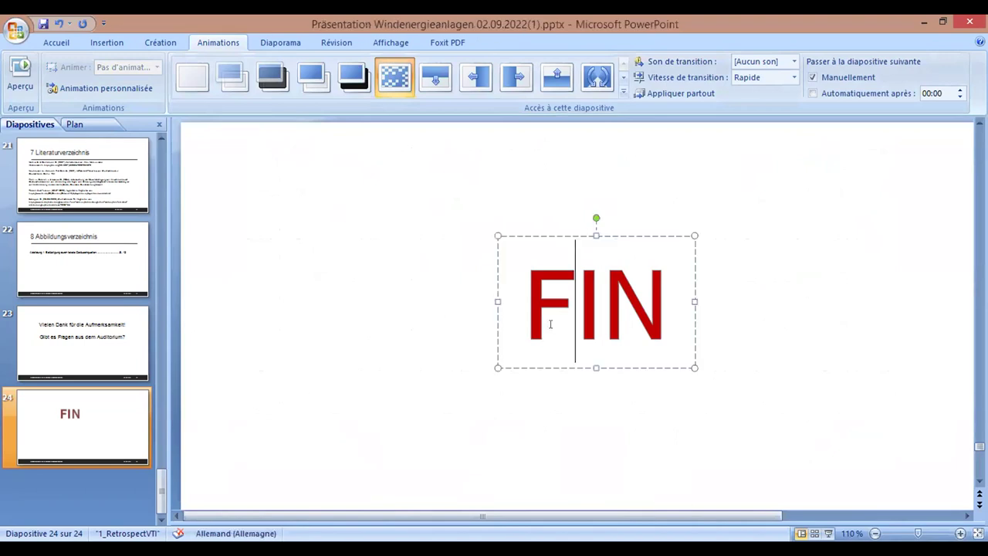
{"action": "left_click", "coordinate": [395, 78]}
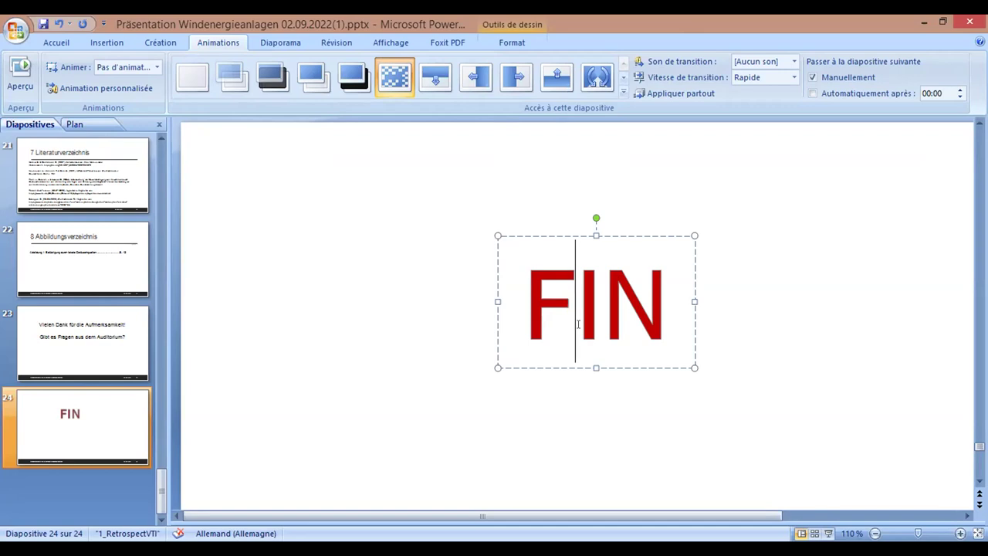
Select the FIN text, try the Wipe Down transition, then revert to Dissolve.
{"action": "left_click_drag", "start_coordinate": [523, 301], "coordinate": [676, 299]}
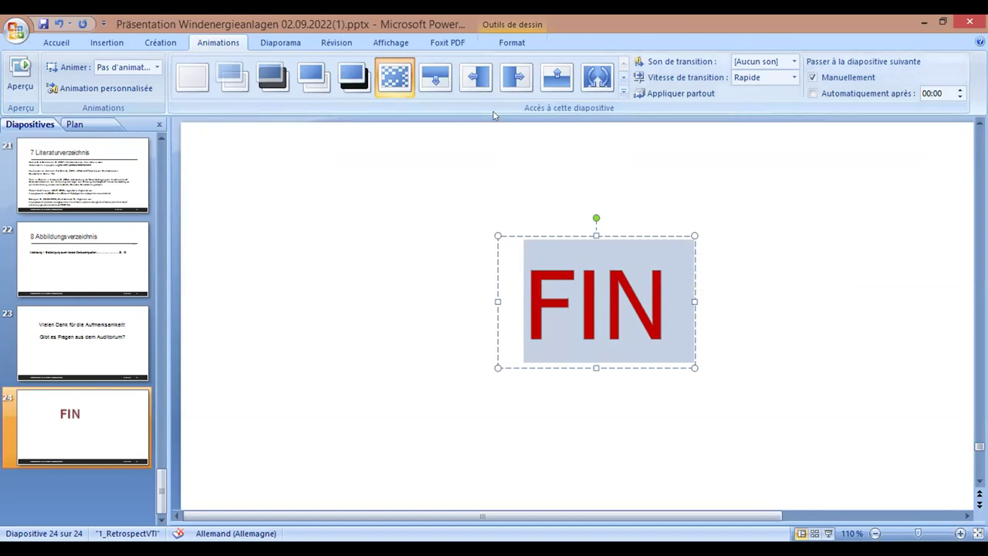
{"action": "left_click", "coordinate": [436, 77]}
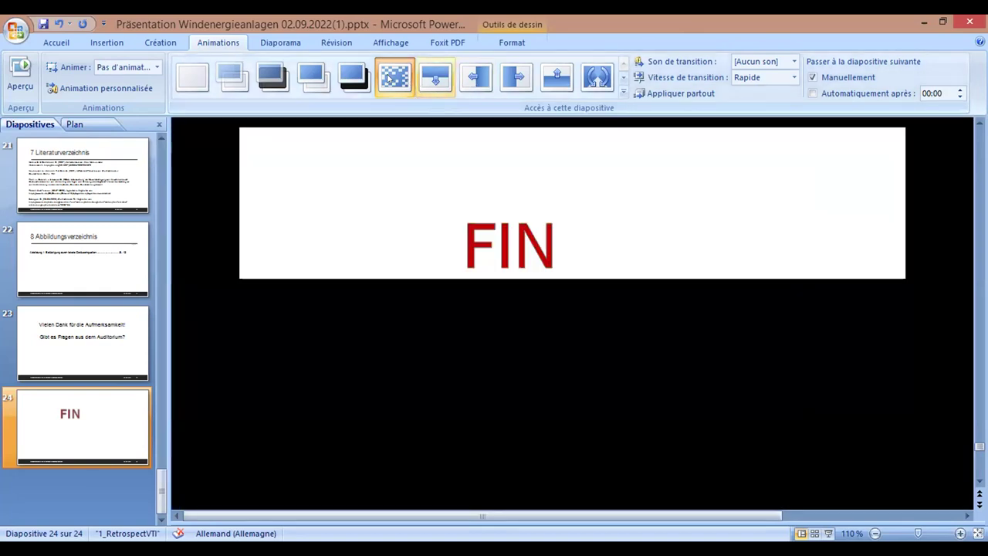
{"action": "left_click", "coordinate": [390, 78]}
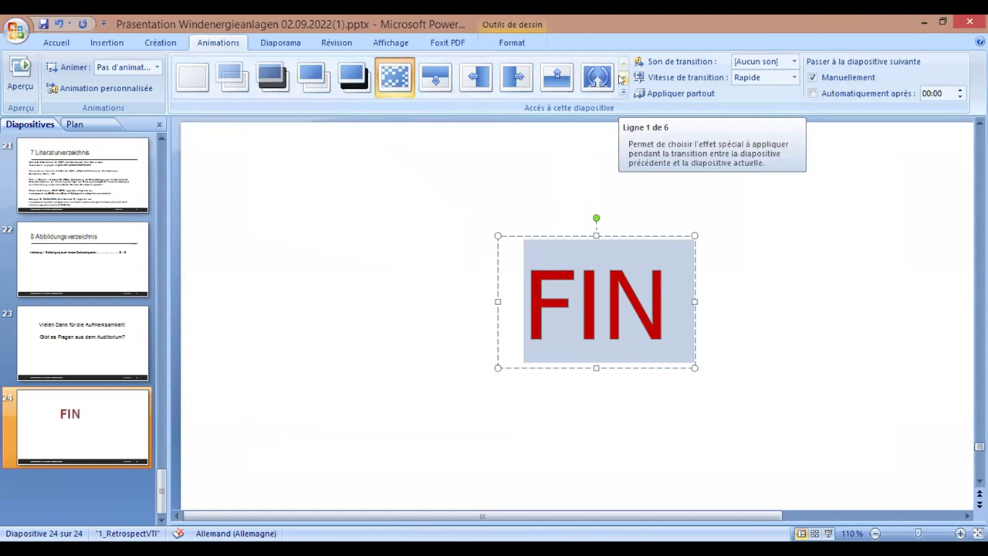
Browse the full transition gallery, then apply a Wipe transition to the FIN slide.
{"action": "left_click", "coordinate": [623, 78]}
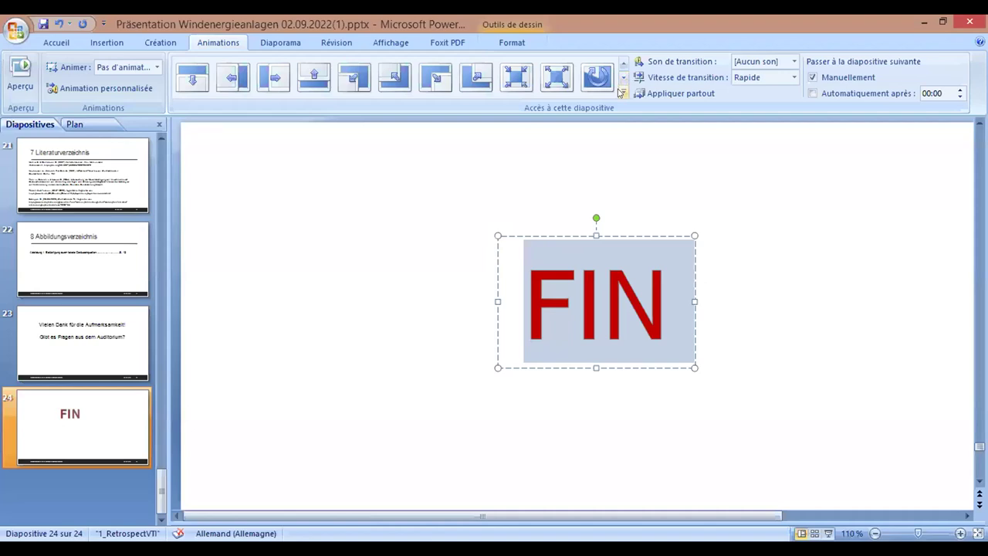
{"action": "left_click", "coordinate": [622, 94]}
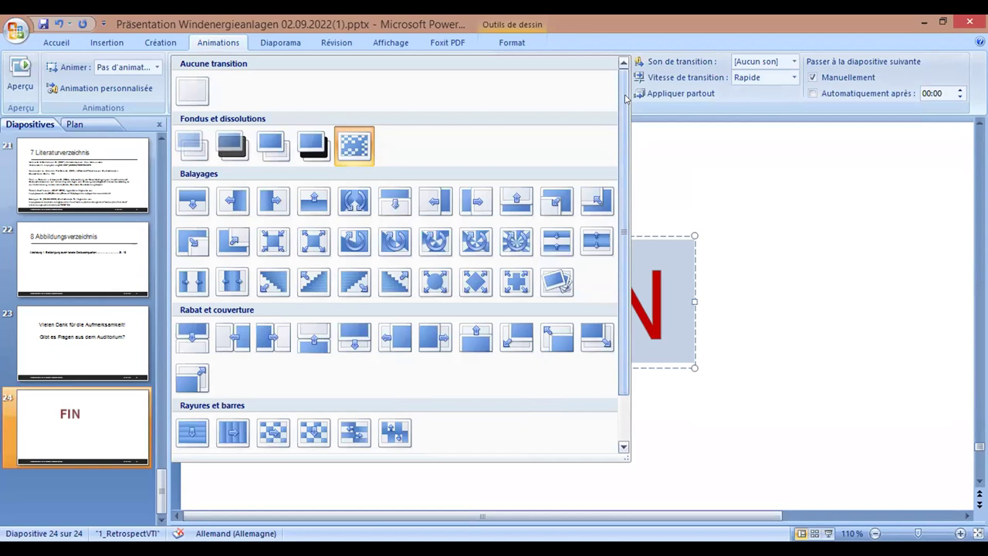
{"action": "left_click", "coordinate": [745, 206]}
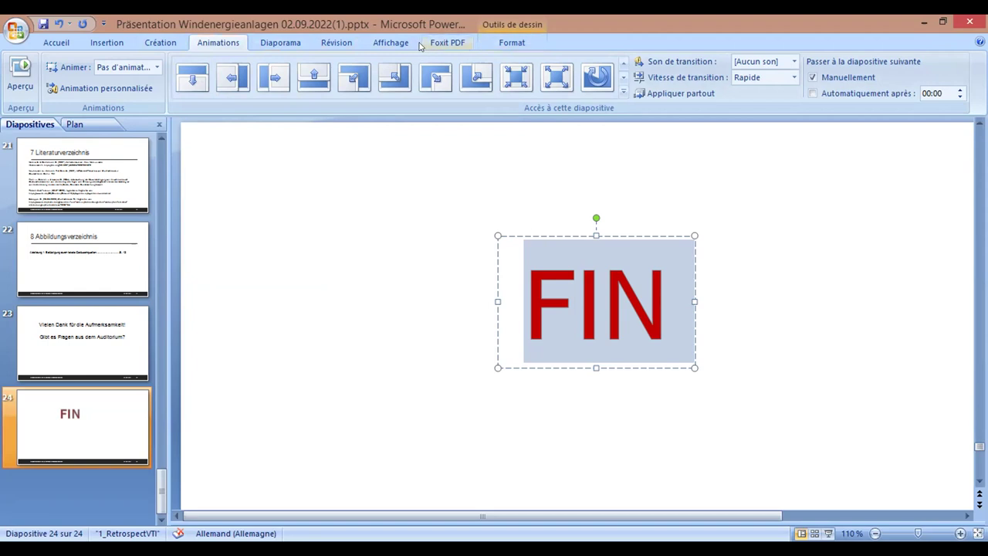
{"action": "left_click", "coordinate": [384, 82]}
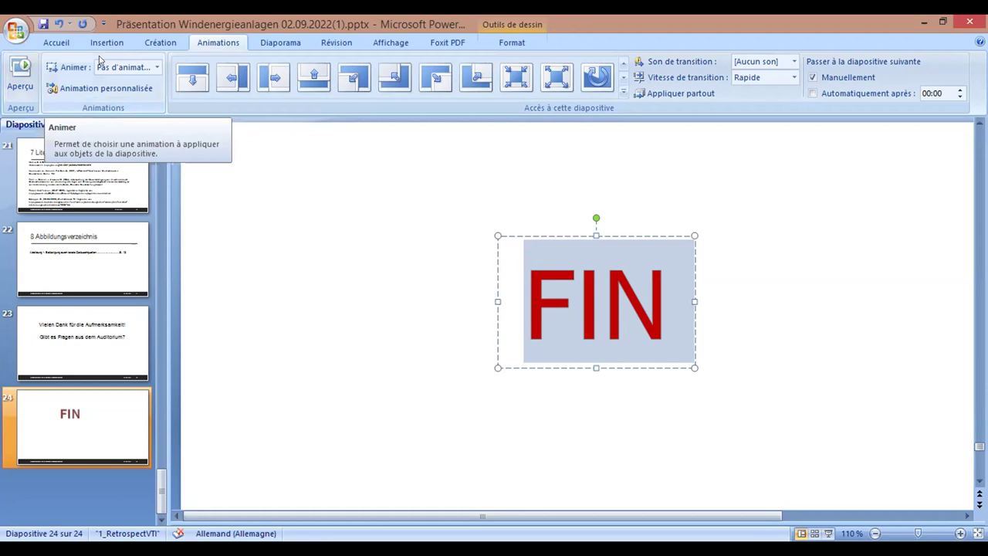
Choose Animation personnalisée from the Animer dropdown to show the custom animation pane.
{"action": "left_click", "coordinate": [156, 69]}
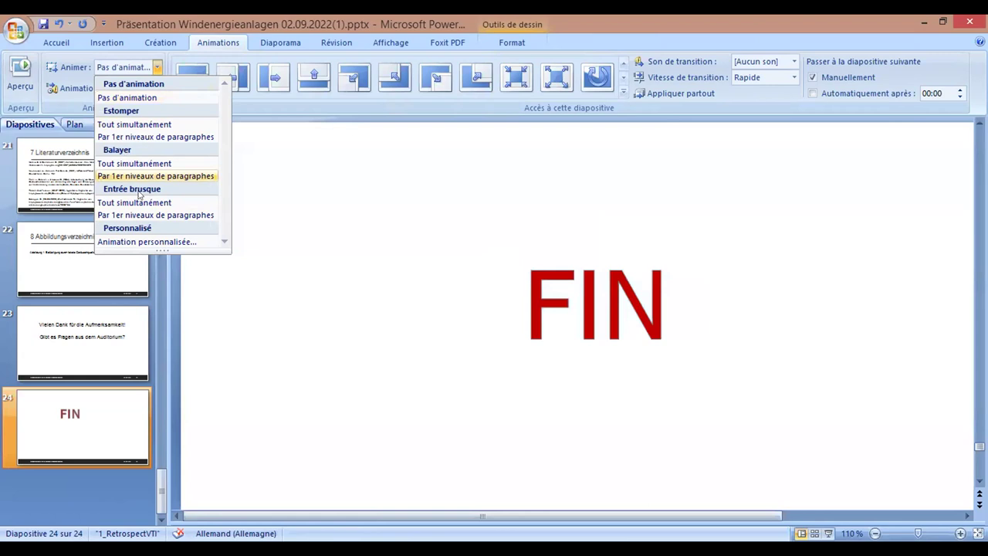
{"action": "left_click", "coordinate": [205, 242]}
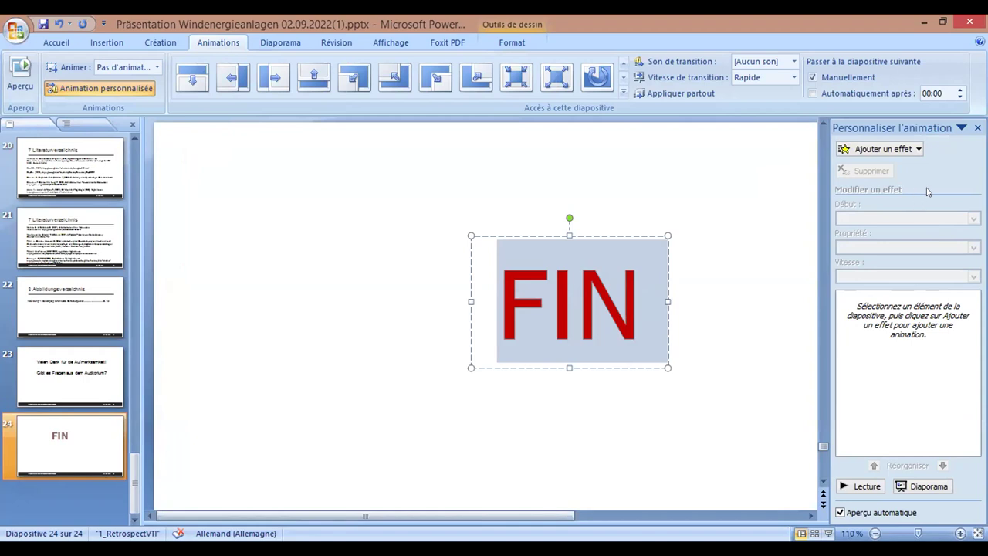
Open the full entrance effects list via Ajouter un effet > Ouverture > Autres effets.
{"action": "left_click", "coordinate": [918, 149]}
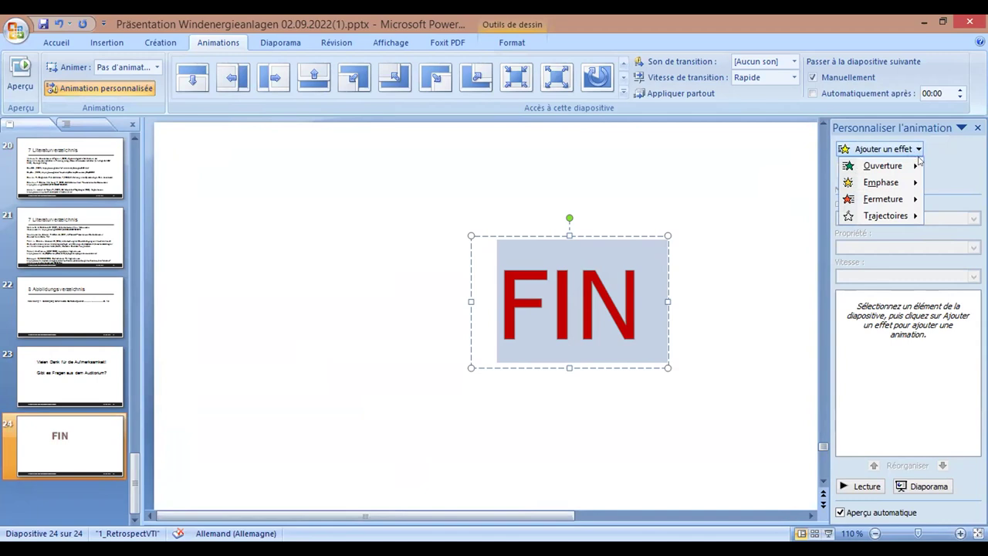
{"action": "mouse_move", "coordinate": [920, 161]}
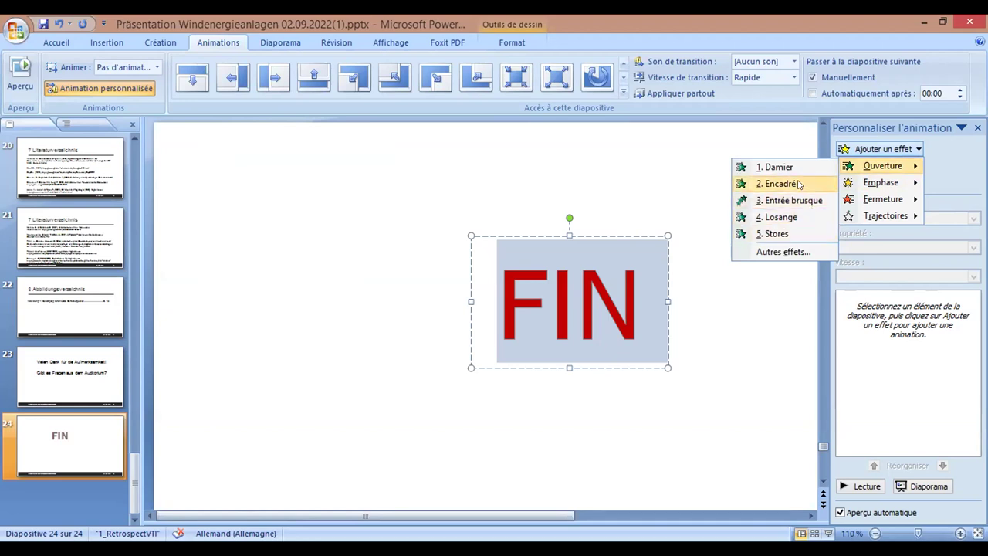
{"action": "left_click", "coordinate": [795, 250]}
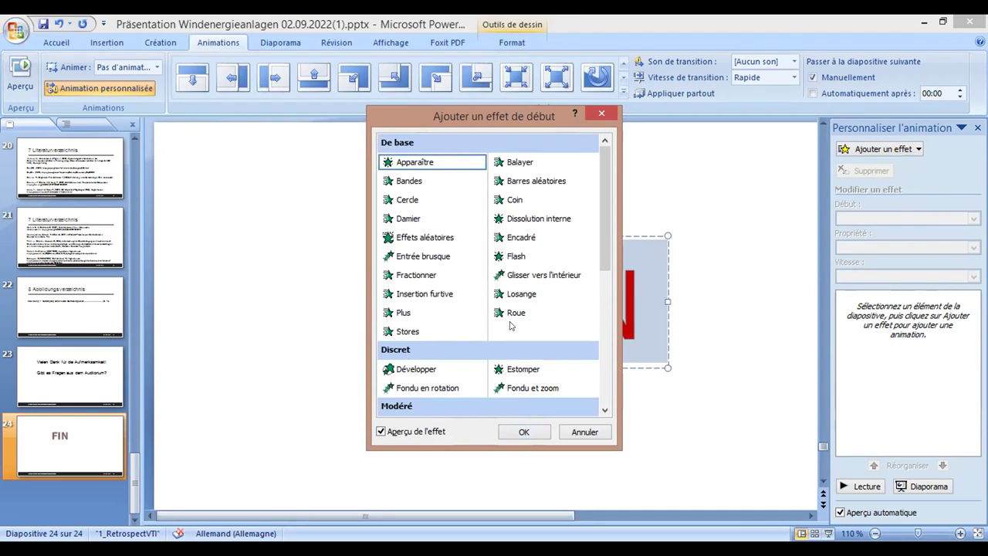
Scroll through the entrance effects list down and back up to the earlier effects.
{"action": "left_click", "coordinate": [605, 411]}
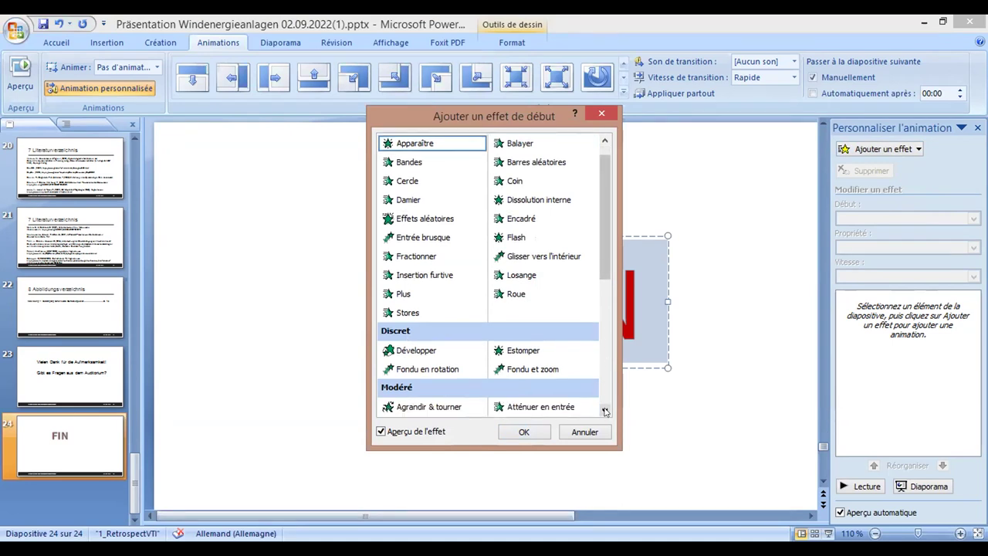
{"action": "left_click", "coordinate": [605, 412]}
{"action": "left_click", "coordinate": [605, 412]}
{"action": "left_click", "coordinate": [606, 411]}
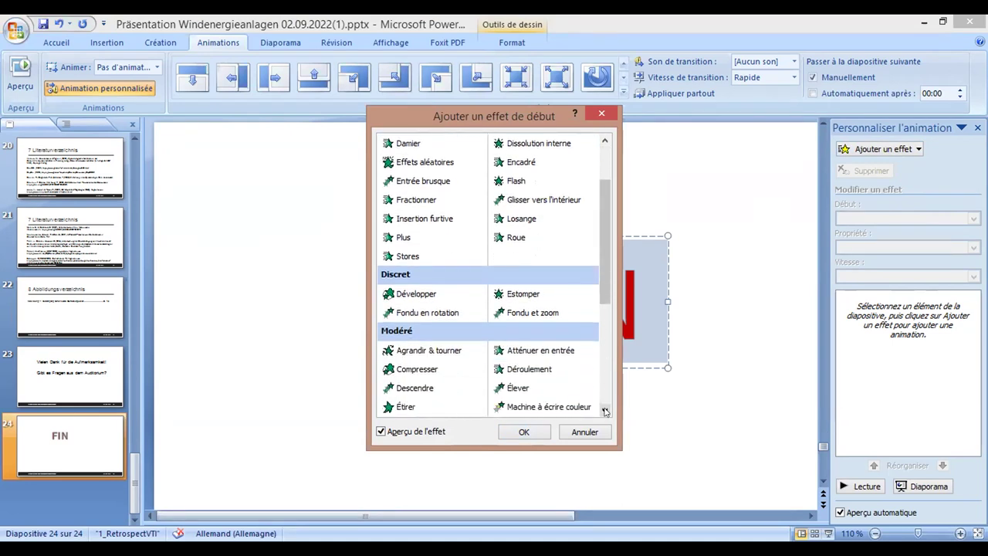
{"action": "left_click", "coordinate": [606, 411]}
{"action": "left_click", "coordinate": [605, 412]}
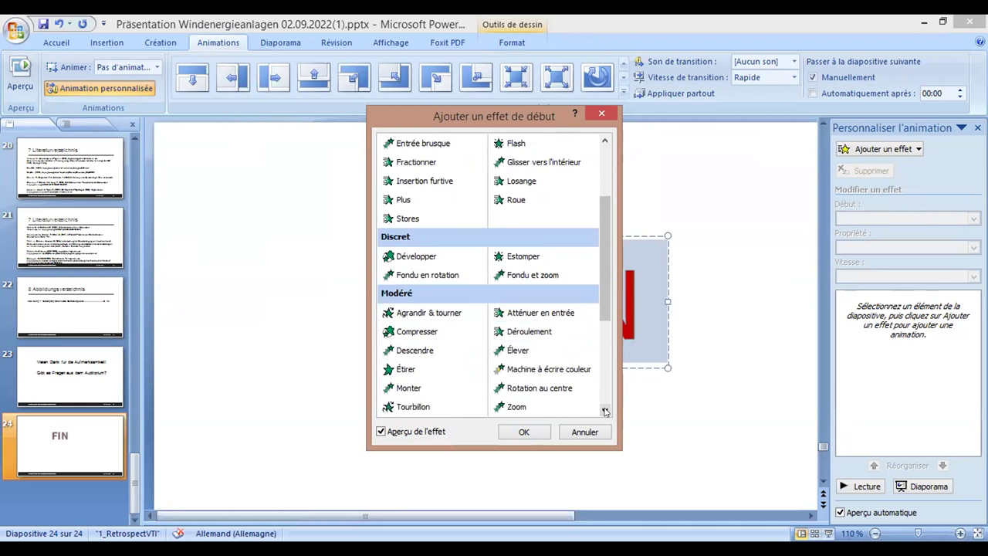
{"action": "left_click", "coordinate": [606, 411]}
{"action": "left_click", "coordinate": [605, 411]}
{"action": "left_click", "coordinate": [605, 411]}
{"action": "left_click", "coordinate": [606, 411]}
{"action": "left_click", "coordinate": [605, 411]}
{"action": "left_click", "coordinate": [605, 412]}
{"action": "left_click", "coordinate": [605, 412]}
{"action": "left_click", "coordinate": [605, 411]}
{"action": "left_click", "coordinate": [605, 411]}
{"action": "left_click", "coordinate": [605, 412]}
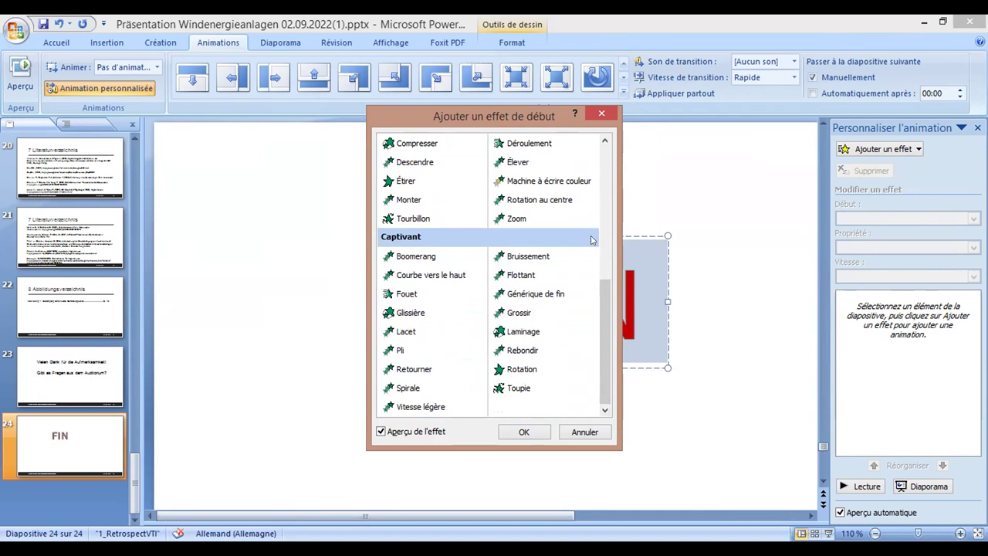
{"action": "left_click", "coordinate": [605, 144]}
{"action": "left_click", "coordinate": [604, 144]}
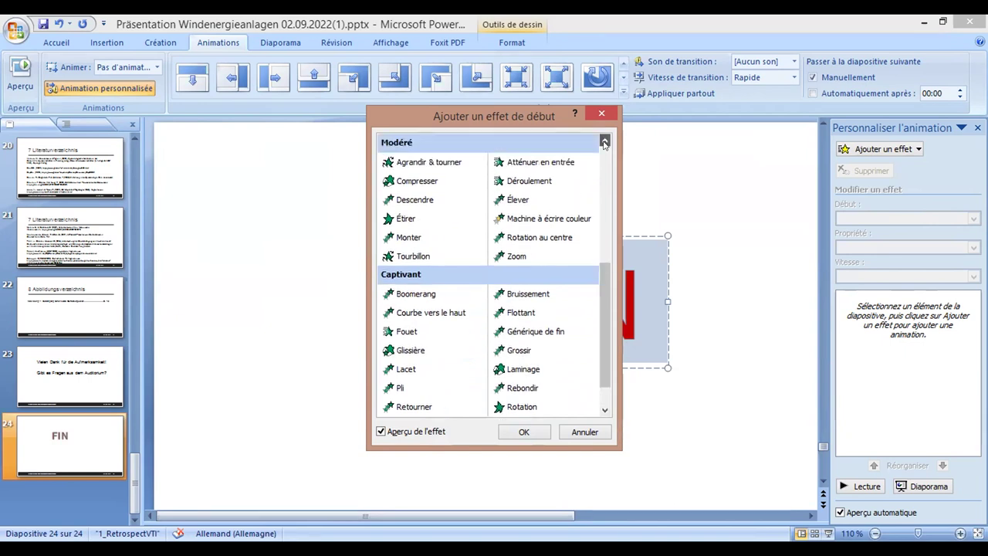
{"action": "left_click", "coordinate": [604, 144]}
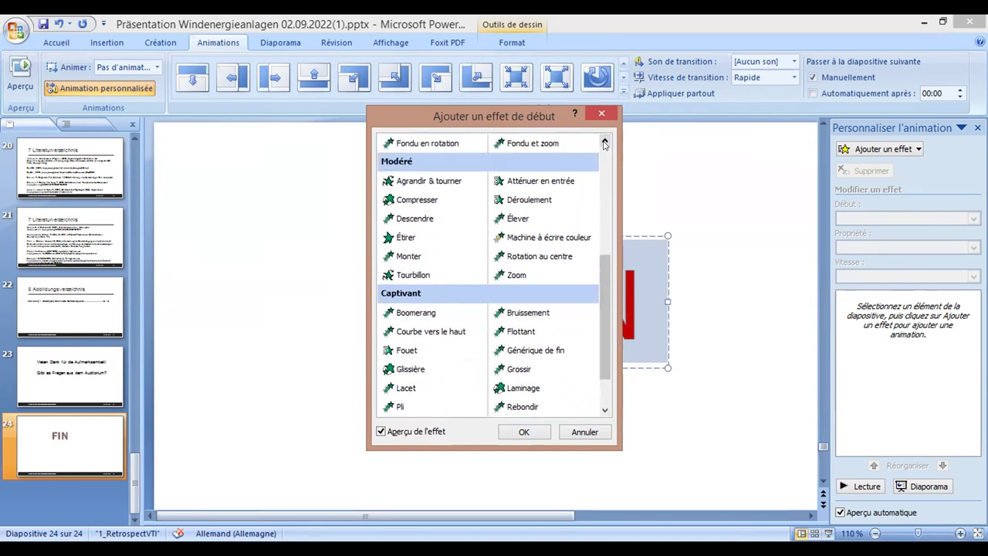
{"action": "left_click", "coordinate": [605, 143]}
{"action": "left_click", "coordinate": [604, 143]}
{"action": "left_click", "coordinate": [604, 144]}
{"action": "left_click", "coordinate": [604, 144]}
{"action": "left_click", "coordinate": [605, 144]}
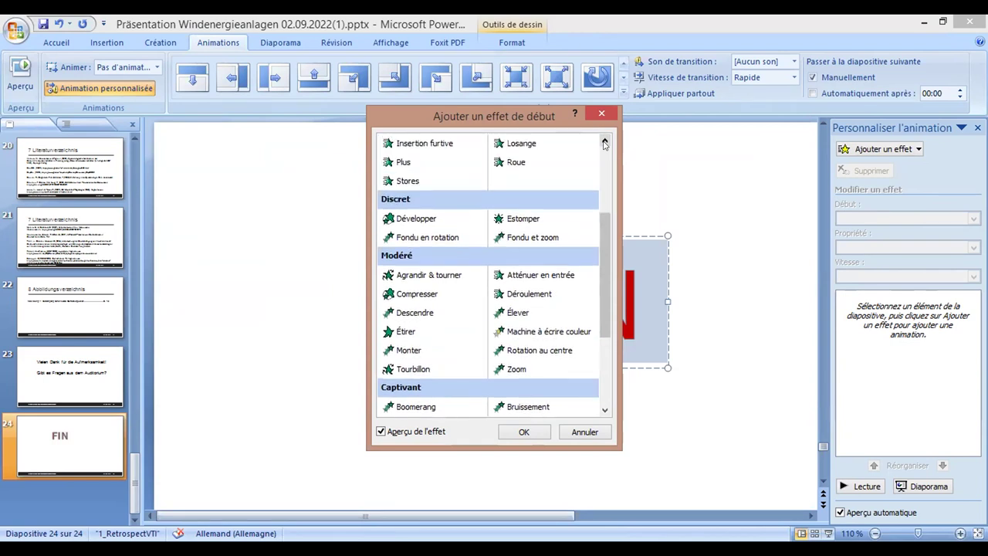
{"action": "left_click", "coordinate": [604, 144]}
{"action": "left_click", "coordinate": [604, 144]}
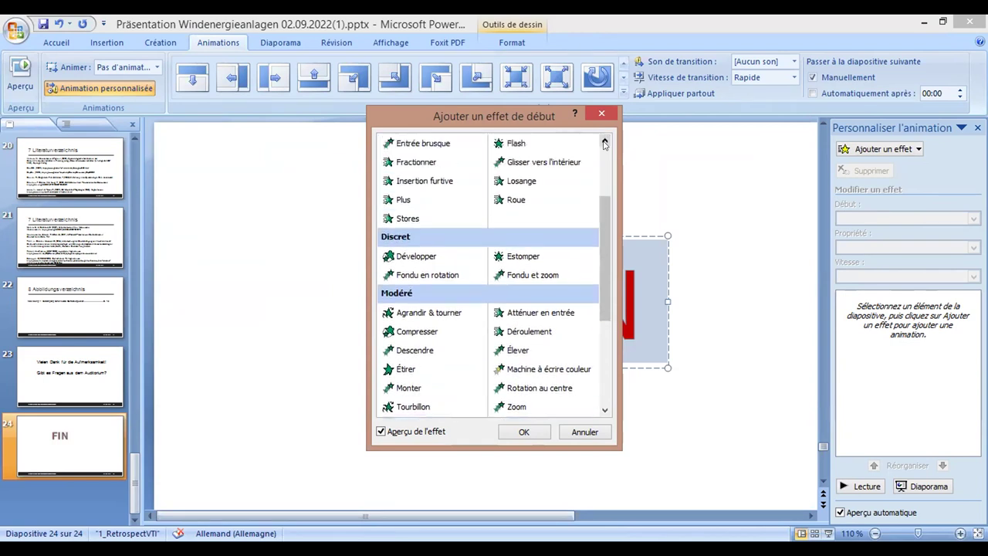
{"action": "left_click", "coordinate": [604, 144]}
{"action": "left_click", "coordinate": [604, 143]}
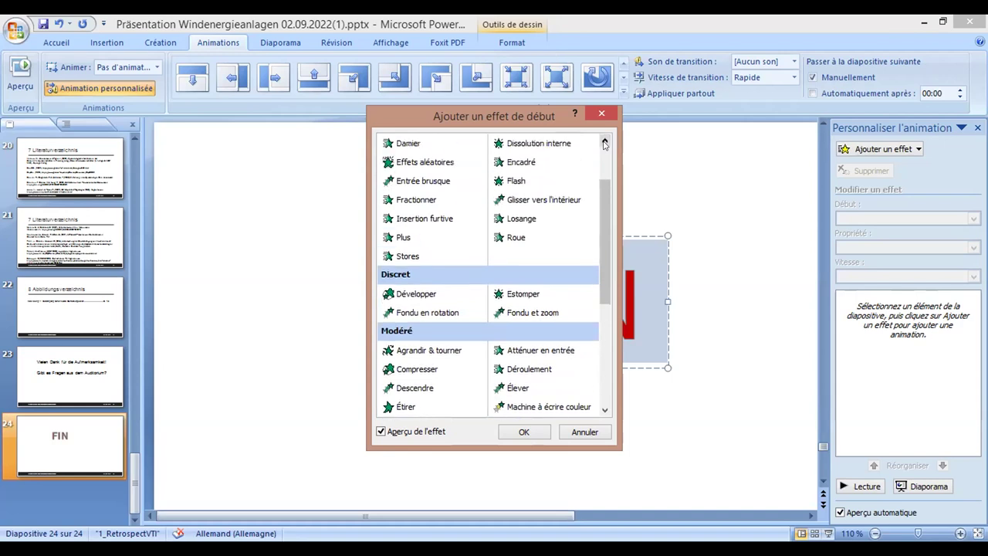
{"action": "left_click", "coordinate": [605, 143]}
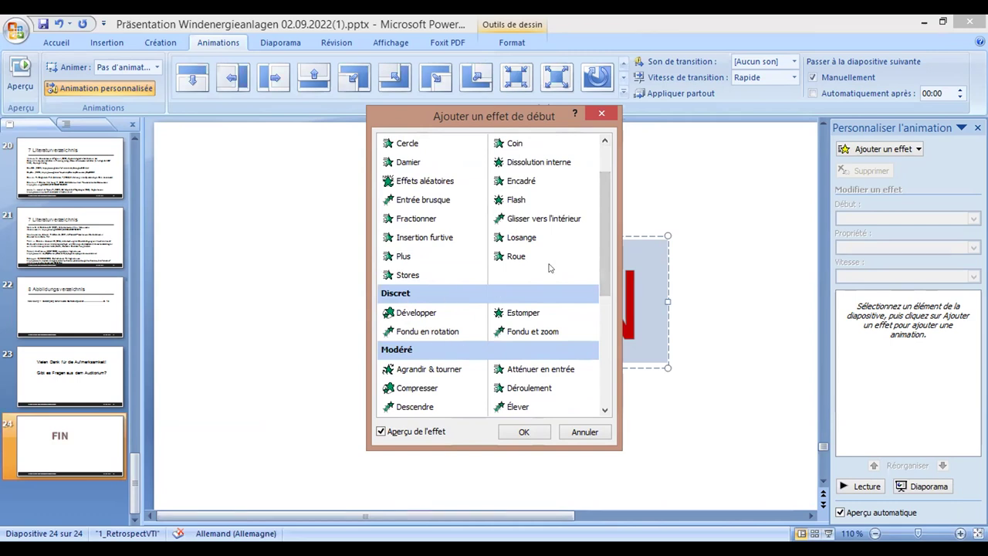
Scroll from the De base group down to Captivant and select Boomerang.
{"action": "left_click", "coordinate": [604, 145]}
{"action": "left_click", "coordinate": [605, 146]}
{"action": "left_click", "coordinate": [604, 145]}
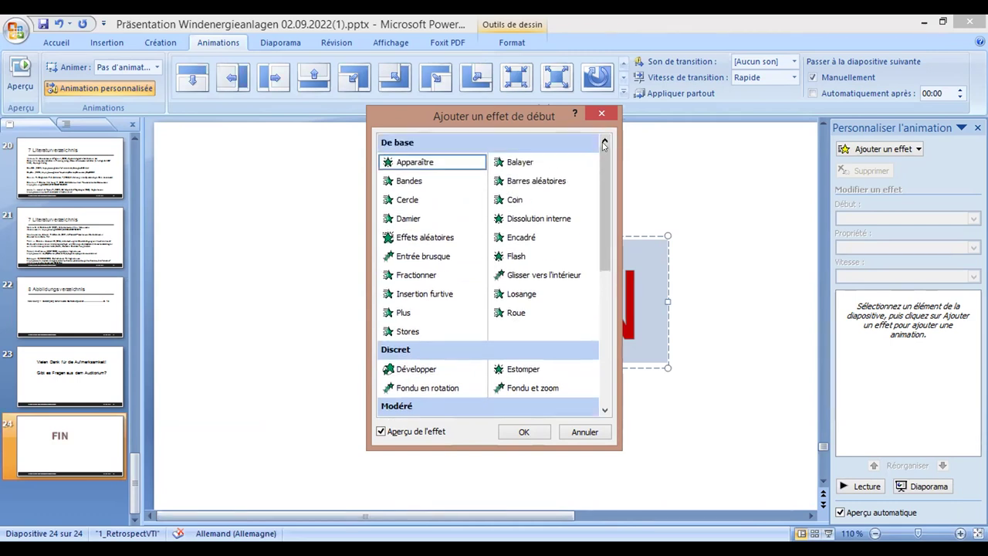
{"action": "left_click", "coordinate": [604, 409]}
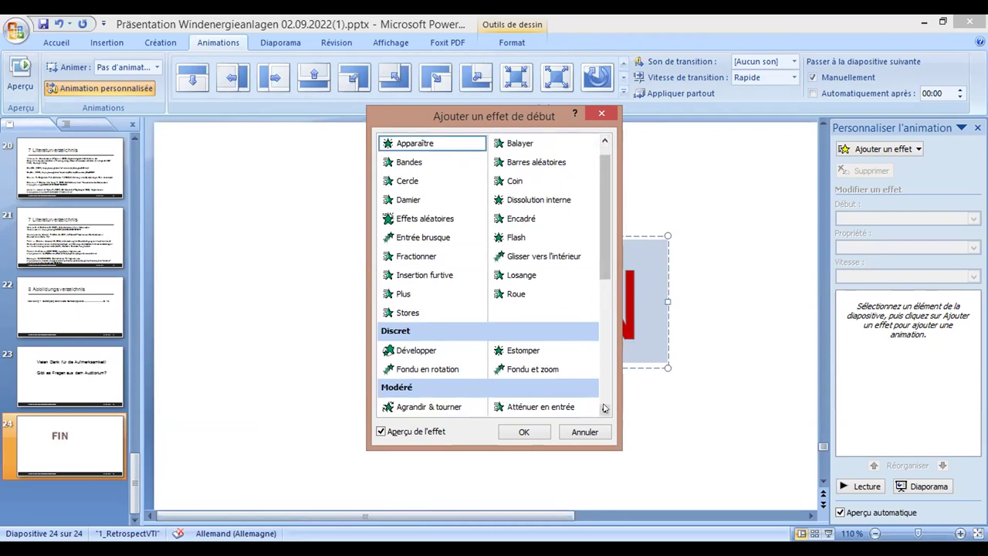
{"action": "left_click", "coordinate": [604, 408]}
{"action": "left_click", "coordinate": [604, 408]}
{"action": "scroll", "coordinate": [605, 408], "scroll_direction": "down", "scroll_amount": 4}
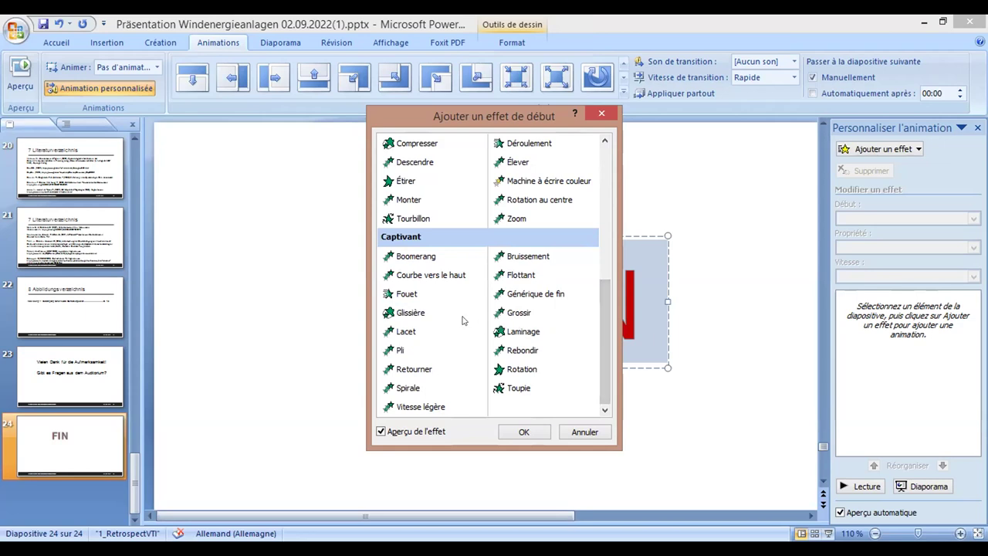
{"action": "left_click", "coordinate": [422, 258]}
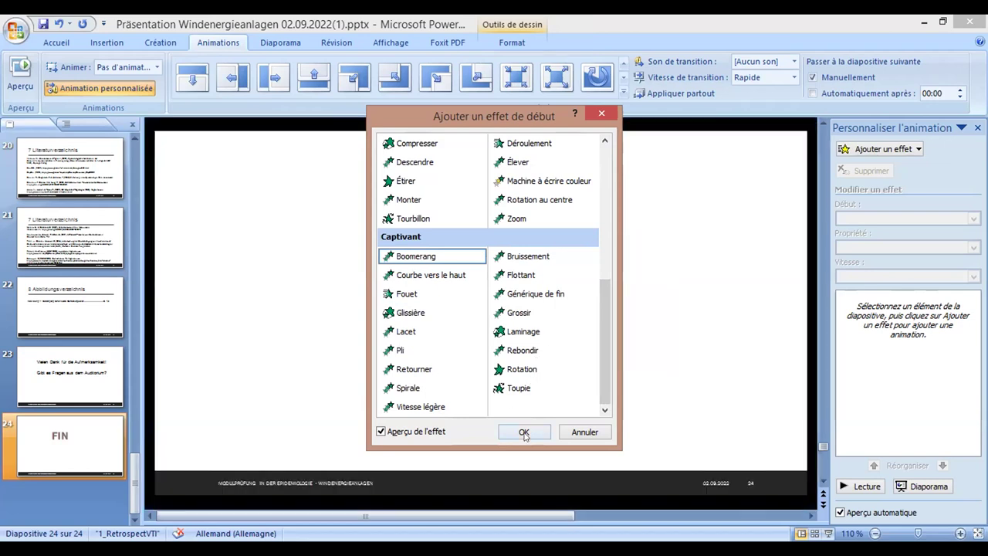
Apply Boomerang to the FIN text and preview the animation with Lecture.
{"action": "left_click", "coordinate": [524, 433]}
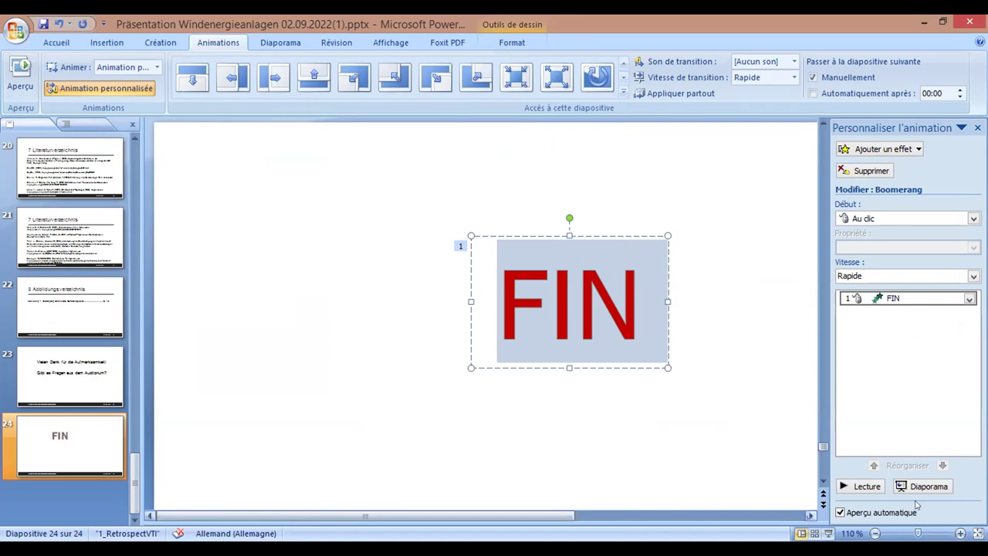
{"action": "left_click", "coordinate": [861, 486]}
{"action": "left_click", "coordinate": [849, 487]}
Add Agrandir avec de la couleur from the emphasis effects as FIN's second animation.
{"action": "left_click", "coordinate": [919, 149]}
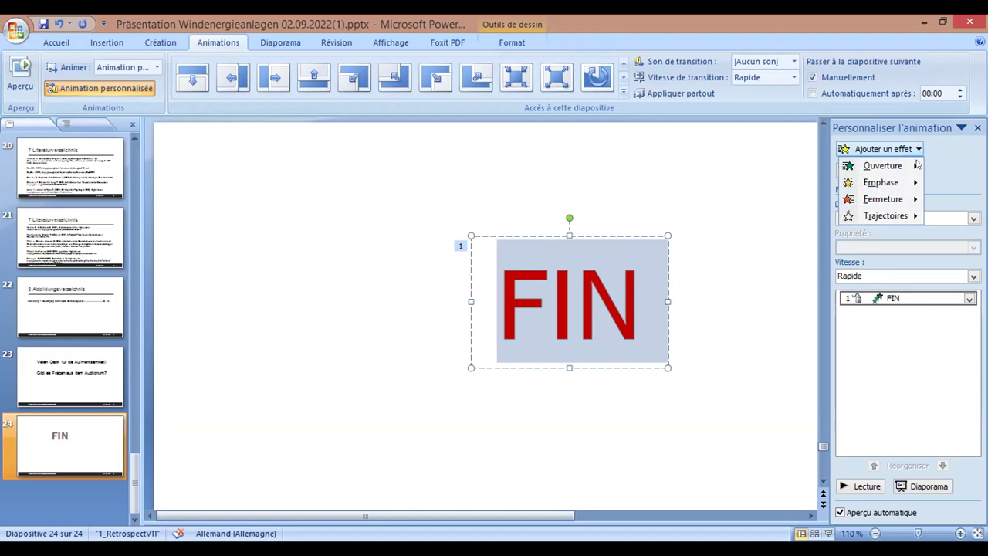
{"action": "mouse_move", "coordinate": [916, 182]}
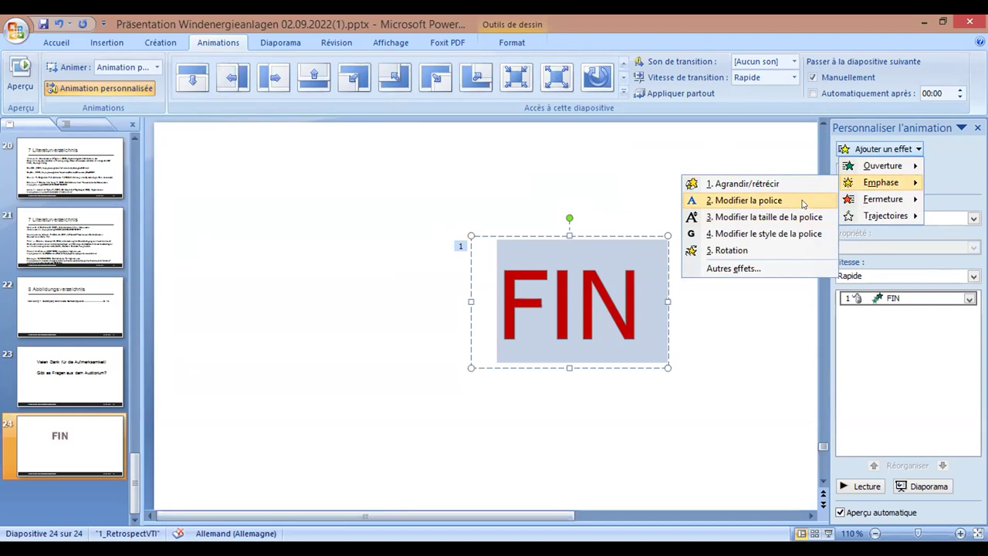
{"action": "left_click", "coordinate": [737, 268]}
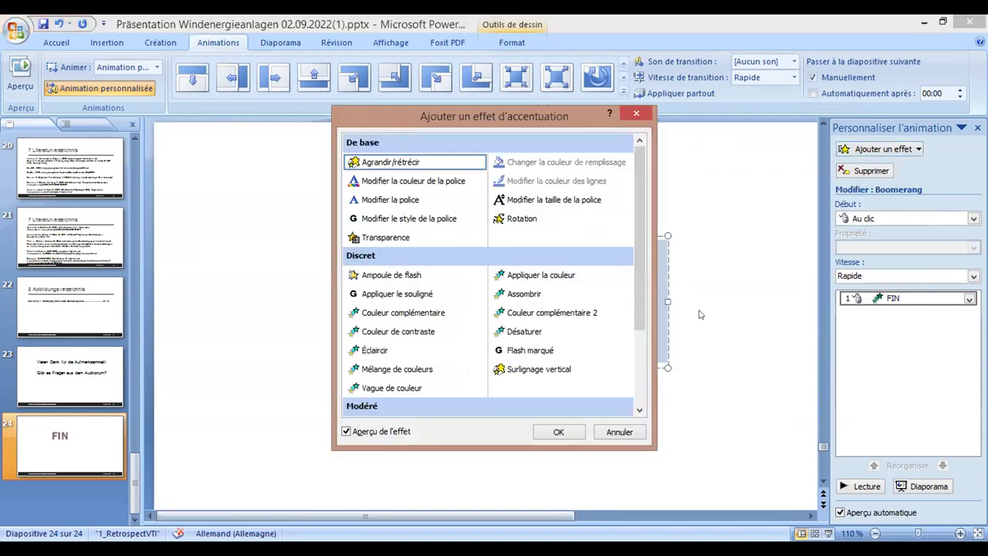
{"action": "left_click", "coordinate": [639, 407]}
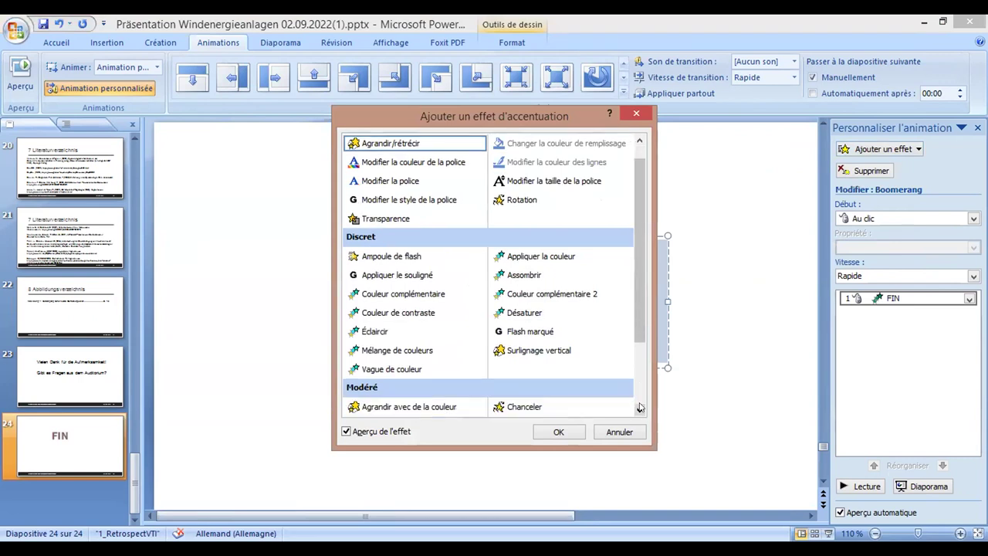
{"action": "left_click", "coordinate": [639, 407]}
{"action": "scroll", "coordinate": [640, 407], "scroll_direction": "down", "scroll_amount": 2}
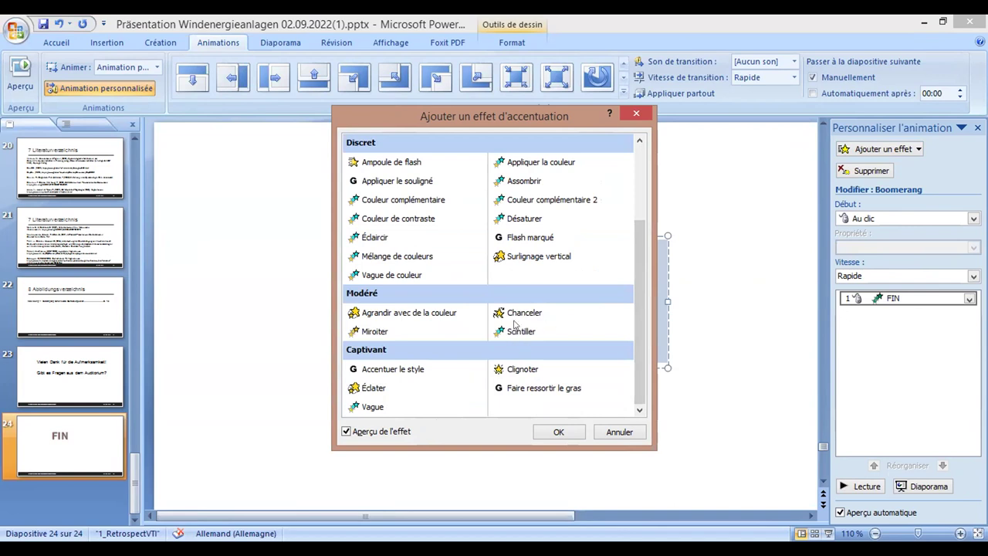
{"action": "left_click", "coordinate": [428, 313]}
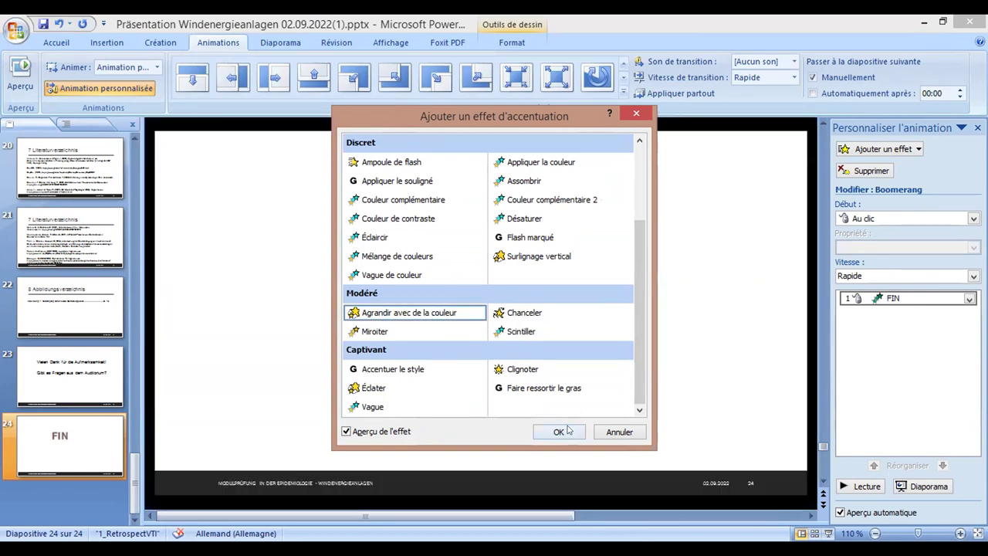
{"action": "key", "text": "Return"}
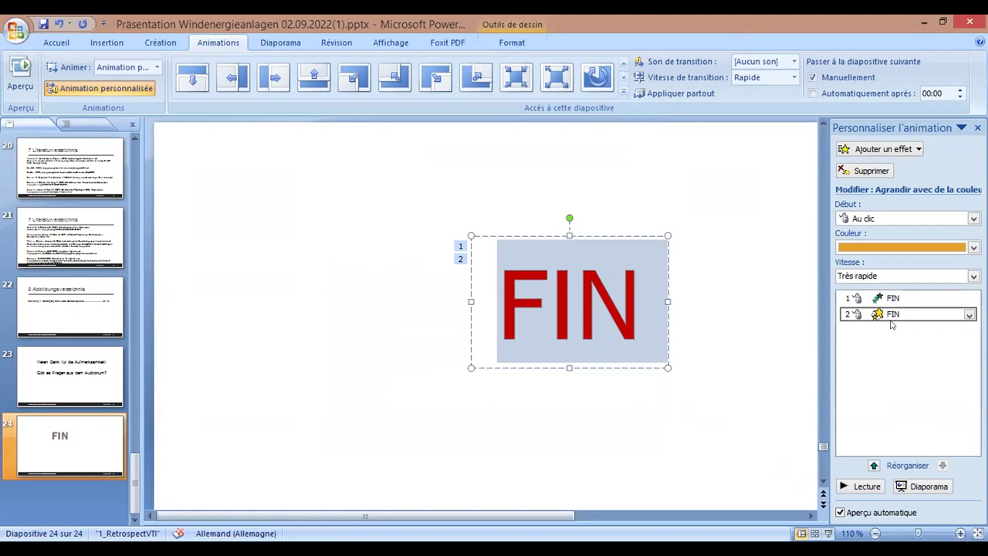
Add Bruissement from the Captivant exit effects as FIN's third animation.
{"action": "left_click", "coordinate": [918, 149]}
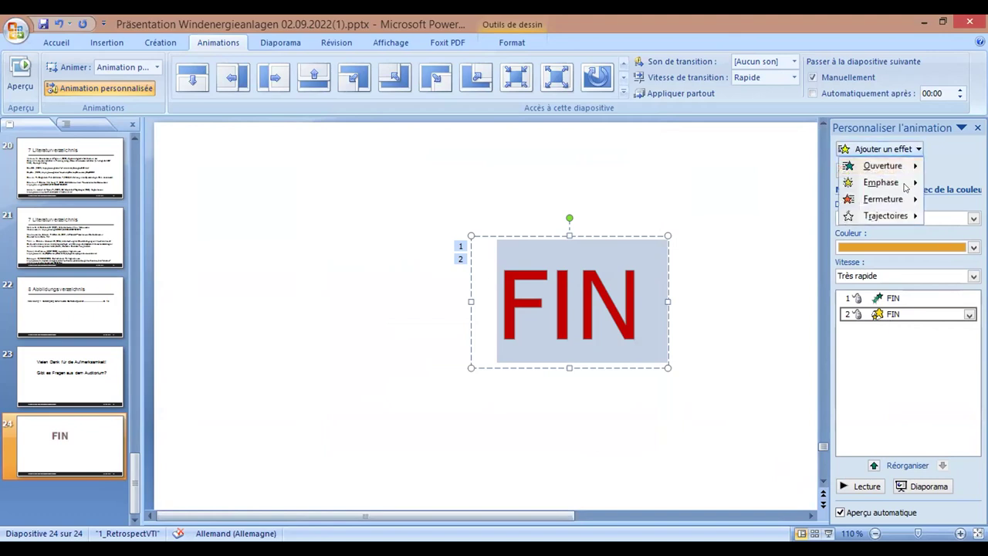
{"action": "mouse_move", "coordinate": [892, 203]}
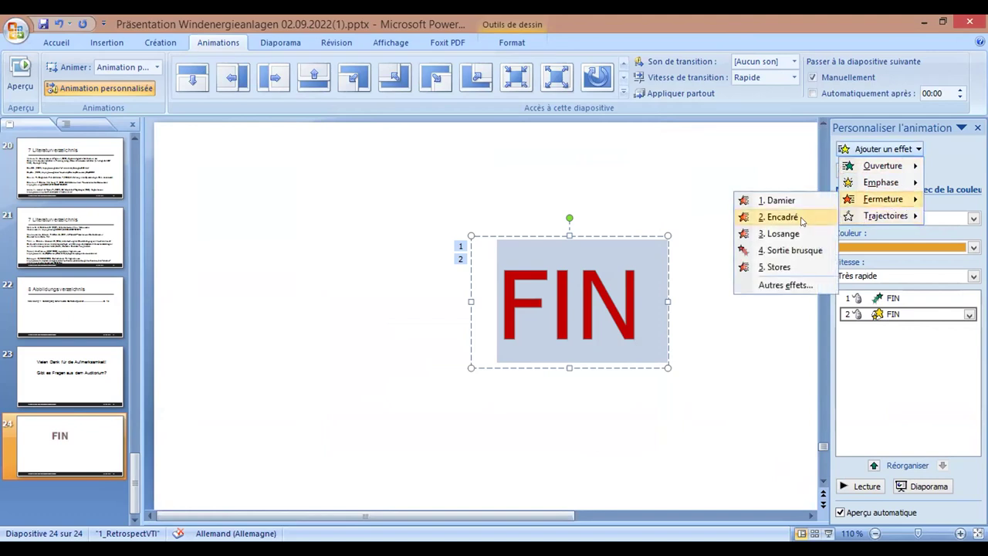
{"action": "left_click", "coordinate": [779, 285]}
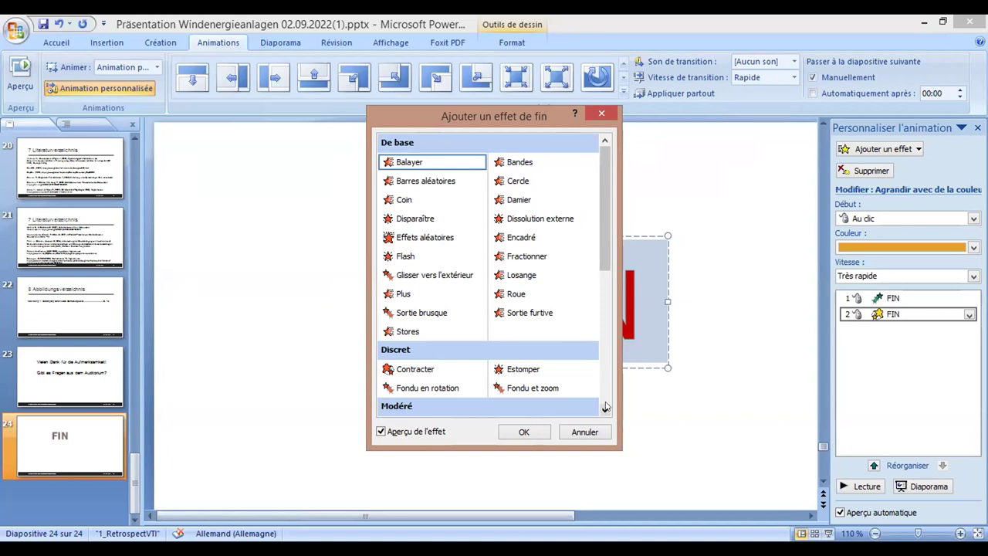
{"action": "scroll", "coordinate": [606, 407], "scroll_direction": "down", "scroll_amount": 5}
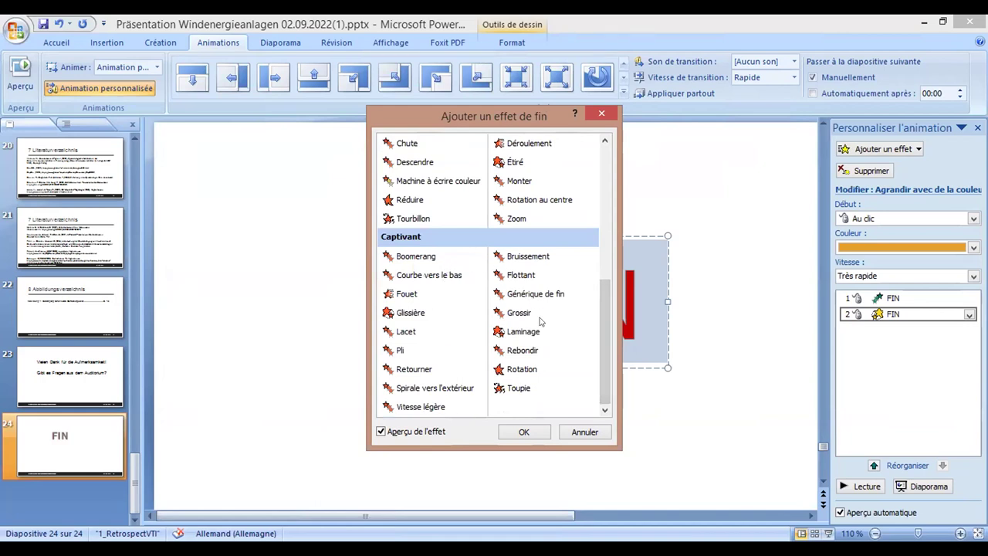
{"action": "left_click", "coordinate": [603, 141]}
{"action": "left_click", "coordinate": [604, 140]}
{"action": "left_click", "coordinate": [603, 140]}
{"action": "left_click", "coordinate": [603, 141]}
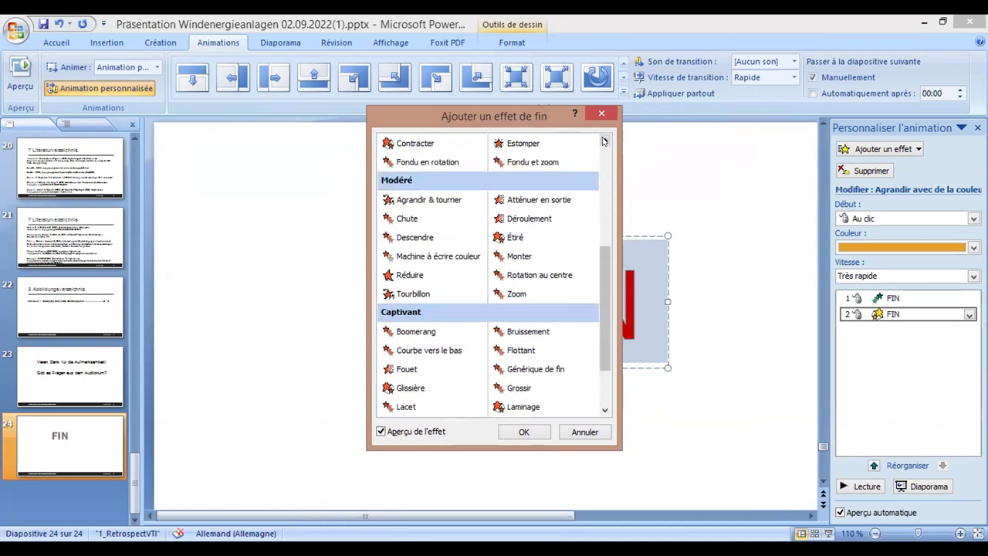
{"action": "left_click", "coordinate": [604, 140]}
{"action": "left_click", "coordinate": [604, 141]}
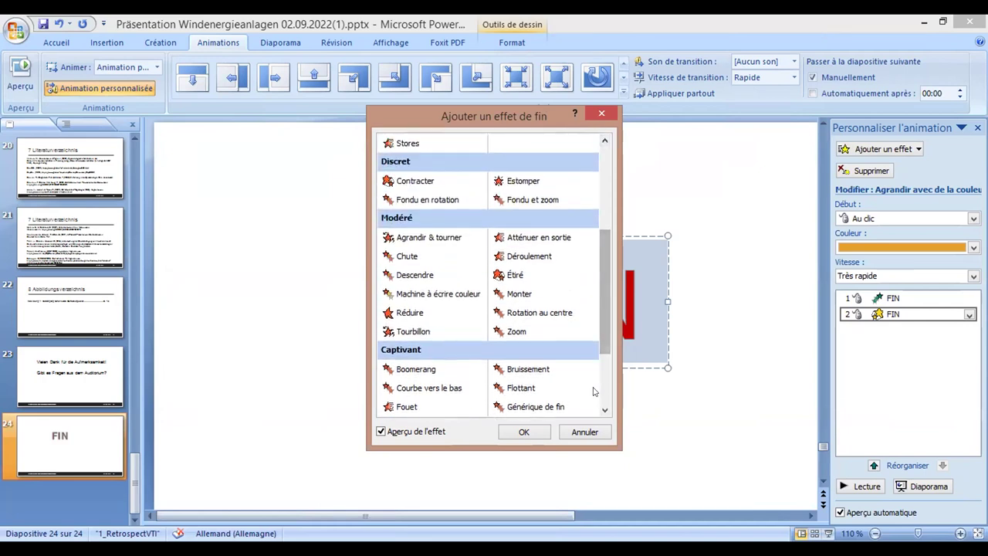
{"action": "left_click", "coordinate": [605, 410]}
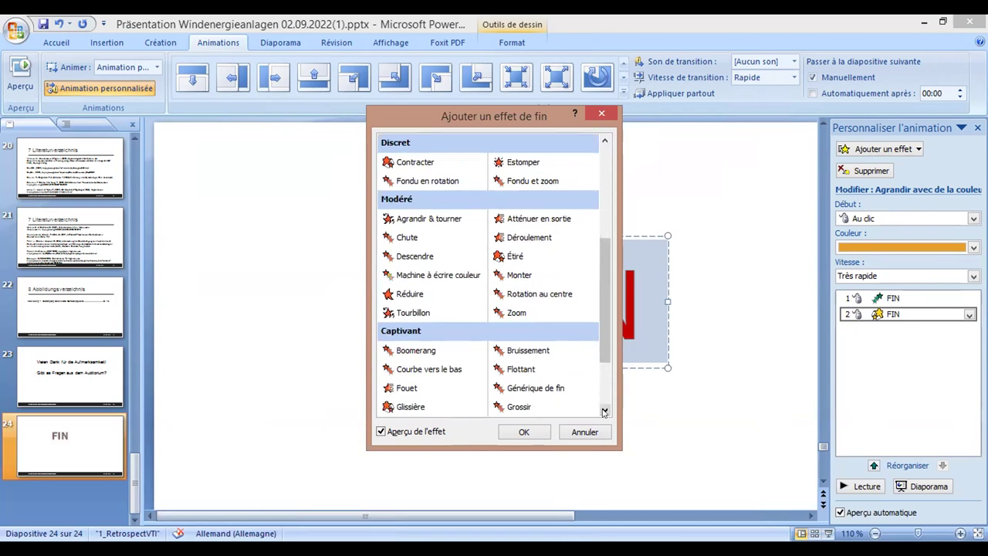
{"action": "left_click", "coordinate": [605, 410]}
{"action": "left_click", "coordinate": [525, 332]}
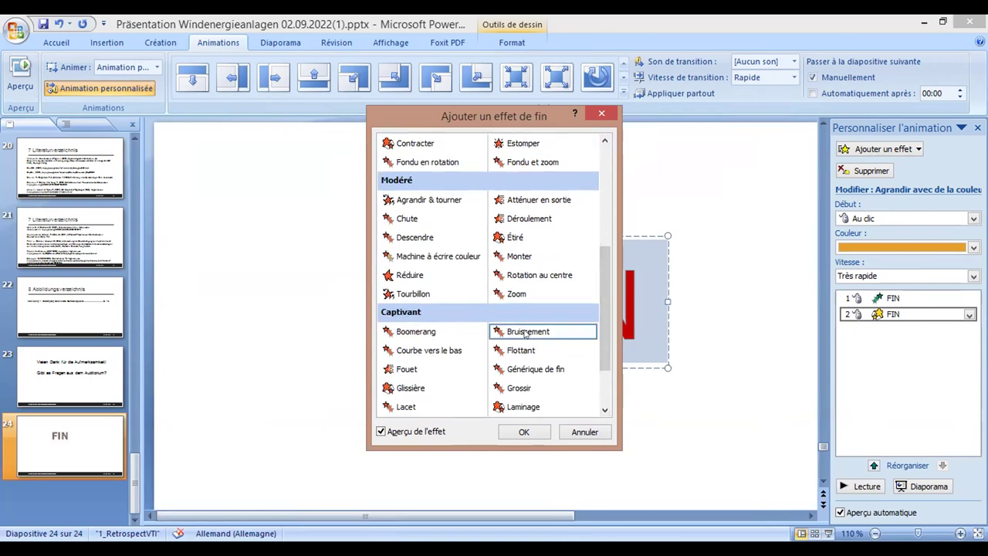
{"action": "left_click", "coordinate": [531, 430]}
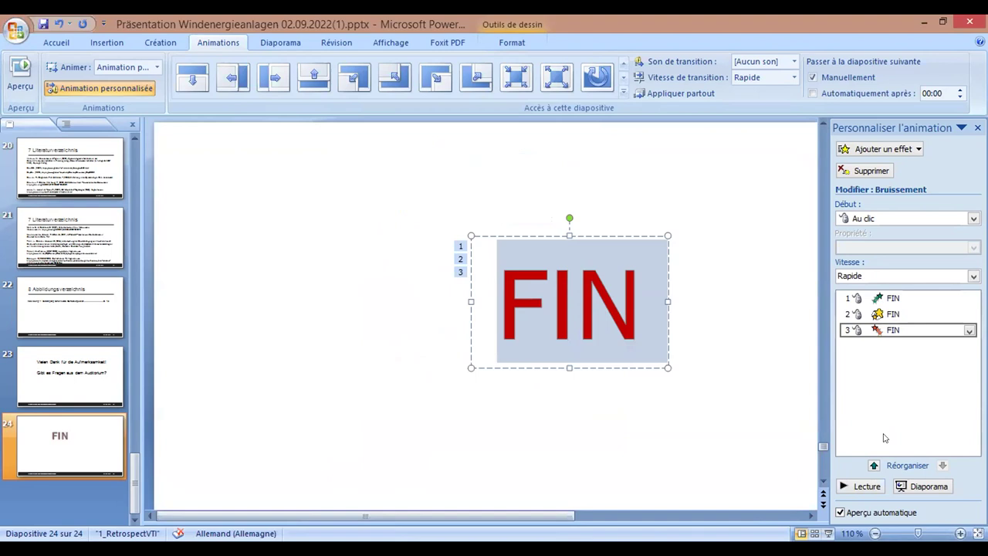
{"action": "left_click", "coordinate": [861, 486]}
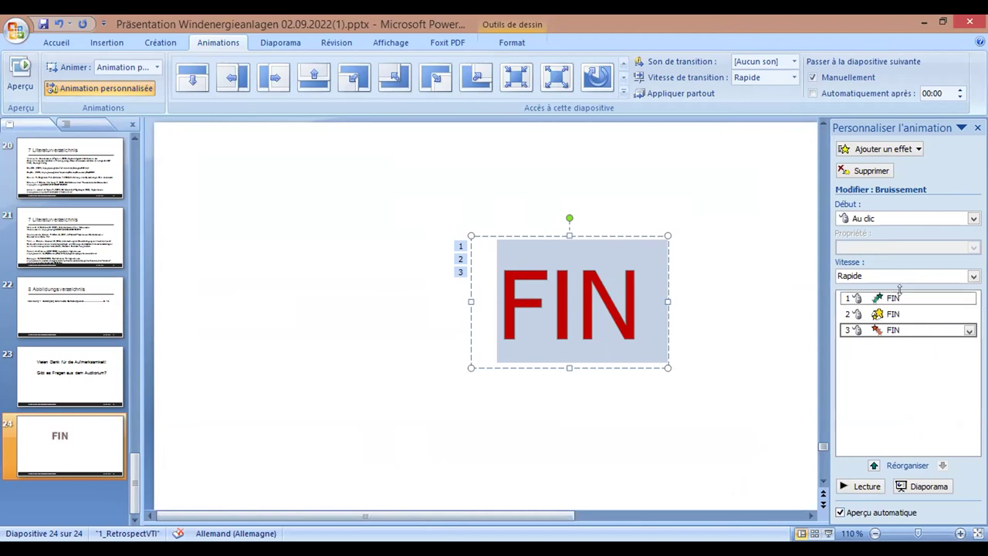
{"action": "left_click", "coordinate": [21, 67]}
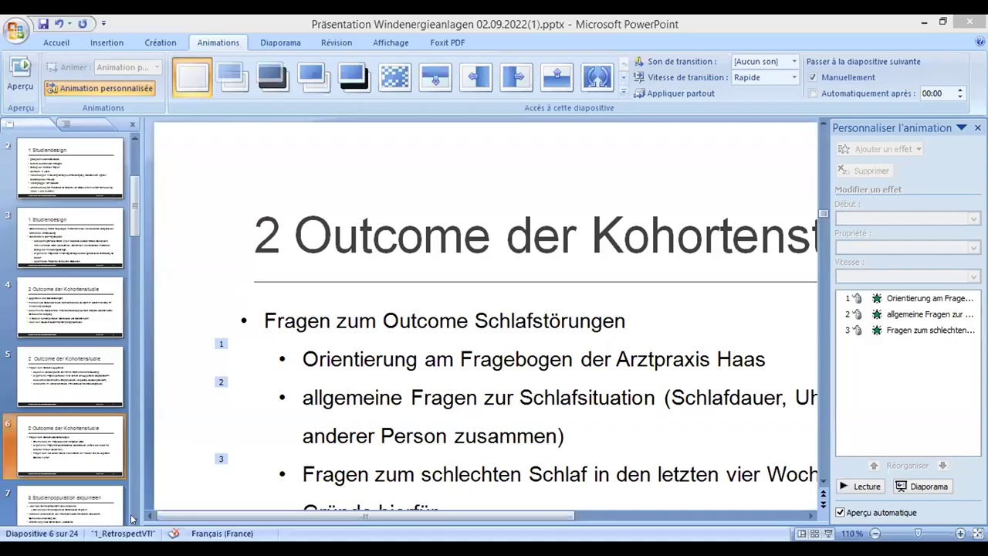
Browse the thumbnail pane down to the deck's last slides, then return to slide 3, '1 Studiendesign'.
{"action": "left_click", "coordinate": [133, 519]}
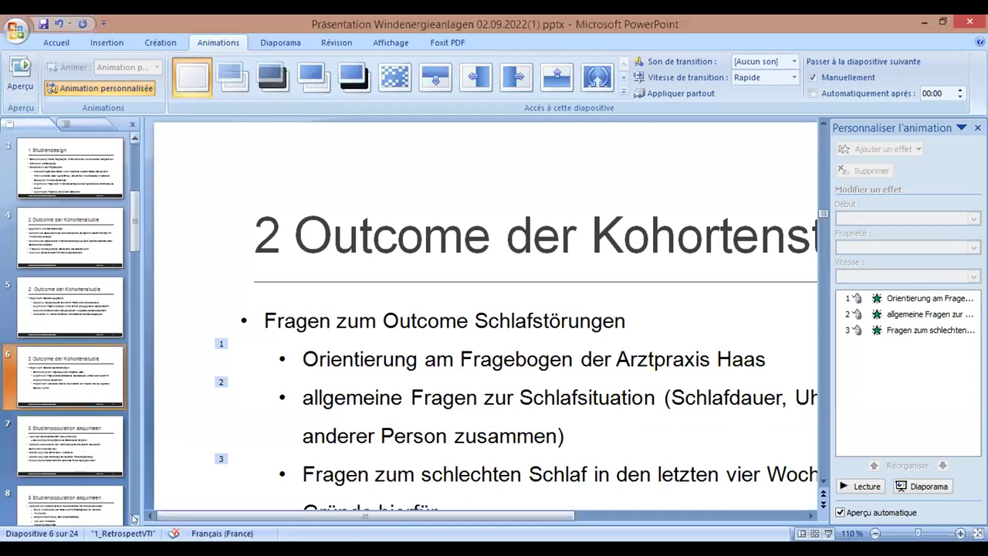
{"action": "left_click", "coordinate": [133, 518]}
{"action": "left_click", "coordinate": [133, 518]}
{"action": "left_click", "coordinate": [133, 518]}
{"action": "left_click", "coordinate": [133, 519]}
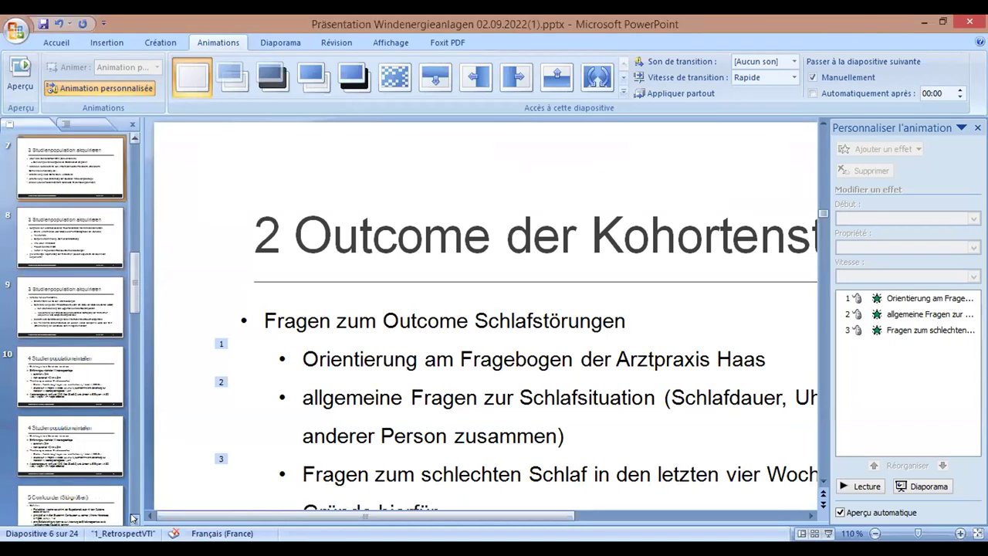
{"action": "left_click", "coordinate": [133, 519]}
{"action": "left_click", "coordinate": [133, 519]}
{"action": "left_click", "coordinate": [132, 519]}
{"action": "left_click", "coordinate": [133, 518]}
{"action": "left_click", "coordinate": [133, 519]}
{"action": "left_click", "coordinate": [133, 519]}
{"action": "left_click", "coordinate": [133, 519]}
{"action": "left_click", "coordinate": [133, 519]}
{"action": "left_click", "coordinate": [133, 519]}
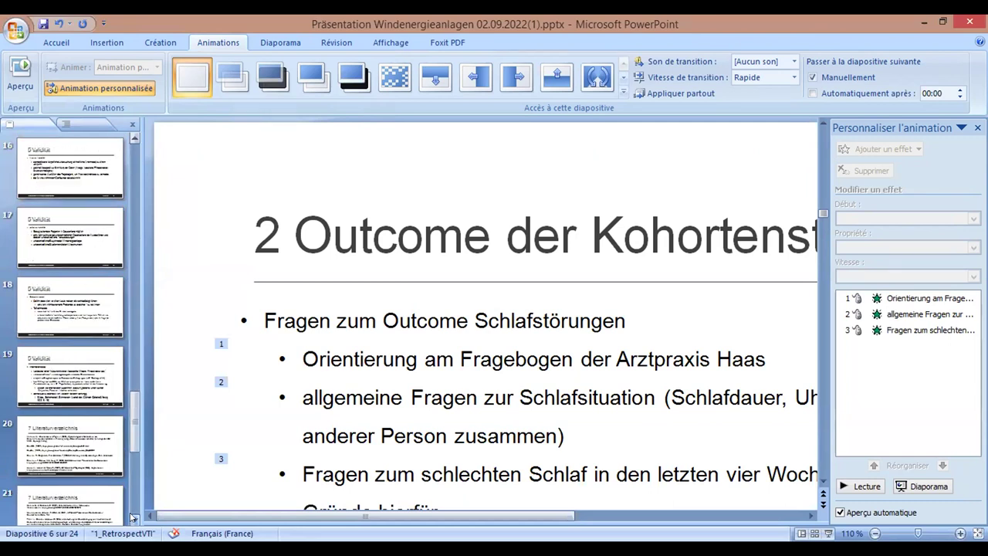
{"action": "left_click", "coordinate": [133, 519]}
{"action": "left_click", "coordinate": [132, 519]}
{"action": "left_click", "coordinate": [133, 519]}
{"action": "left_click", "coordinate": [133, 519]}
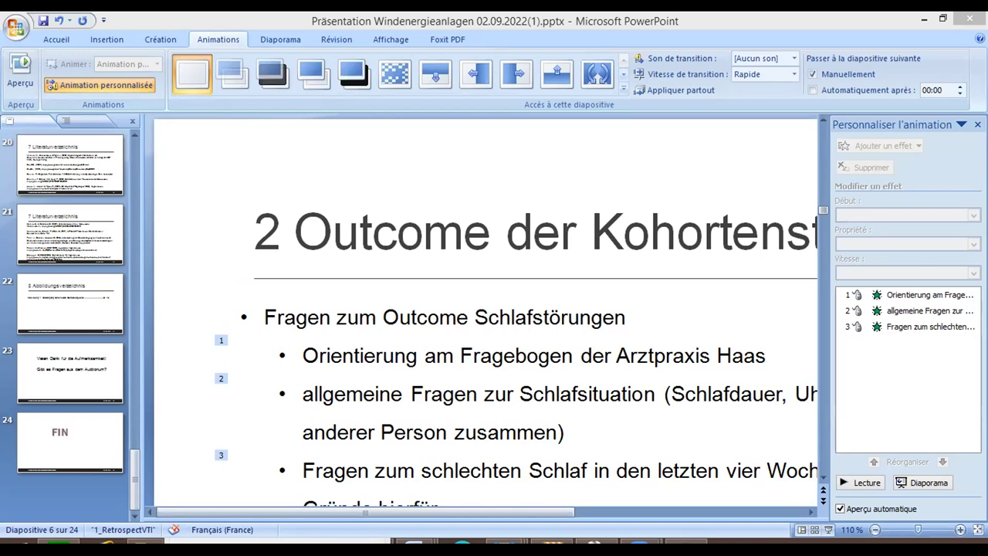
{"action": "key", "text": "Page_Up"}
{"action": "key", "text": "Page_Up"}
{"action": "key", "text": "Page_Up"}
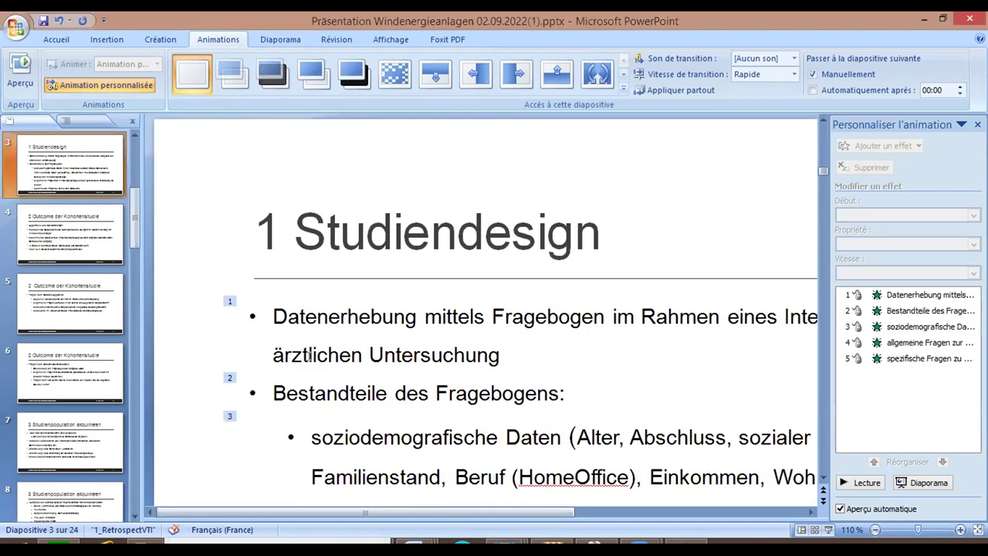
Jump to the closing slide 68, 'FIN', and check its three listed animations.
{"action": "left_click", "coordinate": [134, 476]}
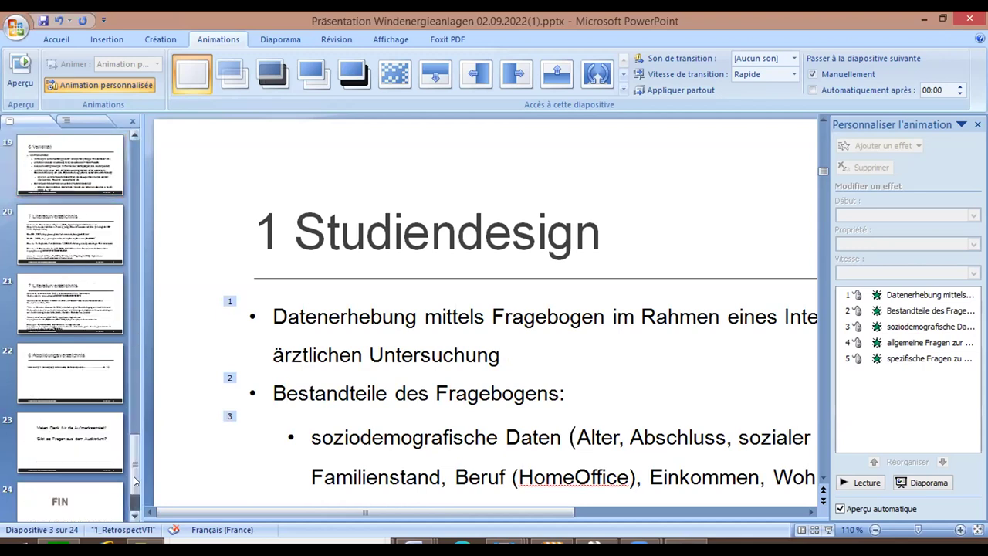
{"action": "left_click", "coordinate": [87, 491]}
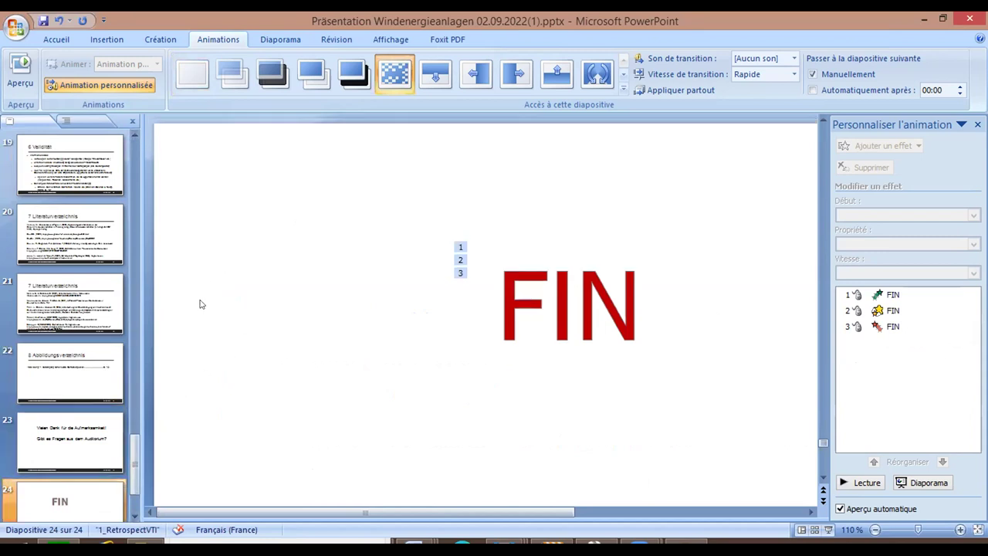
{"action": "scroll", "coordinate": [199, 303], "scroll_direction": "up", "scroll_amount": 2}
{"action": "scroll", "coordinate": [199, 303], "scroll_direction": "down", "scroll_amount": 3}
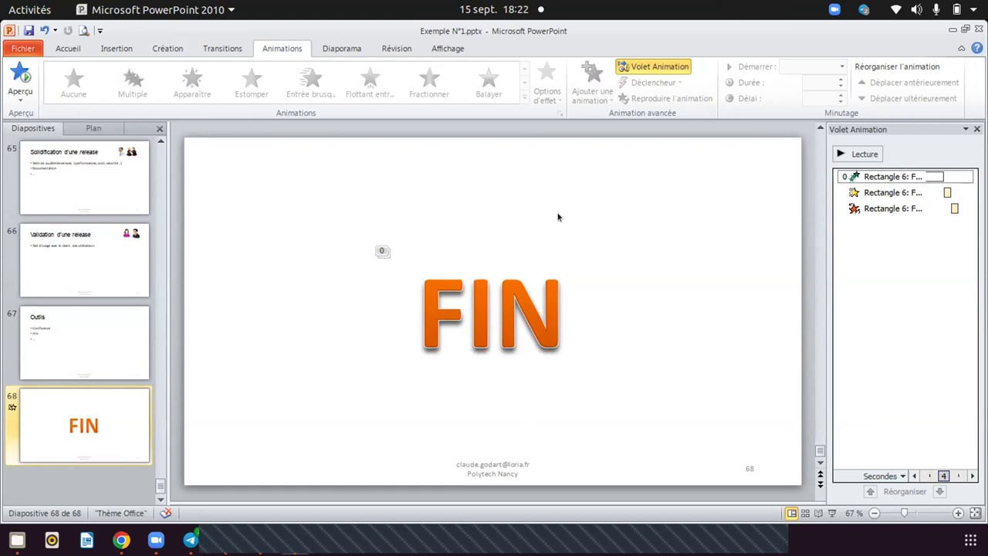
Select the orange FIN text box to review its entrance, emphasis and exit effects.
{"action": "left_click", "coordinate": [465, 312]}
{"action": "left_click", "coordinate": [548, 243]}
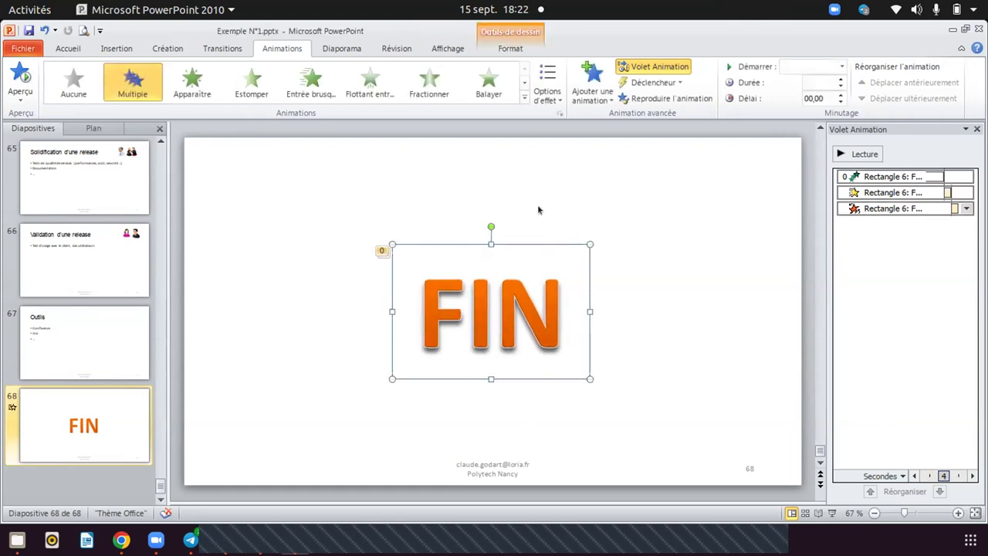
{"action": "left_click", "coordinate": [541, 239]}
{"action": "left_click", "coordinate": [496, 251]}
{"action": "left_click", "coordinate": [544, 226]}
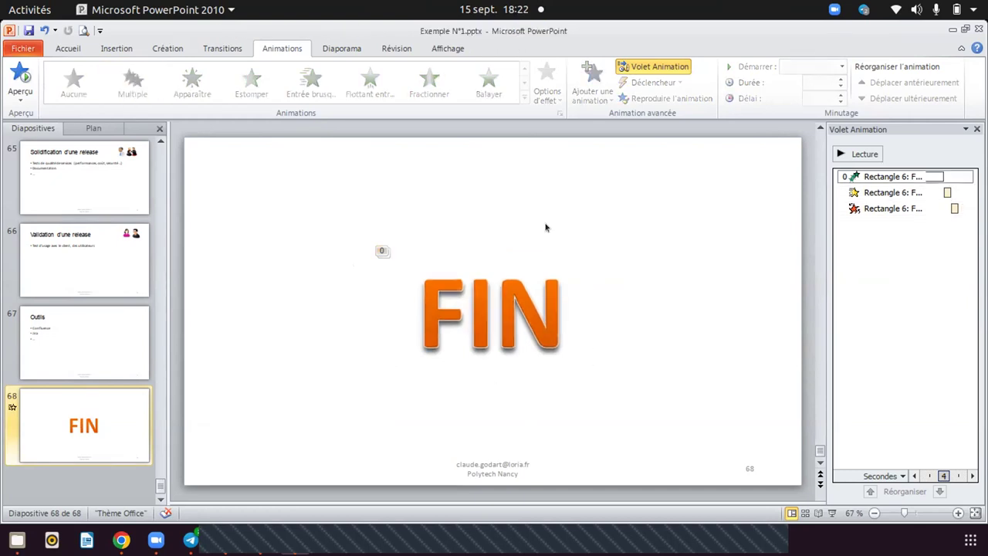
Select slide 67, the Outils slide.
{"action": "left_click", "coordinate": [90, 357]}
{"action": "key", "text": "Down"}
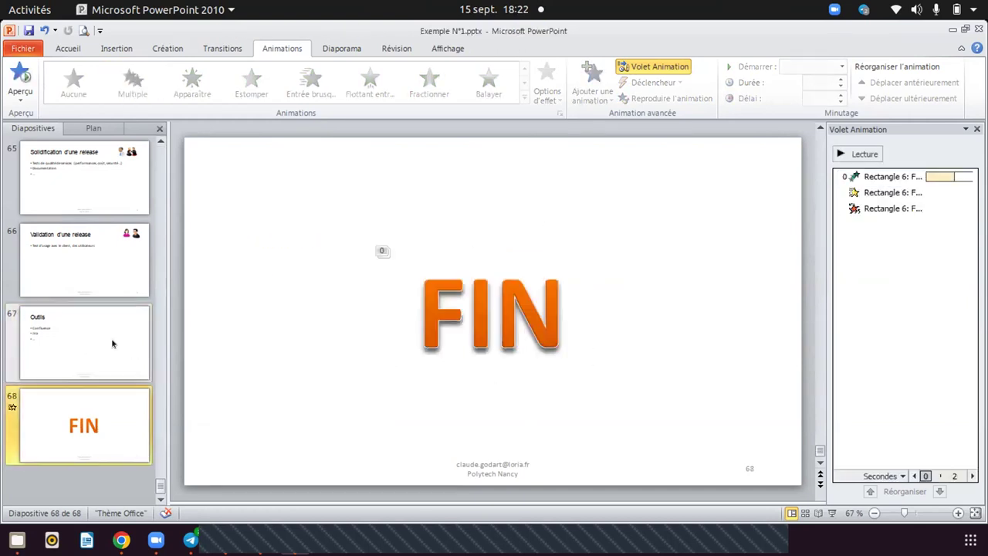
{"action": "left_click", "coordinate": [112, 339]}
Insert a new slide right after the Outils slide 67.
{"action": "right_click", "coordinate": [112, 344]}
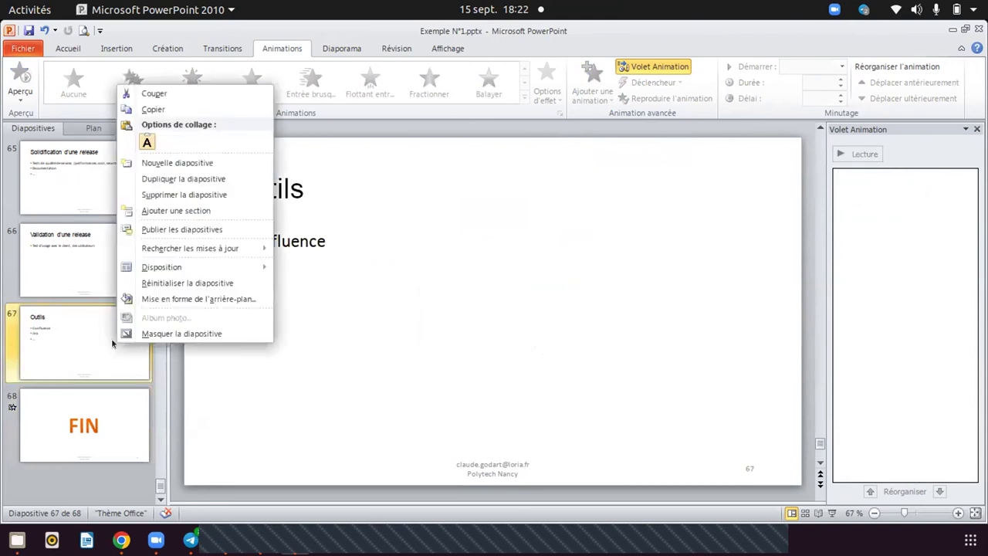
{"action": "left_click", "coordinate": [205, 162]}
{"action": "scroll", "coordinate": [88, 381], "scroll_direction": "down", "scroll_amount": 1}
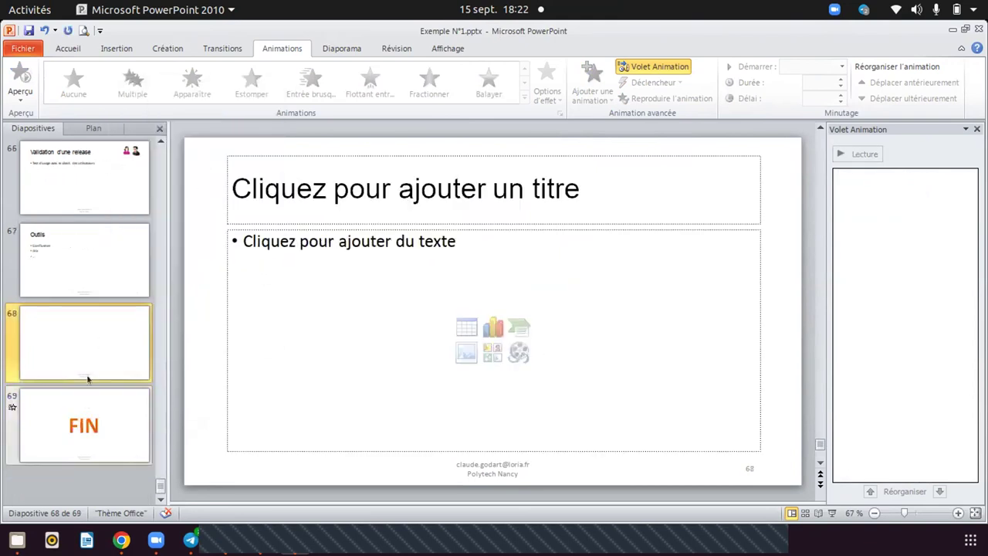
Delete the new slide's title and body placeholders, then remove the blank slide 68.
{"action": "left_click", "coordinate": [420, 154]}
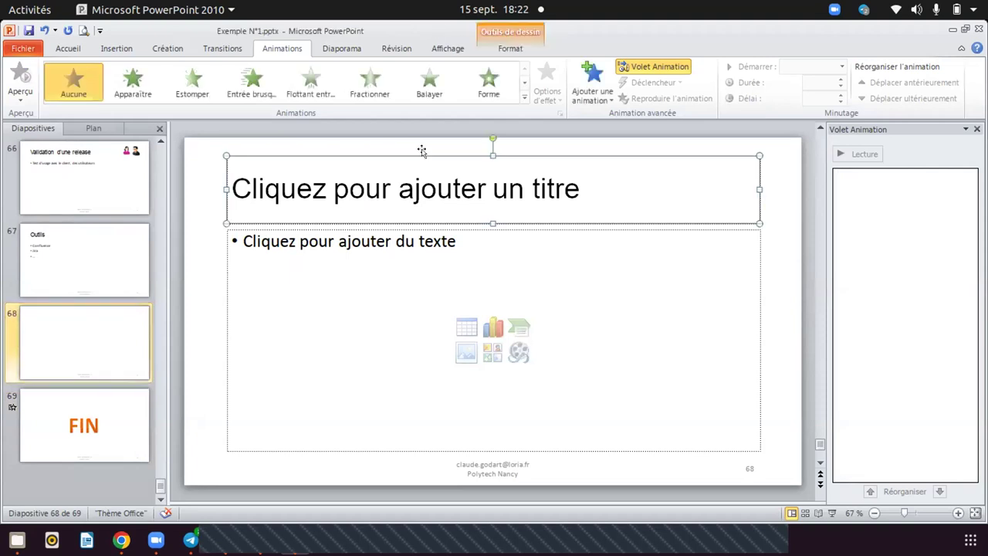
{"action": "key", "text": "Delete"}
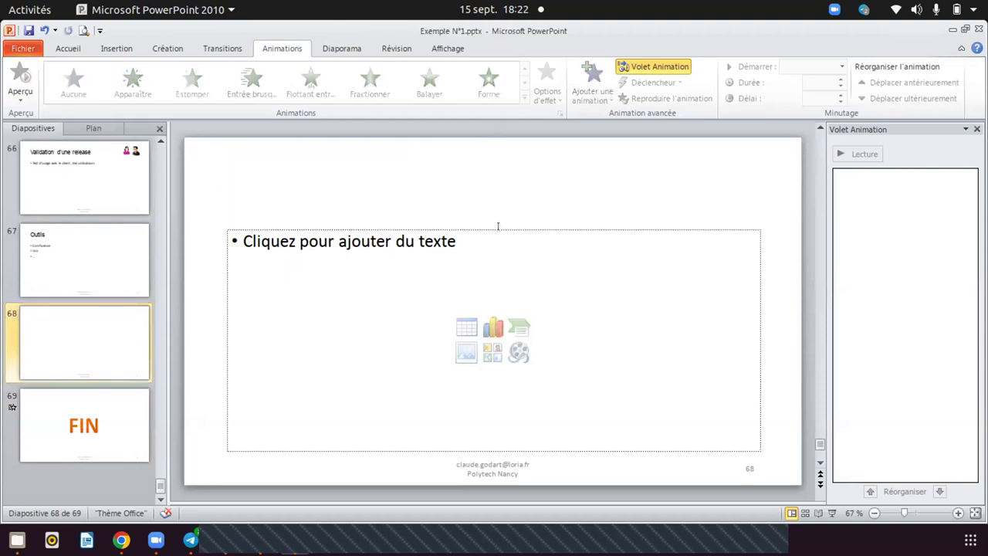
{"action": "left_click", "coordinate": [497, 229]}
{"action": "left_click", "coordinate": [517, 230]}
{"action": "key", "text": "Delete"}
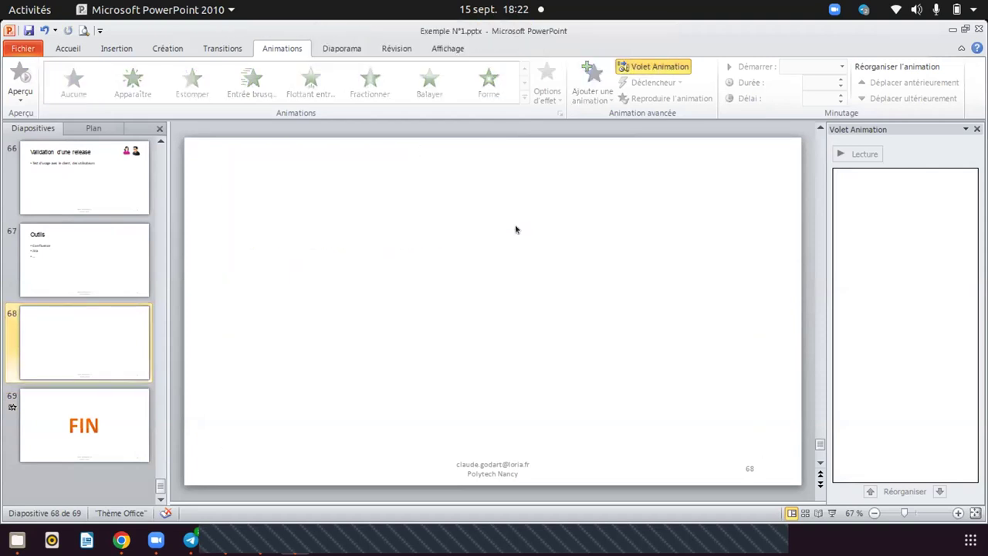
{"action": "right_click", "coordinate": [118, 312]}
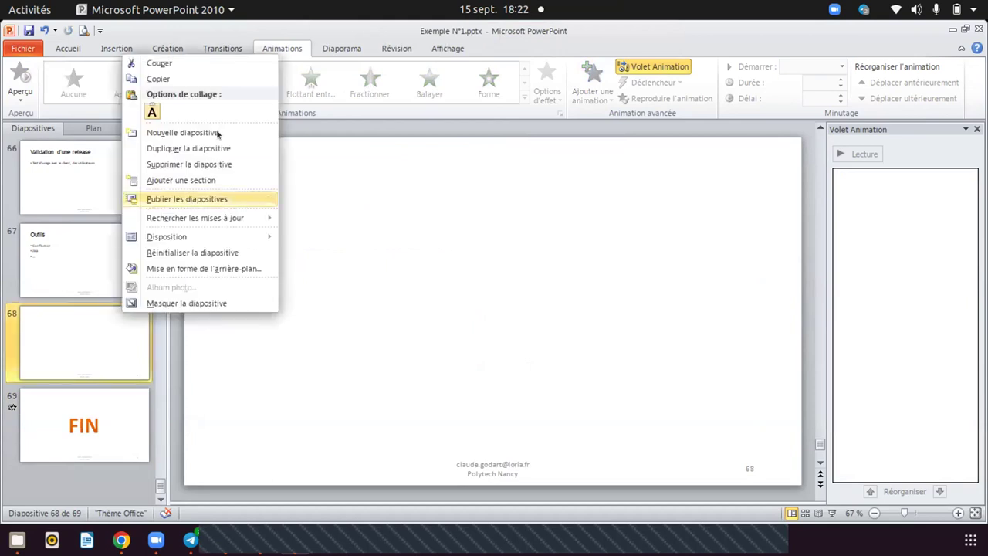
{"action": "left_click", "coordinate": [177, 163]}
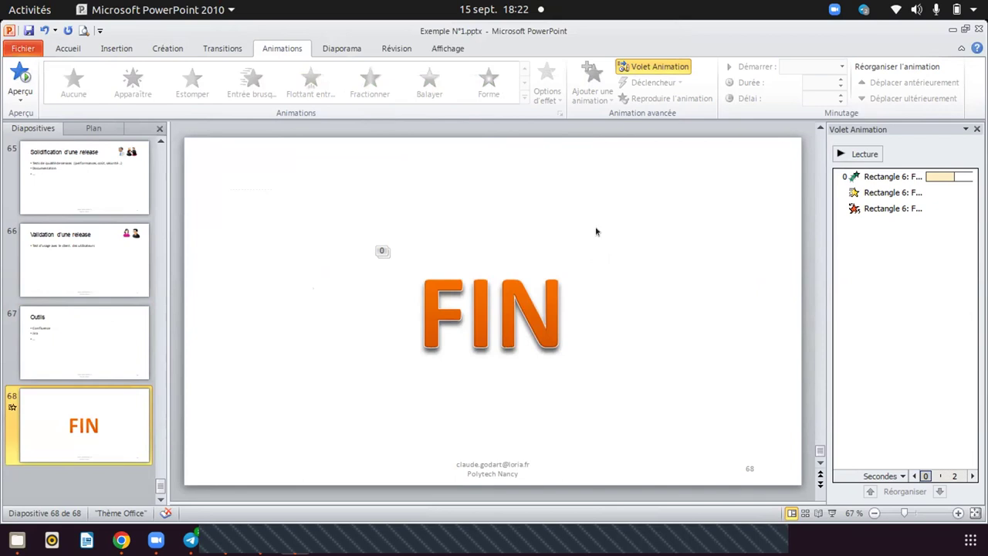
Open slide 55, Exemple, and select its story-map picture.
{"action": "scroll", "coordinate": [132, 221], "scroll_direction": "up", "scroll_amount": 5}
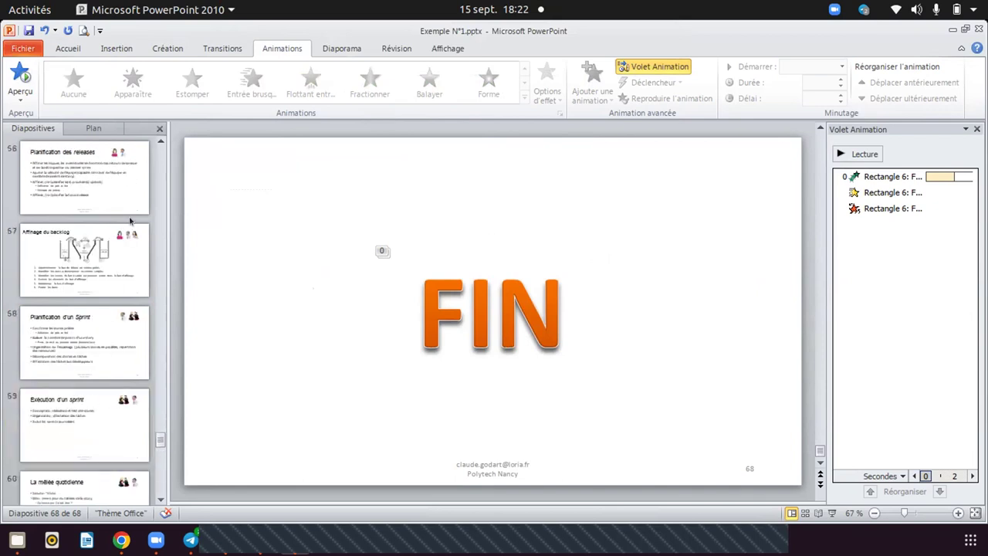
{"action": "scroll", "coordinate": [131, 222], "scroll_direction": "up", "scroll_amount": 2}
{"action": "left_click", "coordinate": [101, 331]}
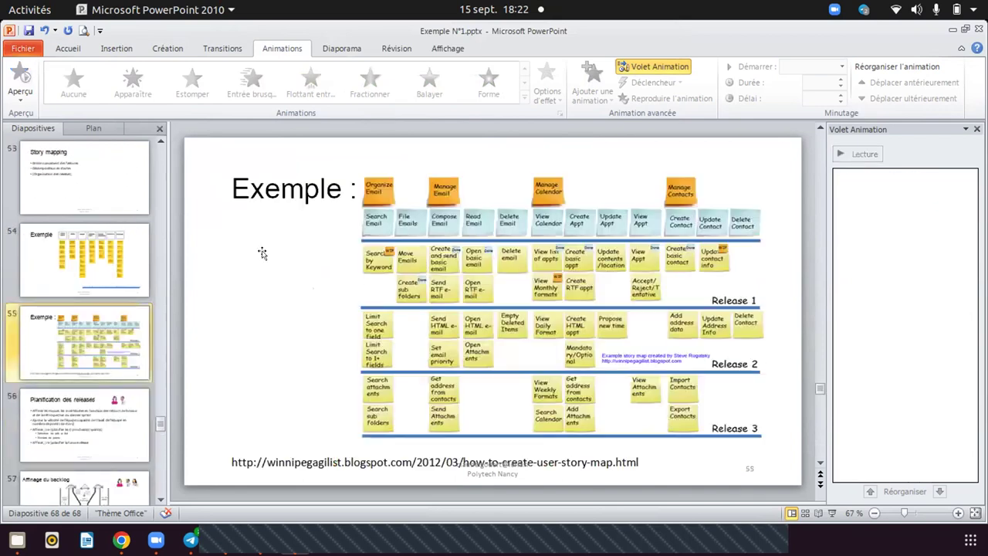
{"action": "left_click", "coordinate": [495, 226]}
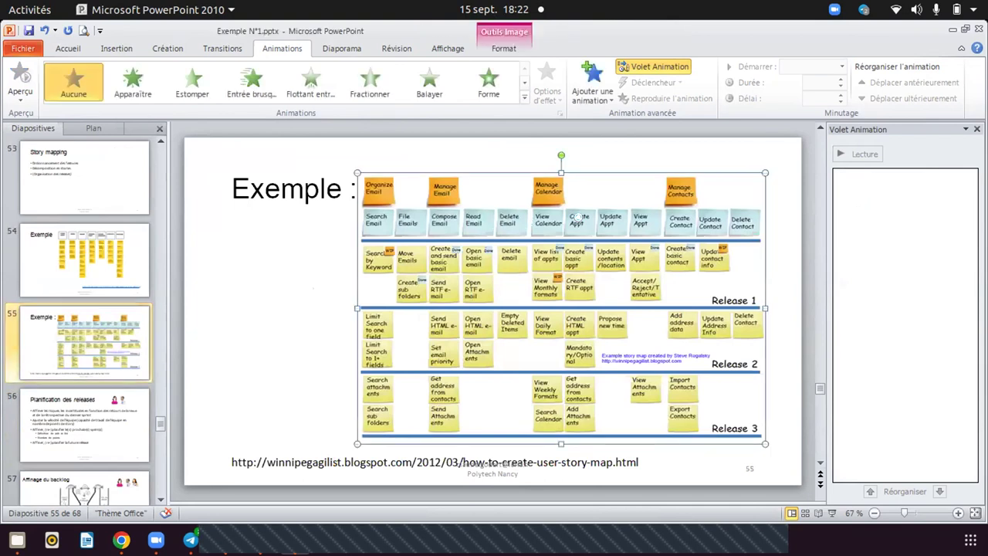
{"action": "left_click", "coordinate": [107, 356]}
{"action": "scroll", "coordinate": [107, 357], "scroll_direction": "down", "scroll_amount": 7}
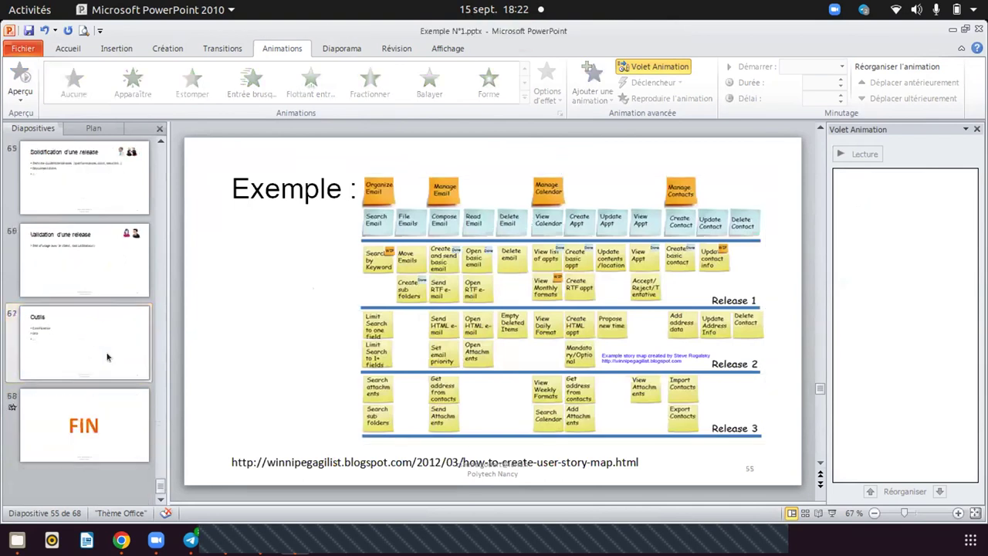
{"action": "scroll", "coordinate": [529, 248], "scroll_direction": "up", "scroll_amount": 2}
{"action": "left_click", "coordinate": [112, 323]}
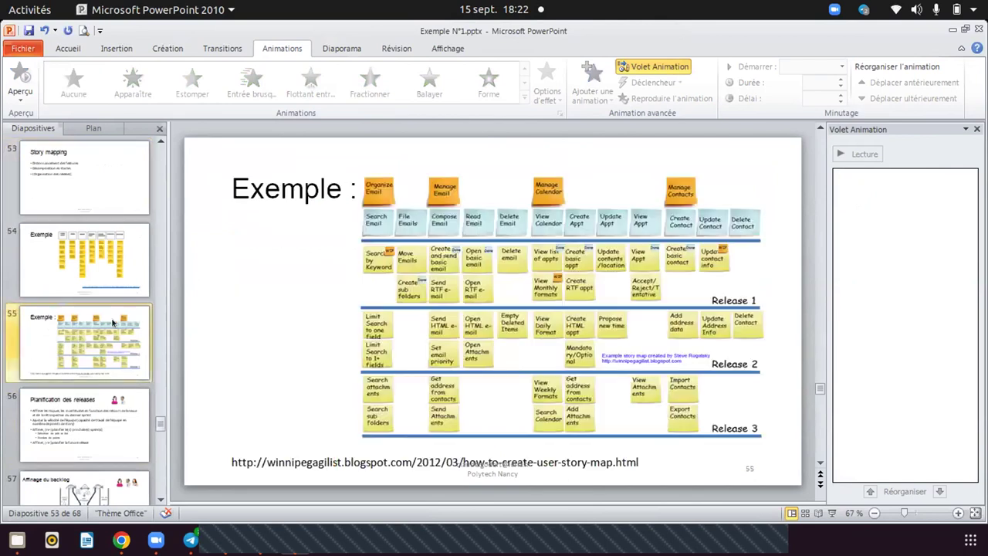
{"action": "left_click", "coordinate": [518, 229]}
{"action": "left_click", "coordinate": [322, 209]}
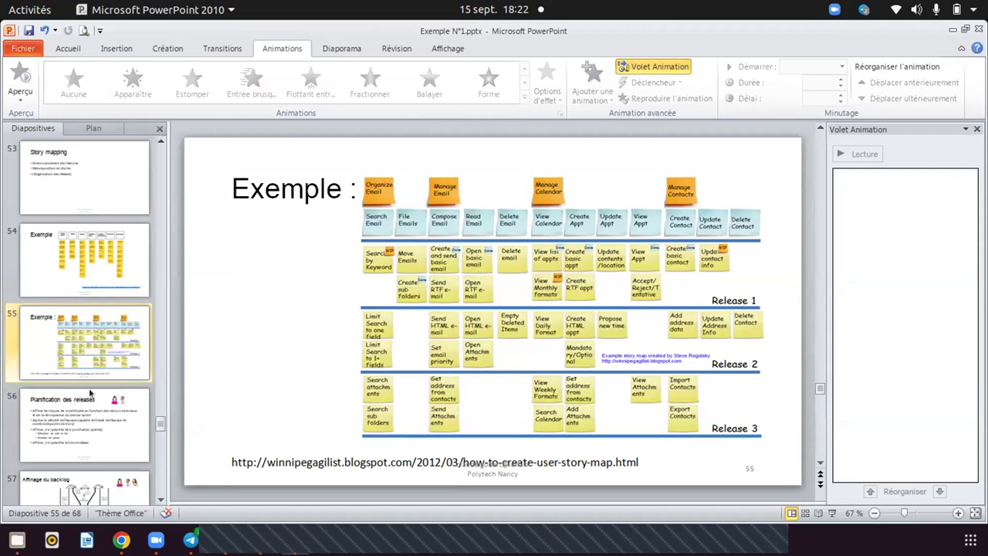
{"action": "scroll", "coordinate": [90, 393], "scroll_direction": "down", "scroll_amount": 5}
{"action": "scroll", "coordinate": [89, 394], "scroll_direction": "down", "scroll_amount": 4}
Paste the story-map picture onto the FIN slide 68, then return to slide 55.
{"action": "left_click", "coordinate": [83, 442]}
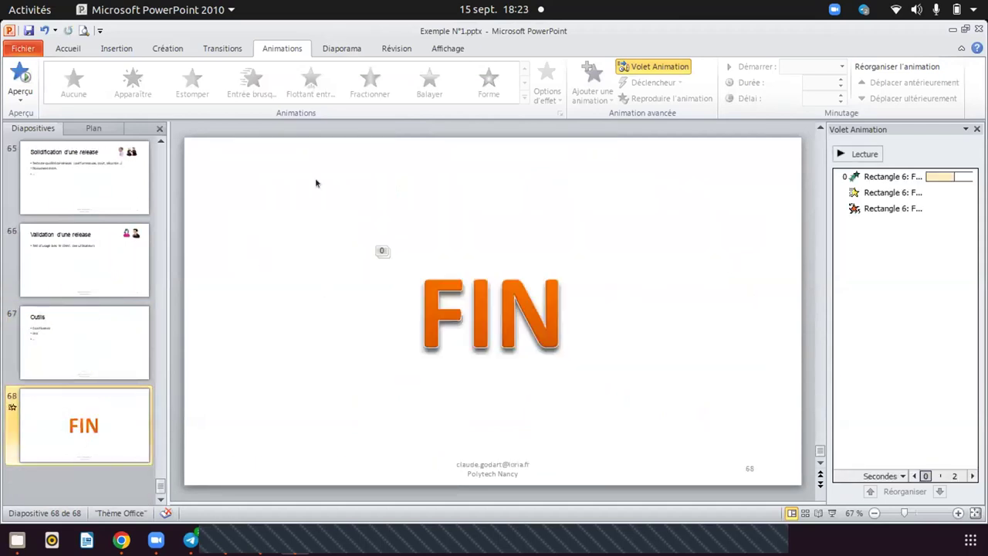
{"action": "key", "text": "ctrl+v"}
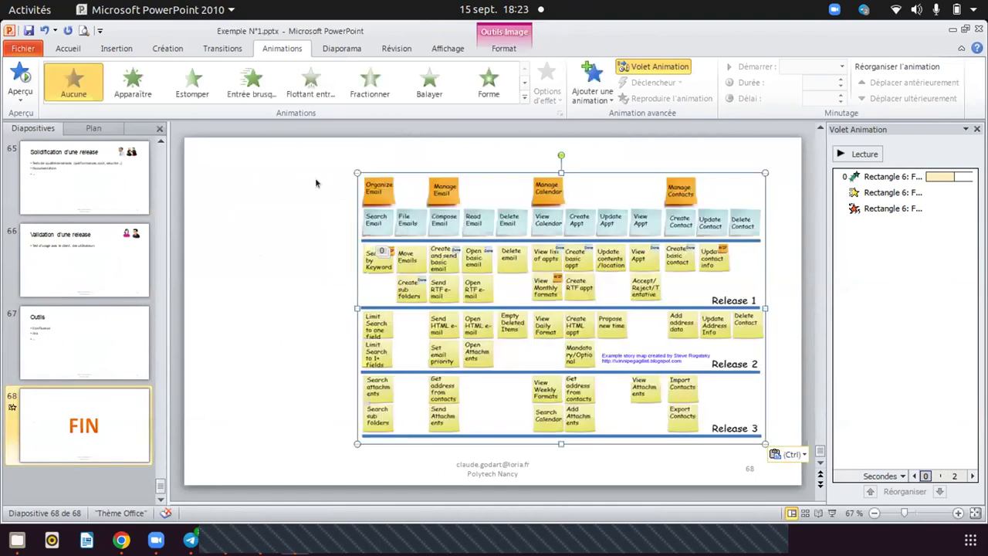
{"action": "scroll", "coordinate": [77, 270], "scroll_direction": "up", "scroll_amount": 4}
{"action": "scroll", "coordinate": [85, 293], "scroll_direction": "up", "scroll_amount": 4}
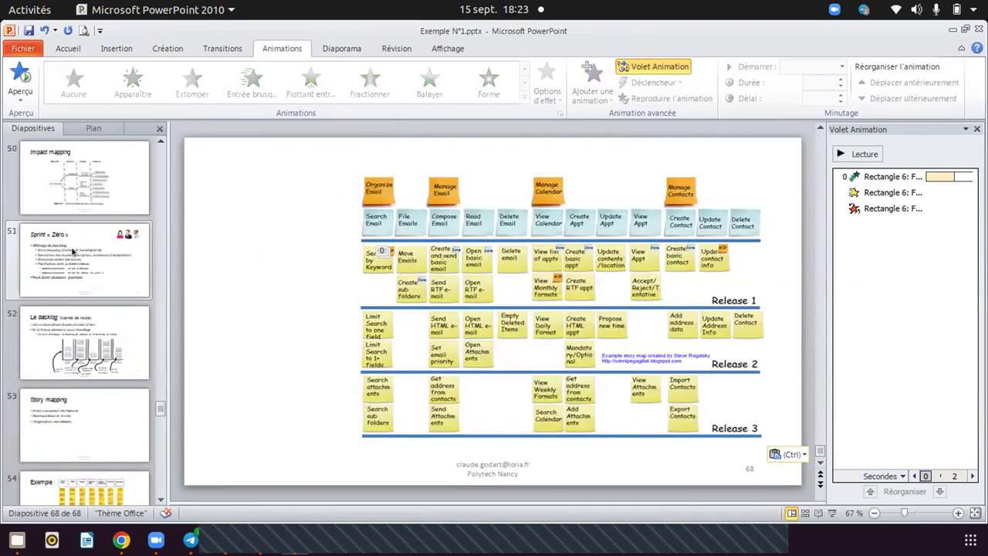
{"action": "scroll", "coordinate": [92, 309], "scroll_direction": "up", "scroll_amount": 4}
{"action": "left_click", "coordinate": [98, 312]}
Select the 'Exemple :' title box on slide 55, then go to slide 68.
{"action": "left_click", "coordinate": [318, 196]}
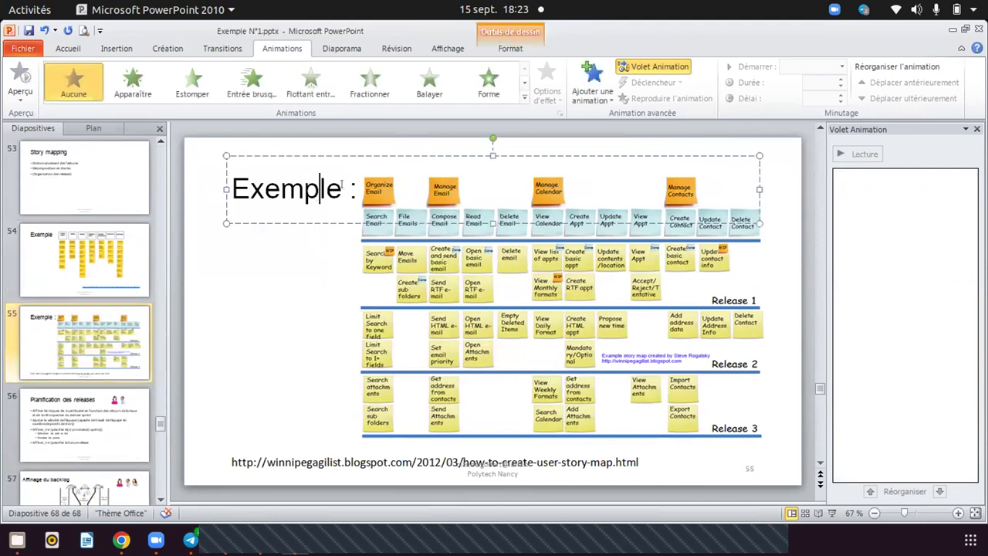
{"action": "left_click", "coordinate": [351, 159]}
{"action": "scroll", "coordinate": [109, 389], "scroll_direction": "down", "scroll_amount": 5}
{"action": "scroll", "coordinate": [109, 390], "scroll_direction": "down", "scroll_amount": 5}
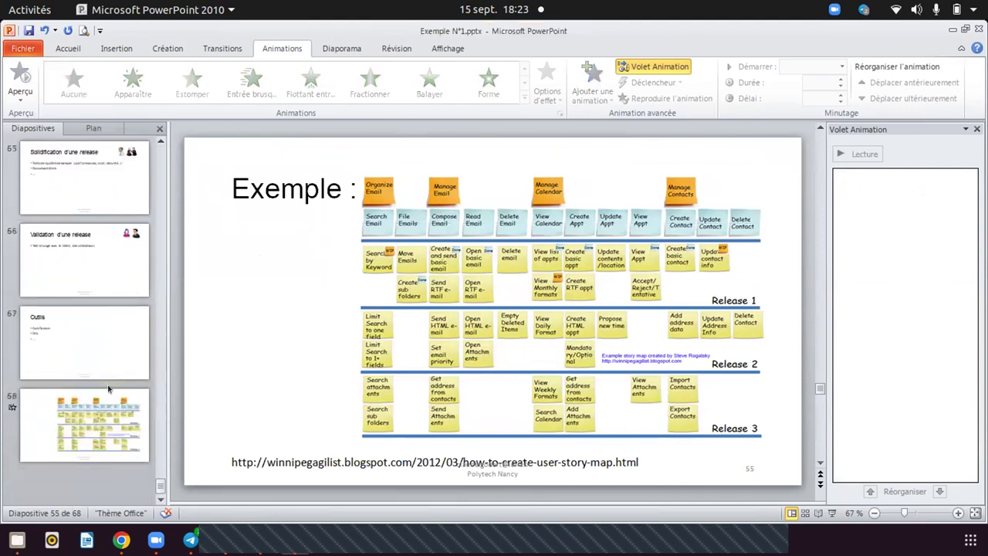
{"action": "left_click", "coordinate": [87, 405]}
Paste the 'Exemple :' title at the top of slide 68 with the story-map picture beneath it.
{"action": "left_click", "coordinate": [444, 245]}
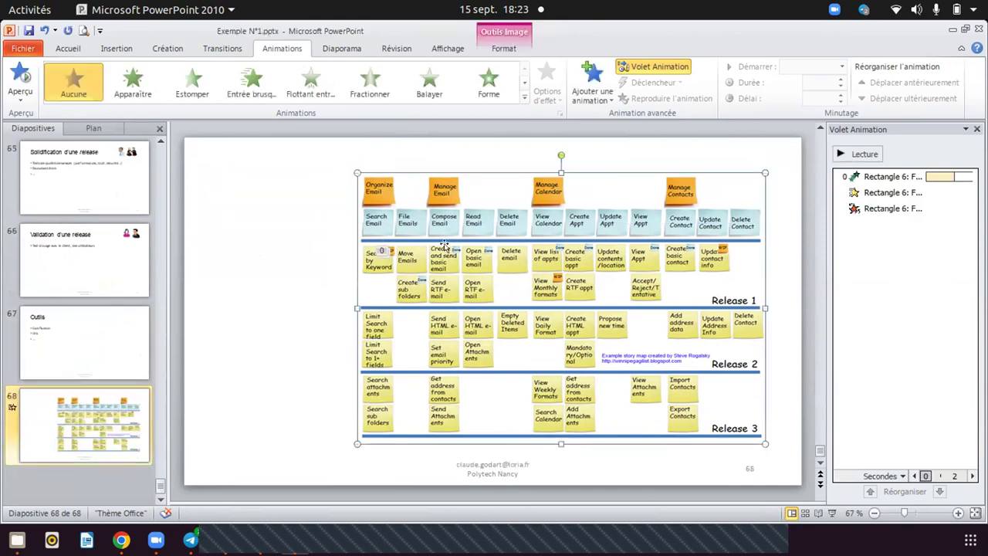
{"action": "left_click_drag", "start_coordinate": [502, 174], "coordinate": [486, 334]}
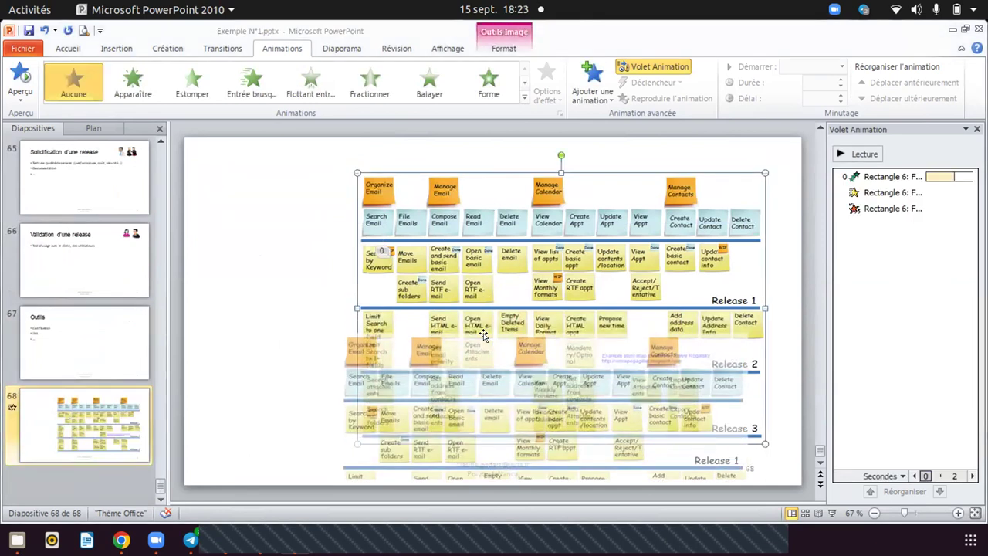
{"action": "left_click", "coordinate": [298, 182]}
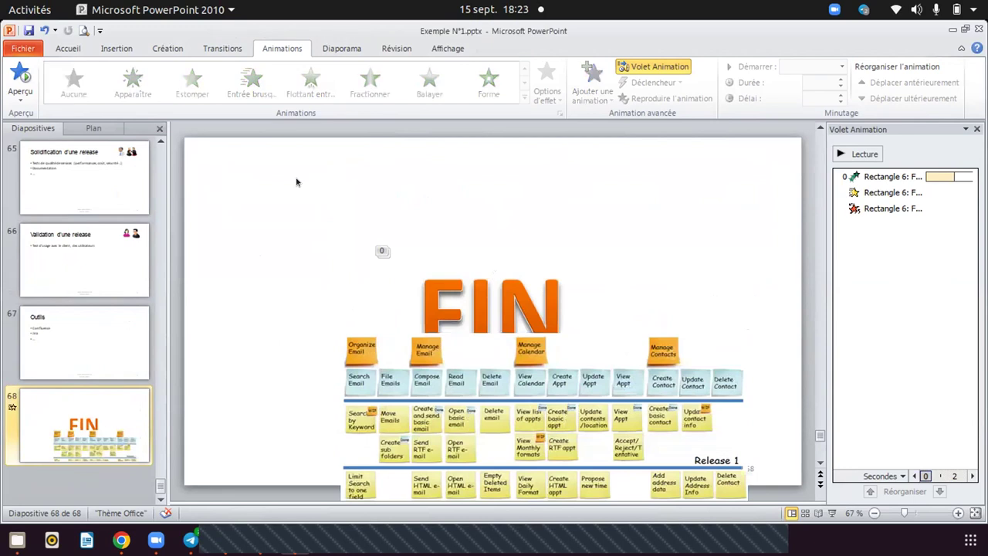
{"action": "key", "text": "ctrl+v"}
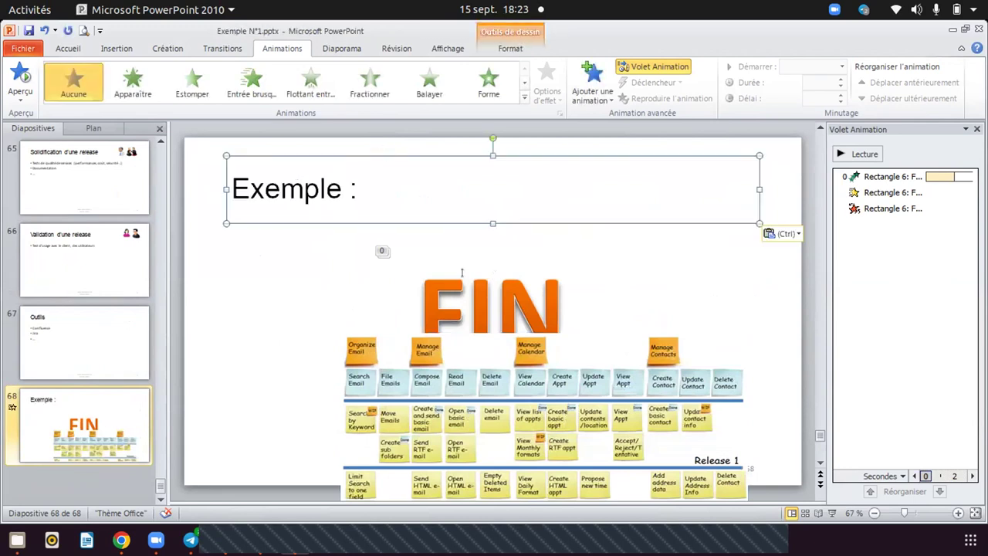
{"action": "left_click", "coordinate": [478, 403]}
{"action": "left_click_drag", "start_coordinate": [520, 337], "coordinate": [494, 194]}
{"action": "left_click", "coordinate": [767, 314]}
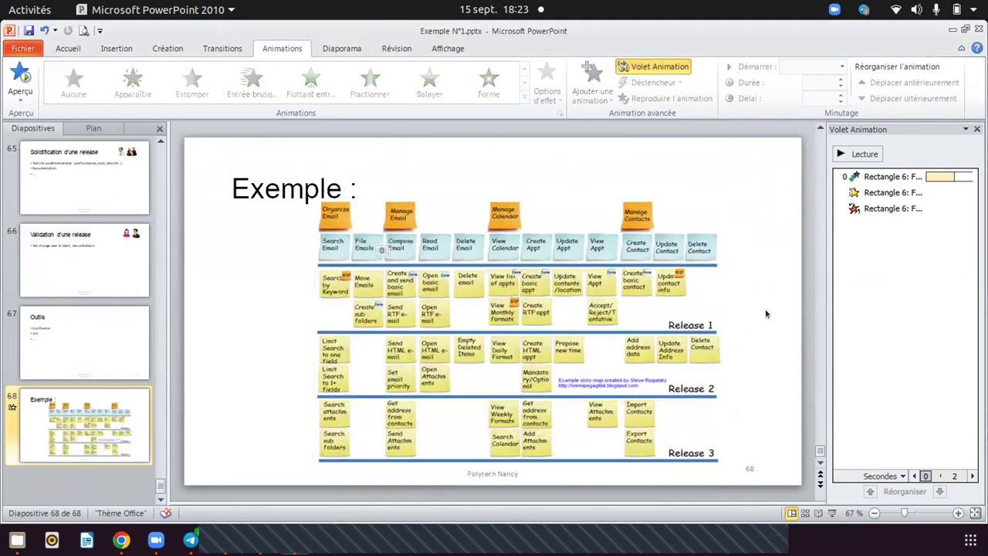
{"action": "left_click", "coordinate": [511, 241]}
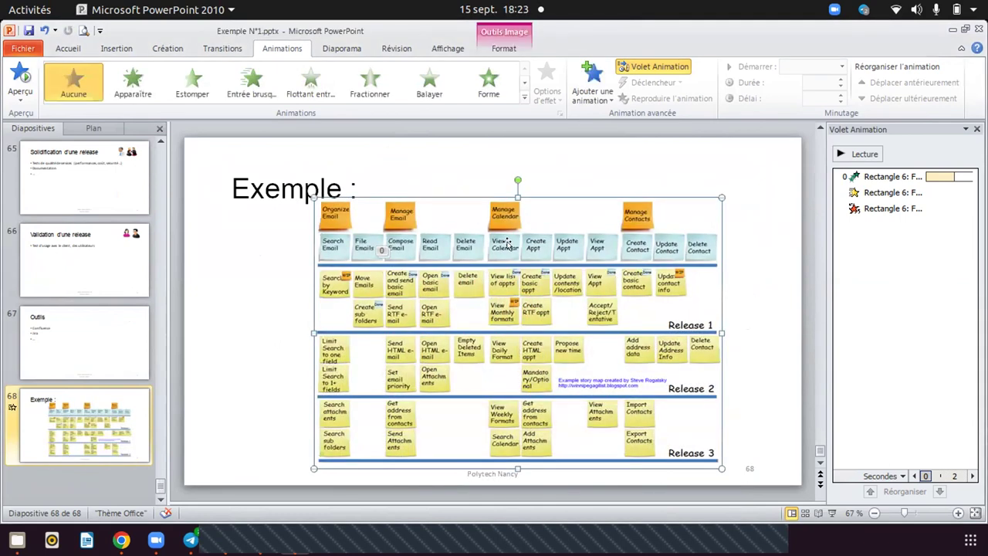
{"action": "left_click", "coordinate": [760, 278]}
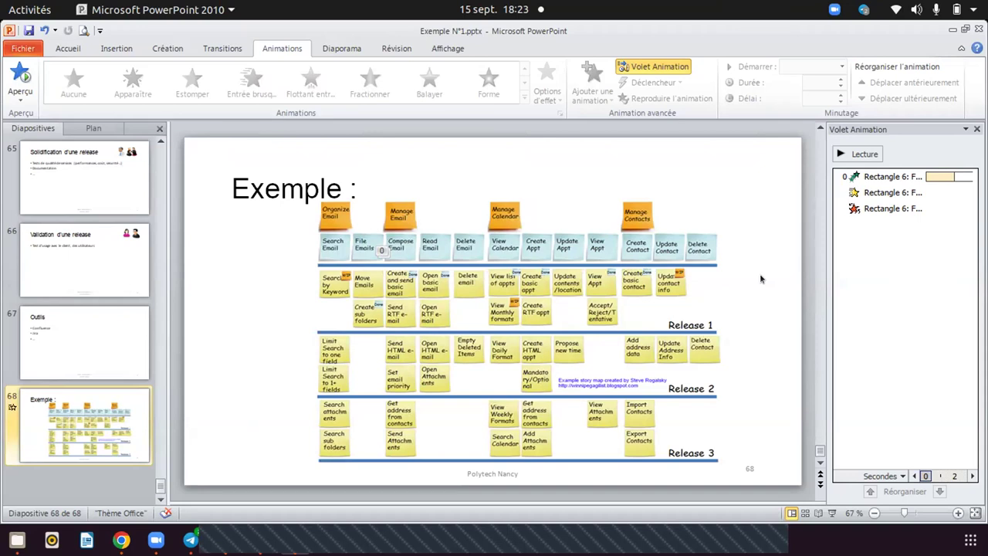
{"action": "left_click", "coordinate": [643, 259]}
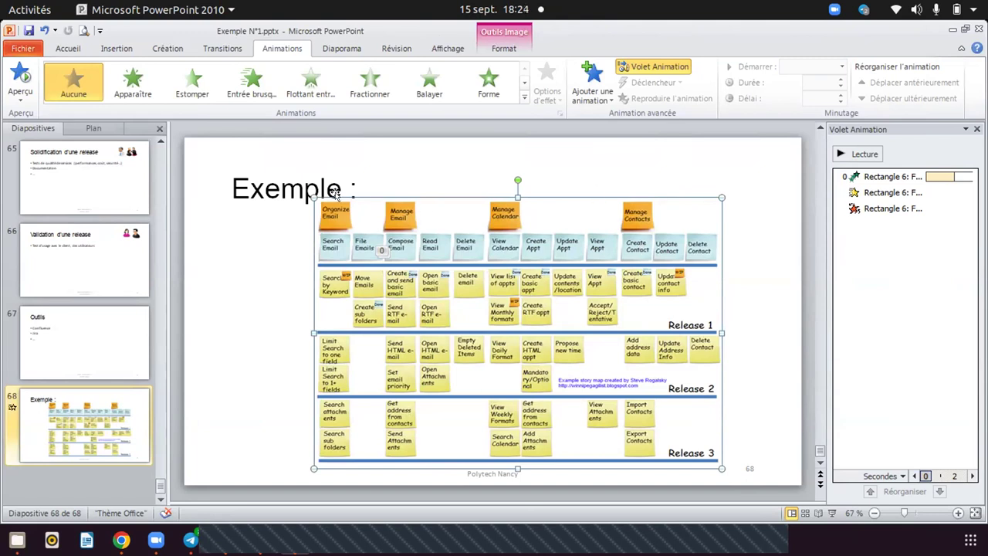
{"action": "left_click", "coordinate": [267, 187]}
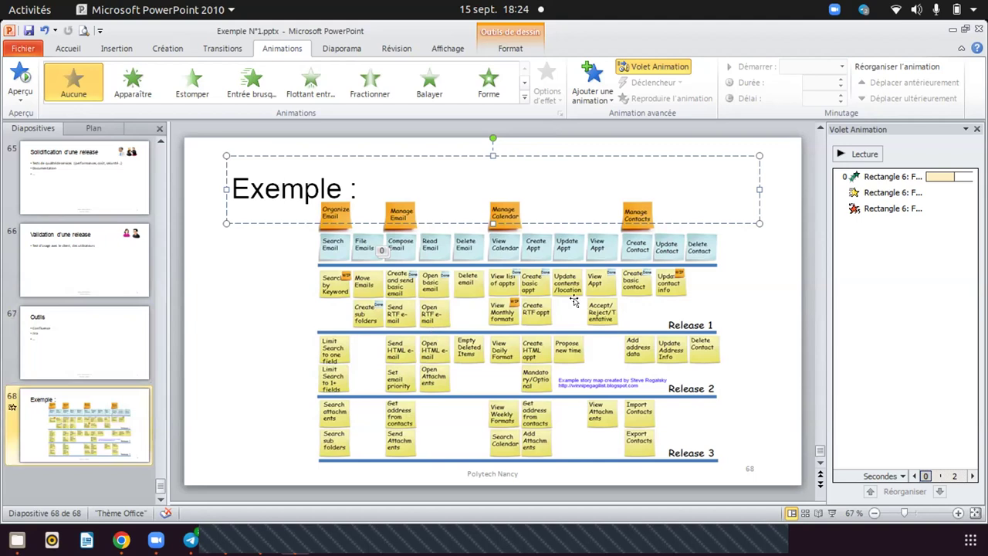
{"action": "left_click", "coordinate": [463, 156]}
{"action": "right_click", "coordinate": [397, 154]}
{"action": "key", "text": "Escape"}
Apply the Ouverture > Roue effect to the 'Exemple :' title, switching selection between title and picture.
{"action": "left_click", "coordinate": [524, 103]}
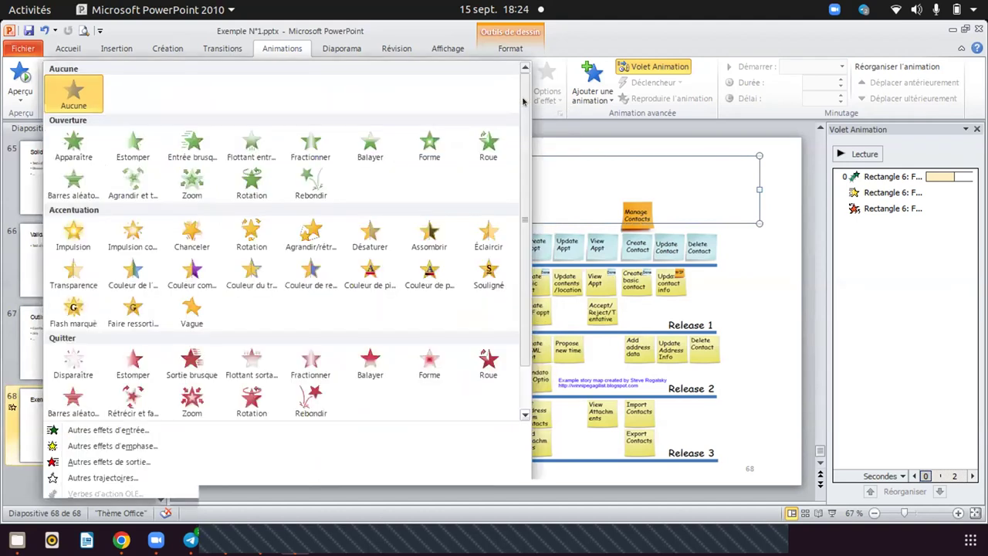
{"action": "left_click", "coordinate": [488, 145]}
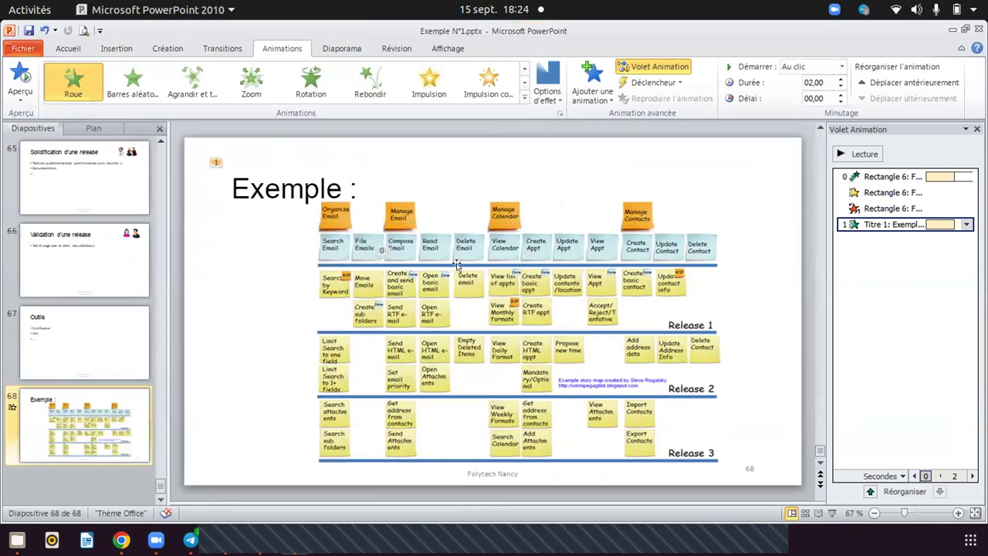
{"action": "left_click", "coordinate": [286, 191]}
{"action": "key", "text": "Tab"}
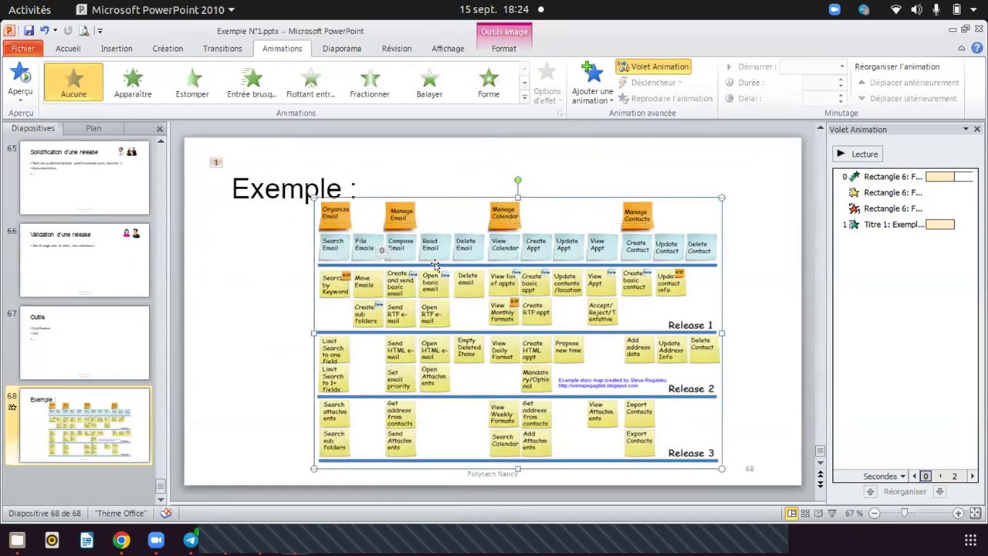
{"action": "left_click", "coordinate": [309, 174]}
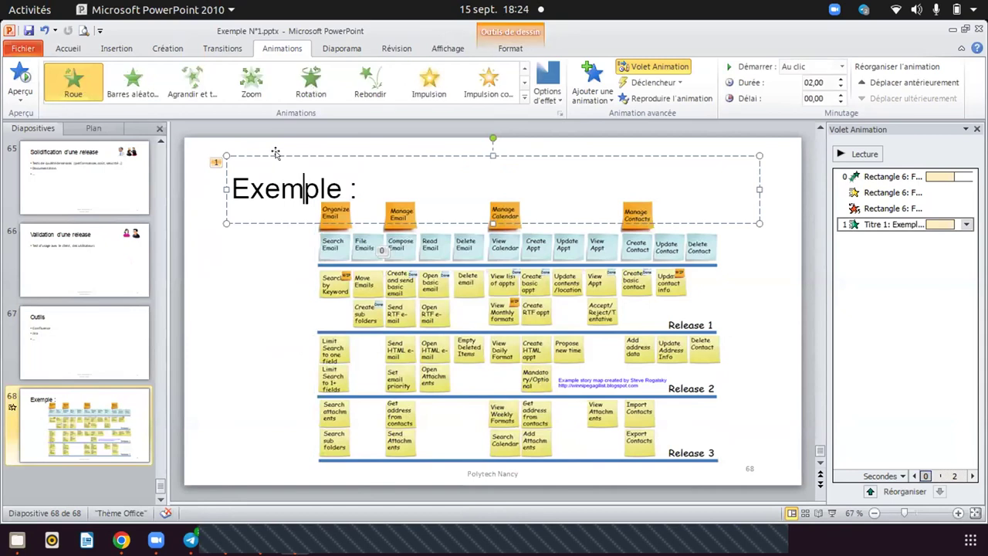
{"action": "left_click", "coordinate": [471, 313]}
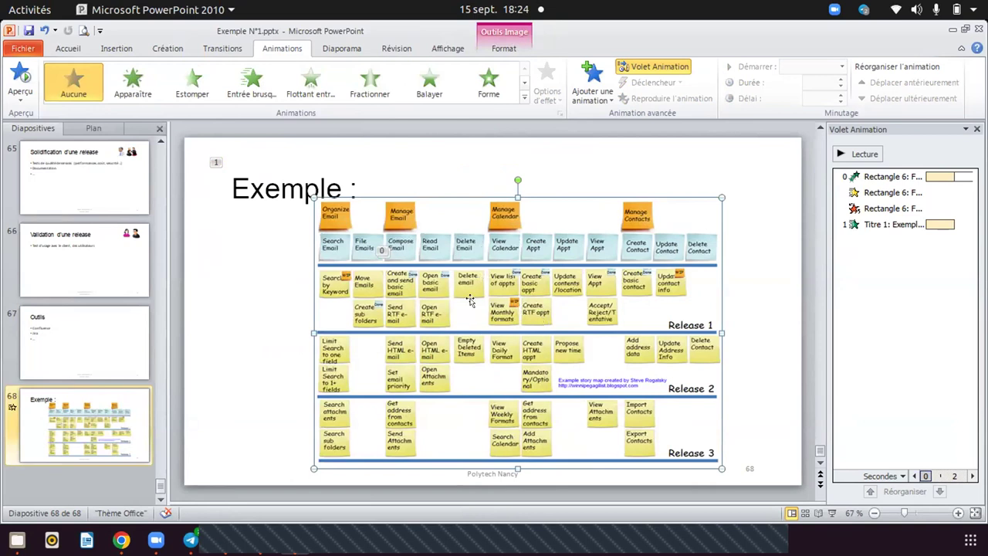
{"action": "left_click", "coordinate": [306, 174]}
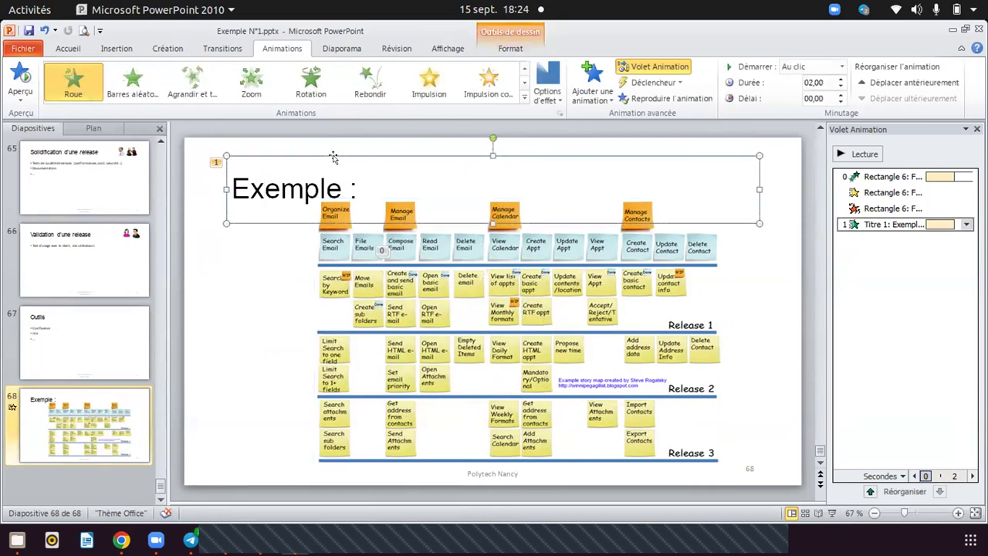
{"action": "left_click", "coordinate": [391, 244]}
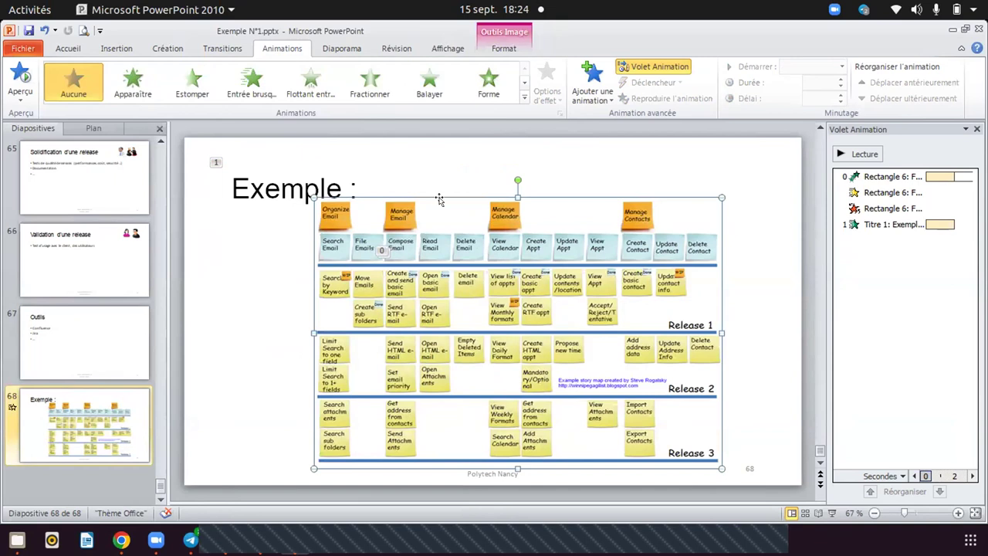
{"action": "left_click", "coordinate": [276, 192]}
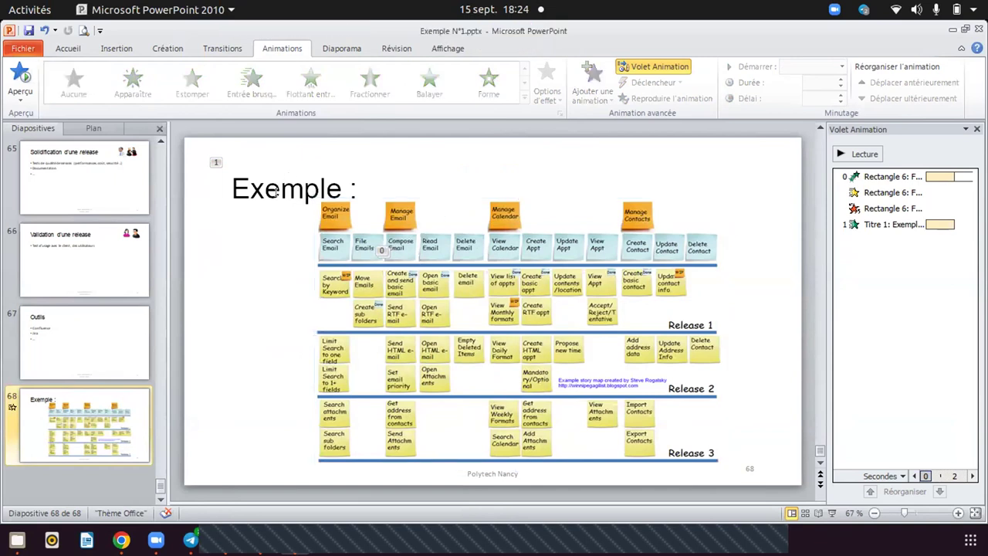
Give the story-map picture the Agrandir et tourner animation effect.
{"action": "left_click", "coordinate": [425, 263]}
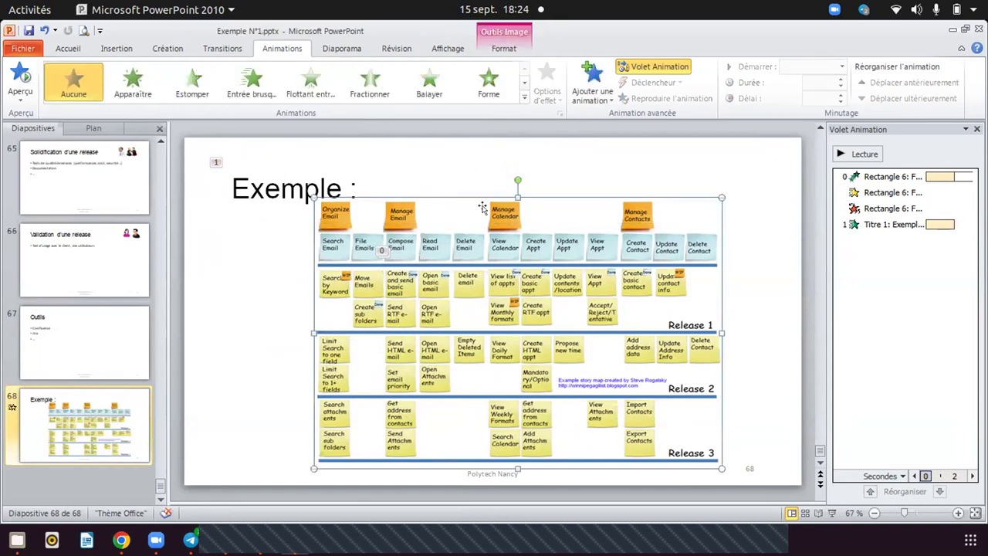
{"action": "left_click", "coordinate": [524, 97]}
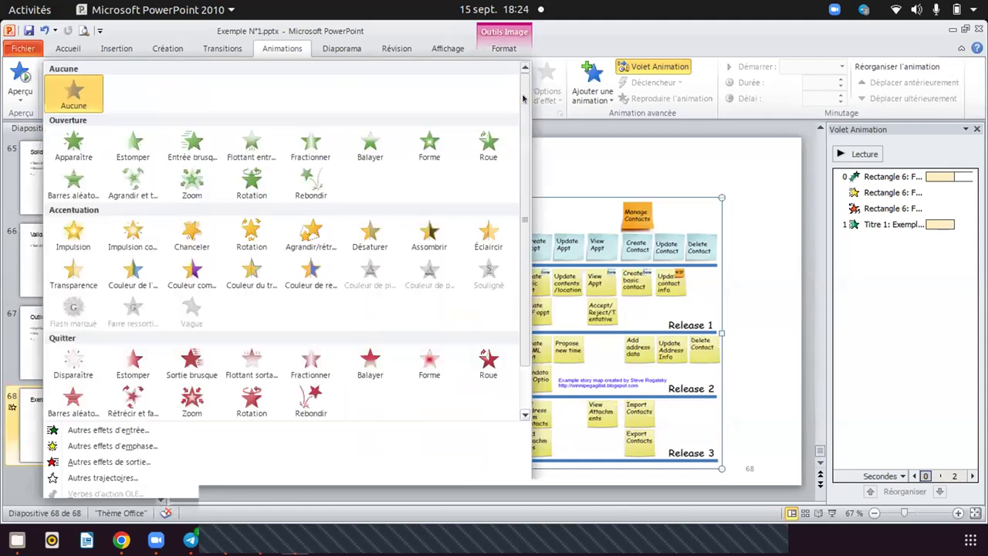
{"action": "left_click", "coordinate": [133, 183]}
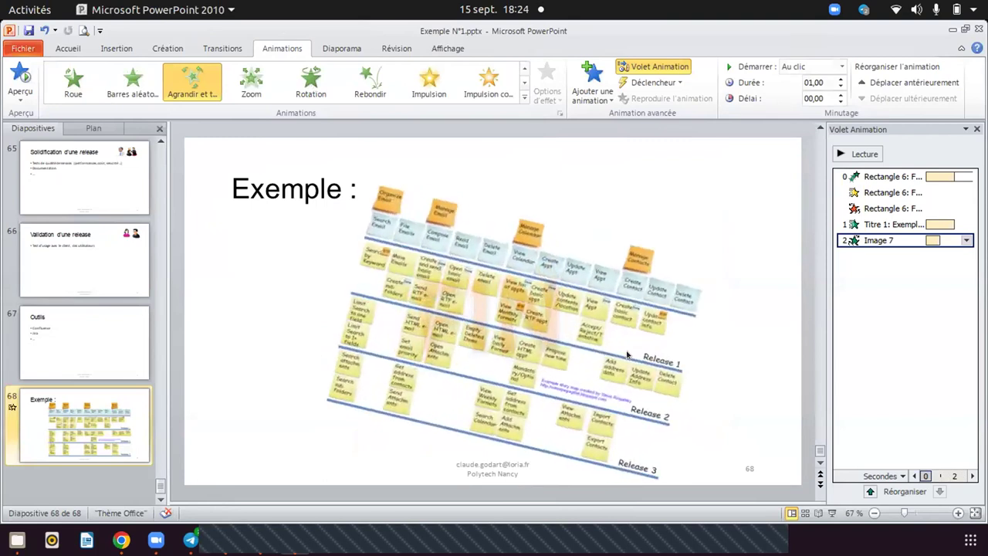
{"action": "left_click", "coordinate": [747, 255]}
{"action": "left_click", "coordinate": [702, 242]}
{"action": "left_click", "coordinate": [231, 239]}
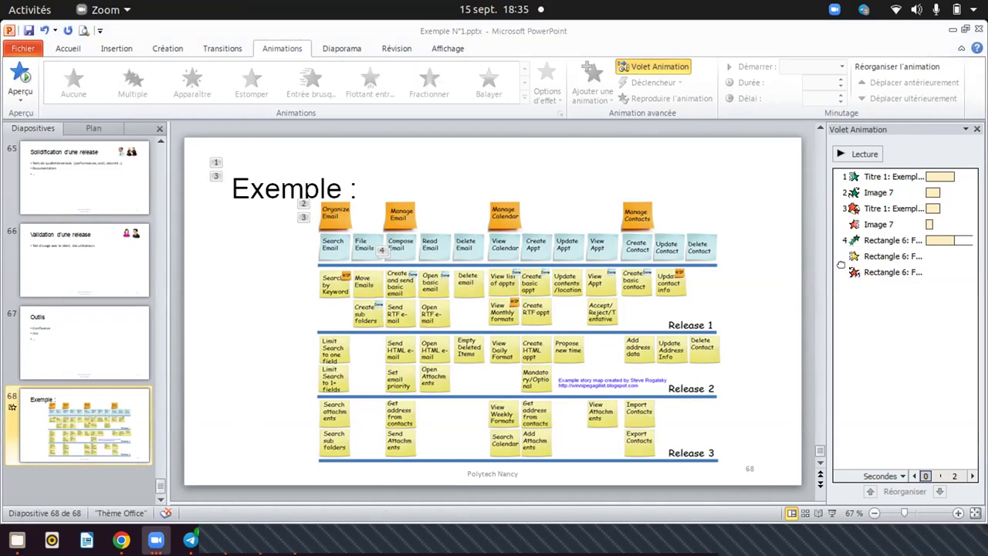
Undo the added picture, title and animations with Ctrl+Z until only FIN remains.
{"action": "left_click", "coordinate": [524, 216]}
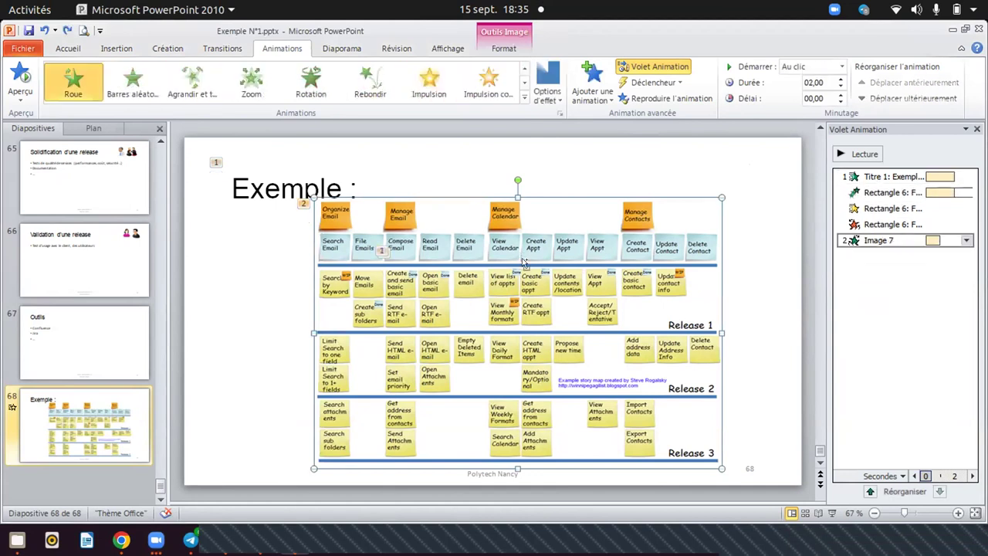
{"action": "key", "text": "ctrl+z"}
{"action": "key", "text": "ctrl+z"}
{"action": "key", "text": "ctrl+z"}
{"action": "key", "text": "ctrl+z"}
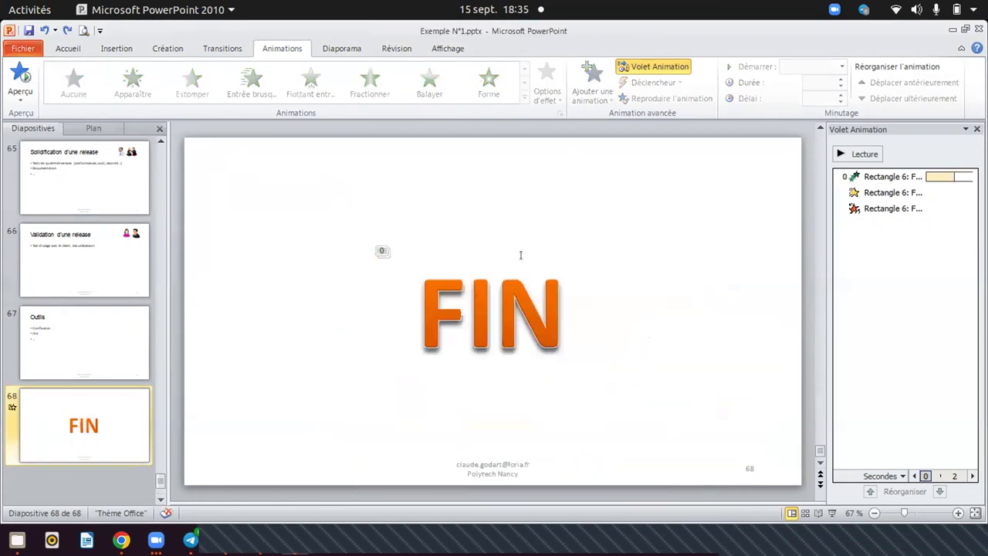
{"action": "key", "text": "ctrl+z"}
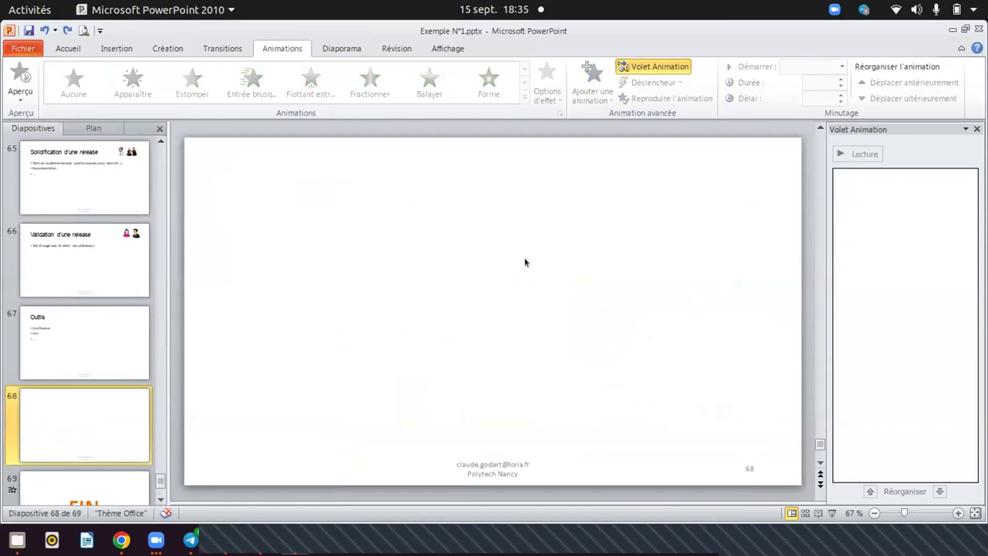
Remove the empty slide 68 with Supprimer la diapositive, leaving FIN last.
{"action": "scroll", "coordinate": [525, 262], "scroll_direction": "down", "scroll_amount": 1}
{"action": "left_click", "coordinate": [98, 343]}
{"action": "right_click", "coordinate": [98, 343]}
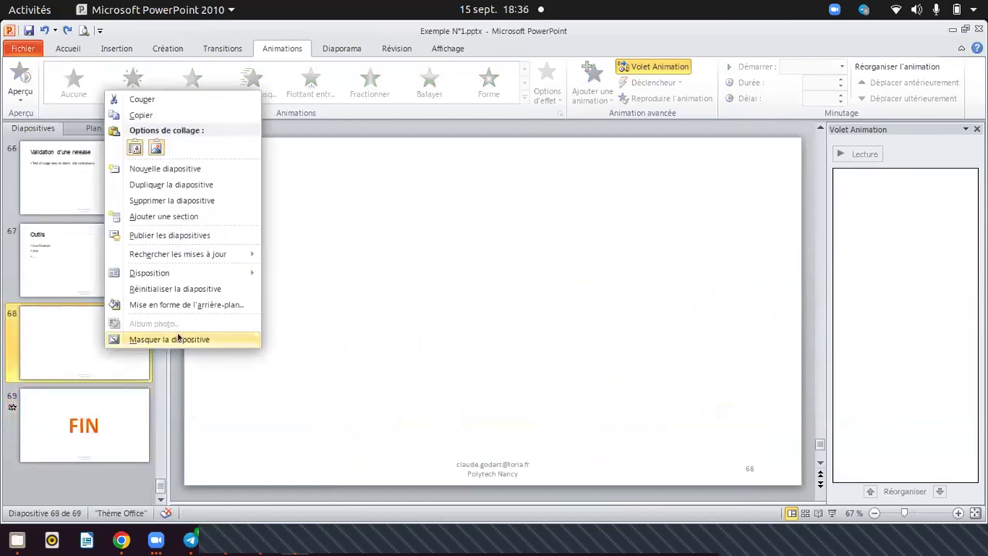
{"action": "left_click", "coordinate": [158, 201]}
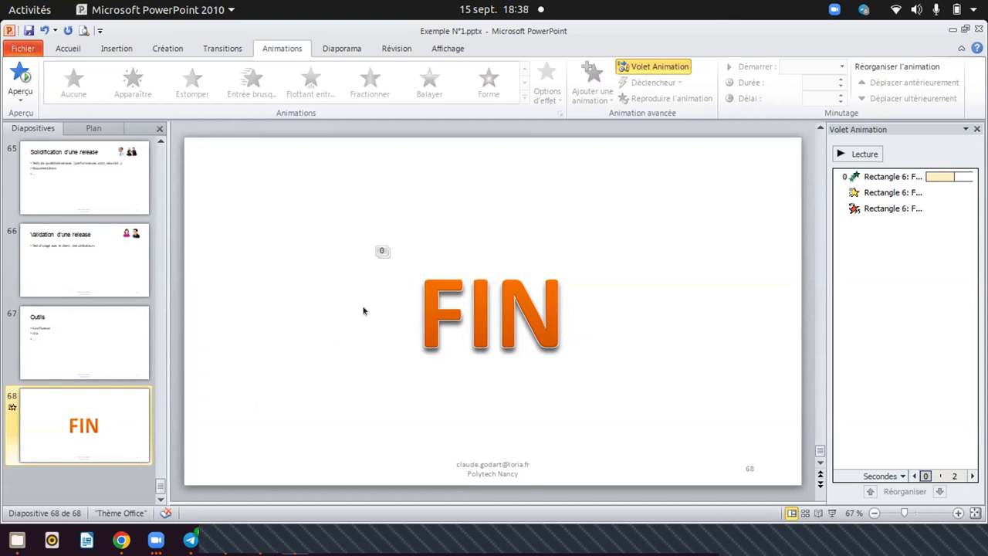
{"action": "left_click", "coordinate": [483, 297]}
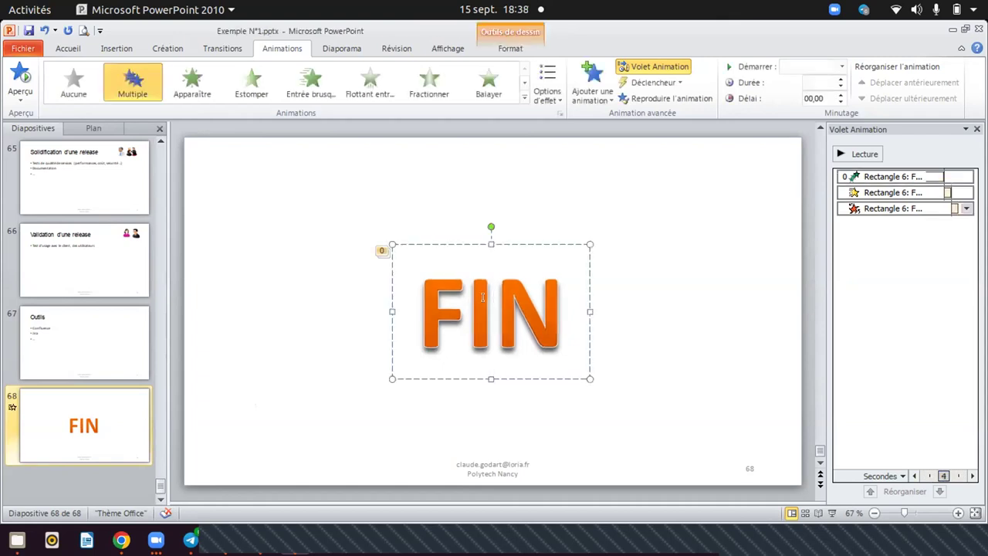
{"action": "left_click", "coordinate": [518, 244]}
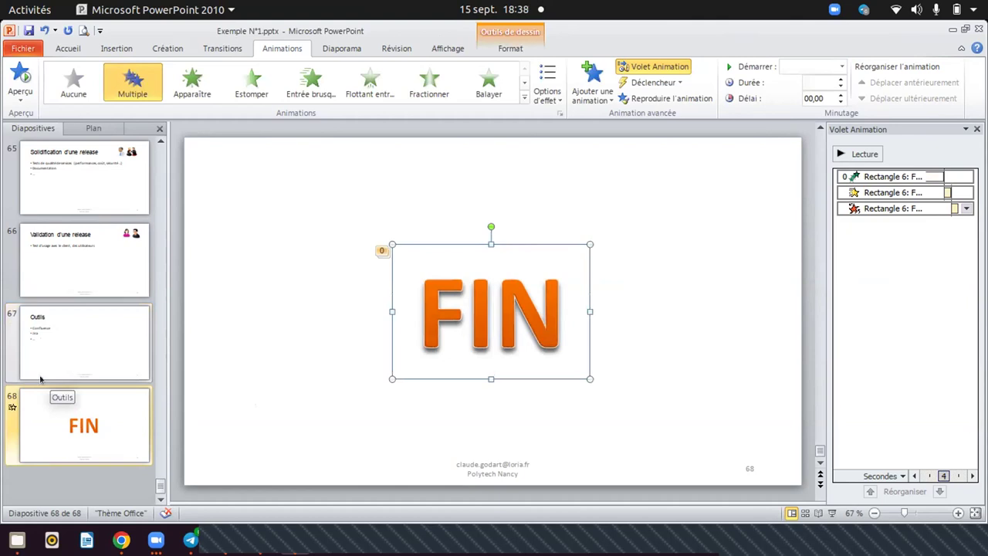
{"action": "left_click", "coordinate": [13, 405]}
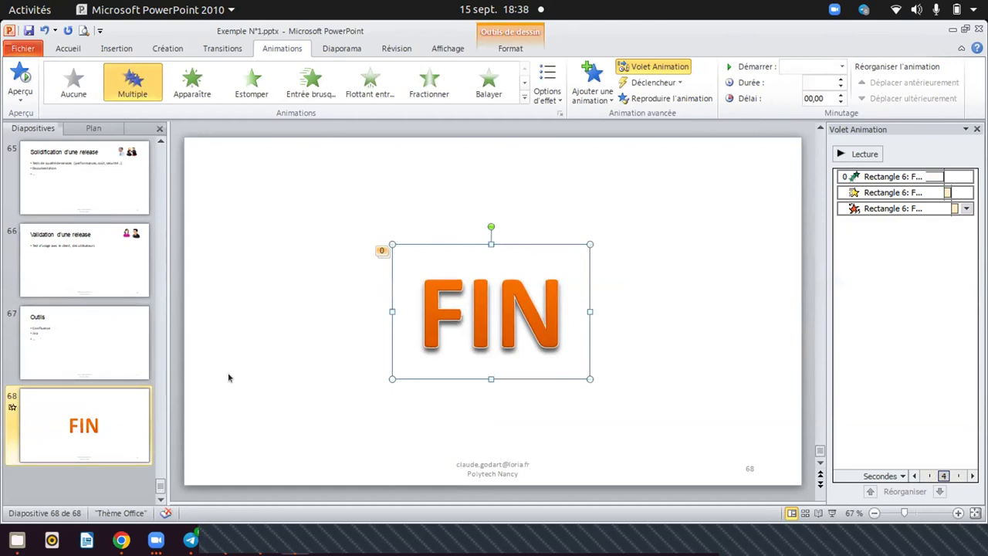
{"action": "left_click", "coordinate": [56, 353]}
{"action": "left_click", "coordinate": [298, 243]}
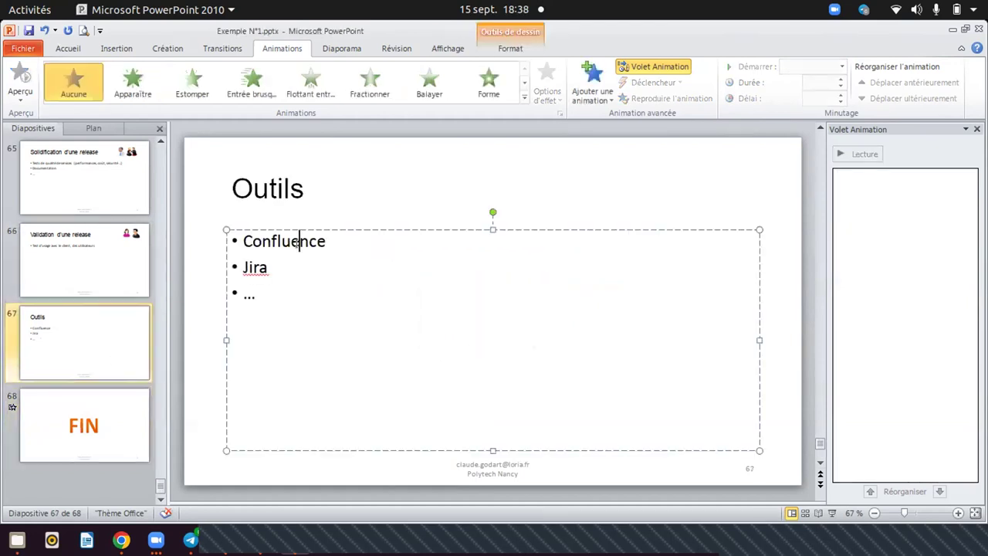
{"action": "left_click", "coordinate": [287, 189]}
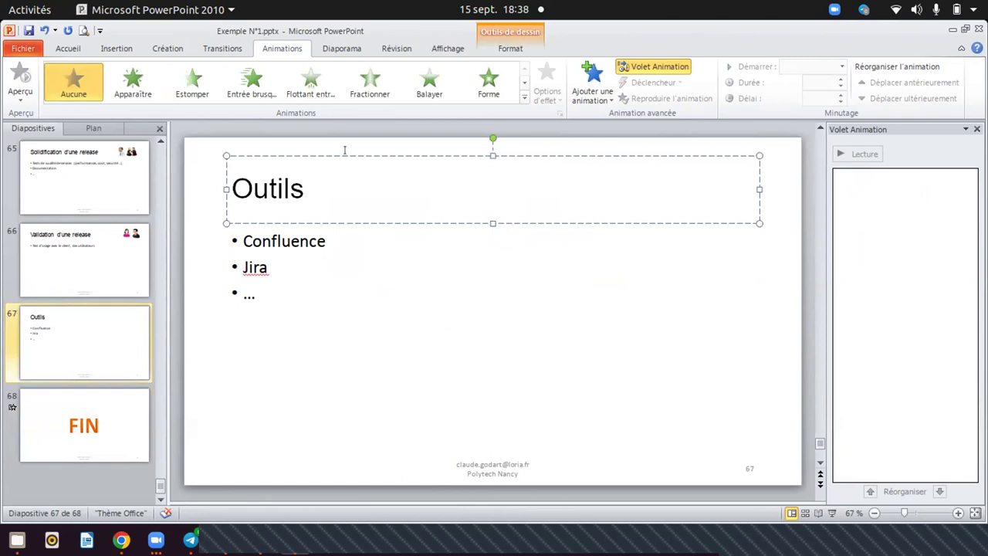
{"action": "left_click", "coordinate": [328, 274]}
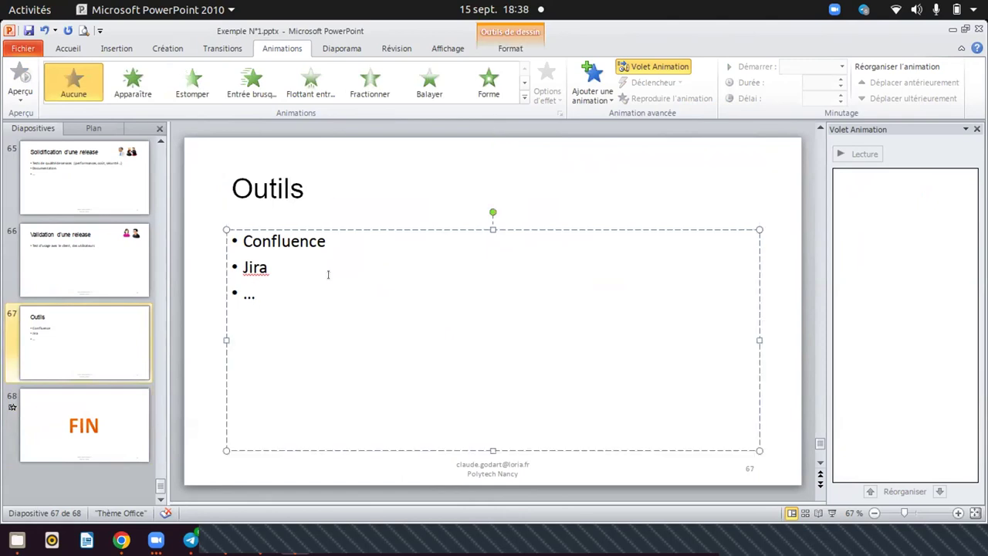
{"action": "left_click", "coordinate": [447, 160]}
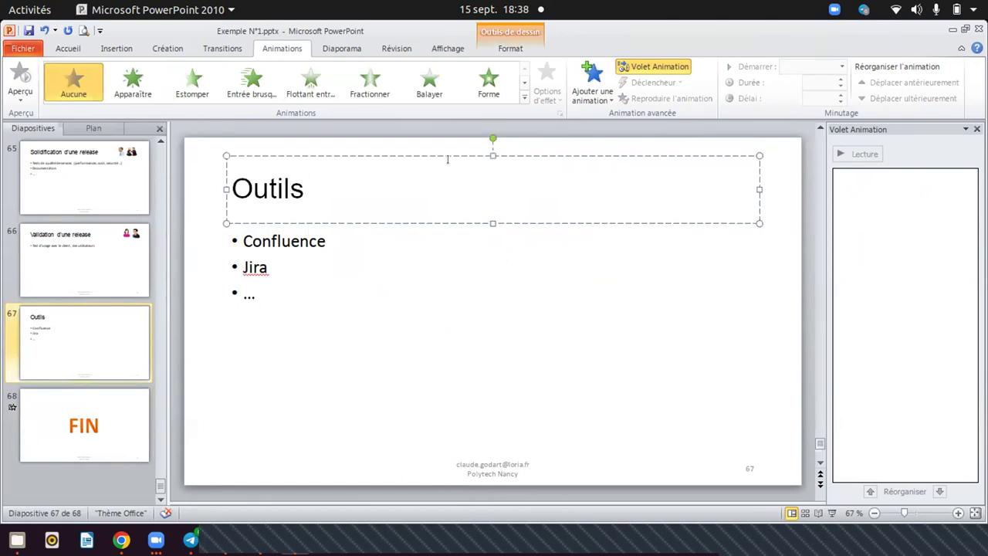
{"action": "left_click", "coordinate": [110, 400]}
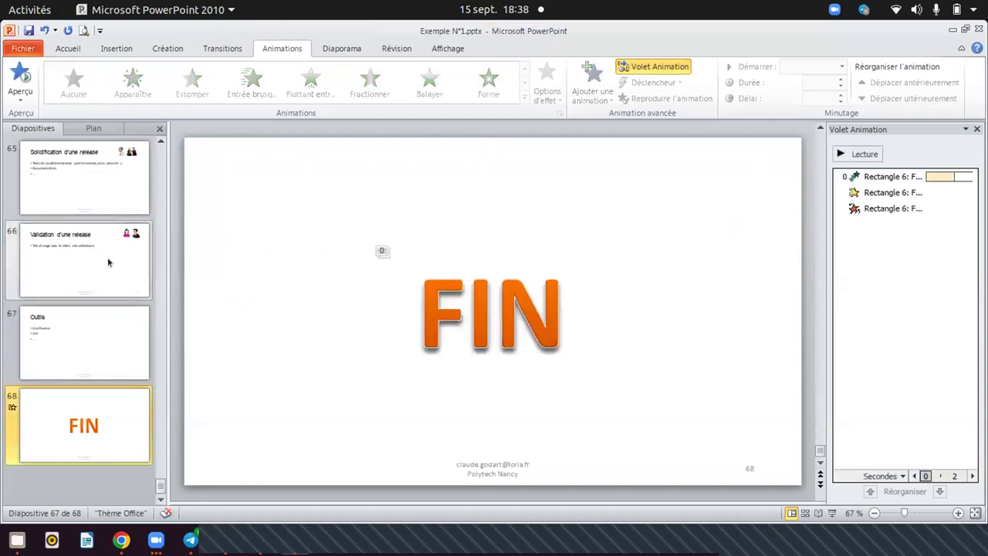
{"action": "left_click", "coordinate": [108, 262]}
{"action": "left_click", "coordinate": [92, 326]}
{"action": "left_click", "coordinate": [97, 401]}
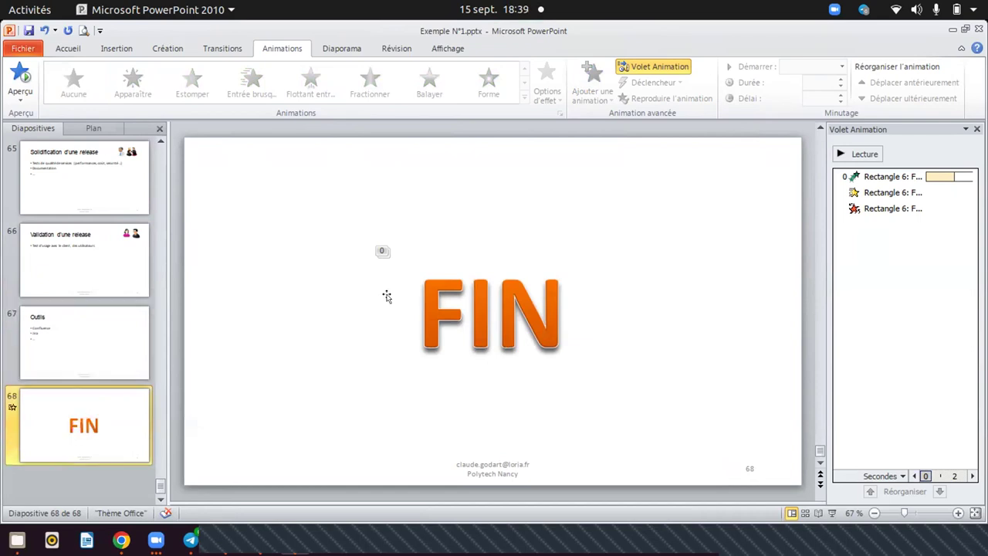
{"action": "left_click", "coordinate": [394, 270]}
{"action": "left_click", "coordinate": [424, 244]}
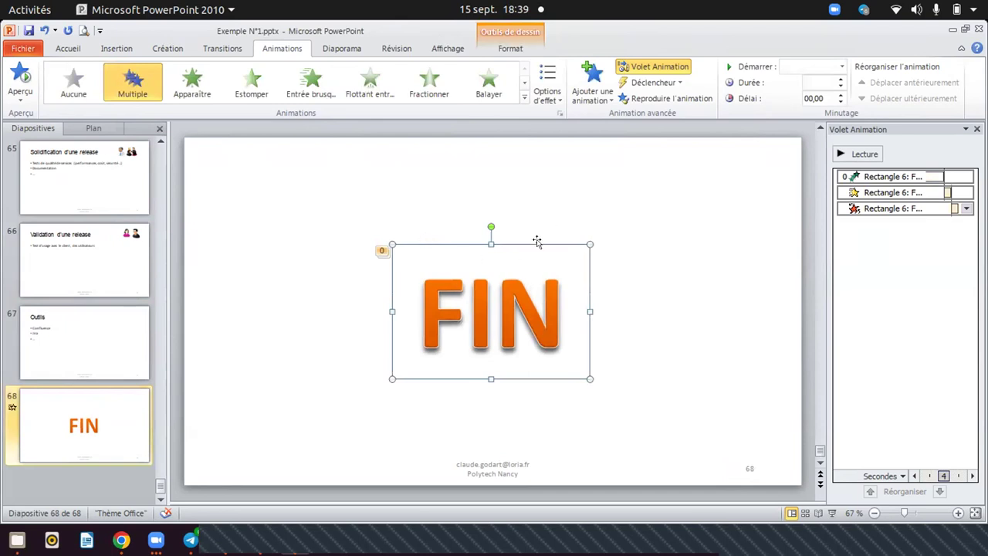
{"action": "left_click", "coordinate": [321, 365]}
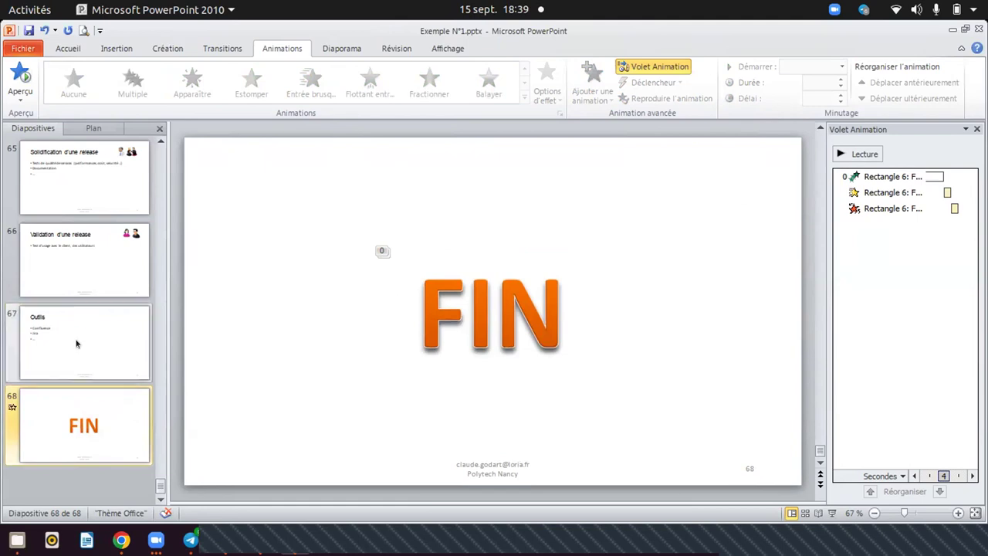
{"action": "left_click", "coordinate": [507, 251]}
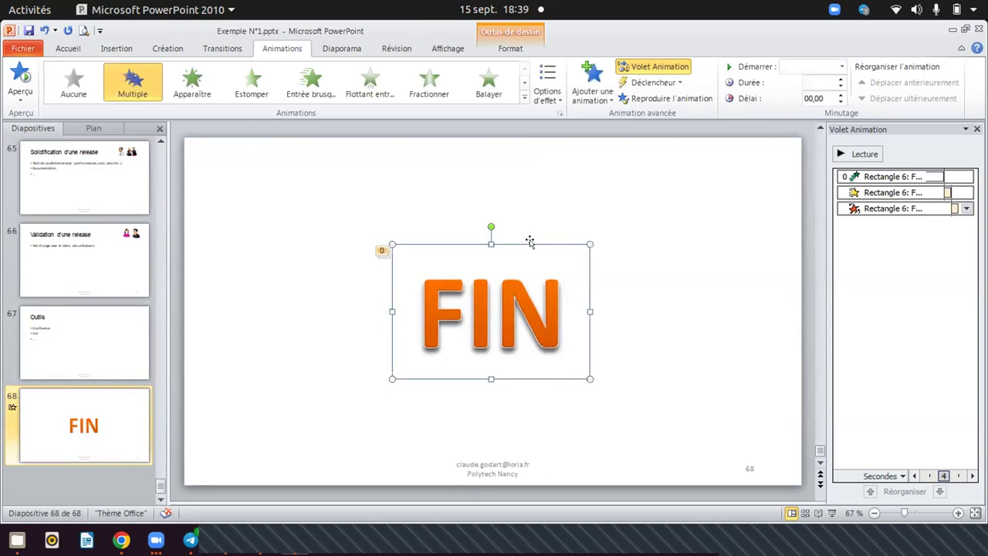
Copy the orange FIN text and paste it onto slide 67 'Outils' using the destination theme.
{"action": "right_click", "coordinate": [534, 243]}
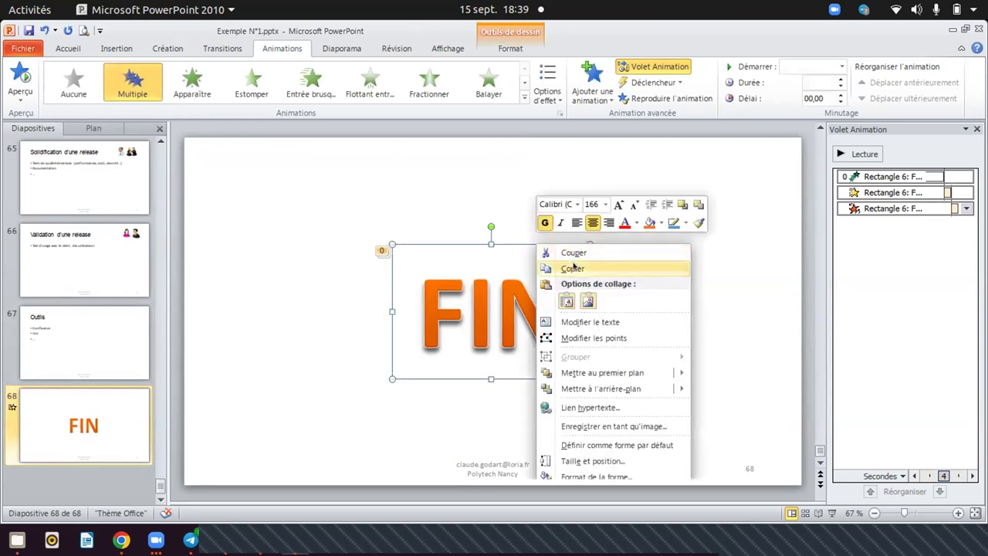
{"action": "left_click", "coordinate": [573, 268]}
{"action": "left_click", "coordinate": [120, 346]}
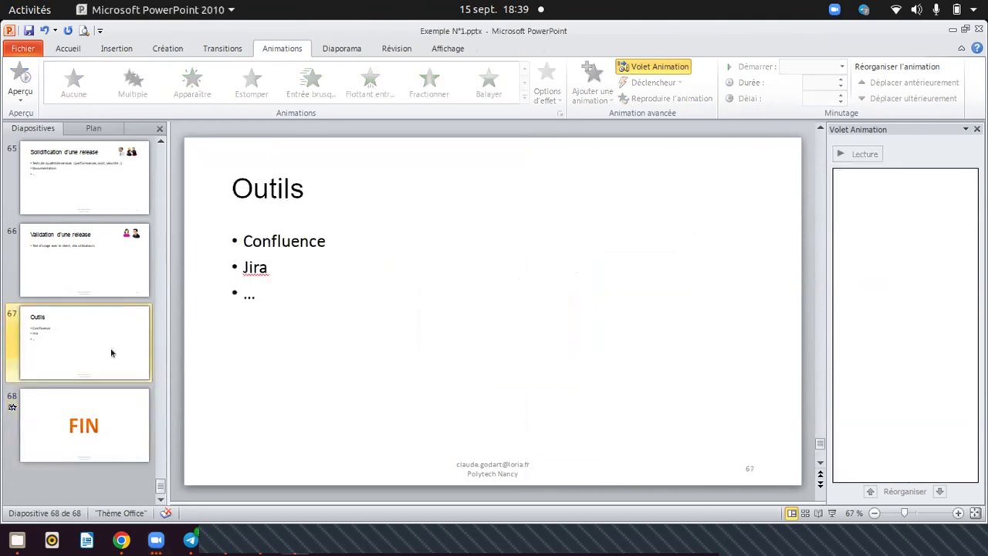
{"action": "right_click", "coordinate": [552, 311]}
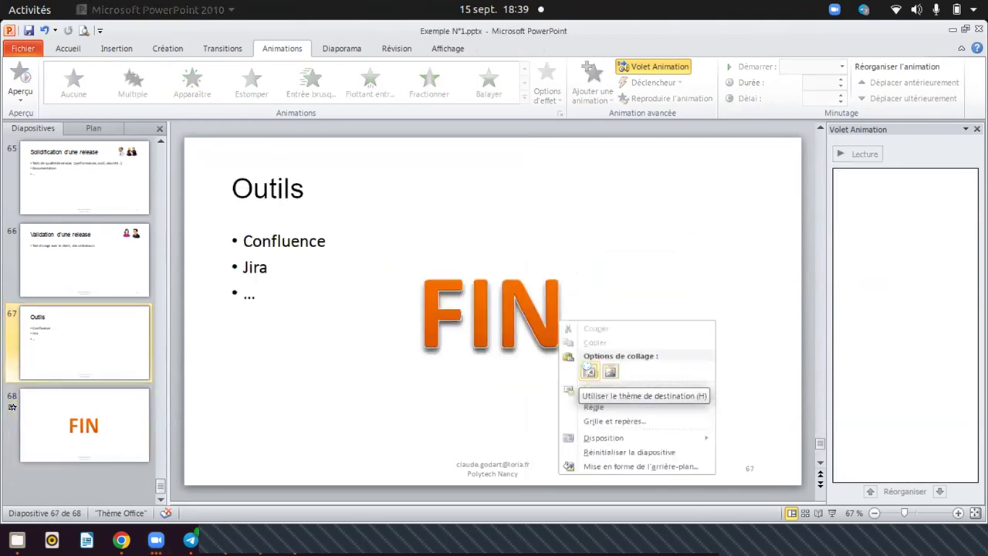
{"action": "left_click", "coordinate": [589, 371]}
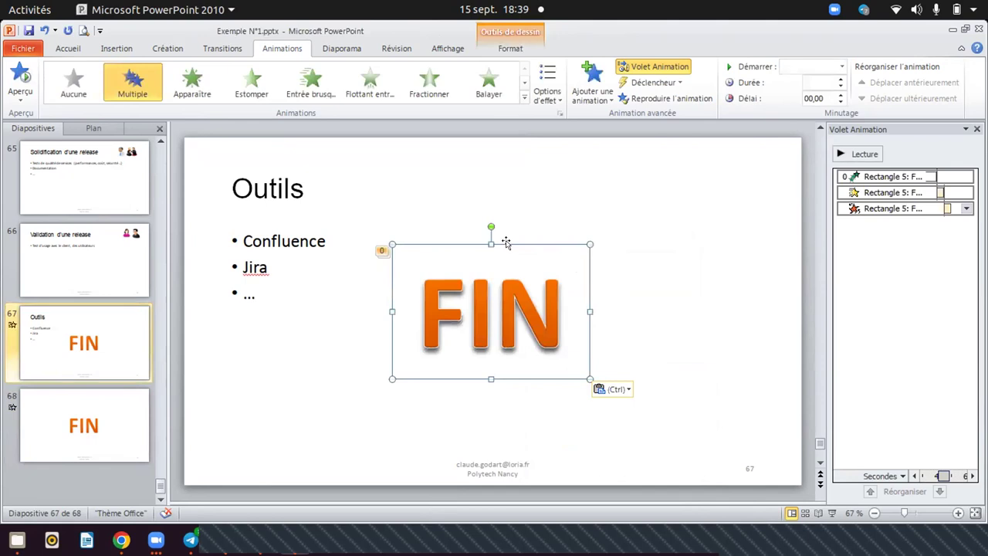
{"action": "left_click", "coordinate": [632, 205]}
{"action": "left_click", "coordinate": [86, 424]}
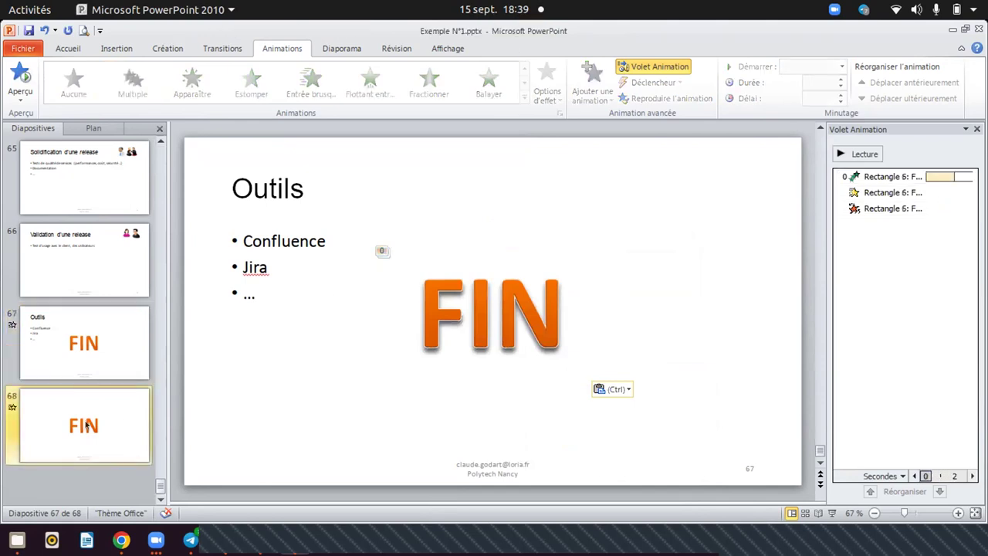
Delete slide 68, the separate FIN slide, then check the FIN text, title and bullets on slide 67.
{"action": "right_click", "coordinate": [87, 423]}
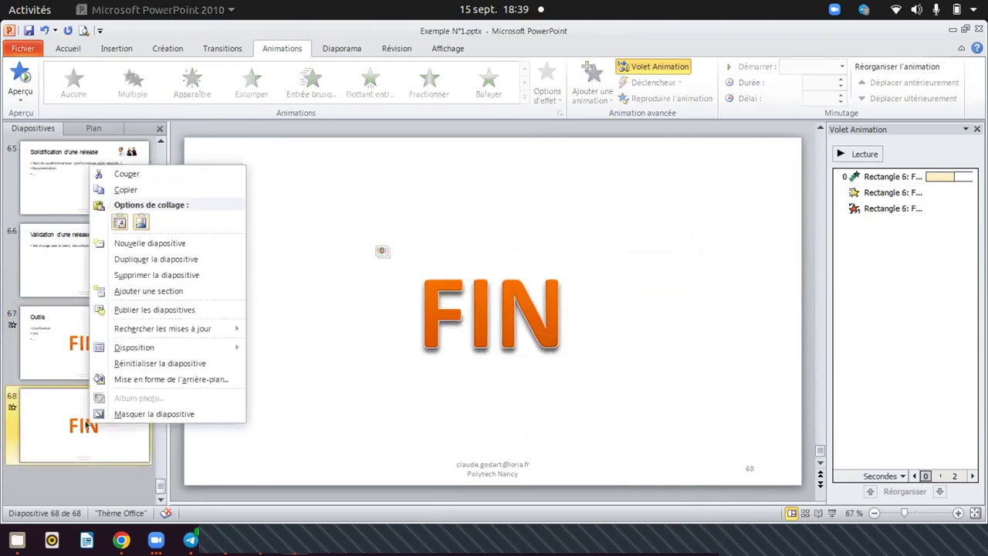
{"action": "left_click", "coordinate": [176, 275]}
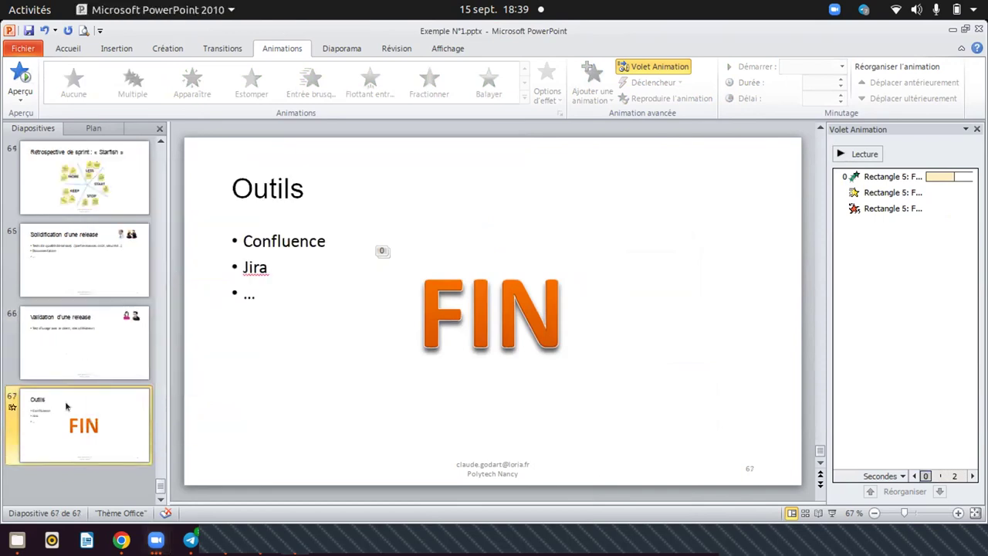
{"action": "left_click", "coordinate": [493, 278]}
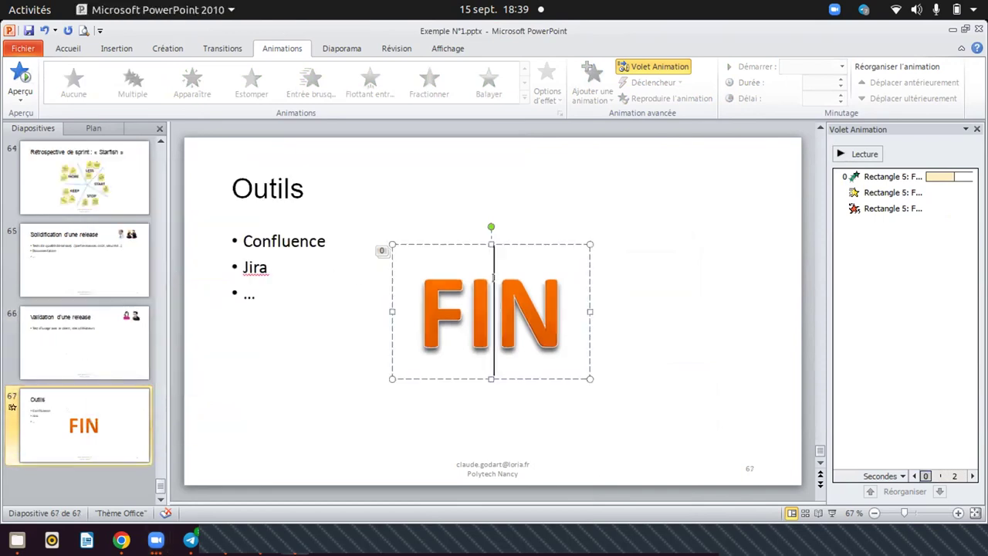
{"action": "left_click", "coordinate": [690, 205]}
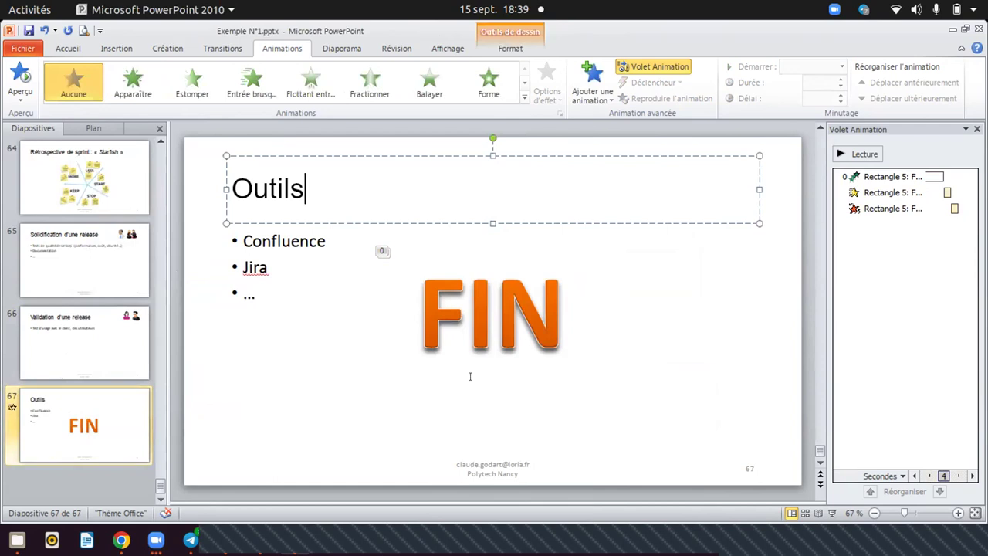
{"action": "left_click", "coordinate": [667, 379]}
{"action": "left_click", "coordinate": [767, 213]}
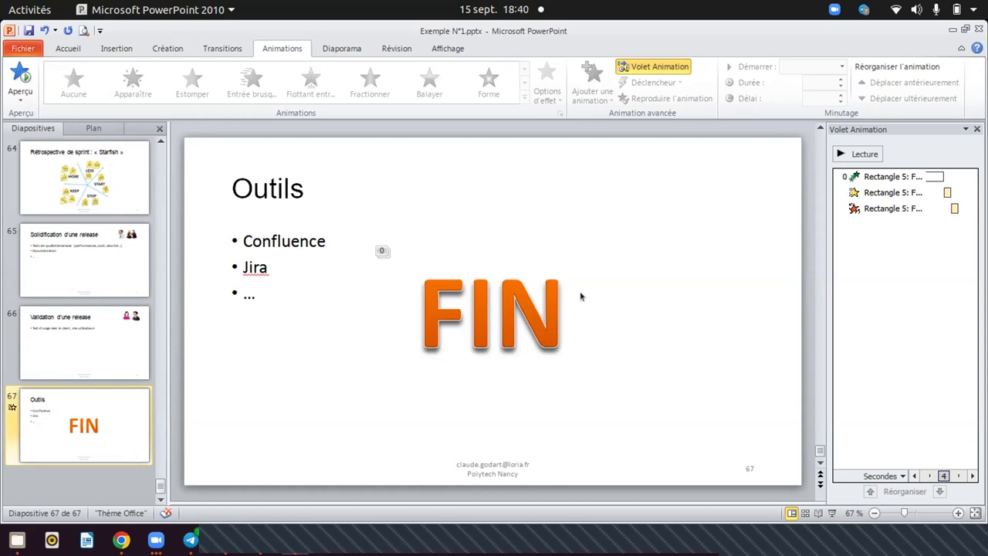
Select the whole Outils title box and the bulleted list together, then expand the animation effects gallery.
{"action": "left_click", "coordinate": [268, 183]}
{"action": "left_click", "coordinate": [287, 253]}
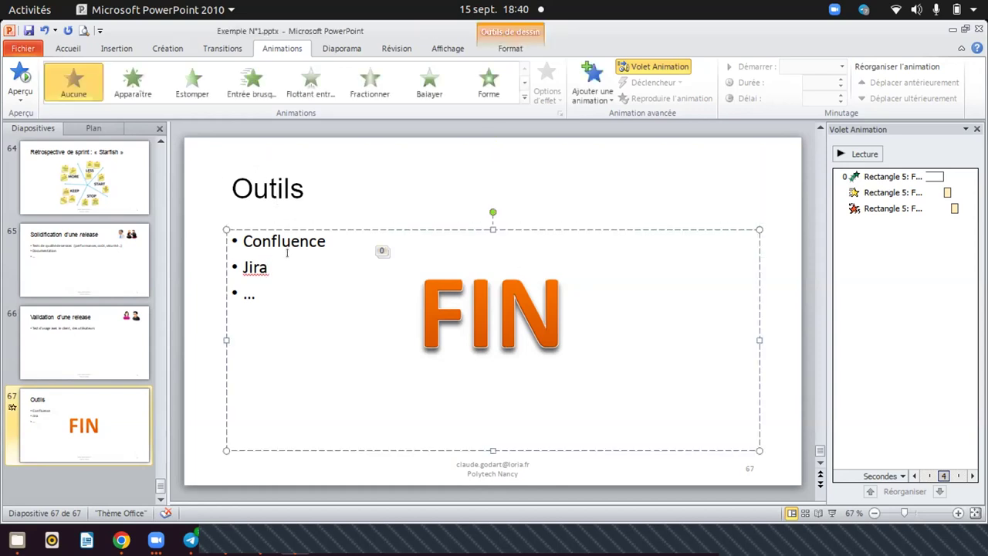
{"action": "left_click", "coordinate": [381, 193]}
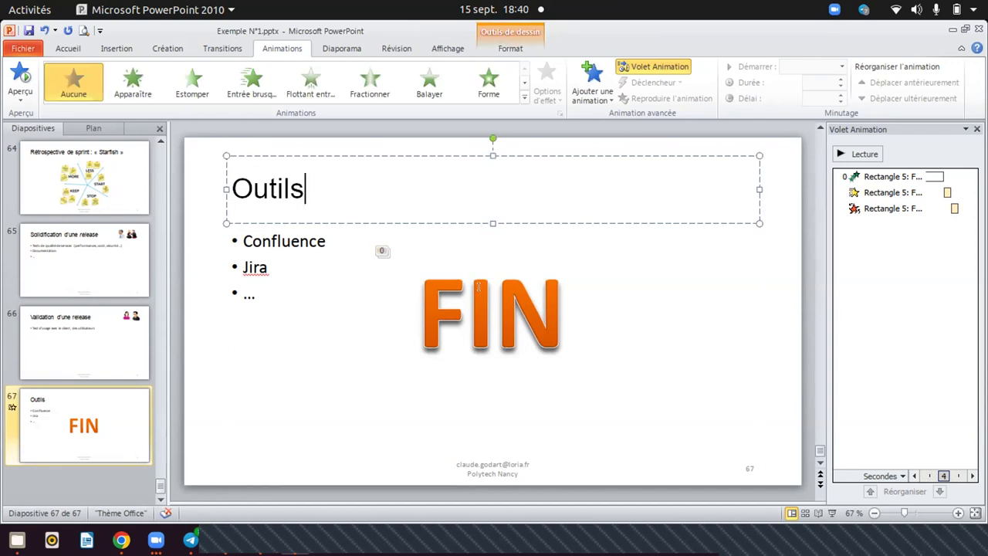
{"action": "left_click", "coordinate": [358, 154]}
{"action": "left_click", "coordinate": [288, 298], "text": "shift"}
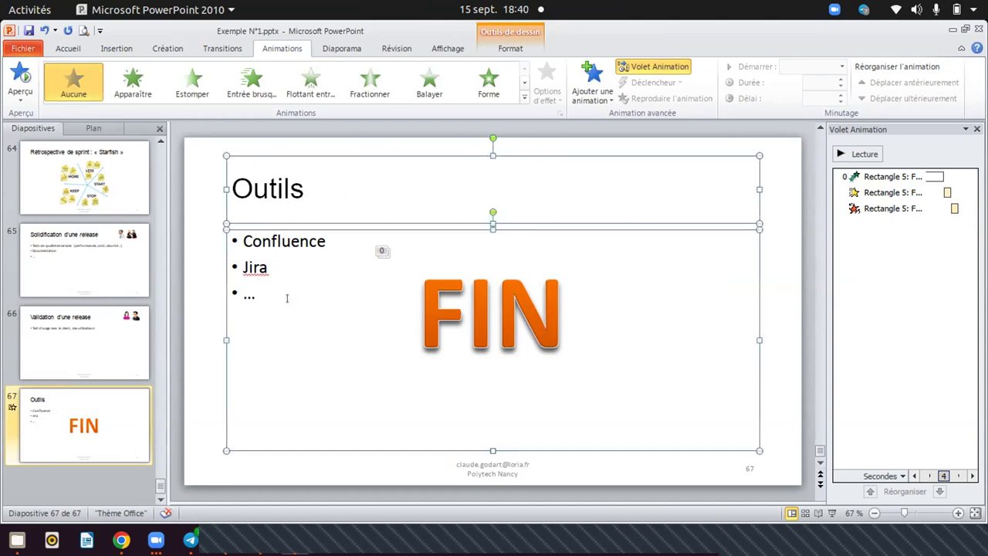
{"action": "left_click", "coordinate": [290, 225], "text": "shift"}
{"action": "left_click", "coordinate": [273, 249], "text": "shift"}
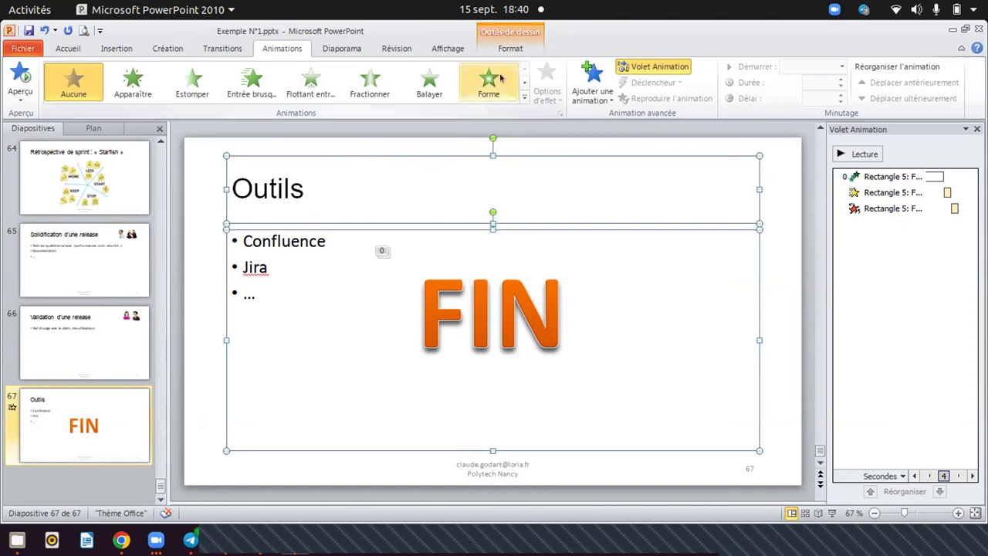
{"action": "left_click", "coordinate": [522, 97]}
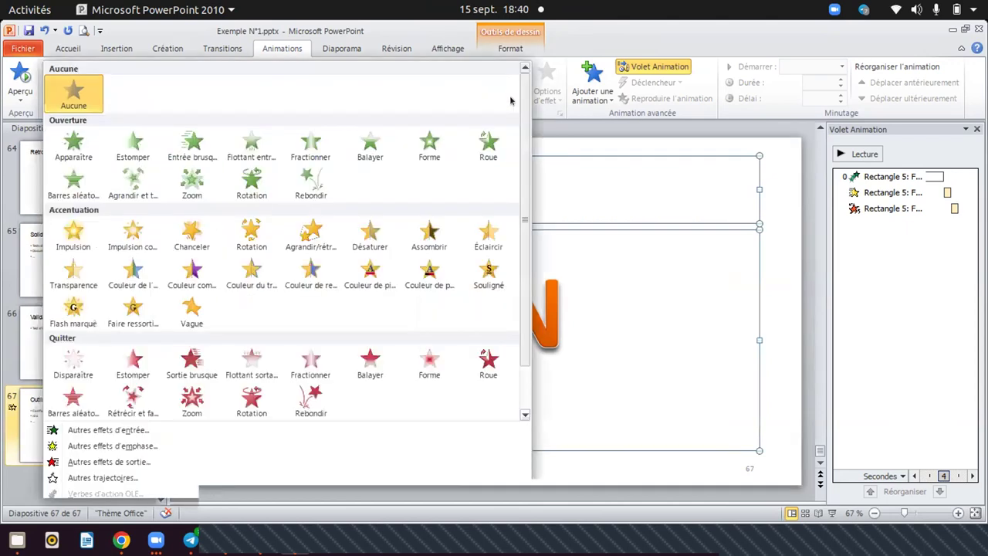
Apply the Rebondir bounce entrance to the Outils title and bulleted list.
{"action": "left_click", "coordinate": [304, 190]}
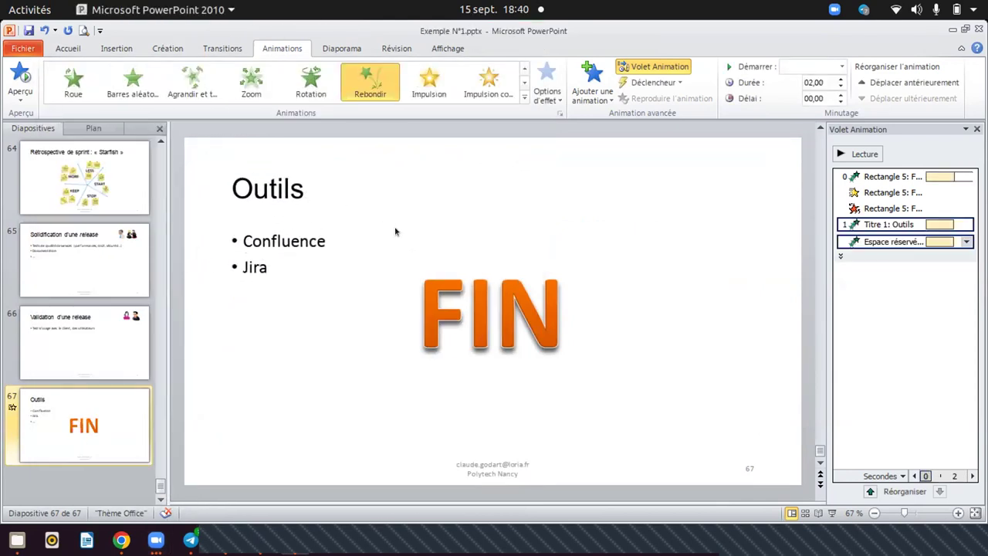
{"action": "left_click", "coordinate": [726, 186]}
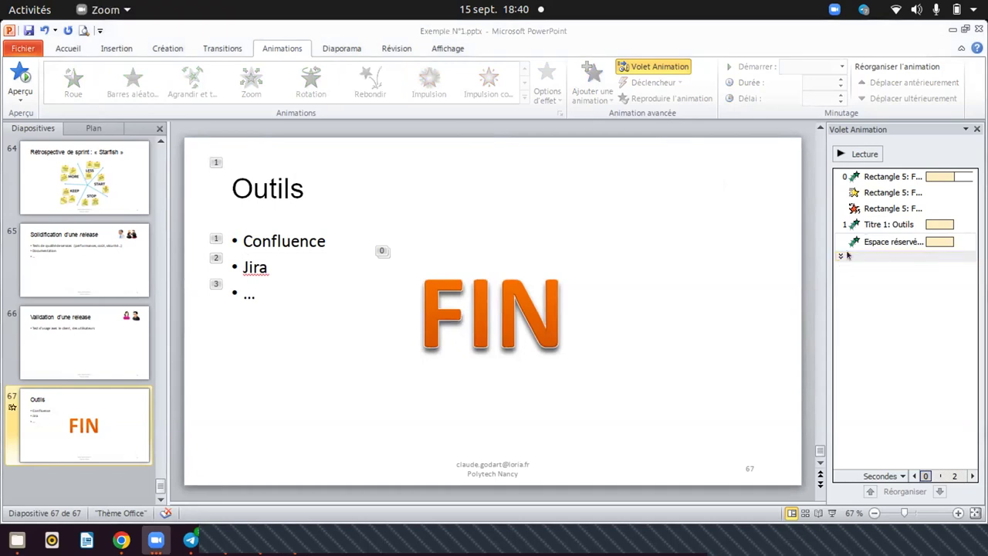
{"action": "left_click", "coordinate": [866, 240]}
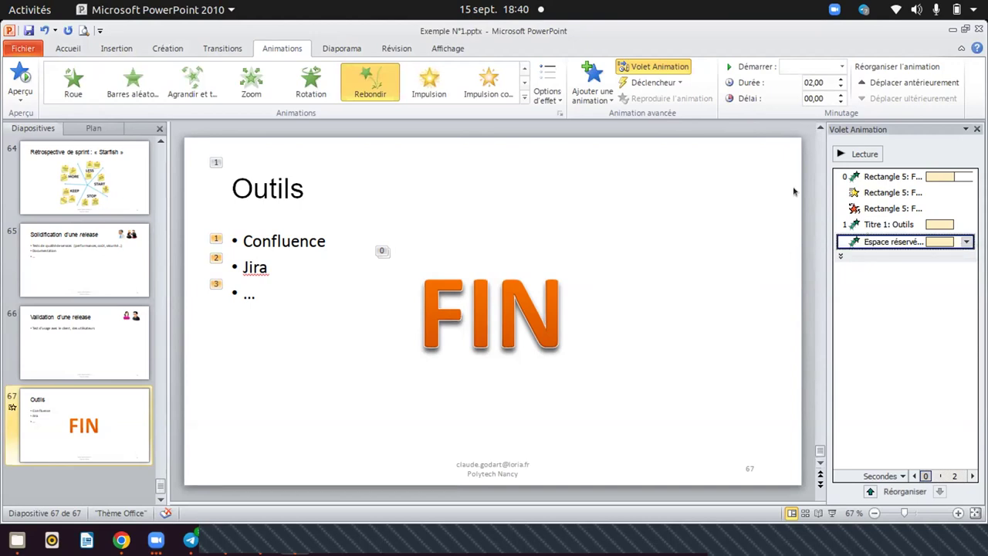
Check the new Rebondir entries for the title and list in the Animation Pane.
{"action": "left_click", "coordinate": [504, 314]}
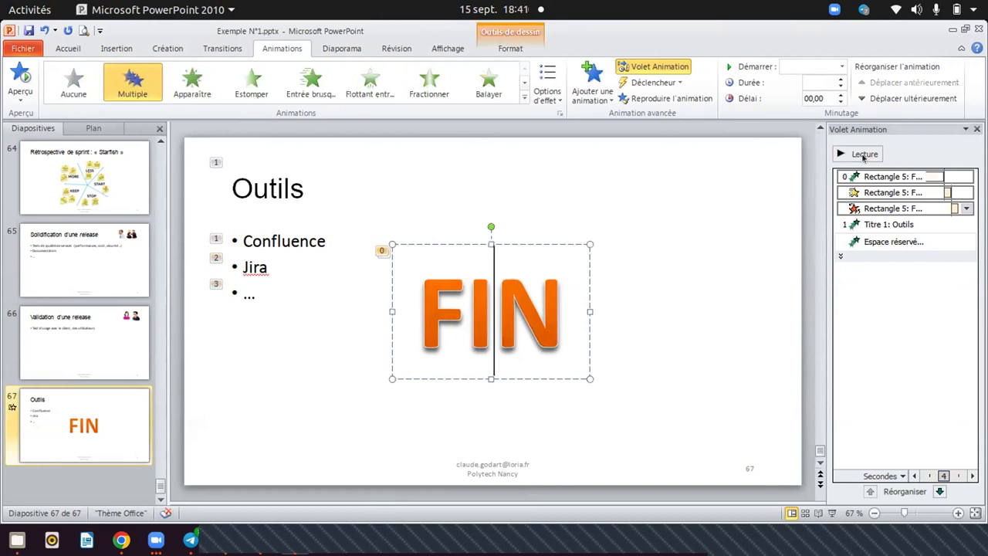
{"action": "left_click", "coordinate": [240, 199]}
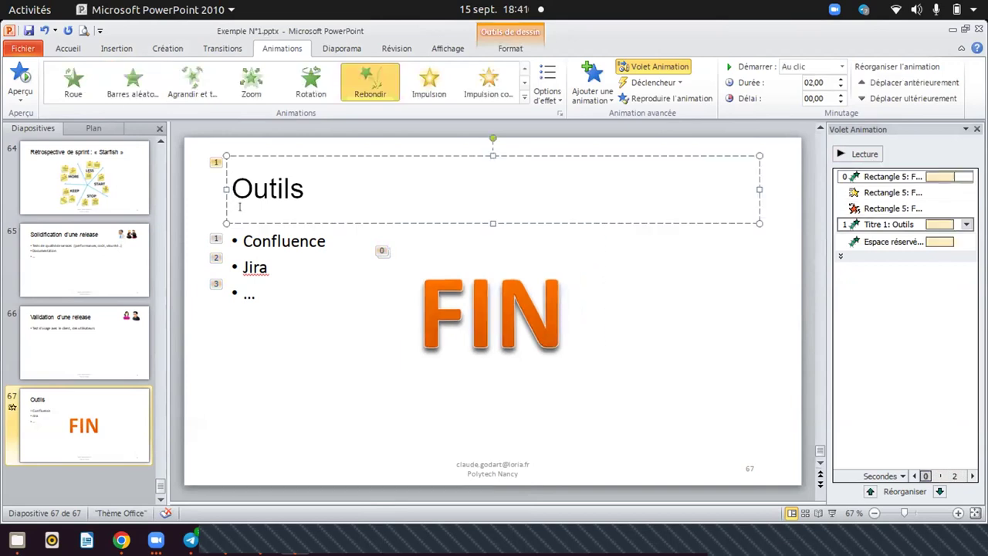
{"action": "left_click", "coordinate": [253, 241]}
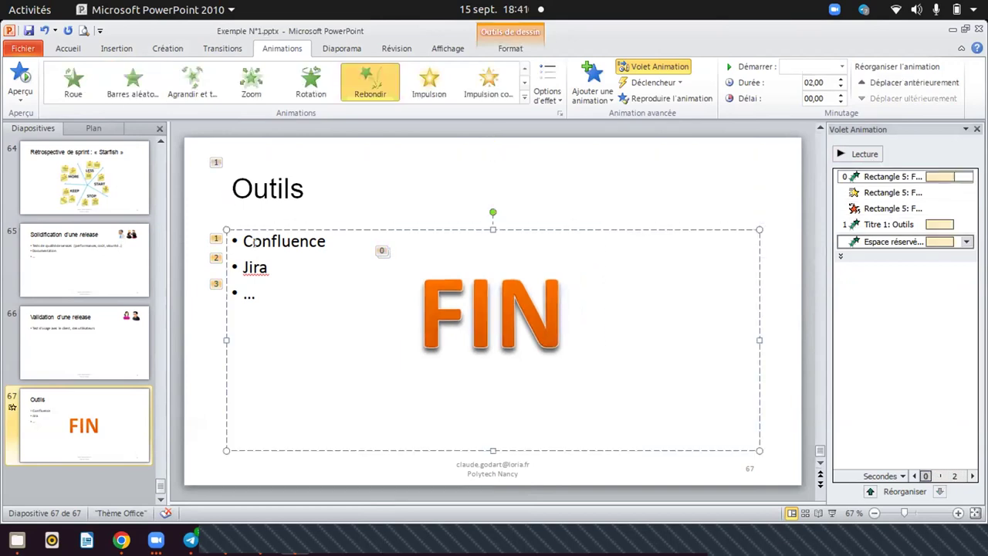
{"action": "left_click", "coordinate": [267, 193]}
{"action": "left_click", "coordinate": [254, 241]}
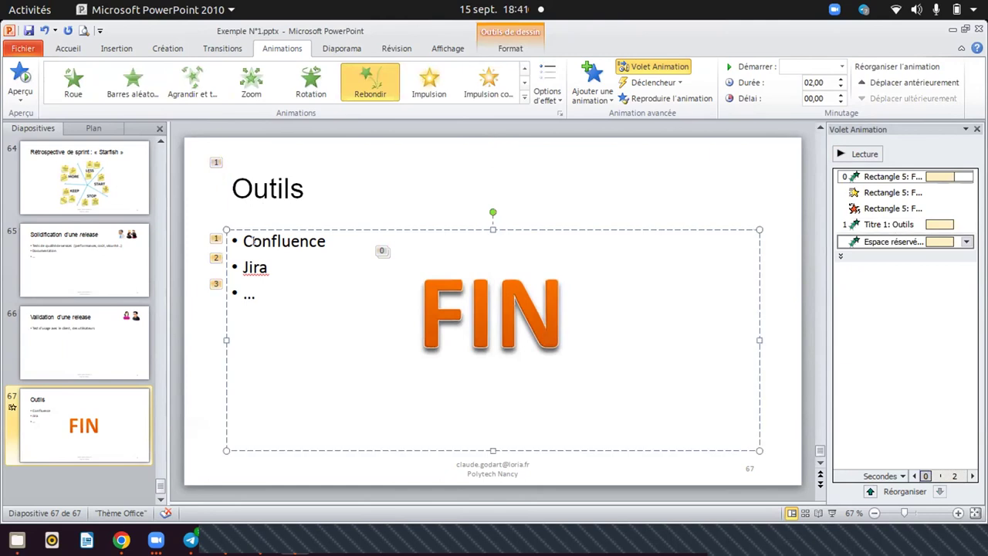
{"action": "left_click", "coordinate": [216, 160]}
{"action": "left_click", "coordinate": [867, 241]}
{"action": "left_click", "coordinate": [877, 223]}
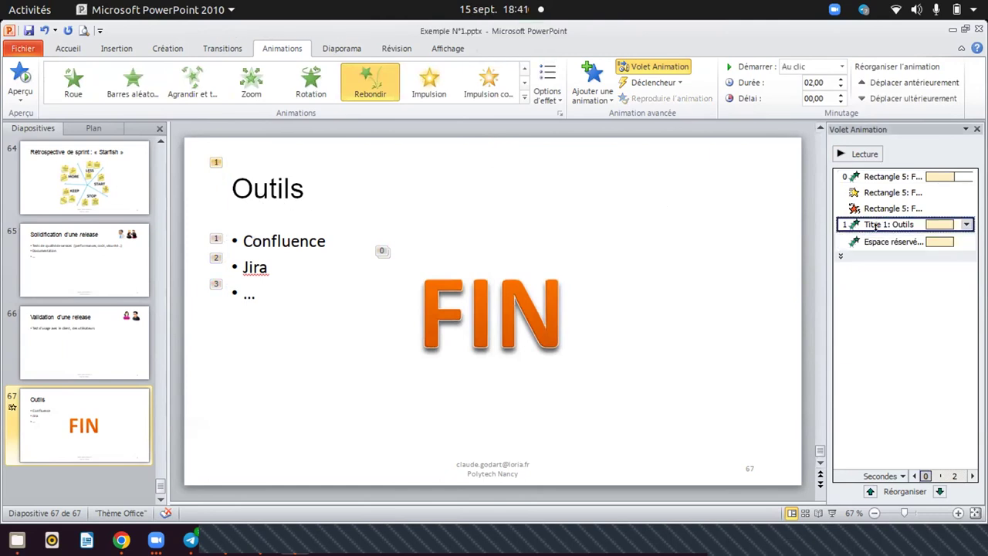
{"action": "left_click", "coordinate": [874, 231], "text": "shift"}
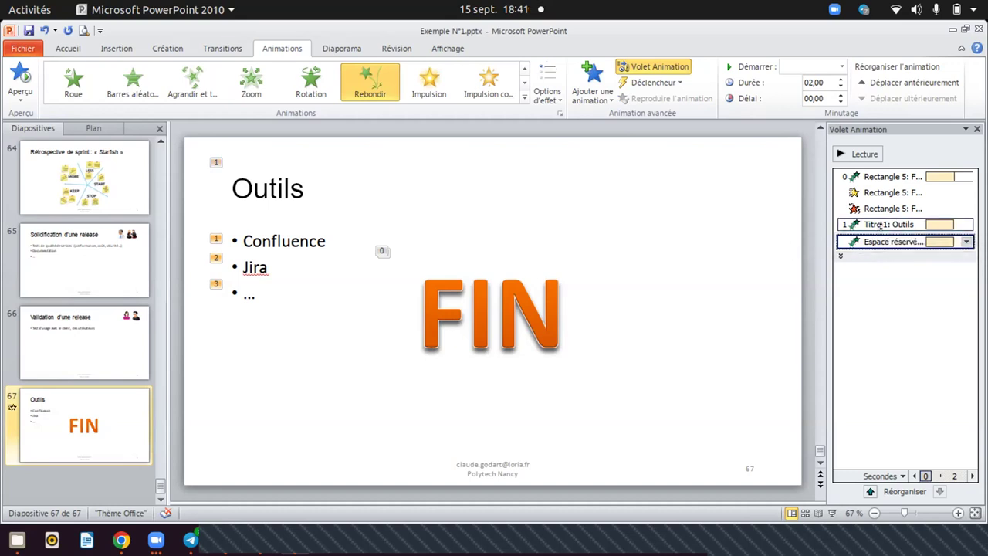
{"action": "left_click", "coordinate": [881, 224]}
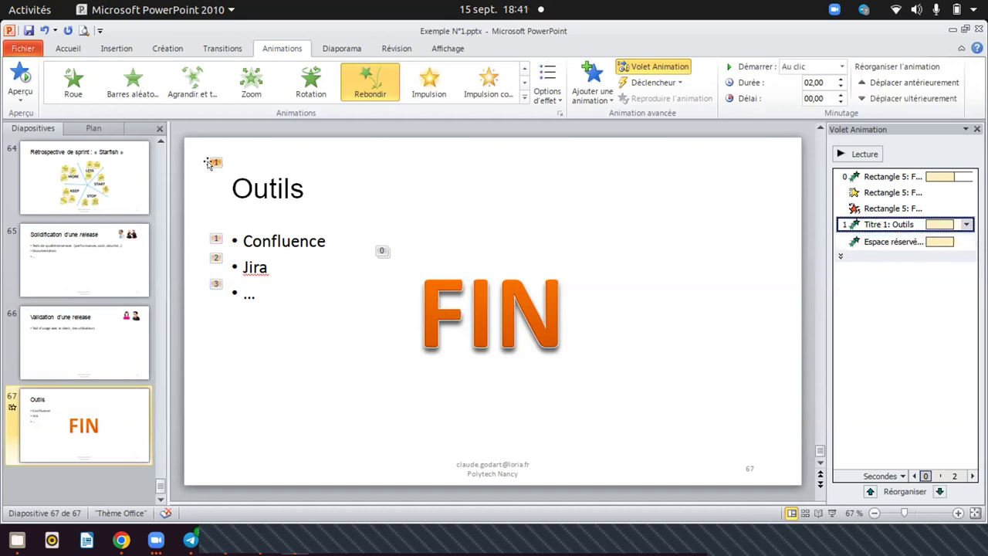
{"action": "left_click", "coordinate": [878, 240], "text": "shift"}
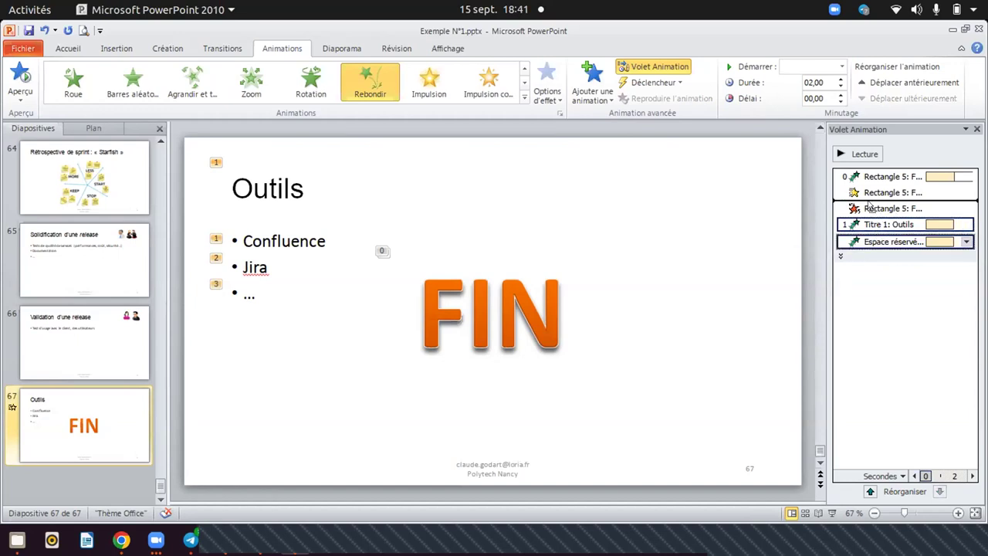
Move the title and list Rebondir entrances above FIN's Rectangle 5 animations.
{"action": "left_click_drag", "start_coordinate": [867, 172], "coordinate": [866, 170]}
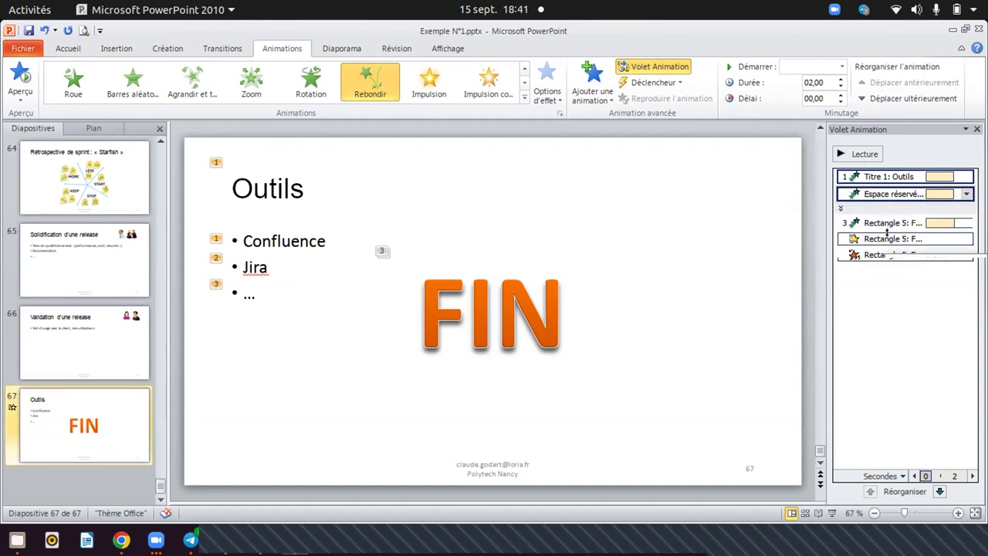
{"action": "left_click", "coordinate": [880, 223]}
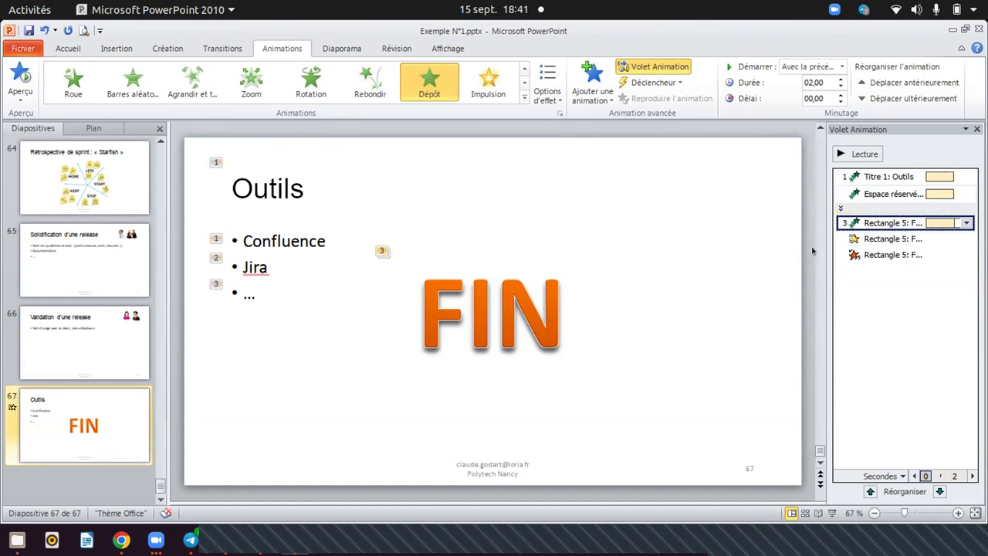
{"action": "left_click", "coordinate": [301, 217]}
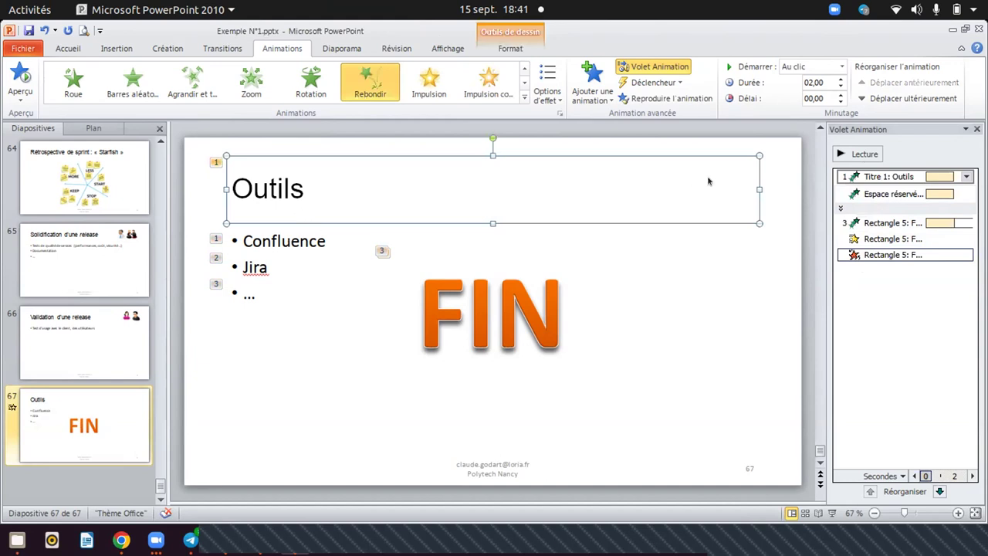
{"action": "left_click", "coordinate": [893, 194]}
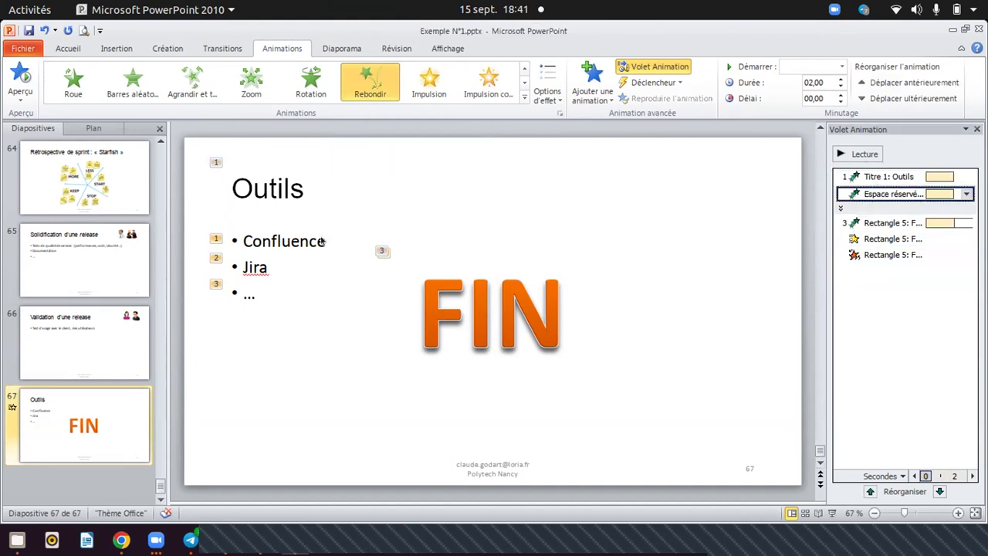
{"action": "left_click", "coordinate": [297, 197]}
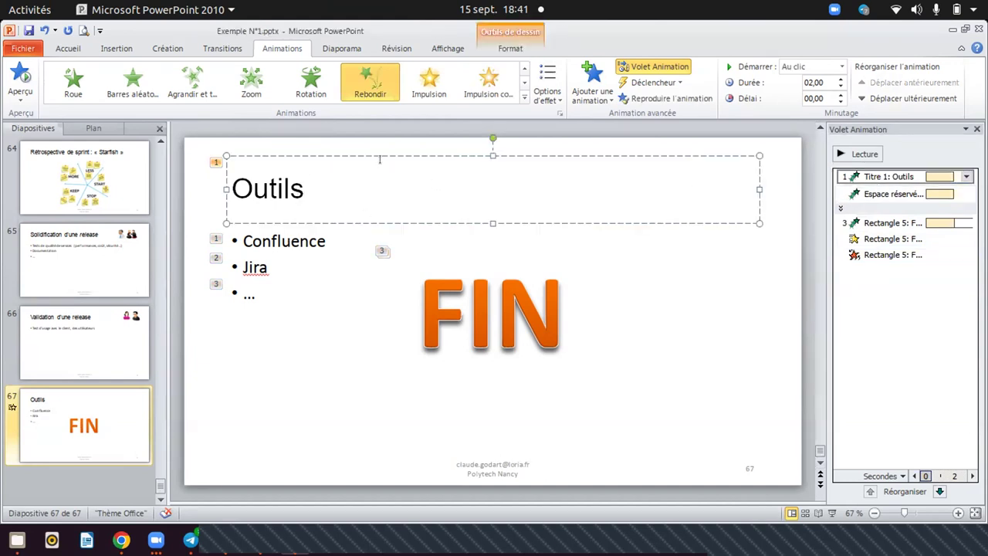
{"action": "left_click", "coordinate": [323, 322]}
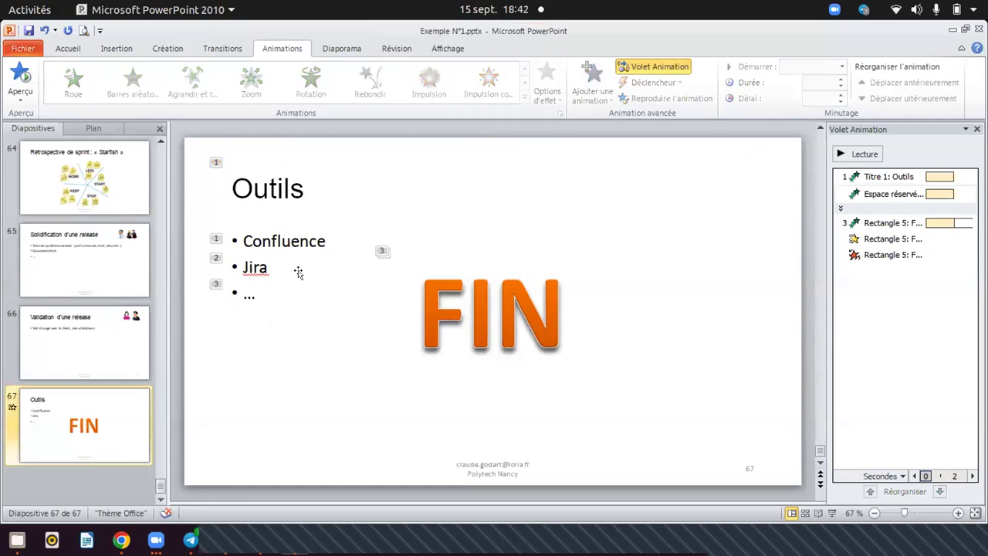
Check each object's animation: title, FIN text, bulleted list and slide number, ending on the title box.
{"action": "left_click", "coordinate": [265, 191]}
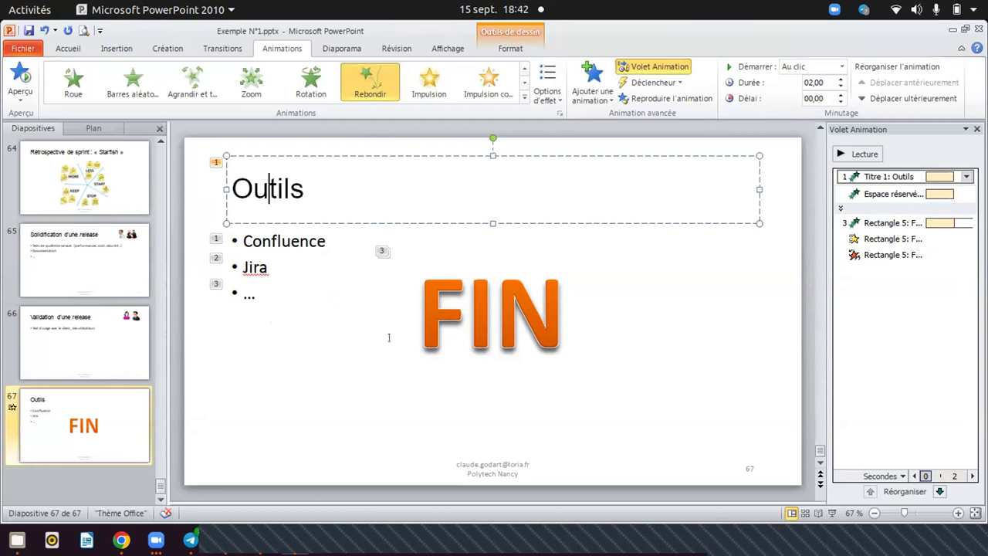
{"action": "left_click", "coordinate": [465, 324]}
{"action": "left_click", "coordinate": [688, 331]}
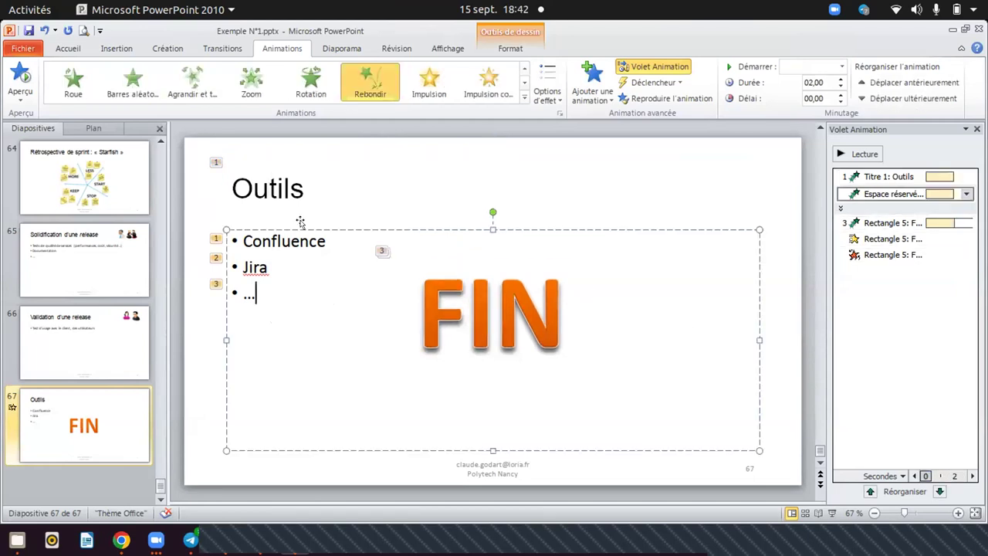
{"action": "left_click", "coordinate": [334, 173]}
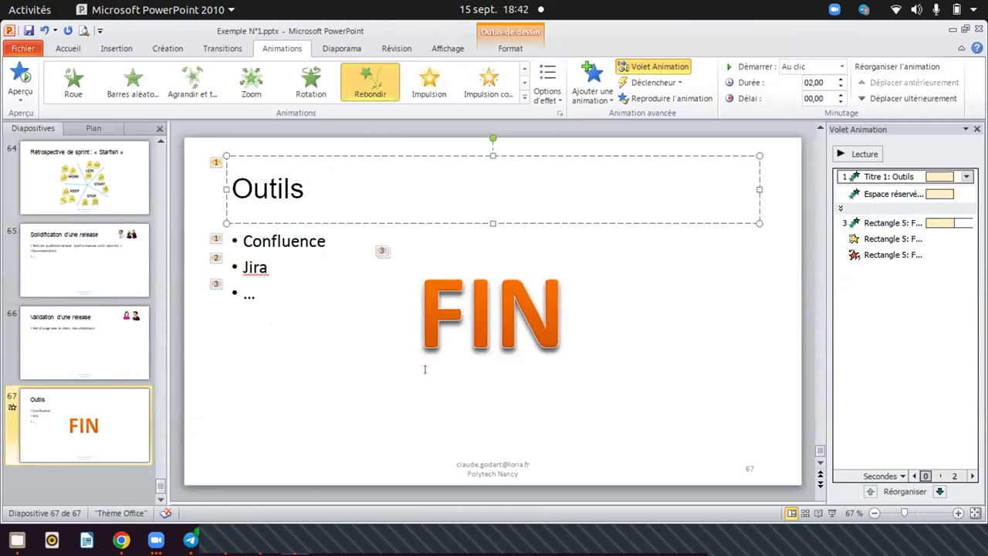
{"action": "left_click", "coordinate": [579, 416]}
{"action": "left_click", "coordinate": [641, 463]}
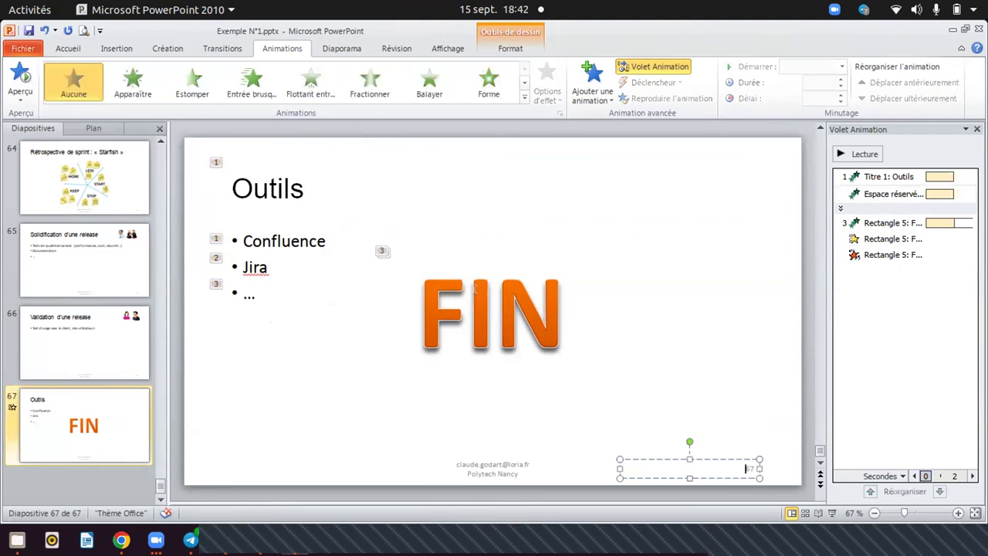
{"action": "left_click", "coordinate": [509, 441]}
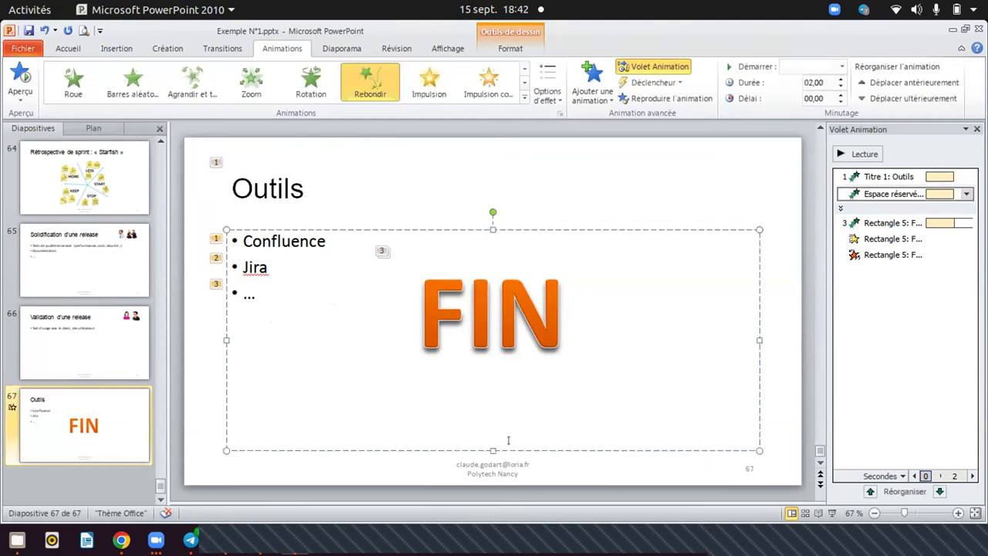
{"action": "left_click", "coordinate": [679, 168]}
{"action": "left_click", "coordinate": [351, 153]}
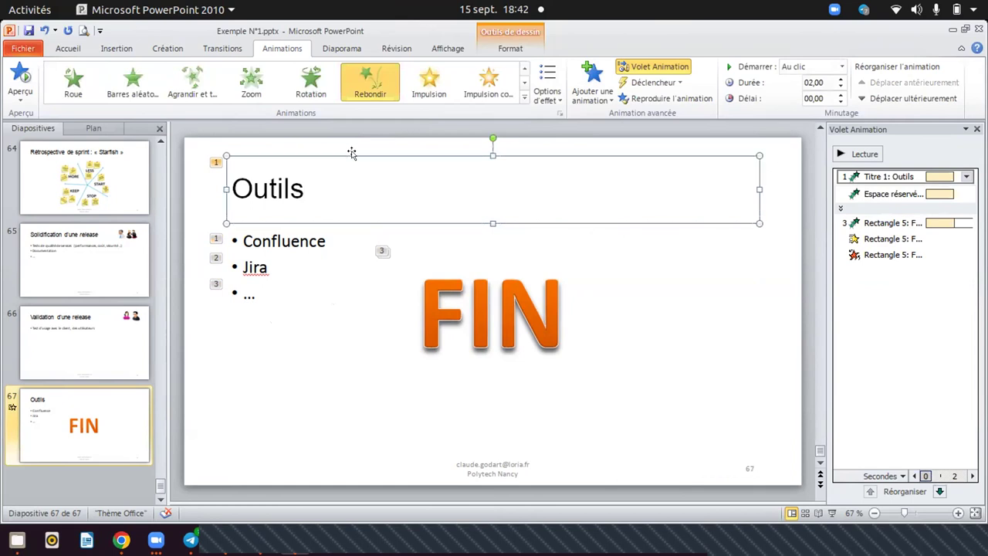
Add a Chute exit effect to the Outils title from the additional exit effects list.
{"action": "left_click", "coordinate": [598, 100]}
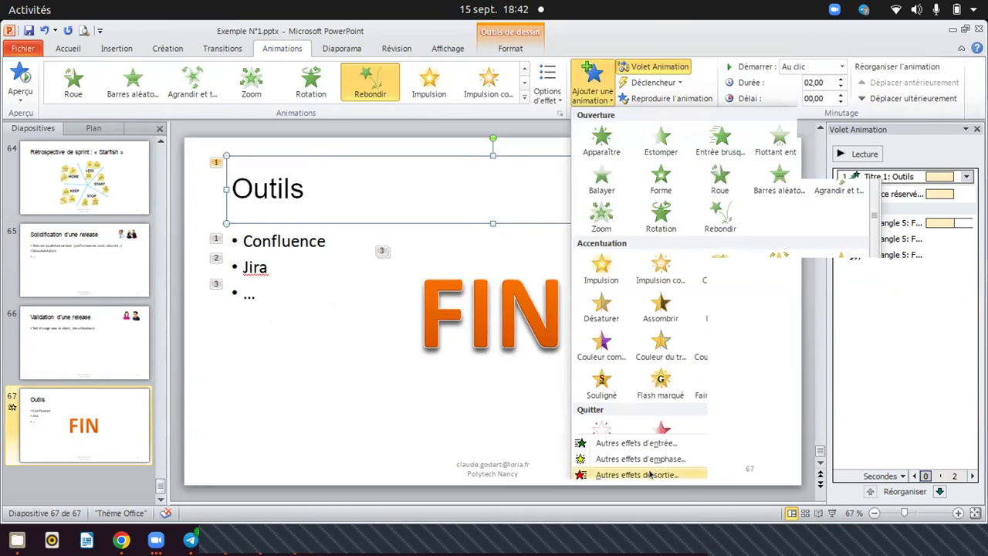
{"action": "left_click", "coordinate": [650, 474]}
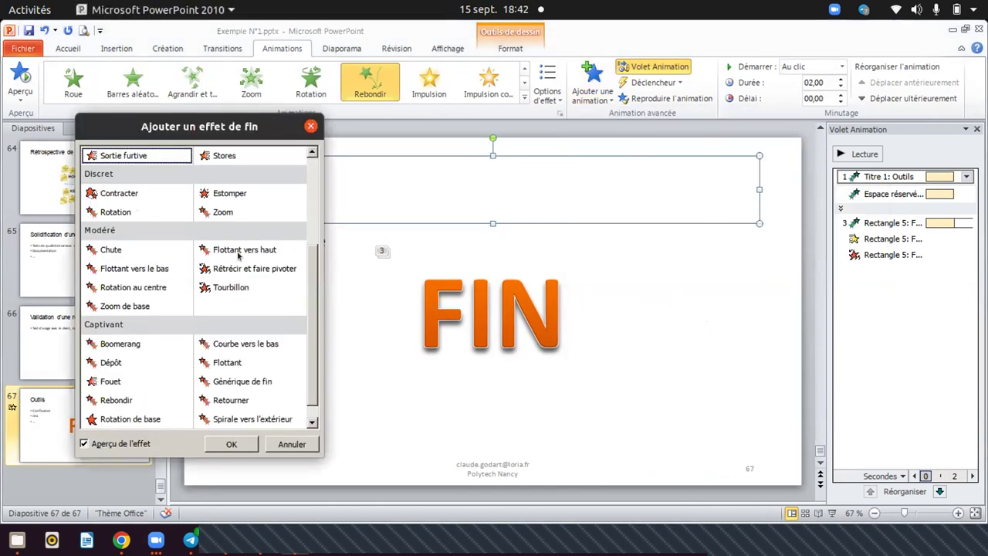
{"action": "left_click", "coordinate": [108, 252]}
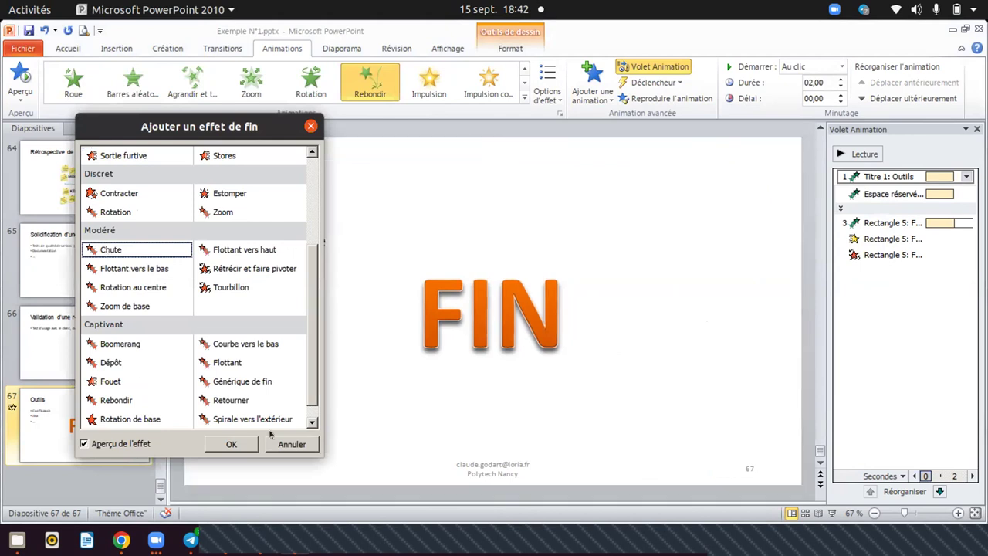
{"action": "left_click", "coordinate": [227, 444]}
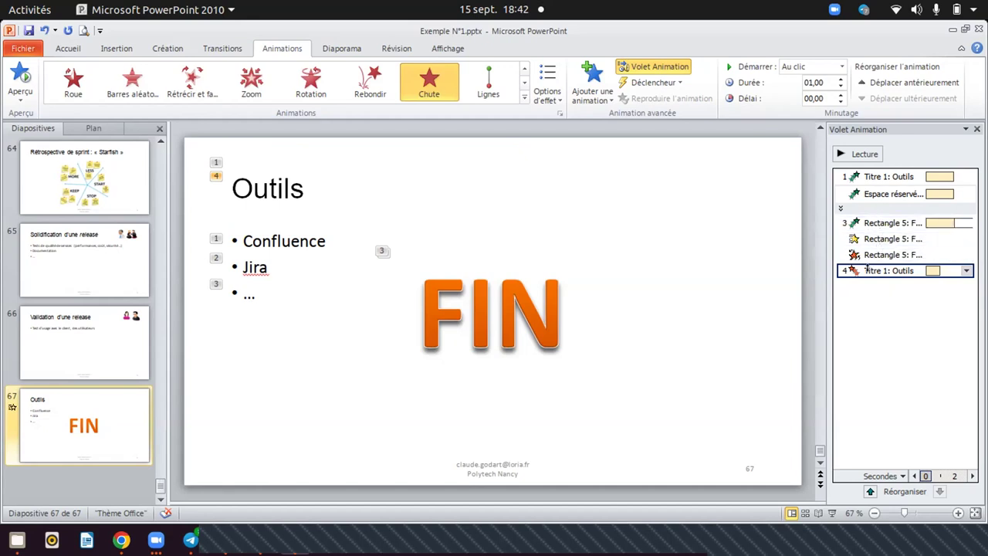
Drag the title's Chute exit above FIN's Rectangle 5 effects, then select the bullet text placeholder.
{"action": "left_click", "coordinate": [866, 267]}
{"action": "left_click_drag", "start_coordinate": [873, 273], "coordinate": [879, 207]}
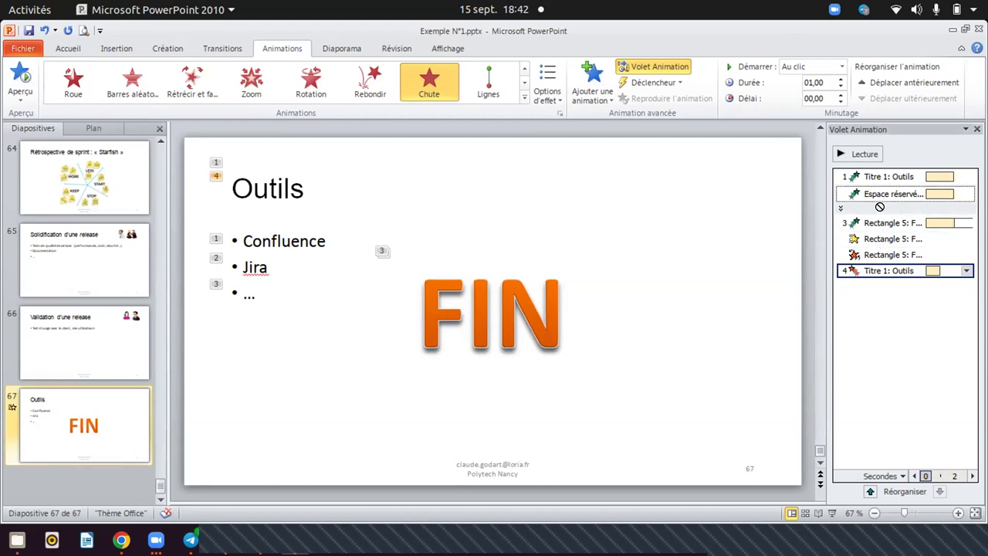
{"action": "left_click_drag", "start_coordinate": [879, 207], "coordinate": [866, 193]}
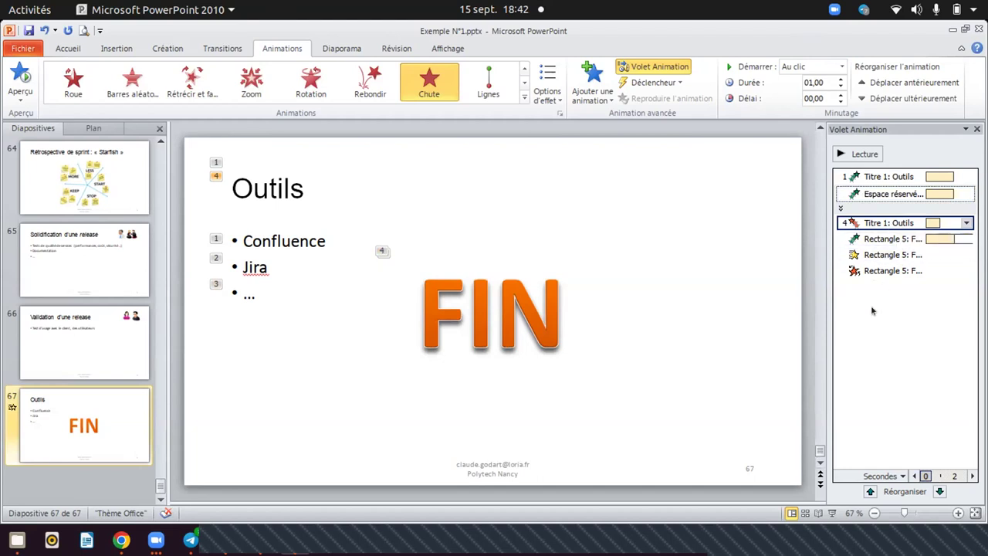
{"action": "left_click", "coordinate": [865, 220]}
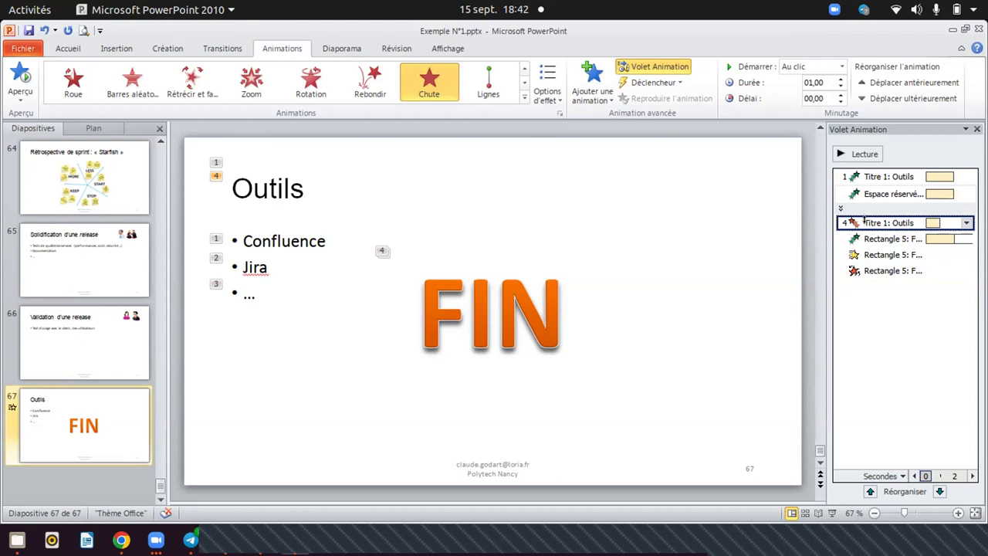
{"action": "left_click", "coordinate": [868, 231]}
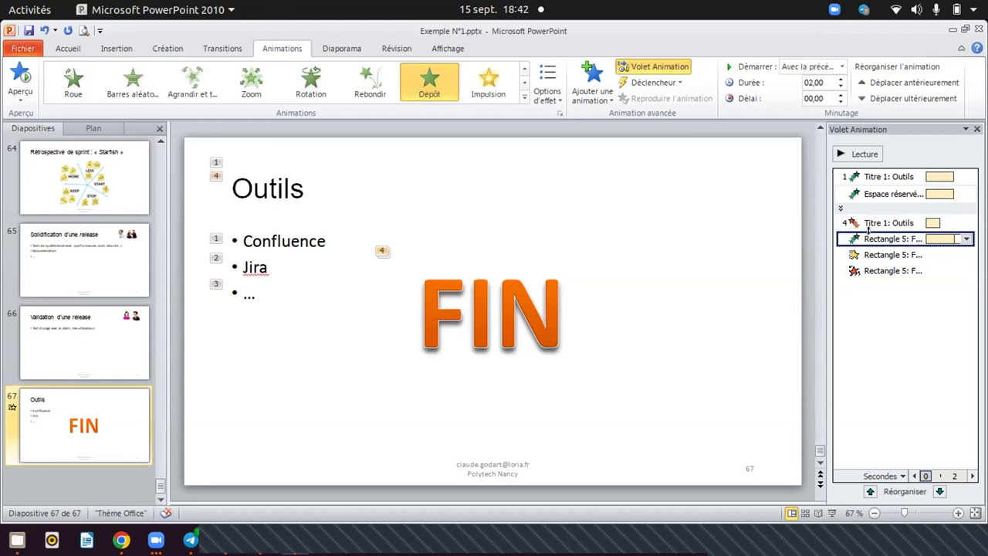
{"action": "left_click", "coordinate": [273, 227]}
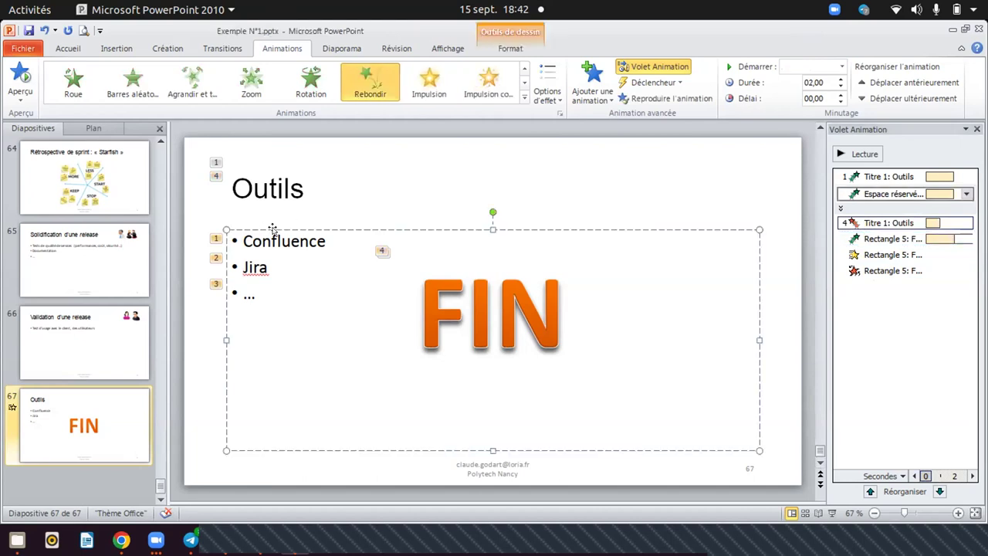
{"action": "left_click", "coordinate": [594, 89]}
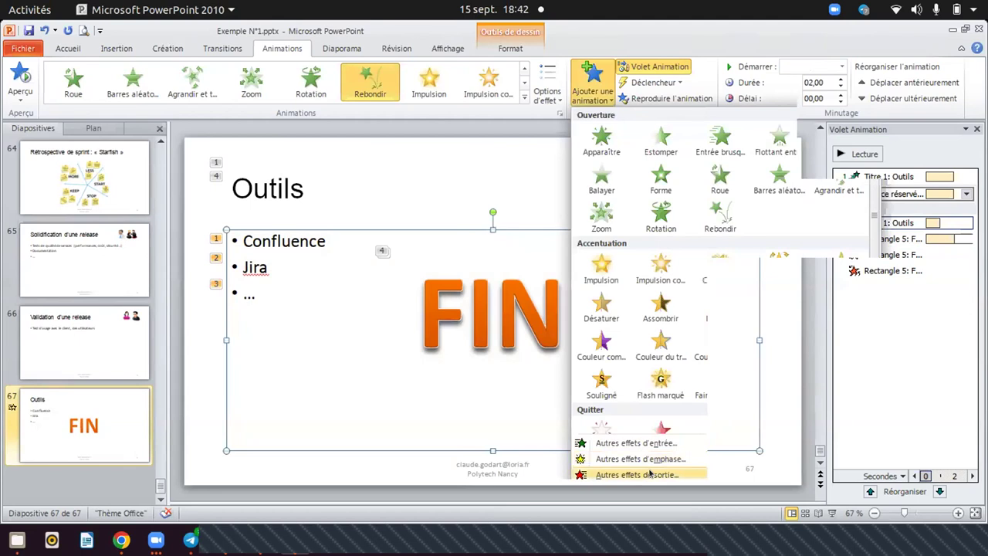
Add a Rebondir exit effect to the bullet text placeholder.
{"action": "left_click", "coordinate": [637, 474]}
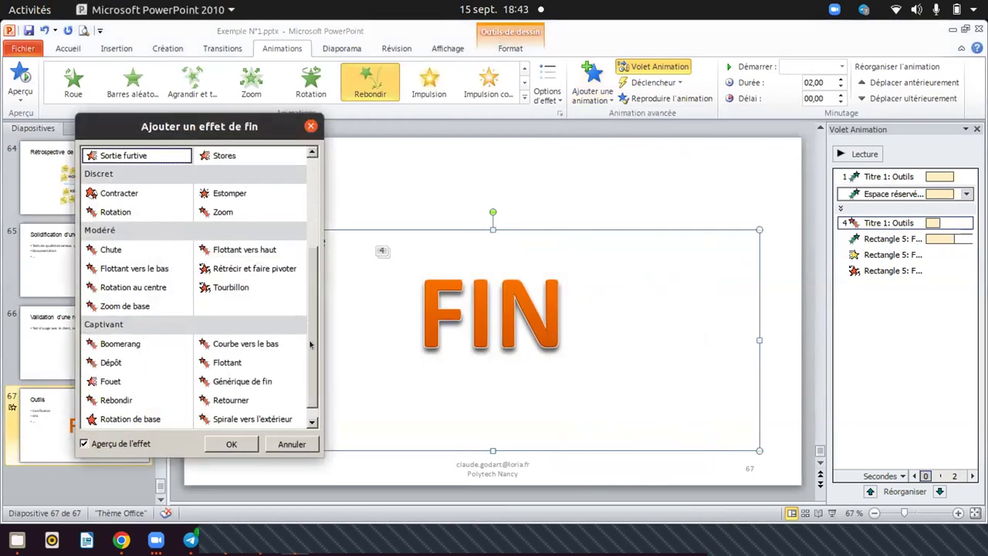
{"action": "scroll", "coordinate": [308, 344], "scroll_direction": "down", "scroll_amount": 1}
{"action": "left_click", "coordinate": [222, 381]}
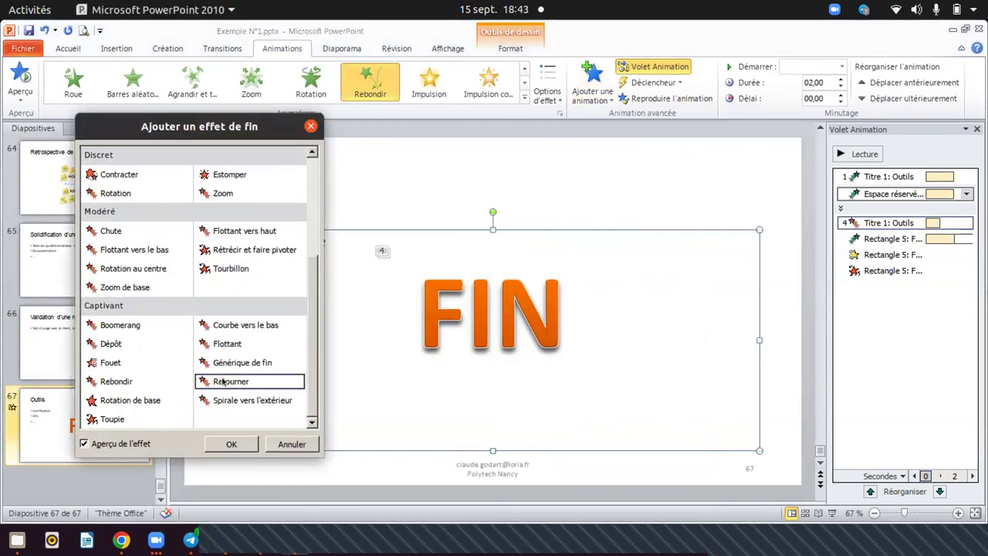
{"action": "left_click", "coordinate": [120, 381]}
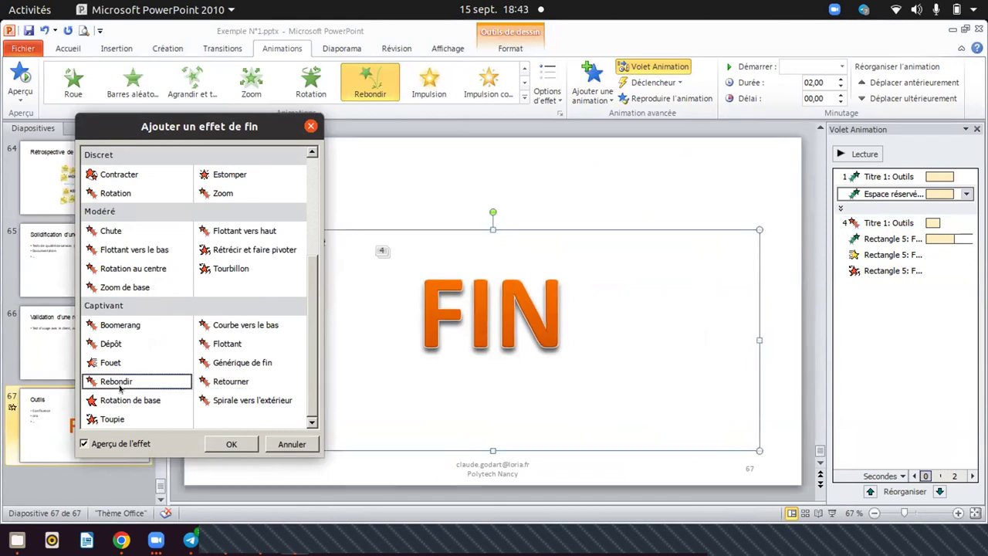
{"action": "left_click", "coordinate": [232, 444]}
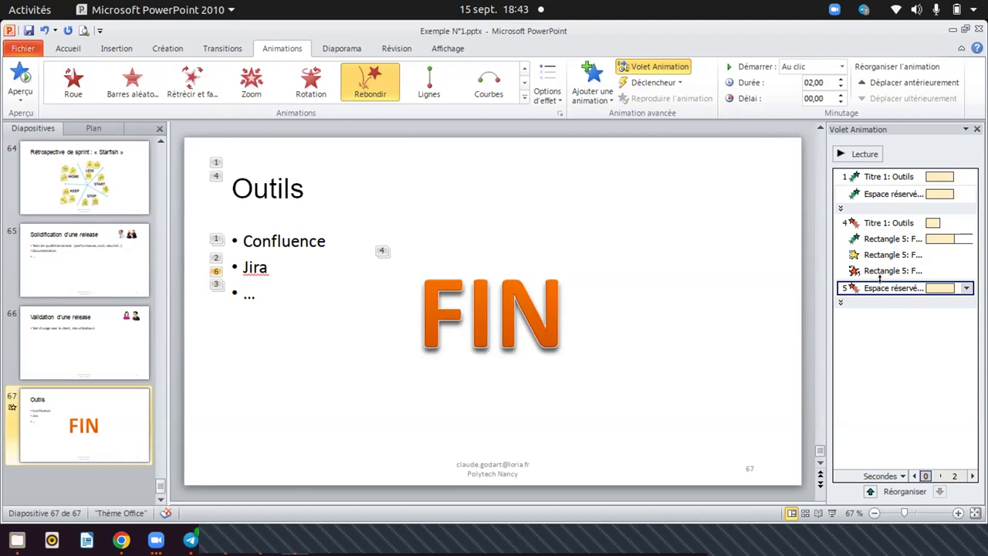
Move the bullet text's Rebondir exit right after the title's Chute exit, ahead of FIN.
{"action": "left_click_drag", "start_coordinate": [885, 287], "coordinate": [883, 231]}
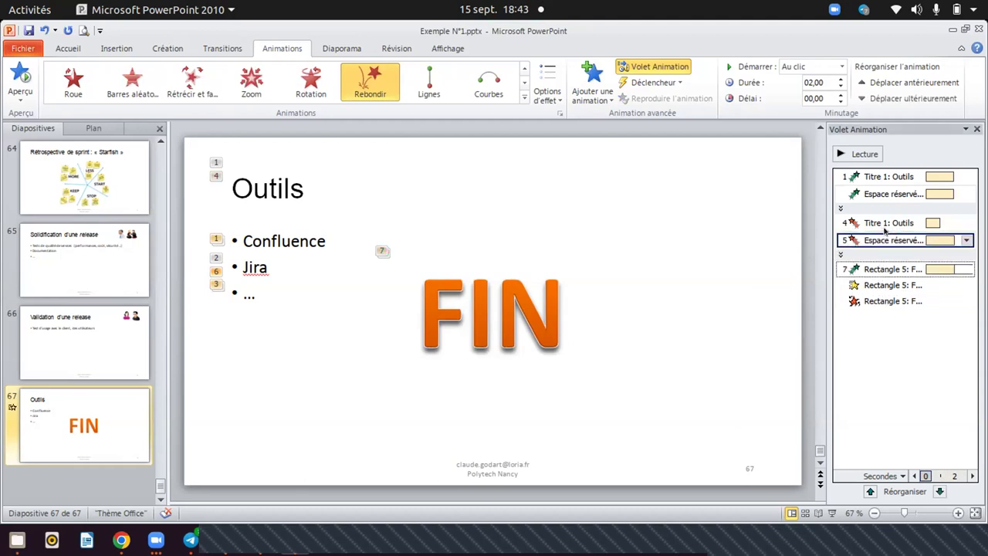
{"action": "left_click", "coordinate": [894, 222]}
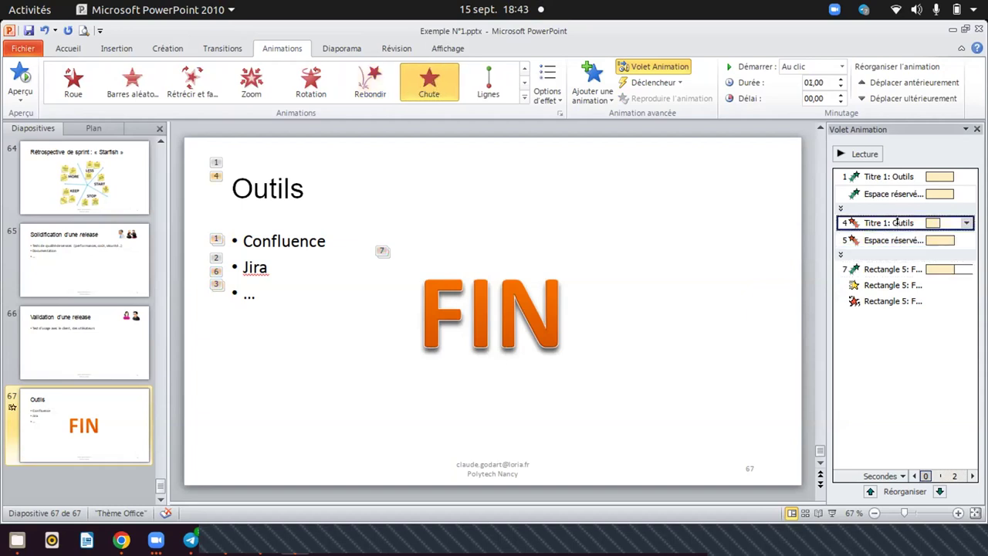
{"action": "left_click", "coordinate": [878, 240]}
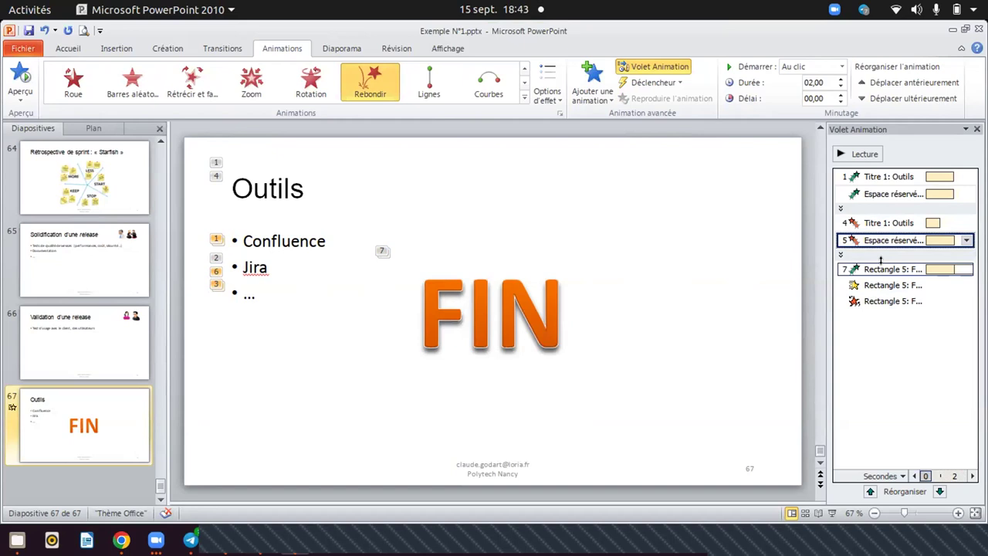
Set the FIN Dépôt animation to start Après la précédente.
{"action": "left_click", "coordinate": [880, 261]}
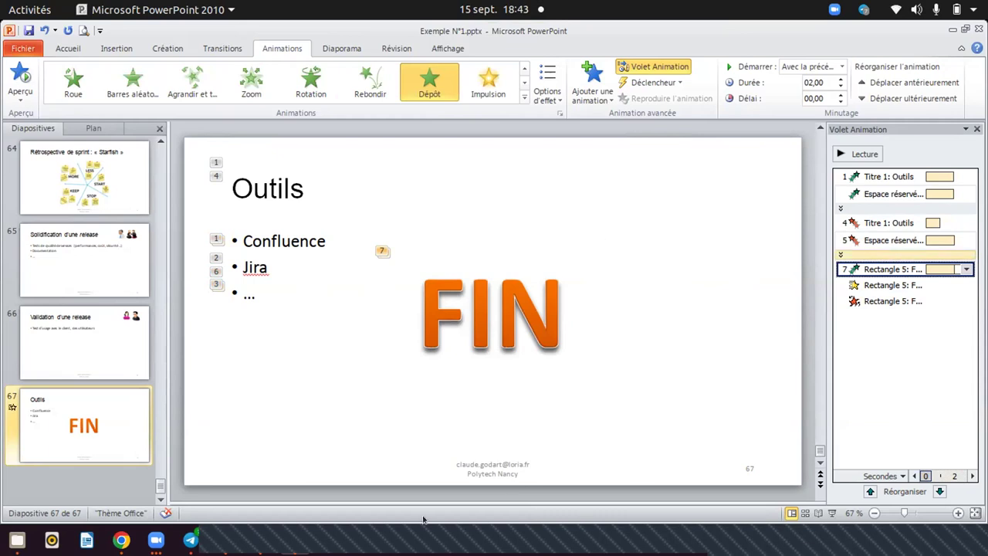
{"action": "left_click_drag", "start_coordinate": [879, 264], "coordinate": [877, 232]}
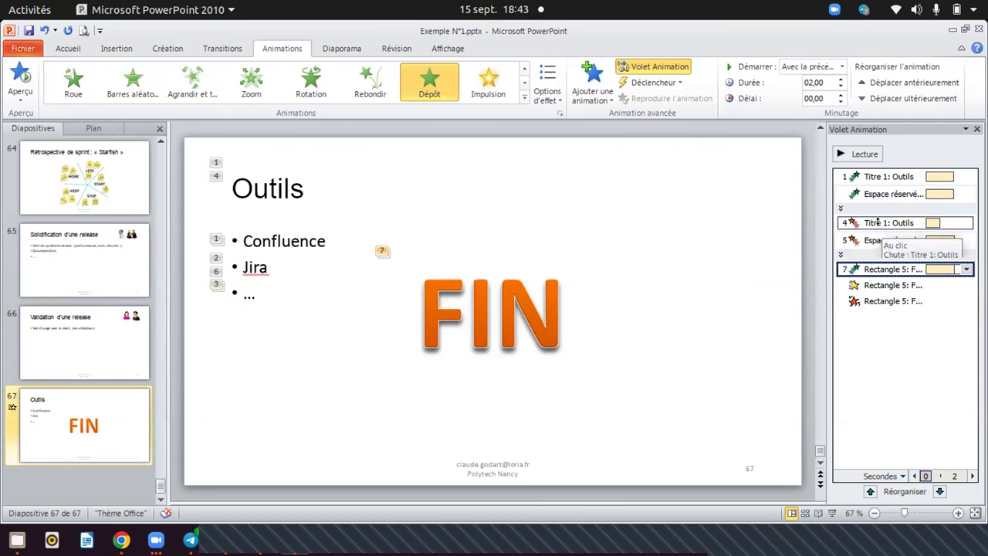
{"action": "left_click", "coordinate": [967, 270]}
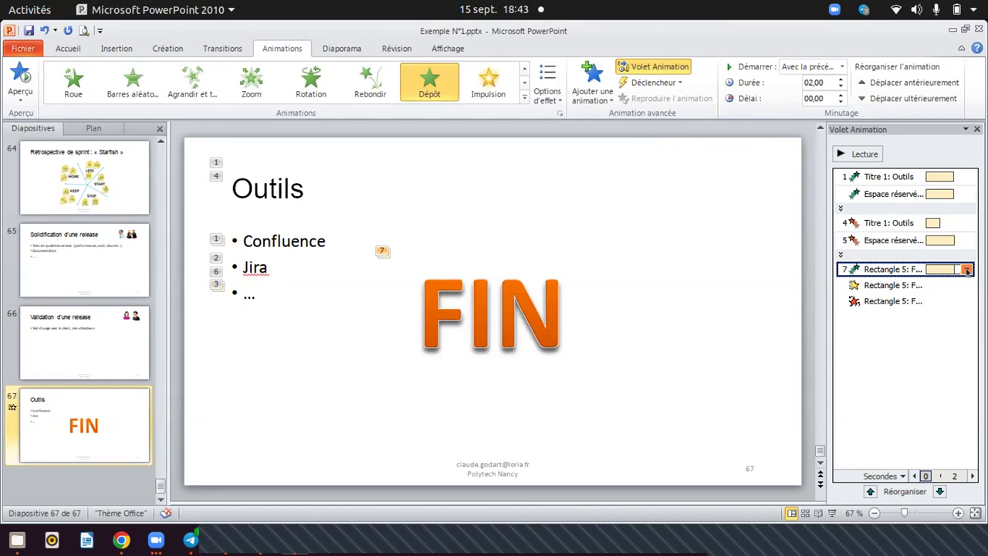
{"action": "left_click", "coordinate": [841, 68]}
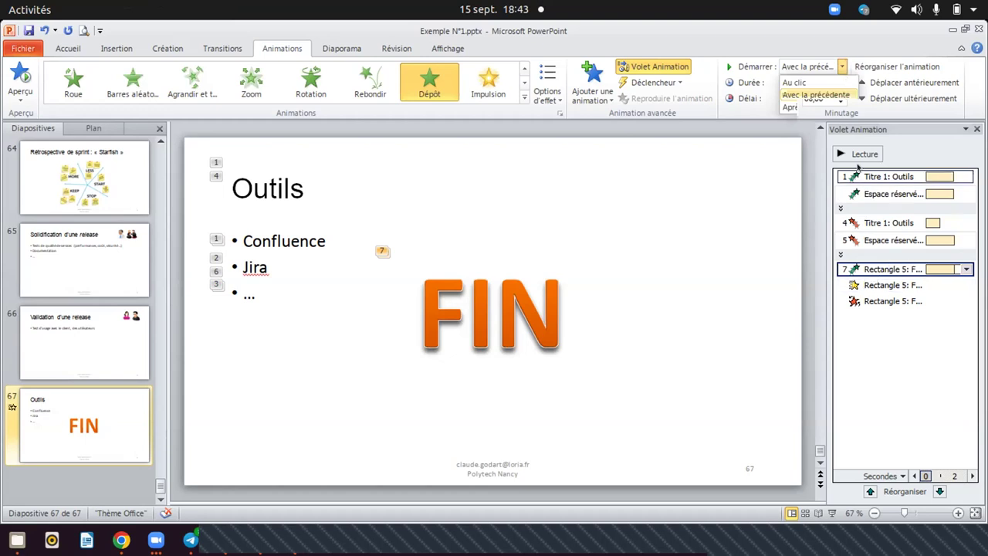
{"action": "left_click", "coordinate": [803, 108]}
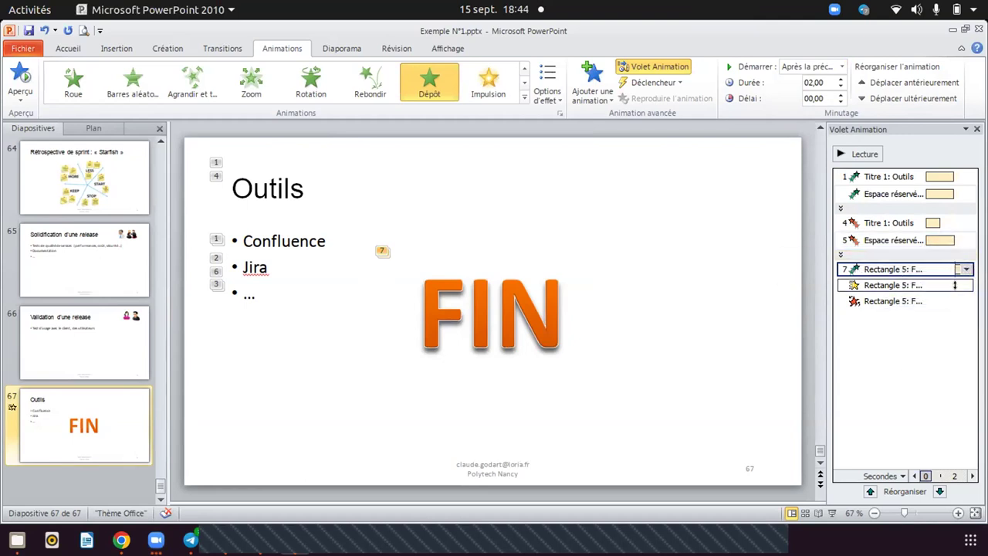
Clear the animation selection and play the slide's animations with Lecture.
{"action": "left_click", "coordinate": [958, 282]}
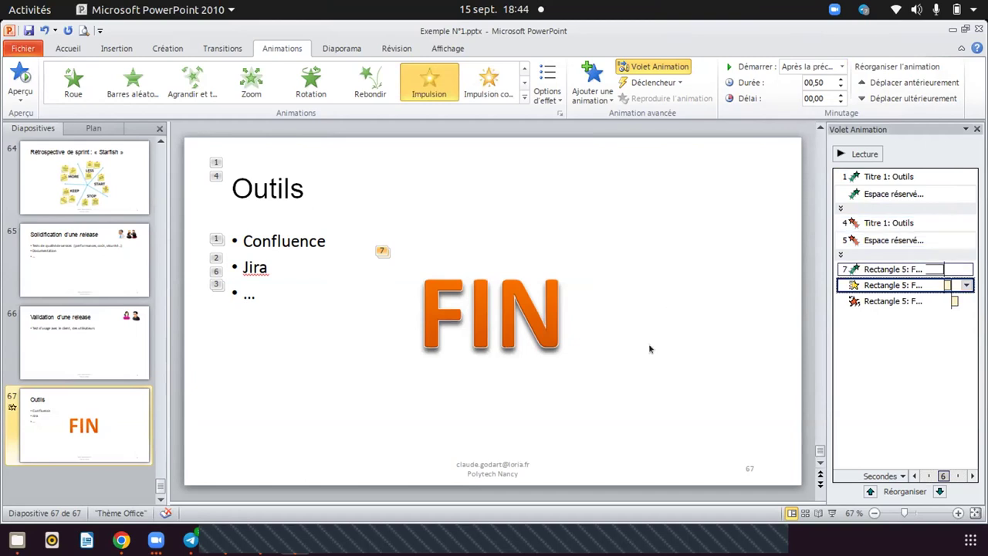
{"action": "left_click", "coordinate": [912, 430]}
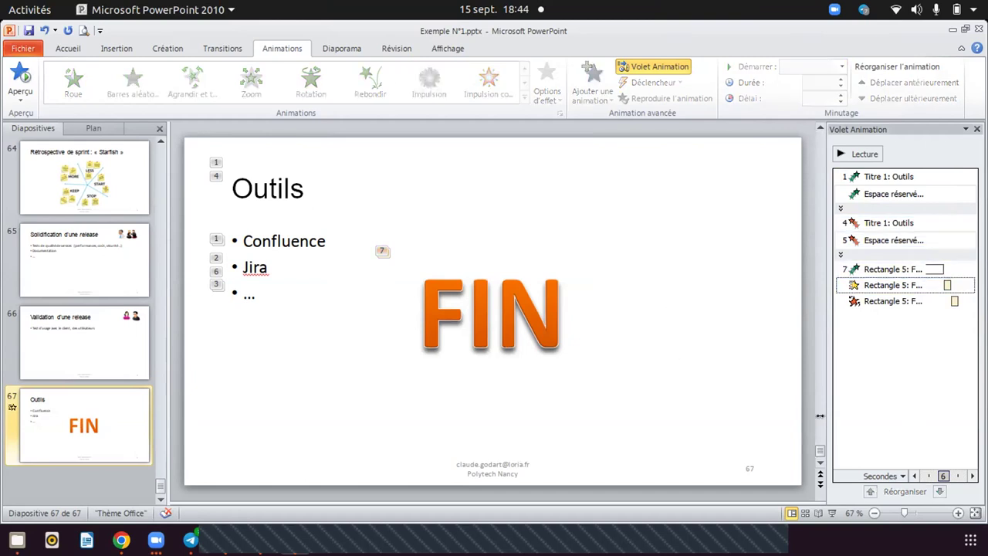
{"action": "left_click", "coordinate": [852, 154]}
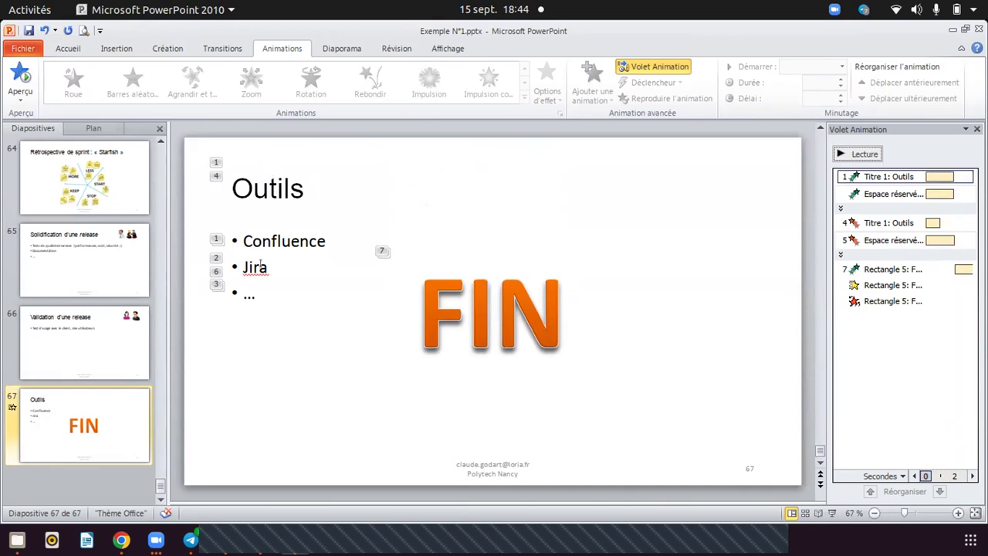
Make the bullet text's exit play together with the title's exit.
{"action": "left_click", "coordinate": [870, 222]}
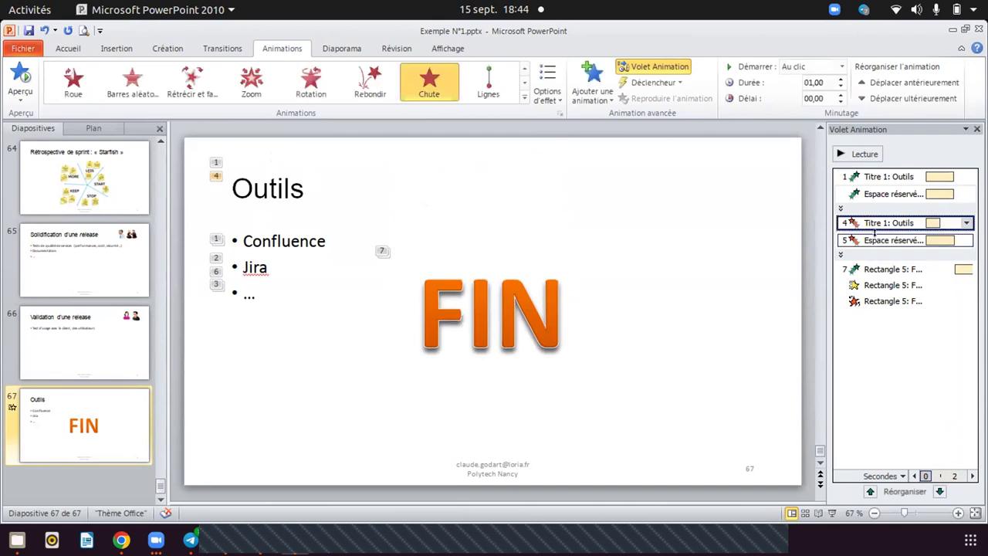
{"action": "left_click", "coordinate": [875, 239], "text": "ctrl"}
{"action": "left_click", "coordinate": [886, 240]}
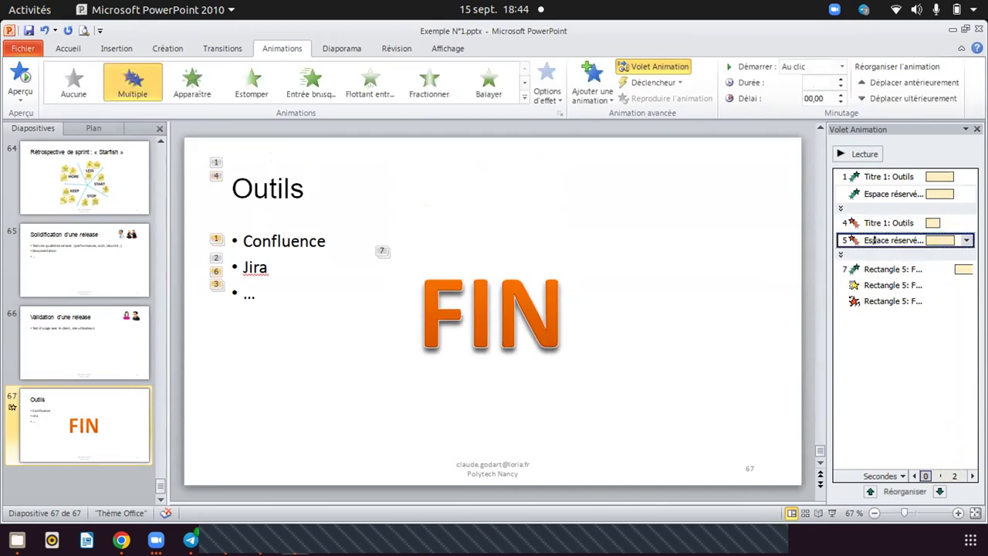
{"action": "left_click", "coordinate": [966, 240]}
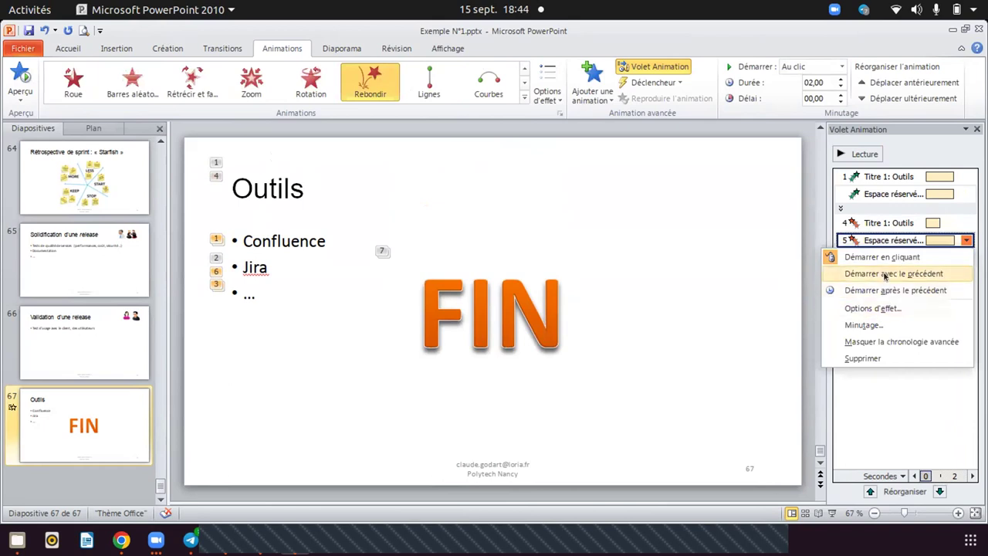
{"action": "left_click", "coordinate": [885, 275]}
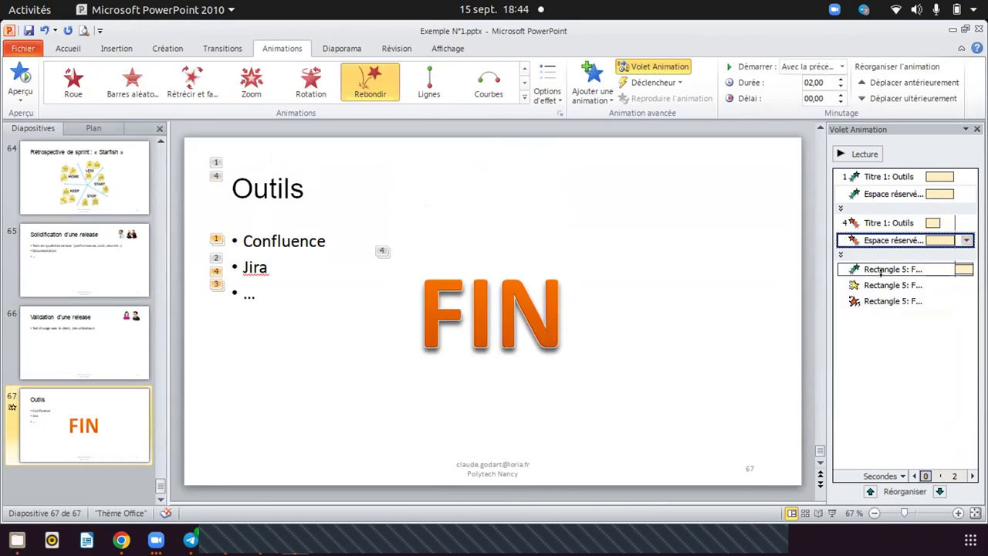
Set both exit animations to start Après la précédente and preview slide 67.
{"action": "left_click", "coordinate": [880, 226], "text": "ctrl"}
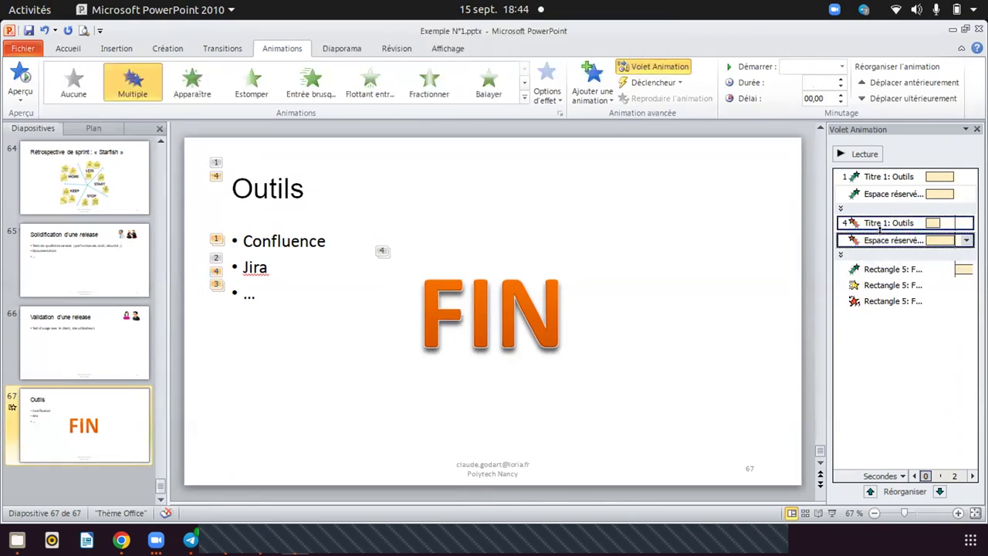
{"action": "left_click", "coordinate": [840, 68]}
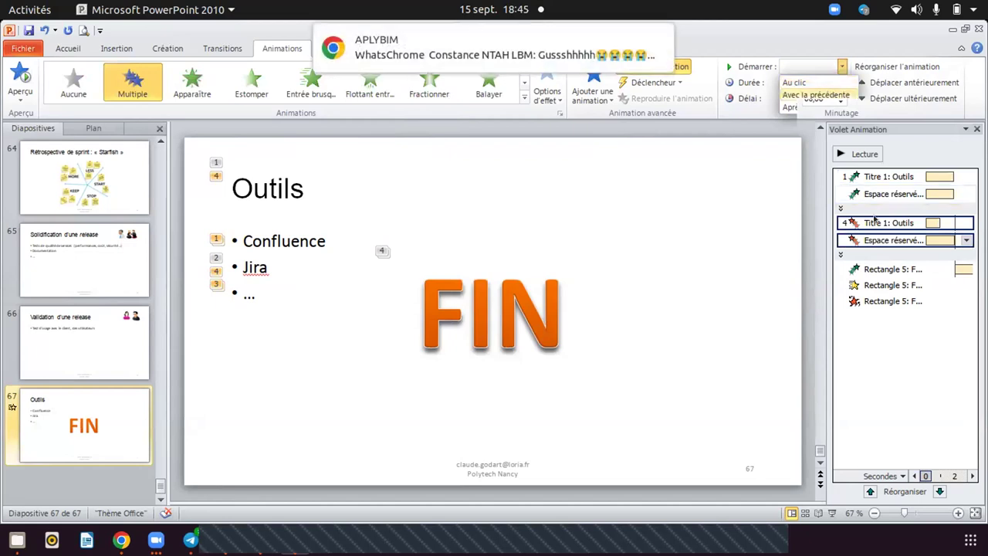
{"action": "left_click", "coordinate": [803, 107]}
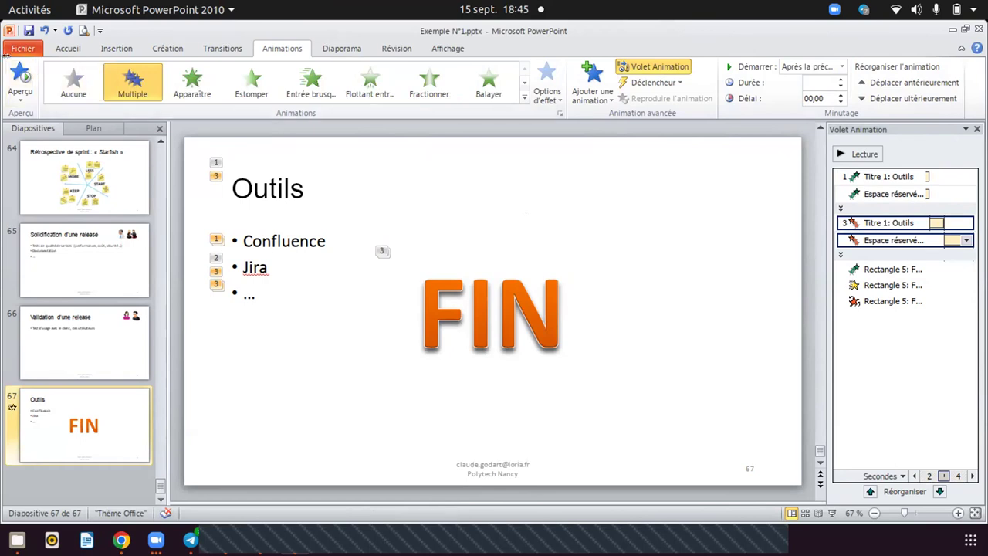
{"action": "left_click", "coordinate": [19, 75]}
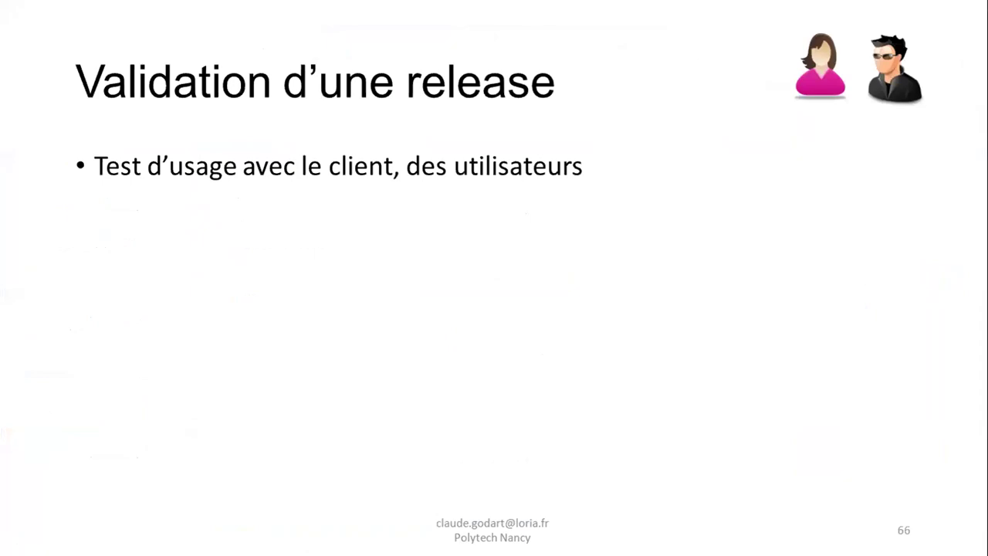
{"action": "key", "text": "Right"}
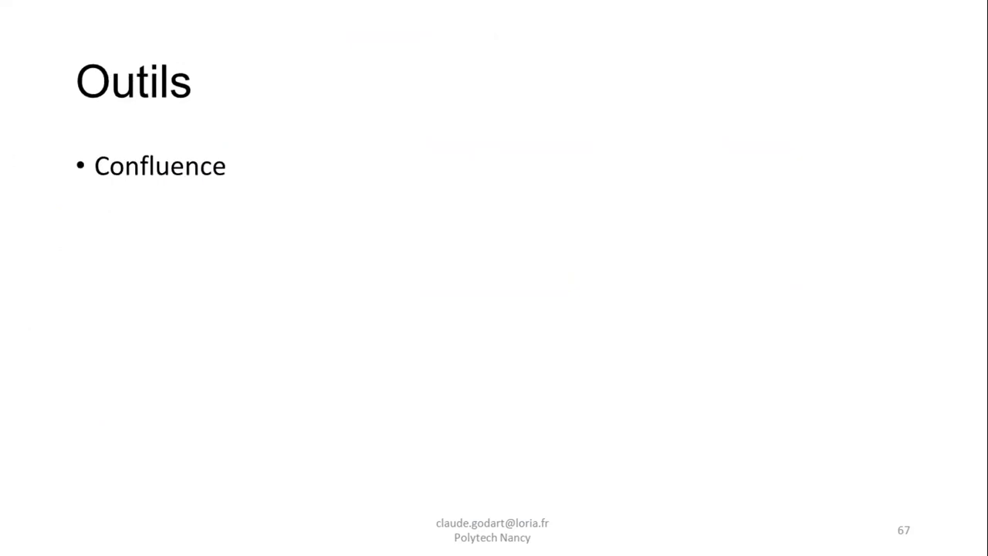
{"action": "key", "text": "Right"}
{"action": "key", "text": "Right"}
{"action": "key", "text": "Right"}
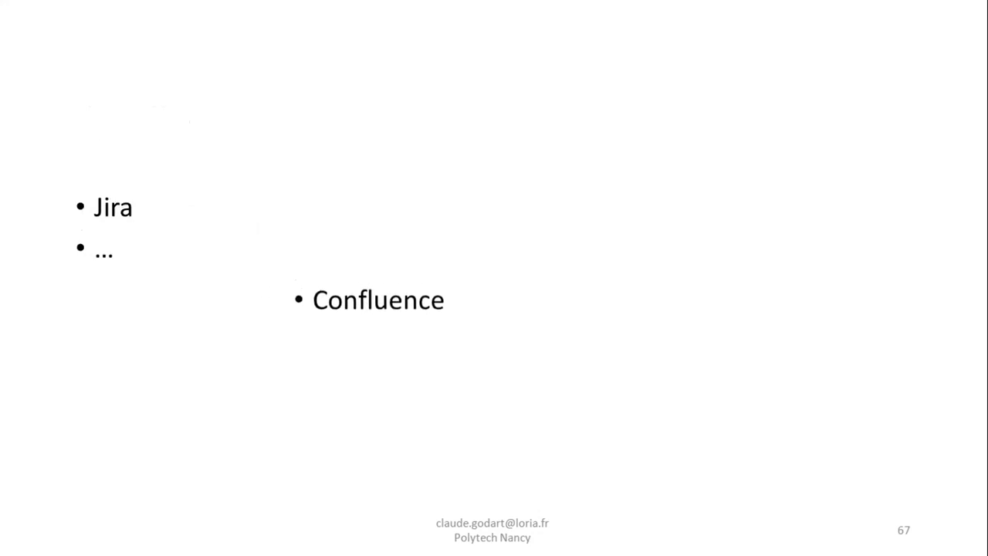
{"action": "key", "text": "Right"}
{"action": "key", "text": "Right"}
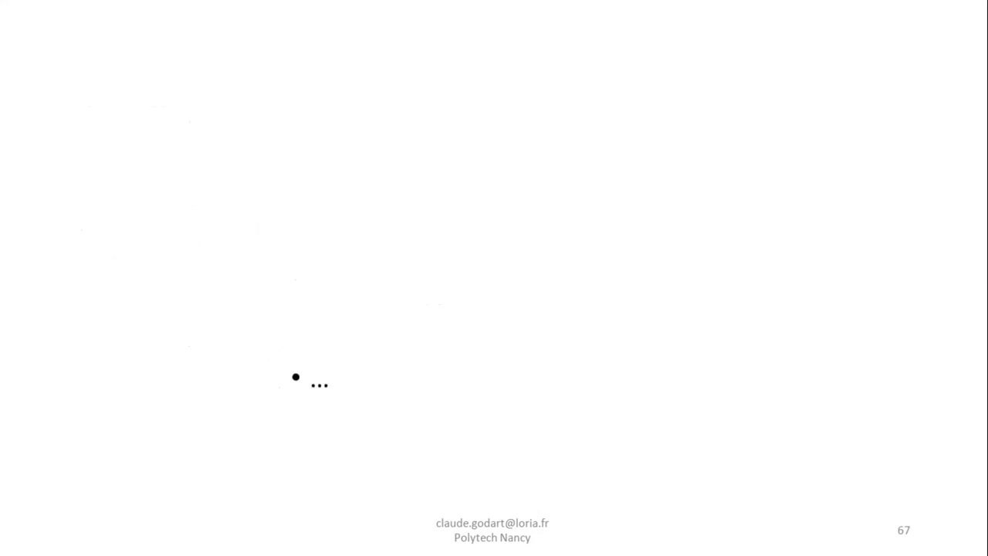
{"action": "key", "text": "Right"}
{"action": "key", "text": "Escape"}
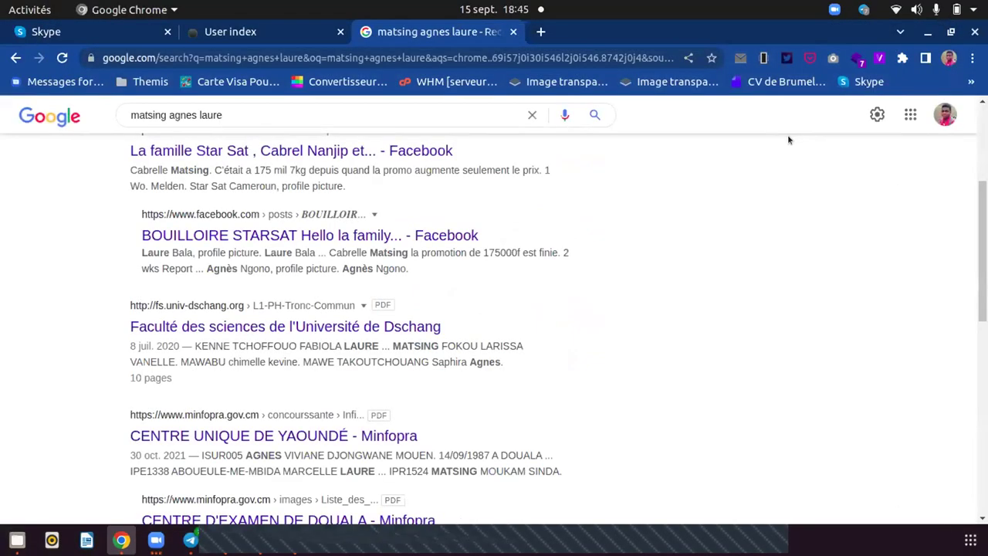
{"action": "key", "text": "alt+Tab"}
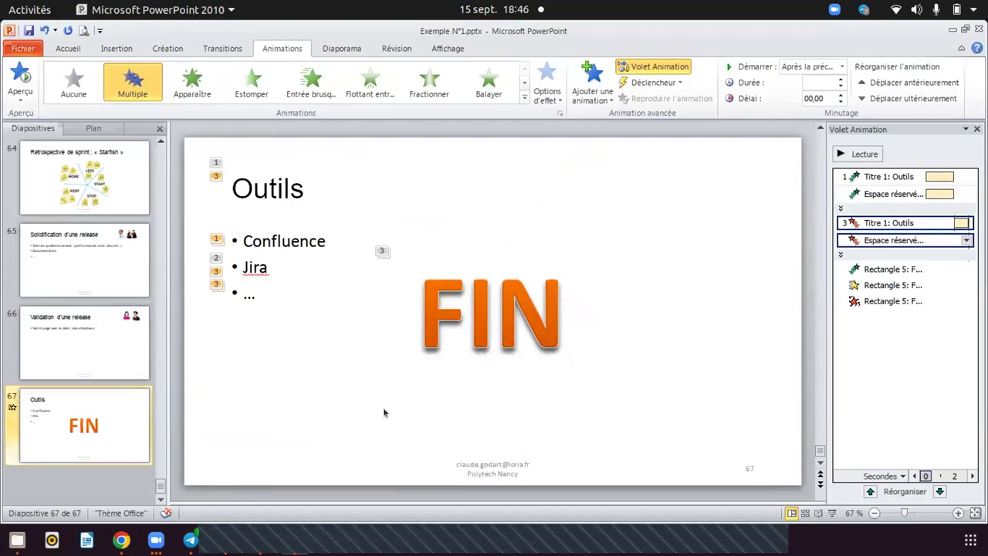
Deselect slide 67's animation entries by clicking an empty part of the slide.
{"action": "left_click", "coordinate": [443, 417]}
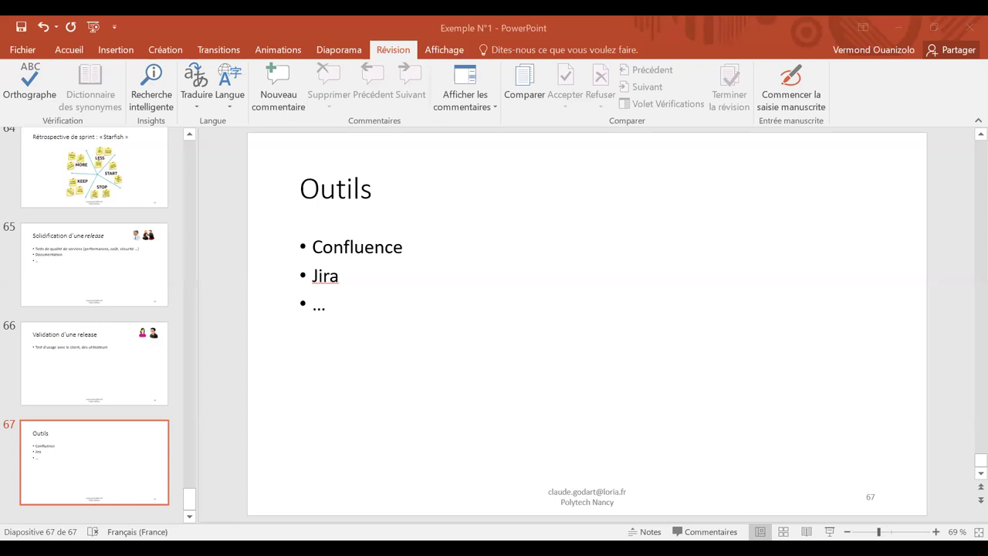
Bring the PowerPoint 2016 window forward and browse the slide thumbnails toward slide 8.
{"action": "left_click", "coordinate": [967, 113]}
{"action": "left_click_drag", "start_coordinate": [967, 466], "coordinate": [648, 249]}
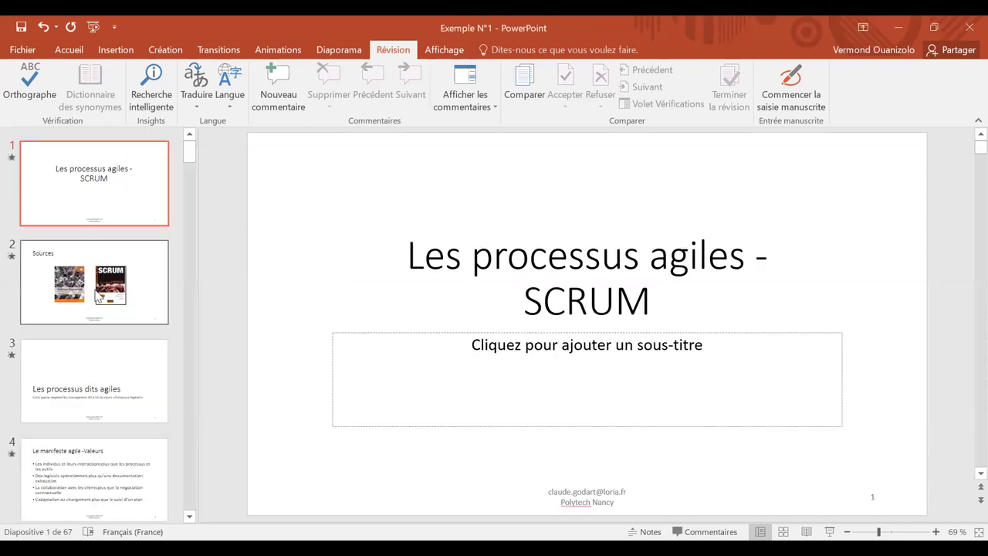
{"action": "key", "text": "Page_Down"}
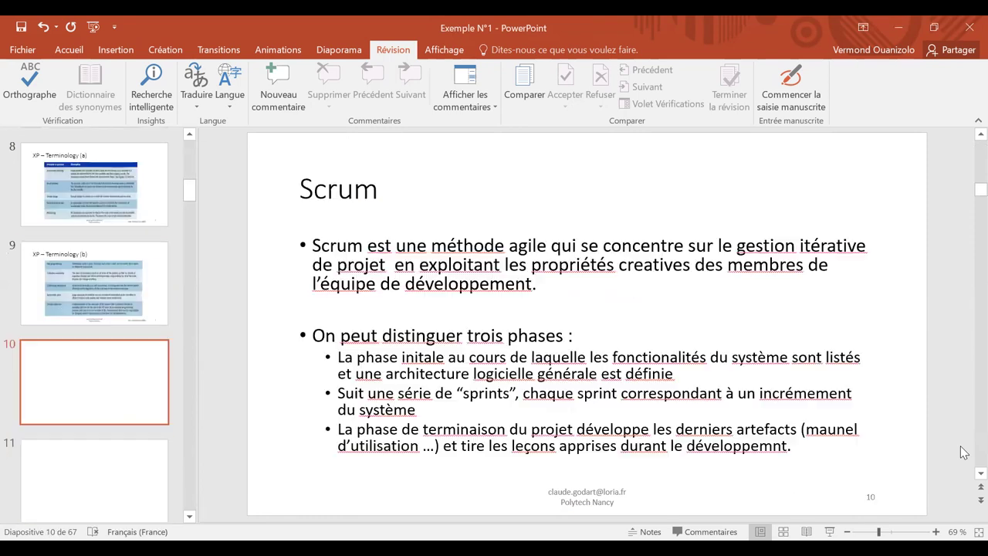
{"action": "scroll", "coordinate": [963, 452], "scroll_direction": "down", "scroll_amount": 2}
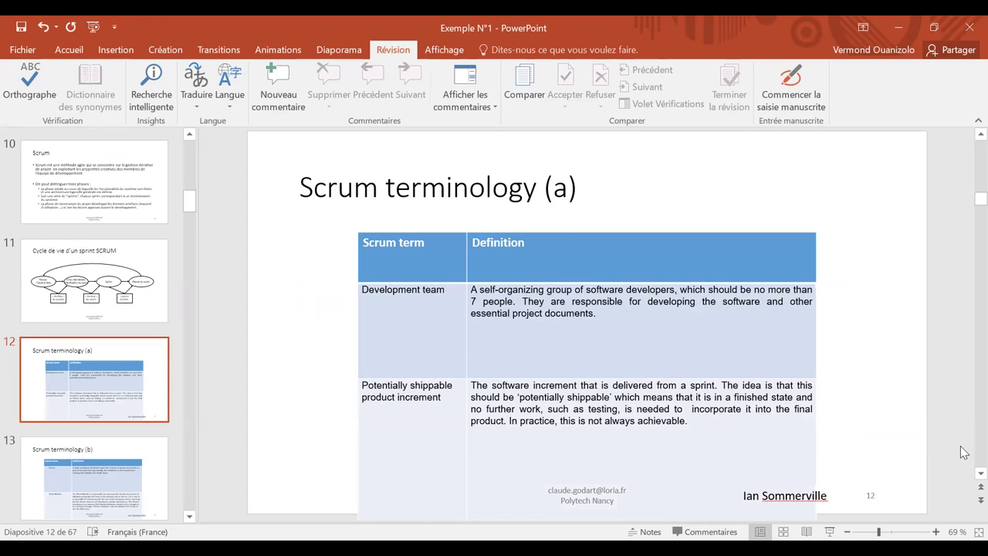
{"action": "scroll", "coordinate": [964, 453], "scroll_direction": "up", "scroll_amount": 1}
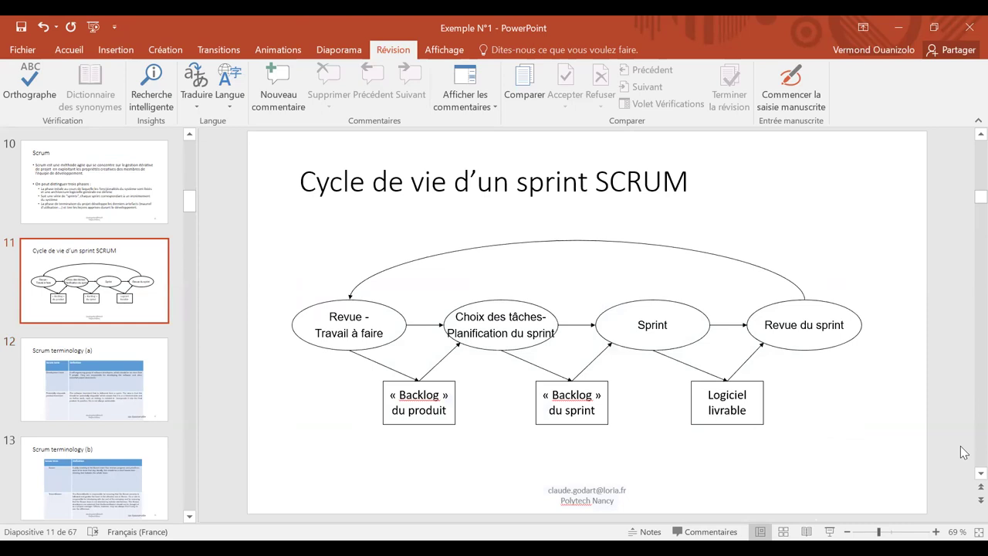
{"action": "scroll", "coordinate": [963, 452], "scroll_direction": "up", "scroll_amount": 3}
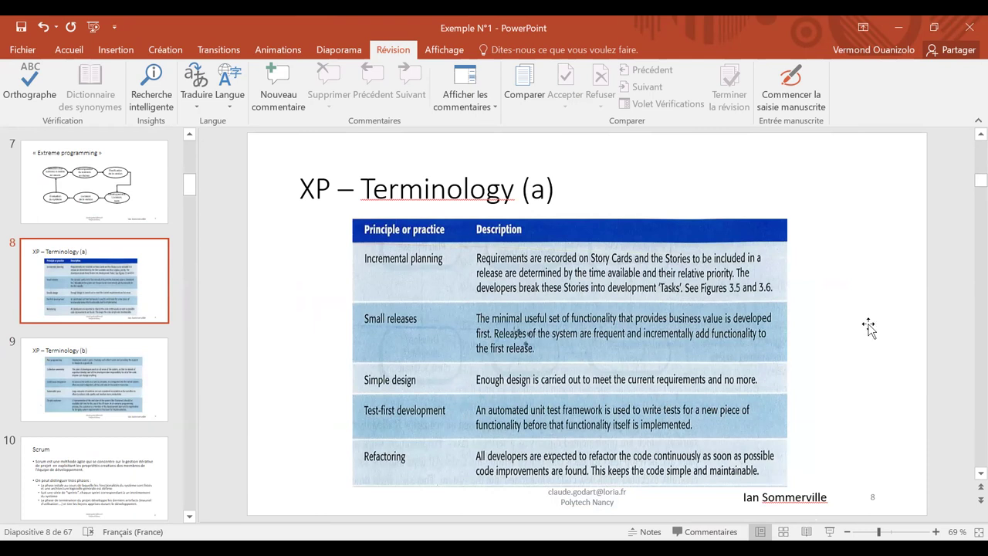
Select slide 8's table picture together with its XP – Terminology (a) title, then return to slide 1.
{"action": "key", "text": "ctrl+a"}
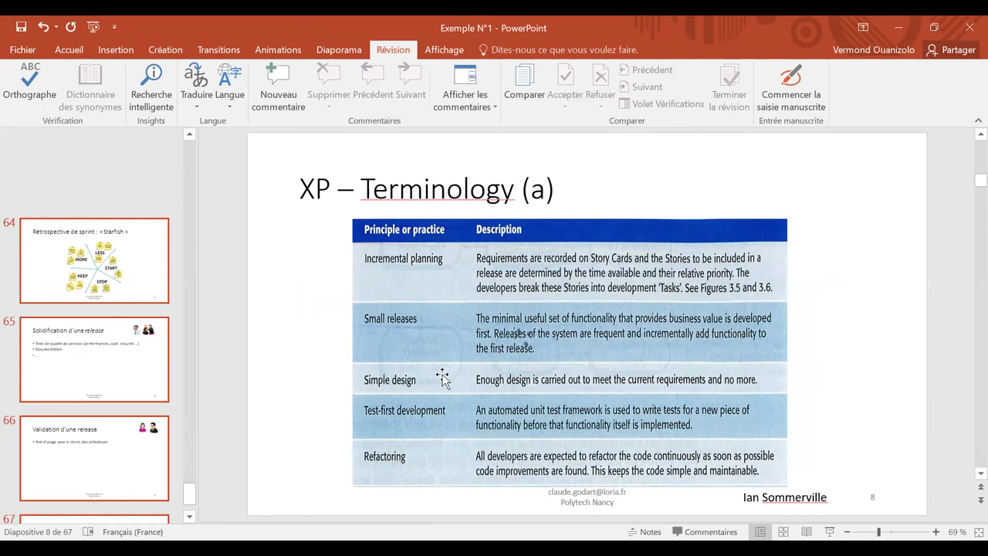
{"action": "left_click", "coordinate": [442, 377]}
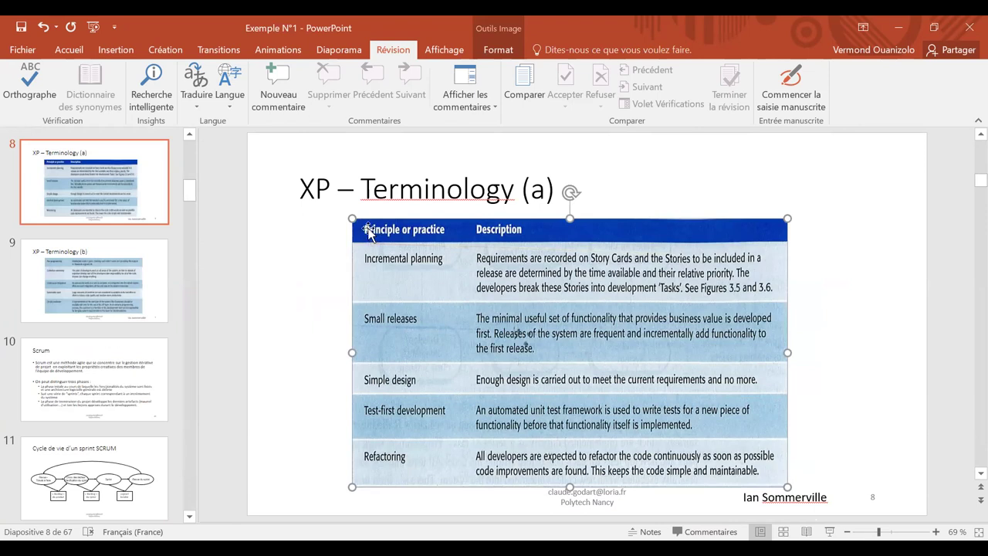
{"action": "key", "text": "ctrl+a"}
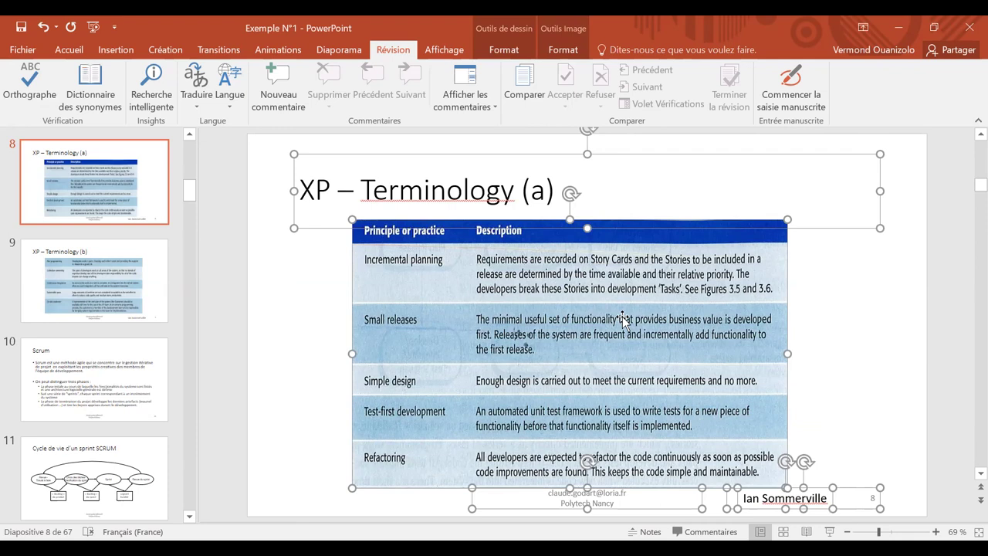
{"action": "key", "text": "Escape"}
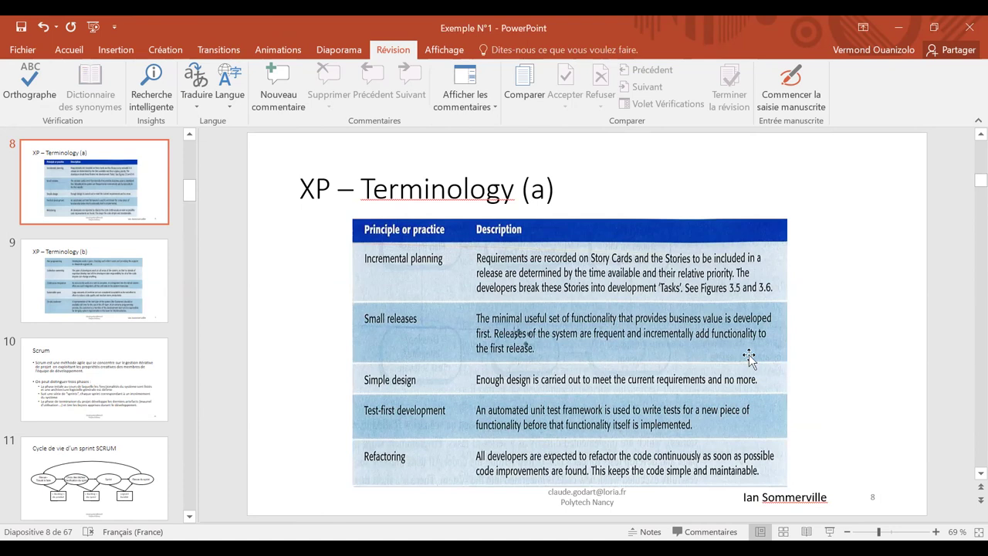
{"action": "key", "text": "Tab"}
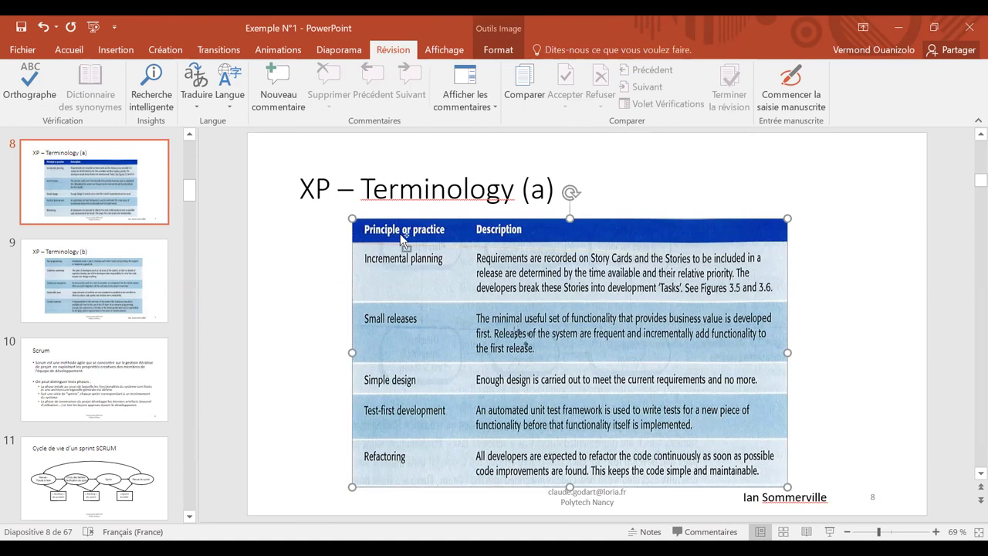
{"action": "left_click", "coordinate": [368, 190], "text": "shift"}
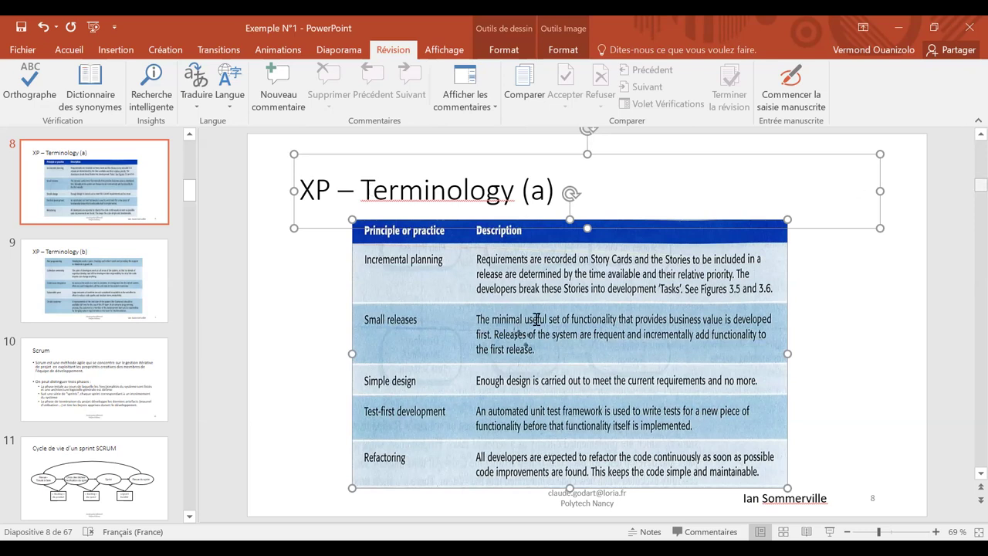
{"action": "key", "text": "Home"}
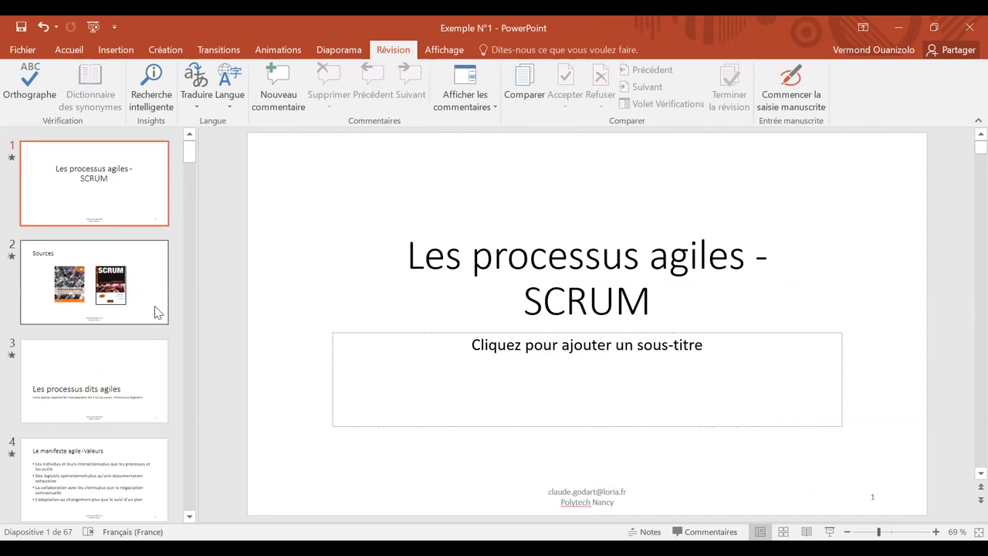
On slide 2, Sources, delete the Software Engineering book cover.
{"action": "key", "text": "Down"}
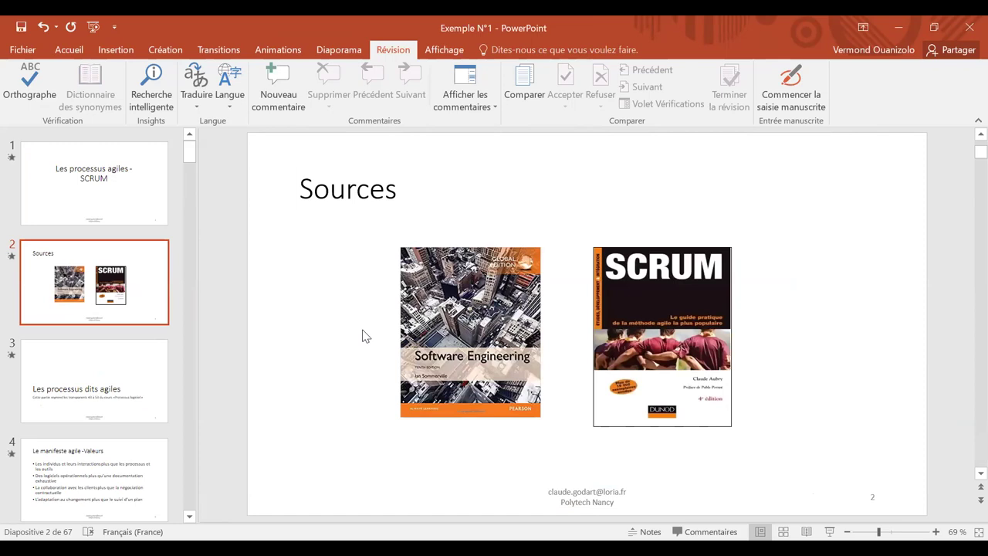
{"action": "left_click", "coordinate": [463, 332]}
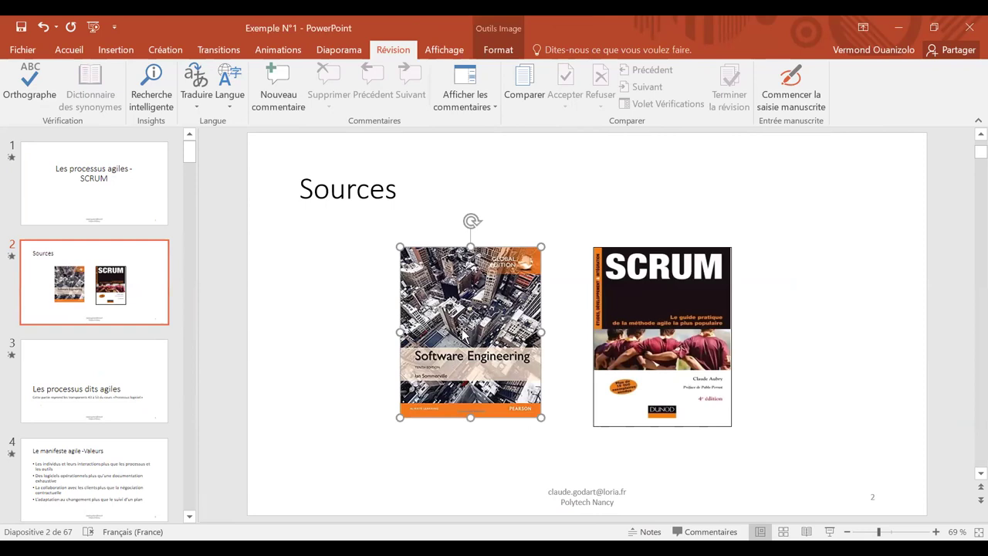
{"action": "key", "text": "Delete"}
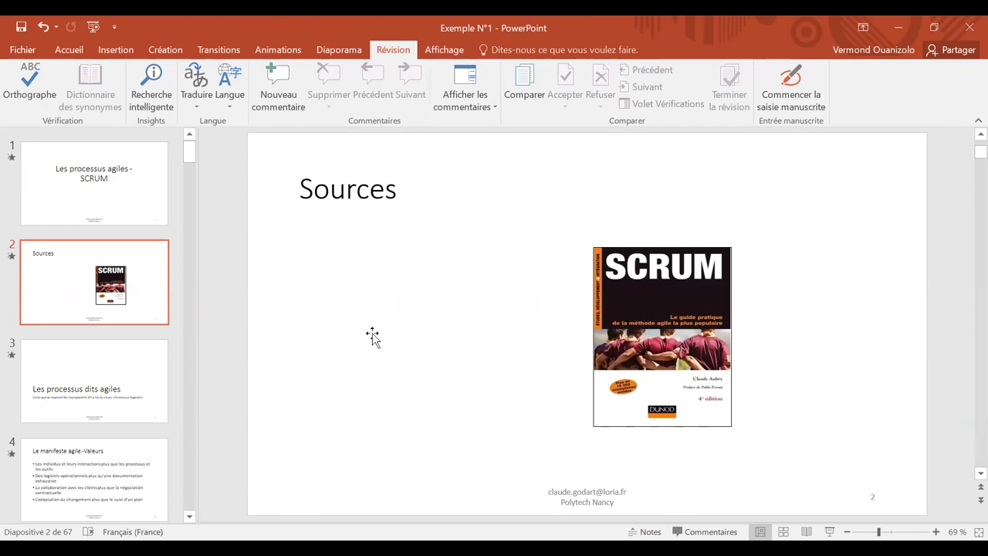
Paste the XP – Terminology (a) title and table onto slide 2, then undo the paste.
{"action": "key", "text": "ctrl+v"}
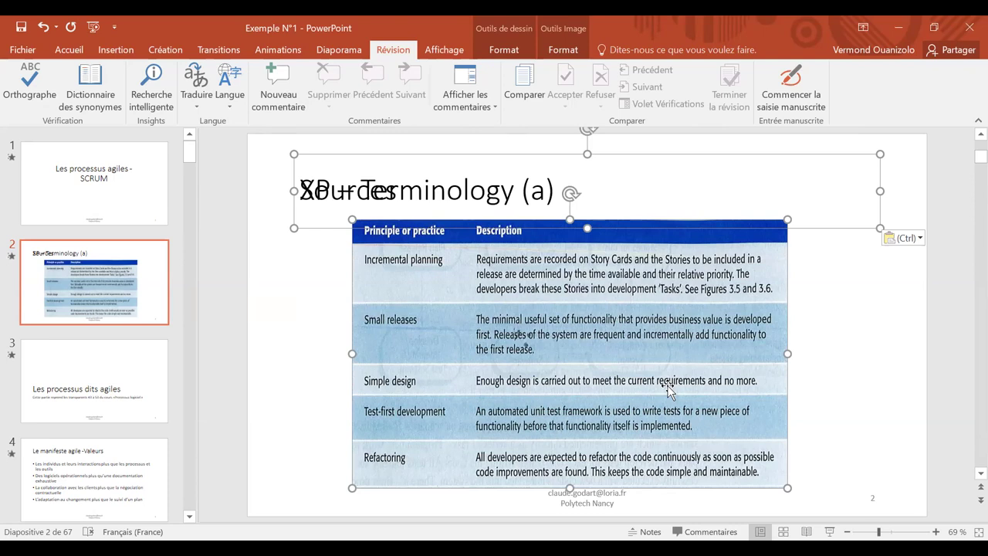
{"action": "left_click_drag", "start_coordinate": [667, 387], "coordinate": [668, 385]}
{"action": "key", "text": "ctrl+z"}
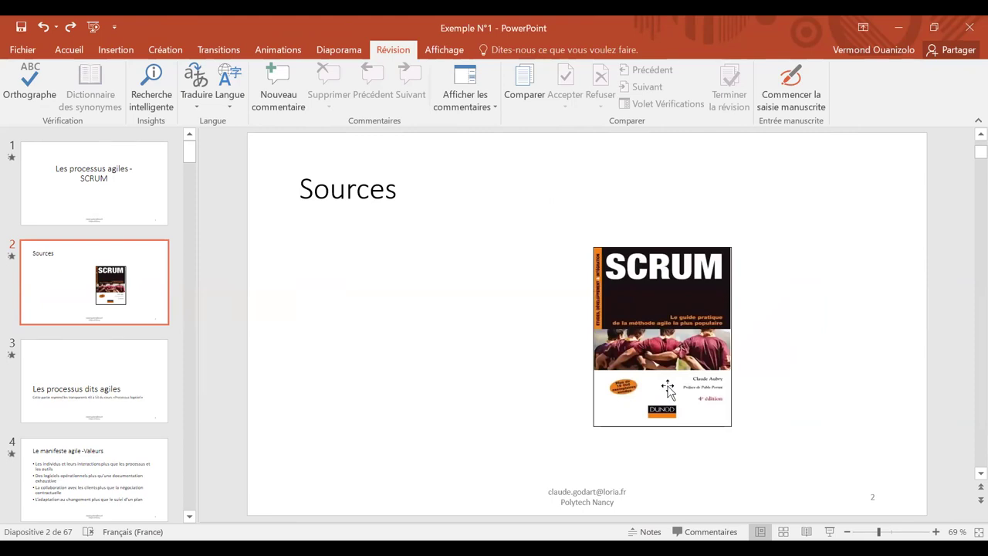
Enlarge the SCRUM book cover and place it directly beneath the Sources title.
{"action": "left_click", "coordinate": [727, 339]}
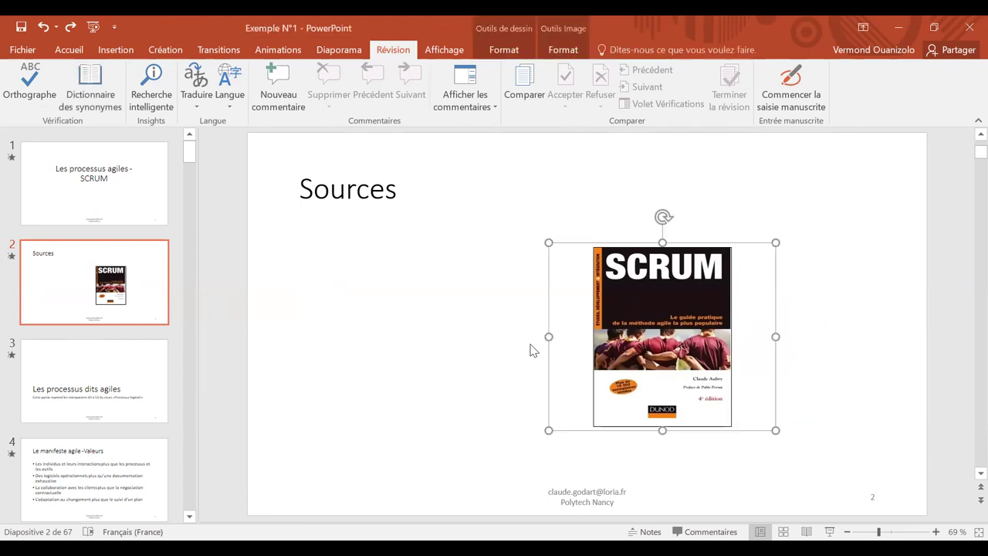
{"action": "mouse_move", "coordinate": [542, 342]}
{"action": "left_mouse_down"}
{"action": "mouse_move", "coordinate": [331, 330]}
{"action": "mouse_move", "coordinate": [589, 414]}
{"action": "left_mouse_up"}
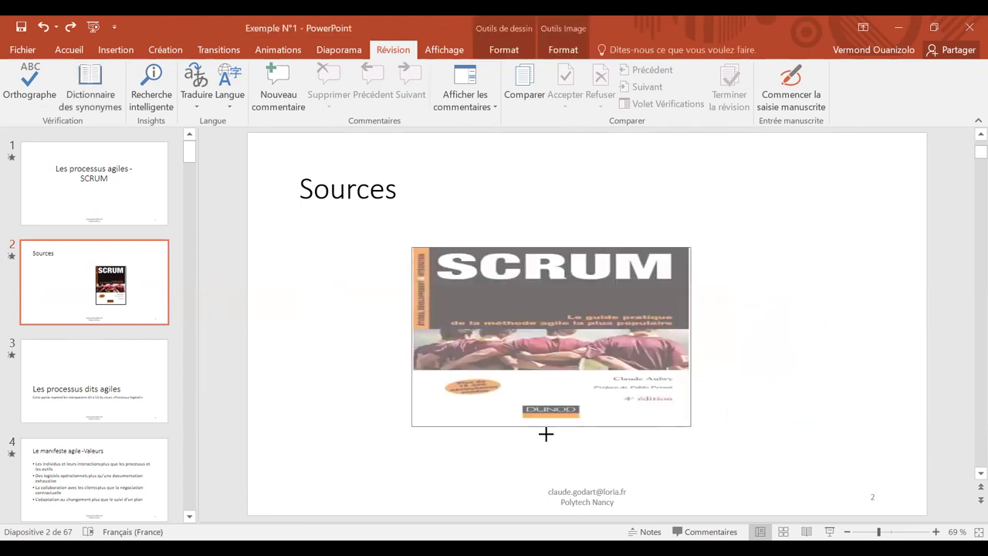
{"action": "left_click_drag", "start_coordinate": [547, 456], "coordinate": [548, 461]}
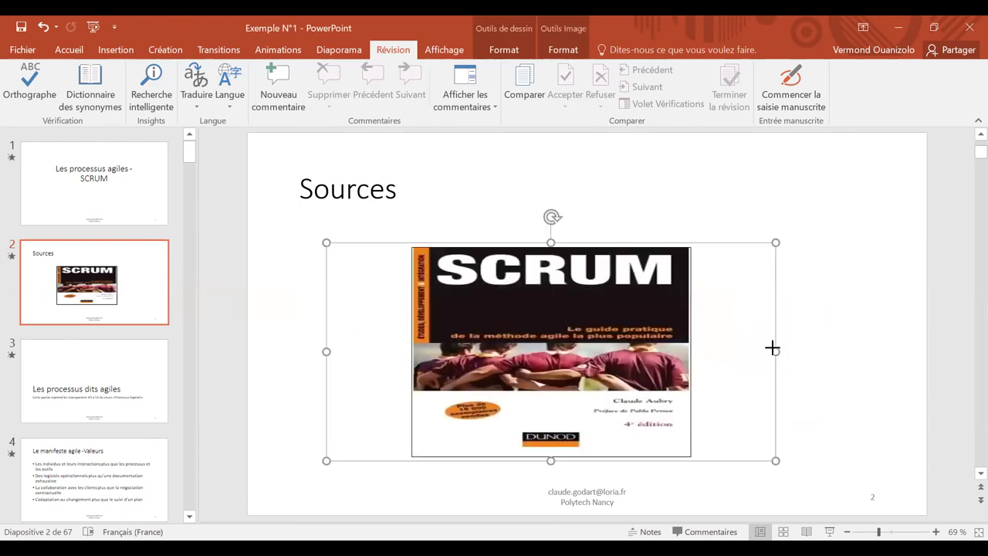
{"action": "mouse_move", "coordinate": [403, 315]}
{"action": "left_mouse_down"}
{"action": "mouse_move", "coordinate": [409, 342]}
{"action": "mouse_move", "coordinate": [322, 349]}
{"action": "left_mouse_up"}
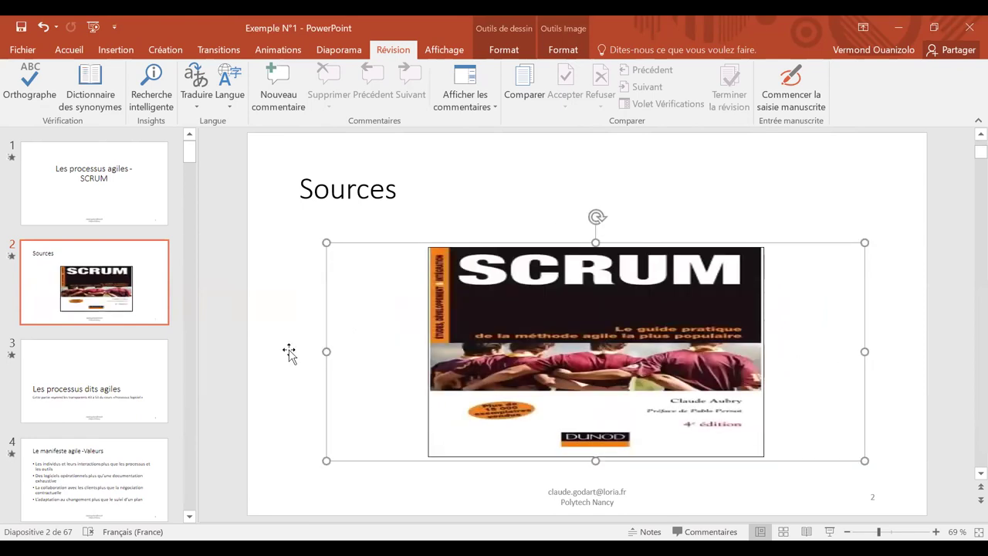
{"action": "left_click_drag", "start_coordinate": [534, 312], "coordinate": [517, 313]}
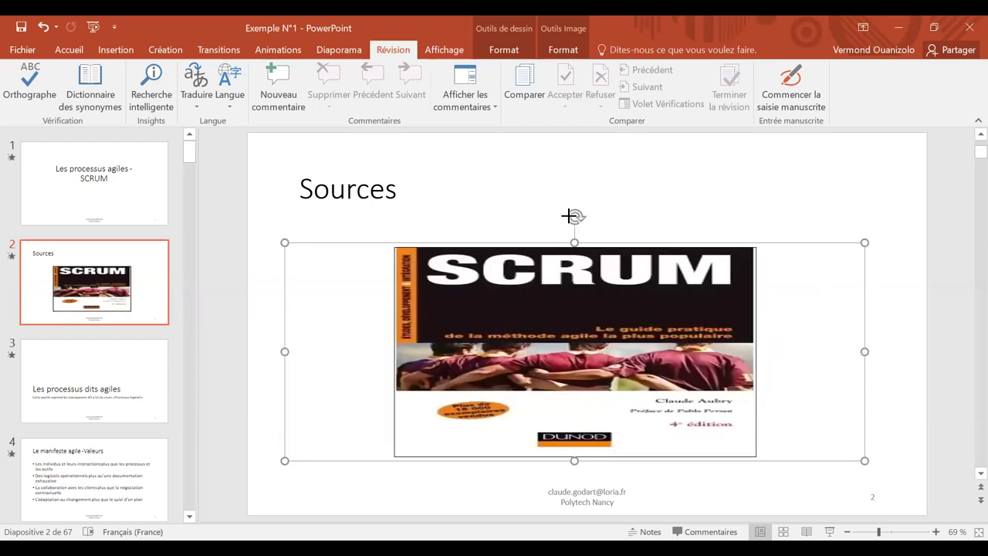
{"action": "left_click_drag", "start_coordinate": [568, 251], "coordinate": [574, 204]}
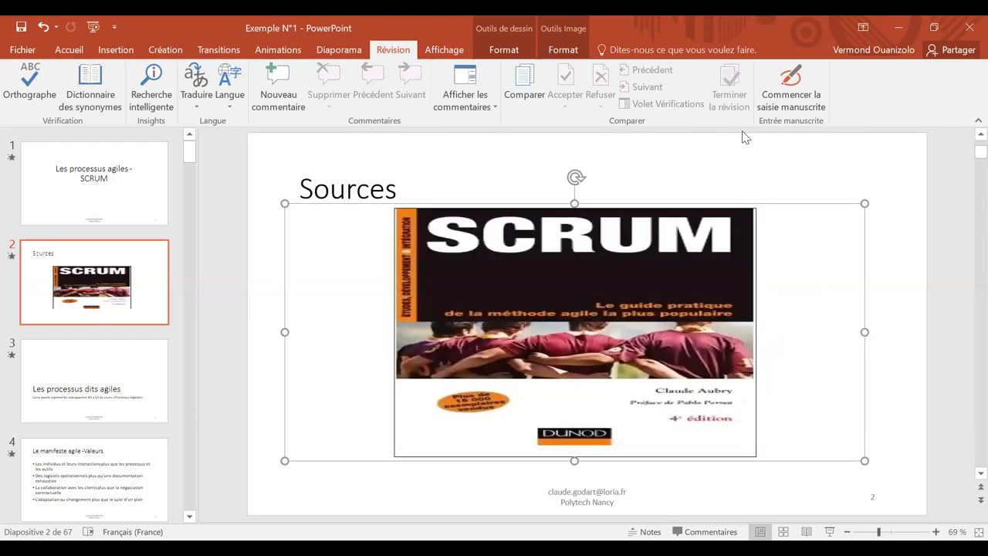
{"action": "left_click", "coordinate": [822, 207]}
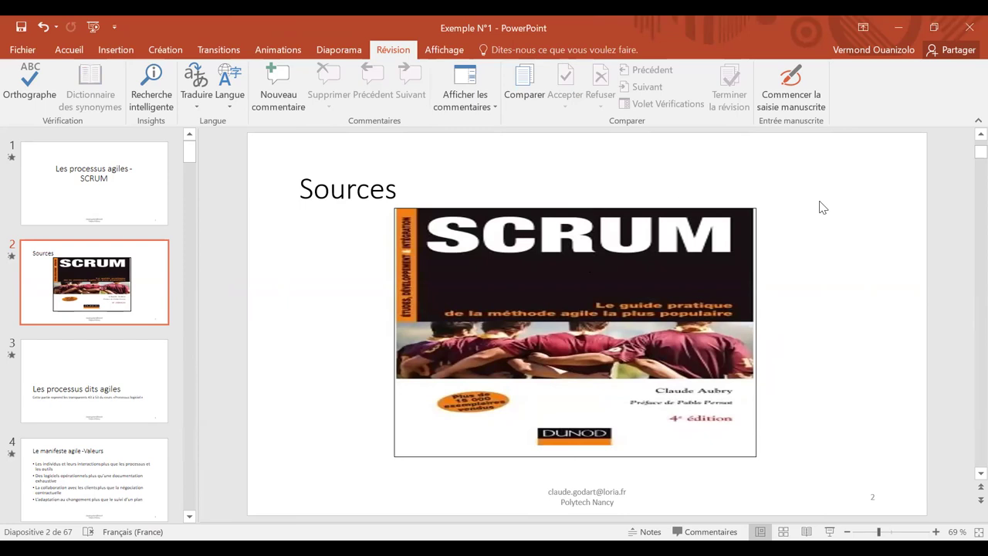
Apply the Rotation entrance effect to the Sources title as animation 1, lasting 02,00 seconds.
{"action": "left_click", "coordinate": [331, 182]}
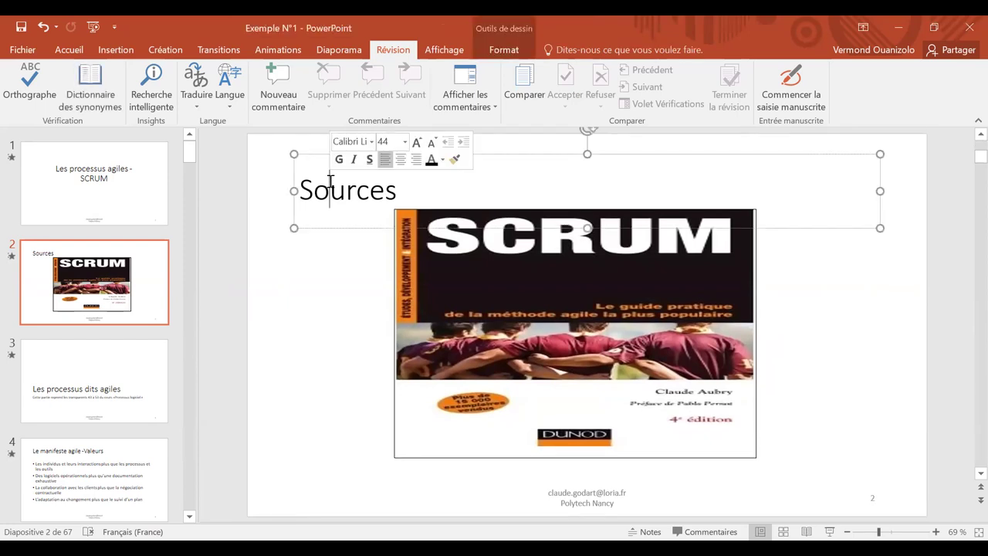
{"action": "left_click", "coordinate": [278, 51]}
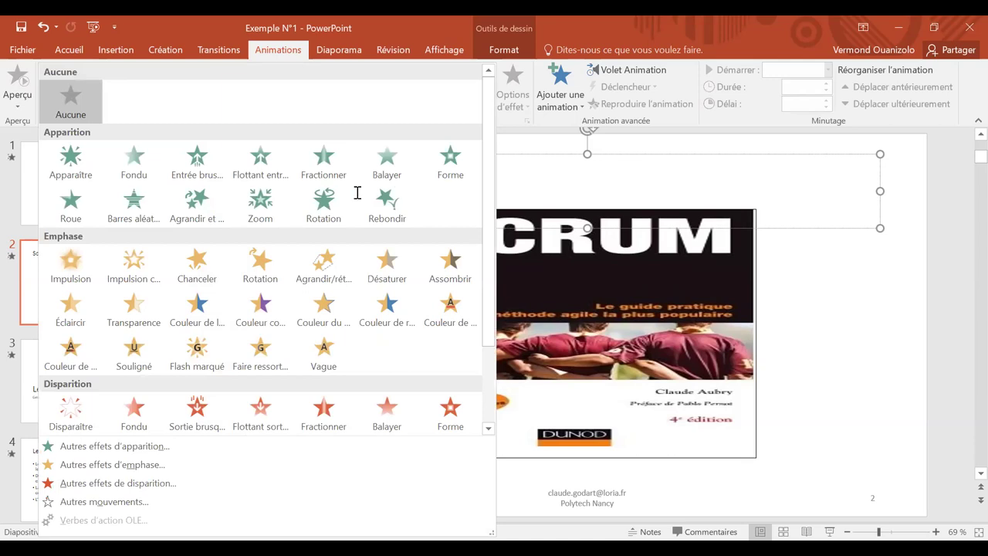
{"action": "key", "text": "Escape"}
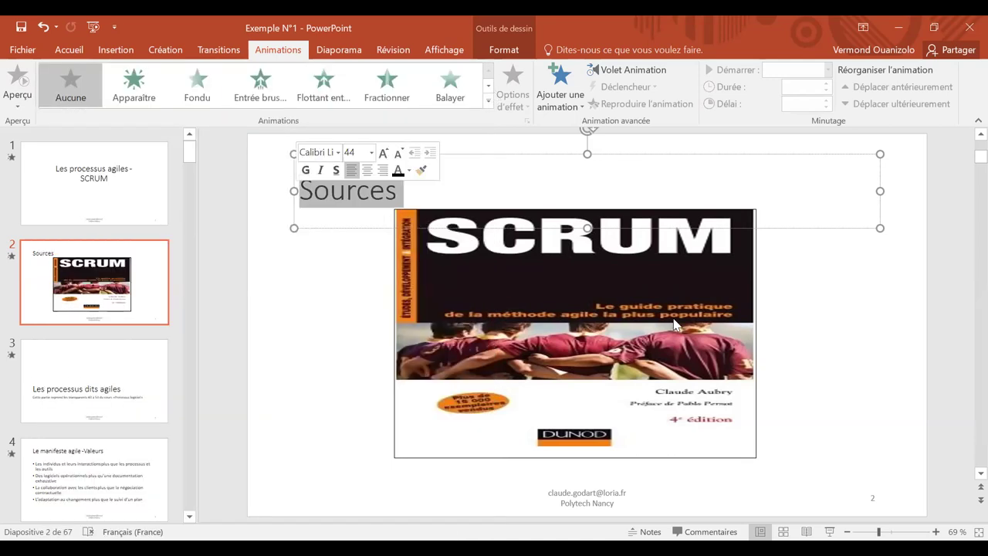
{"action": "left_click", "coordinate": [488, 101]}
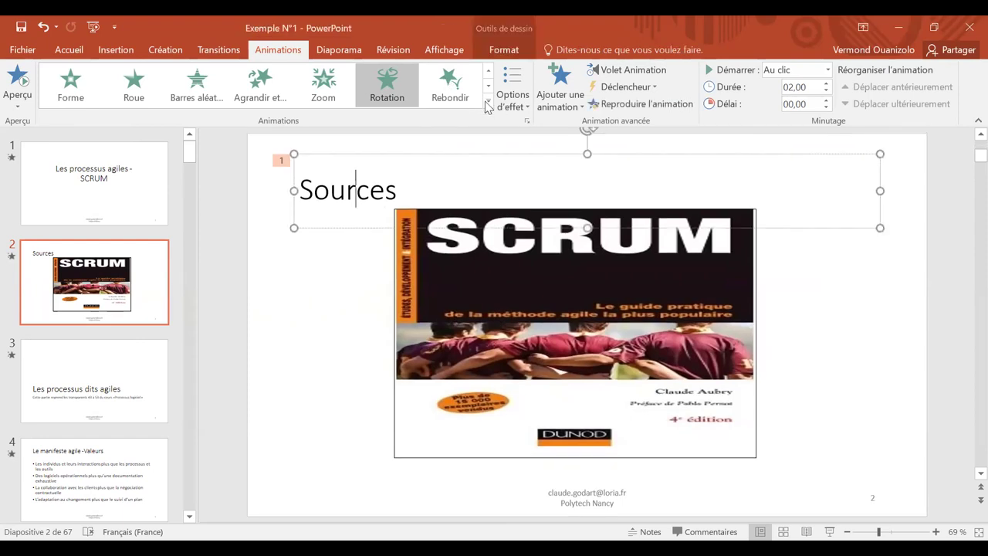
{"action": "key", "text": "Tab"}
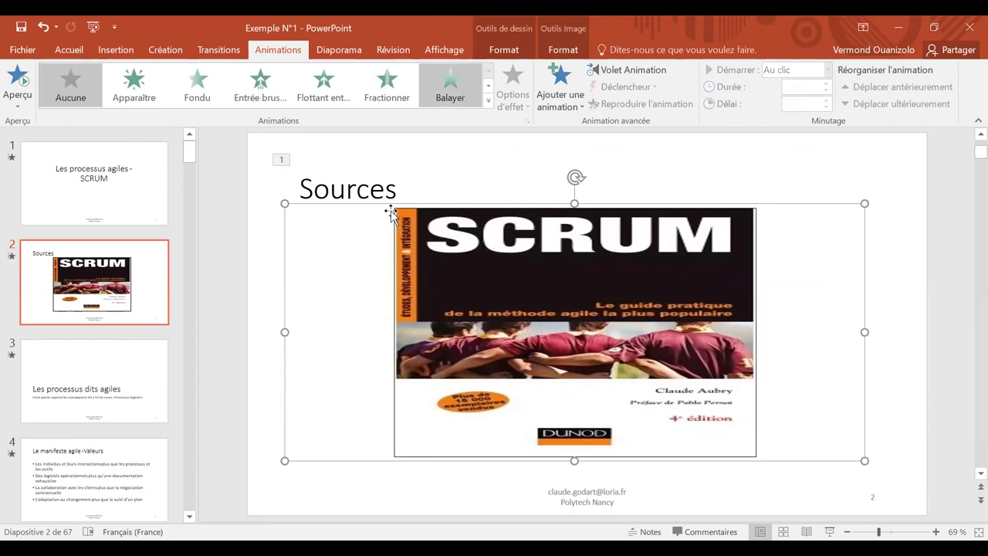
Apply the Rebondir entrance effect to the SCRUM book cover as the second animation.
{"action": "key", "text": "alt+Down"}
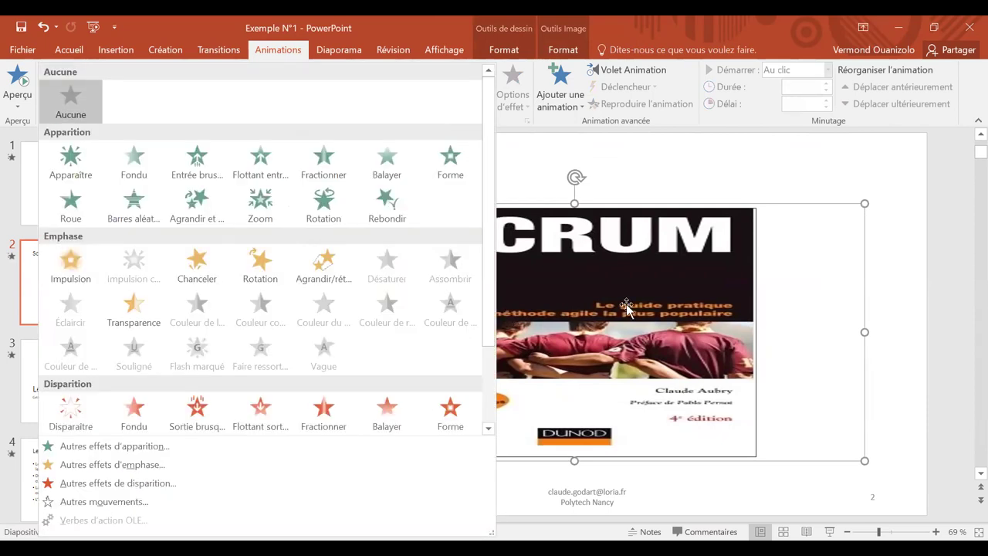
{"action": "key", "text": "Return"}
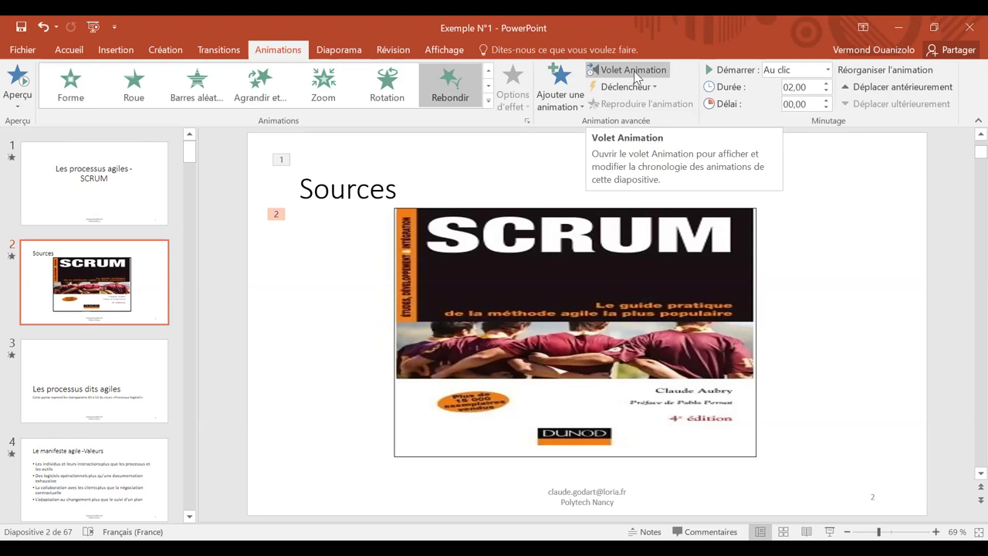
Show the Volet Animation list, then switch to slide 8, XP – Terminology (a).
{"action": "left_click", "coordinate": [636, 77]}
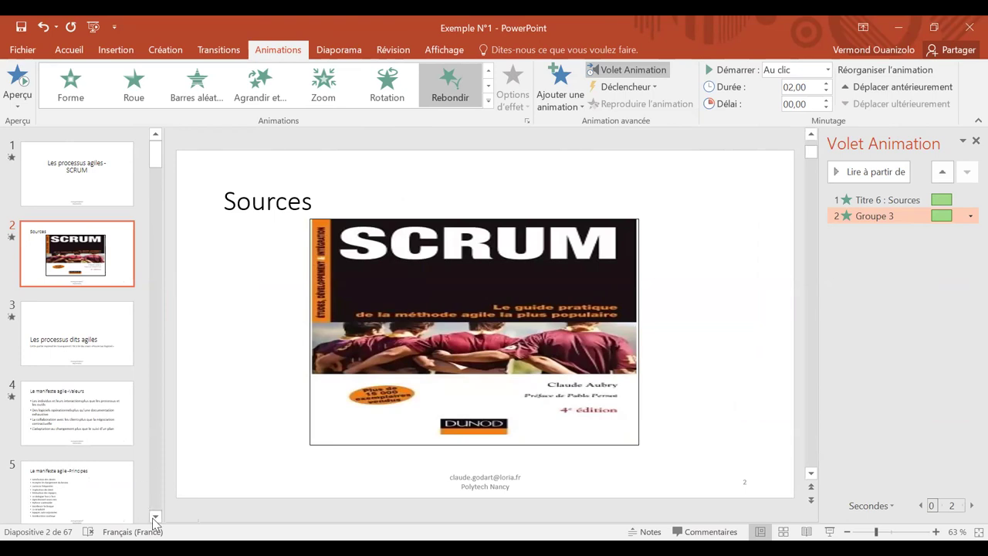
{"action": "left_click", "coordinate": [156, 516]}
{"action": "scroll", "coordinate": [155, 523], "scroll_direction": "down", "scroll_amount": 1}
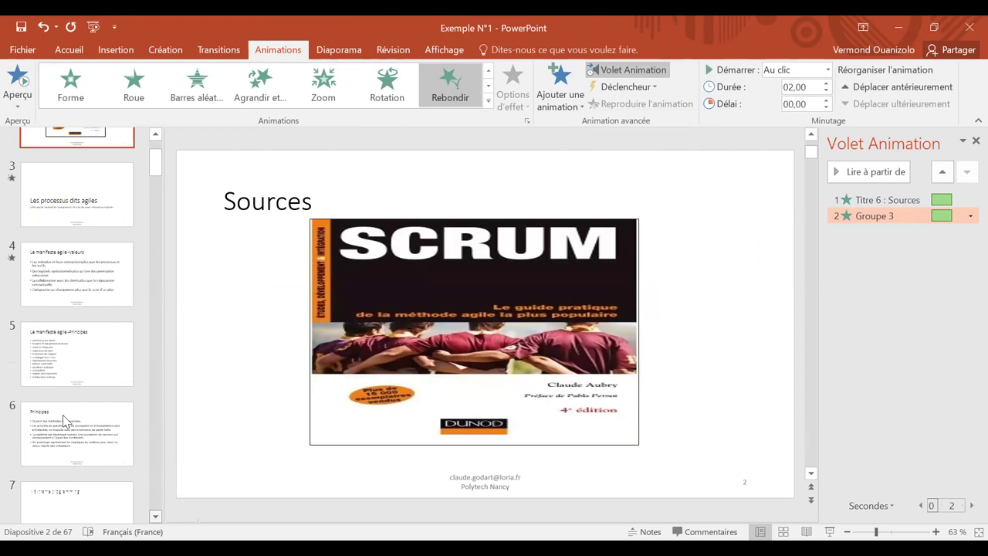
{"action": "scroll", "coordinate": [61, 403], "scroll_direction": "down", "scroll_amount": 1}
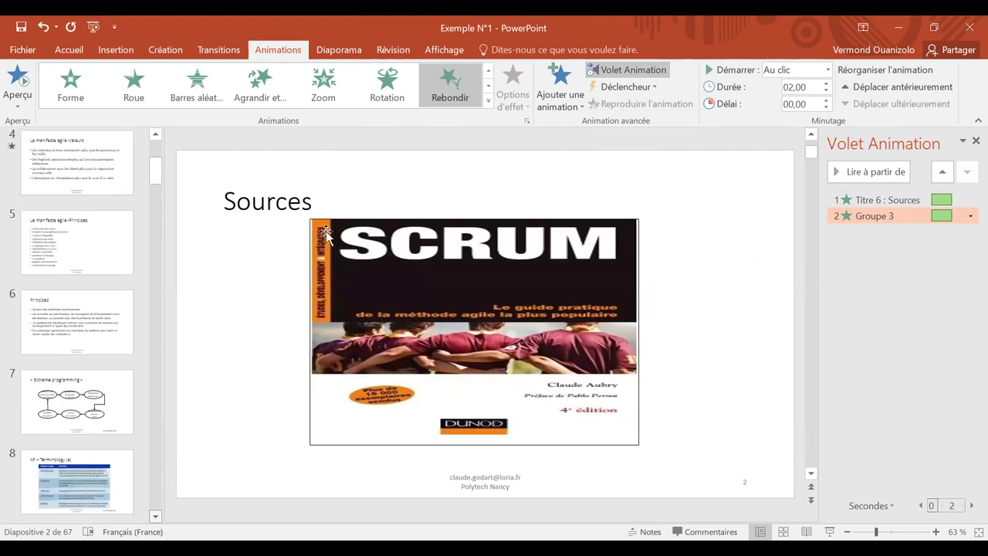
{"action": "left_click", "coordinate": [77, 478]}
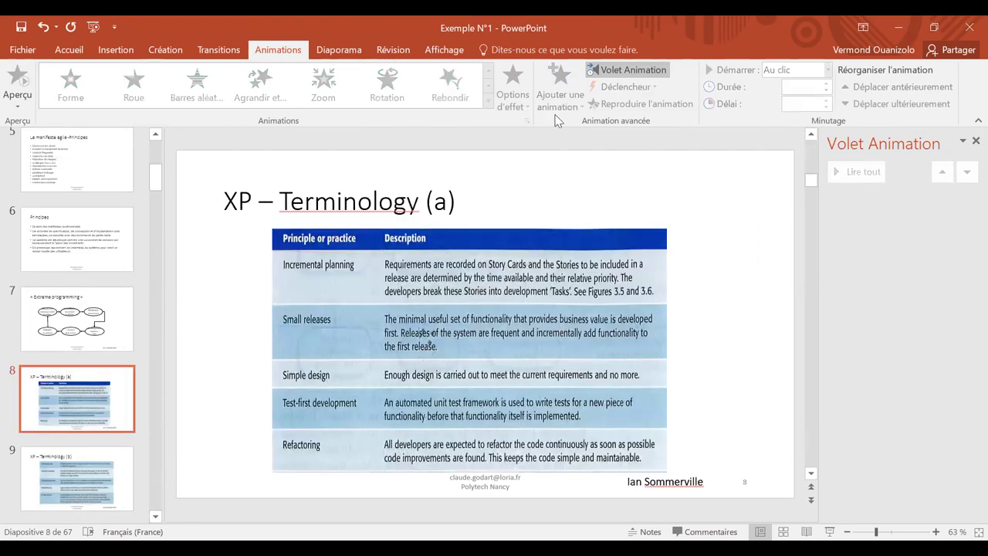
Give the XP – Terminology (a) title a Cercle entrance effect, then select the table picture.
{"action": "left_click", "coordinate": [369, 324]}
{"action": "left_click", "coordinate": [369, 325]}
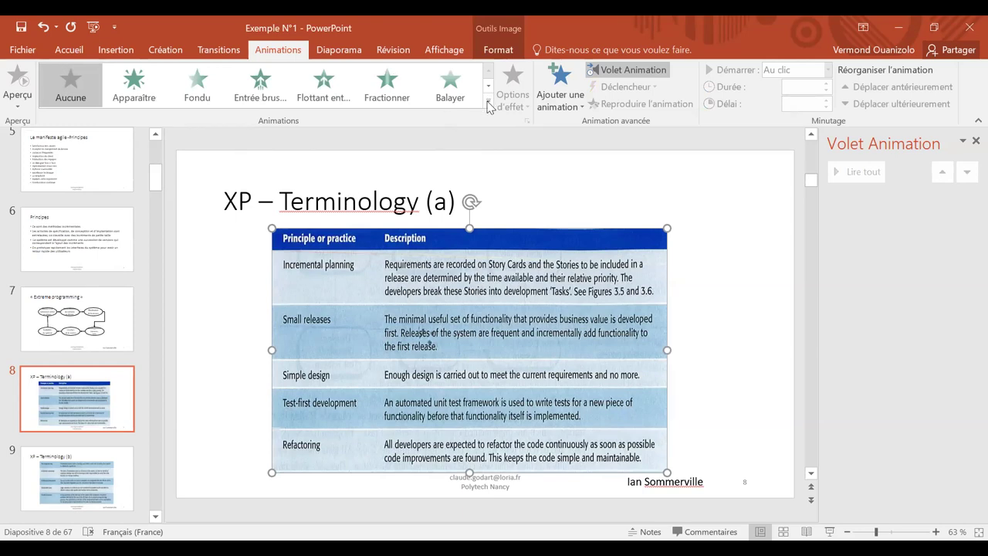
{"action": "key", "text": "ctrl+z"}
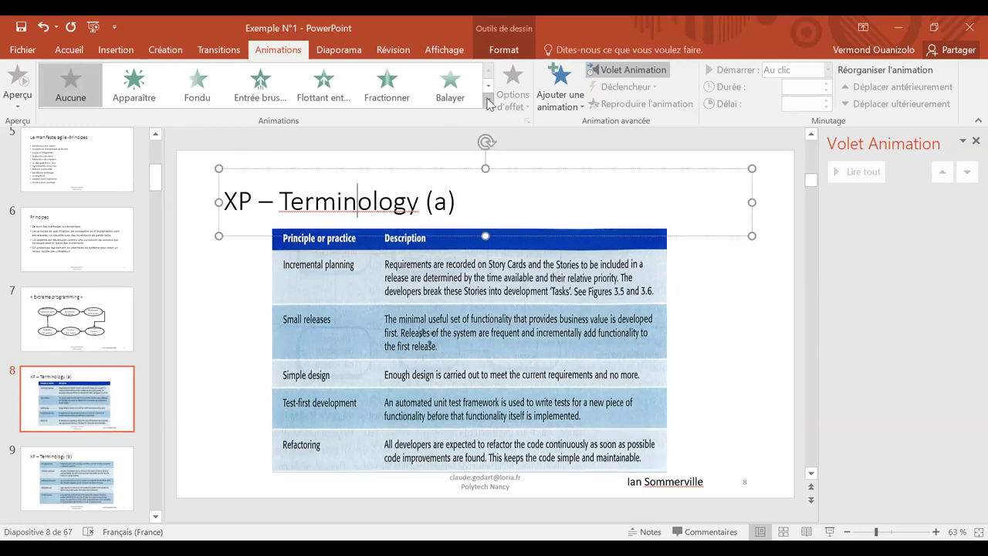
{"action": "left_click", "coordinate": [488, 103]}
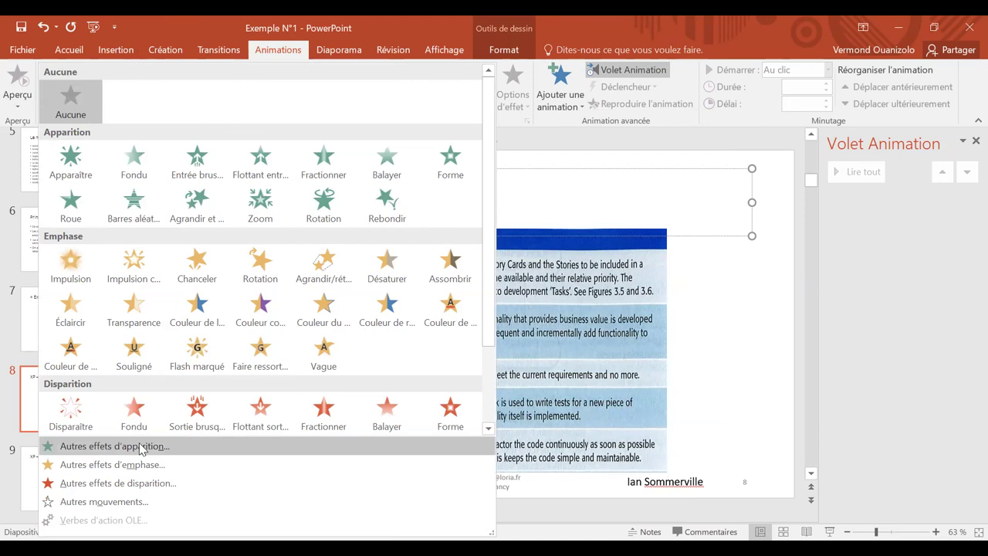
{"action": "left_click", "coordinate": [141, 446]}
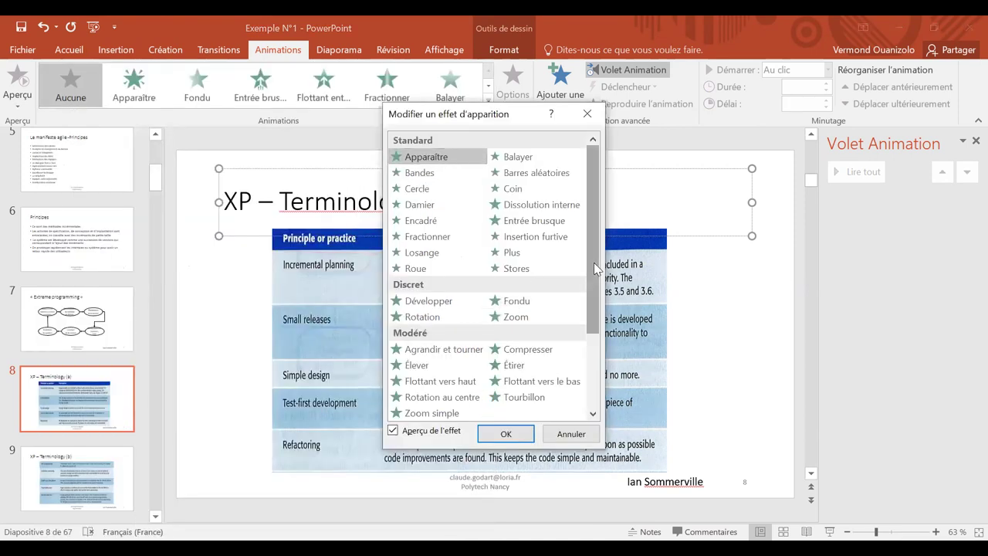
{"action": "left_click", "coordinate": [481, 256]}
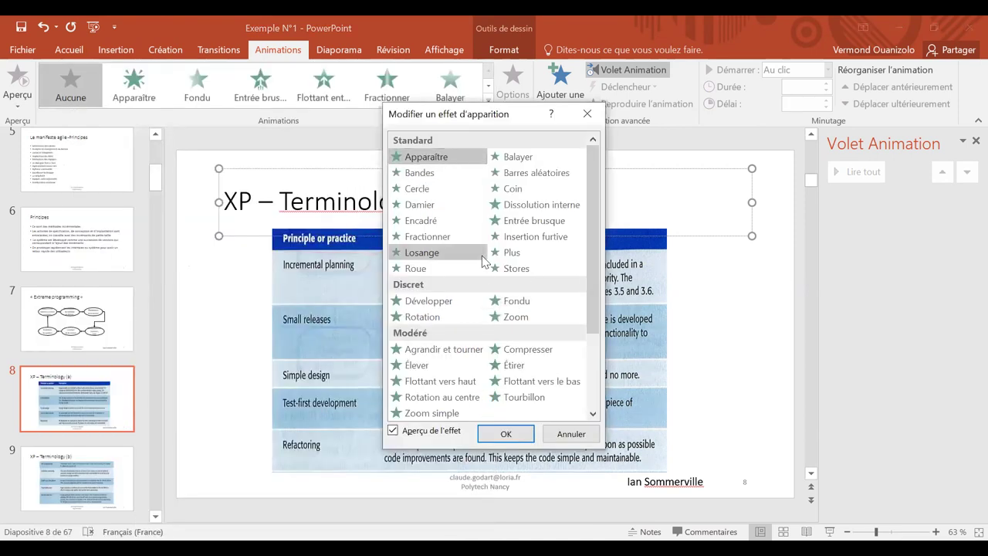
{"action": "left_click", "coordinate": [424, 190]}
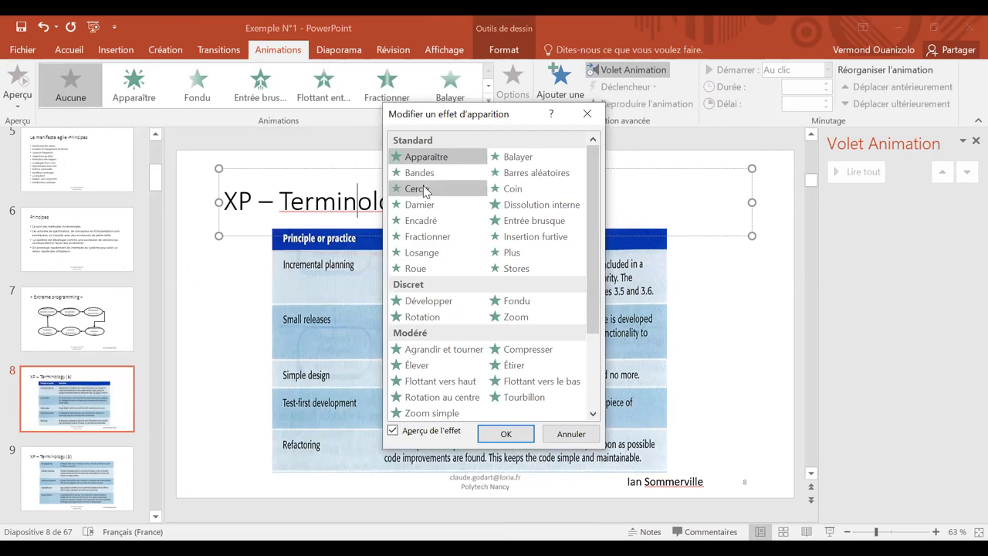
{"action": "left_click", "coordinate": [423, 190]}
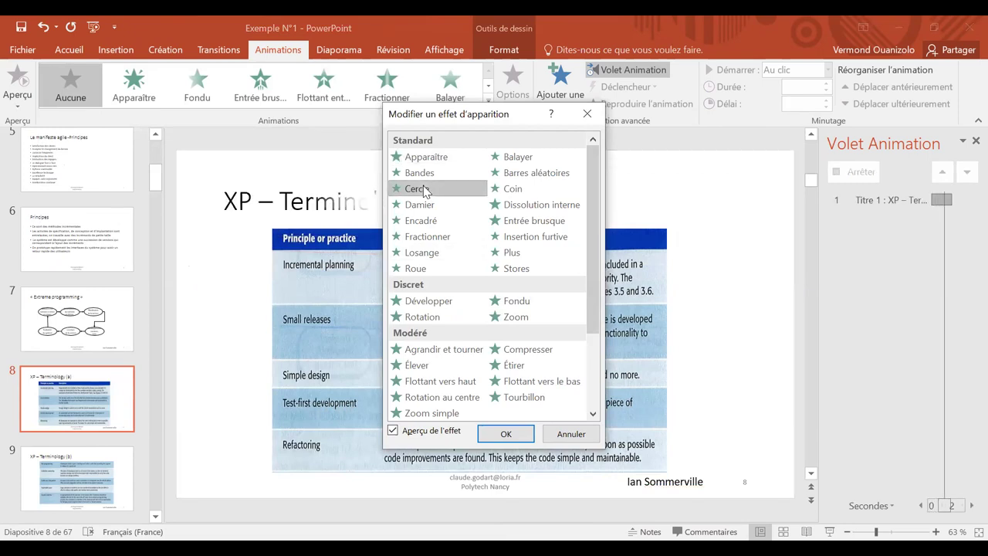
{"action": "left_click", "coordinate": [492, 438]}
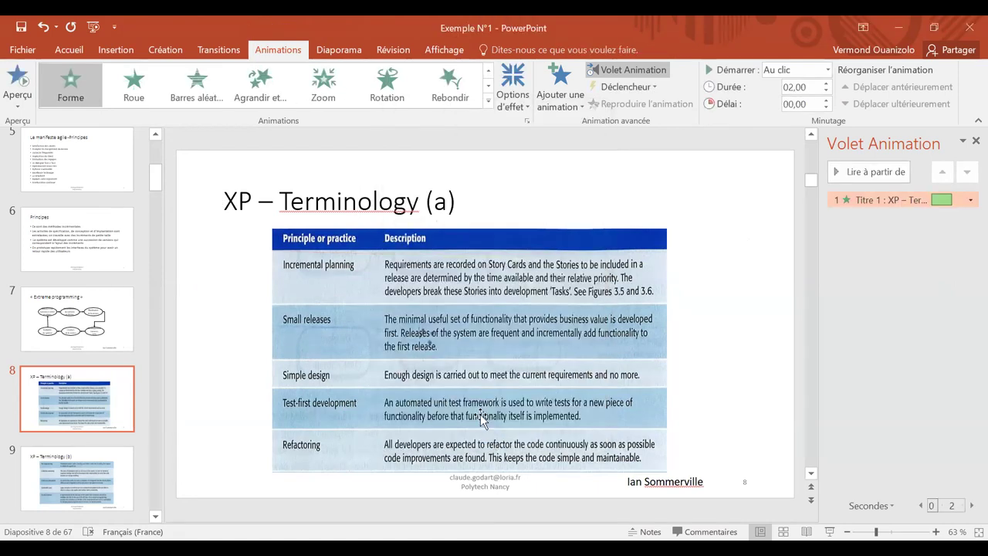
{"action": "left_click", "coordinate": [450, 331]}
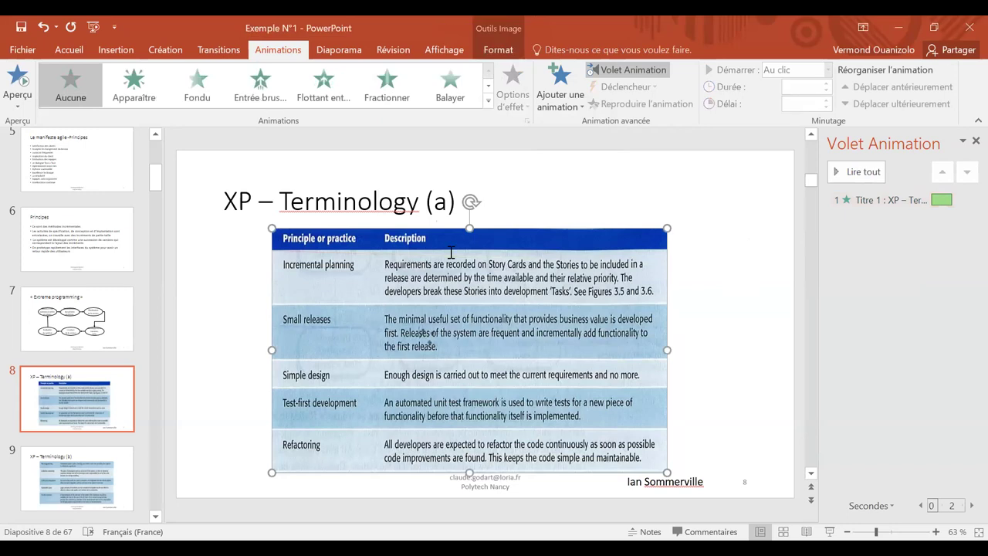
{"action": "left_click", "coordinate": [488, 102]}
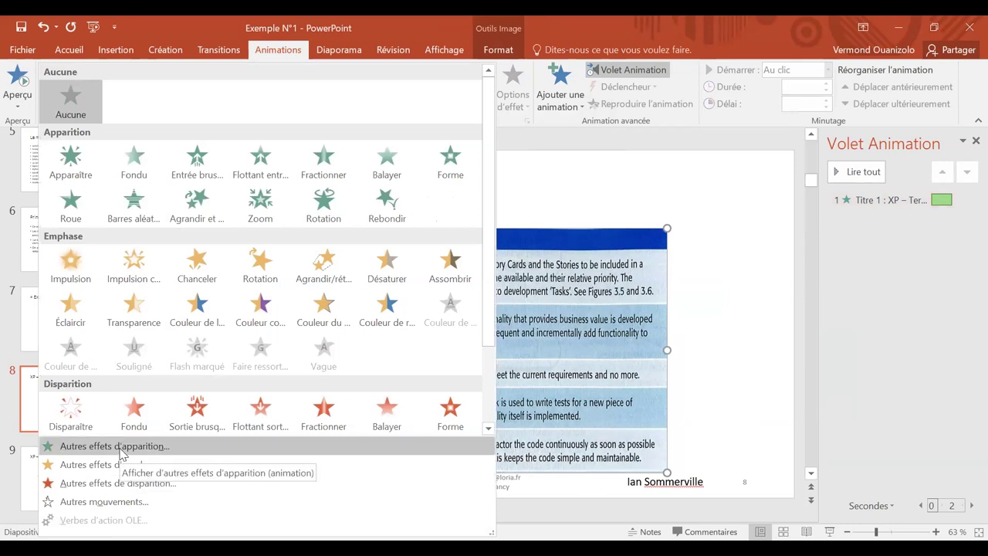
Apply the Cercle entrance effect to the terminology table picture as animation 2.
{"action": "left_click", "coordinate": [121, 452]}
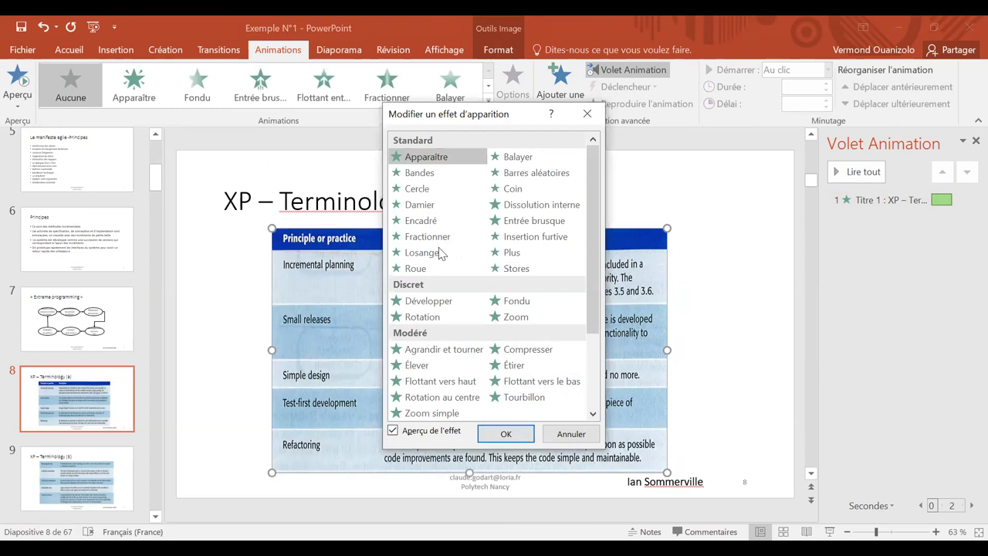
{"action": "left_click", "coordinate": [423, 191]}
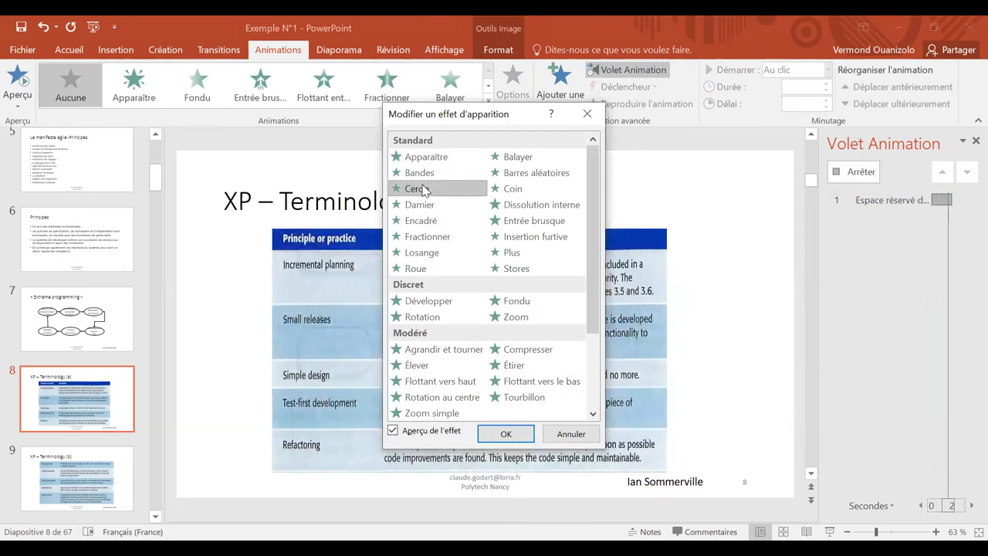
{"action": "left_click", "coordinate": [494, 436]}
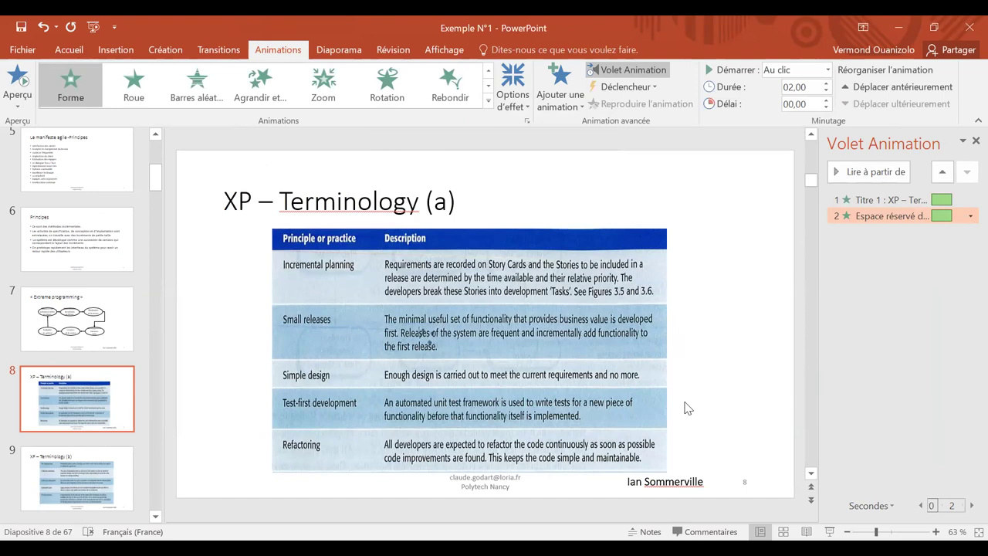
{"action": "left_click", "coordinate": [541, 346]}
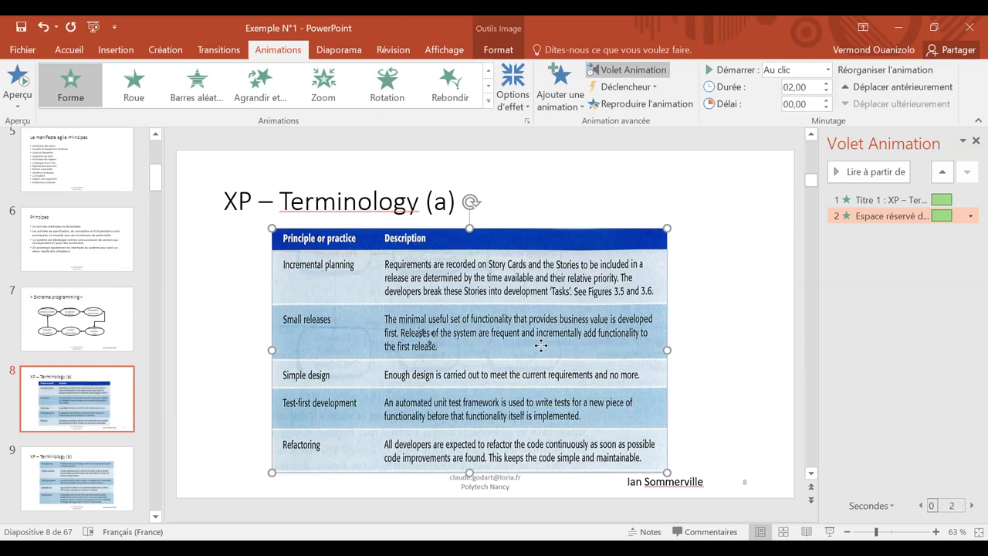
{"action": "key", "text": "ctrl+a"}
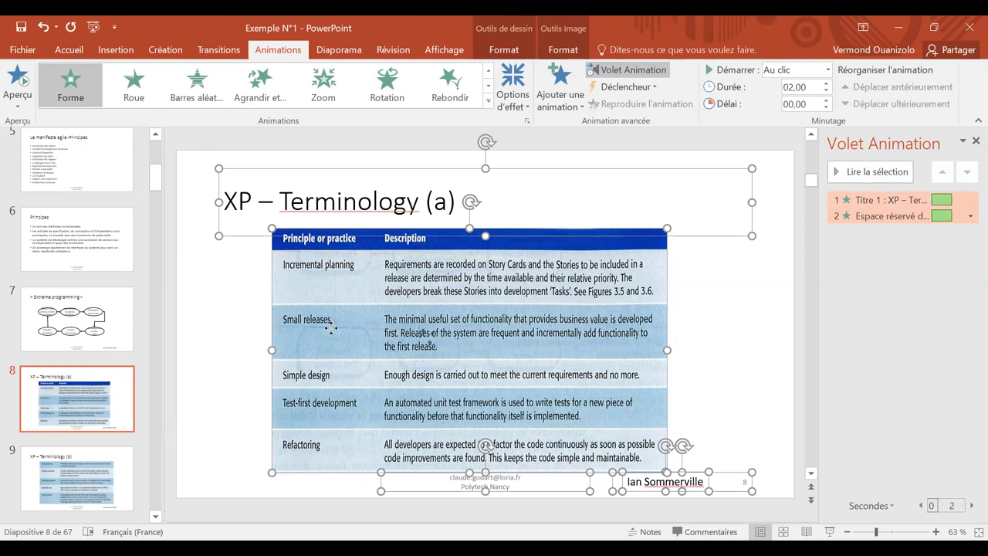
{"action": "left_click", "coordinate": [42, 28]}
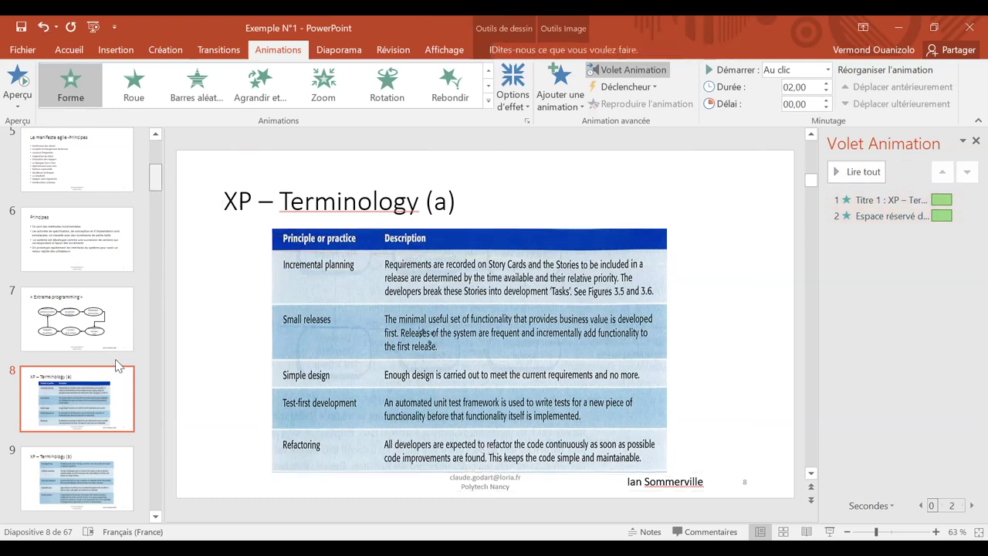
{"action": "scroll", "coordinate": [155, 518], "scroll_direction": "up", "scroll_amount": 5}
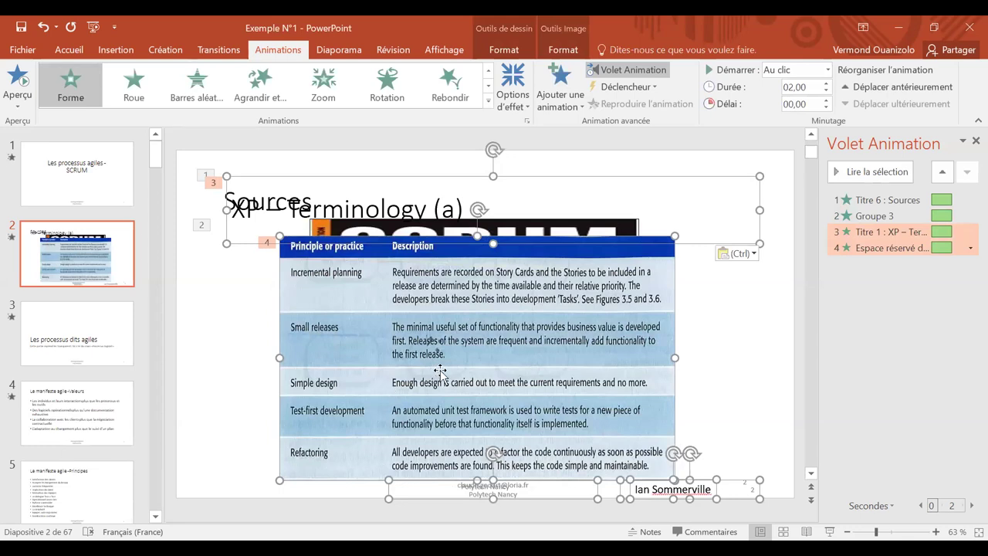
{"action": "key", "text": "ctrl+z"}
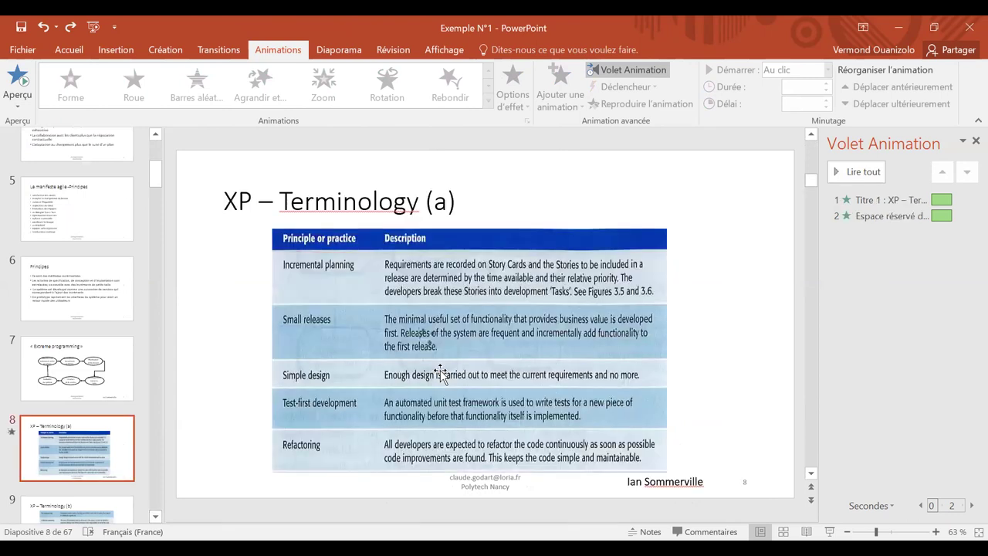
{"action": "left_click", "coordinate": [440, 370]}
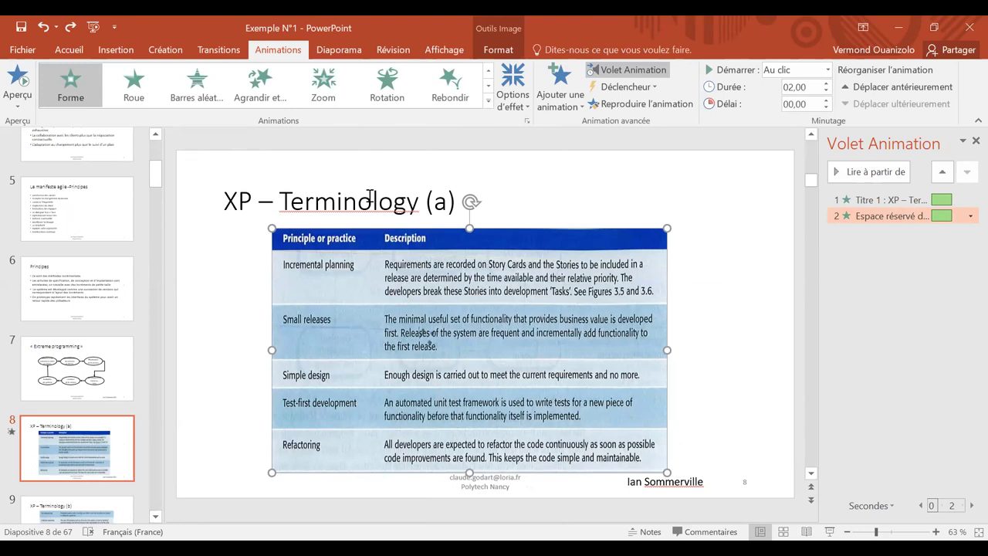
{"action": "left_click", "coordinate": [370, 196]}
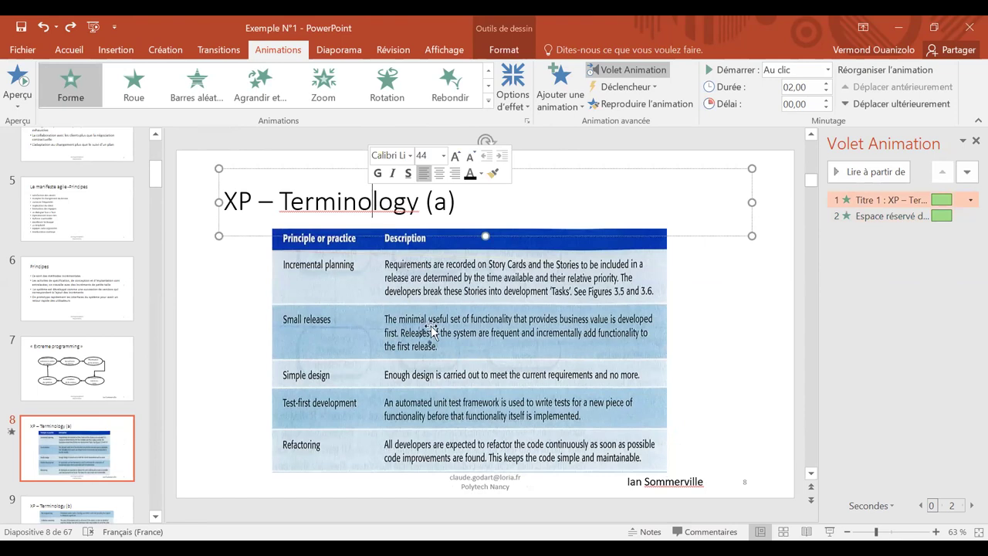
{"action": "left_click", "coordinate": [431, 326]}
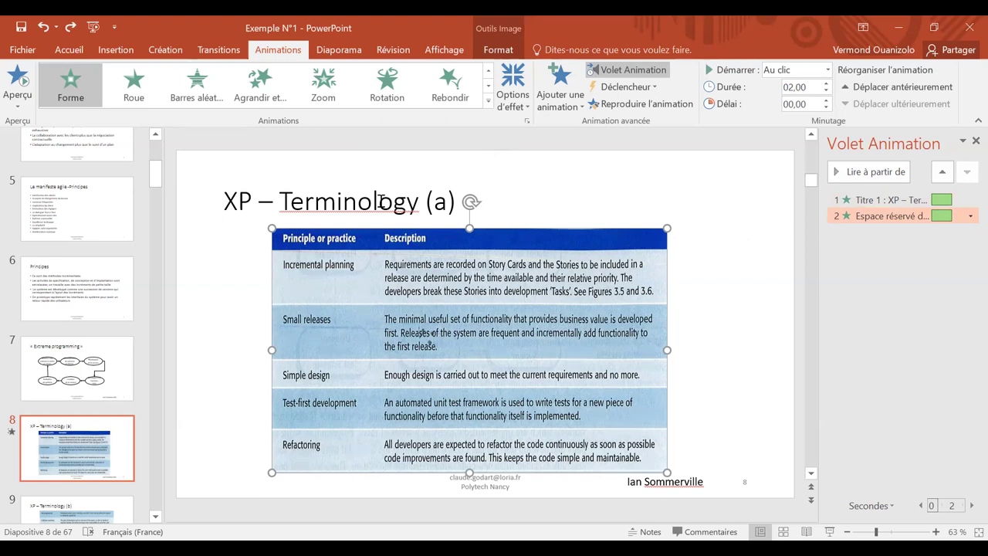
{"action": "left_click", "coordinate": [380, 201], "text": "shift"}
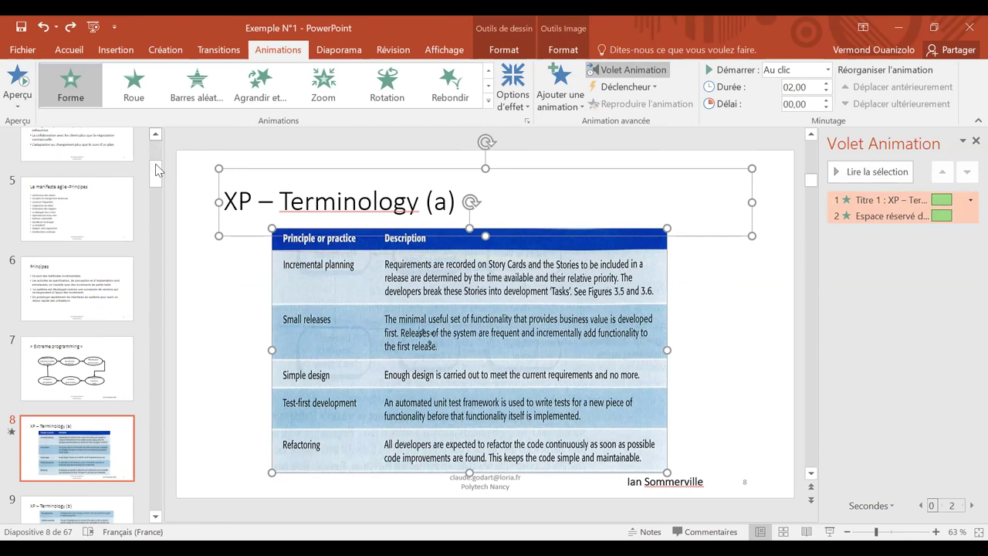
{"action": "left_click", "coordinate": [155, 137]}
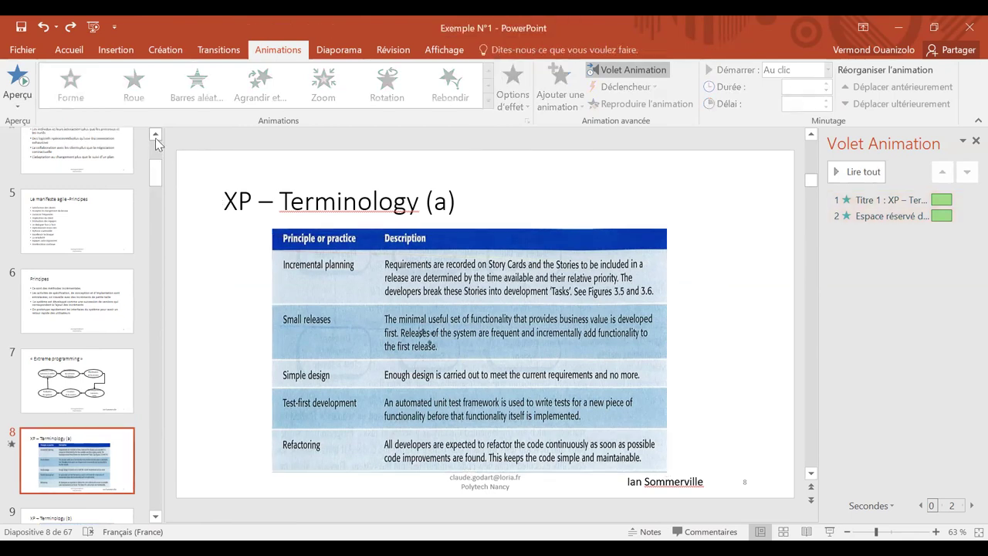
Paste the XP – Terminology (a) title and table, with their animations, onto slide 2, Sources.
{"action": "scroll", "coordinate": [69, 245], "scroll_direction": "up", "scroll_amount": 5}
{"action": "left_click", "coordinate": [70, 246]}
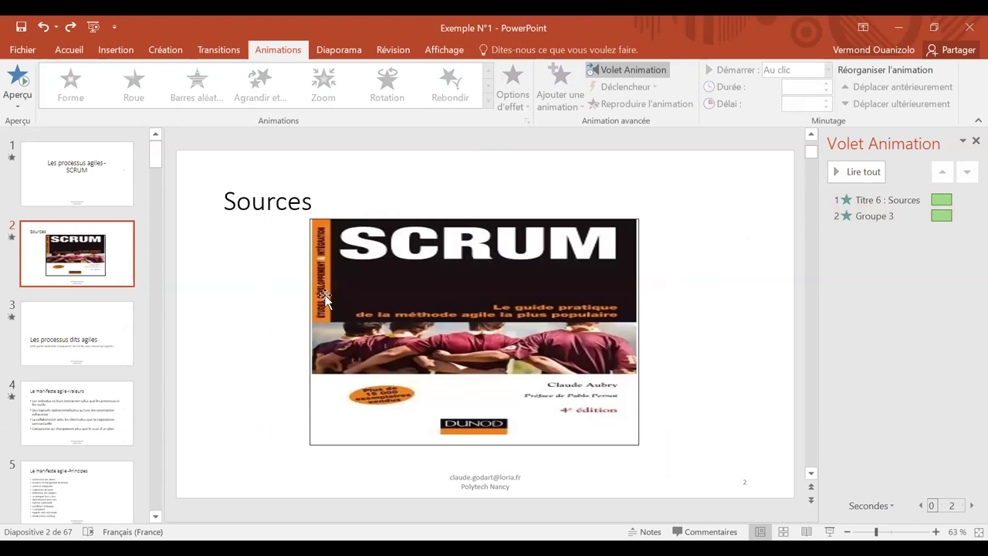
{"action": "key", "text": "ctrl+v"}
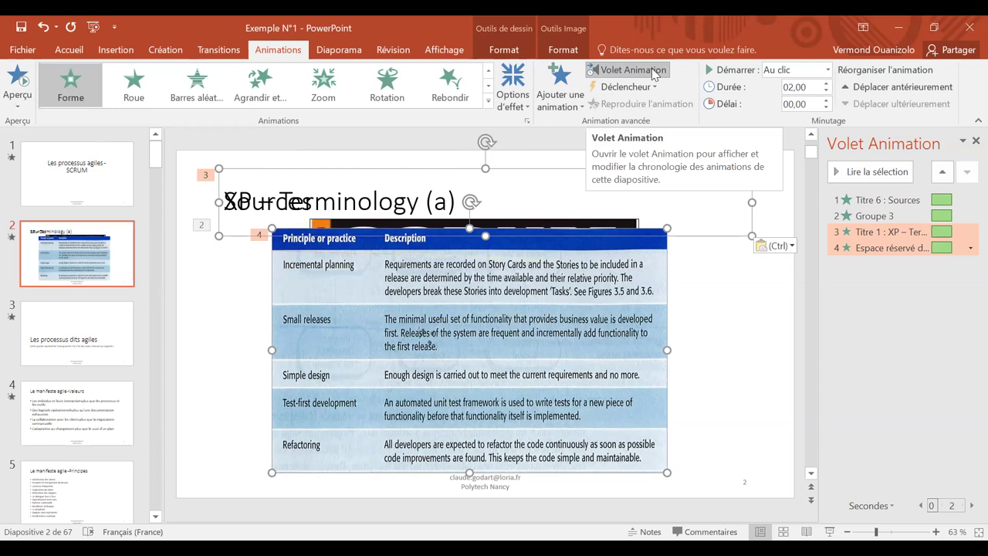
{"action": "left_click", "coordinate": [652, 72]}
{"action": "left_click", "coordinate": [652, 72]}
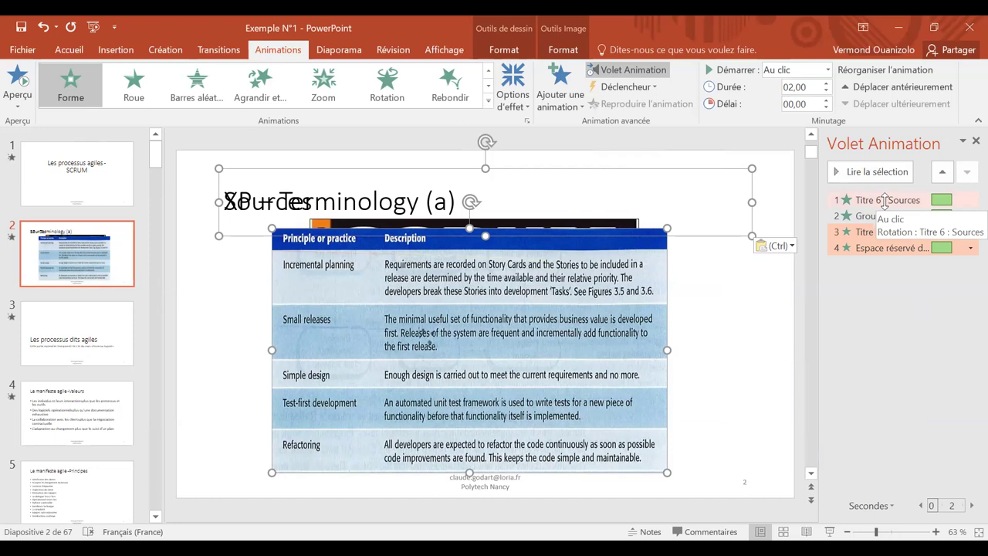
{"action": "left_click", "coordinate": [884, 200]}
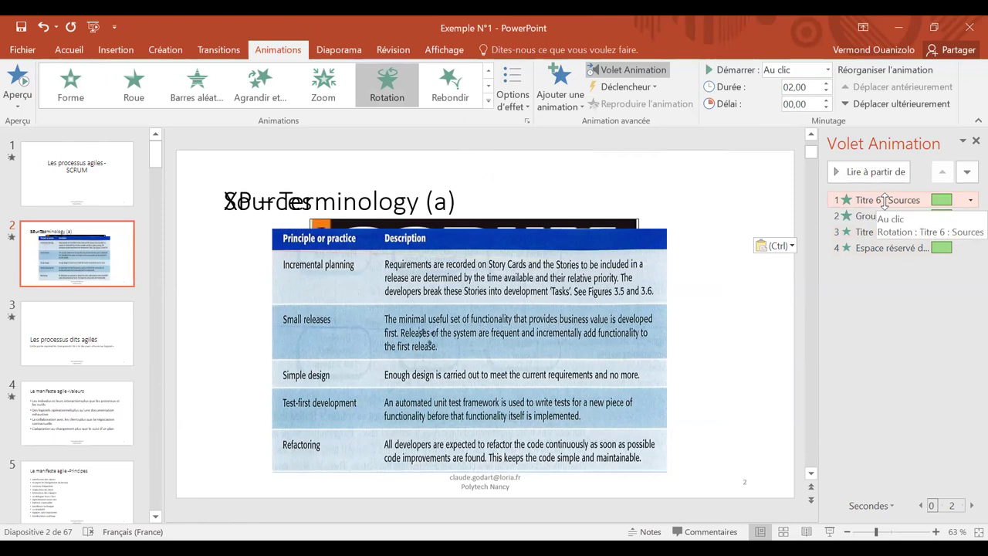
Add a Fractionner exit effect to the Sources title as animation 5.
{"action": "left_click", "coordinate": [556, 85]}
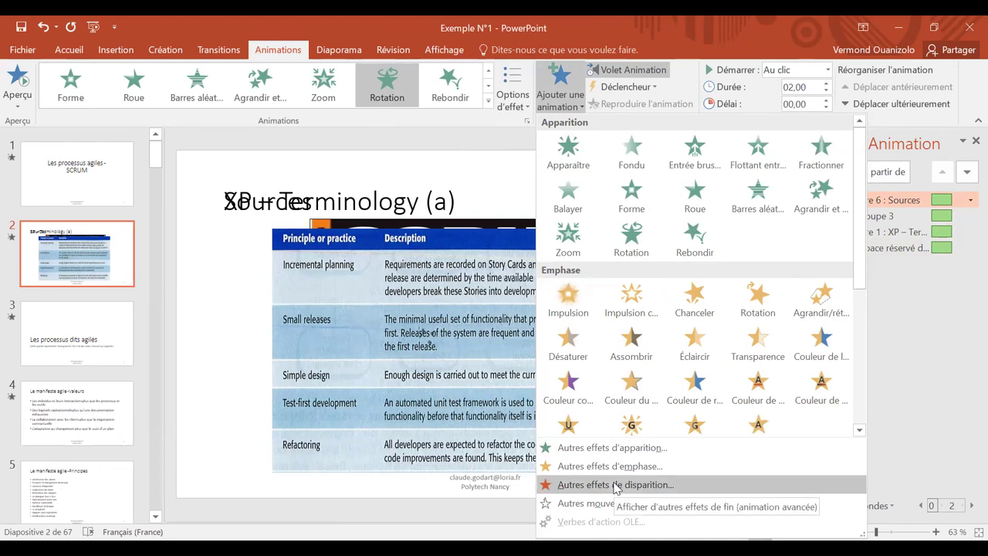
{"action": "left_click", "coordinate": [616, 485]}
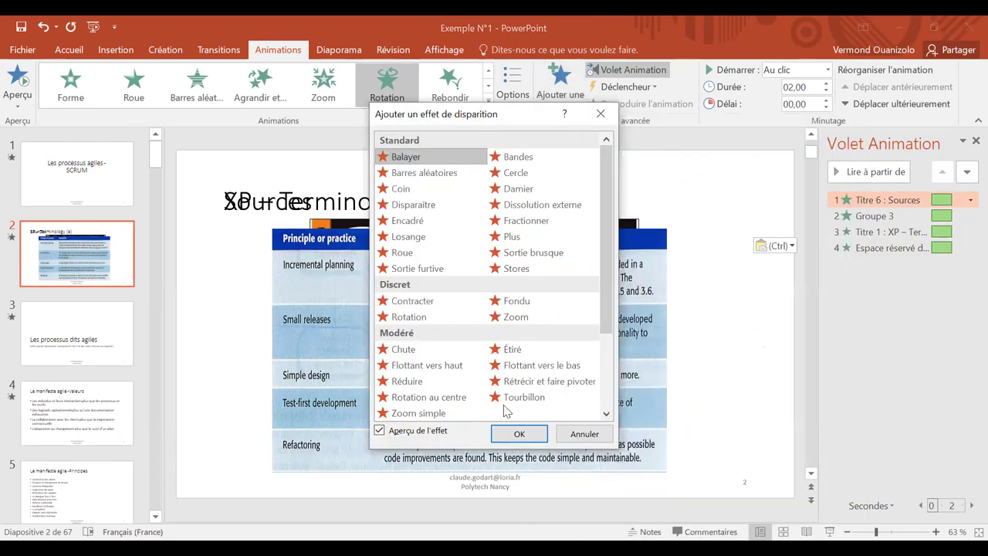
{"action": "left_click", "coordinate": [409, 317]}
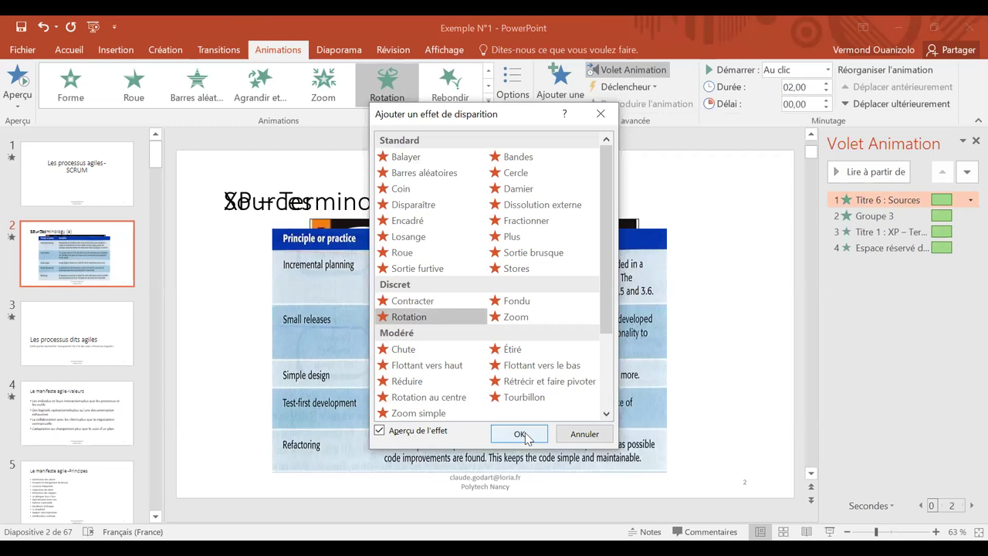
{"action": "left_click", "coordinate": [526, 221]}
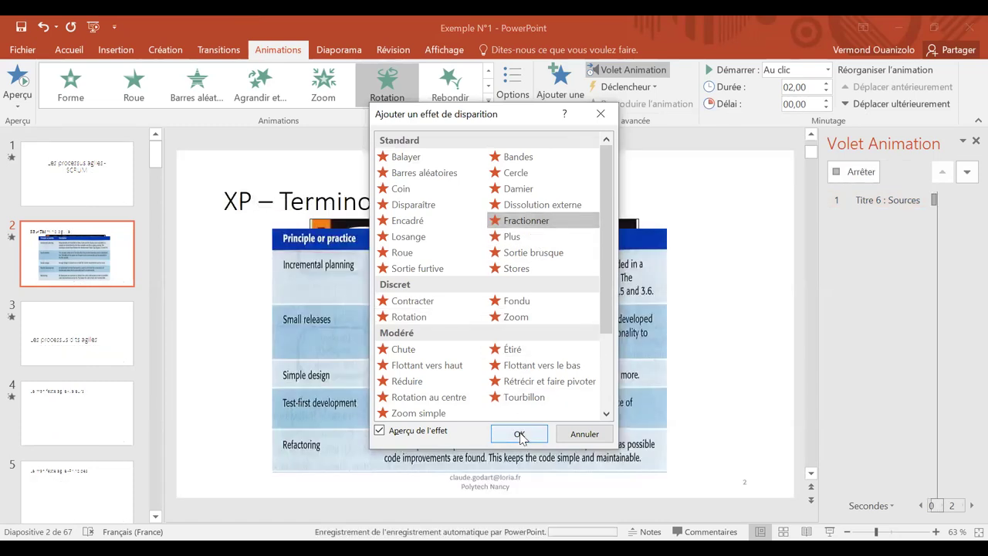
{"action": "left_click", "coordinate": [520, 434]}
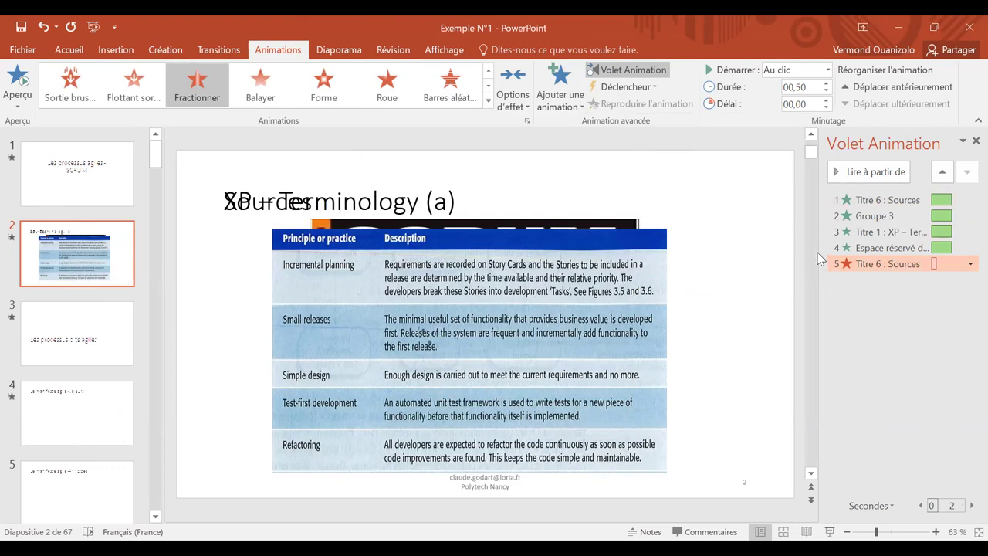
{"action": "left_click", "coordinate": [890, 215]}
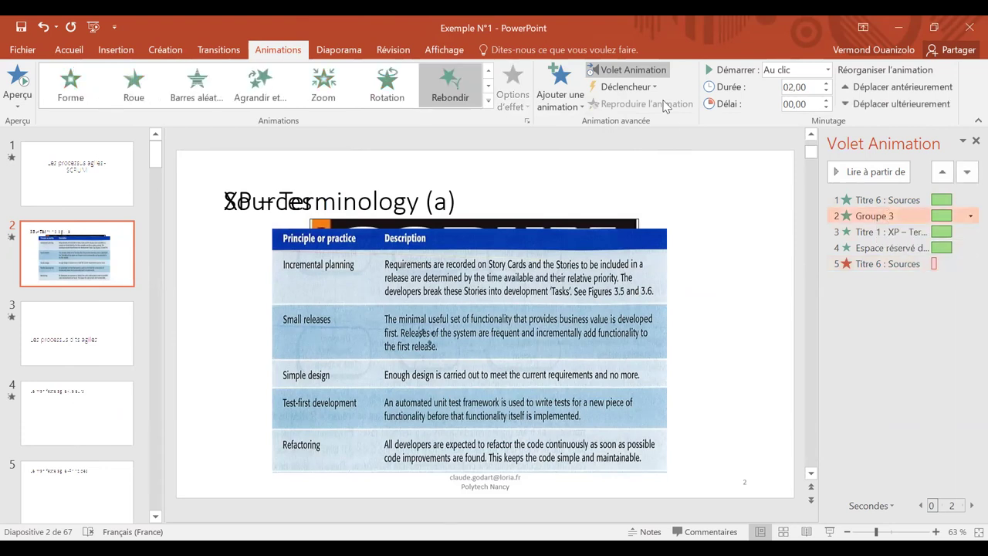
Add a Zoom exit effect to the SCRUM cover group (Groupe 3) as animation 6.
{"action": "left_click", "coordinate": [634, 77]}
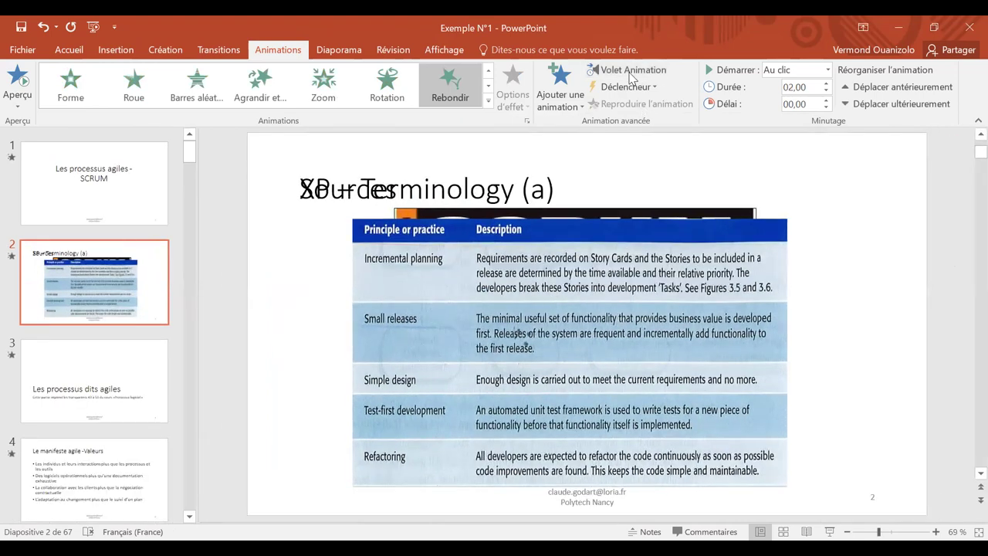
{"action": "left_click", "coordinate": [631, 71]}
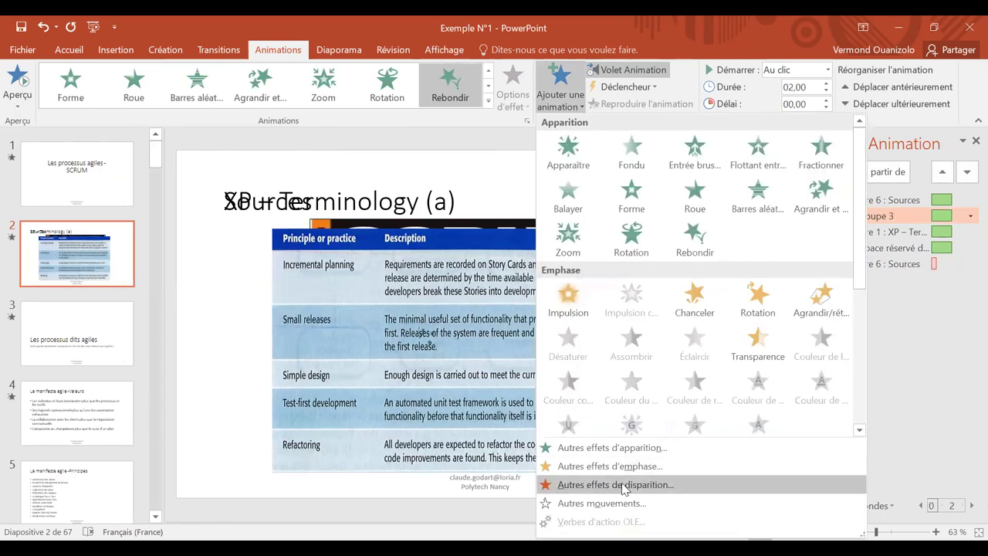
{"action": "left_click", "coordinate": [624, 486]}
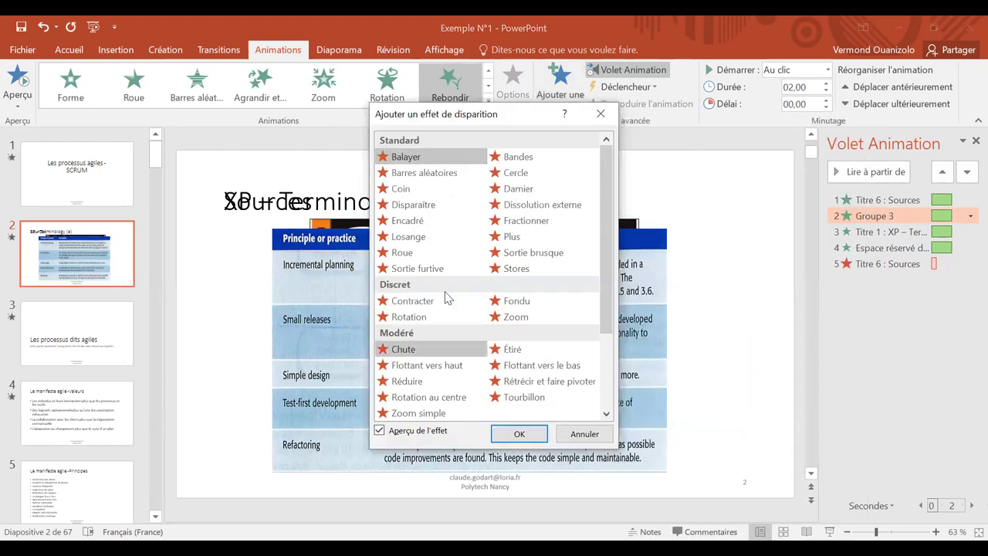
{"action": "left_click", "coordinate": [516, 317]}
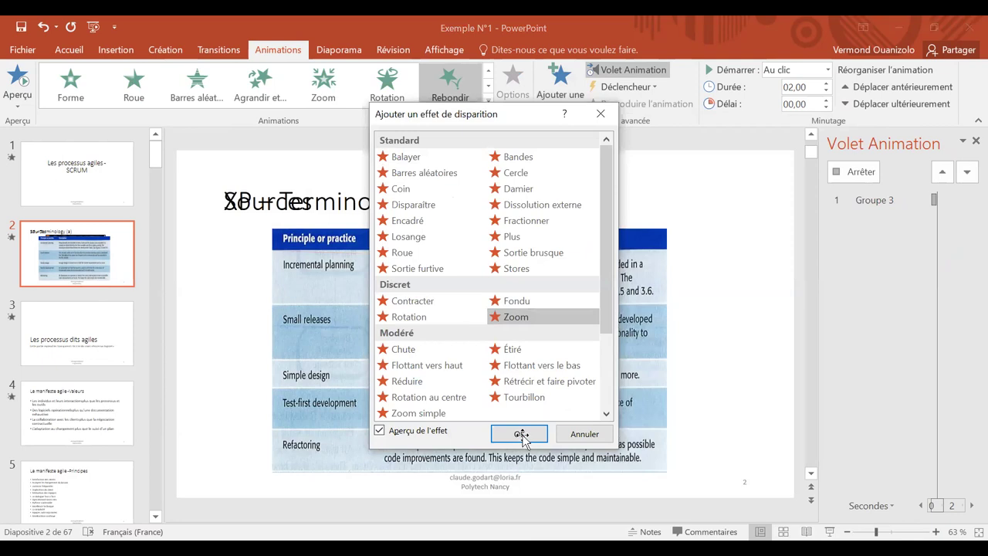
{"action": "left_click", "coordinate": [521, 434]}
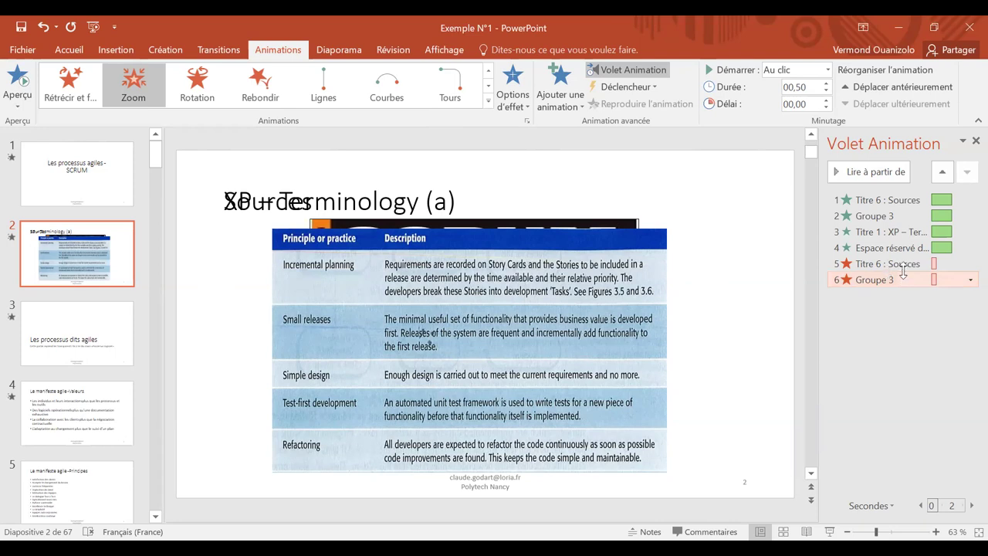
{"action": "mouse_move", "coordinate": [903, 265]}
{"action": "left_mouse_down"}
{"action": "mouse_move", "coordinate": [908, 247]}
{"action": "mouse_move", "coordinate": [901, 268]}
{"action": "left_mouse_up"}
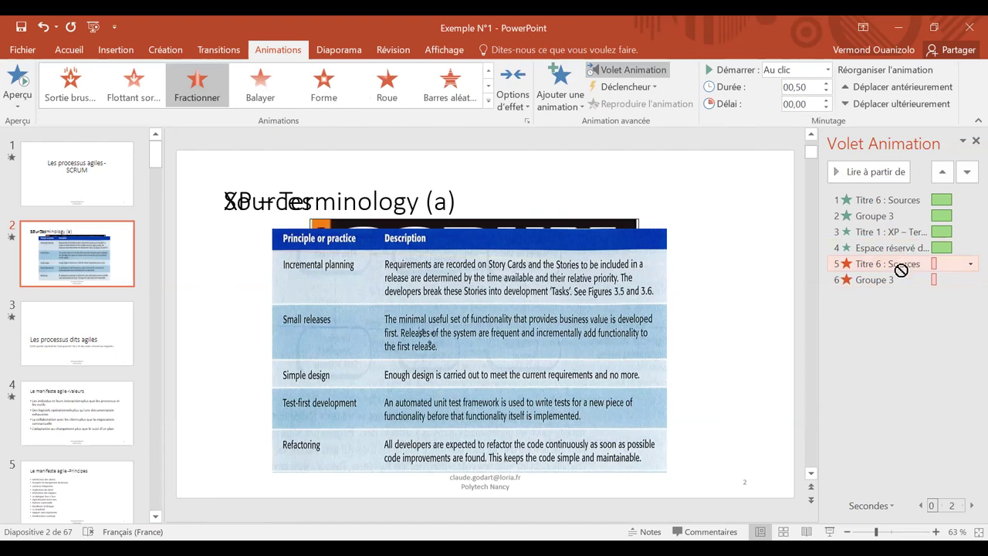
In the Animation Pane, move 'Titre 6 : Sources' to position 3 and 'Groupe 3' to position 4.
{"action": "left_click_drag", "start_coordinate": [898, 265], "coordinate": [900, 220]}
{"action": "left_click_drag", "start_coordinate": [900, 219], "coordinate": [900, 220]}
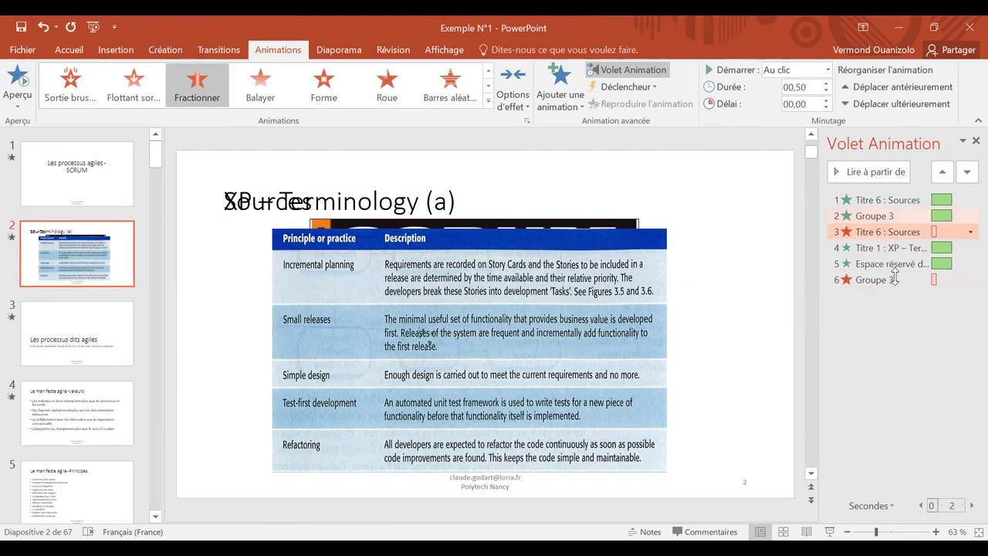
{"action": "left_click_drag", "start_coordinate": [896, 278], "coordinate": [905, 243]}
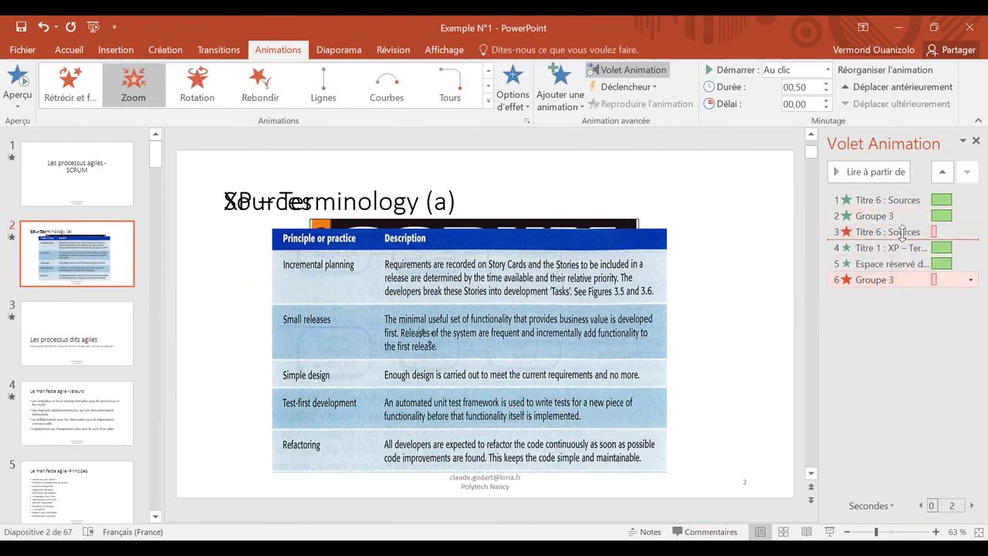
{"action": "left_click_drag", "start_coordinate": [903, 234], "coordinate": [902, 235]}
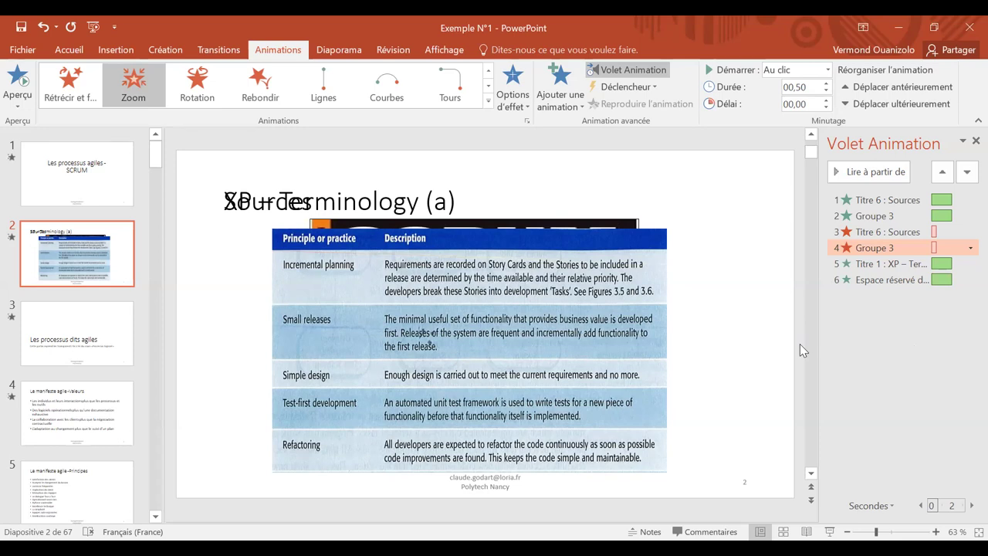
{"action": "left_click_drag", "start_coordinate": [856, 252], "coordinate": [896, 231]}
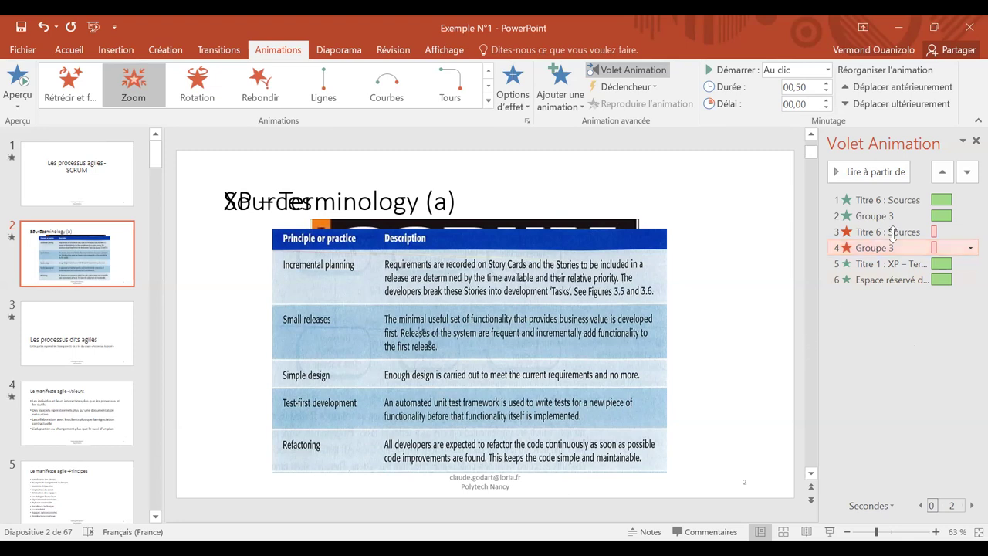
{"action": "left_click", "coordinate": [898, 232]}
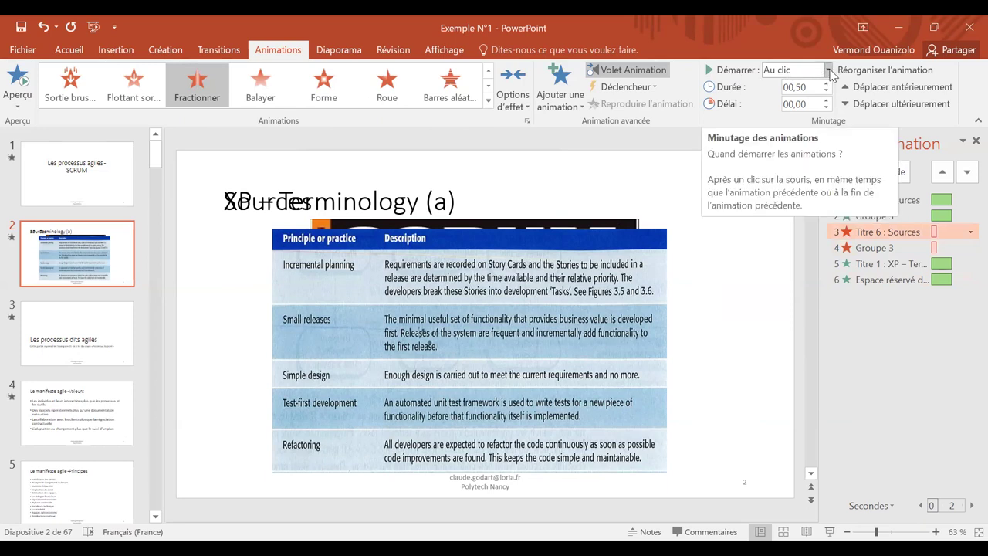
Set 'Titre 6 : Sources' to Start After Previous and 'Groupe 3' to Start With Previous.
{"action": "left_click", "coordinate": [968, 232]}
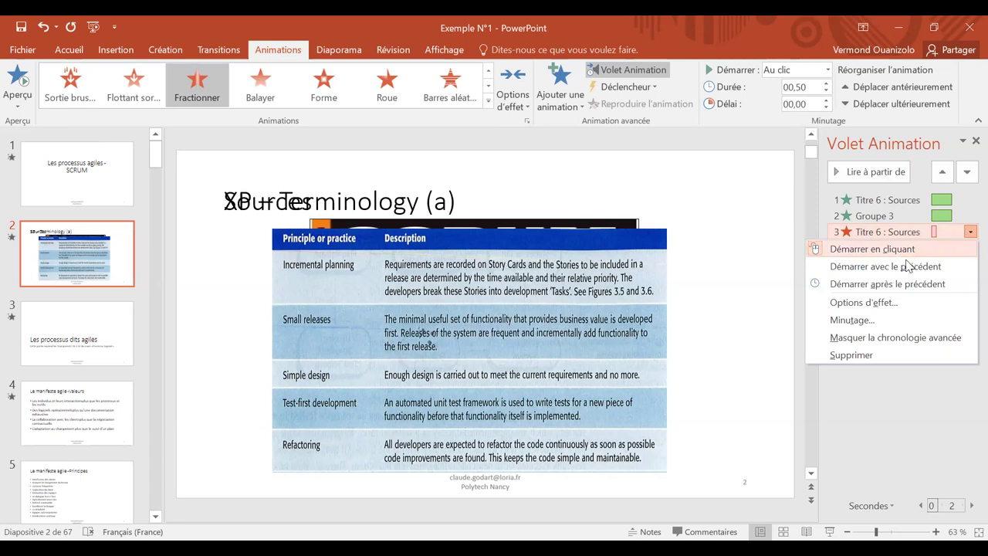
{"action": "left_click", "coordinate": [904, 287]}
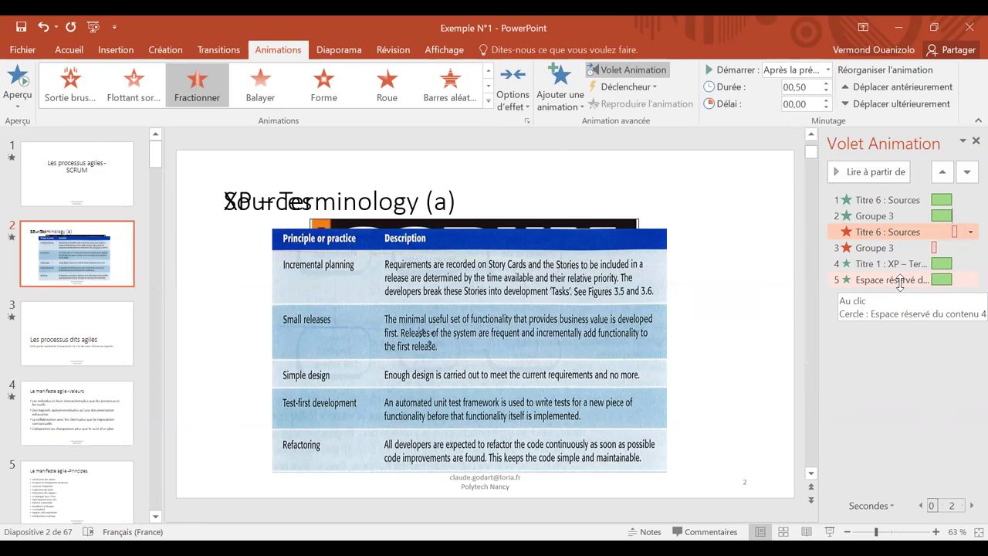
{"action": "left_click", "coordinate": [890, 248]}
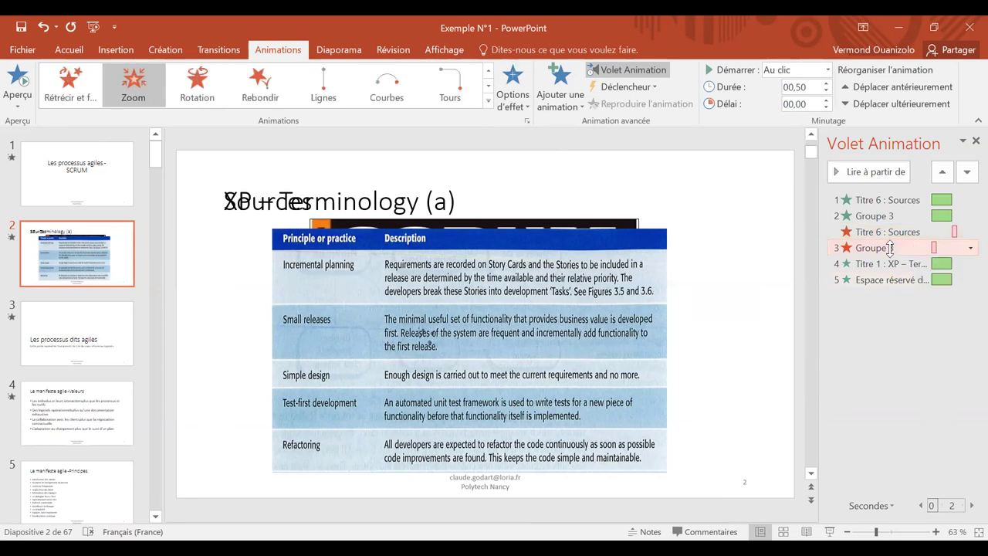
{"action": "left_click", "coordinate": [969, 249]}
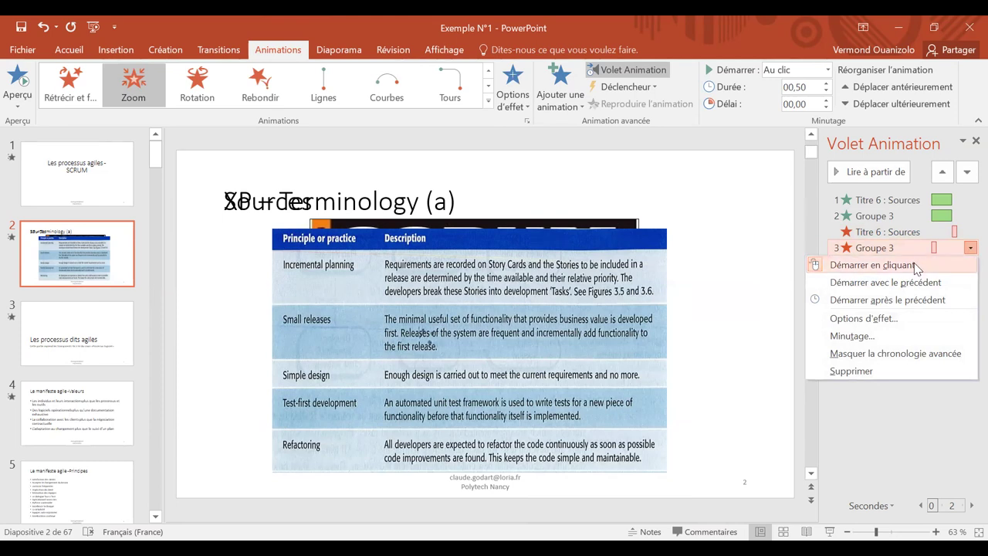
{"action": "left_click", "coordinate": [870, 284]}
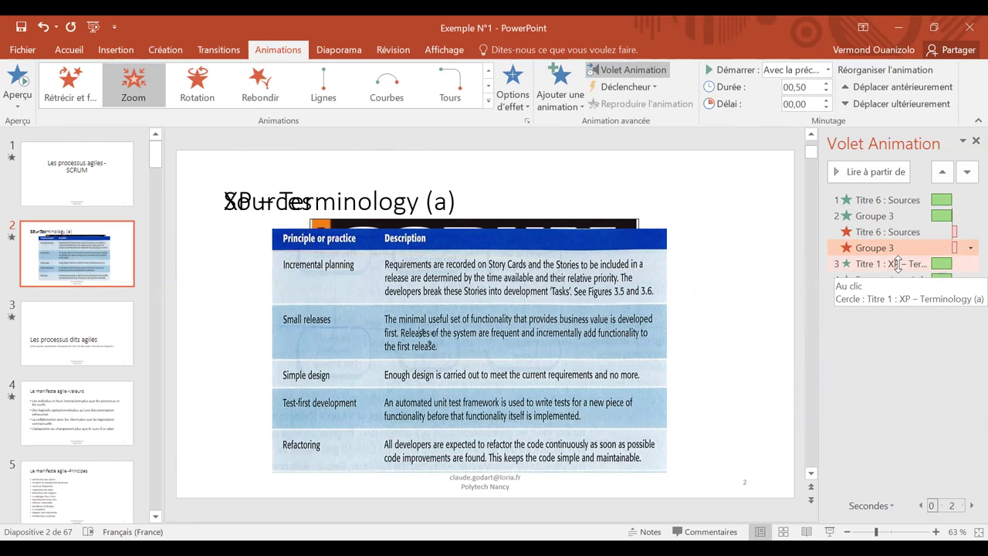
{"action": "left_click", "coordinate": [898, 263]}
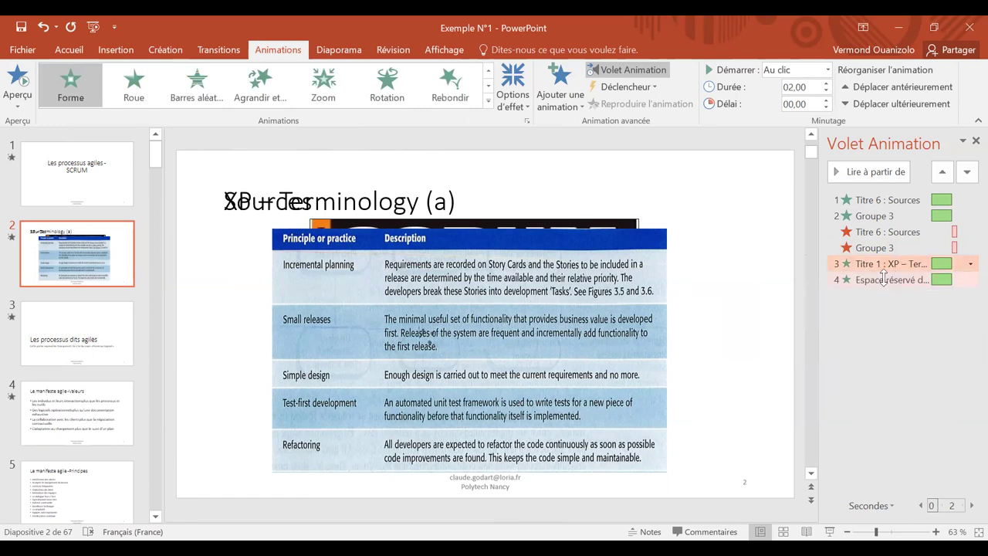
{"action": "left_click", "coordinate": [901, 403]}
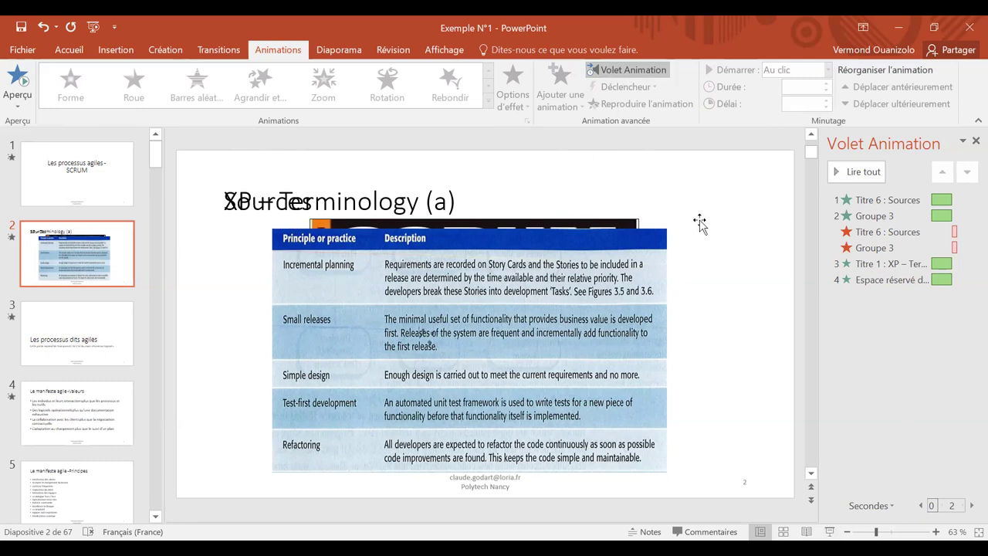
{"action": "left_click", "coordinate": [858, 173]}
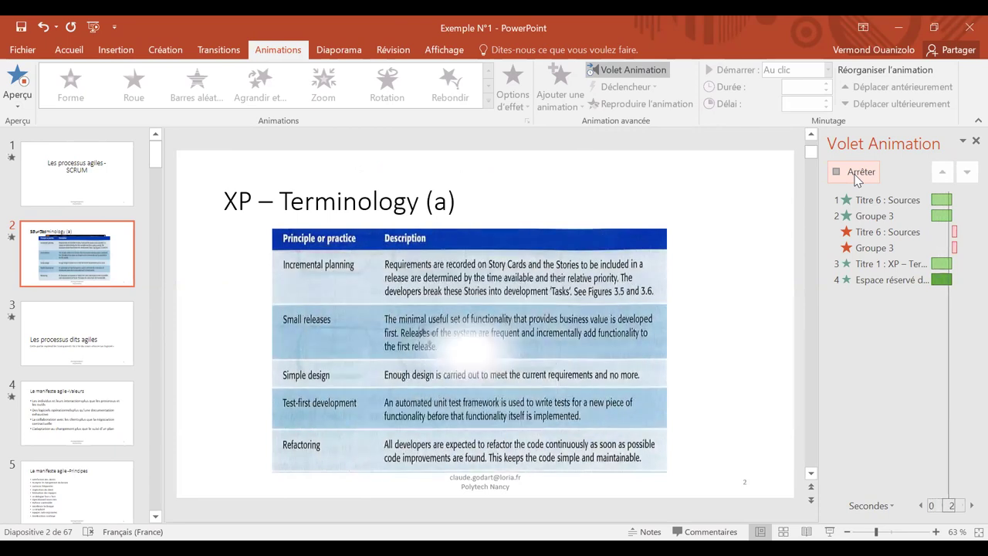
{"action": "left_click", "coordinate": [856, 178]}
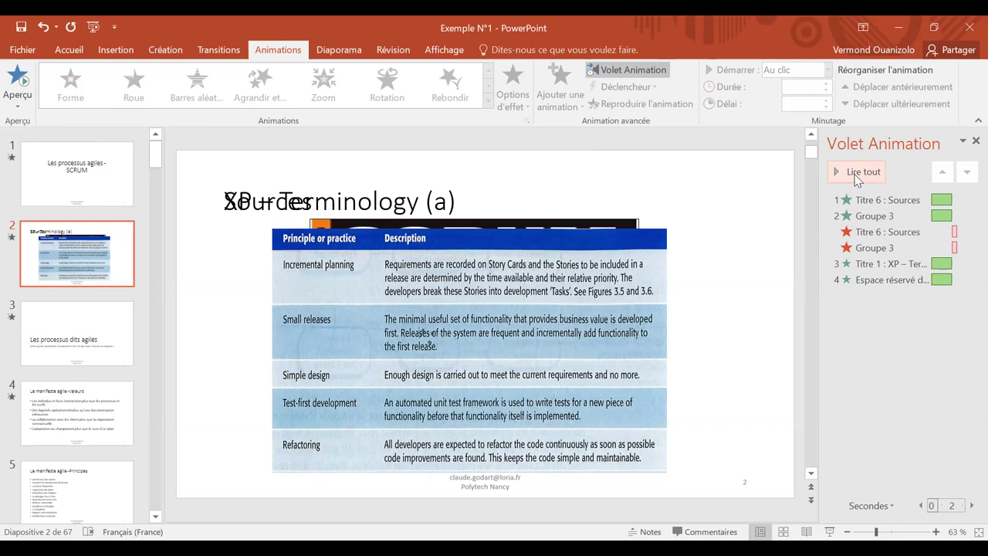
{"action": "left_click", "coordinate": [856, 173]}
Play the slide show from slide 2 with Shift+F5, then end it with Esc.
{"action": "left_click", "coordinate": [214, 375]}
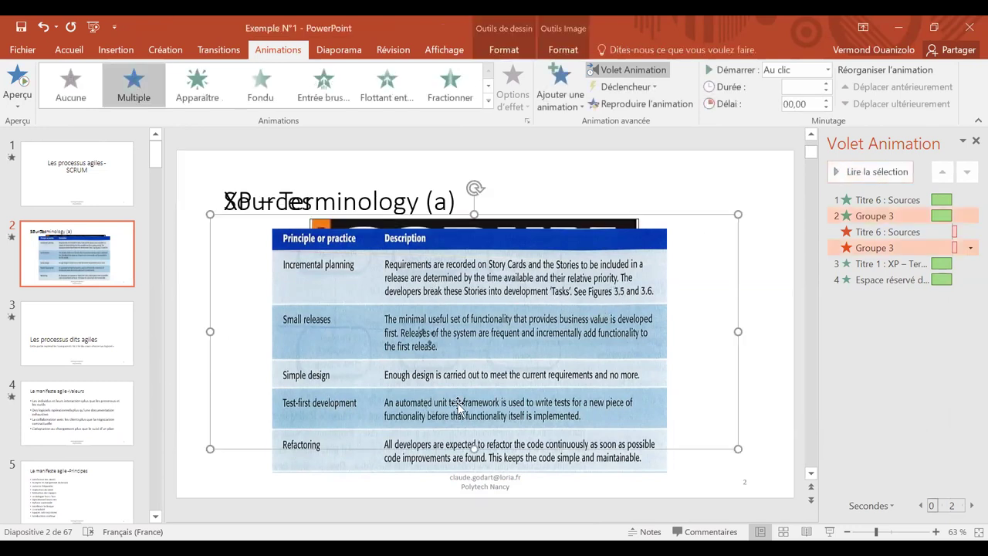
{"action": "left_click", "coordinate": [794, 362]}
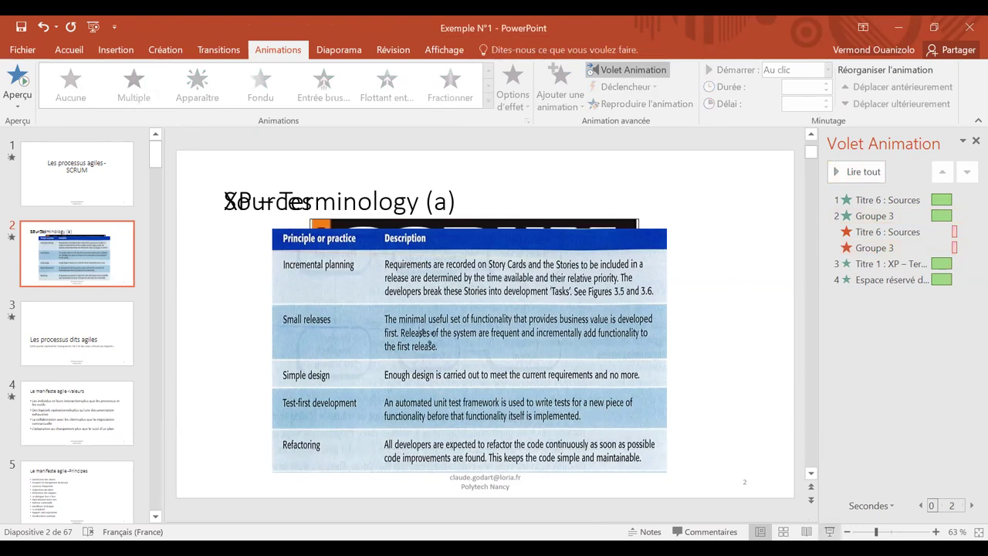
{"action": "key", "text": "shift+F5"}
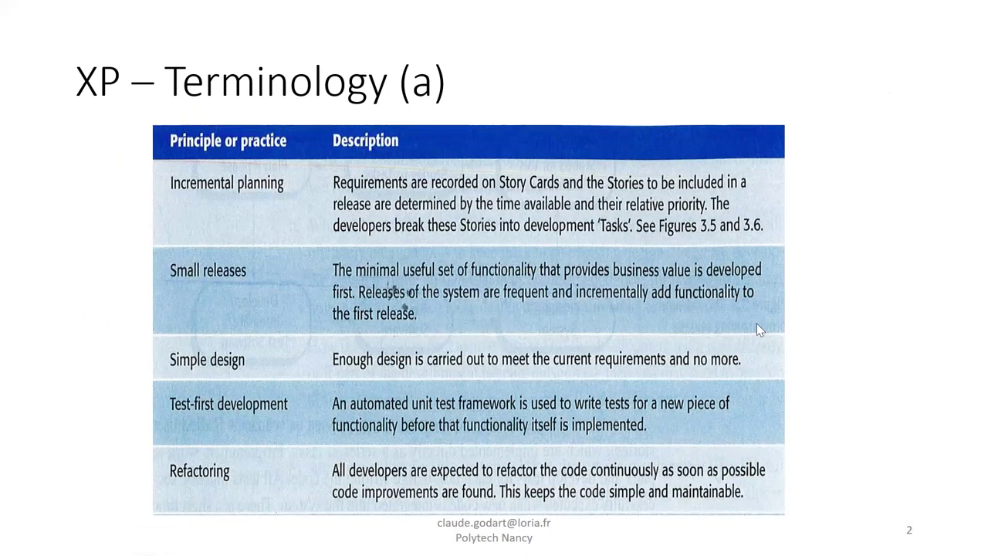
{"action": "key", "text": "Escape"}
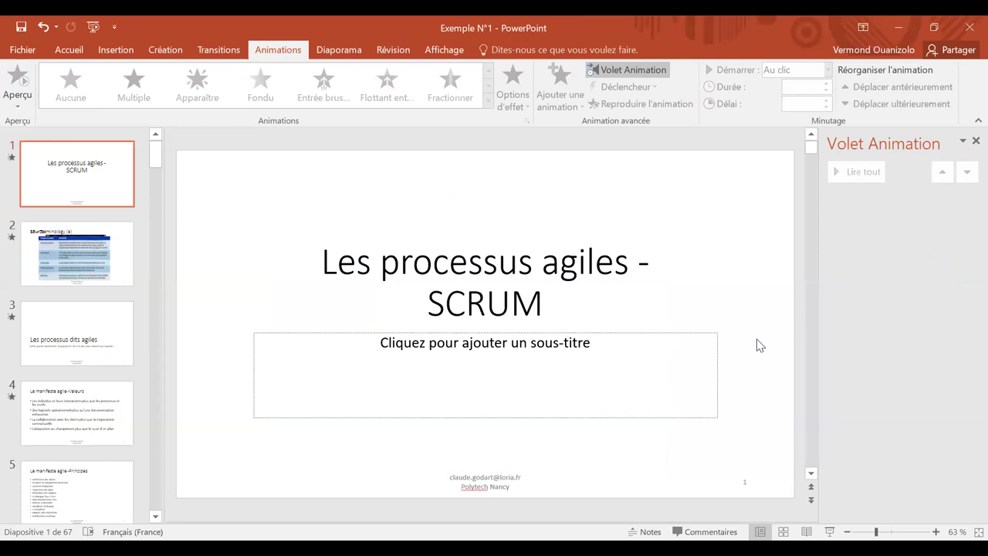
Go forward from slide 1 to slide 2, the XP – Terminology table slide.
{"action": "key", "text": "Page_Down"}
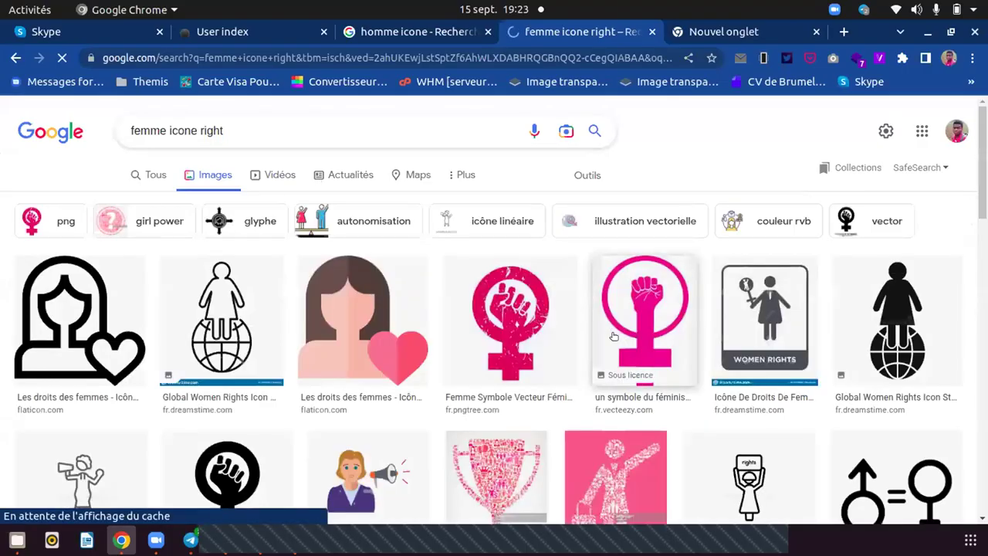
In the reloaded 'homme icone' results, copy the image of the man in a dark suit and blue tie.
{"action": "scroll", "coordinate": [614, 336], "scroll_direction": "down", "scroll_amount": 5}
{"action": "scroll", "coordinate": [614, 335], "scroll_direction": "down", "scroll_amount": 4}
{"action": "scroll", "coordinate": [614, 335], "scroll_direction": "down", "scroll_amount": 4}
{"action": "scroll", "coordinate": [614, 336], "scroll_direction": "up", "scroll_amount": 1}
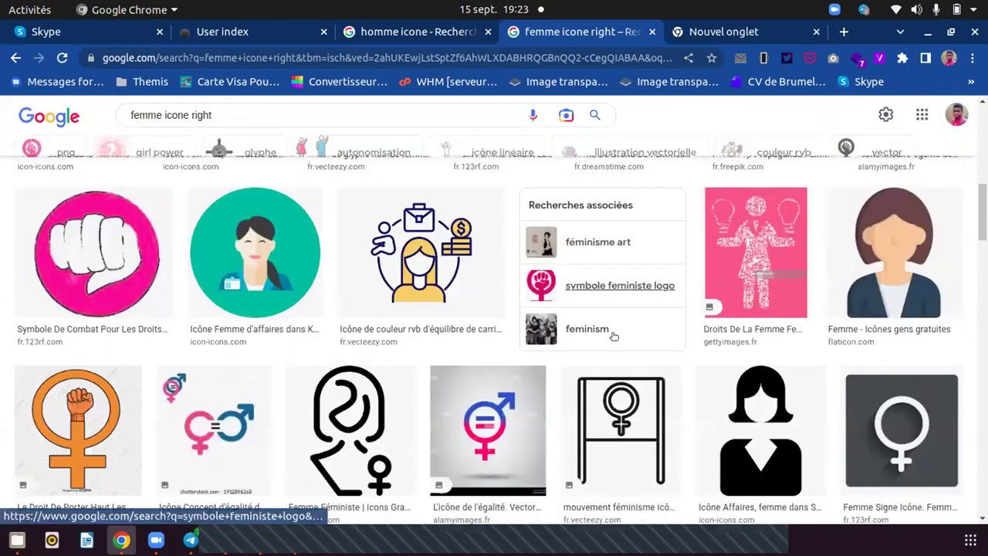
{"action": "scroll", "coordinate": [613, 336], "scroll_direction": "up", "scroll_amount": 10}
{"action": "scroll", "coordinate": [595, 231], "scroll_direction": "down", "scroll_amount": 4}
{"action": "scroll", "coordinate": [588, 145], "scroll_direction": "down", "scroll_amount": 2}
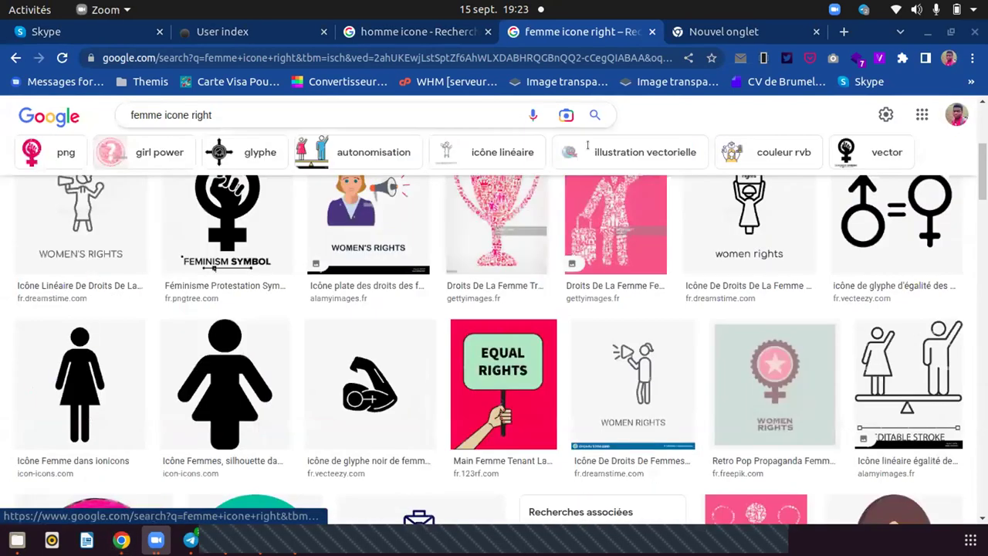
{"action": "left_click", "coordinate": [412, 35]}
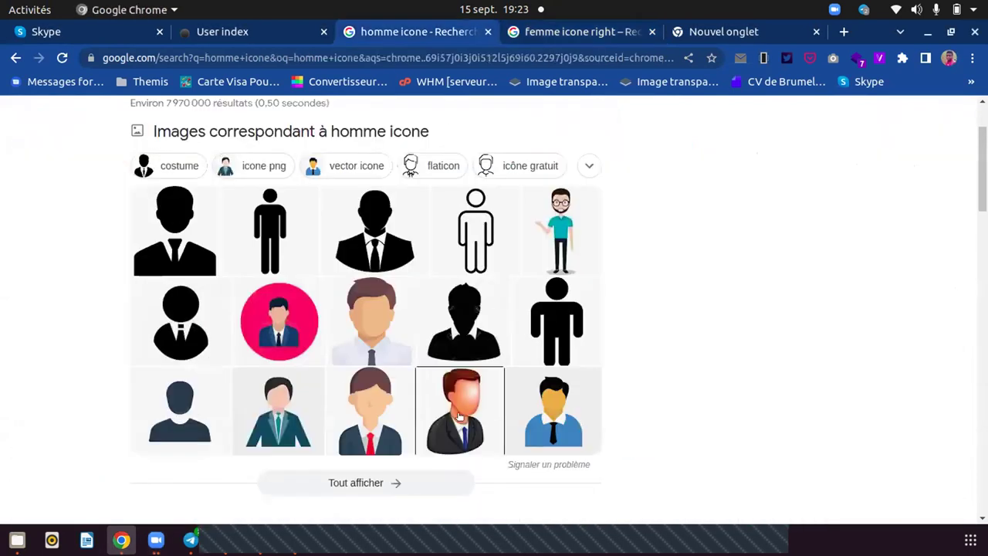
{"action": "left_click", "coordinate": [56, 53]}
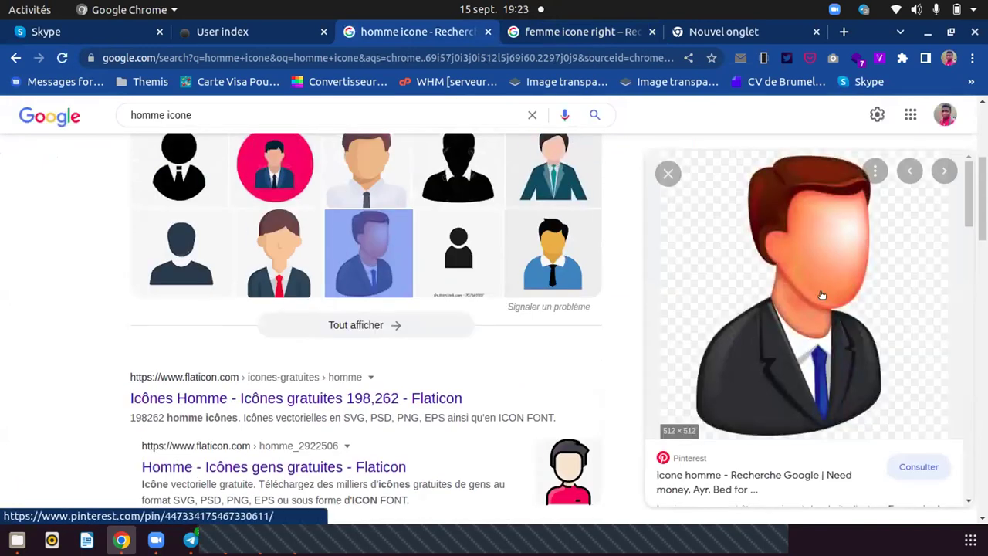
{"action": "right_click", "coordinate": [823, 293]}
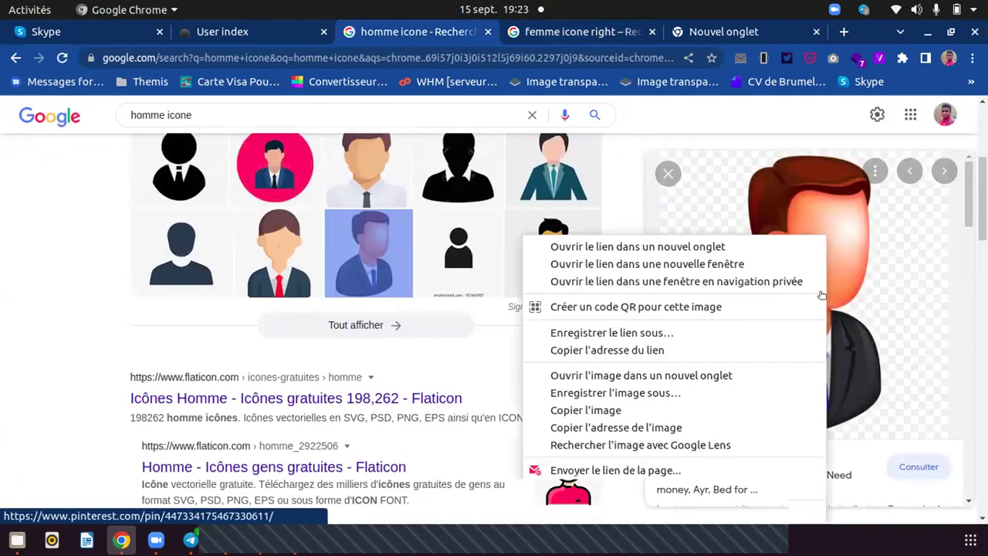
{"action": "left_click", "coordinate": [629, 409]}
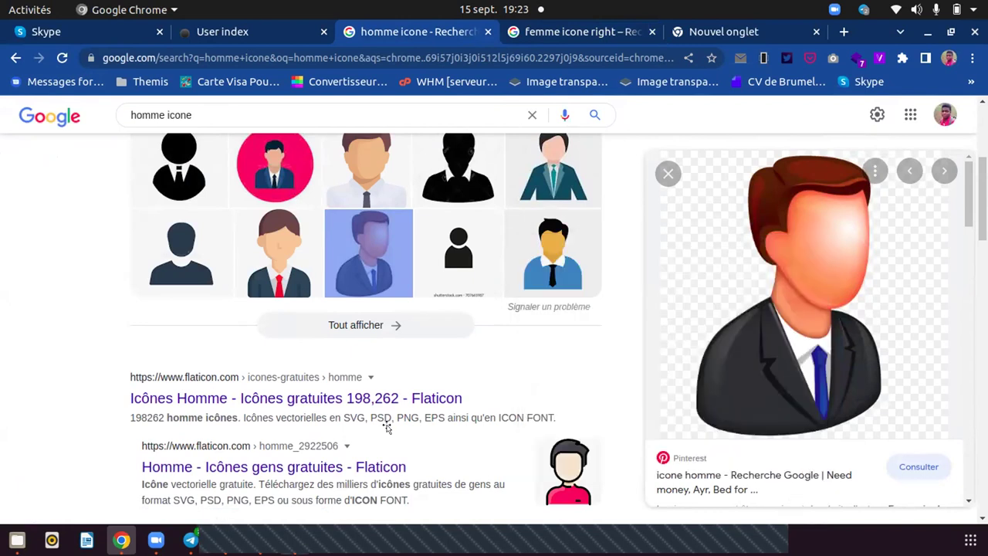
Return to PowerPoint and scroll the slide list down to slide 67.
{"action": "key", "text": "alt+Tab"}
{"action": "left_click", "coordinate": [68, 429]}
{"action": "scroll", "coordinate": [67, 428], "scroll_direction": "down", "scroll_amount": 5}
{"action": "scroll", "coordinate": [66, 427], "scroll_direction": "down", "scroll_amount": 10}
{"action": "scroll", "coordinate": [67, 428], "scroll_direction": "down", "scroll_amount": 5}
Add a new slide 68 after slide 67 and delete all its placeholders.
{"action": "left_click", "coordinate": [111, 403]}
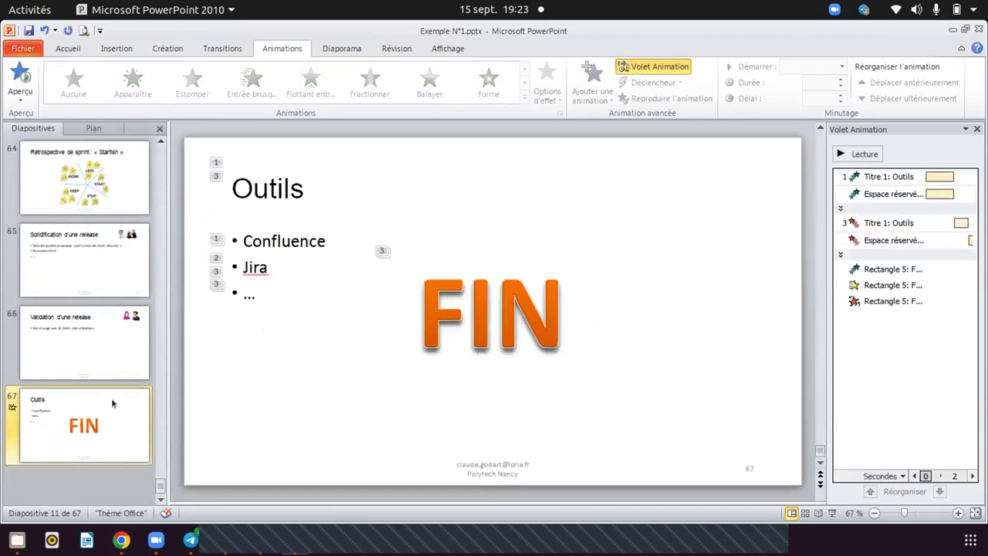
{"action": "right_click", "coordinate": [112, 403]}
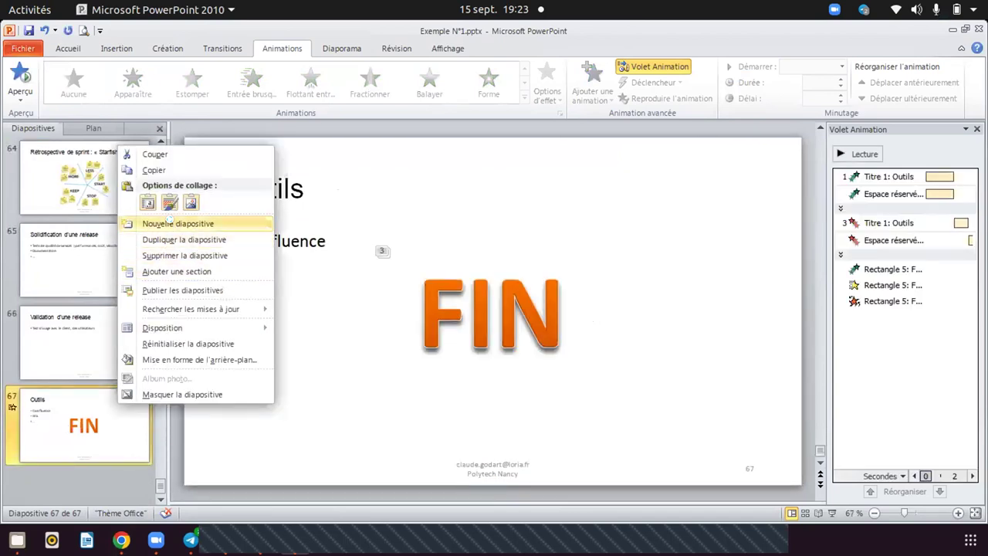
{"action": "left_click", "coordinate": [170, 223]}
{"action": "left_click", "coordinate": [363, 154]}
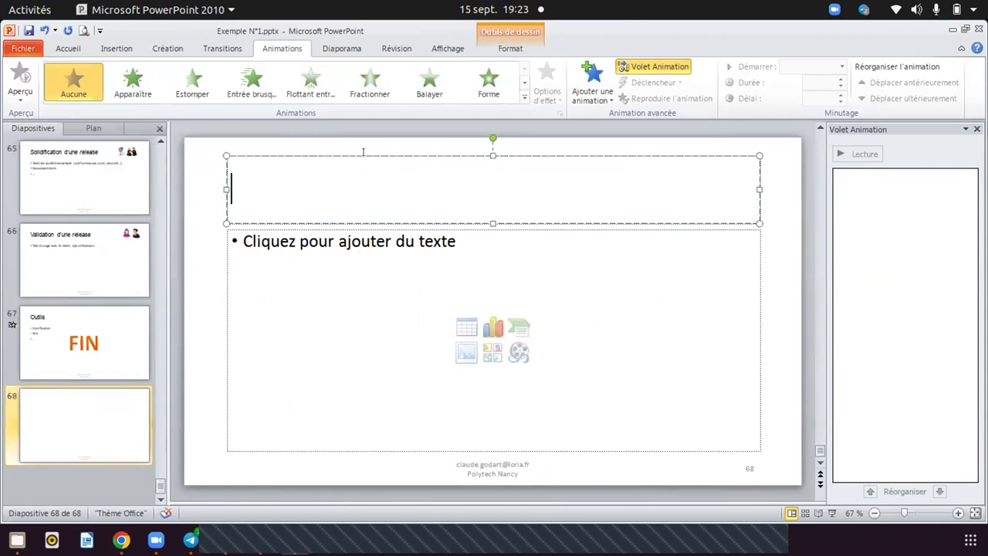
{"action": "left_click", "coordinate": [192, 285]}
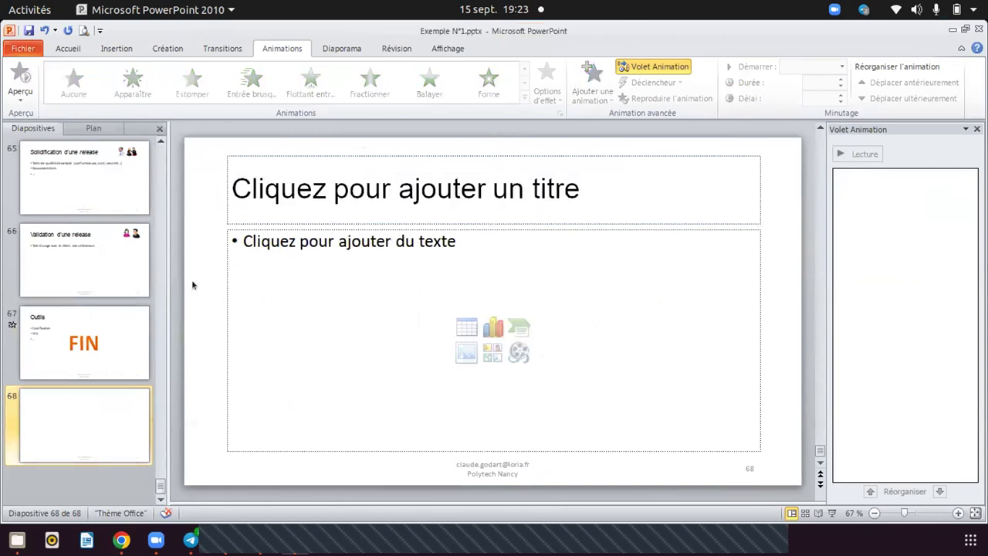
{"action": "key", "text": "ctrl+a"}
{"action": "key", "text": "Delete"}
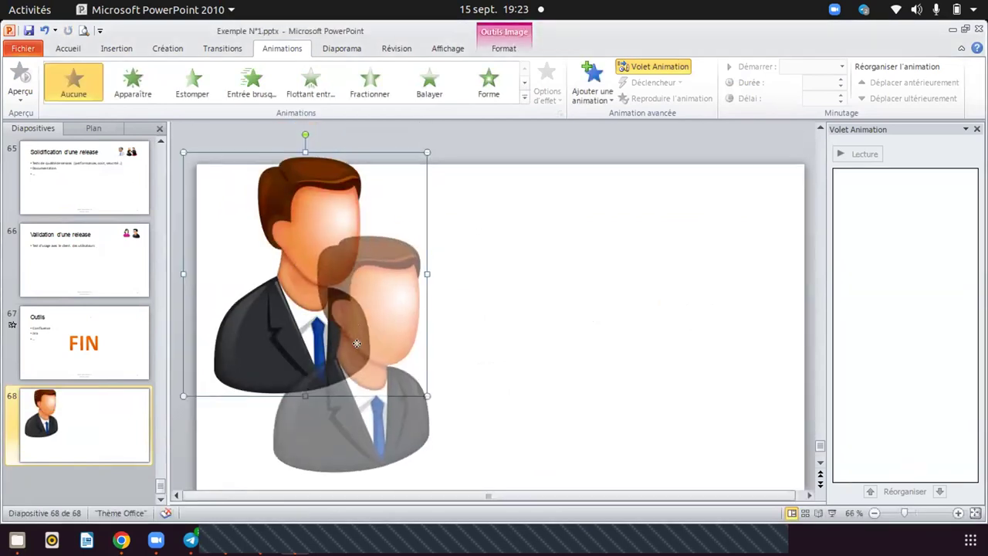
Shrink the pasted man icon and position it on the left side of slide 68.
{"action": "left_click_drag", "start_coordinate": [317, 243], "coordinate": [377, 326]}
{"action": "left_click_drag", "start_coordinate": [434, 409], "coordinate": [364, 342]}
{"action": "left_click_drag", "start_coordinate": [330, 284], "coordinate": [310, 349]}
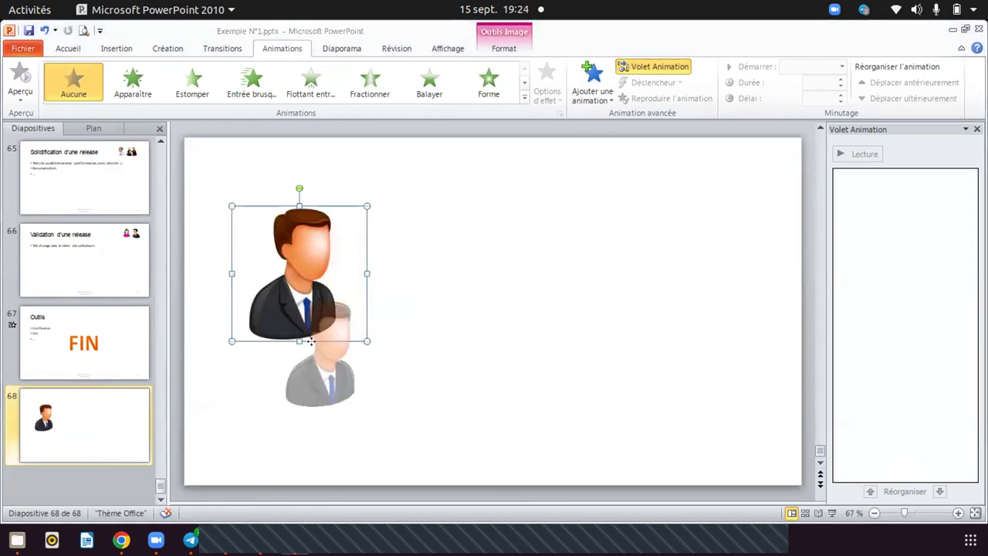
{"action": "left_click", "coordinate": [453, 314]}
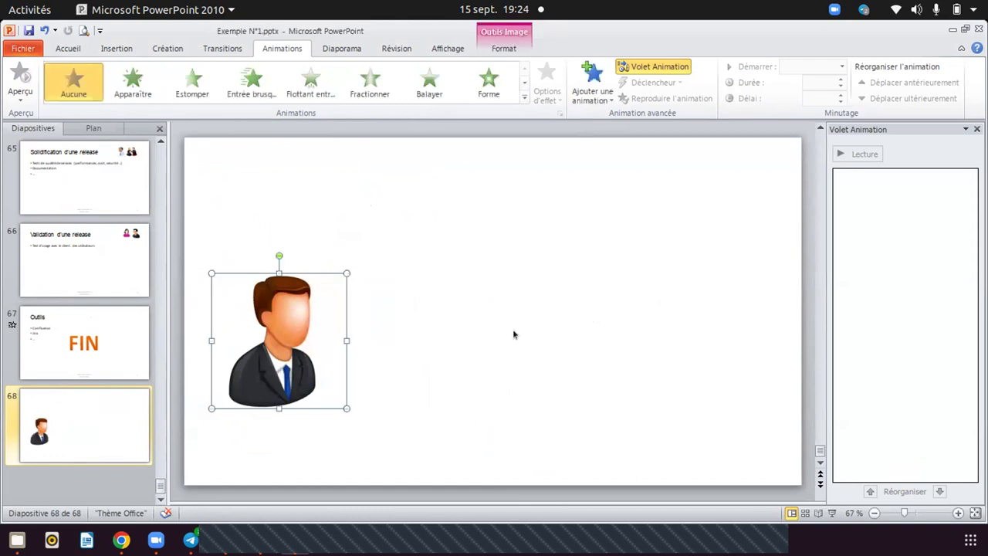
{"action": "mouse_move", "coordinate": [311, 328]}
{"action": "left_mouse_down"}
{"action": "mouse_move", "coordinate": [292, 284]}
{"action": "mouse_move", "coordinate": [295, 317]}
{"action": "left_mouse_up"}
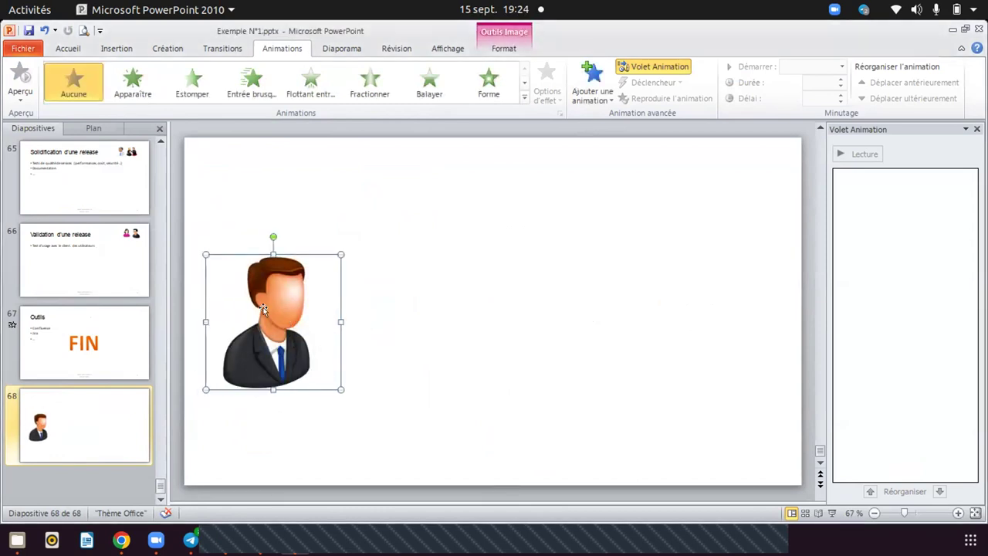
{"action": "key", "text": "Up"}
{"action": "key", "text": "Up"}
{"action": "key", "text": "Up"}
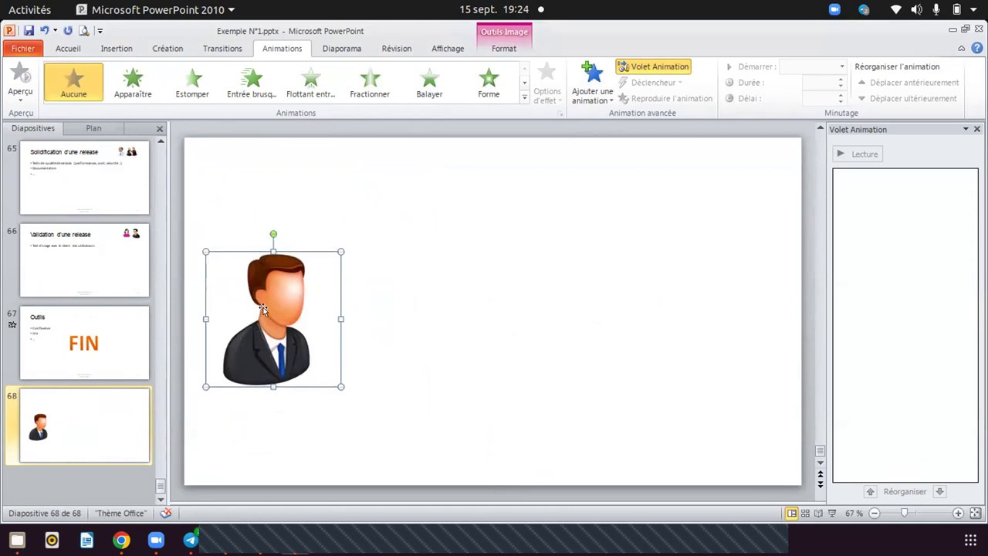
{"action": "key", "text": "Up"}
{"action": "left_click", "coordinate": [505, 390]}
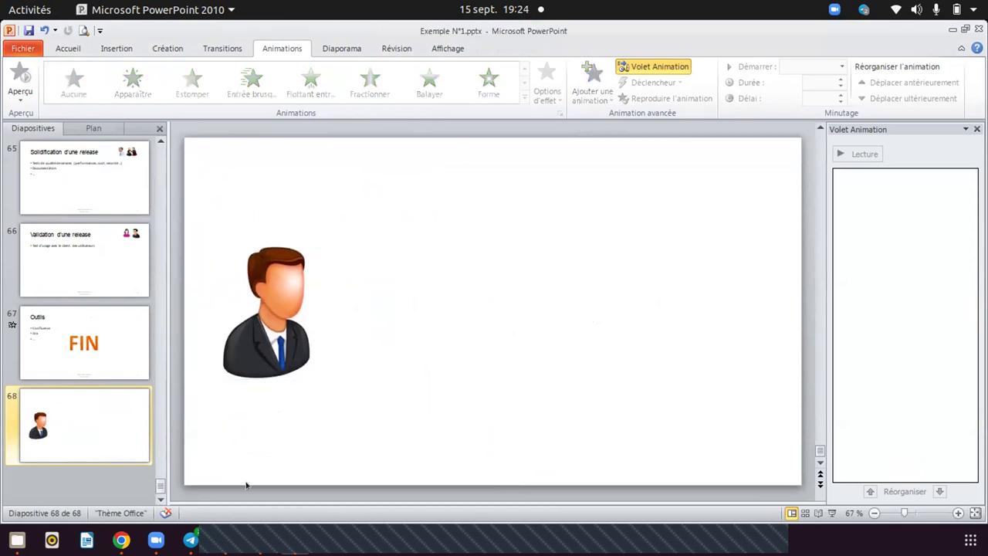
{"action": "left_click", "coordinate": [121, 540]}
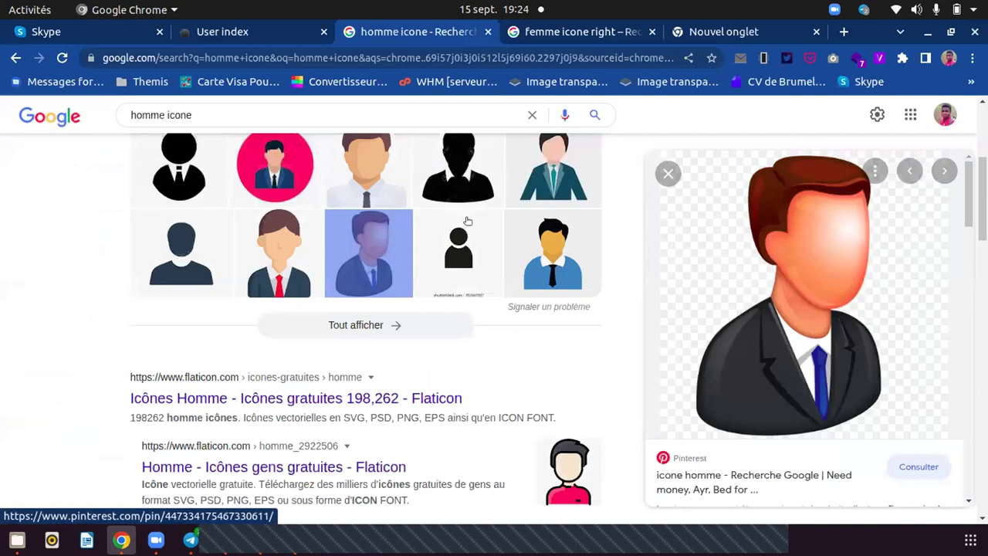
Replace 'homme' in the query to search Google Images for 'female icon'.
{"action": "scroll", "coordinate": [435, 244], "scroll_direction": "up", "scroll_amount": 3}
{"action": "scroll", "coordinate": [434, 244], "scroll_direction": "up", "scroll_amount": 3}
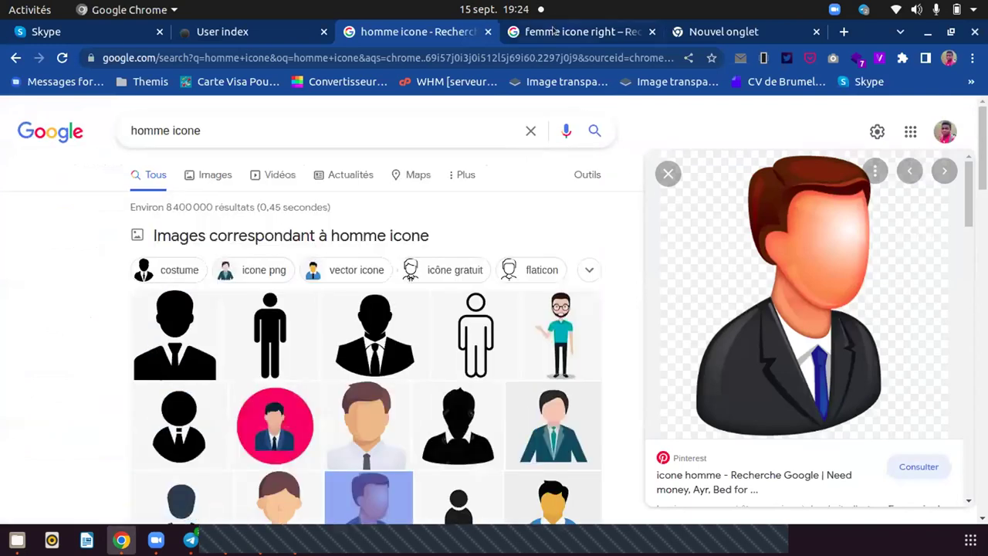
{"action": "scroll", "coordinate": [479, 333], "scroll_direction": "down", "scroll_amount": 3}
{"action": "scroll", "coordinate": [479, 334], "scroll_direction": "up", "scroll_amount": 3}
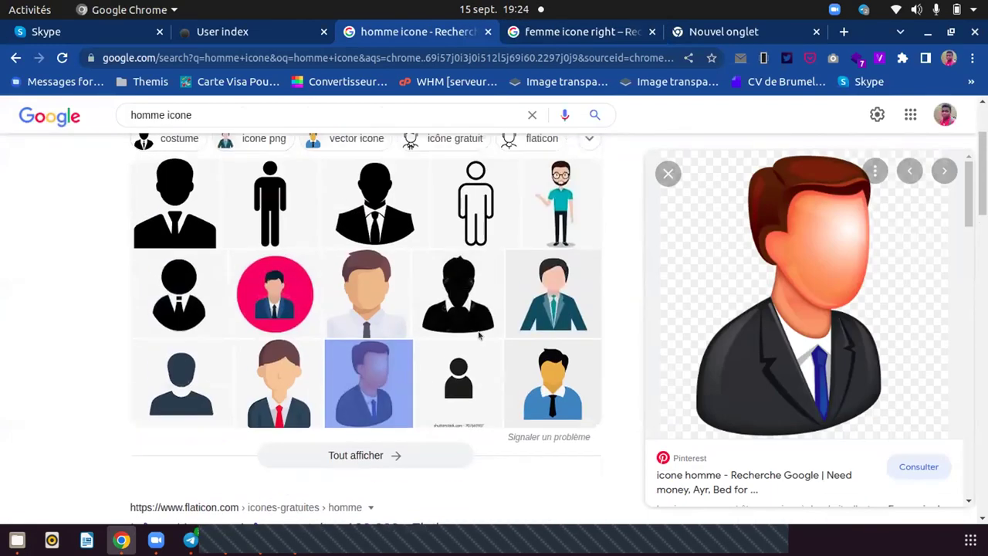
{"action": "double_click", "coordinate": [146, 129]}
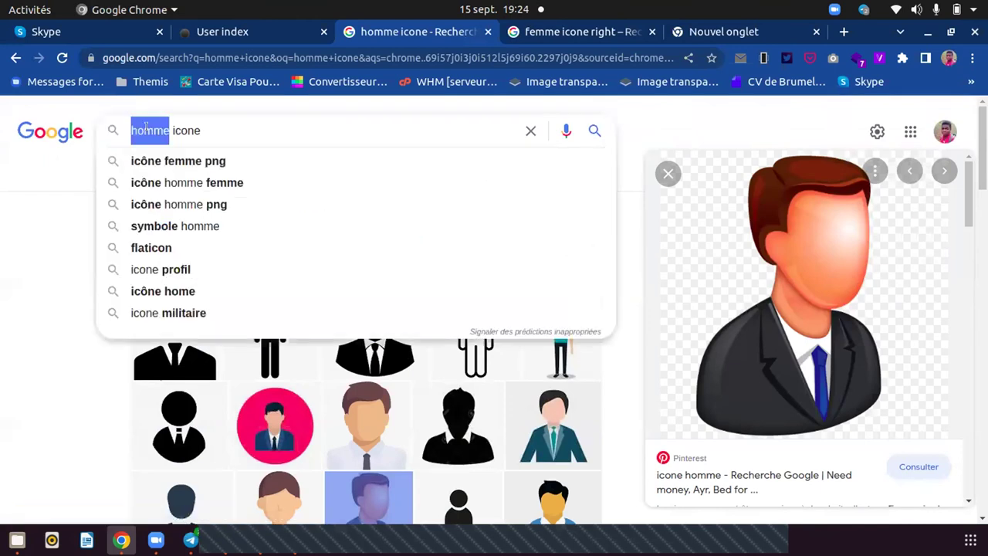
{"action": "type", "text": "fema"}
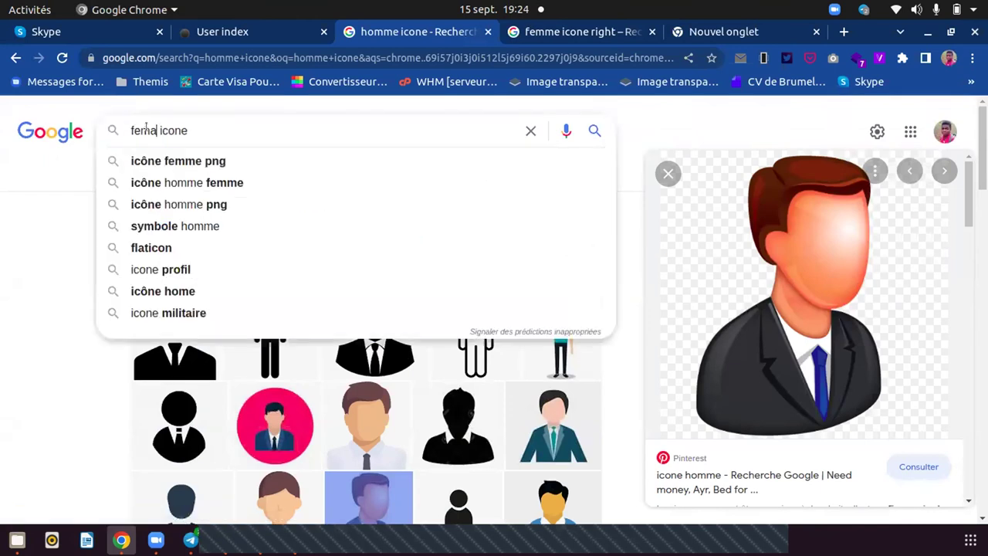
{"action": "key", "text": "Down"}
{"action": "key", "text": "Down"}
{"action": "key", "text": "Return"}
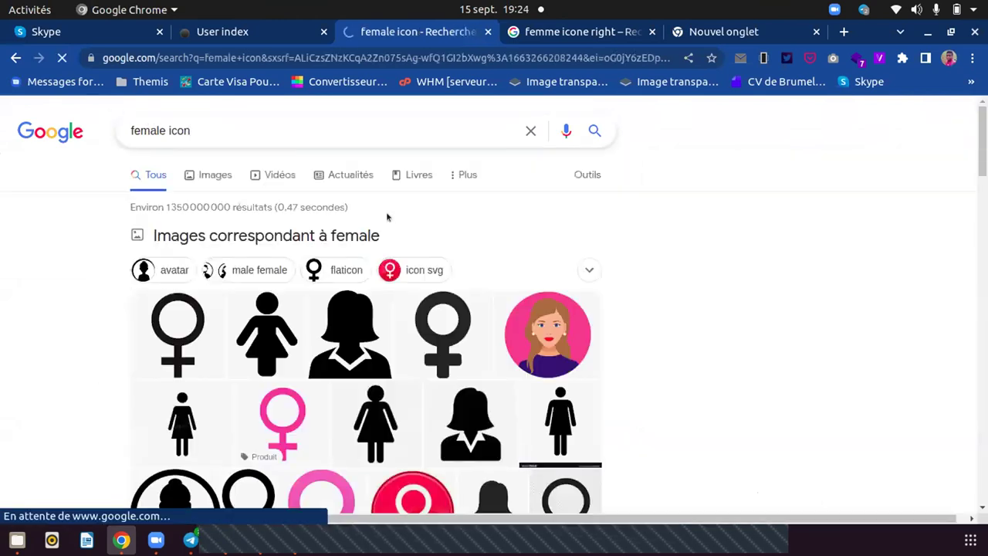
{"action": "scroll", "coordinate": [432, 247], "scroll_direction": "down", "scroll_amount": 3}
{"action": "scroll", "coordinate": [485, 283], "scroll_direction": "up", "scroll_amount": 3}
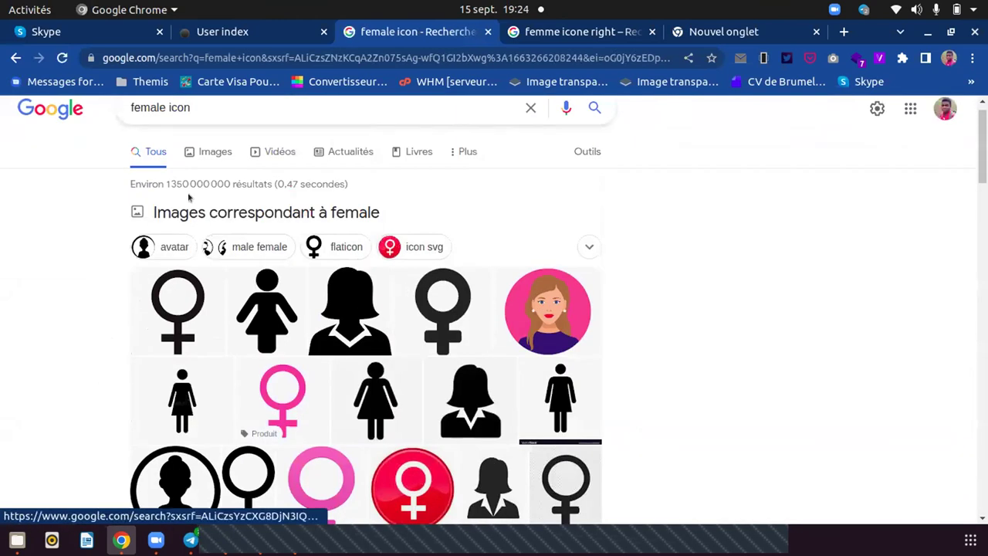
{"action": "left_click", "coordinate": [214, 151]}
Close the 'femme icone right' tab and browse through the female icon results.
{"action": "left_click", "coordinate": [610, 33]}
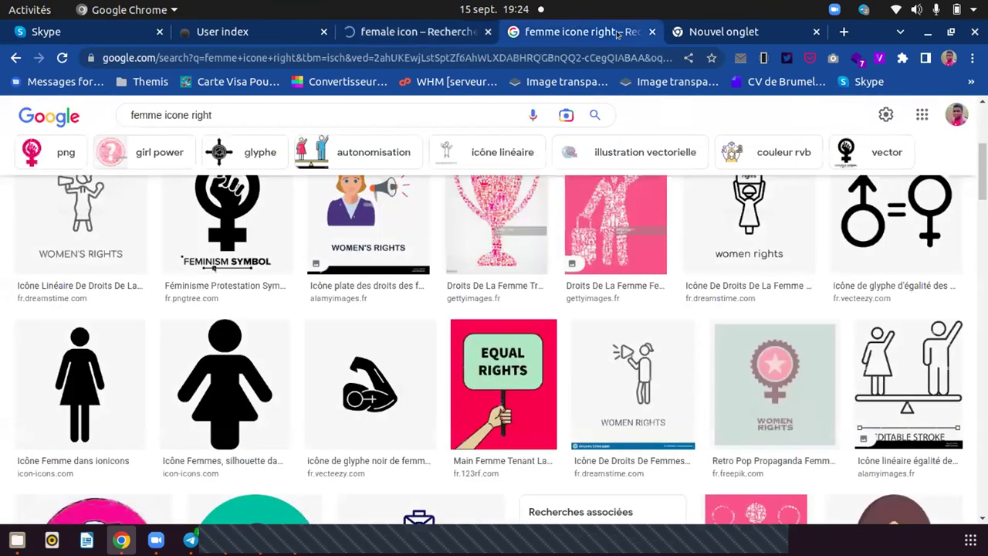
{"action": "left_click", "coordinate": [652, 32]}
{"action": "left_click", "coordinate": [438, 32]}
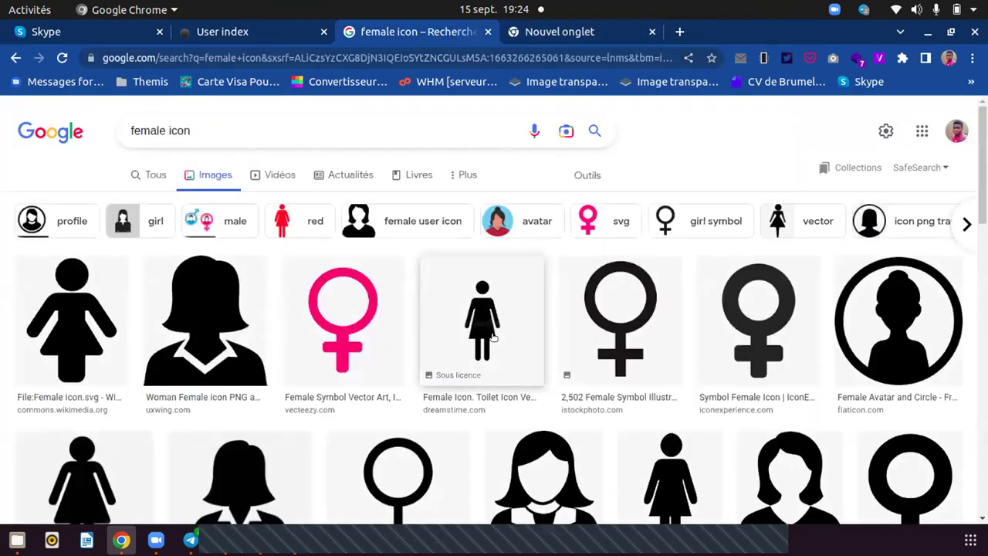
{"action": "scroll", "coordinate": [493, 337], "scroll_direction": "down", "scroll_amount": 3}
{"action": "scroll", "coordinate": [492, 337], "scroll_direction": "down", "scroll_amount": 5}
{"action": "scroll", "coordinate": [492, 338], "scroll_direction": "down", "scroll_amount": 3}
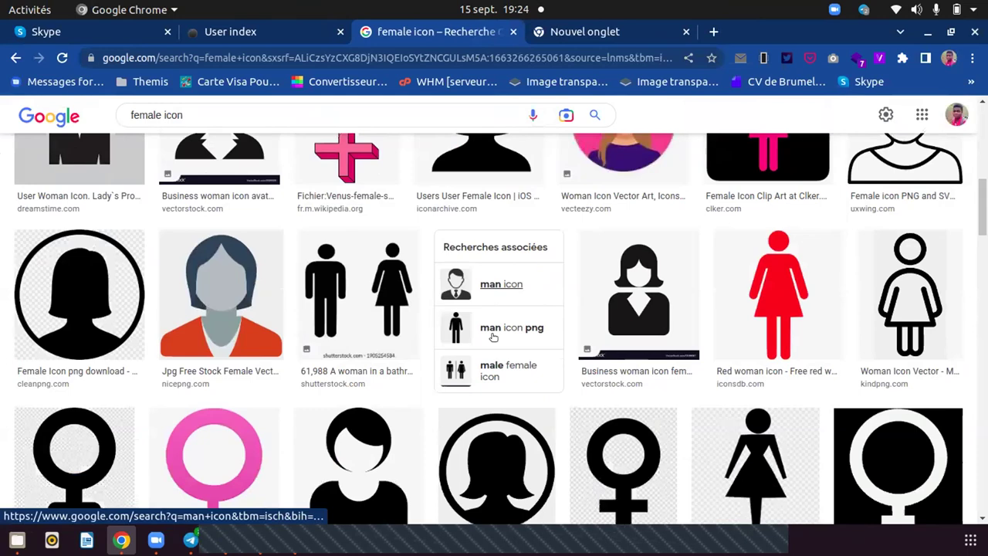
{"action": "scroll", "coordinate": [492, 337], "scroll_direction": "down", "scroll_amount": 5}
{"action": "scroll", "coordinate": [492, 337], "scroll_direction": "down", "scroll_amount": 4}
{"action": "scroll", "coordinate": [492, 337], "scroll_direction": "up", "scroll_amount": 4}
{"action": "scroll", "coordinate": [492, 337], "scroll_direction": "down", "scroll_amount": 4}
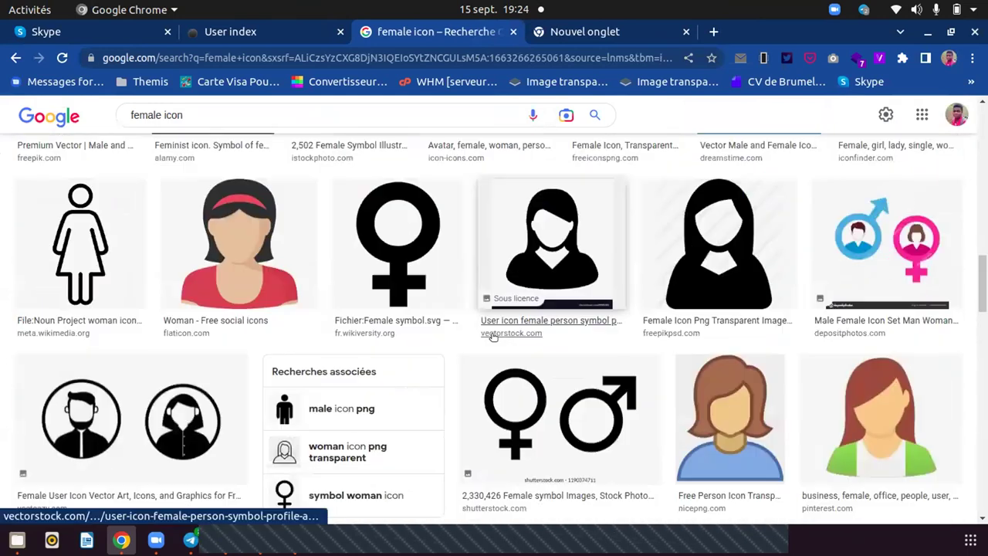
{"action": "scroll", "coordinate": [493, 338], "scroll_direction": "down", "scroll_amount": 3}
{"action": "scroll", "coordinate": [493, 337], "scroll_direction": "down", "scroll_amount": 3}
{"action": "scroll", "coordinate": [493, 337], "scroll_direction": "down", "scroll_amount": 2}
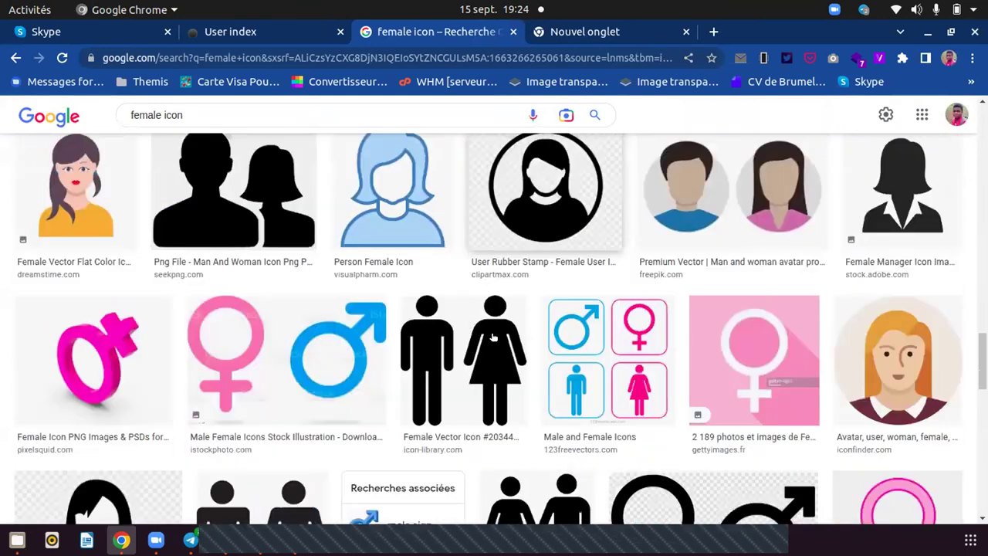
{"action": "scroll", "coordinate": [493, 338], "scroll_direction": "down", "scroll_amount": 2}
{"action": "scroll", "coordinate": [492, 338], "scroll_direction": "down", "scroll_amount": 2}
{"action": "scroll", "coordinate": [493, 338], "scroll_direction": "down", "scroll_amount": 3}
{"action": "scroll", "coordinate": [492, 338], "scroll_direction": "down", "scroll_amount": 3}
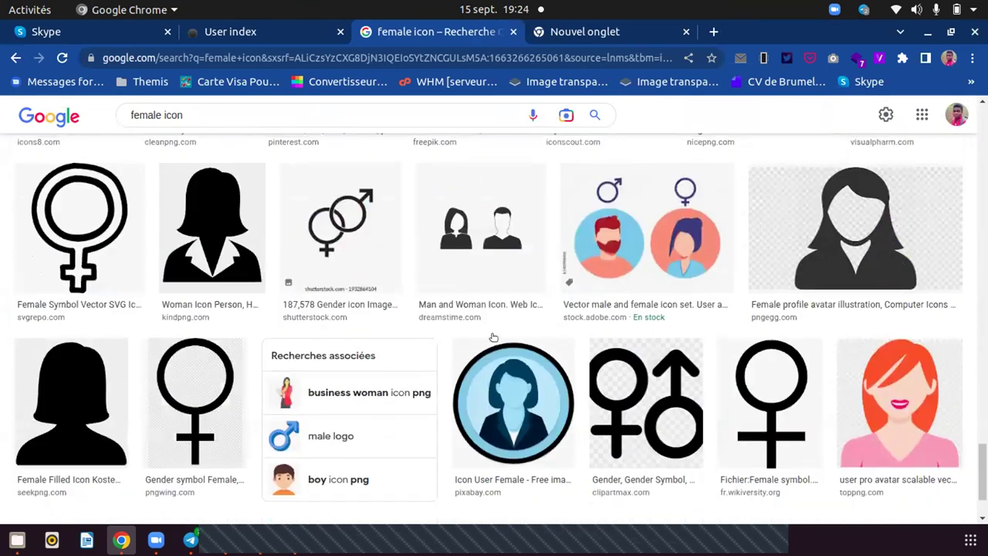
{"action": "scroll", "coordinate": [492, 337], "scroll_direction": "down", "scroll_amount": 3}
{"action": "scroll", "coordinate": [493, 338], "scroll_direction": "down", "scroll_amount": 2}
{"action": "scroll", "coordinate": [492, 338], "scroll_direction": "down", "scroll_amount": 3}
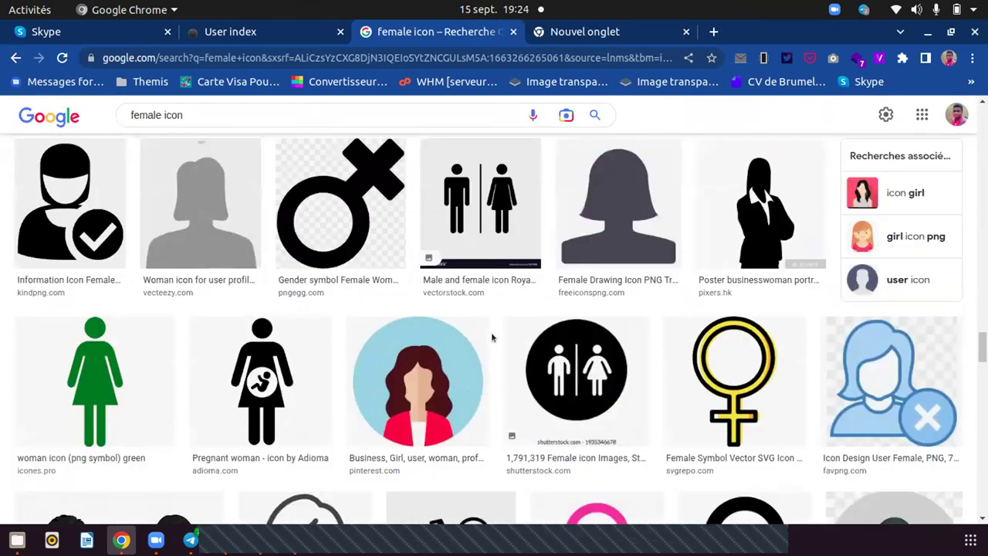
{"action": "scroll", "coordinate": [491, 337], "scroll_direction": "up", "scroll_amount": 2}
{"action": "scroll", "coordinate": [491, 337], "scroll_direction": "up", "scroll_amount": 3}
{"action": "scroll", "coordinate": [491, 338], "scroll_direction": "up", "scroll_amount": 3}
{"action": "scroll", "coordinate": [491, 337], "scroll_direction": "up", "scroll_amount": 3}
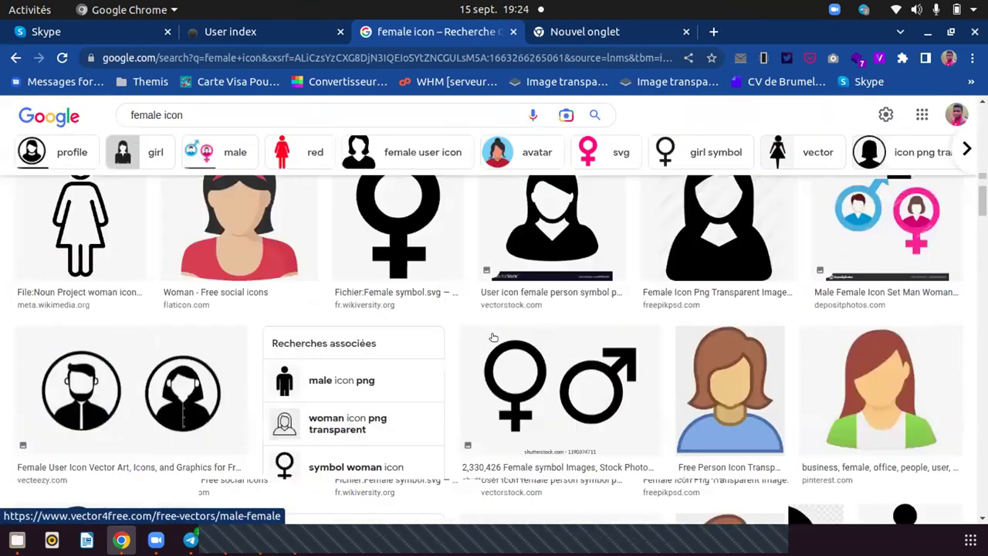
{"action": "scroll", "coordinate": [493, 337], "scroll_direction": "up", "scroll_amount": 5}
{"action": "scroll", "coordinate": [463, 320], "scroll_direction": "up", "scroll_amount": 2}
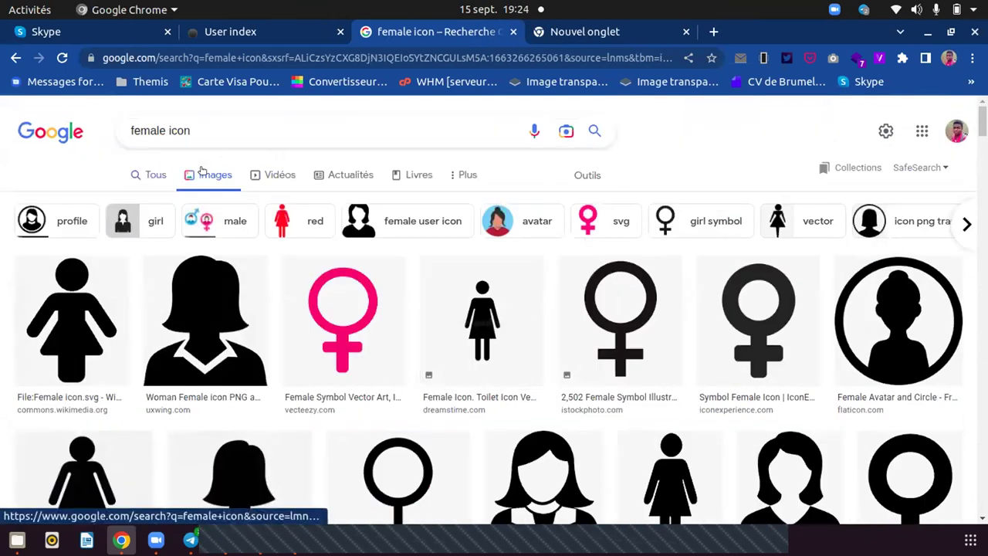
Search for 'female icon left', look over the results, and open a new empty tab.
{"action": "left_click", "coordinate": [227, 121]}
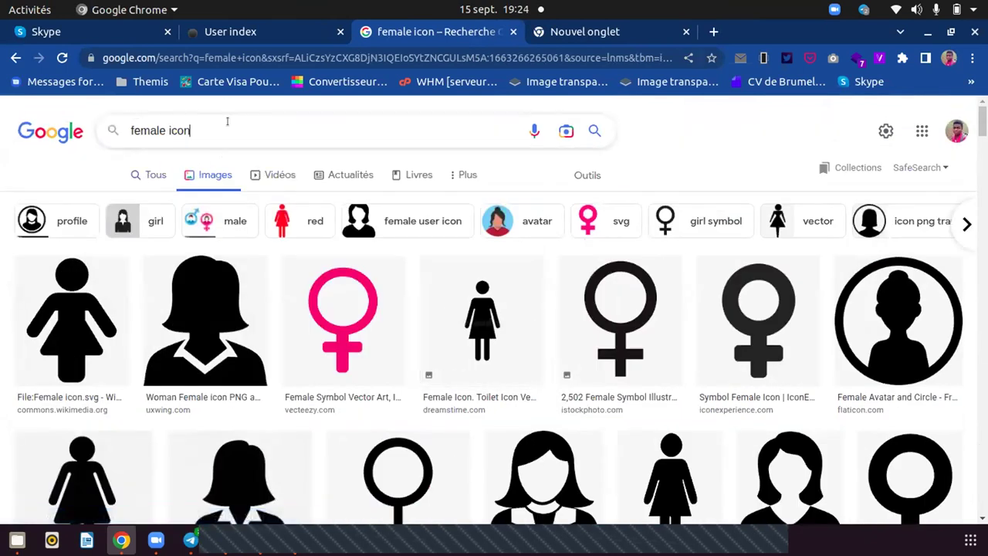
{"action": "type", "text": " left"}
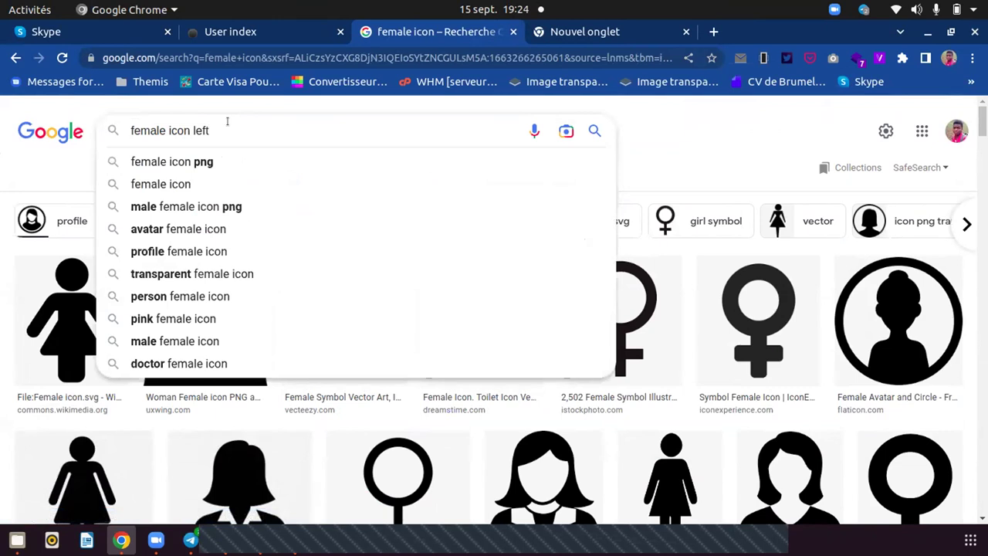
{"action": "key", "text": "Return"}
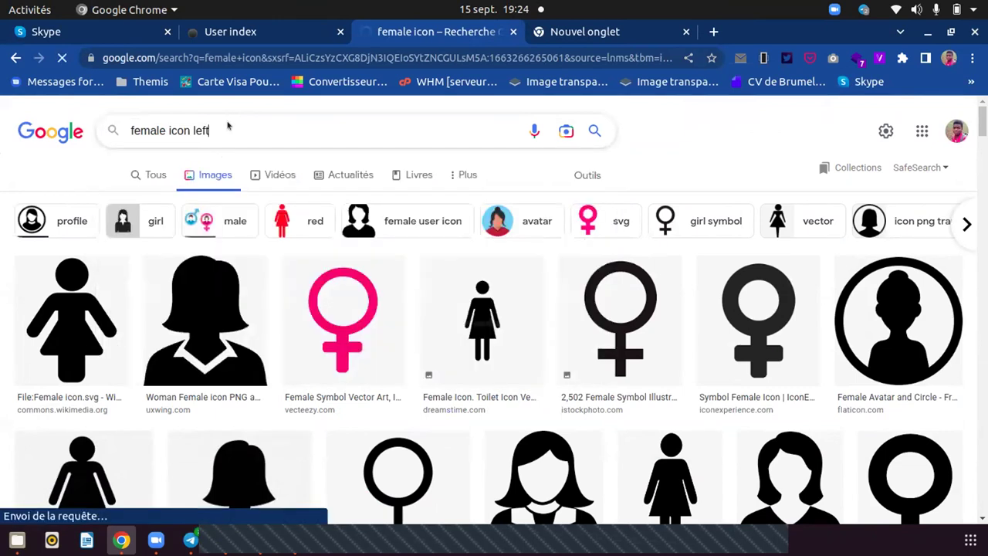
{"action": "scroll", "coordinate": [676, 350], "scroll_direction": "down", "scroll_amount": 3}
{"action": "scroll", "coordinate": [677, 353], "scroll_direction": "up", "scroll_amount": 3}
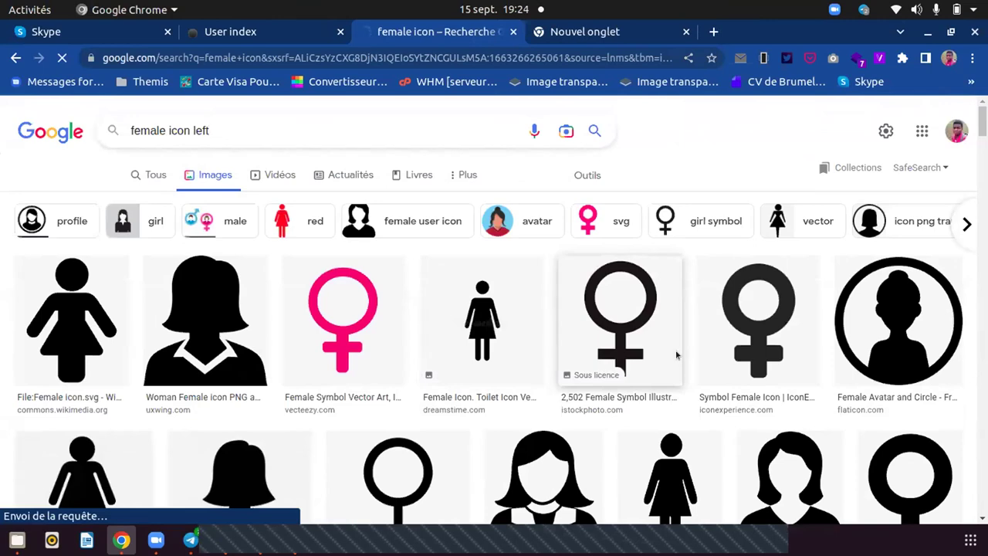
{"action": "scroll", "coordinate": [677, 352], "scroll_direction": "down", "scroll_amount": 5}
{"action": "scroll", "coordinate": [677, 354], "scroll_direction": "down", "scroll_amount": 7}
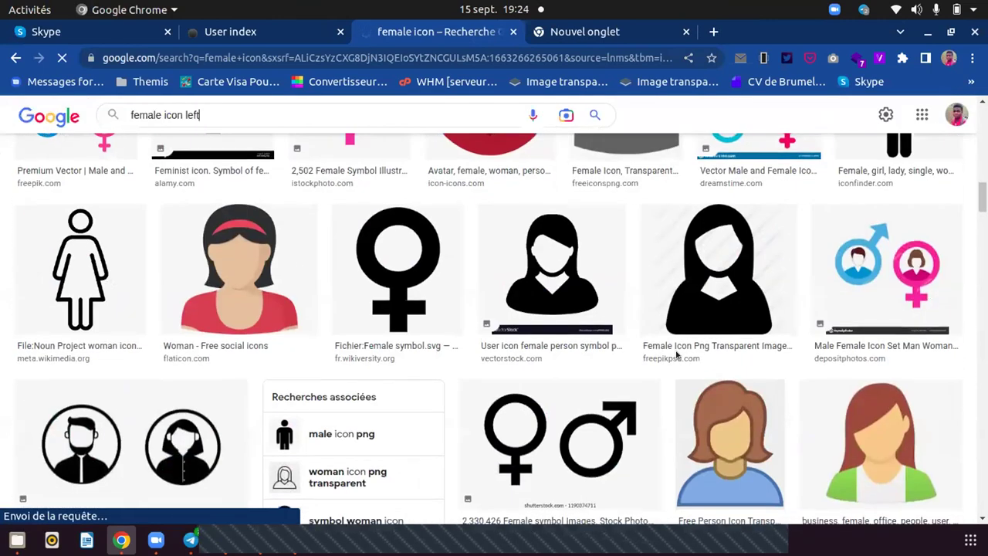
{"action": "scroll", "coordinate": [677, 354], "scroll_direction": "up", "scroll_amount": 3}
{"action": "scroll", "coordinate": [677, 353], "scroll_direction": "up", "scroll_amount": 3}
{"action": "scroll", "coordinate": [677, 353], "scroll_direction": "down", "scroll_amount": 5}
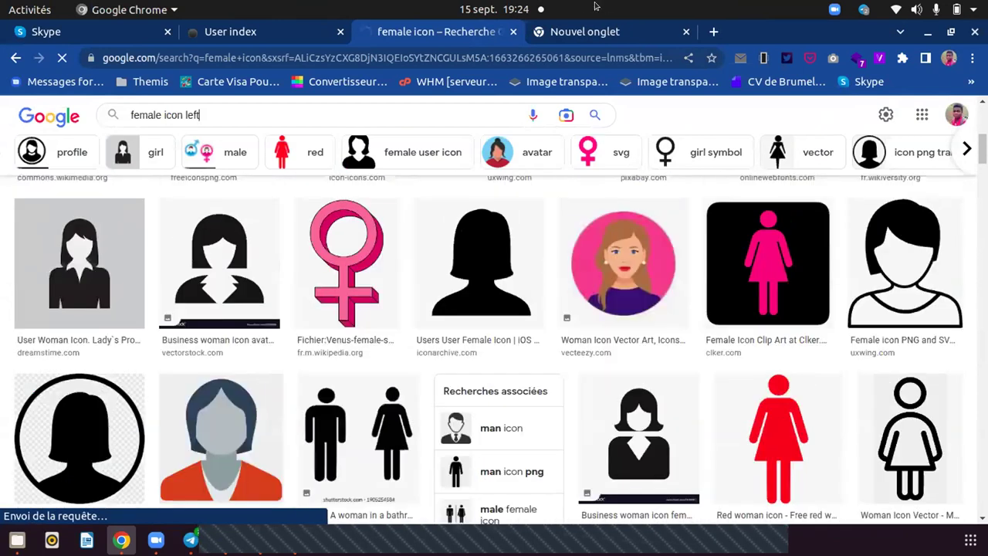
{"action": "left_click", "coordinate": [551, 35]}
In the new tab, recall the earlier query and search for 'femme icone'.
{"action": "left_click", "coordinate": [491, 58]}
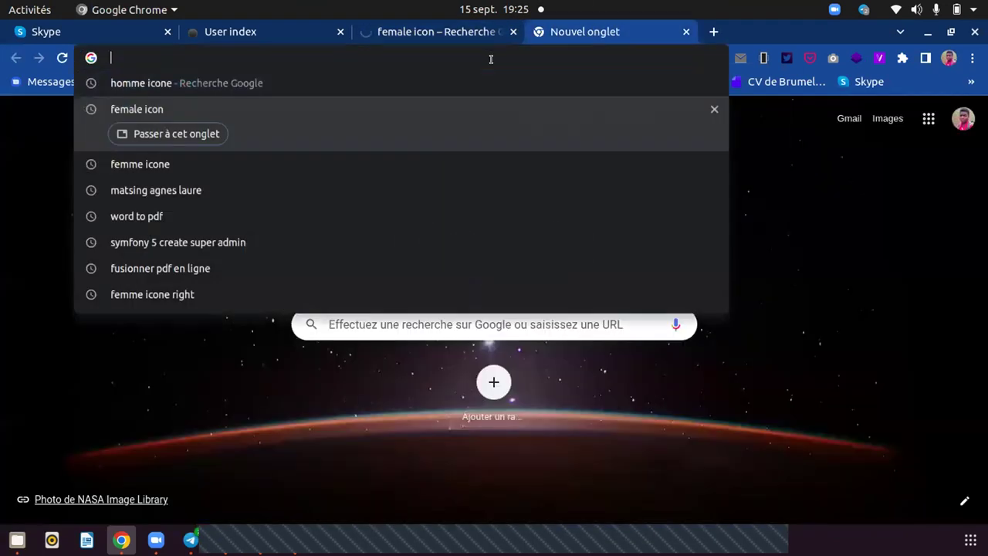
{"action": "key", "text": "Up"}
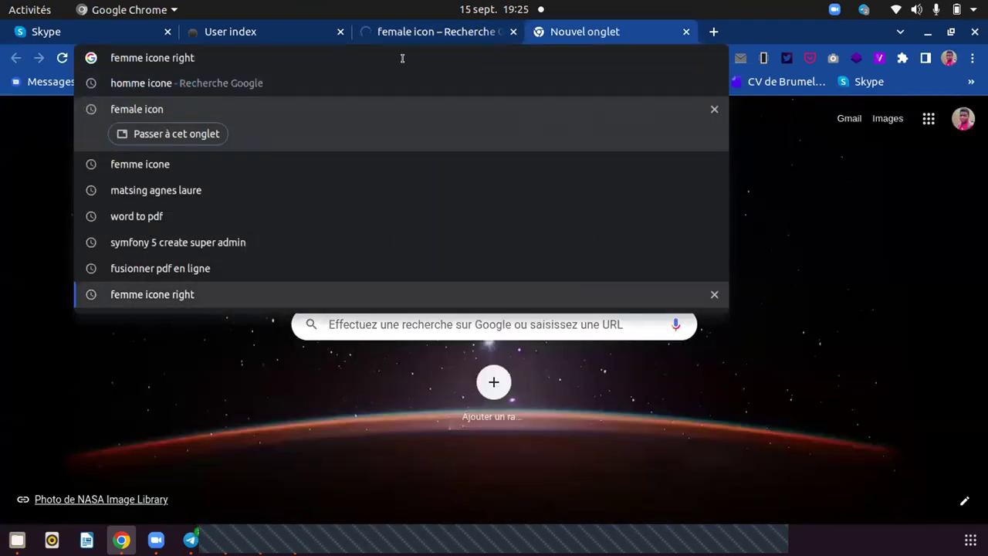
{"action": "key", "text": "BackSpace"}
{"action": "key", "text": "BackSpace"}
{"action": "key", "text": "BackSpace"}
{"action": "key", "text": "BackSpace"}
{"action": "key", "text": "Return"}
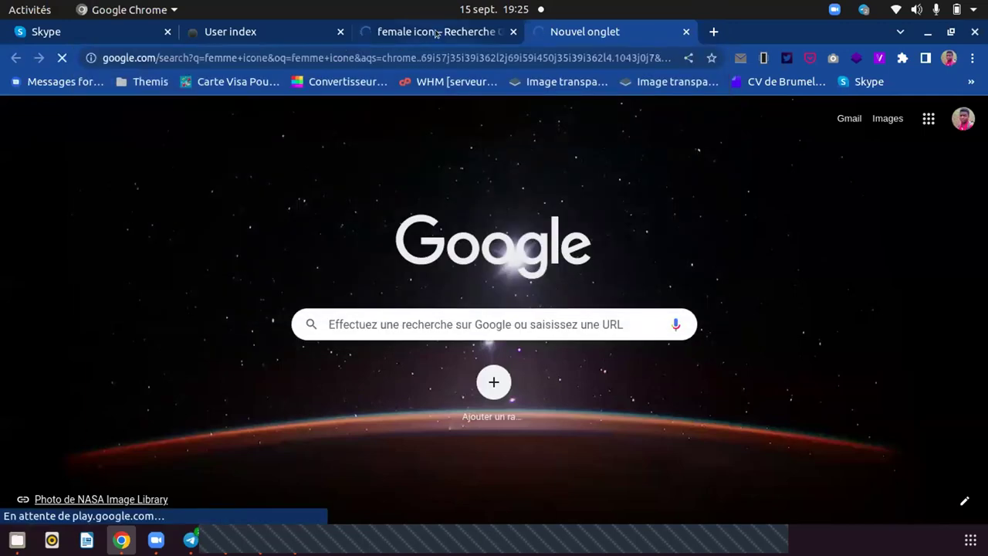
{"action": "left_click", "coordinate": [436, 32]}
{"action": "left_click", "coordinate": [595, 32]}
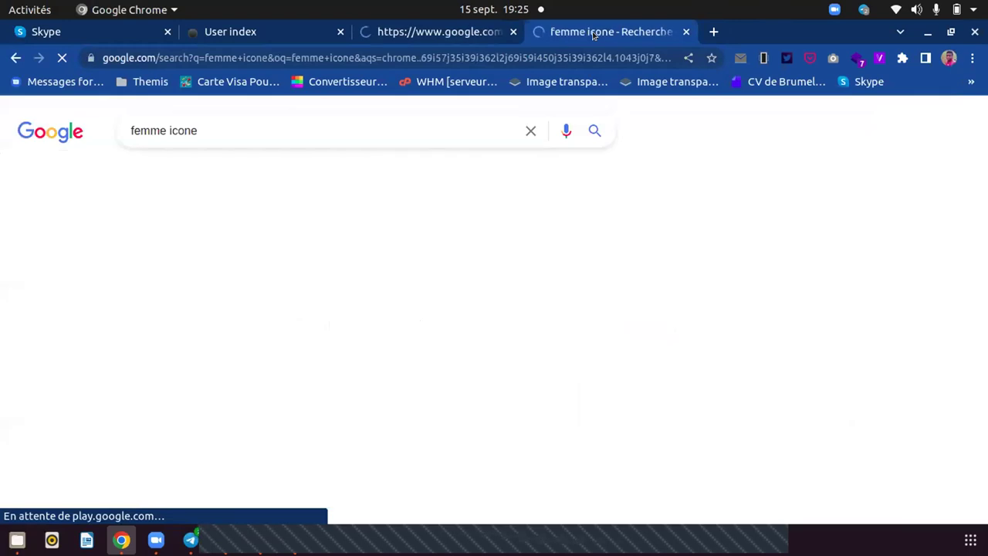
{"action": "scroll", "coordinate": [544, 324], "scroll_direction": "down", "scroll_amount": 2}
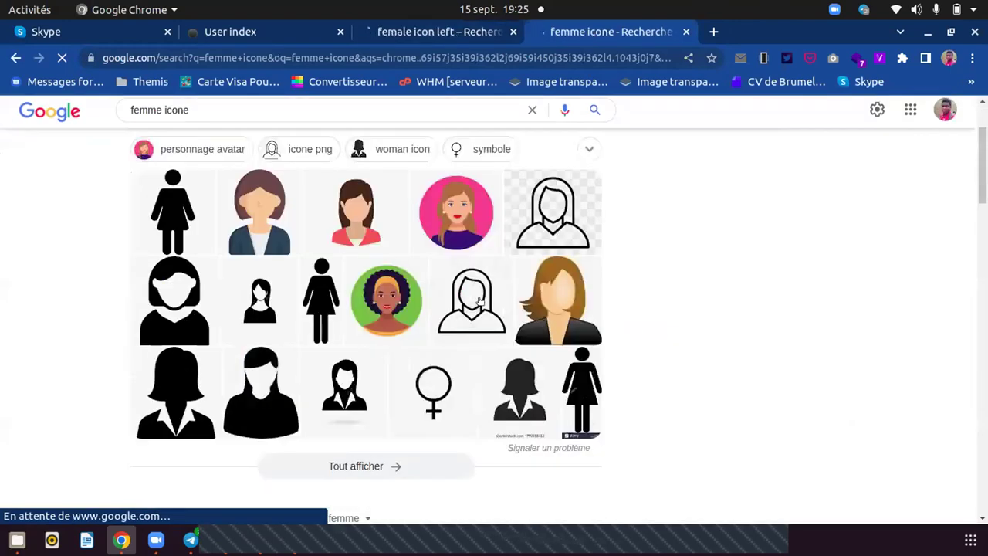
Preview a woman icon, then open the full 'femme icone' image results and browse them.
{"action": "left_click", "coordinate": [554, 297]}
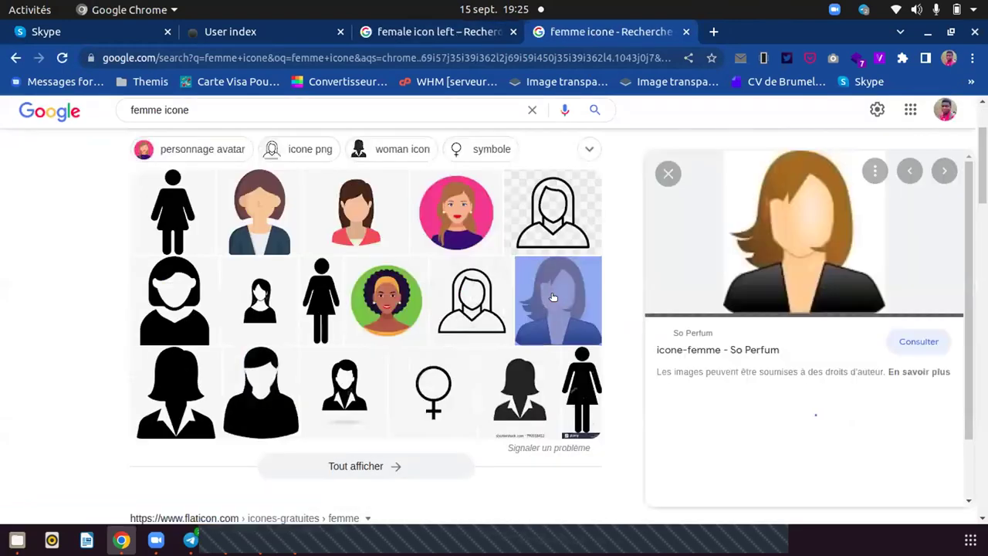
{"action": "scroll", "coordinate": [875, 422], "scroll_direction": "down", "scroll_amount": 5}
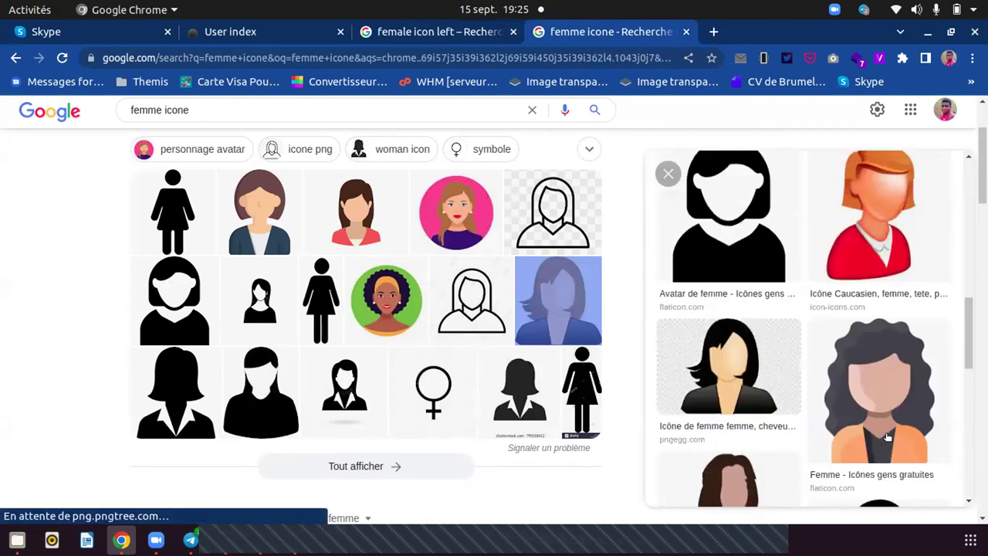
{"action": "scroll", "coordinate": [888, 437], "scroll_direction": "down", "scroll_amount": 3}
{"action": "scroll", "coordinate": [888, 437], "scroll_direction": "down", "scroll_amount": 3}
{"action": "scroll", "coordinate": [888, 437], "scroll_direction": "down", "scroll_amount": 2}
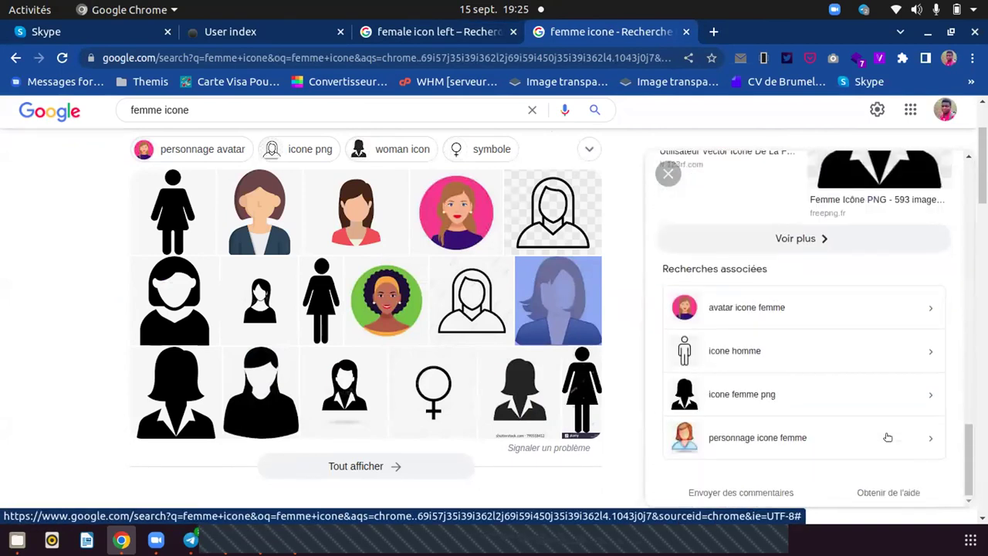
{"action": "scroll", "coordinate": [887, 437], "scroll_direction": "up", "scroll_amount": 3}
{"action": "scroll", "coordinate": [585, 262], "scroll_direction": "up", "scroll_amount": 3}
{"action": "left_click", "coordinate": [455, 271]}
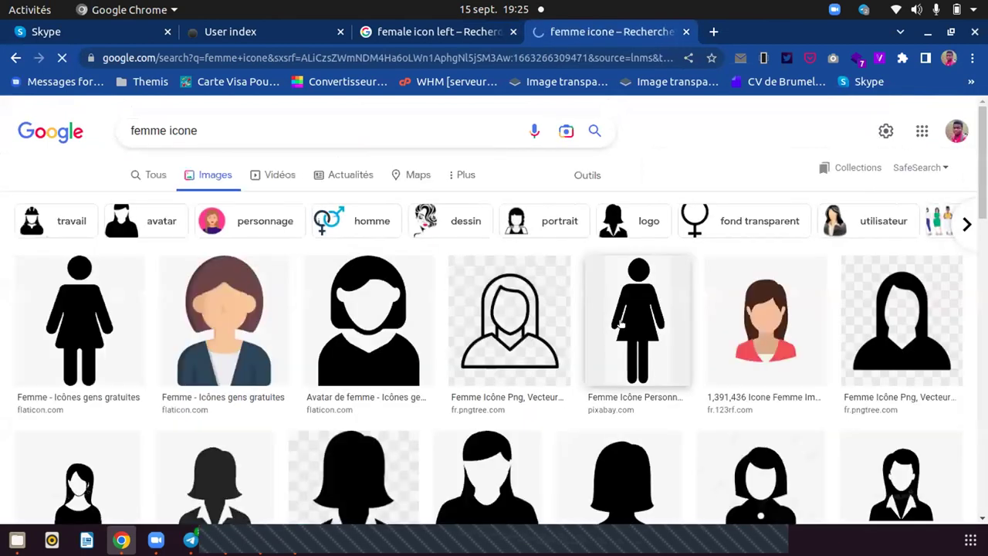
{"action": "scroll", "coordinate": [620, 325], "scroll_direction": "down", "scroll_amount": 3}
{"action": "scroll", "coordinate": [620, 324], "scroll_direction": "down", "scroll_amount": 2}
{"action": "scroll", "coordinate": [620, 324], "scroll_direction": "down", "scroll_amount": 2}
{"action": "scroll", "coordinate": [620, 324], "scroll_direction": "down", "scroll_amount": 2}
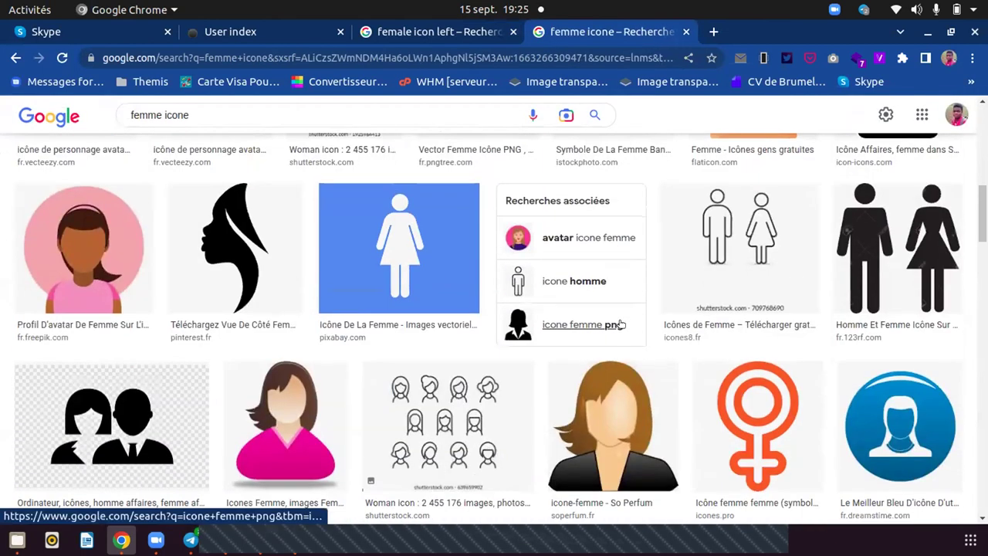
{"action": "scroll", "coordinate": [620, 324], "scroll_direction": "down", "scroll_amount": 2}
{"action": "scroll", "coordinate": [620, 324], "scroll_direction": "down", "scroll_amount": 2}
{"action": "scroll", "coordinate": [620, 324], "scroll_direction": "down", "scroll_amount": 4}
{"action": "scroll", "coordinate": [620, 324], "scroll_direction": "up", "scroll_amount": 1}
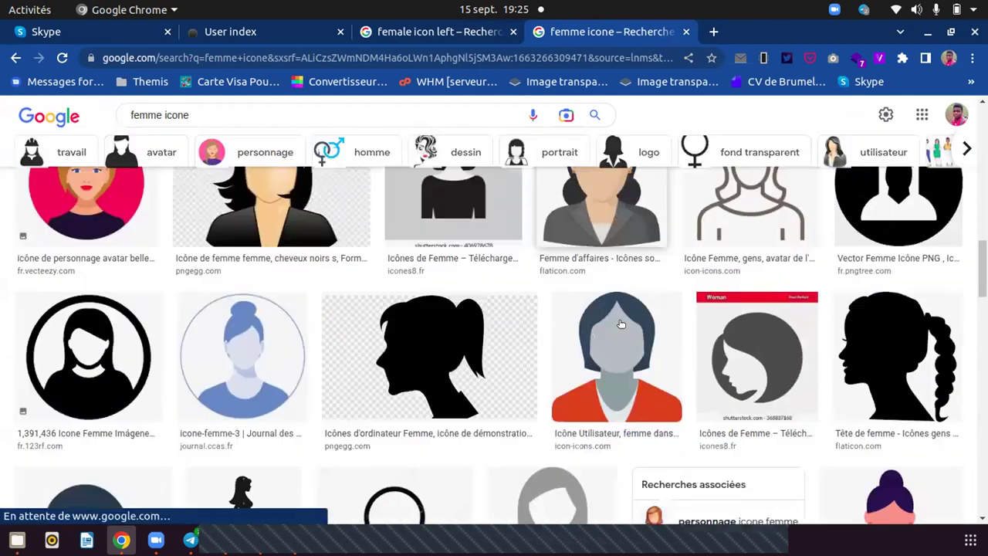
{"action": "scroll", "coordinate": [620, 325], "scroll_direction": "down", "scroll_amount": 2}
{"action": "scroll", "coordinate": [620, 325], "scroll_direction": "down", "scroll_amount": 2}
{"action": "scroll", "coordinate": [620, 324], "scroll_direction": "down", "scroll_amount": 3}
{"action": "scroll", "coordinate": [619, 324], "scroll_direction": "up", "scroll_amount": 3}
{"action": "scroll", "coordinate": [619, 324], "scroll_direction": "down", "scroll_amount": 4}
{"action": "scroll", "coordinate": [620, 324], "scroll_direction": "down", "scroll_amount": 3}
{"action": "scroll", "coordinate": [620, 324], "scroll_direction": "up", "scroll_amount": 1}
{"action": "scroll", "coordinate": [619, 324], "scroll_direction": "down", "scroll_amount": 1}
{"action": "scroll", "coordinate": [619, 324], "scroll_direction": "down", "scroll_amount": 2}
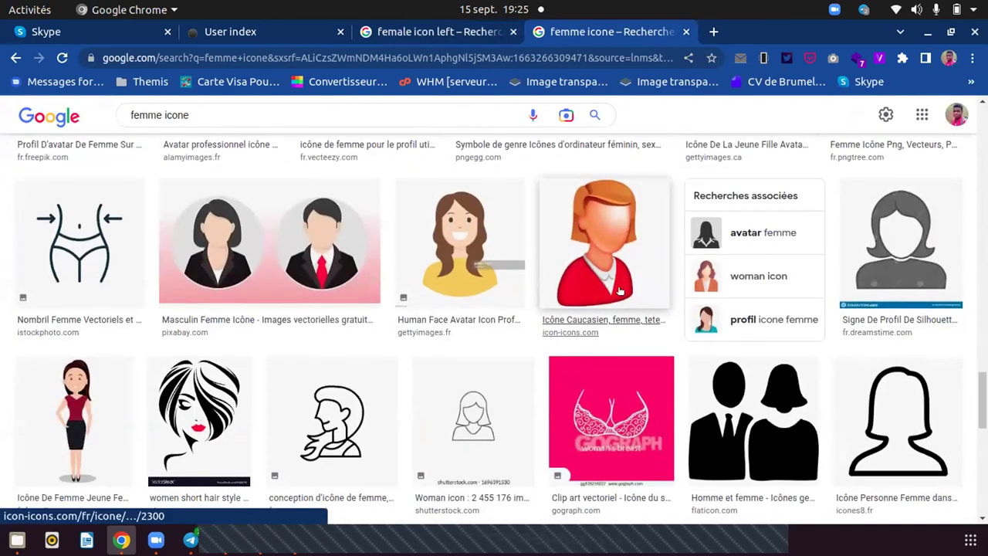
Preview the black-haired woman in a red jacket and copy that image.
{"action": "left_click", "coordinate": [620, 291]}
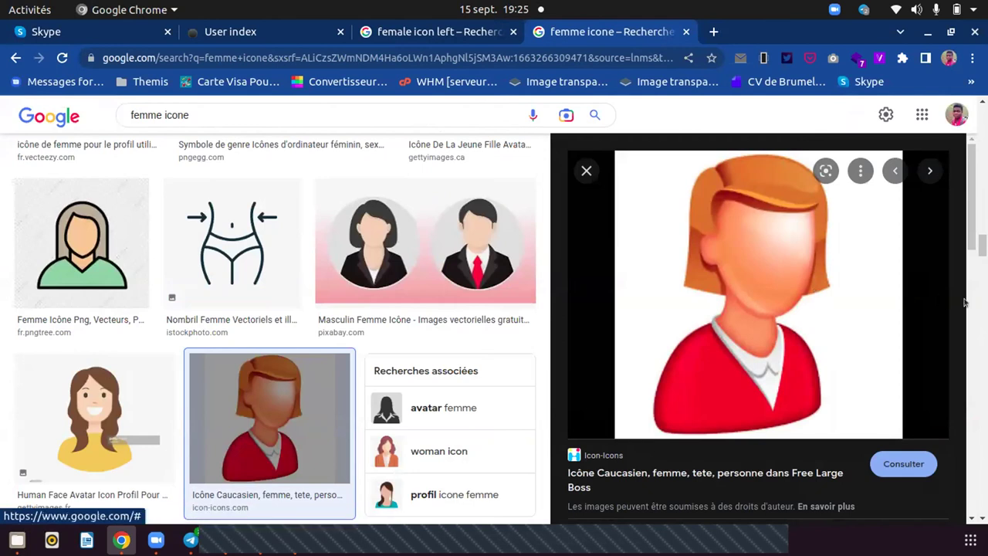
{"action": "scroll", "coordinate": [434, 335], "scroll_direction": "down", "scroll_amount": 2}
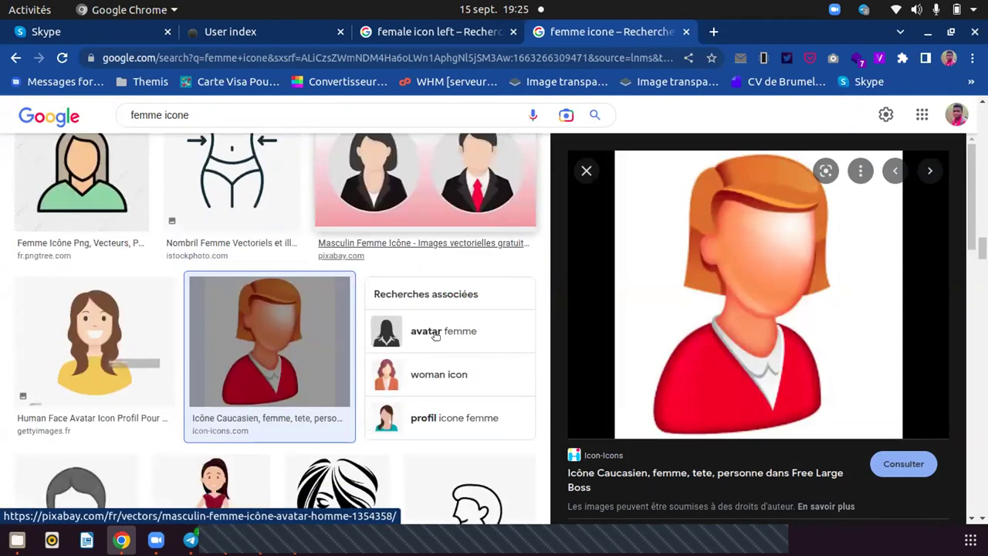
{"action": "scroll", "coordinate": [714, 357], "scroll_direction": "down", "scroll_amount": 5}
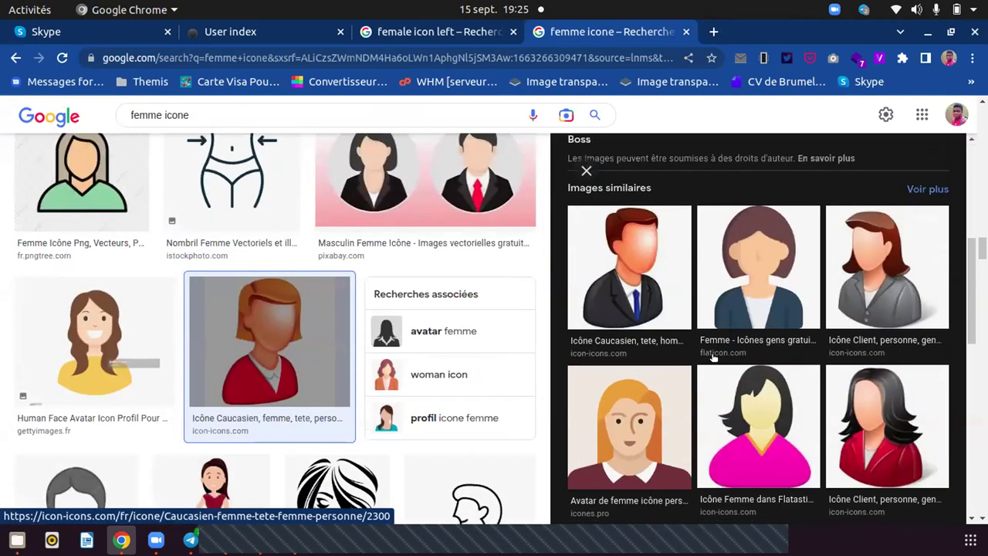
{"action": "left_click", "coordinate": [866, 416]}
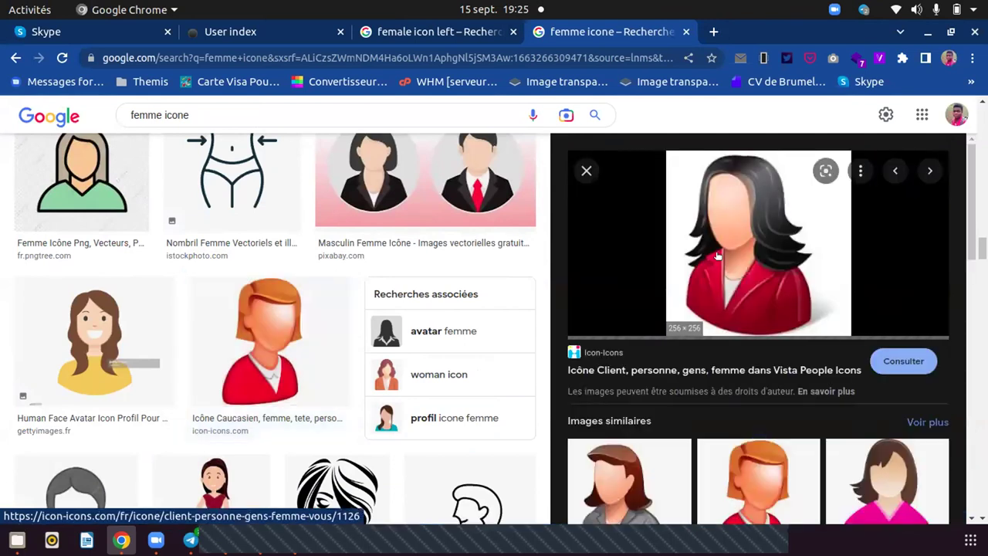
{"action": "right_click", "coordinate": [739, 252]}
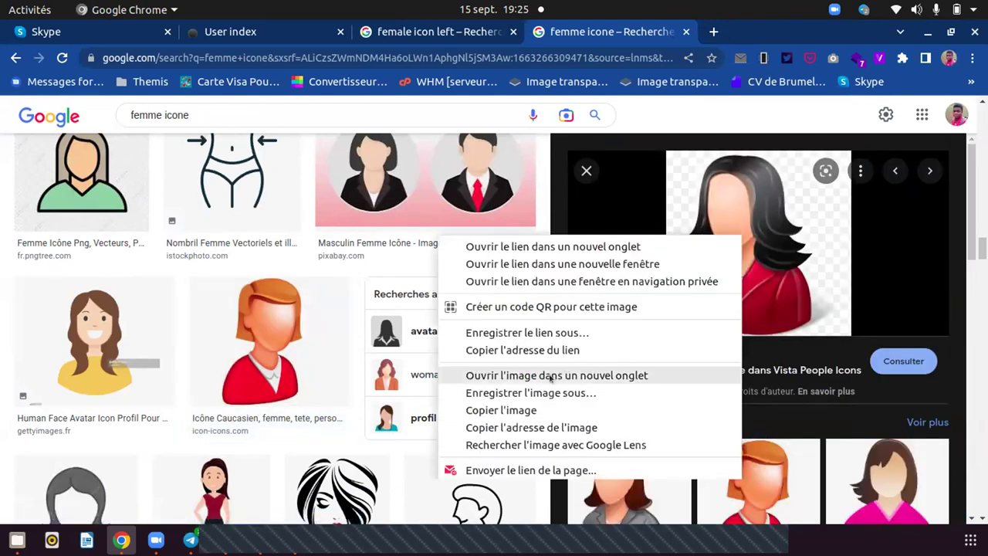
{"action": "left_click", "coordinate": [513, 408]}
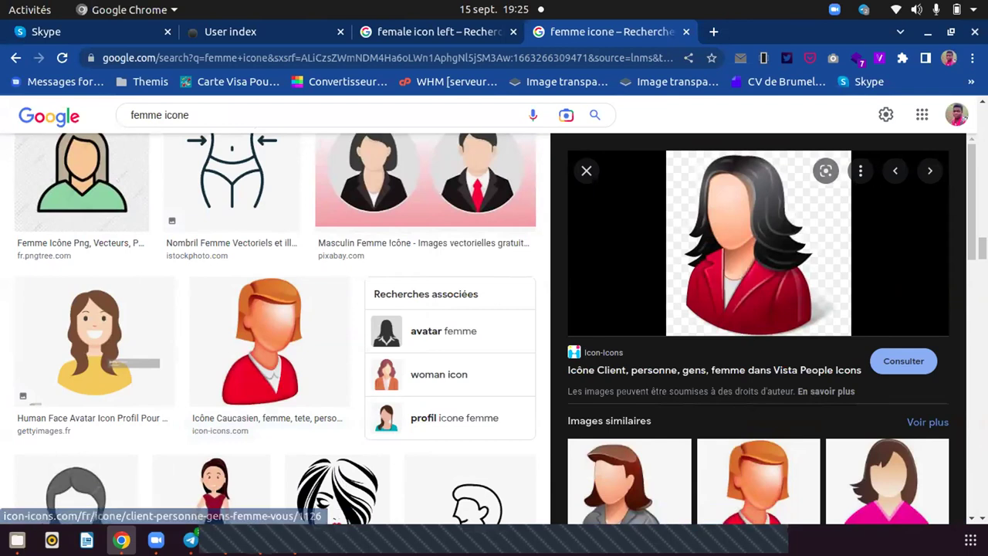
{"action": "key", "text": "alt+Tab"}
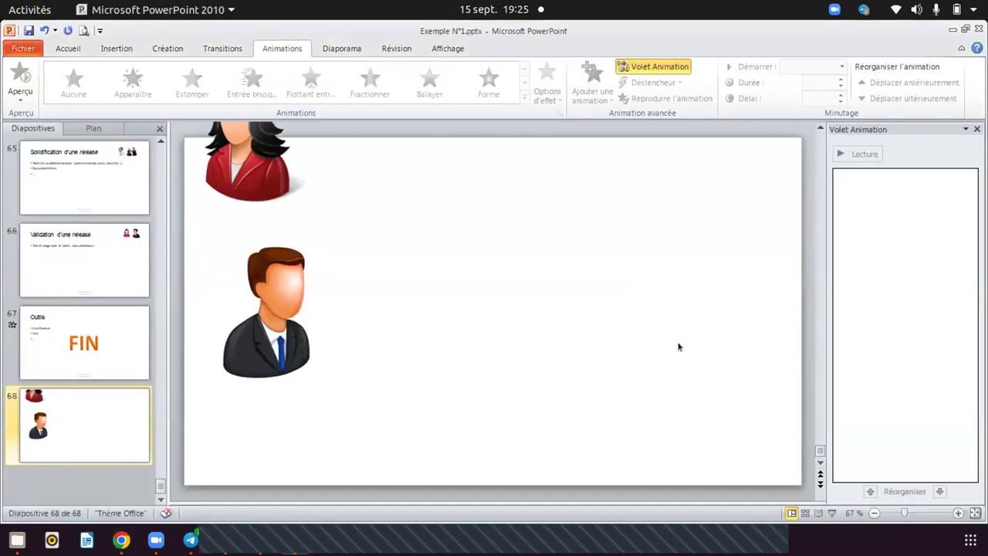
Drag the pasted woman icon to the right side of slide 68, opposite the man.
{"action": "mouse_move", "coordinate": [277, 172]}
{"action": "left_mouse_down"}
{"action": "mouse_move", "coordinate": [730, 337]}
{"action": "mouse_move", "coordinate": [716, 357]}
{"action": "left_mouse_up"}
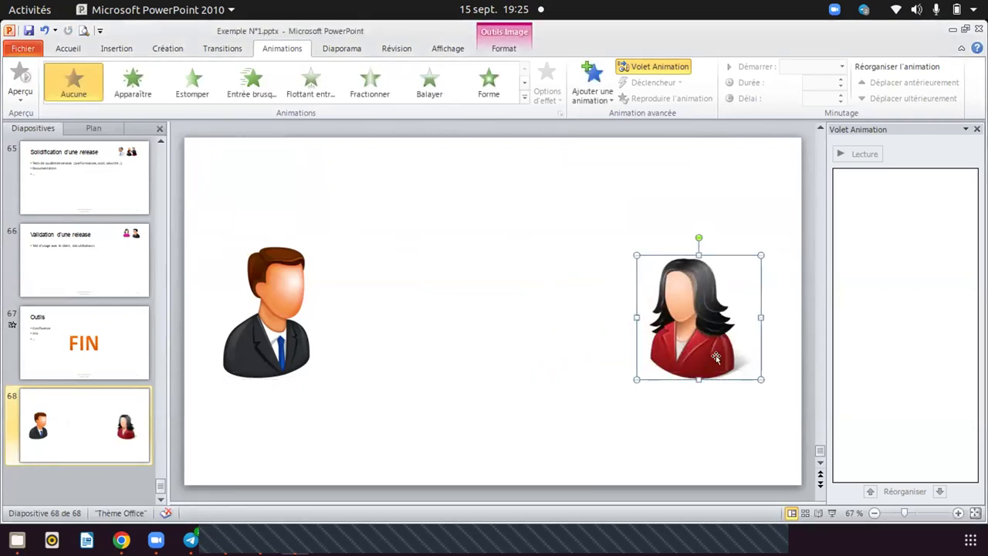
{"action": "left_click", "coordinate": [544, 380]}
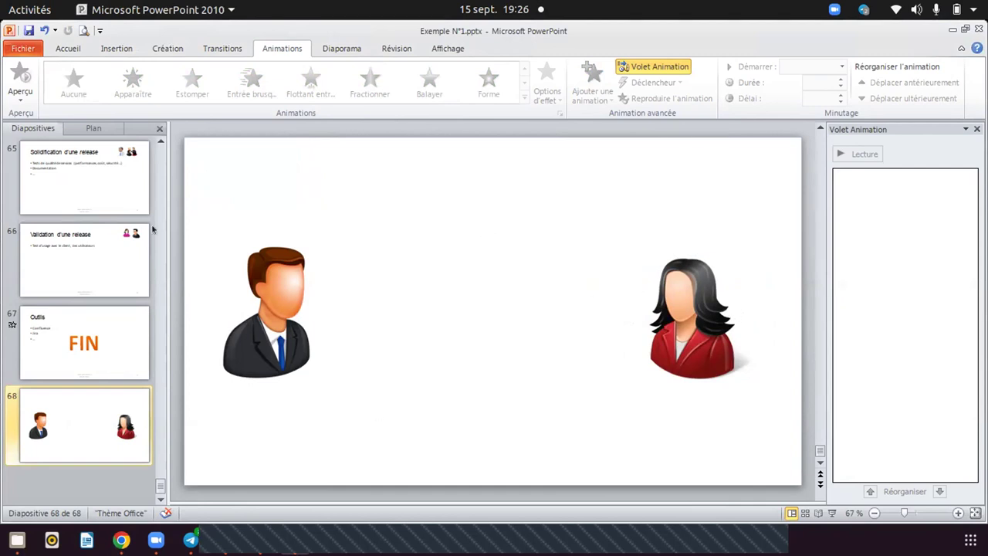
Search Google Images in Chrome for 'message icon', correcting the misspelled query.
{"action": "left_click", "coordinate": [121, 540]}
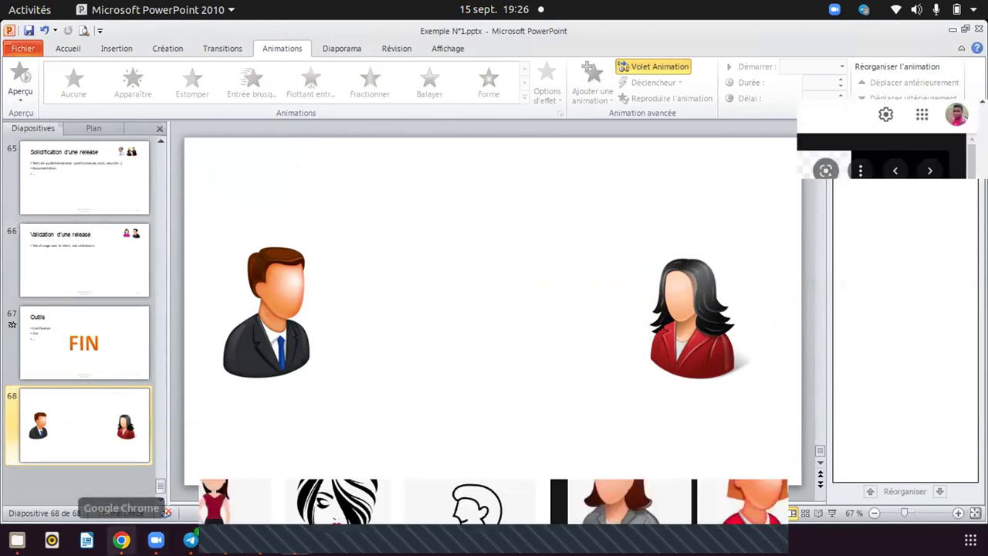
{"action": "left_click", "coordinate": [421, 41]}
{"action": "left_click", "coordinate": [402, 48]}
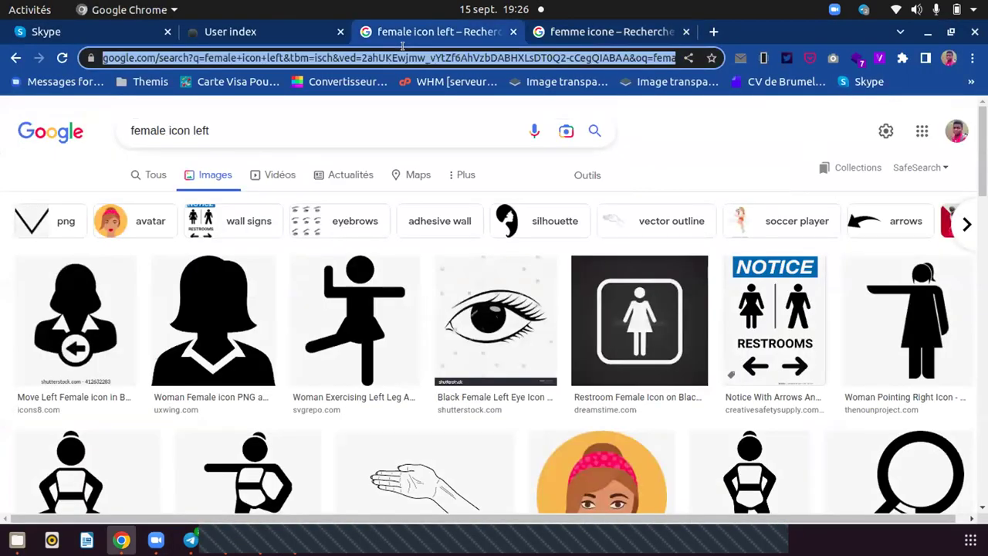
{"action": "type", "text": "imessag"}
{"action": "key", "text": "BackSpace"}
{"action": "key", "text": "BackSpace"}
{"action": "key", "text": "BackSpace"}
{"action": "type", "text": "message icn"}
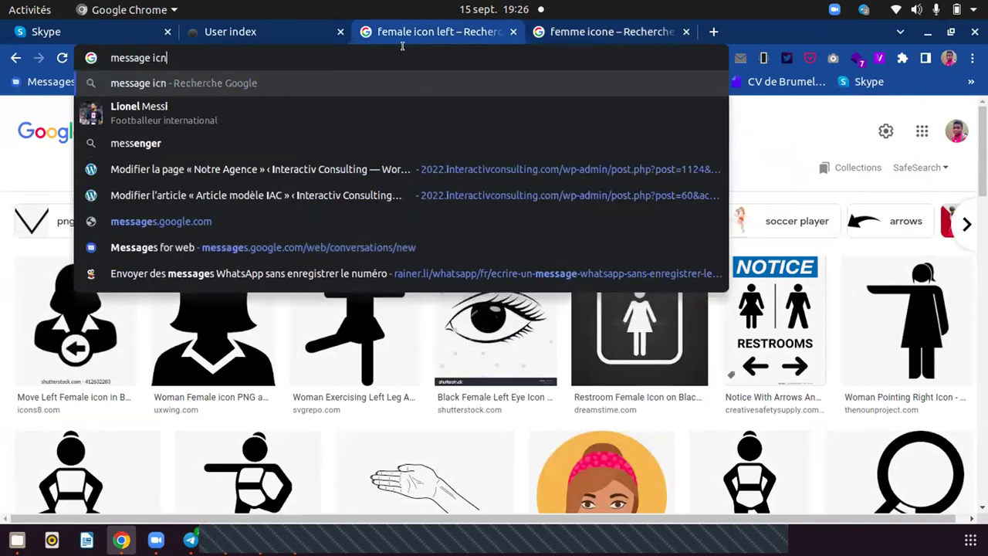
{"action": "key", "text": "Return"}
{"action": "left_click", "coordinate": [183, 130]}
{"action": "key", "text": "Down"}
{"action": "key", "text": "Return"}
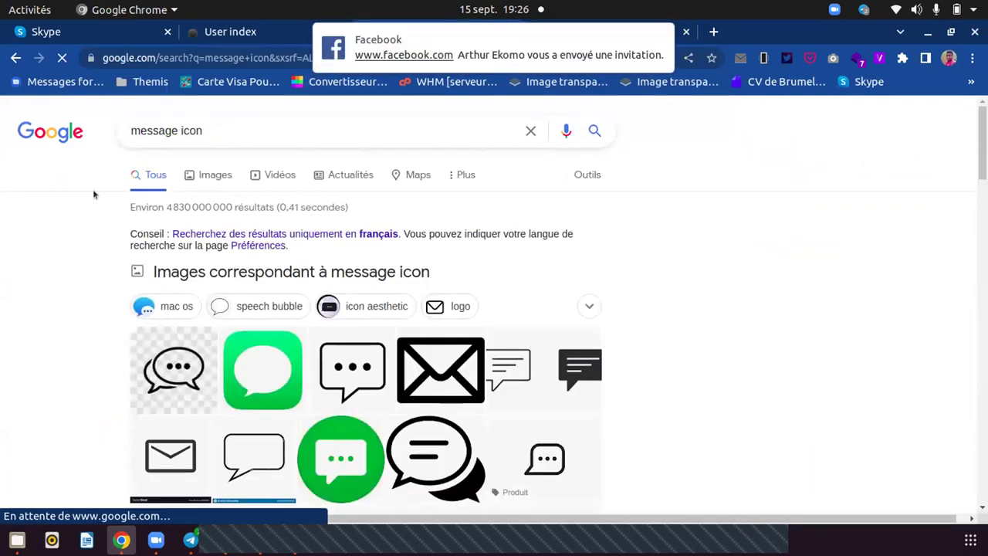
{"action": "left_click", "coordinate": [466, 353]}
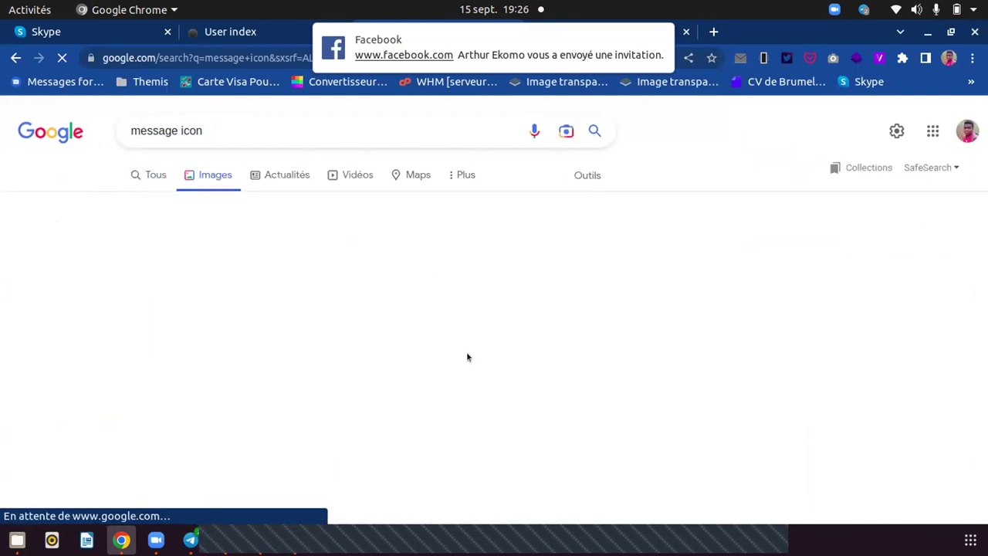
Browse the results, previewing the green Apple Messages icon and an outlined speech-bubble icon.
{"action": "scroll", "coordinate": [752, 344], "scroll_direction": "down", "scroll_amount": 3}
{"action": "scroll", "coordinate": [752, 344], "scroll_direction": "up", "scroll_amount": 3}
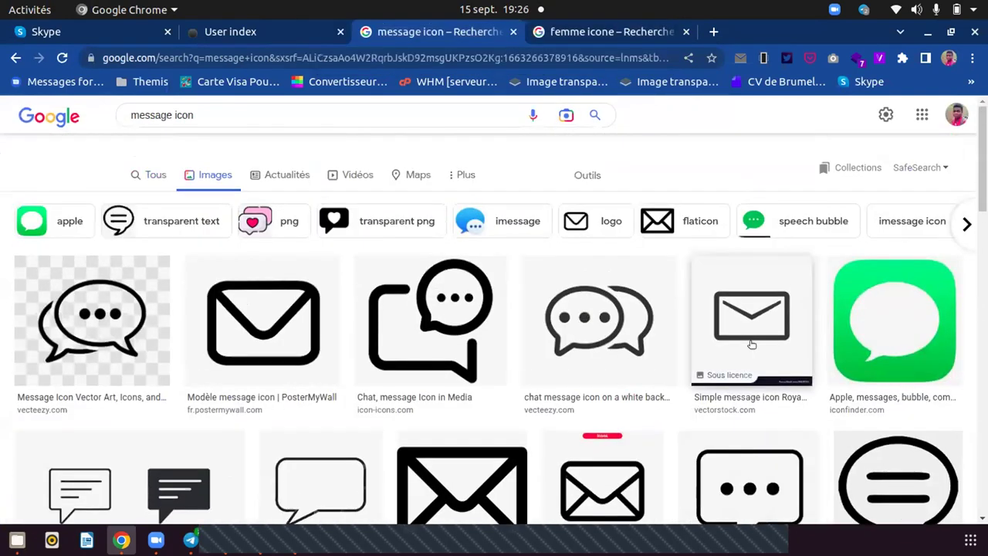
{"action": "scroll", "coordinate": [612, 343], "scroll_direction": "down", "scroll_amount": 3}
{"action": "scroll", "coordinate": [612, 343], "scroll_direction": "down", "scroll_amount": 5}
{"action": "scroll", "coordinate": [613, 343], "scroll_direction": "up", "scroll_amount": 3}
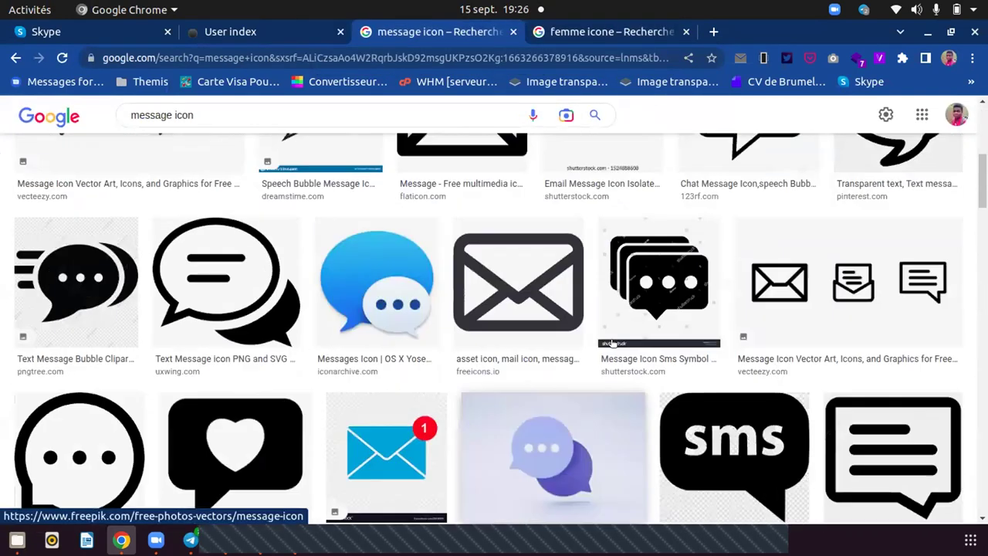
{"action": "scroll", "coordinate": [612, 343], "scroll_direction": "up", "scroll_amount": 3}
{"action": "scroll", "coordinate": [613, 342], "scroll_direction": "up", "scroll_amount": 3}
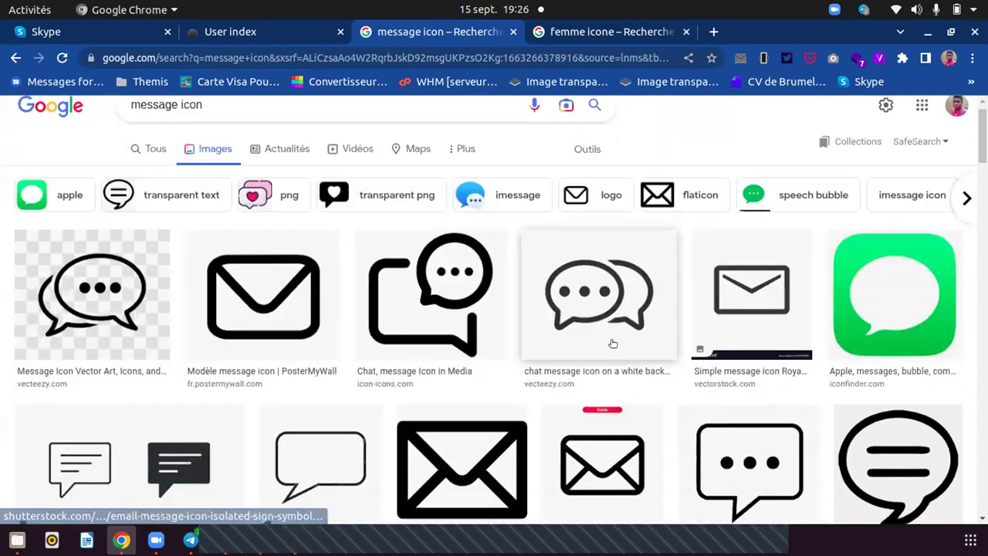
{"action": "scroll", "coordinate": [612, 343], "scroll_direction": "down", "scroll_amount": 1}
{"action": "scroll", "coordinate": [903, 324], "scroll_direction": "up", "scroll_amount": 1}
{"action": "left_click", "coordinate": [903, 324]}
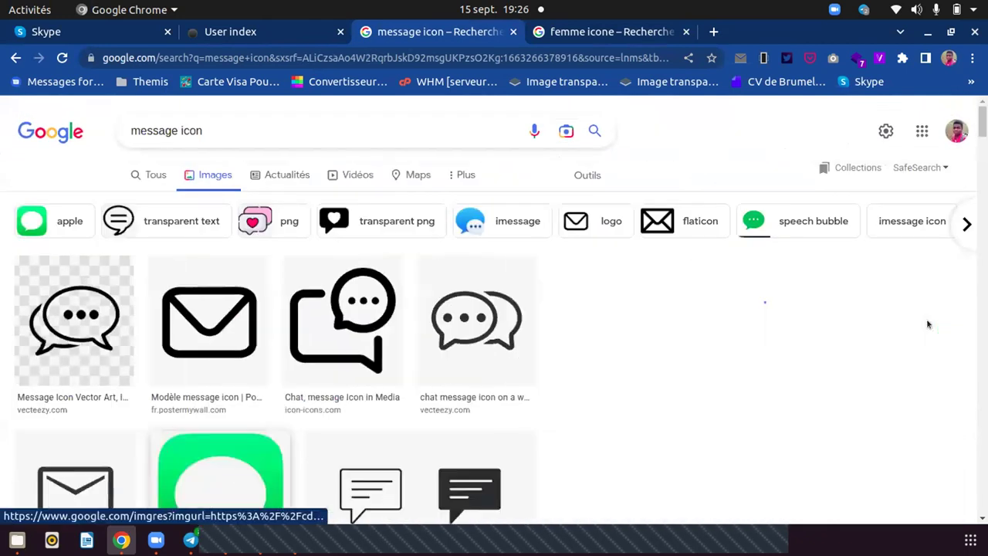
{"action": "scroll", "coordinate": [726, 321], "scroll_direction": "down", "scroll_amount": 5}
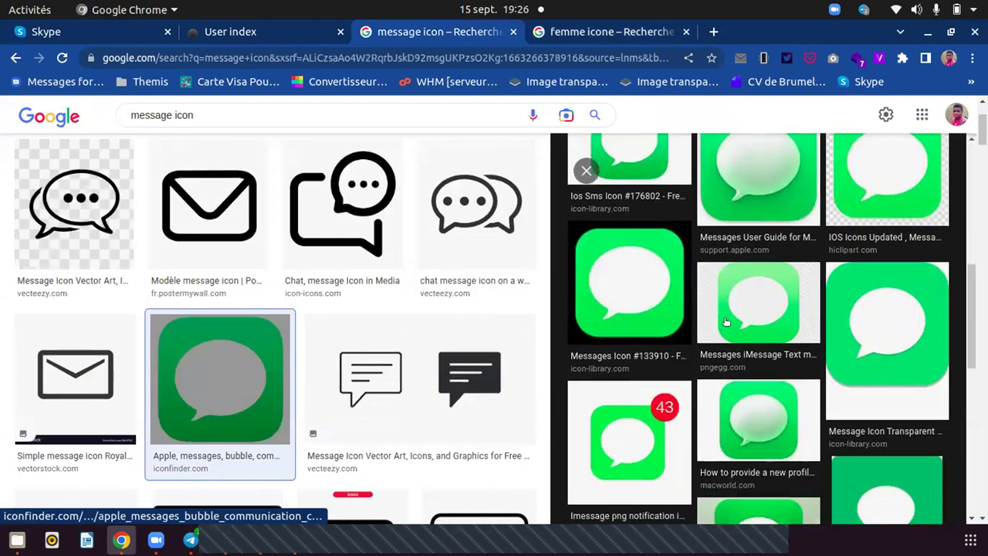
{"action": "scroll", "coordinate": [726, 321], "scroll_direction": "down", "scroll_amount": 2}
{"action": "scroll", "coordinate": [726, 321], "scroll_direction": "down", "scroll_amount": 4}
{"action": "scroll", "coordinate": [726, 321], "scroll_direction": "up", "scroll_amount": 2}
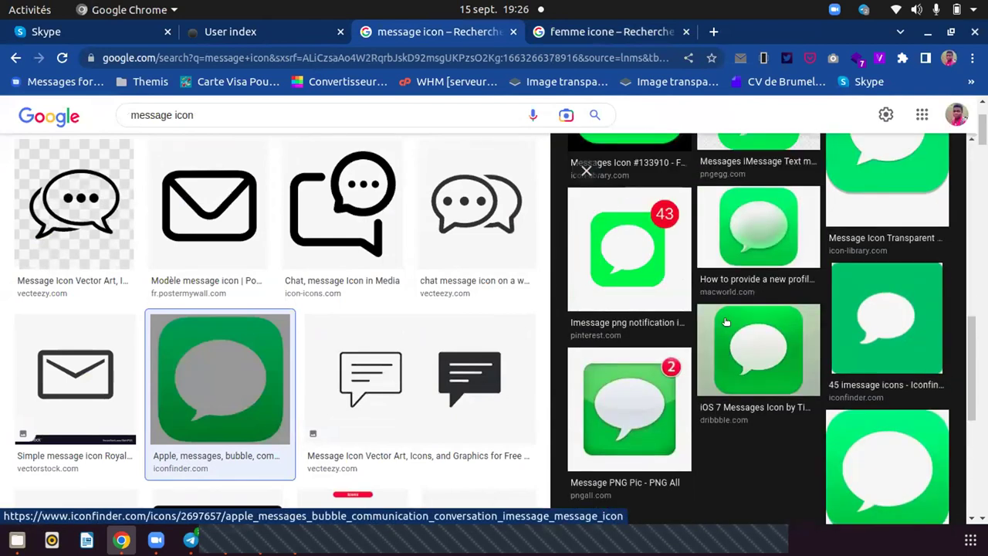
{"action": "scroll", "coordinate": [378, 352], "scroll_direction": "down", "scroll_amount": 5}
{"action": "scroll", "coordinate": [378, 353], "scroll_direction": "down", "scroll_amount": 3}
{"action": "scroll", "coordinate": [378, 353], "scroll_direction": "down", "scroll_amount": 3}
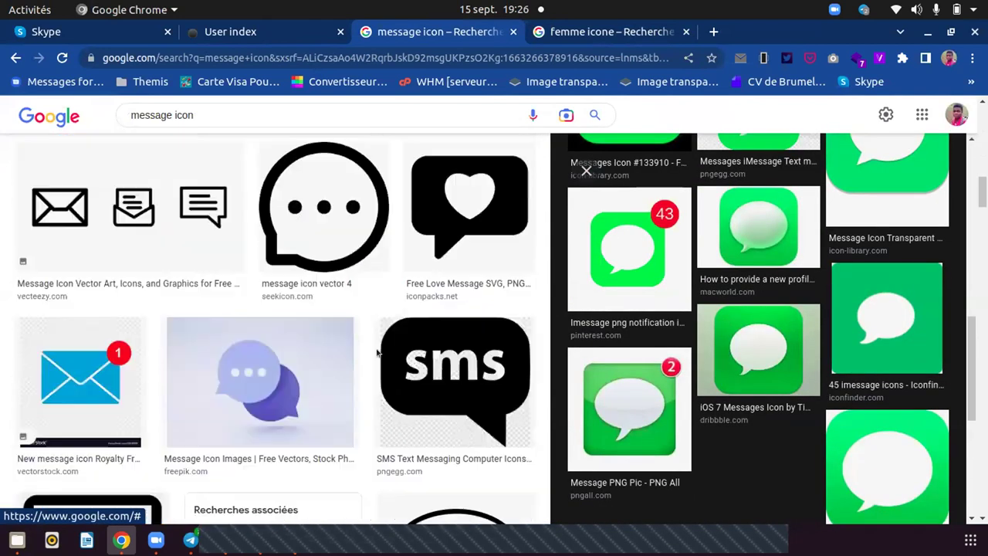
{"action": "scroll", "coordinate": [378, 353], "scroll_direction": "down", "scroll_amount": 2}
{"action": "scroll", "coordinate": [377, 353], "scroll_direction": "down", "scroll_amount": 3}
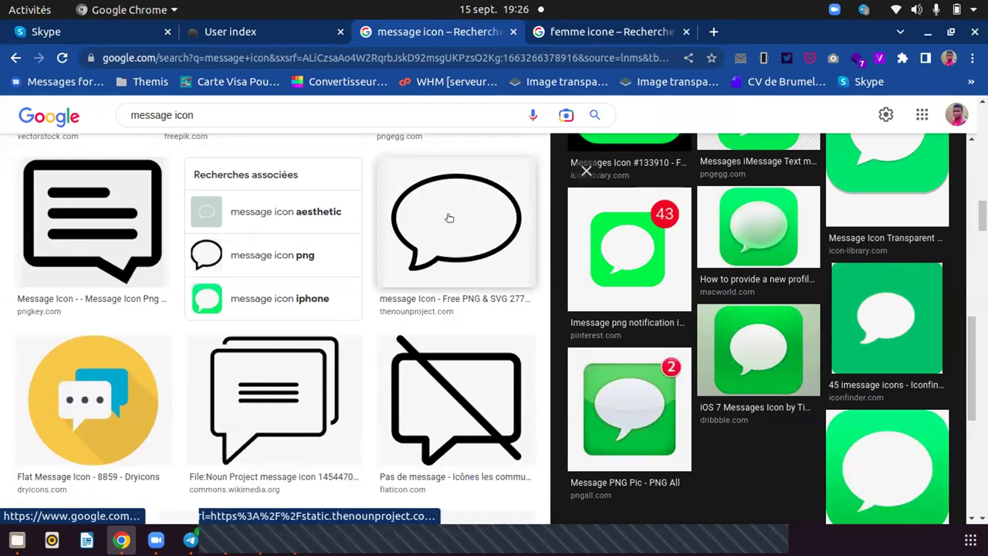
{"action": "left_click", "coordinate": [455, 224]}
{"action": "scroll", "coordinate": [760, 412], "scroll_direction": "down", "scroll_amount": 3}
{"action": "scroll", "coordinate": [760, 411], "scroll_direction": "down", "scroll_amount": 4}
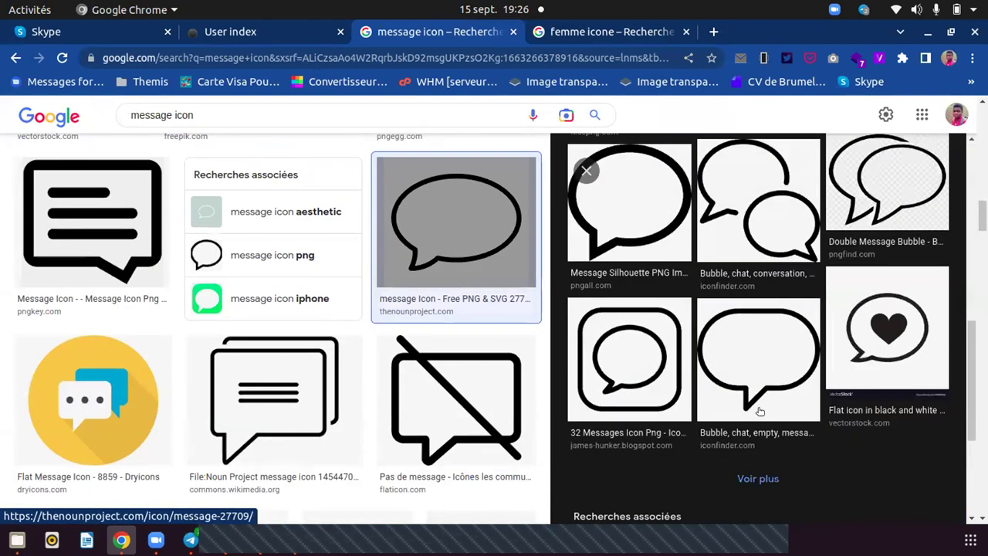
{"action": "scroll", "coordinate": [749, 402], "scroll_direction": "up", "scroll_amount": 2}
{"action": "scroll", "coordinate": [738, 310], "scroll_direction": "down", "scroll_amount": 2}
{"action": "scroll", "coordinate": [737, 309], "scroll_direction": "down", "scroll_amount": 4}
{"action": "scroll", "coordinate": [737, 310], "scroll_direction": "up", "scroll_amount": 5}
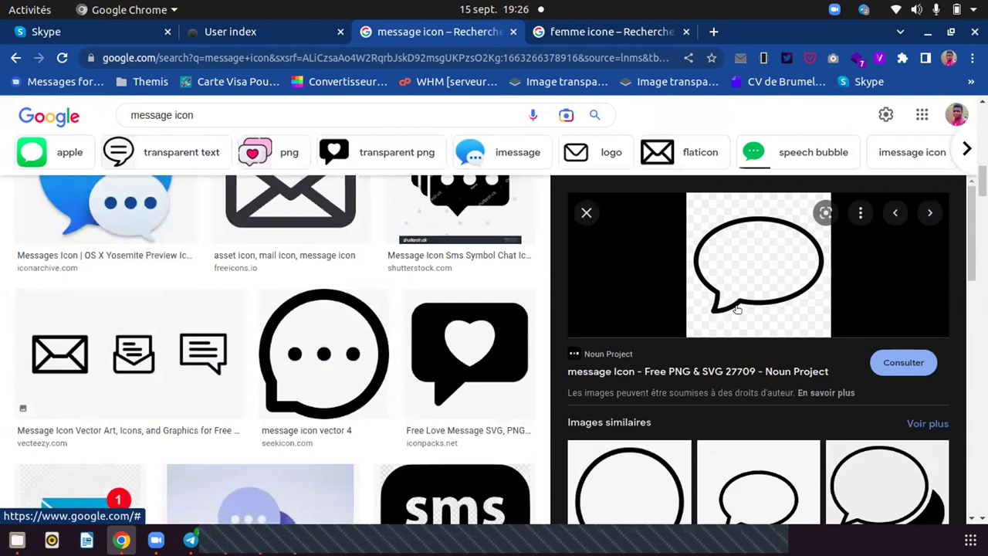
{"action": "scroll", "coordinate": [358, 306], "scroll_direction": "up", "scroll_amount": 5}
{"action": "scroll", "coordinate": [357, 307], "scroll_direction": "up", "scroll_amount": 5}
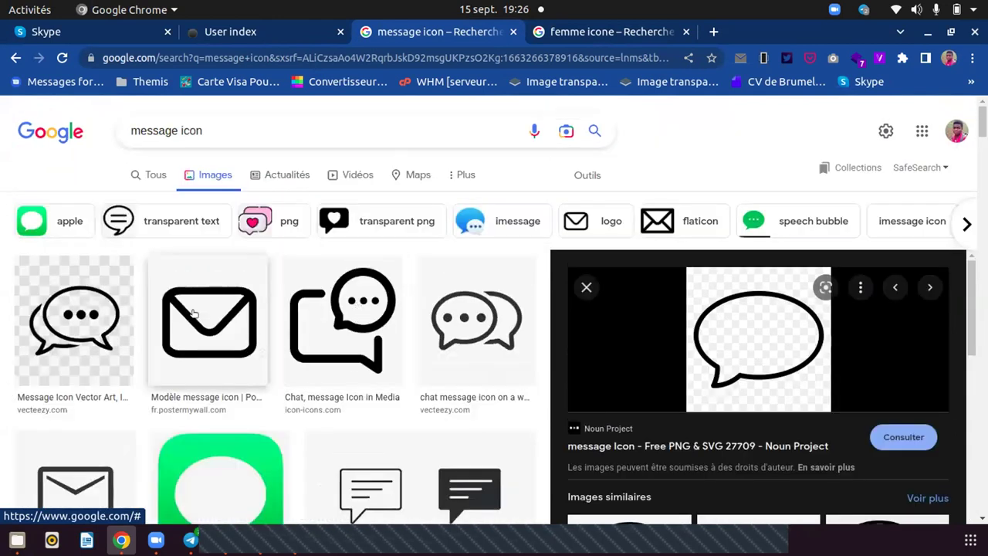
{"action": "scroll", "coordinate": [132, 332], "scroll_direction": "down", "scroll_amount": 1}
{"action": "scroll", "coordinate": [203, 344], "scroll_direction": "down", "scroll_amount": 1}
Reopen the green Apple Messages bubble and copy the image with Copier l'image.
{"action": "left_click", "coordinate": [203, 344]}
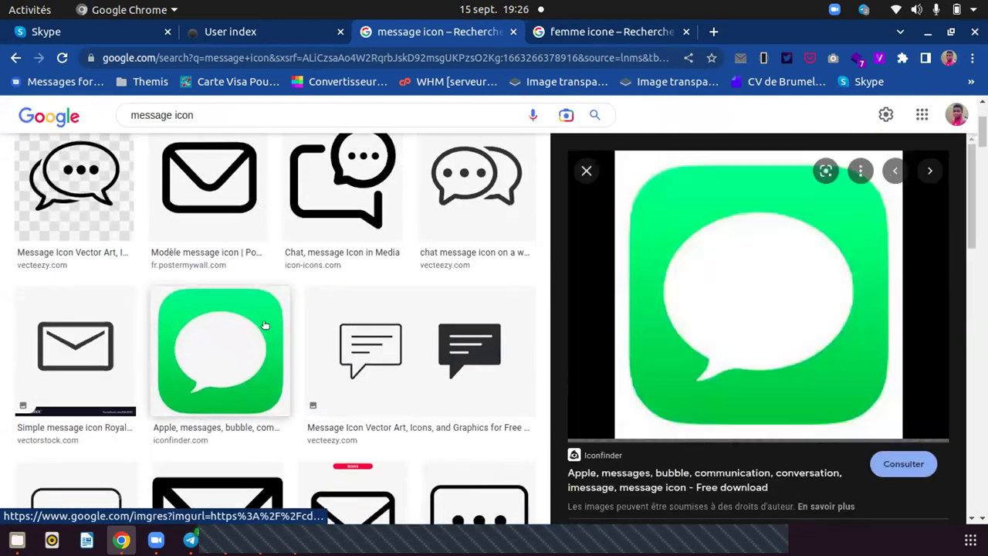
{"action": "right_click", "coordinate": [718, 261]}
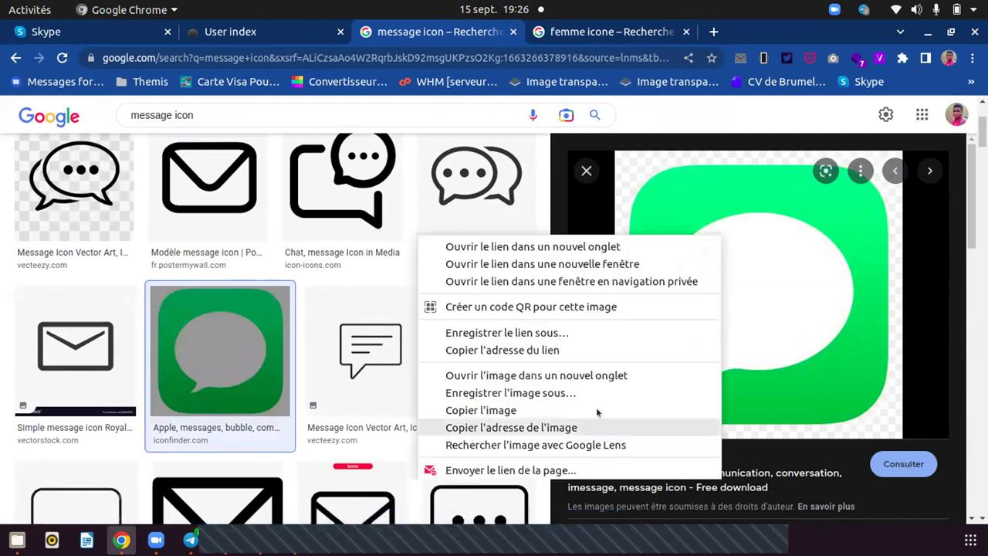
{"action": "left_click", "coordinate": [509, 410]}
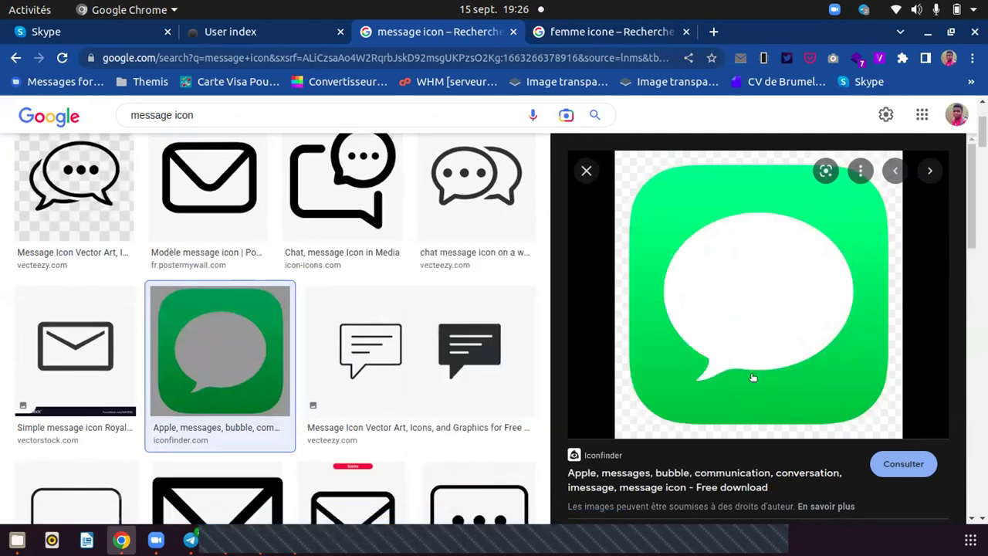
{"action": "scroll", "coordinate": [752, 378], "scroll_direction": "down", "scroll_amount": 3}
{"action": "scroll", "coordinate": [753, 378], "scroll_direction": "down", "scroll_amount": 4}
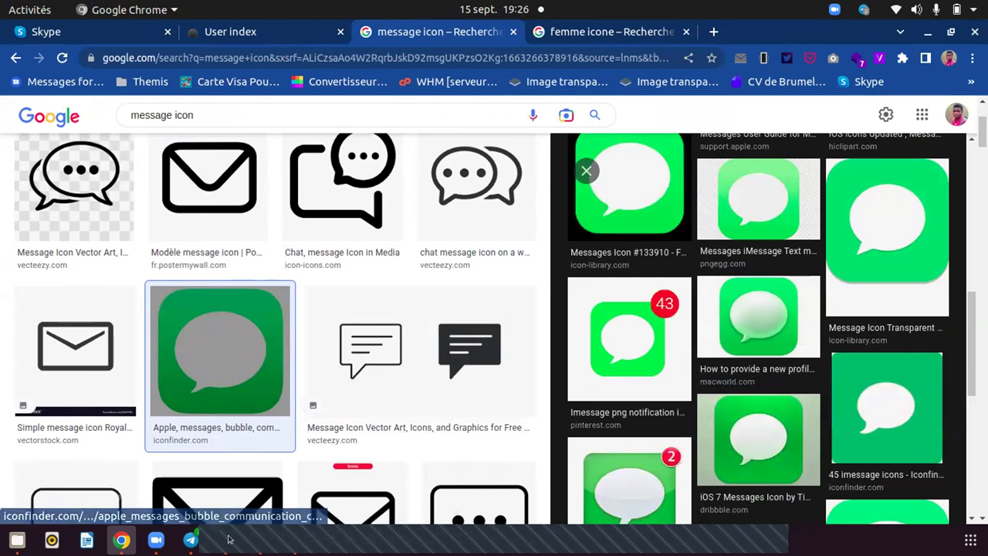
Paste the green Messages bubble onto slide 68, shrink it, and place it beside the man's head.
{"action": "key", "text": "alt+Tab"}
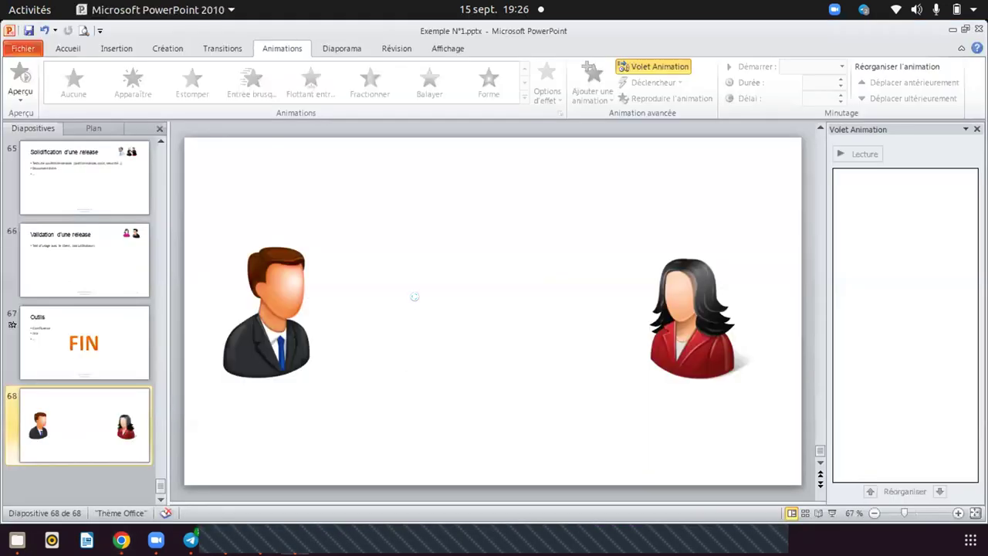
{"action": "key", "text": "ctrl+v"}
{"action": "left_click_drag", "start_coordinate": [353, 242], "coordinate": [433, 369]}
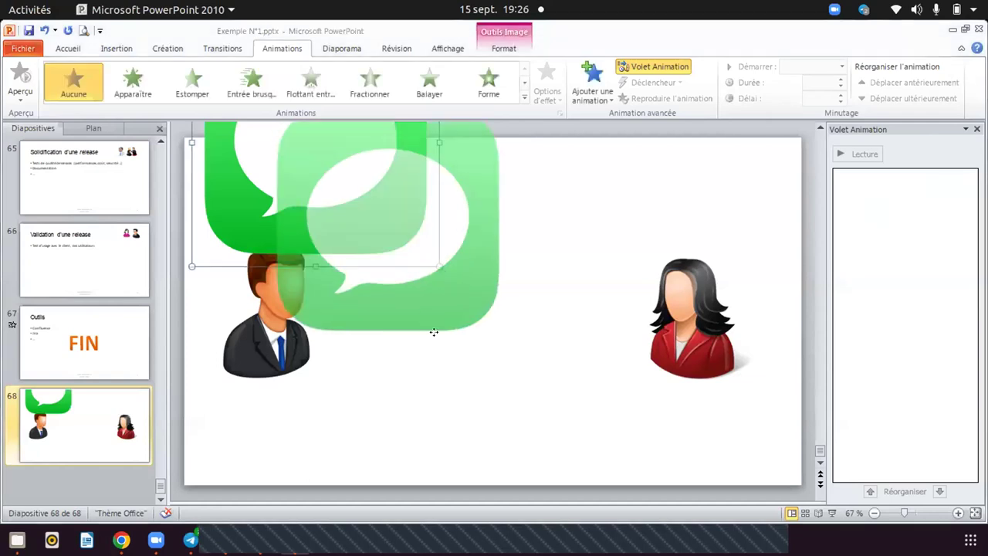
{"action": "mouse_move", "coordinate": [508, 356]}
{"action": "left_mouse_down"}
{"action": "mouse_move", "coordinate": [293, 139]}
{"action": "mouse_move", "coordinate": [335, 224]}
{"action": "left_mouse_up"}
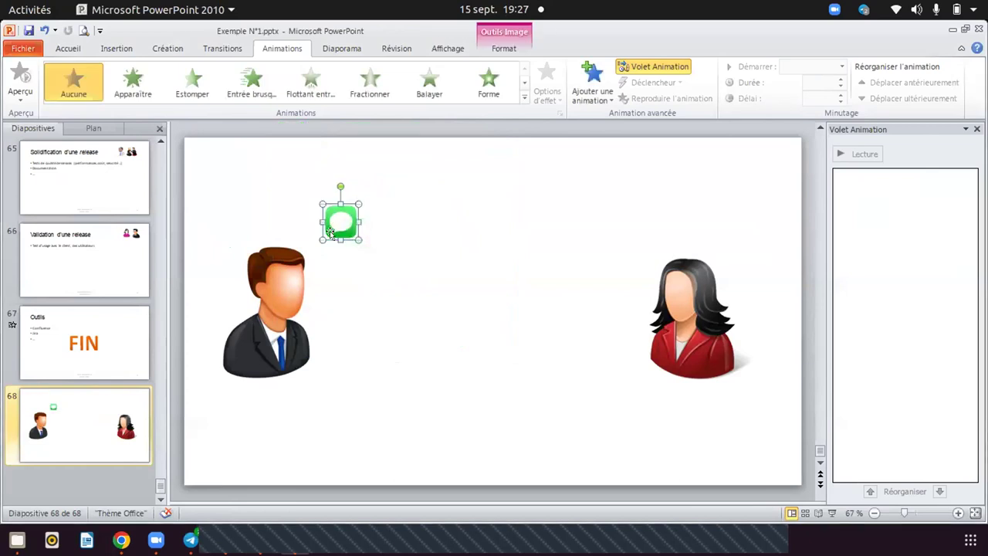
{"action": "left_click_drag", "start_coordinate": [316, 261], "coordinate": [318, 262]}
{"action": "left_click", "coordinate": [379, 260]}
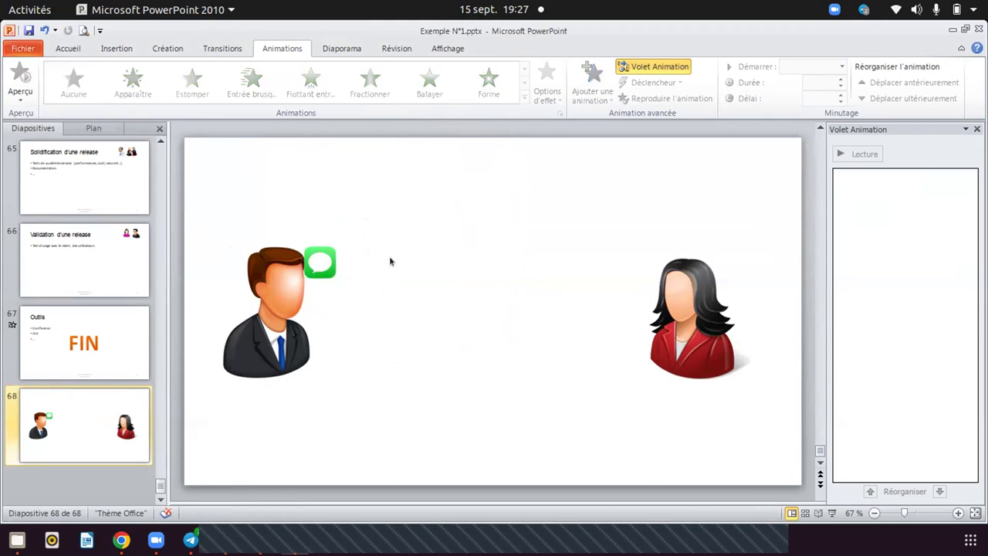
{"action": "left_click", "coordinate": [312, 262]}
{"action": "left_click", "coordinate": [402, 268]}
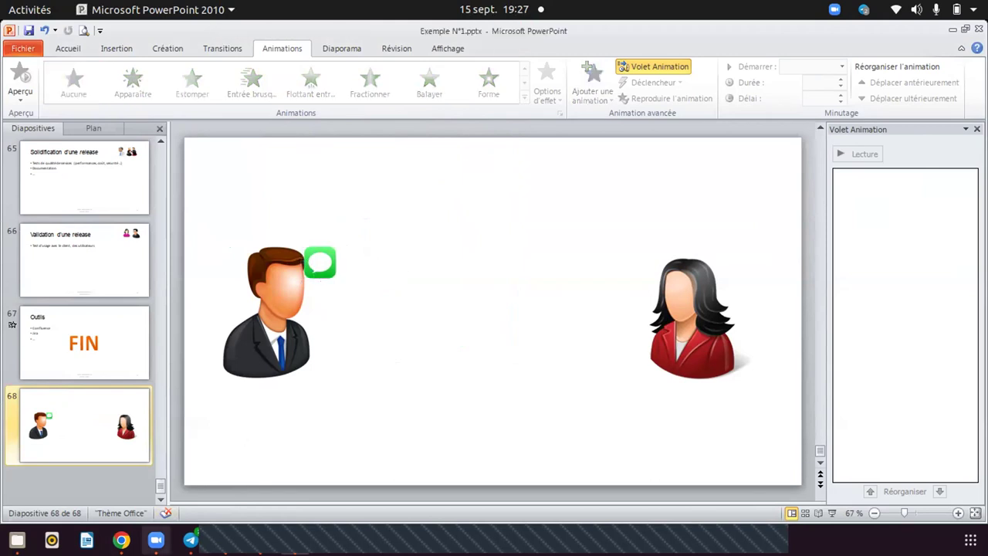
Search images for 'message icon blue' and copy the Iconfinder blue circular chat-bubble picture.
{"action": "left_click", "coordinate": [121, 540]}
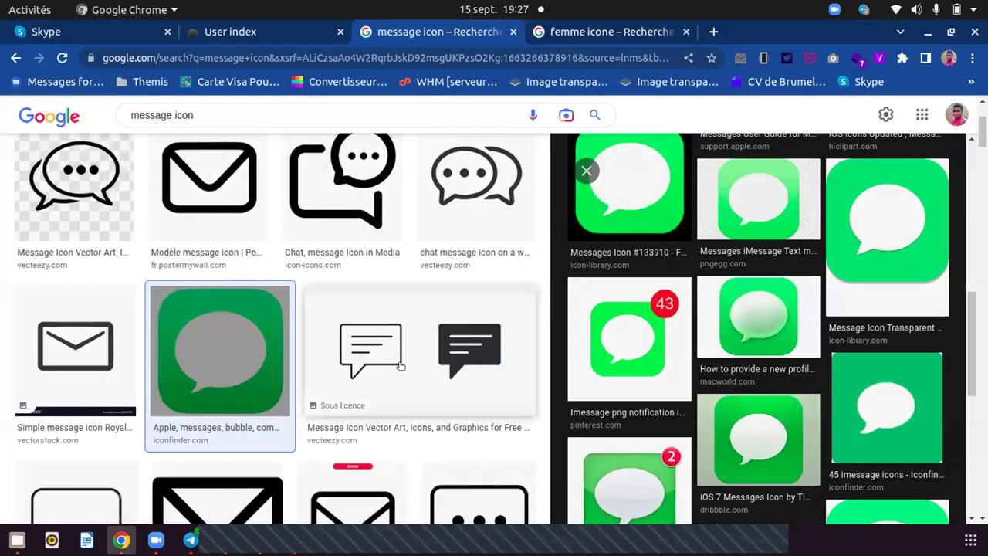
{"action": "scroll", "coordinate": [701, 298], "scroll_direction": "down", "scroll_amount": 10}
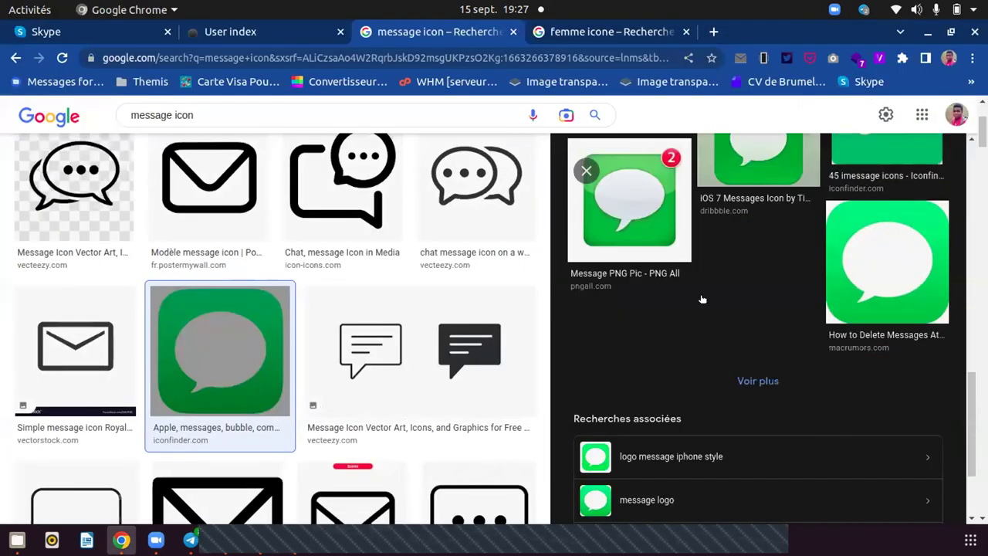
{"action": "scroll", "coordinate": [379, 341], "scroll_direction": "down", "scroll_amount": 3}
{"action": "scroll", "coordinate": [379, 341], "scroll_direction": "down", "scroll_amount": 3}
{"action": "scroll", "coordinate": [363, 308], "scroll_direction": "up", "scroll_amount": 10}
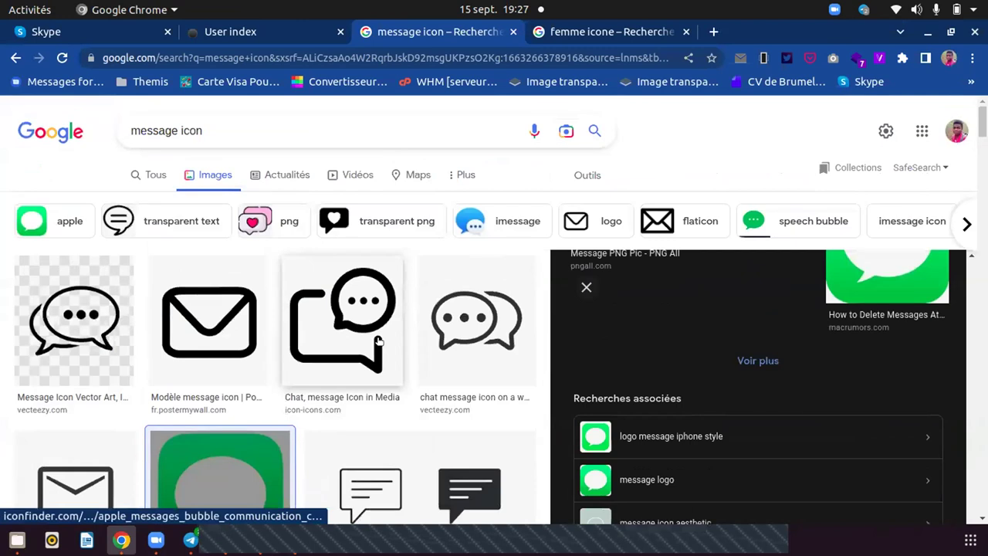
{"action": "type", "text": " bl"}
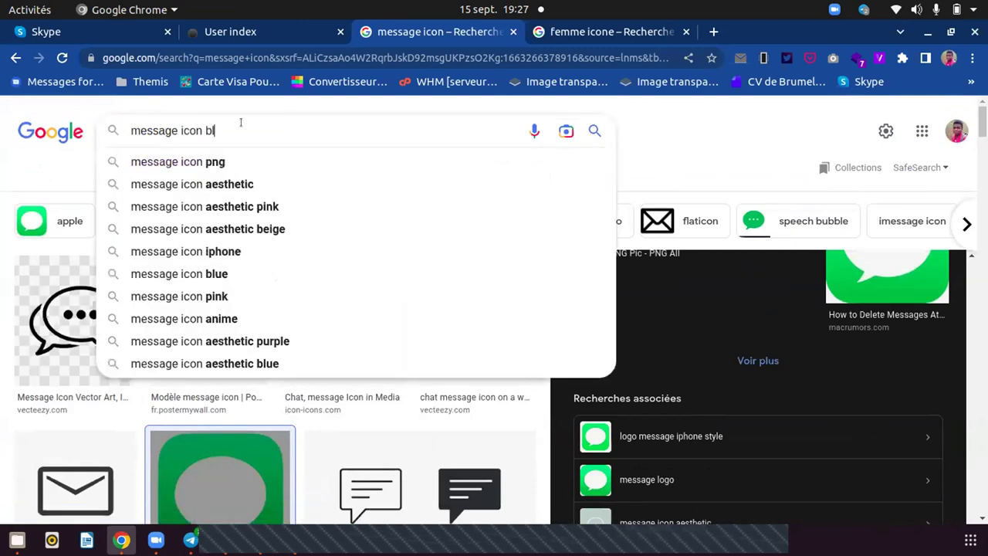
{"action": "type", "text": "ue"}
{"action": "key", "text": "Return"}
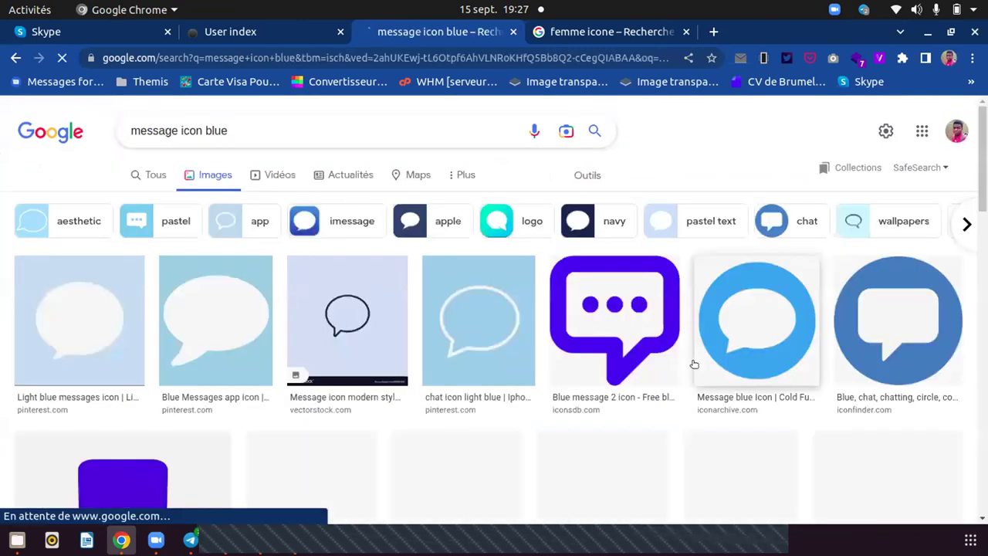
{"action": "left_click", "coordinate": [906, 317]}
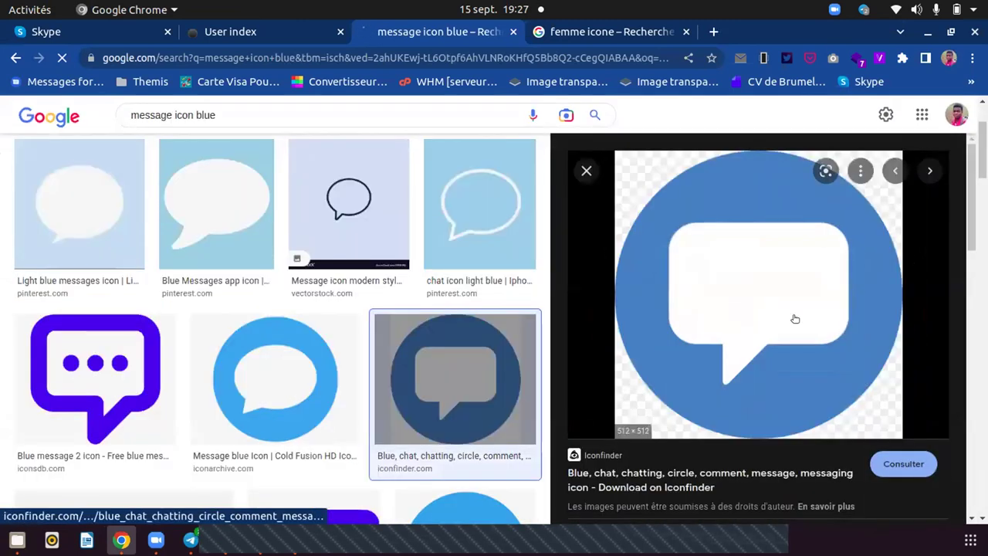
{"action": "right_click", "coordinate": [795, 318]}
{"action": "left_click", "coordinate": [741, 203]}
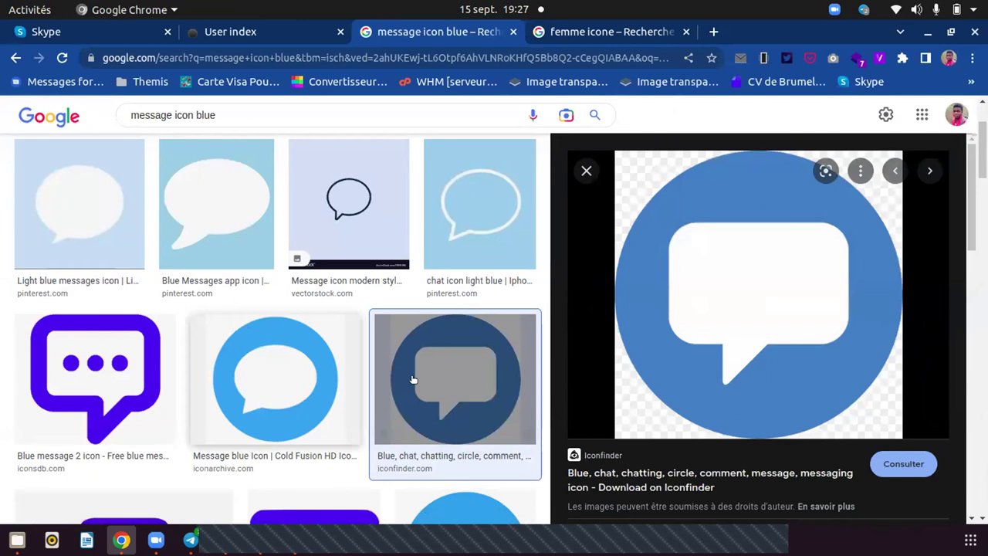
Paste the blue chat bubble onto slide 68 and shrink it to a small icon below the woman.
{"action": "key", "text": "alt+Tab"}
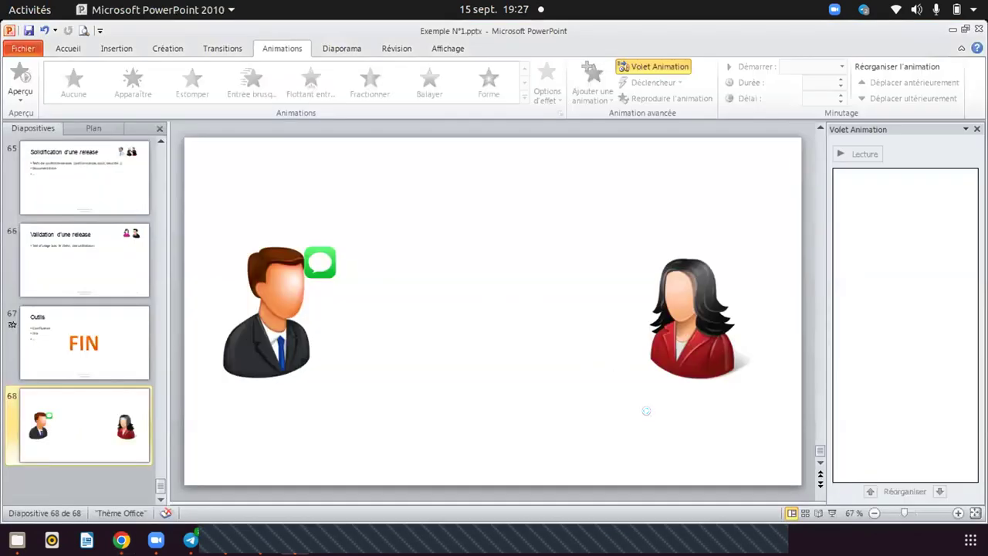
{"action": "key", "text": "ctrl+v"}
{"action": "left_click_drag", "start_coordinate": [327, 205], "coordinate": [481, 285]}
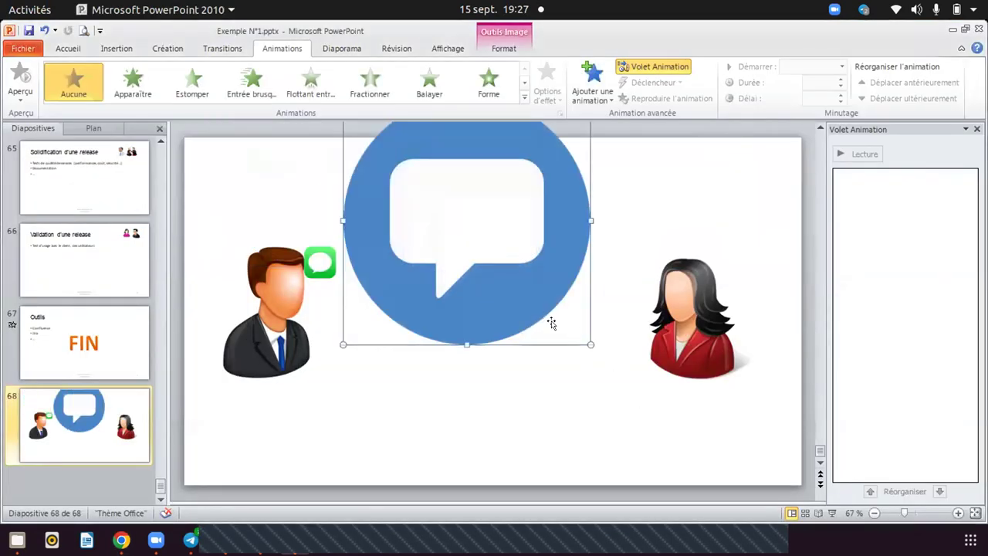
{"action": "mouse_move", "coordinate": [586, 337]}
{"action": "left_mouse_down"}
{"action": "mouse_move", "coordinate": [411, 164]}
{"action": "mouse_move", "coordinate": [658, 368]}
{"action": "left_mouse_up"}
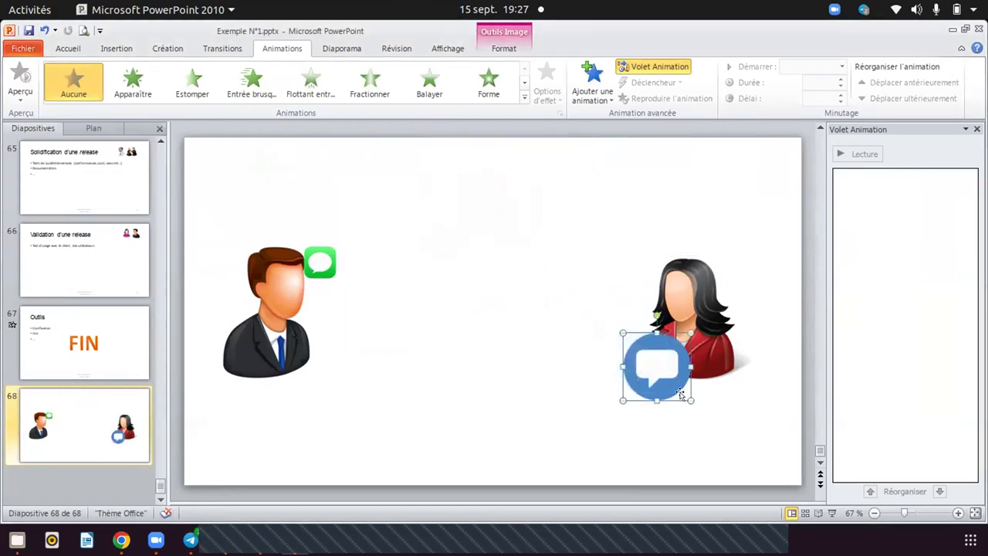
{"action": "mouse_move", "coordinate": [690, 399]}
{"action": "left_mouse_down"}
{"action": "mouse_move", "coordinate": [647, 357]}
{"action": "mouse_move", "coordinate": [706, 392]}
{"action": "left_mouse_up"}
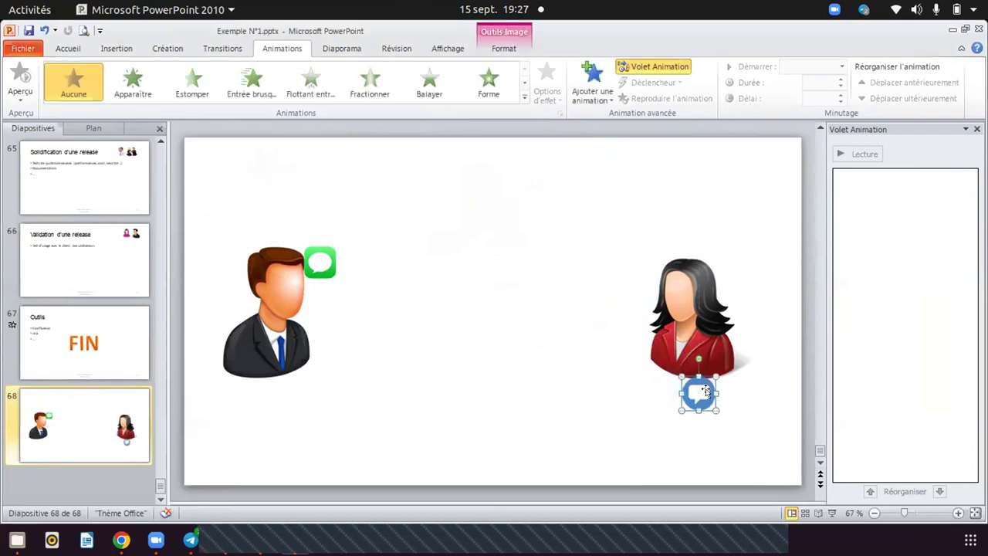
{"action": "left_click", "coordinate": [756, 395]}
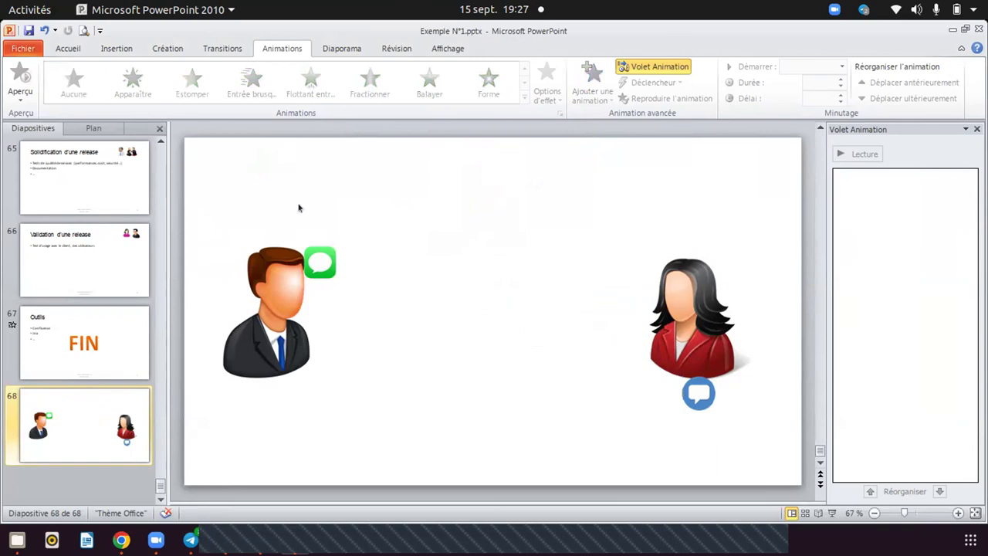
Give the green bubble a Lignes motion path ending at the woman's head, and preview it.
{"action": "left_click", "coordinate": [283, 258]}
{"action": "left_click", "coordinate": [312, 264]}
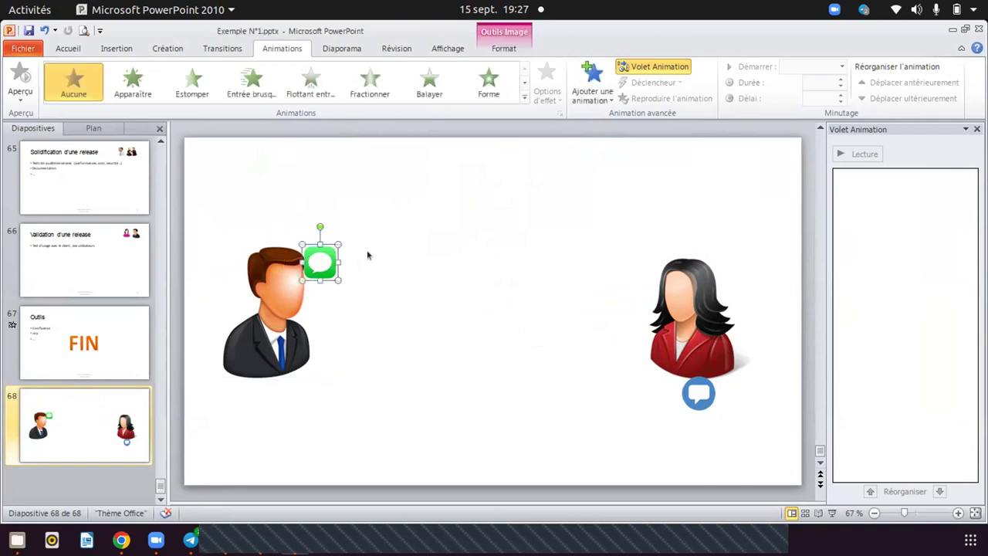
{"action": "left_click", "coordinate": [524, 97]}
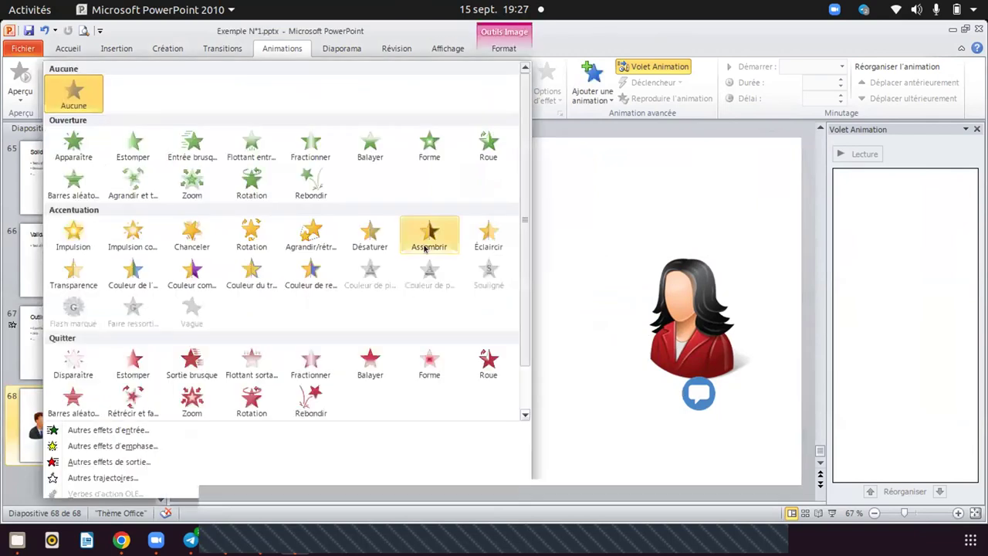
{"action": "scroll", "coordinate": [424, 249], "scroll_direction": "down", "scroll_amount": 1}
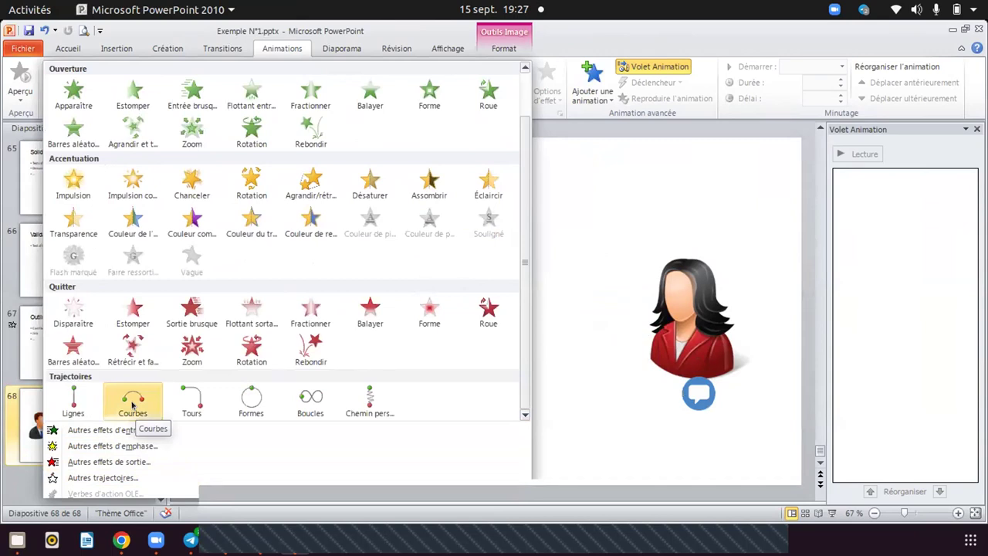
{"action": "left_click", "coordinate": [74, 397]}
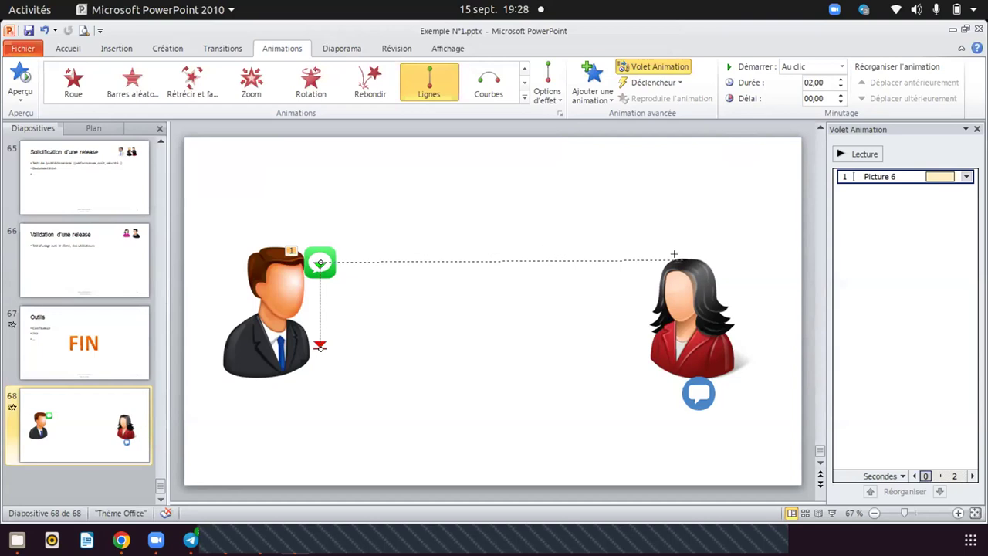
{"action": "left_click_drag", "start_coordinate": [677, 257], "coordinate": [678, 259]}
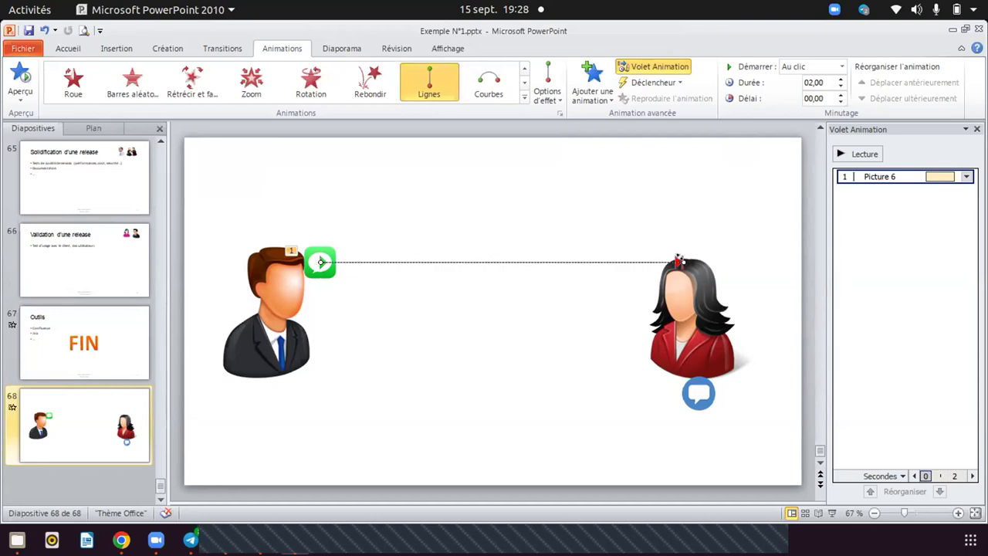
{"action": "left_click", "coordinate": [864, 154]}
{"action": "left_click", "coordinate": [693, 395]}
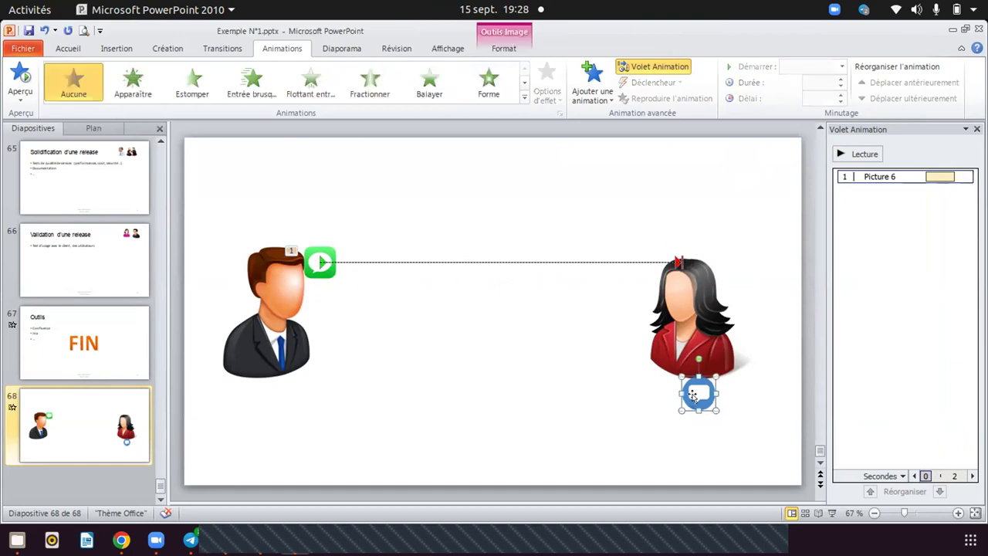
Give the blue bubble a Lignes path running horizontally back to the man's tie, then preview all animations.
{"action": "left_click", "coordinate": [523, 98]}
{"action": "scroll", "coordinate": [271, 317], "scroll_direction": "down", "scroll_amount": 1}
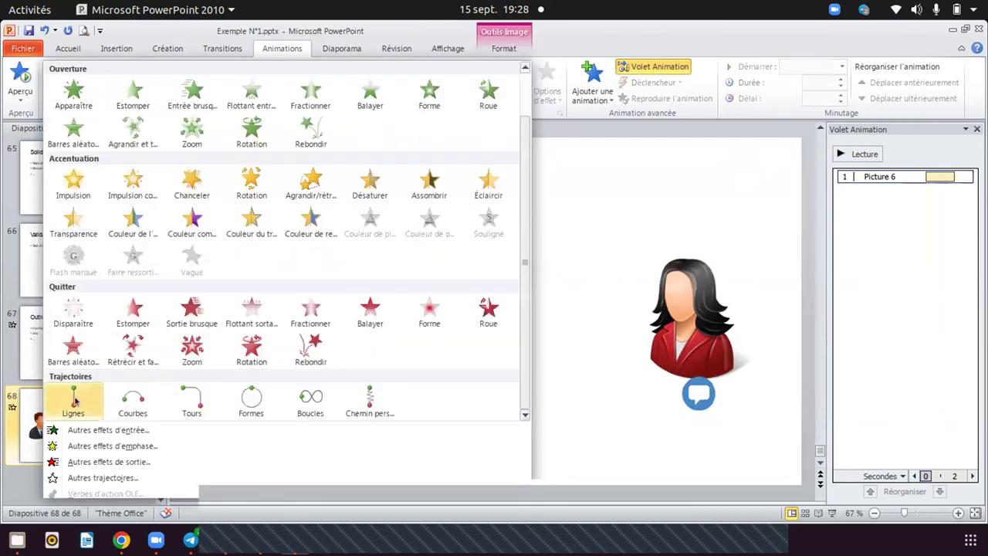
{"action": "left_click", "coordinate": [75, 400]}
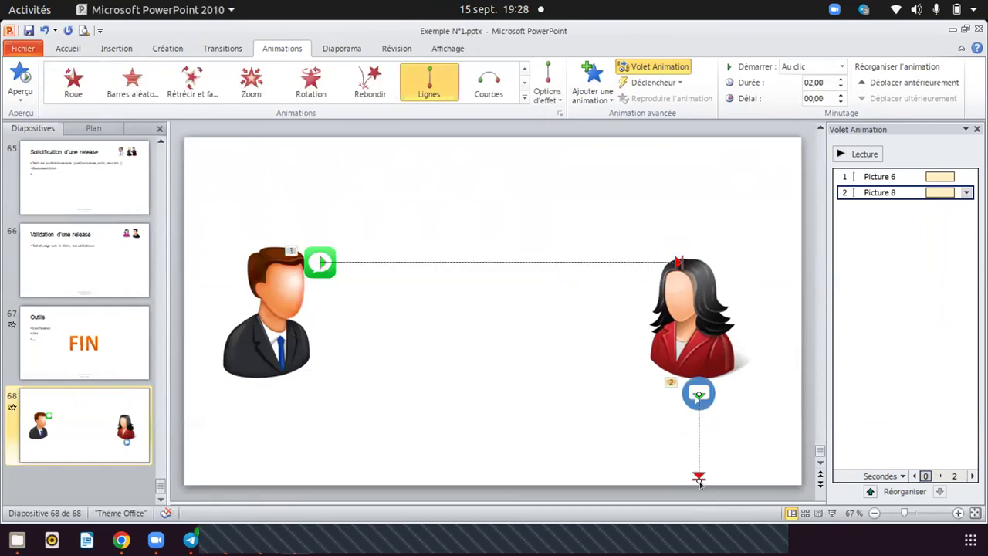
{"action": "left_click_drag", "start_coordinate": [692, 474], "coordinate": [692, 480]}
{"action": "left_click_drag", "start_coordinate": [655, 449], "coordinate": [281, 369]}
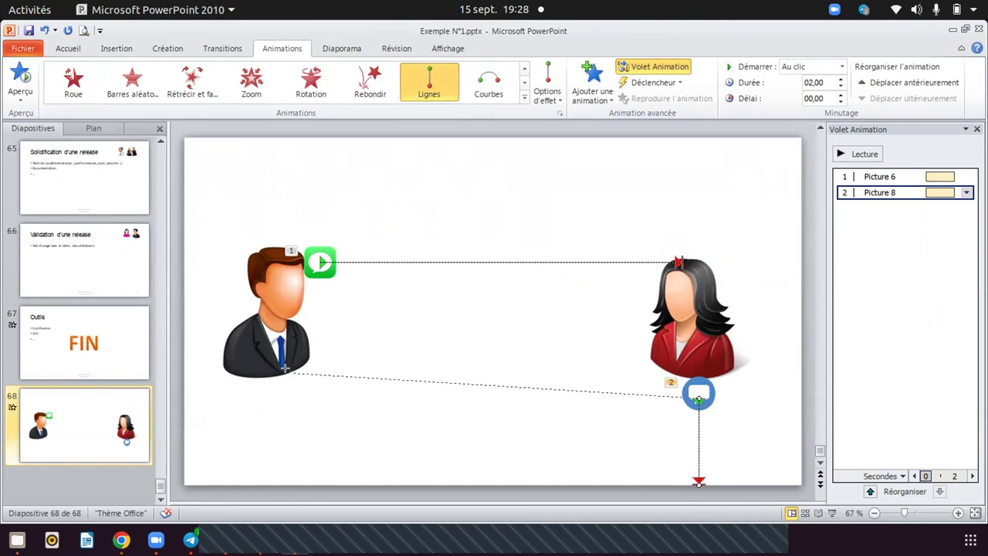
{"action": "left_click_drag", "start_coordinate": [282, 369], "coordinate": [283, 369]}
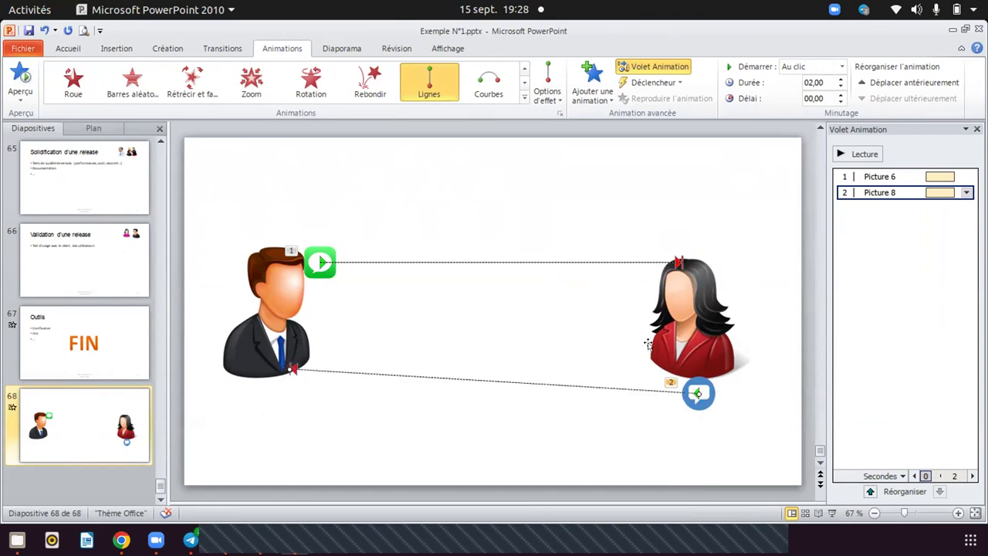
{"action": "left_click_drag", "start_coordinate": [696, 393], "coordinate": [653, 363]}
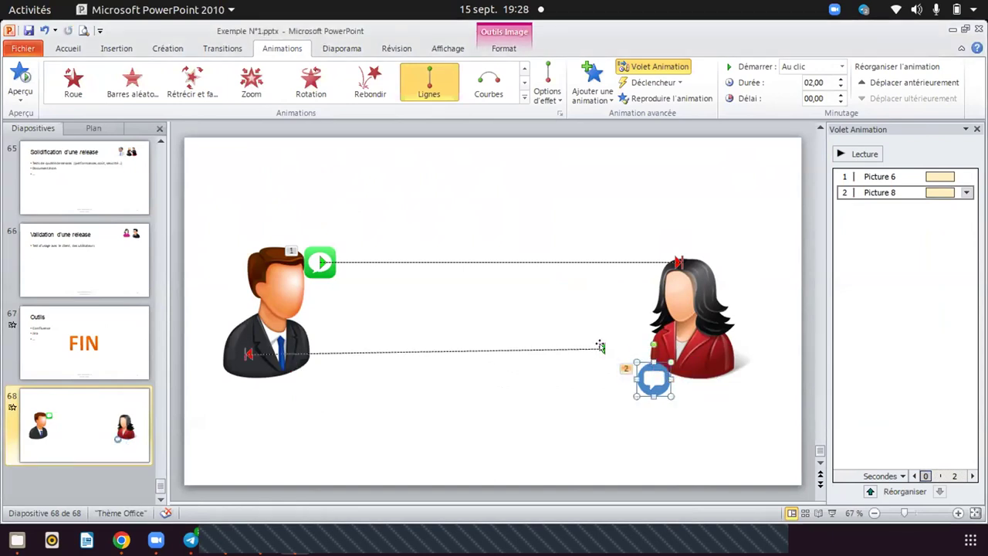
{"action": "left_click", "coordinate": [604, 349]}
{"action": "mouse_move", "coordinate": [605, 351]}
{"action": "left_mouse_down"}
{"action": "mouse_move", "coordinate": [636, 378]}
{"action": "mouse_move", "coordinate": [644, 359]}
{"action": "left_mouse_up"}
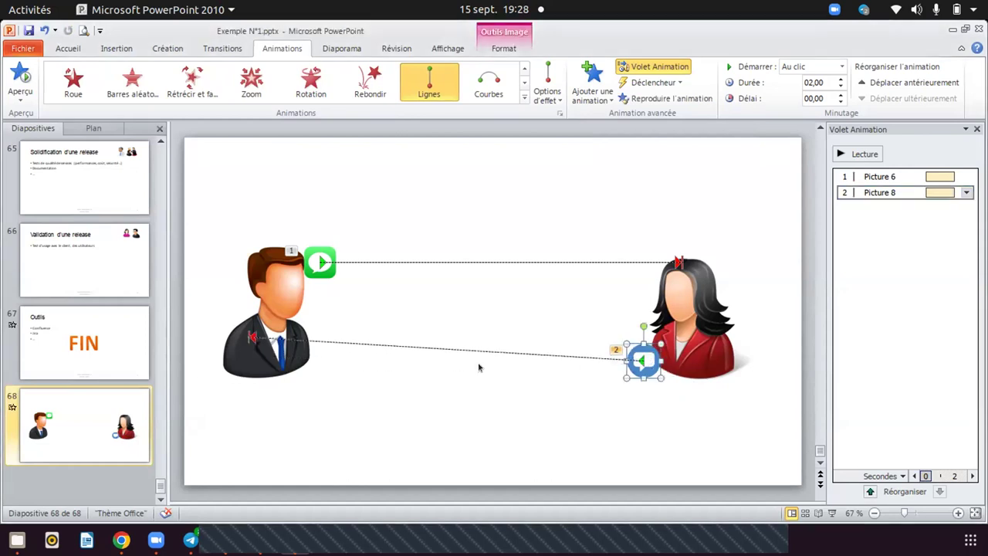
{"action": "left_click_drag", "start_coordinate": [250, 334], "coordinate": [298, 359]}
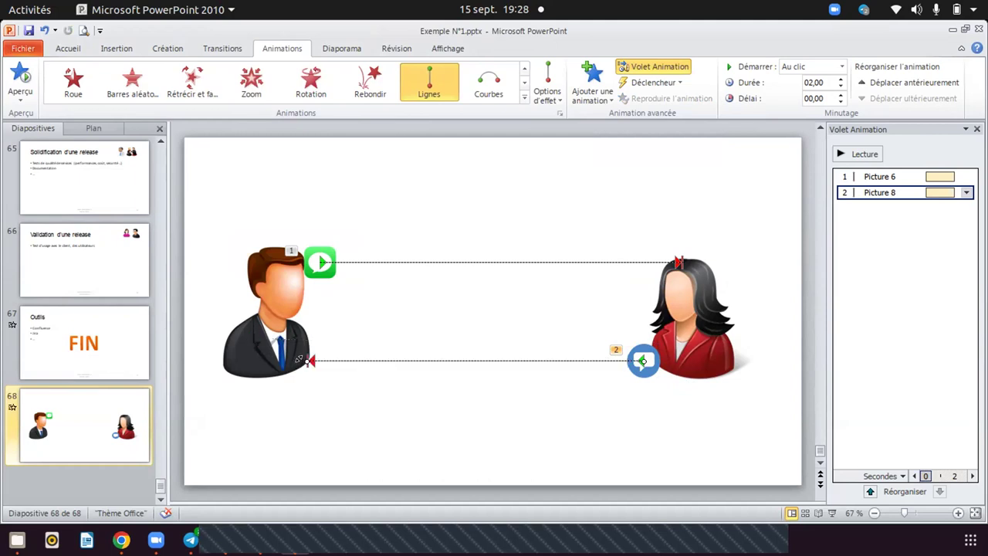
{"action": "left_click", "coordinate": [393, 383]}
{"action": "left_click", "coordinate": [856, 154]}
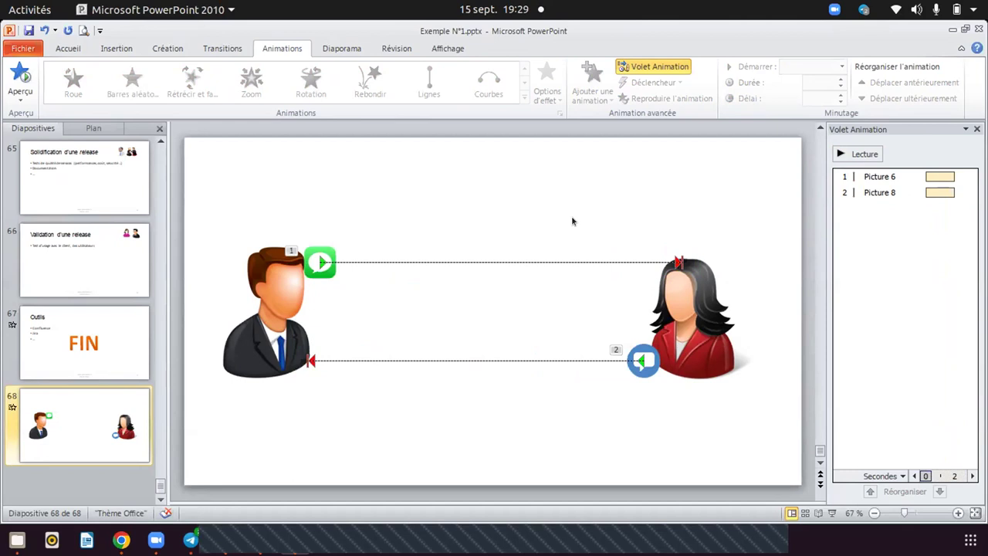
{"action": "left_click", "coordinate": [875, 171]}
{"action": "key", "text": "shift+Down"}
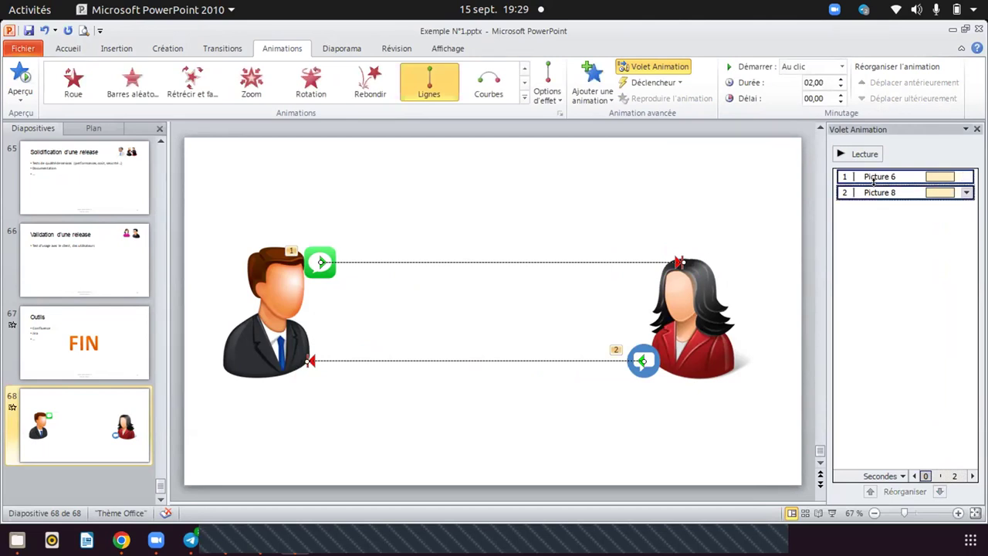
{"action": "left_click", "coordinate": [676, 82]}
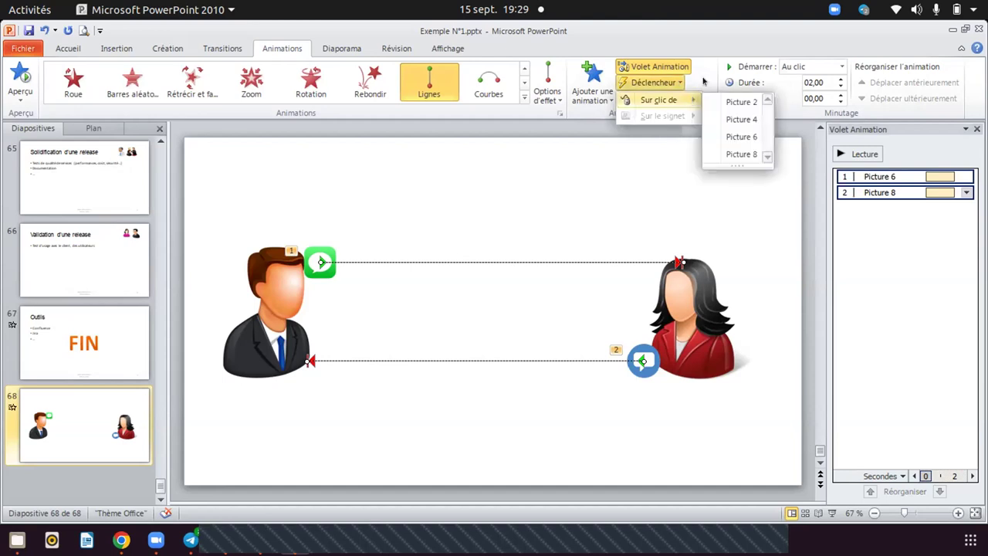
{"action": "left_click", "coordinate": [703, 80]}
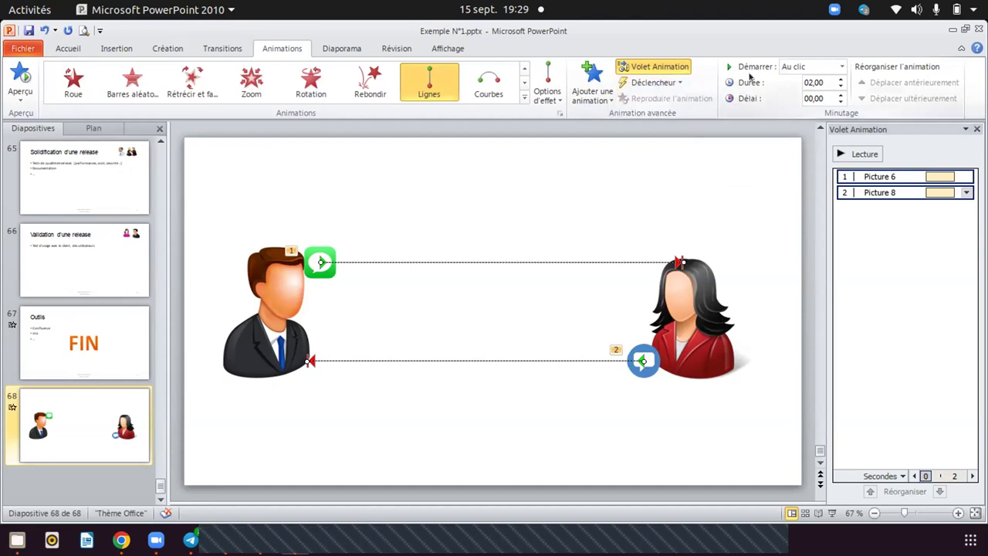
{"action": "right_click", "coordinate": [901, 176]}
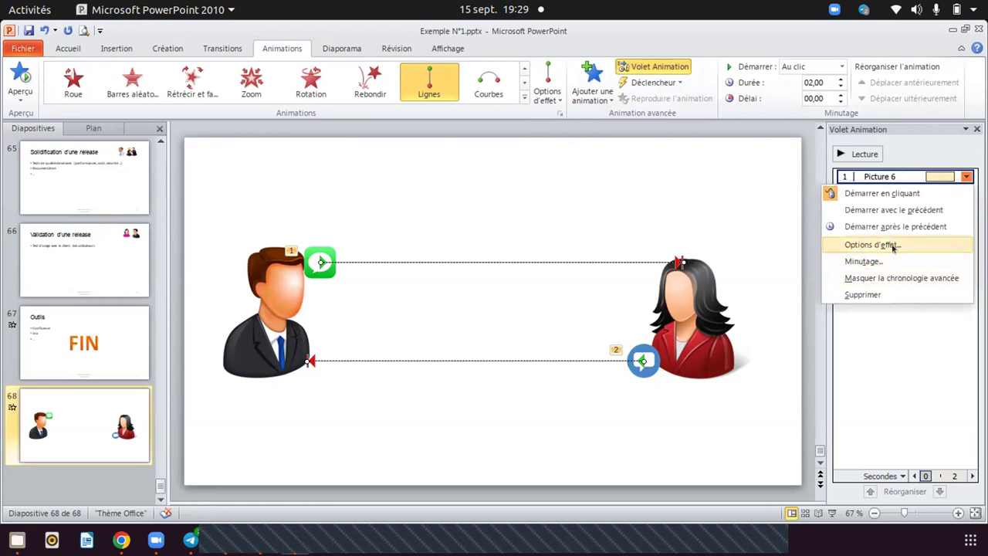
{"action": "left_click", "coordinate": [910, 342]}
{"action": "left_click", "coordinate": [861, 193]}
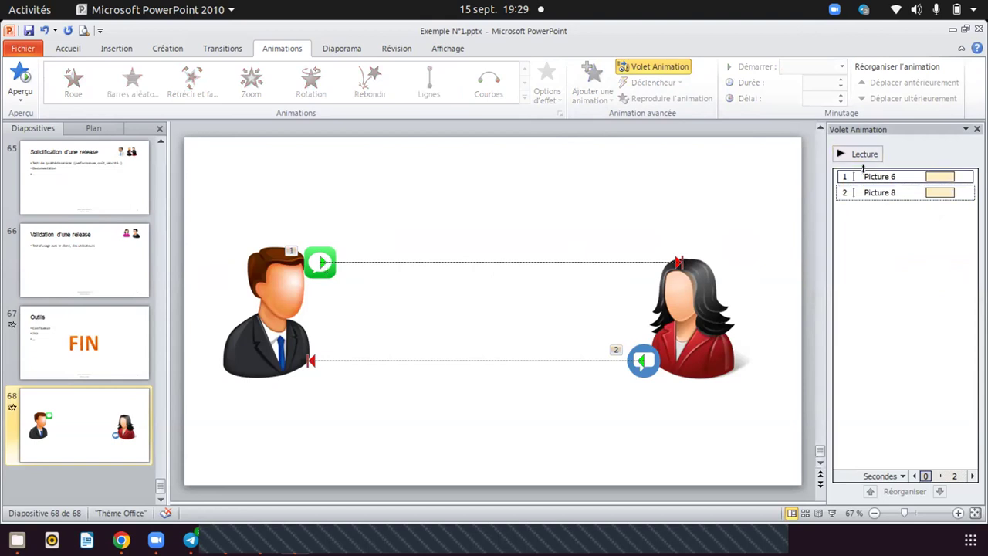
{"action": "left_click", "coordinate": [329, 256]}
{"action": "left_click", "coordinate": [365, 261]}
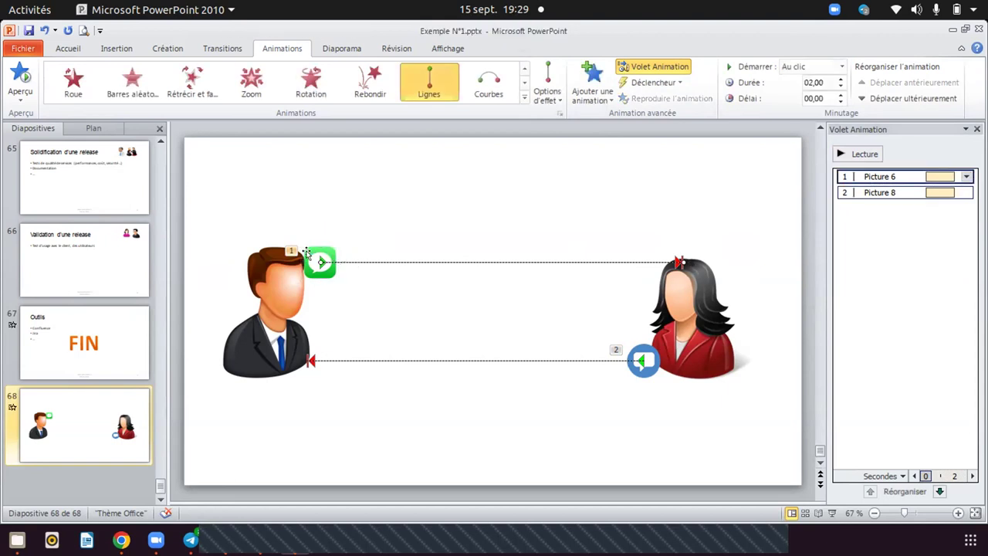
{"action": "left_click", "coordinate": [320, 259]}
Add a Courbes curved path to the green icon, raise its arc, and end it at the woman.
{"action": "left_click", "coordinate": [593, 83]}
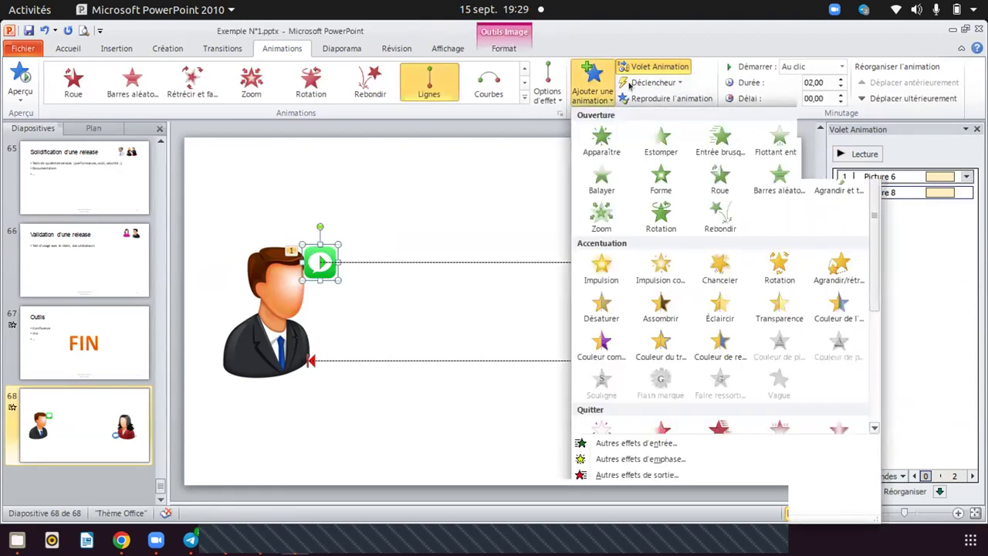
{"action": "scroll", "coordinate": [690, 403], "scroll_direction": "down", "scroll_amount": 3}
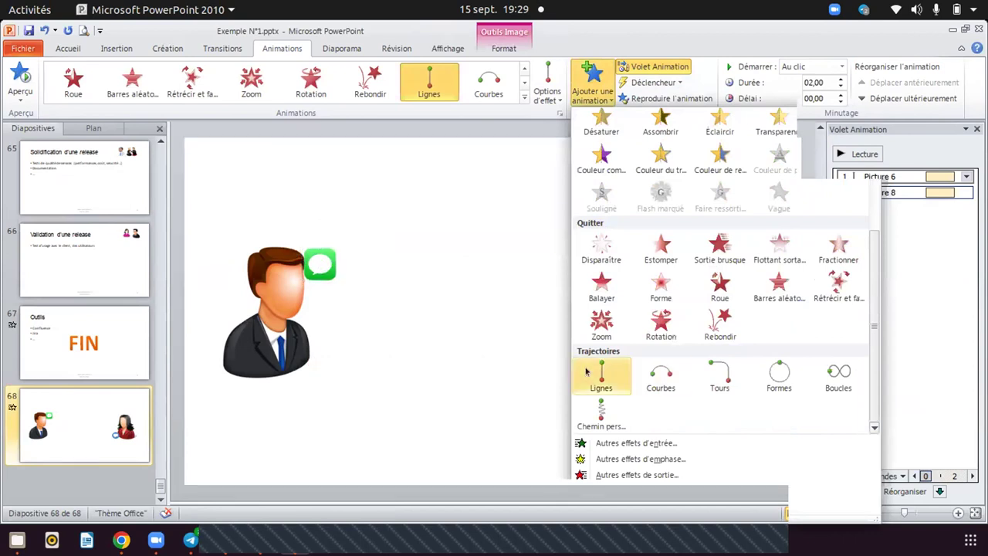
{"action": "left_click", "coordinate": [661, 376]}
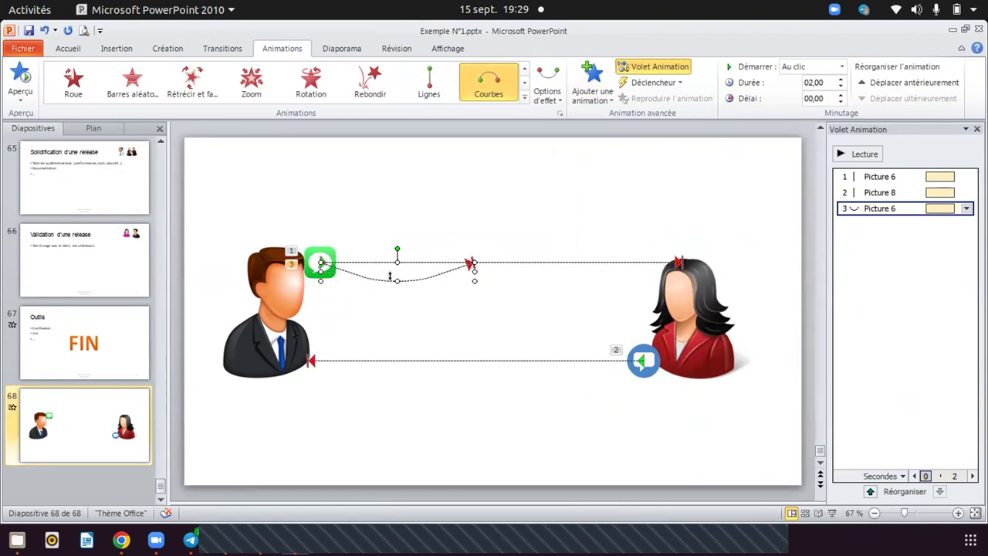
{"action": "left_click_drag", "start_coordinate": [418, 208], "coordinate": [473, 199]}
{"action": "left_click_drag", "start_coordinate": [471, 259], "coordinate": [662, 266]}
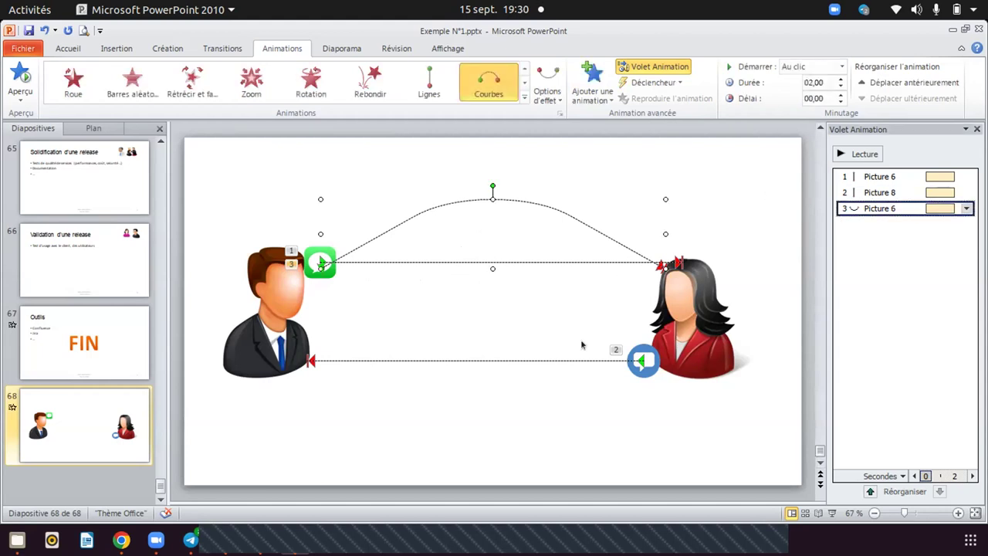
{"action": "left_click", "coordinate": [647, 369]}
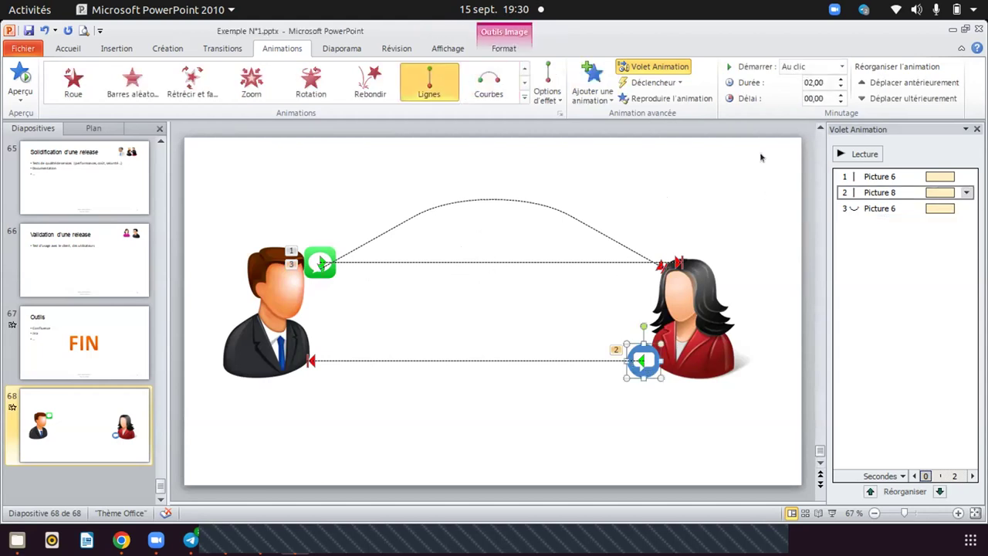
{"action": "left_click", "coordinate": [487, 83]}
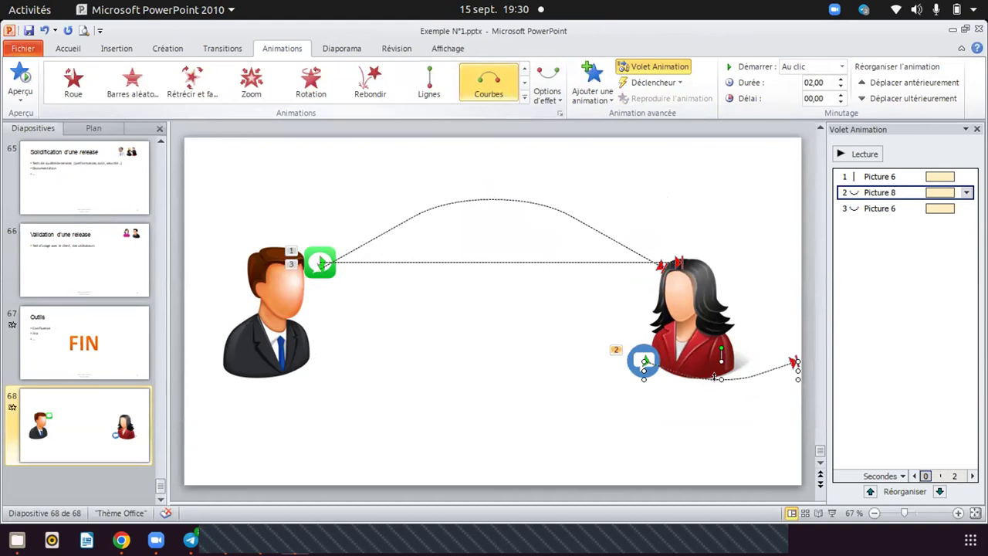
{"action": "left_click_drag", "start_coordinate": [794, 360], "coordinate": [292, 335]}
{"action": "left_click_drag", "start_coordinate": [293, 335], "coordinate": [309, 350]}
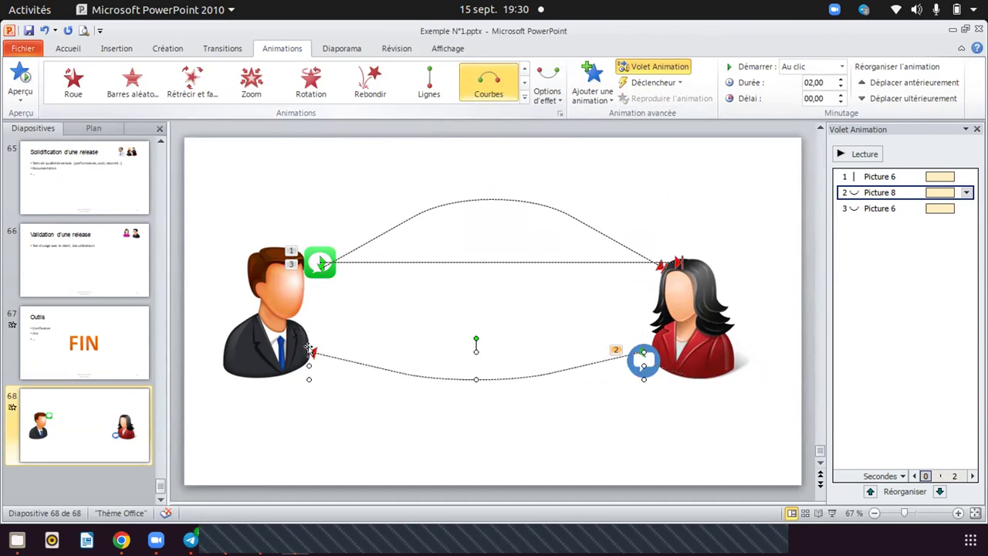
{"action": "mouse_move", "coordinate": [476, 379]}
{"action": "left_mouse_down"}
{"action": "mouse_move", "coordinate": [474, 400]}
{"action": "mouse_move", "coordinate": [504, 414]}
{"action": "left_mouse_up"}
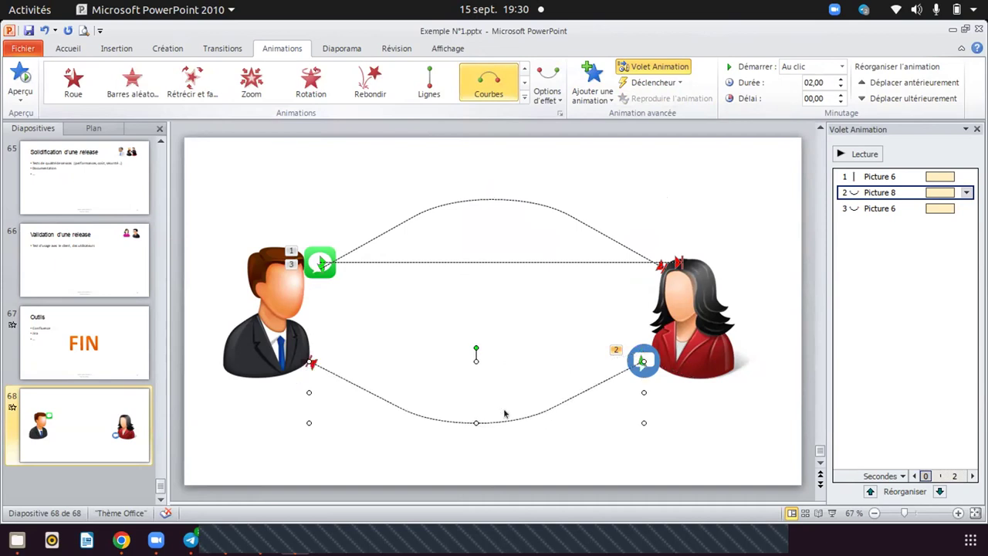
{"action": "left_click", "coordinate": [723, 395]}
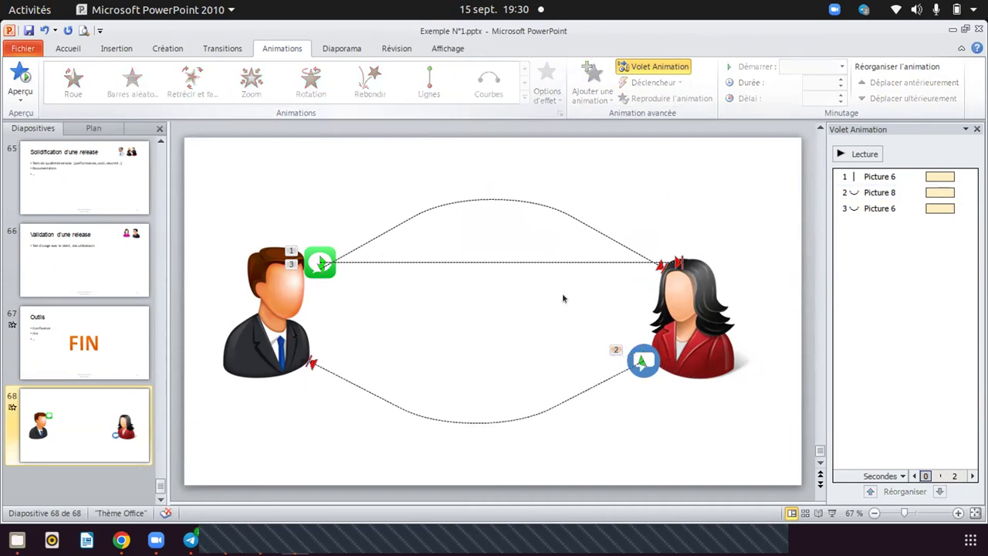
{"action": "left_click", "coordinate": [642, 360]}
{"action": "left_click", "coordinate": [586, 349]}
{"action": "key", "text": "ctrl+z"}
{"action": "key", "text": "ctrl+z"}
{"action": "key", "text": "ctrl+z"}
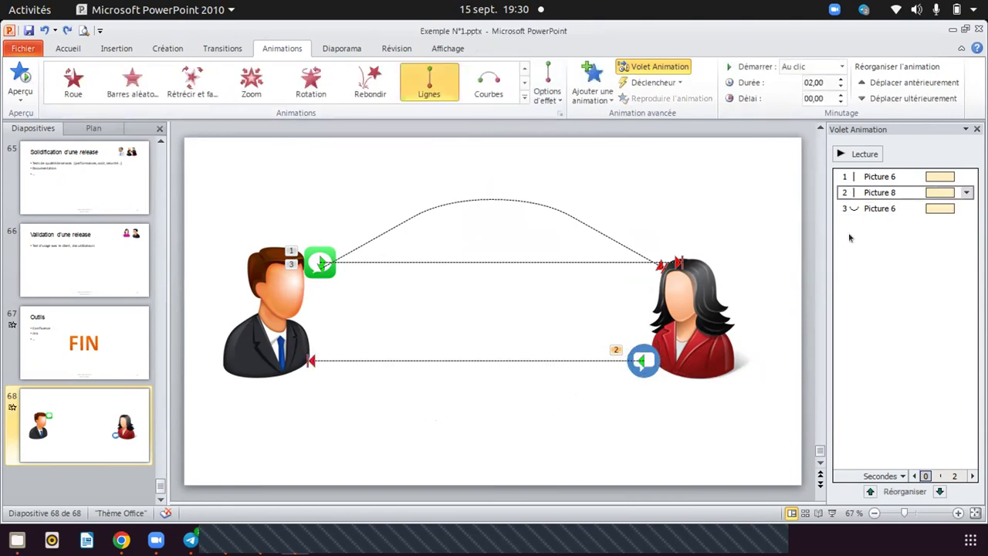
{"action": "left_click", "coordinate": [653, 358]}
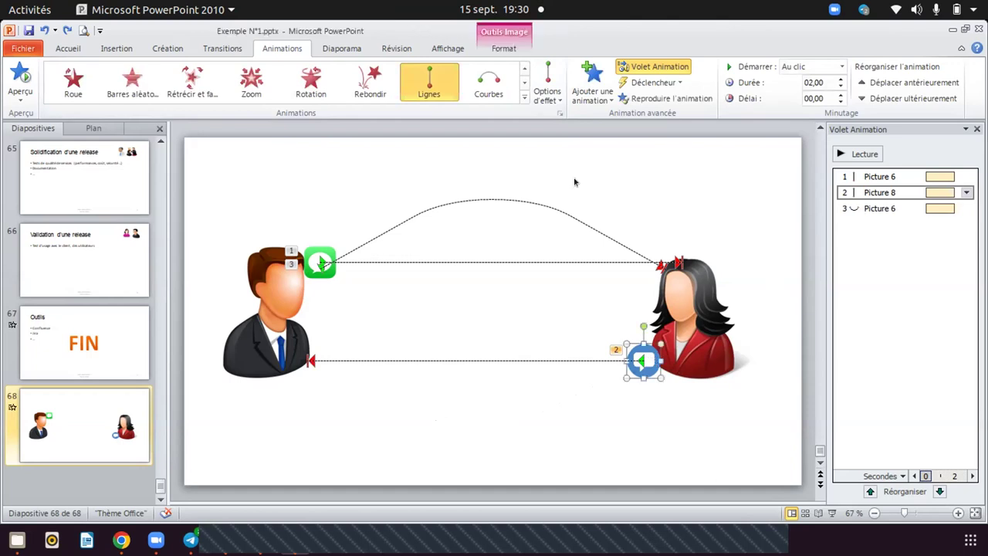
{"action": "left_click", "coordinate": [711, 400]}
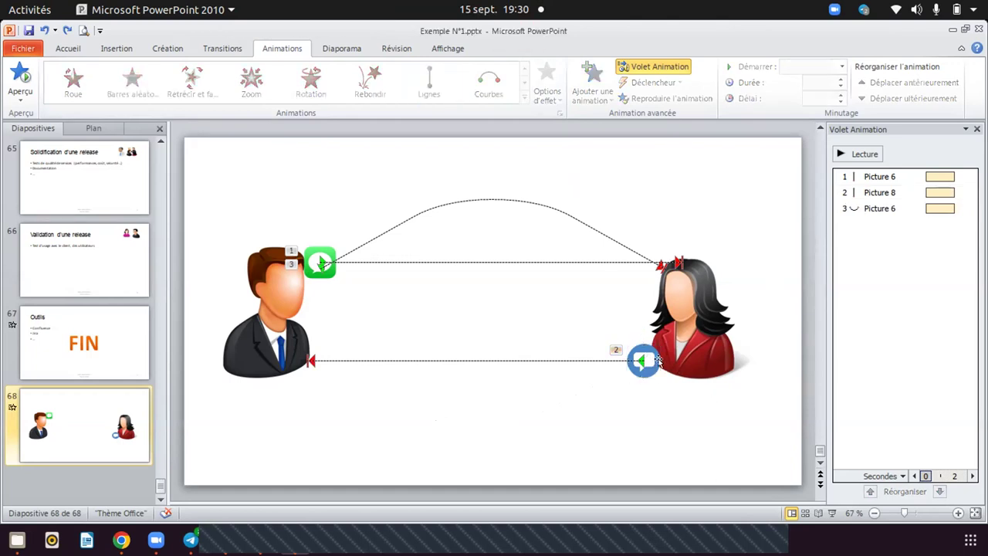
Add a Courbes path to the blue icon ending at the man, bow it downward, and preview.
{"action": "left_click", "coordinate": [653, 362]}
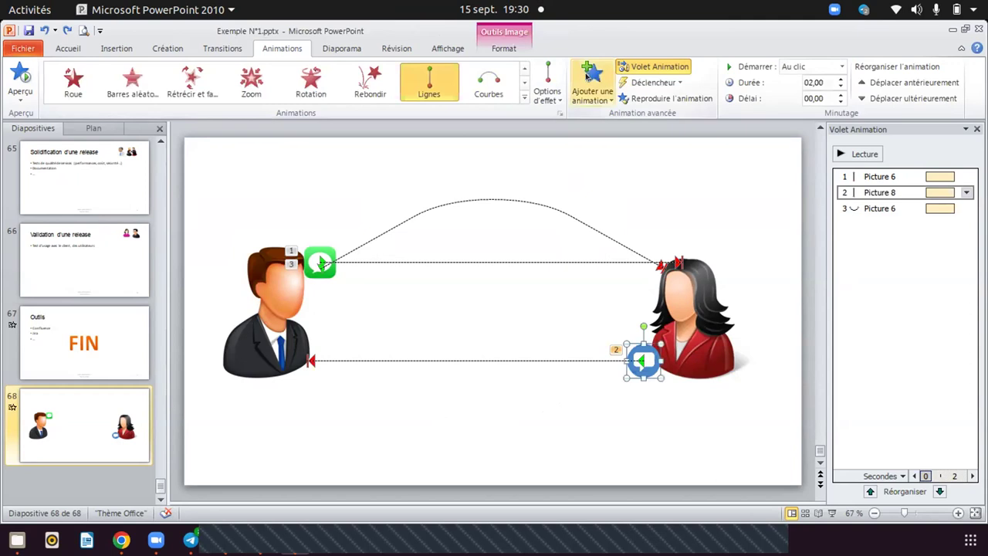
{"action": "left_click", "coordinate": [589, 76]}
{"action": "scroll", "coordinate": [747, 367], "scroll_direction": "down", "scroll_amount": 3}
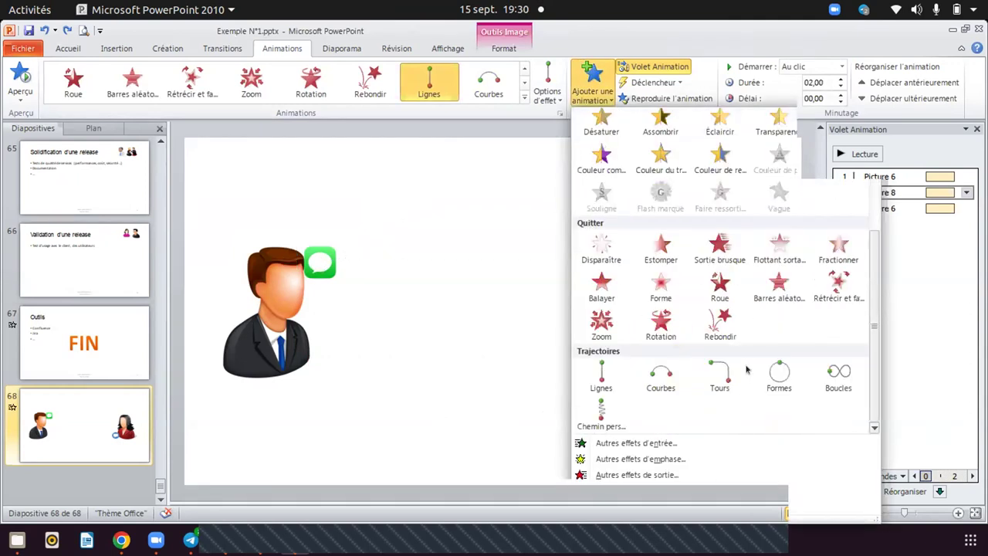
{"action": "left_click", "coordinate": [645, 377]}
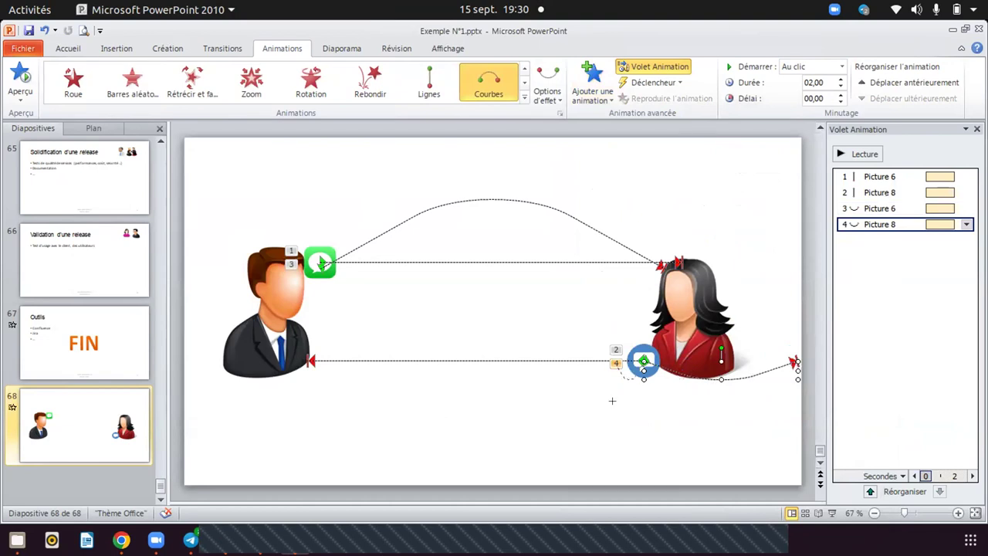
{"action": "left_click_drag", "start_coordinate": [310, 378], "coordinate": [311, 378]}
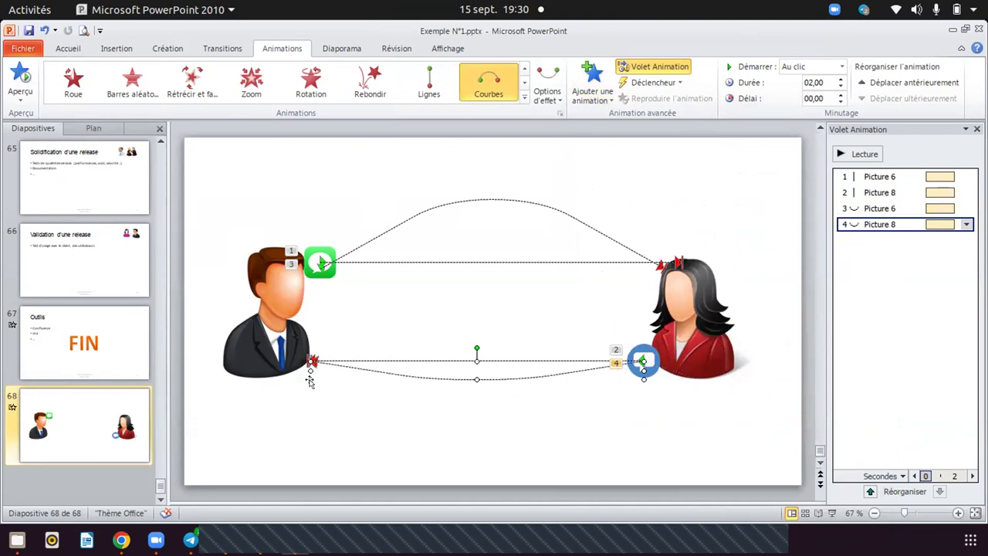
{"action": "left_click_drag", "start_coordinate": [472, 378], "coordinate": [472, 433]}
{"action": "left_click", "coordinate": [757, 412]}
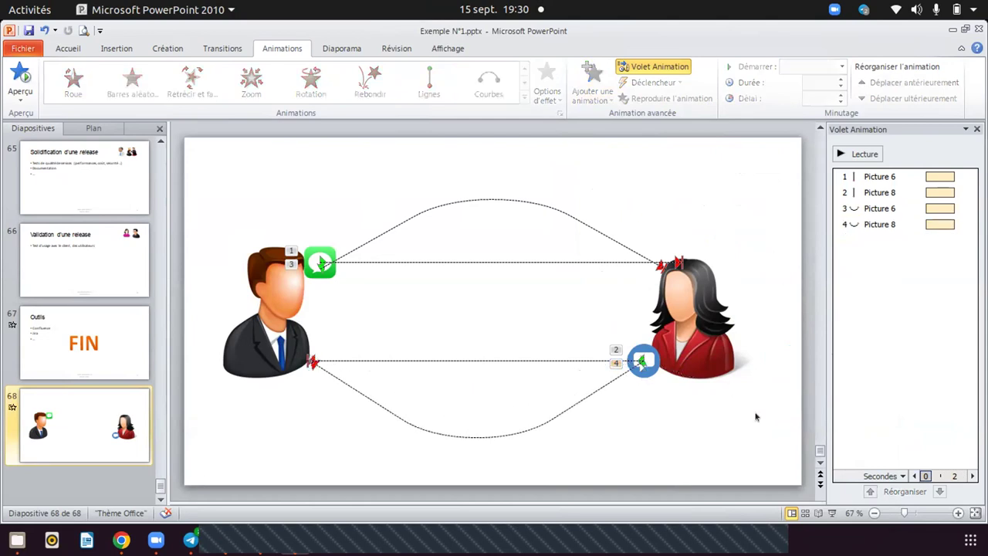
{"action": "left_click", "coordinate": [862, 154]}
{"action": "left_click", "coordinate": [890, 208]}
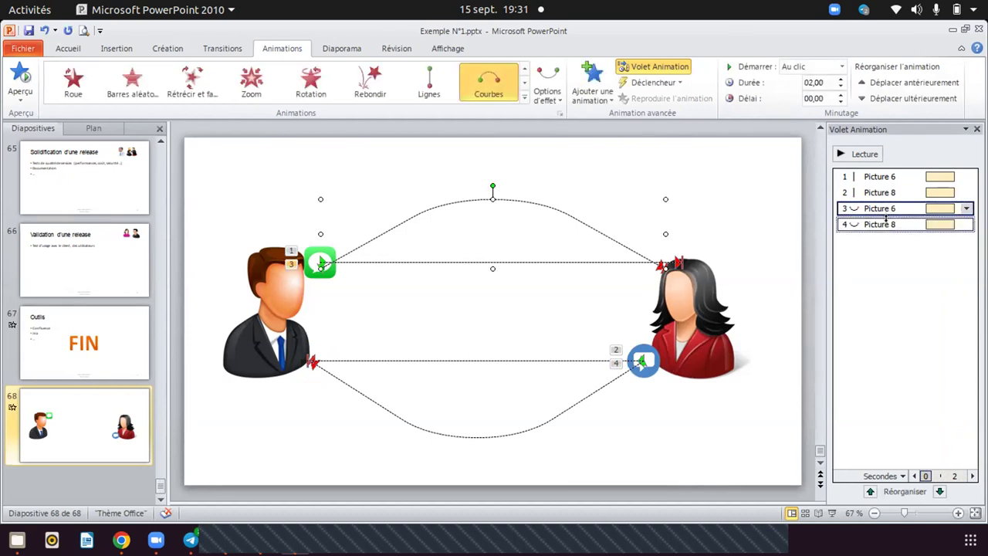
In animation 4's Effect Options, keep it silent and hide the icon at the next click.
{"action": "left_click", "coordinate": [885, 222], "text": "ctrl"}
{"action": "left_click", "coordinate": [966, 223]}
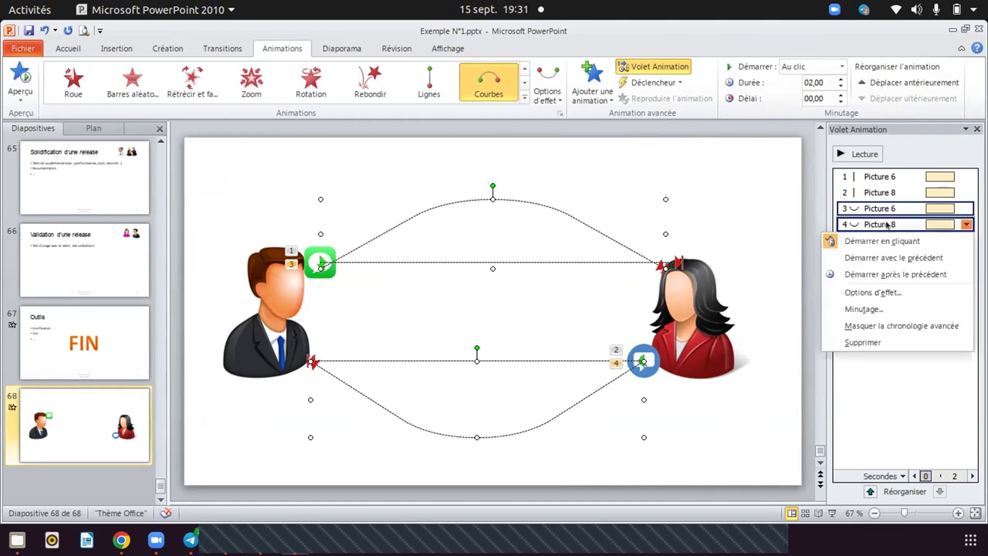
{"action": "left_click", "coordinate": [873, 294]}
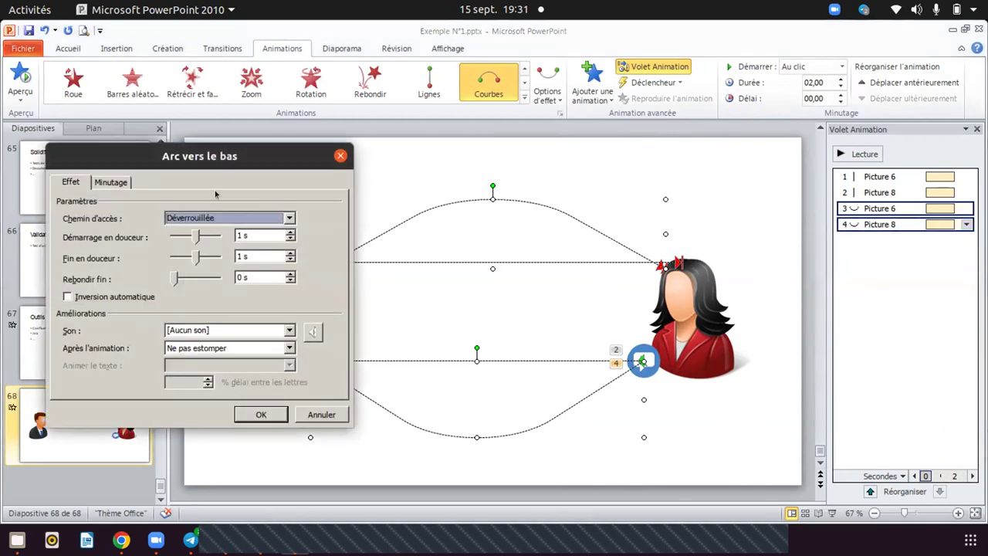
{"action": "left_click_drag", "start_coordinate": [147, 161], "coordinate": [260, 149]}
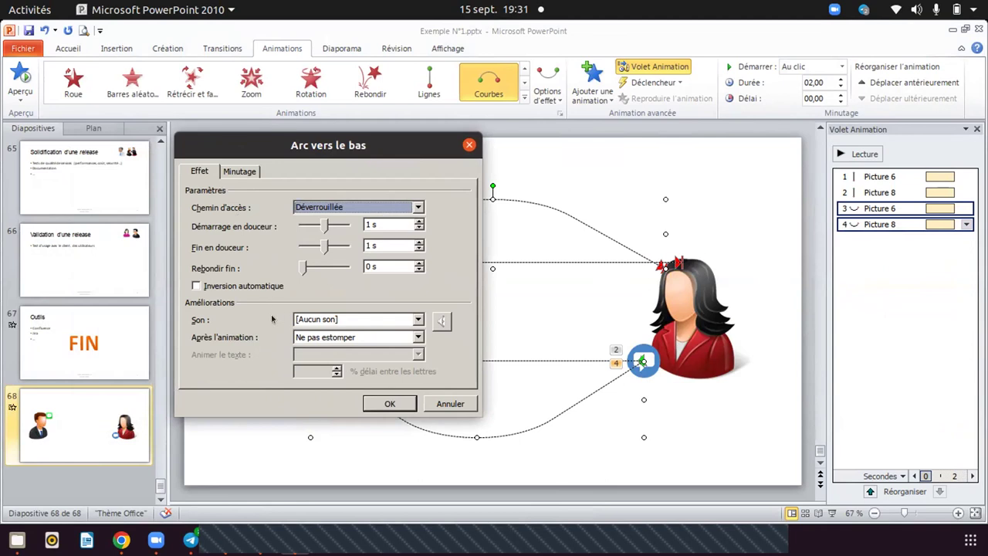
{"action": "left_click", "coordinate": [327, 319]}
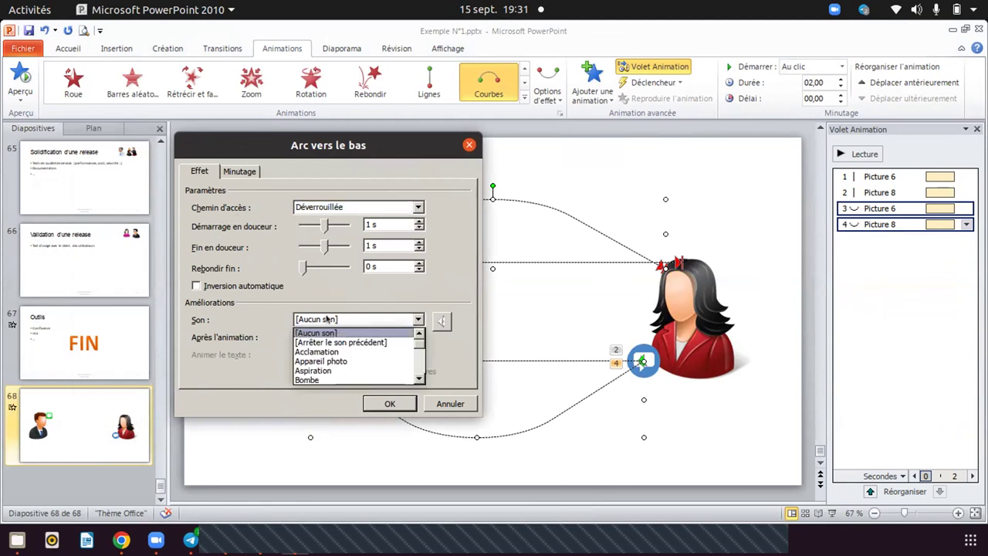
{"action": "left_click", "coordinate": [327, 318]}
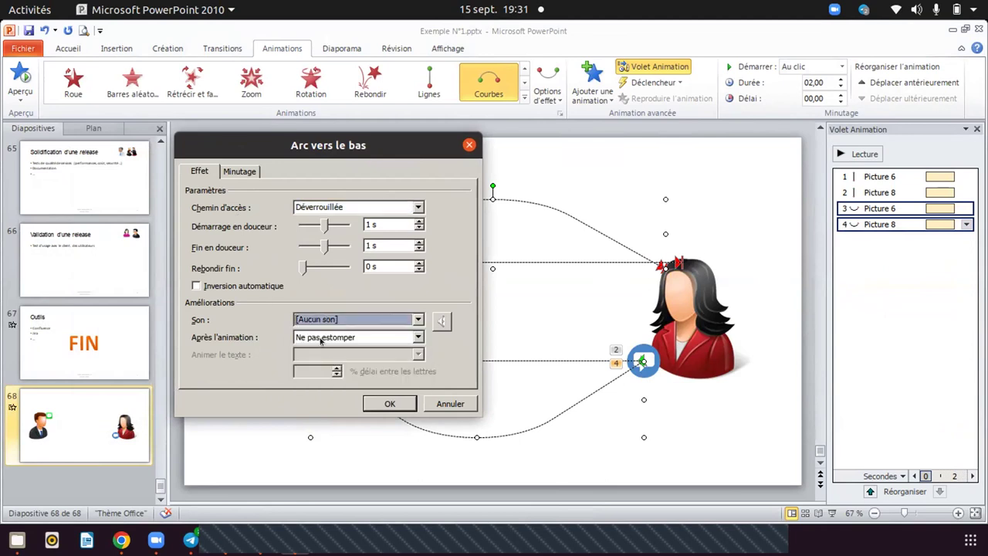
{"action": "left_click", "coordinate": [320, 338]}
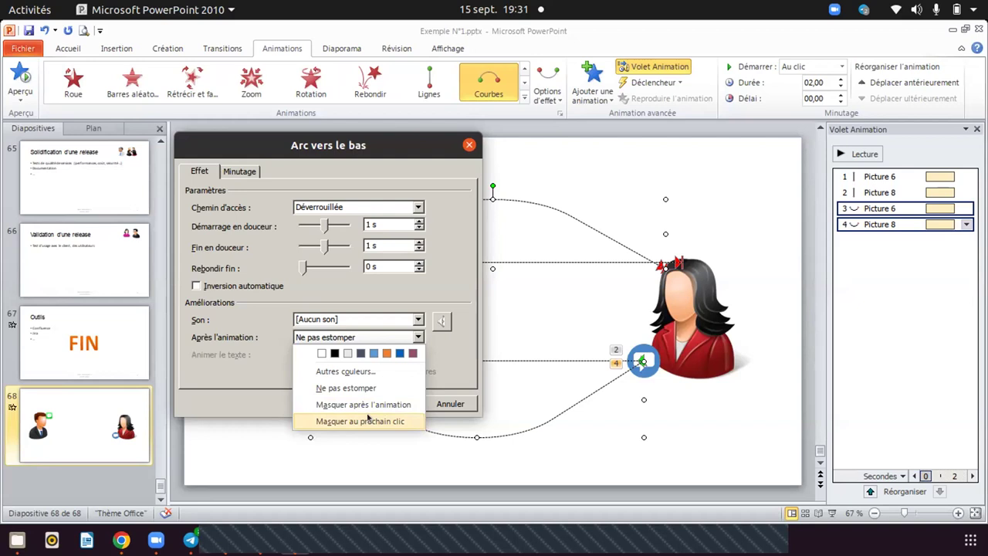
{"action": "left_click", "coordinate": [369, 420]}
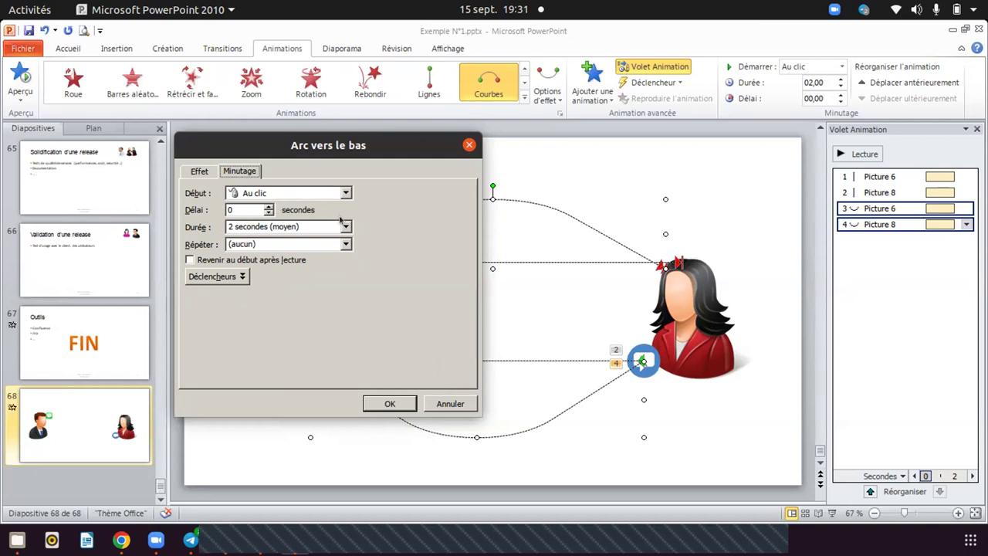
Set the animation to repeat until the end of the slide, confirm, and preview the slide.
{"action": "left_click", "coordinate": [343, 246]}
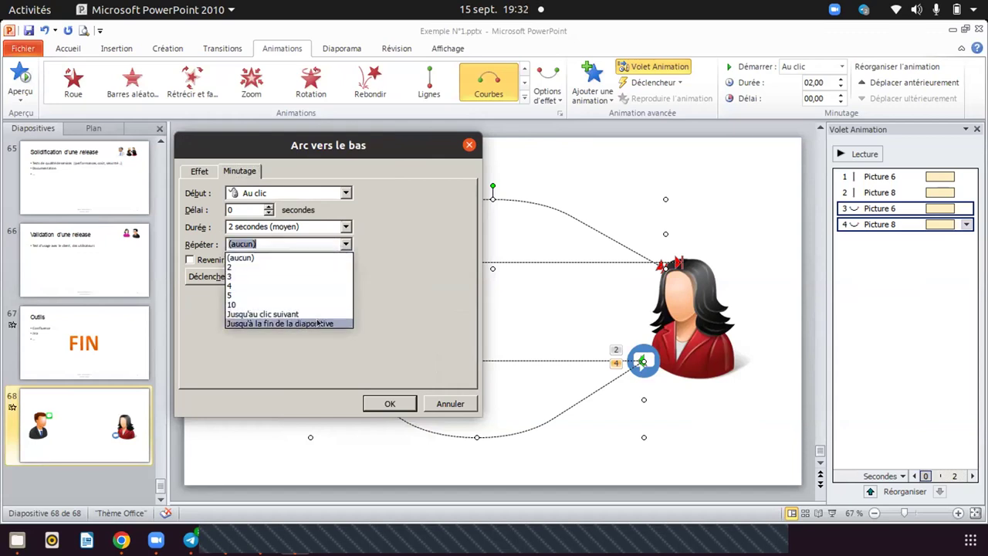
{"action": "left_click", "coordinate": [317, 322]}
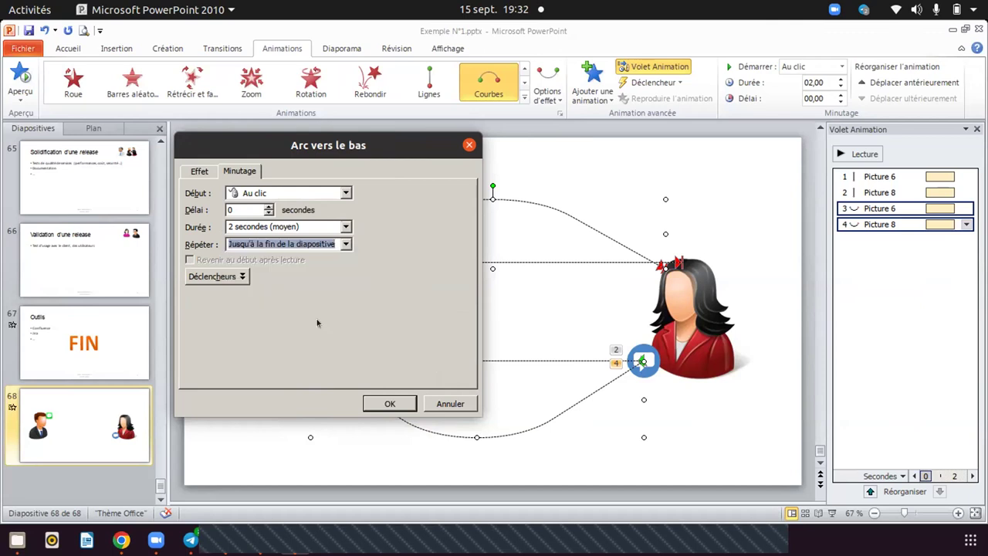
{"action": "left_click", "coordinate": [388, 404]}
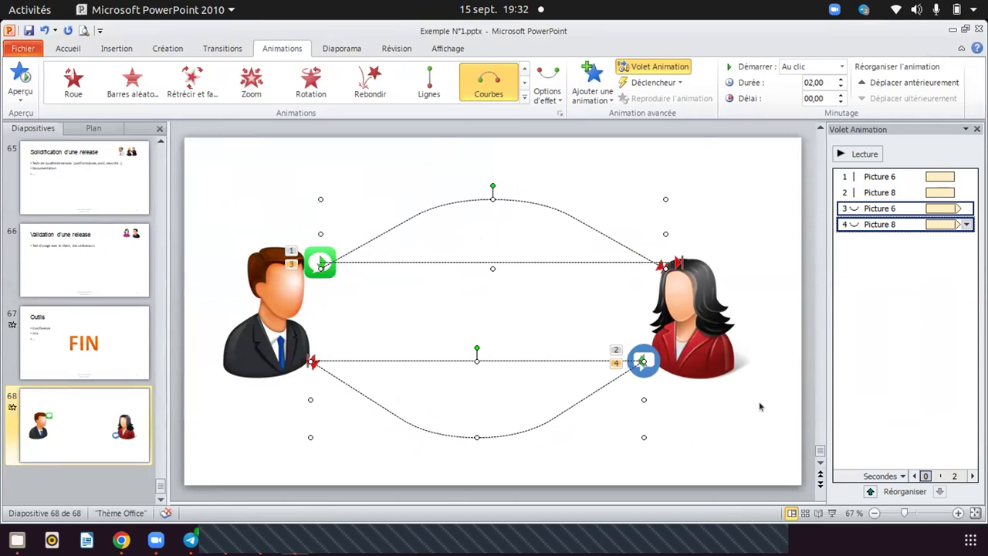
{"action": "left_click", "coordinate": [770, 324]}
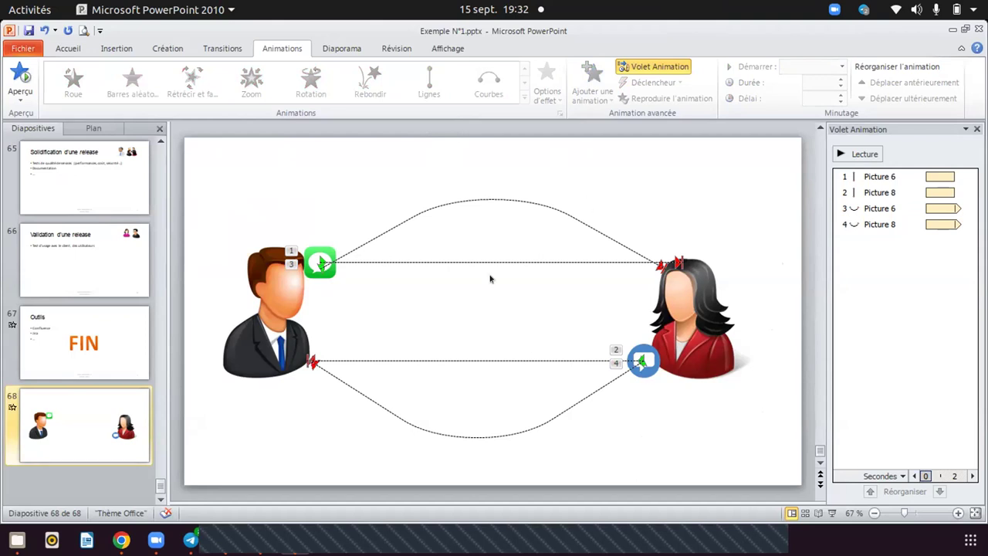
{"action": "left_click", "coordinate": [863, 175]}
{"action": "left_click", "coordinate": [841, 155]}
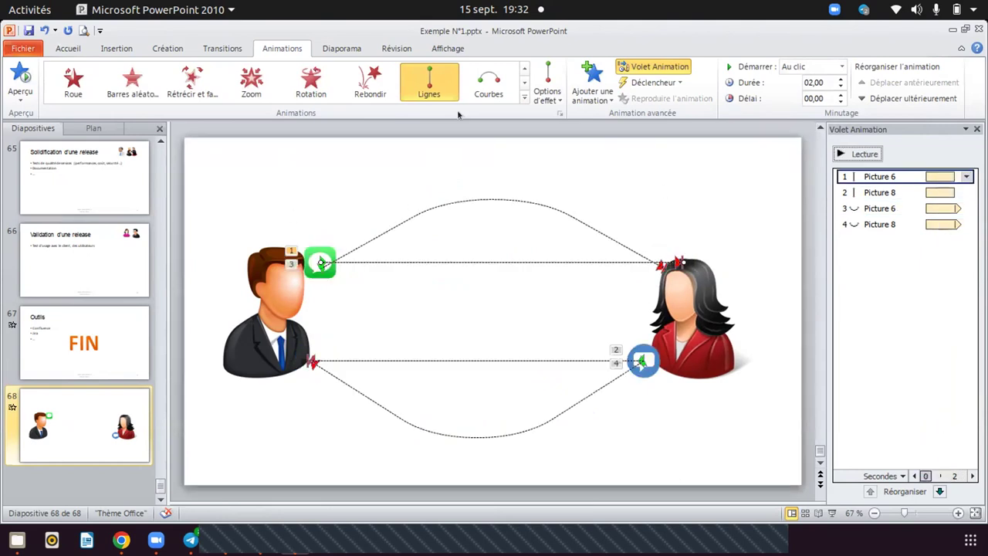
{"action": "left_click", "coordinate": [832, 514]}
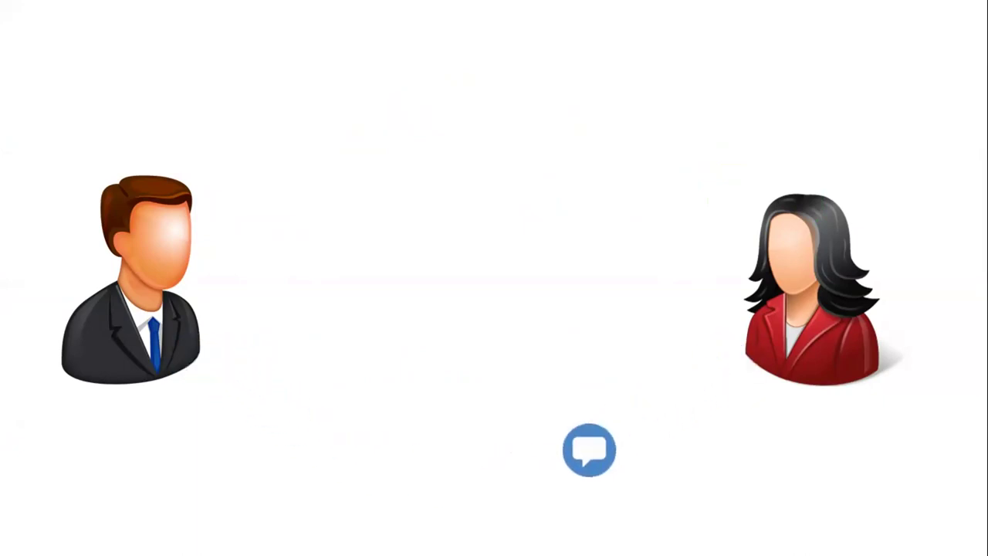
{"action": "key", "text": "Escape"}
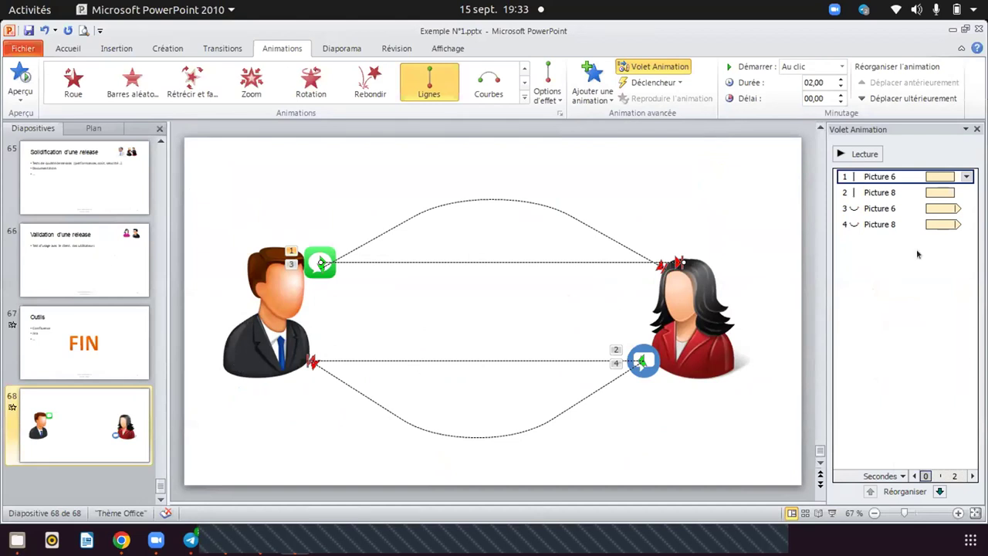
Set the green bubble's arc animation (entry 3) to Répéter (aucun) under Minutage.
{"action": "left_click", "coordinate": [893, 209]}
{"action": "left_click", "coordinate": [964, 209]}
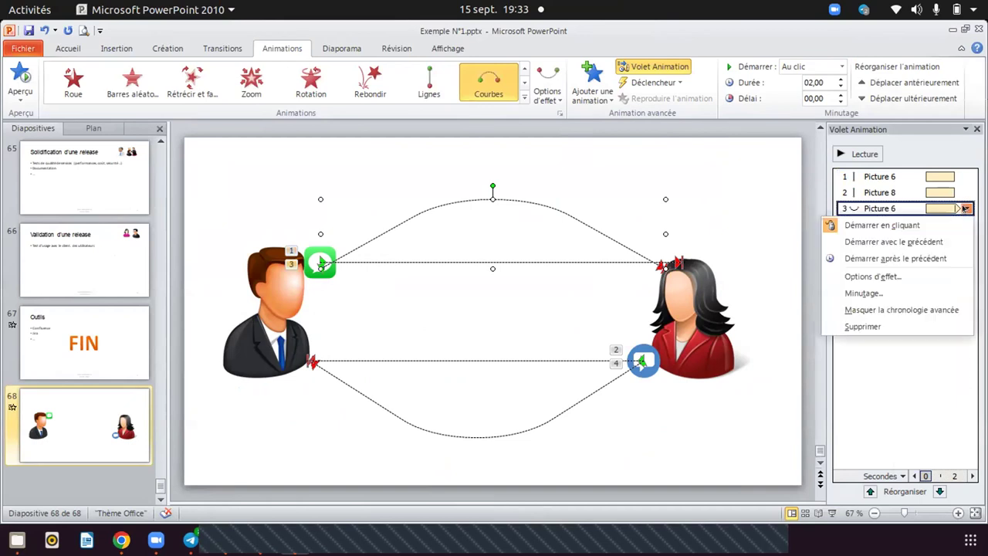
{"action": "left_click", "coordinate": [904, 276]}
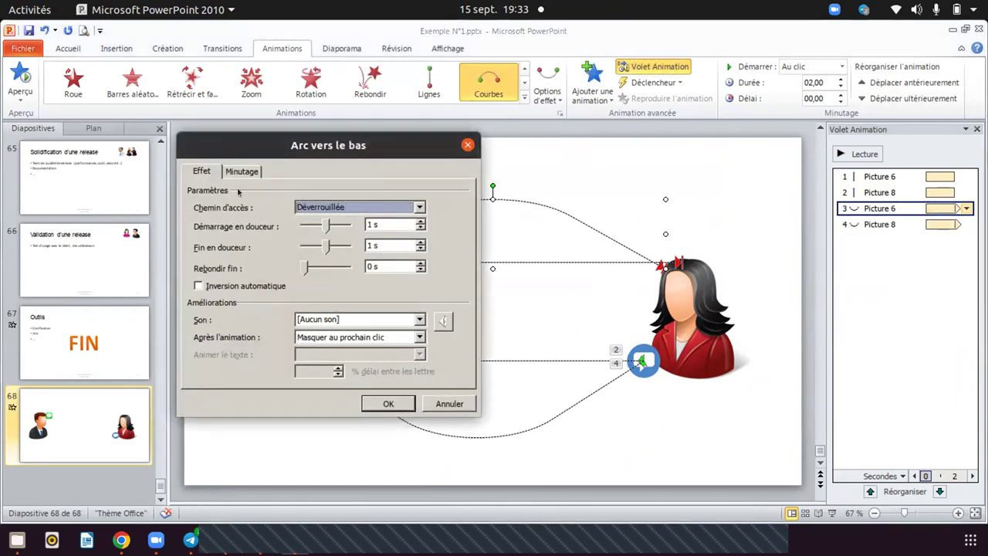
{"action": "left_click", "coordinate": [415, 337]}
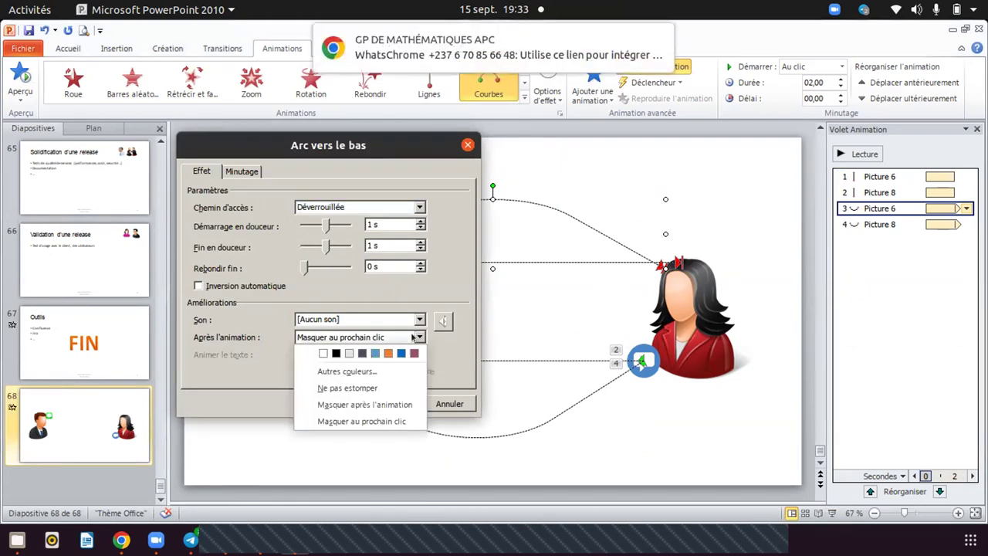
{"action": "left_click", "coordinate": [247, 172]}
{"action": "left_click", "coordinate": [247, 172]}
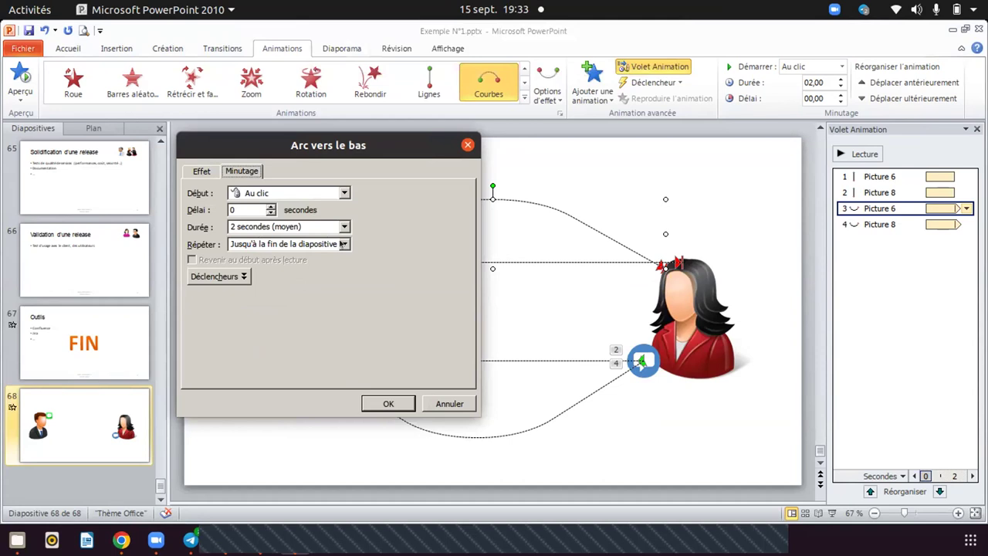
{"action": "left_click", "coordinate": [342, 243]}
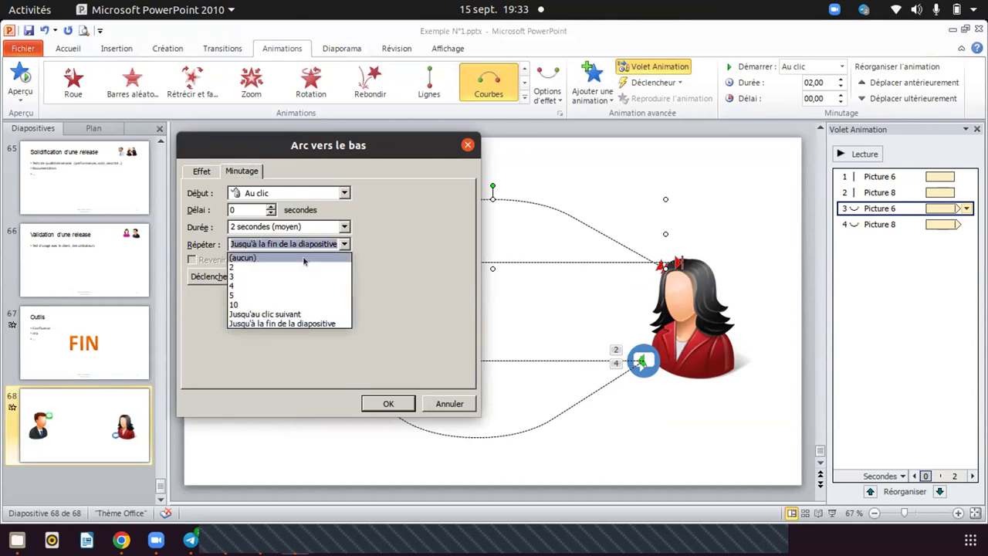
{"action": "left_click", "coordinate": [304, 258]}
{"action": "left_click", "coordinate": [389, 403]}
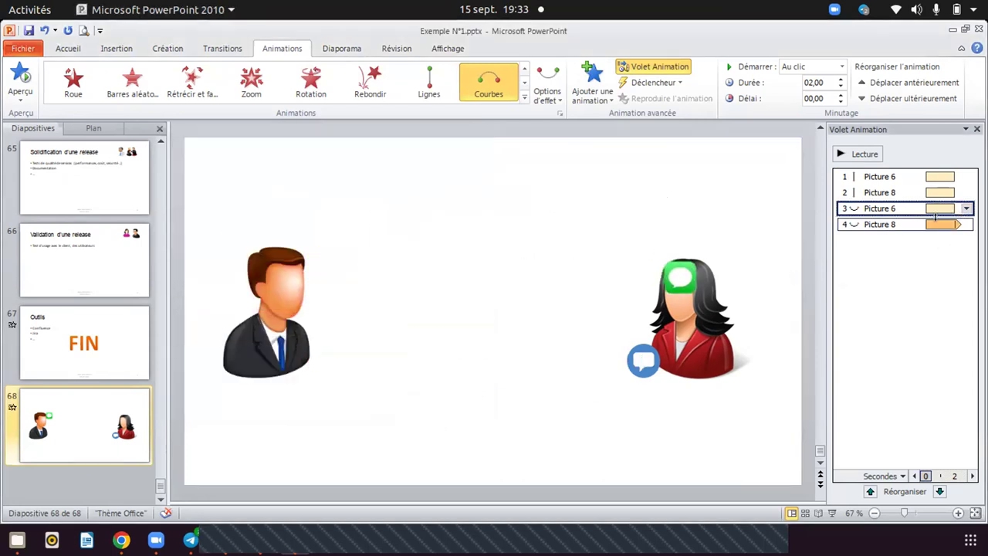
Set the blue bubble's arc animation (entry 4) to Répéter (aucun) as well.
{"action": "left_click", "coordinate": [936, 223]}
{"action": "left_click", "coordinate": [966, 224]}
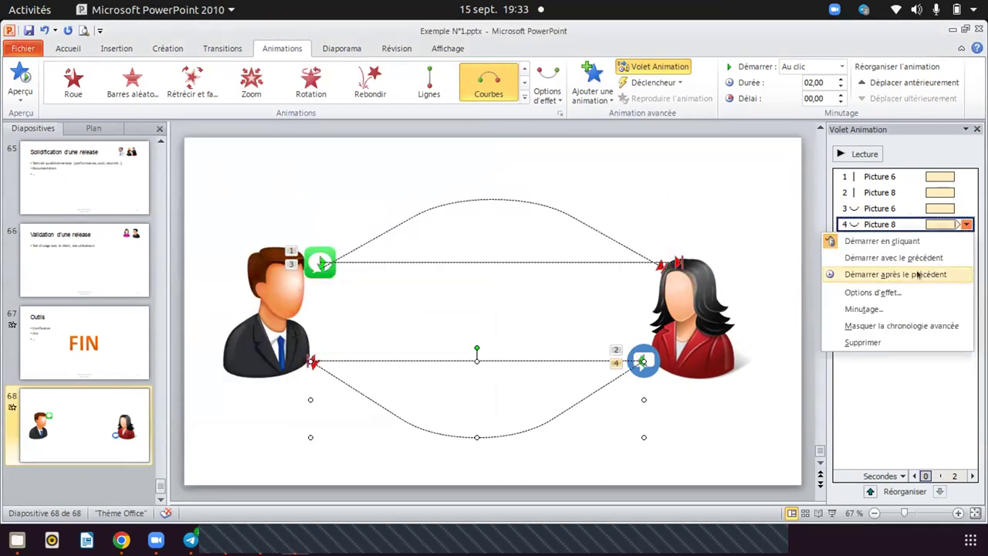
{"action": "left_click", "coordinate": [885, 294]}
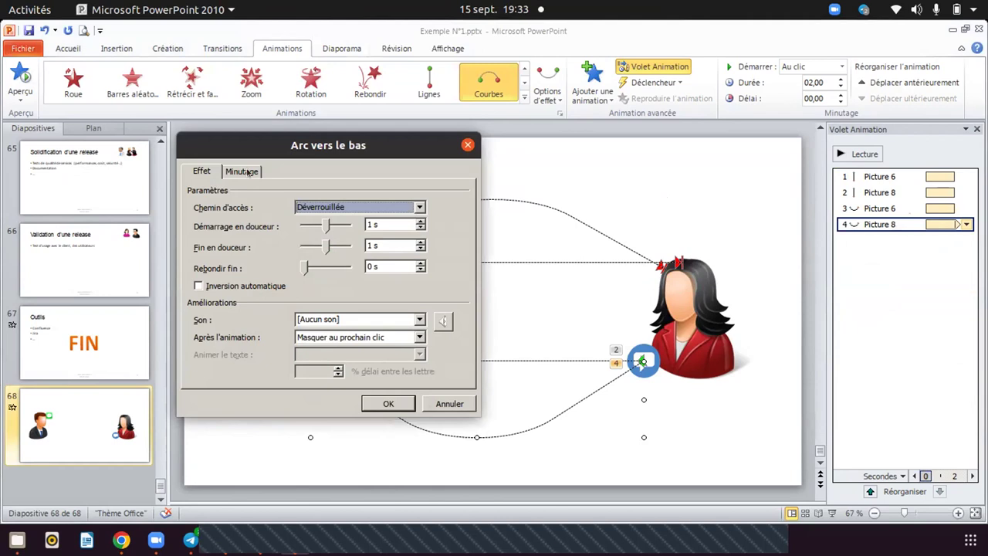
{"action": "left_click", "coordinate": [247, 171]}
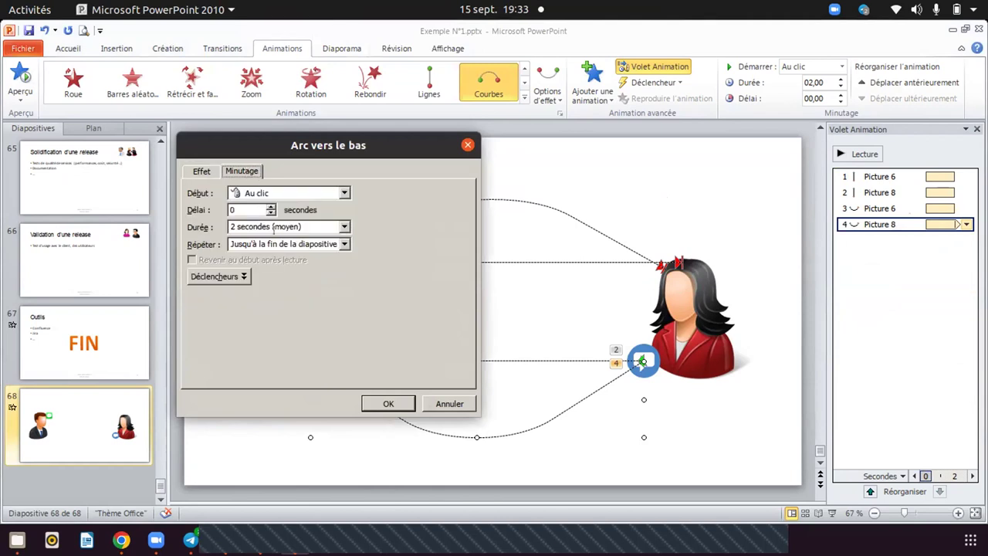
{"action": "left_click", "coordinate": [344, 244]}
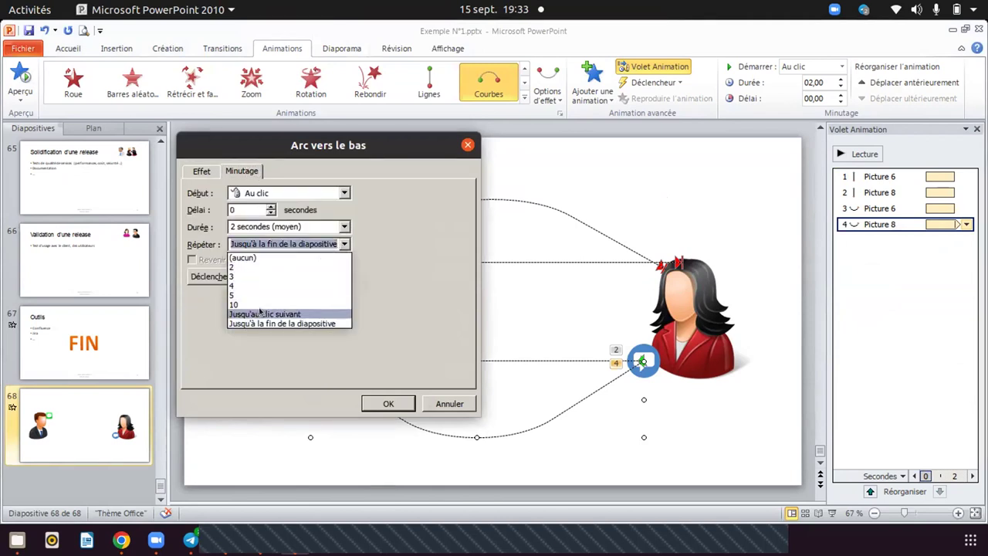
{"action": "left_click", "coordinate": [272, 257]}
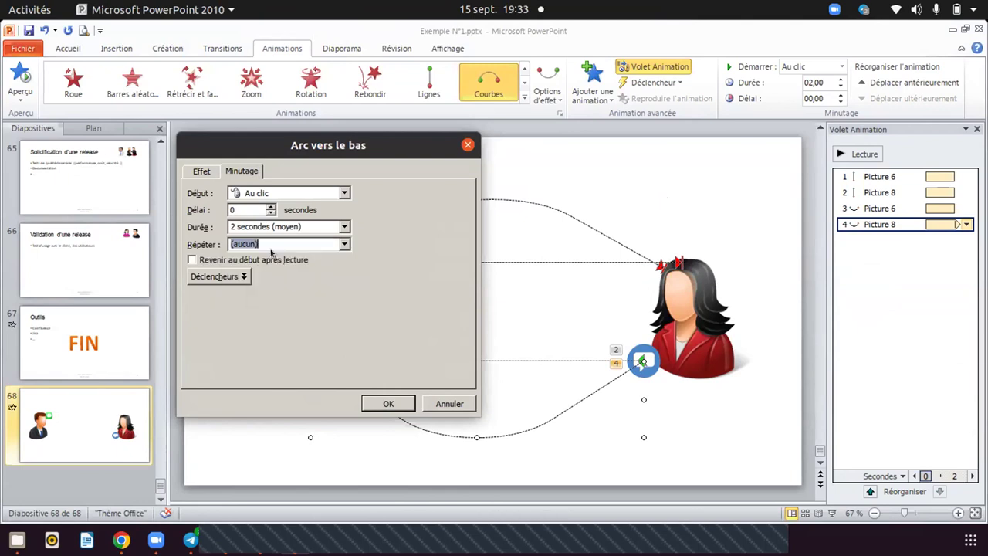
{"action": "left_click", "coordinate": [389, 404]}
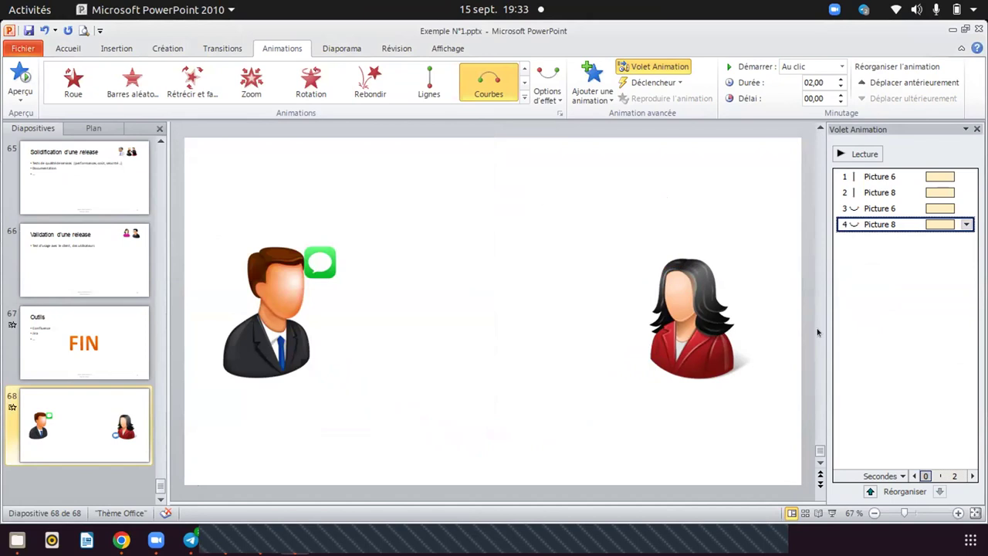
Try a bounce animation on the green chat bubble, then undo it.
{"action": "left_click", "coordinate": [698, 185]}
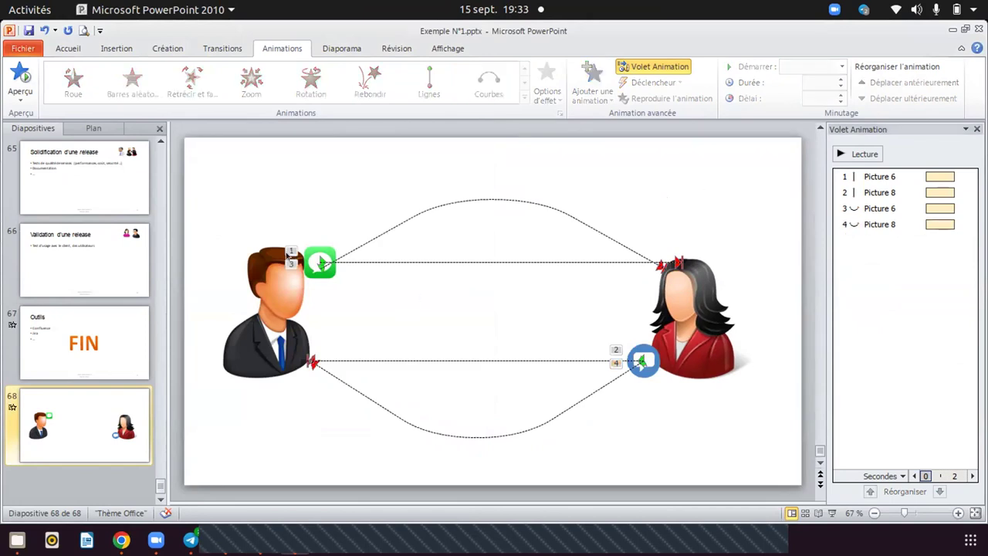
{"action": "left_click", "coordinate": [317, 248]}
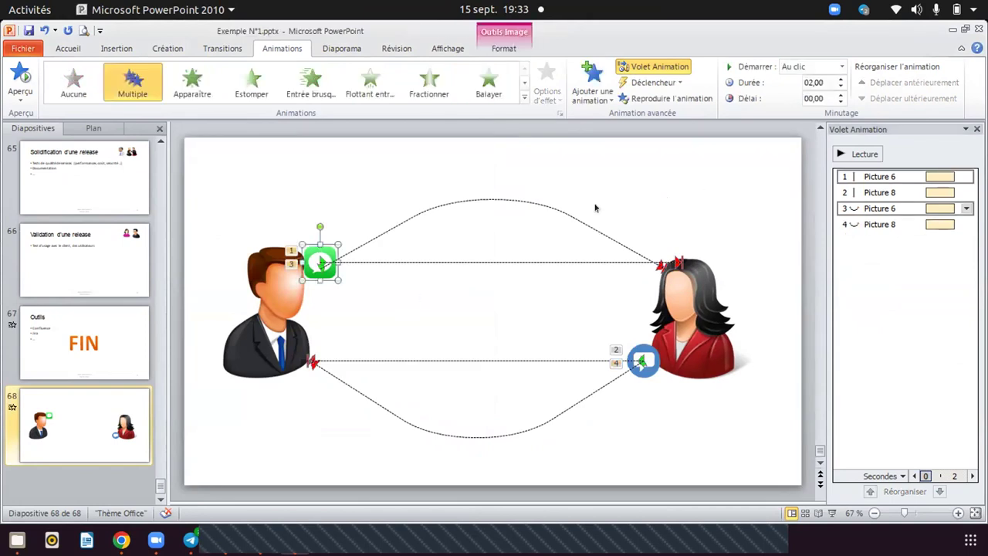
{"action": "left_click", "coordinate": [524, 98]}
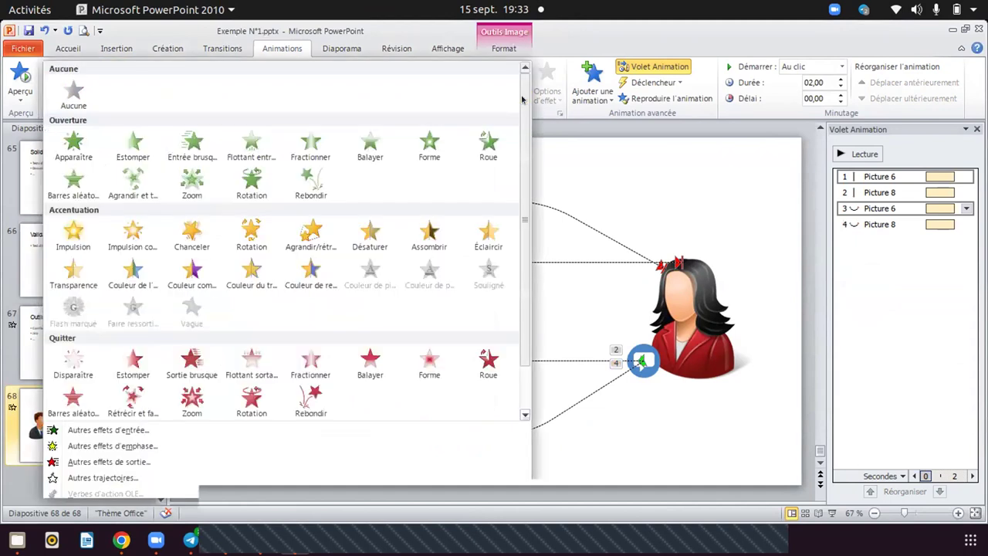
{"action": "left_click", "coordinate": [318, 179]}
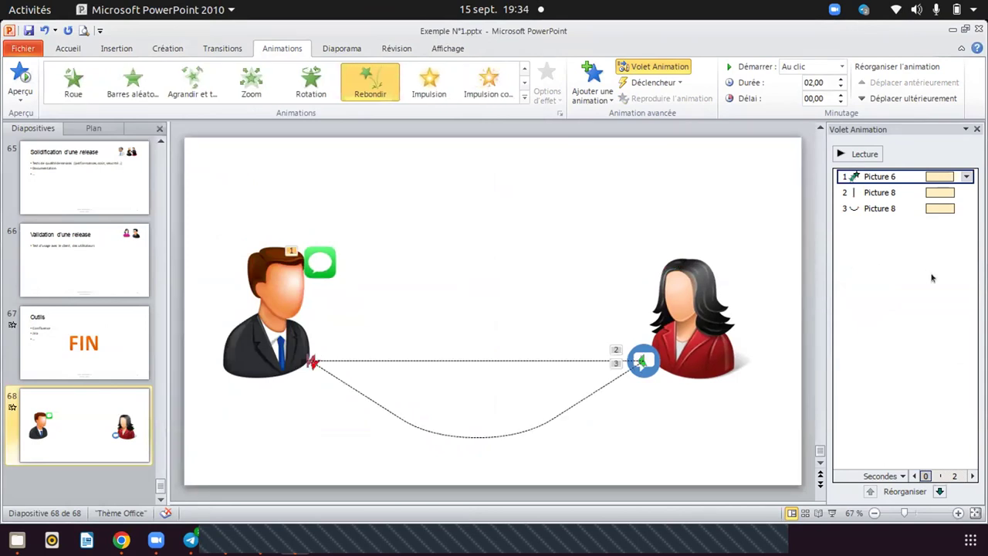
{"action": "key", "text": "ctrl+z"}
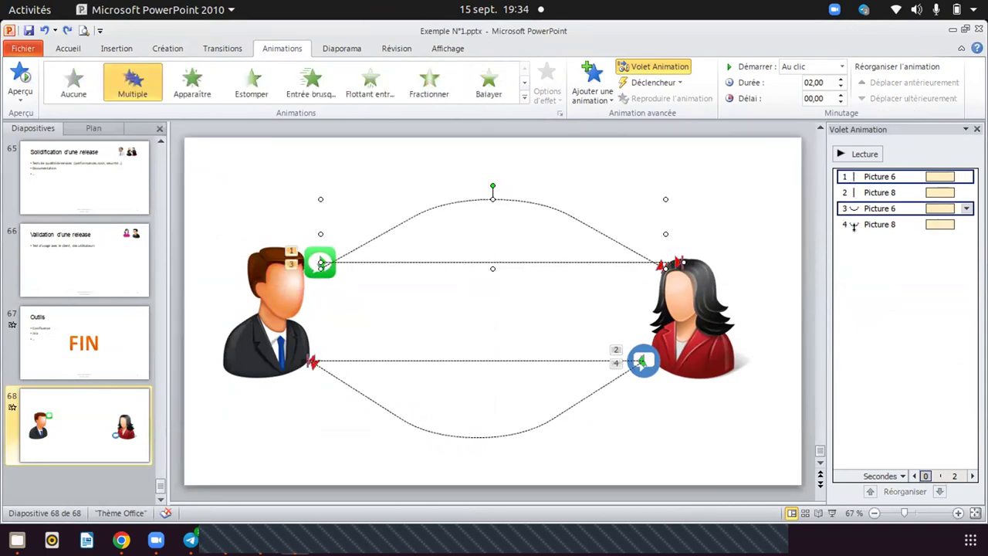
Add a Random Bars entrance to the green bubble and move it first in the order.
{"action": "left_click", "coordinate": [332, 253]}
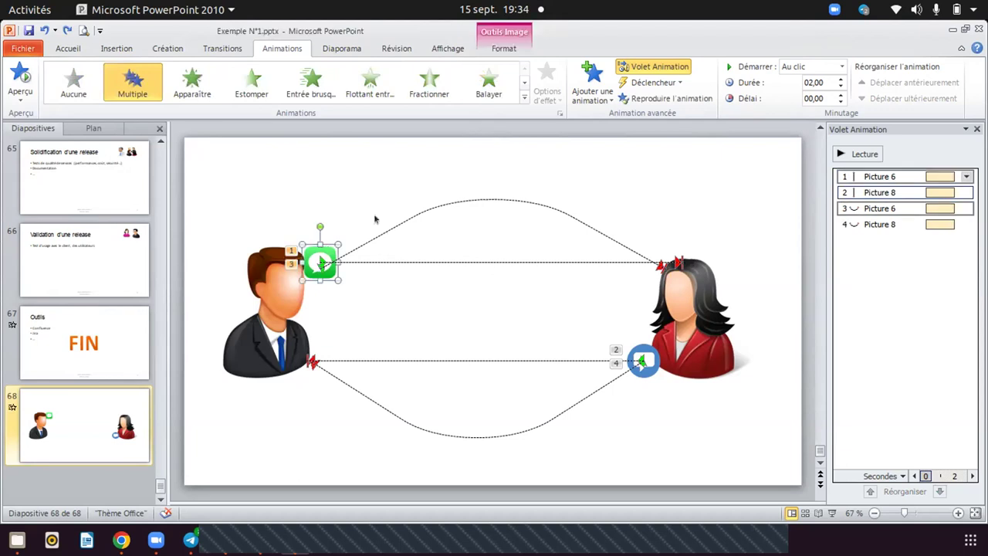
{"action": "left_click", "coordinate": [589, 73]}
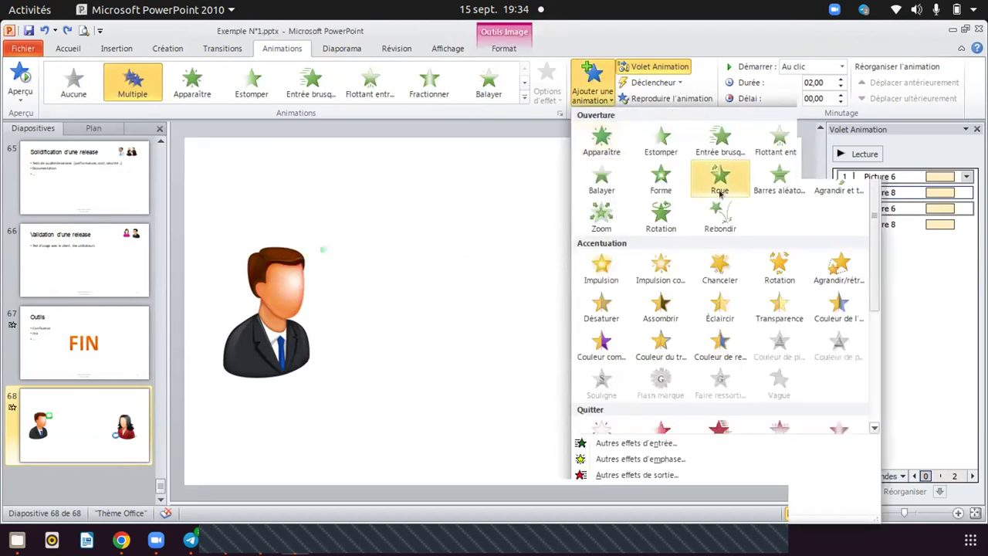
{"action": "left_click", "coordinate": [722, 203]}
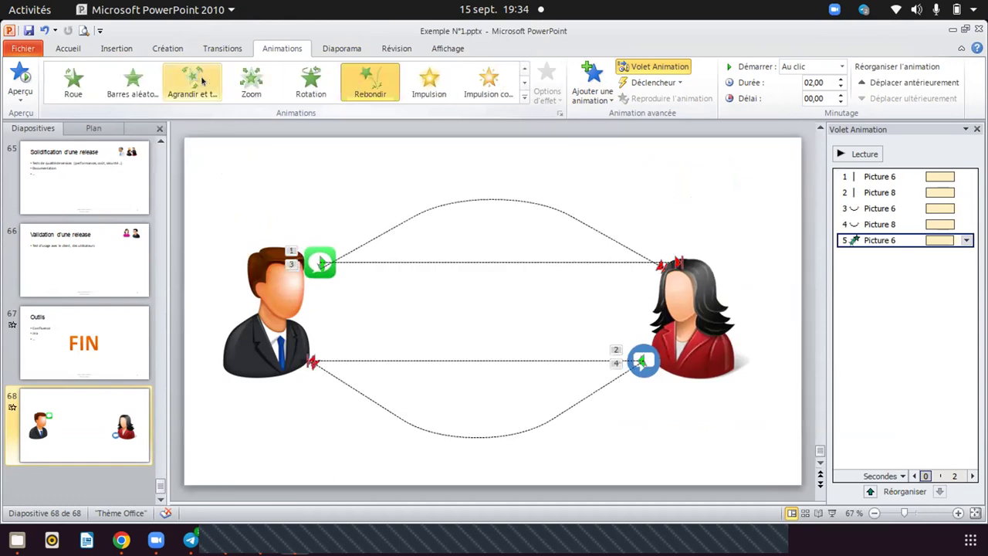
{"action": "left_click", "coordinate": [133, 81]}
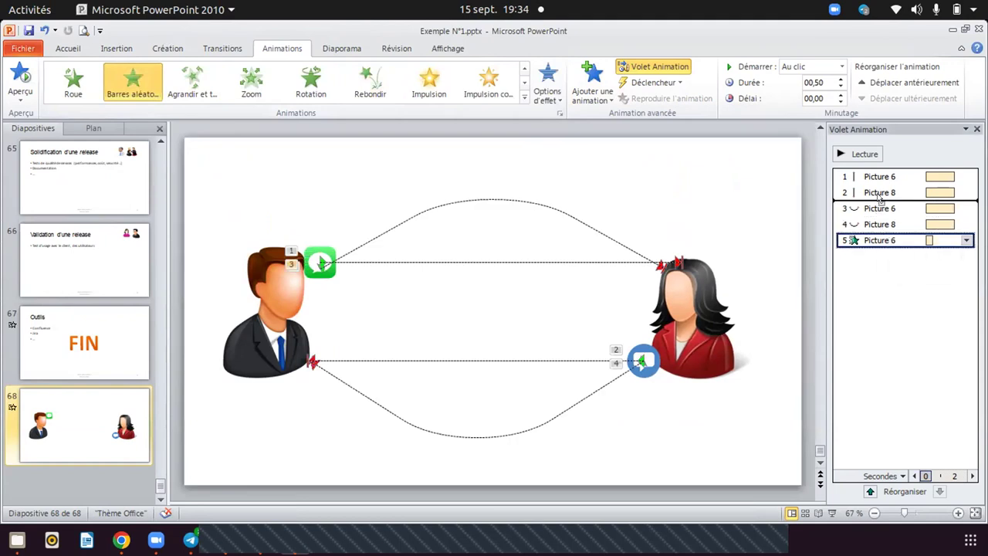
{"action": "left_click_drag", "start_coordinate": [880, 176], "coordinate": [878, 171]}
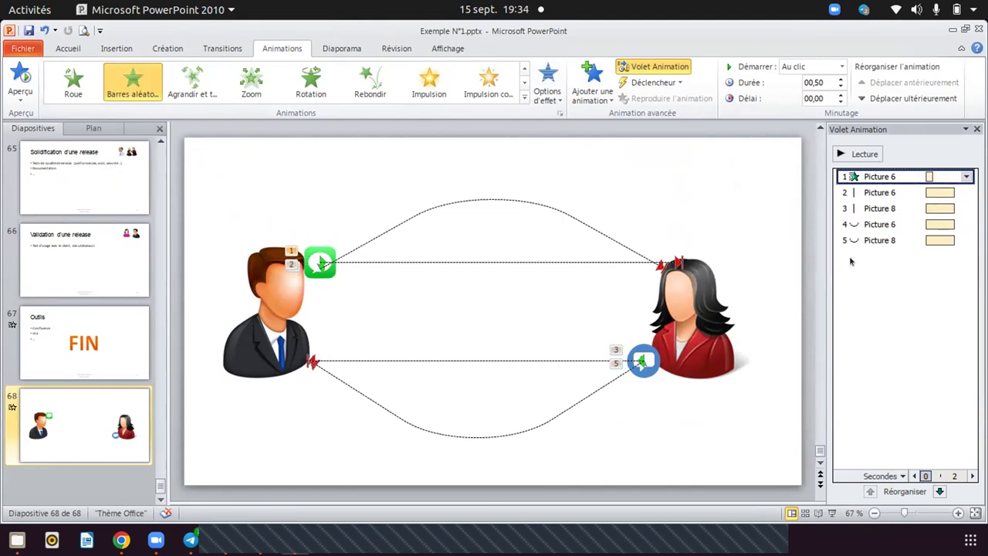
Add a Wipe entrance to the blue bubble, placed third after the green bubble's straight path.
{"action": "left_click", "coordinate": [653, 354]}
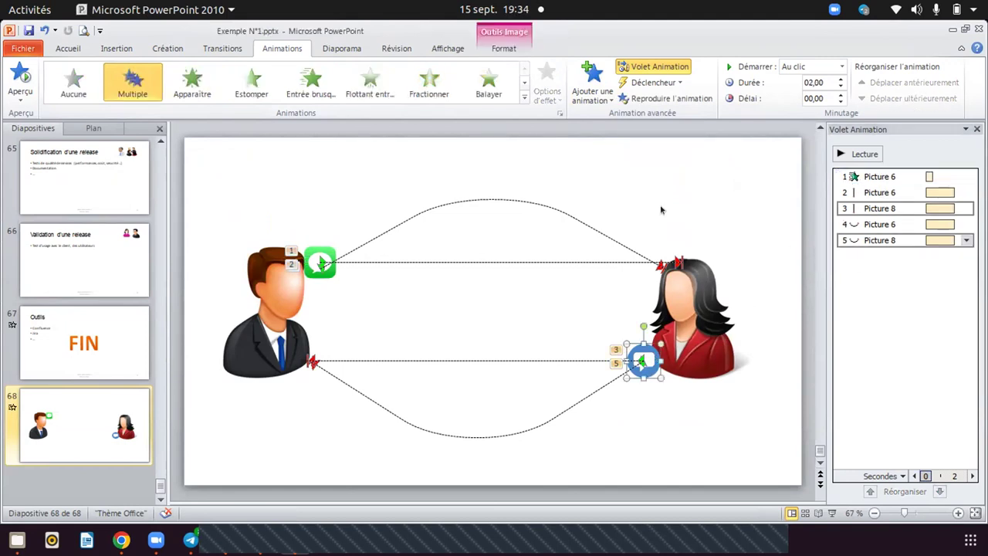
{"action": "left_click", "coordinate": [588, 73]}
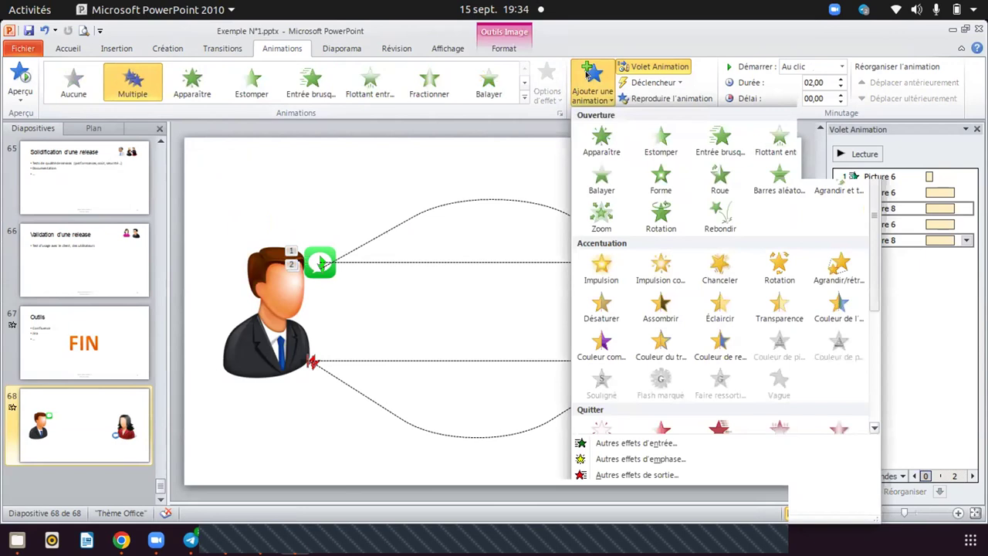
{"action": "left_click", "coordinate": [596, 180]}
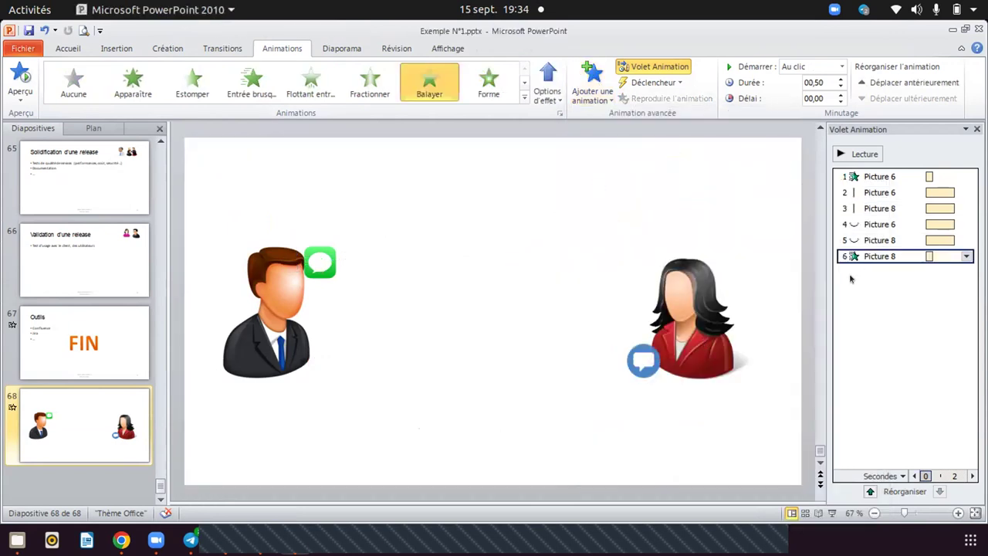
{"action": "left_click_drag", "start_coordinate": [856, 251], "coordinate": [873, 185]}
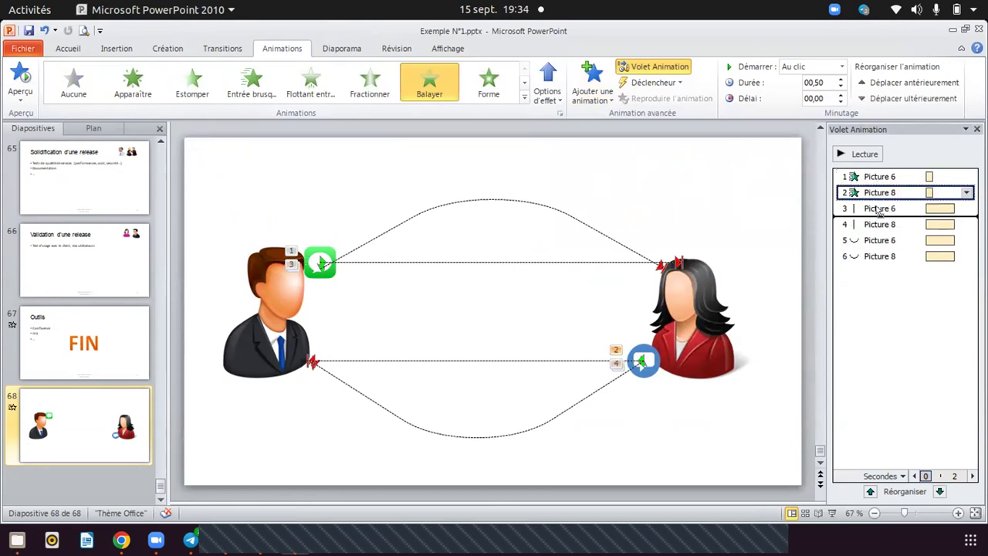
{"action": "left_click_drag", "start_coordinate": [876, 185], "coordinate": [876, 203]}
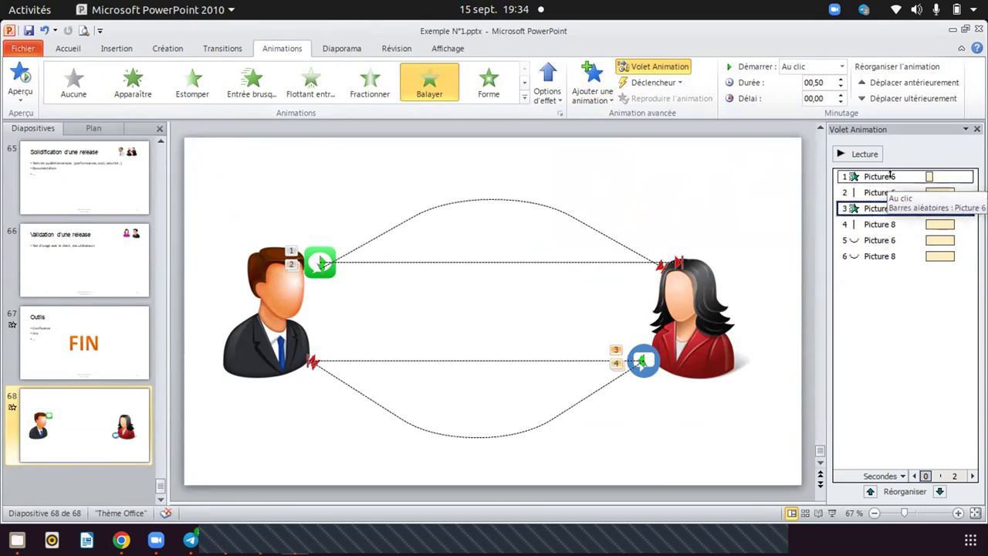
{"action": "left_click", "coordinate": [891, 176]}
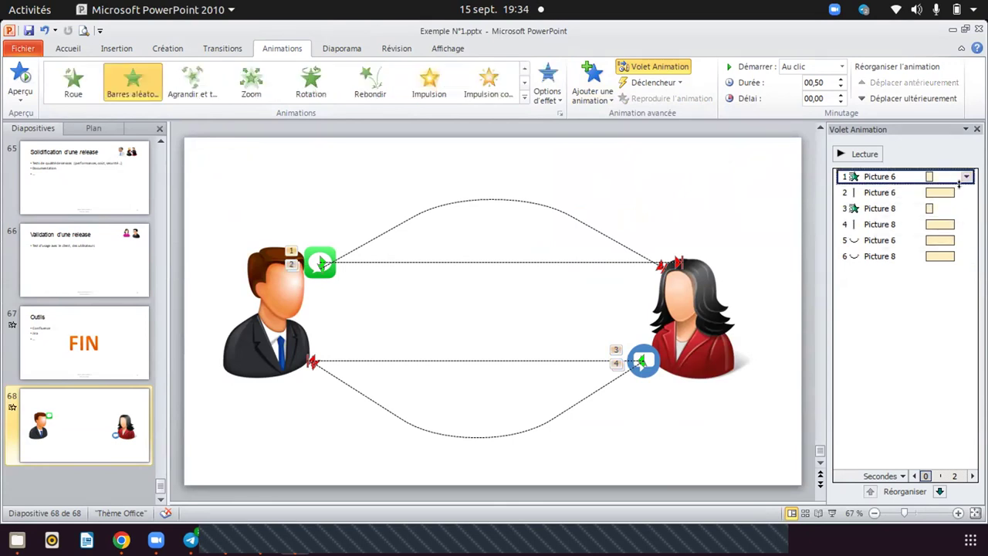
Set Picture 6's straight path and Picture 8's entrance to start After Previous.
{"action": "left_click", "coordinate": [889, 191]}
{"action": "left_click", "coordinate": [965, 192]}
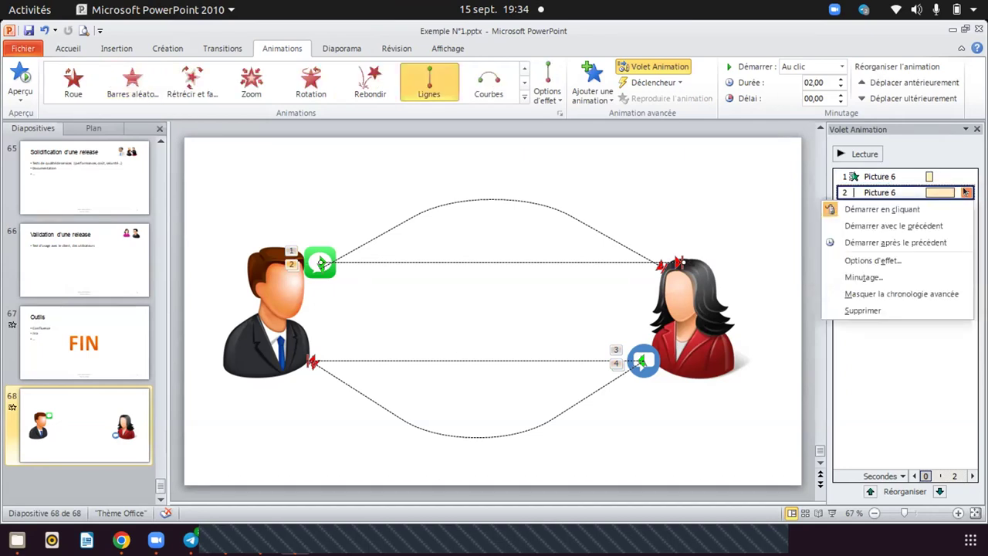
{"action": "left_click", "coordinate": [896, 242]}
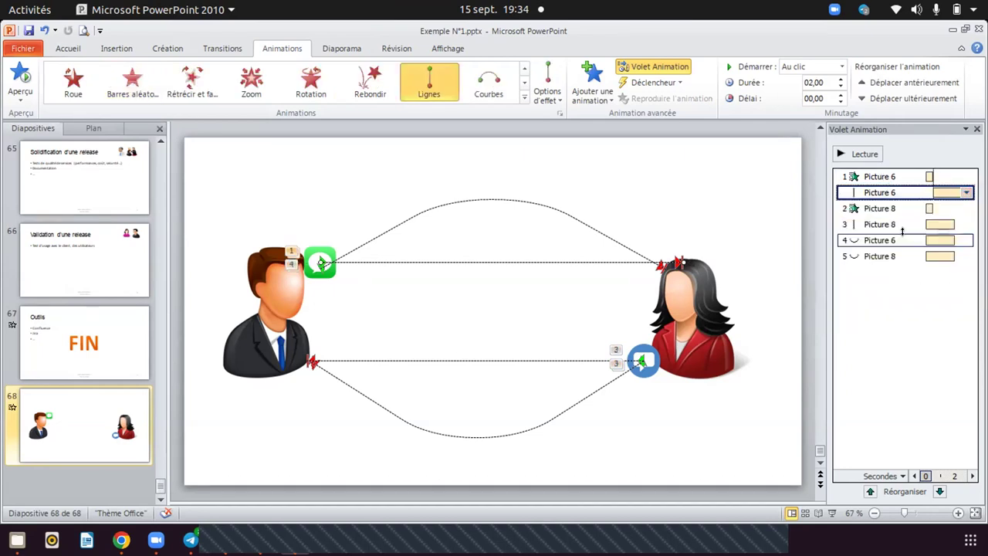
{"action": "left_click", "coordinate": [887, 174]}
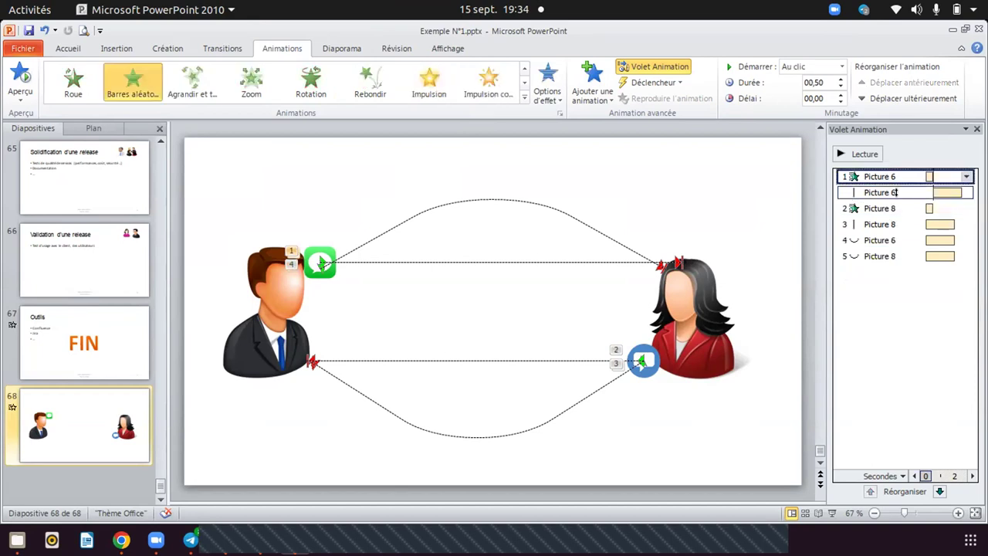
{"action": "left_click", "coordinate": [897, 192]}
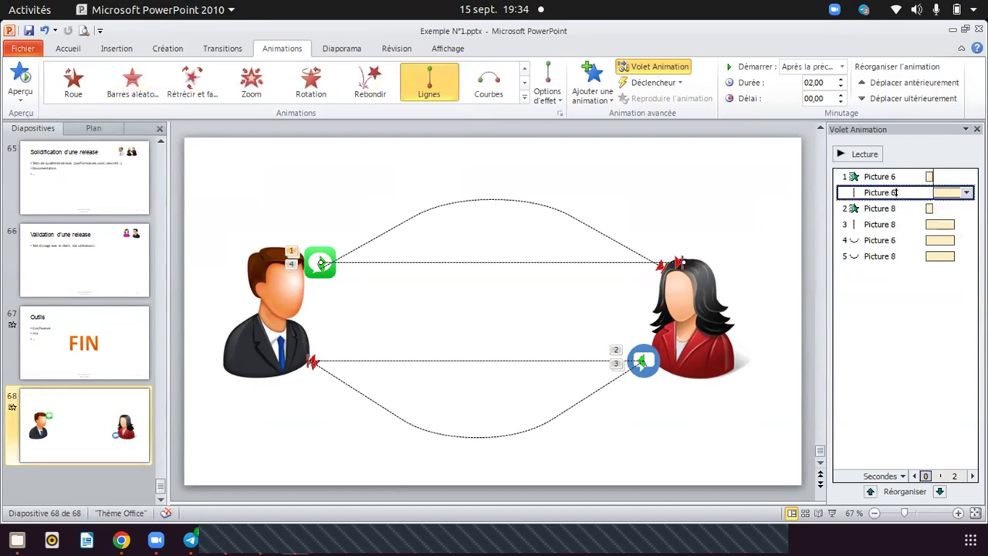
{"action": "left_click", "coordinate": [900, 209]}
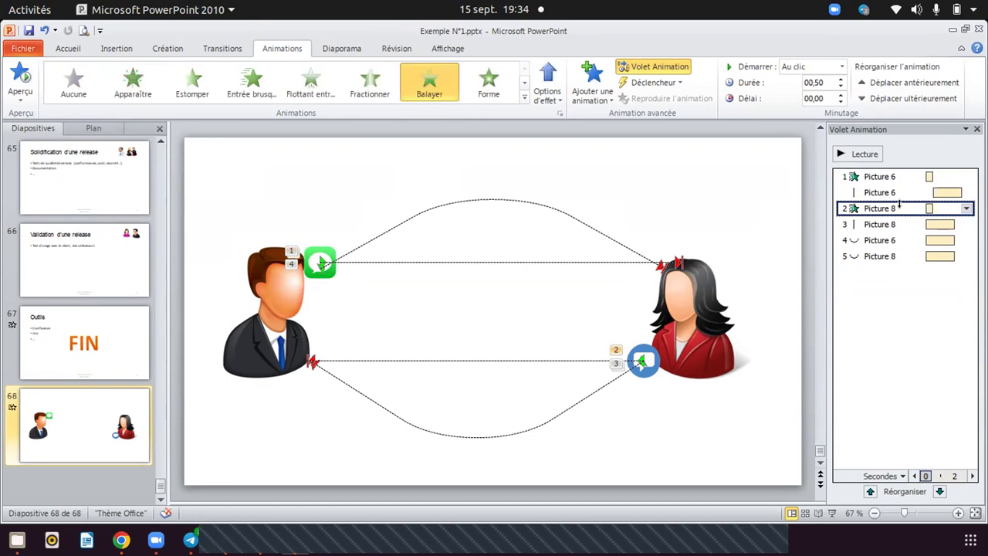
{"action": "left_click", "coordinate": [966, 208]}
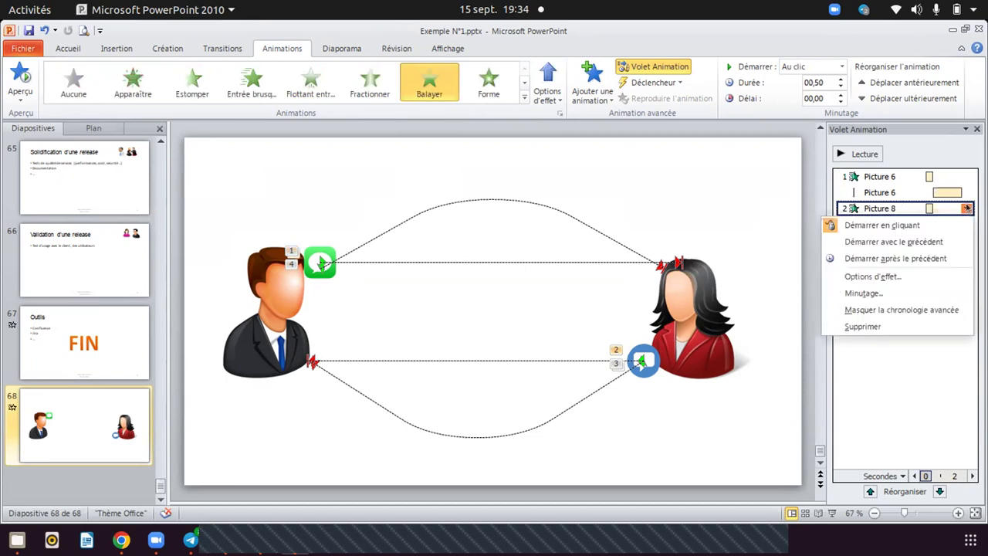
{"action": "left_click", "coordinate": [913, 260]}
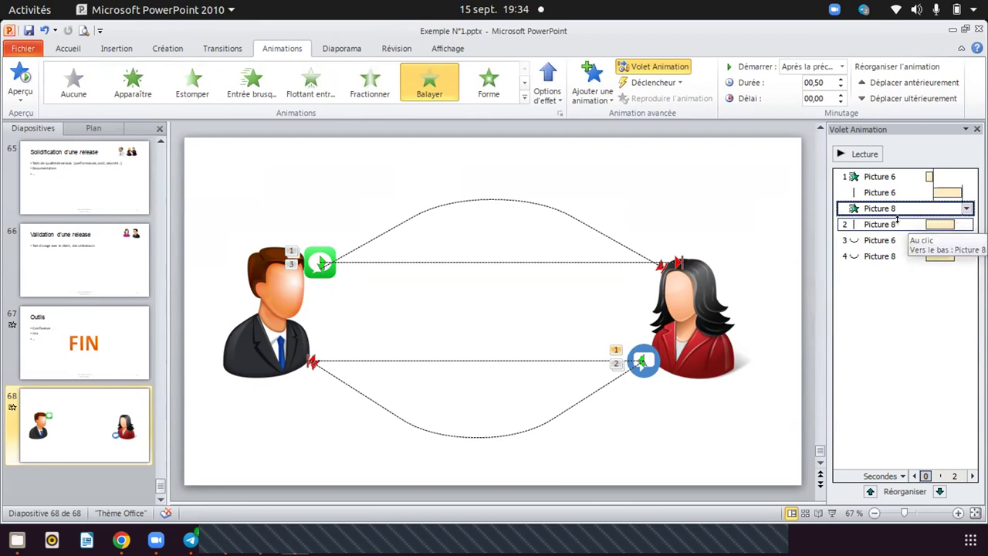
Set Picture 8's straight path and both curved paths to start After Previous.
{"action": "left_click", "coordinate": [900, 223]}
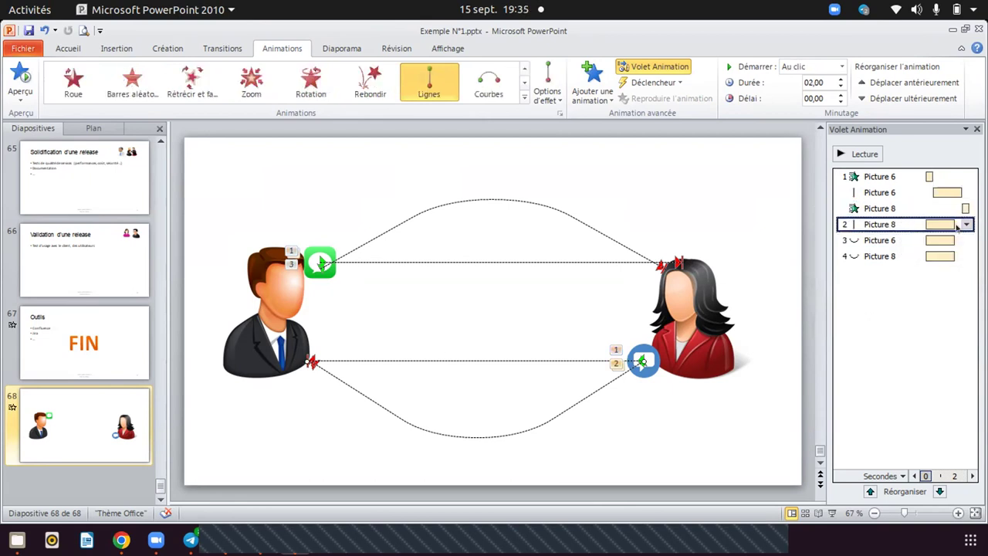
{"action": "left_click", "coordinate": [967, 225]}
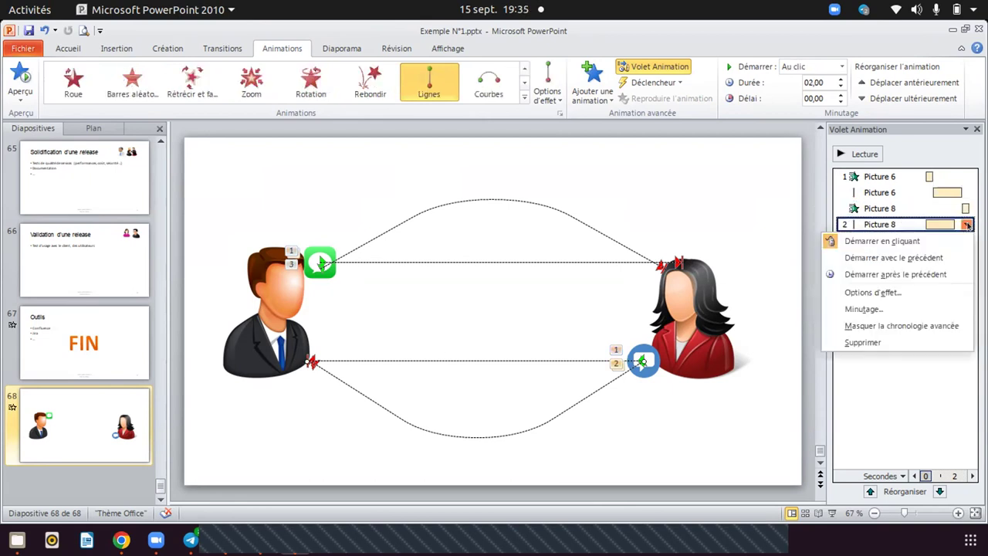
{"action": "left_click", "coordinate": [924, 273]}
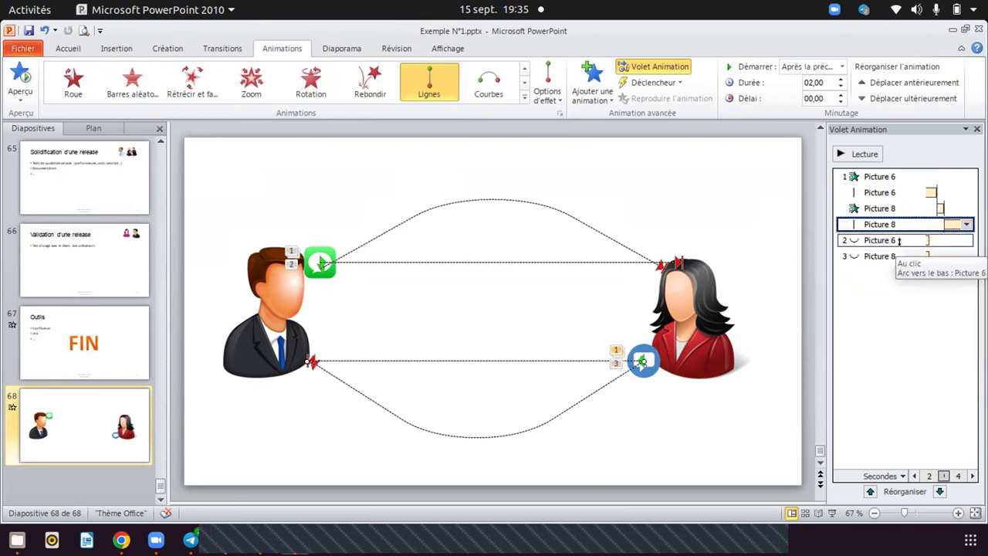
{"action": "left_click", "coordinate": [898, 240]}
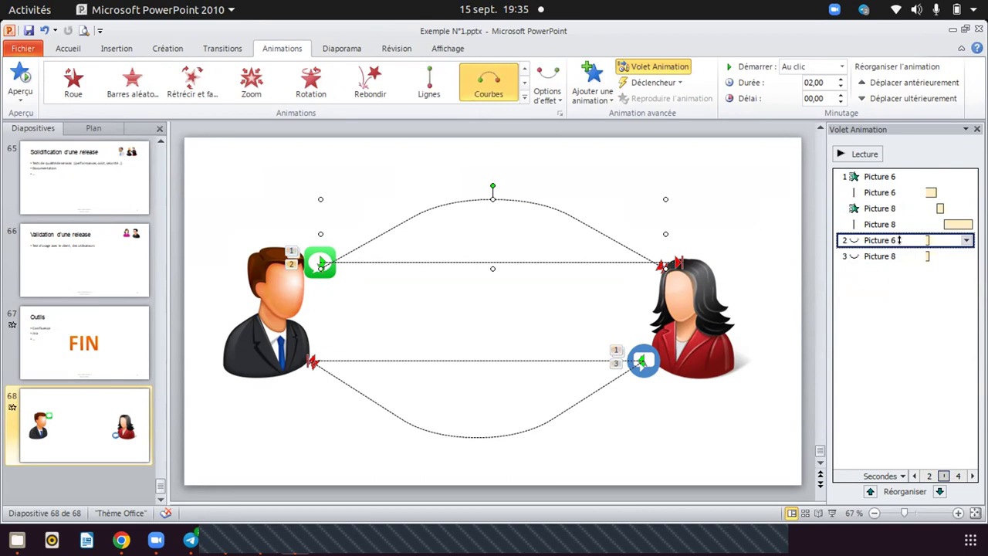
{"action": "left_click", "coordinate": [965, 241]}
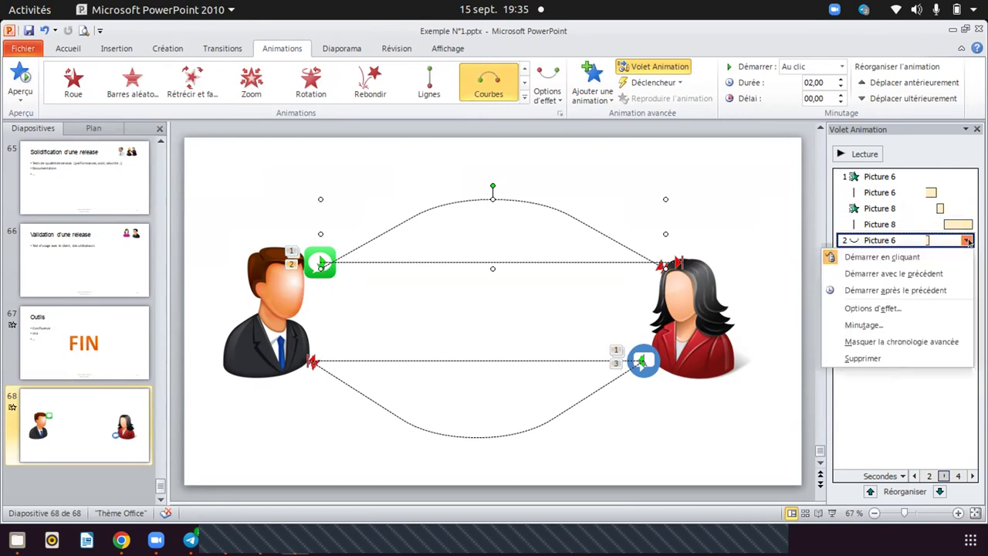
{"action": "left_click", "coordinate": [895, 289]}
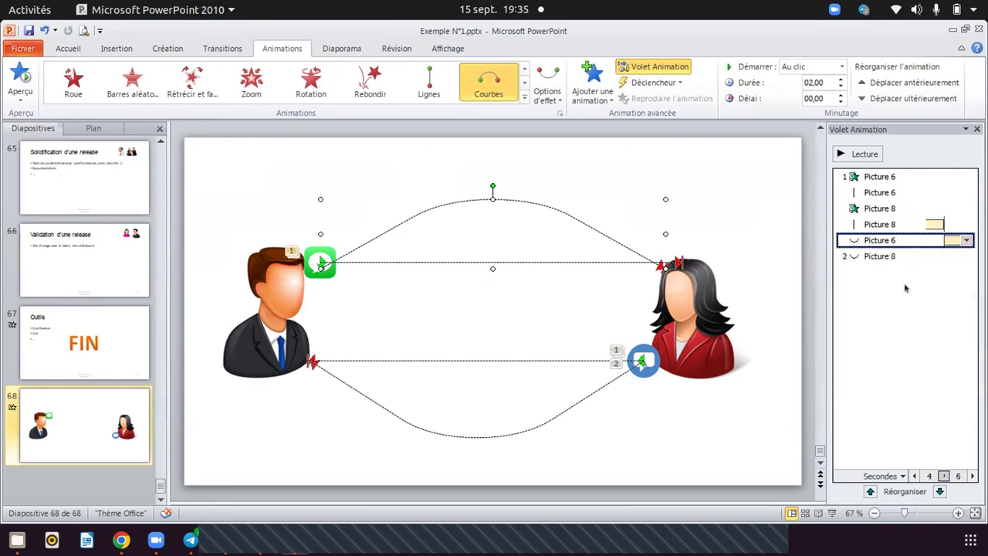
{"action": "left_click", "coordinate": [965, 258]}
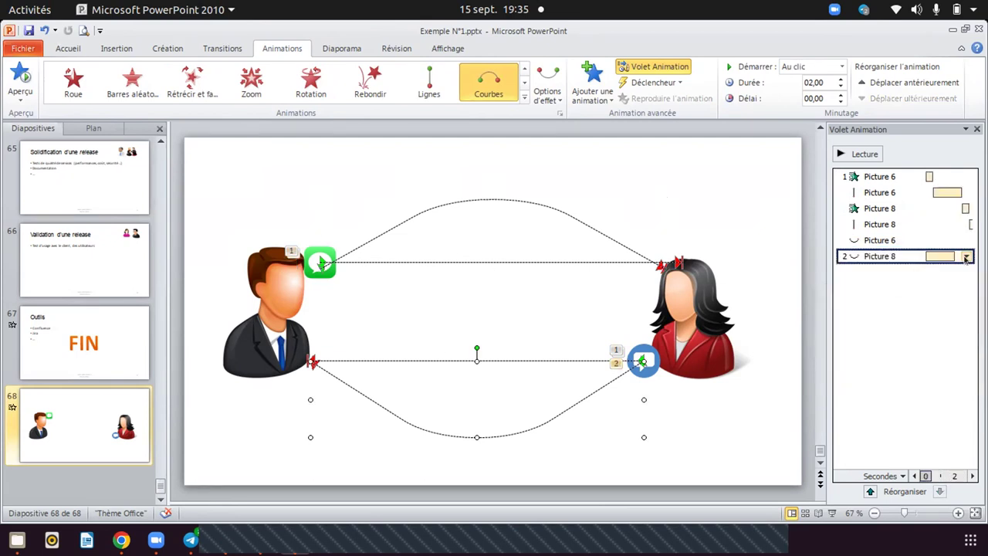
{"action": "left_click", "coordinate": [966, 255]}
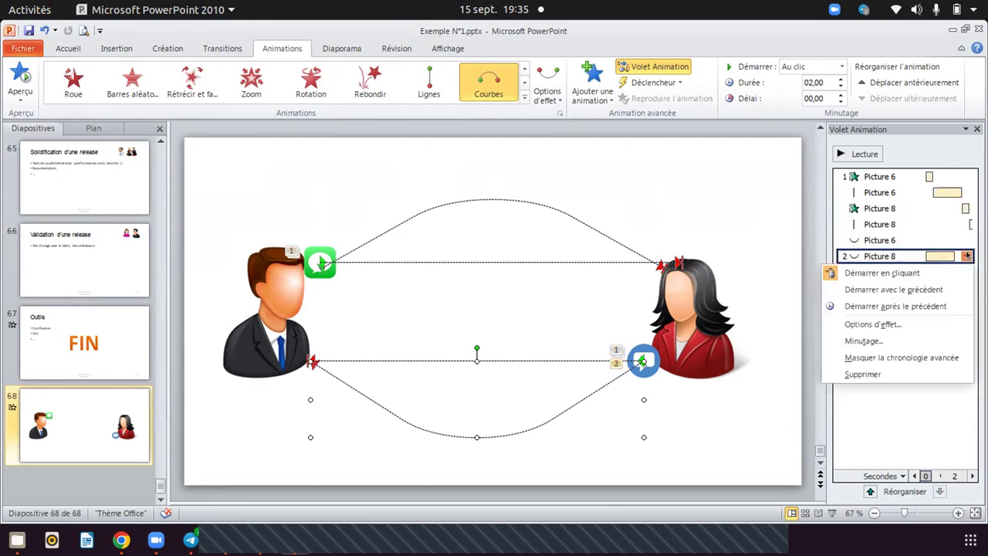
{"action": "left_click", "coordinate": [907, 307]}
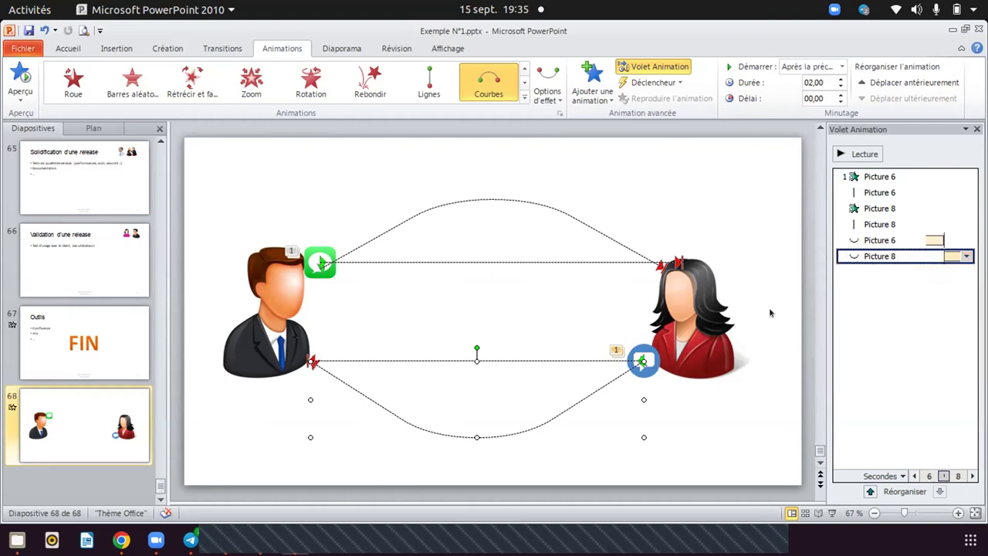
{"action": "left_click", "coordinate": [918, 313]}
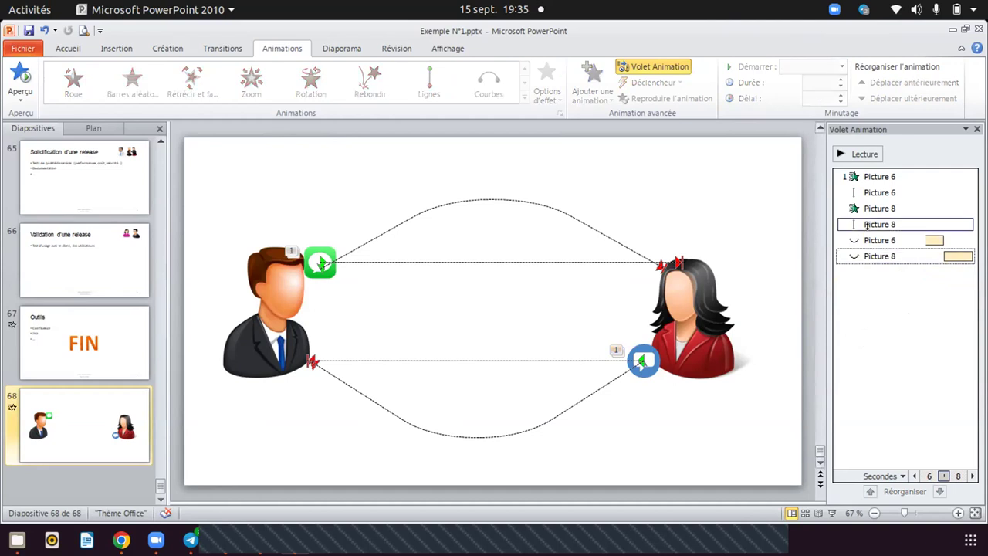
{"action": "scroll", "coordinate": [897, 181], "scroll_direction": "up", "scroll_amount": 4}
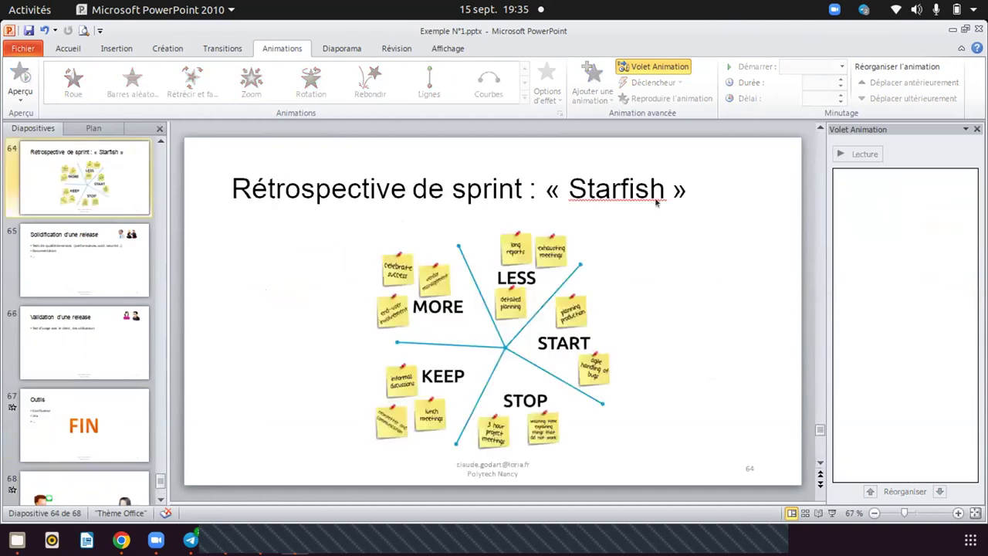
{"action": "scroll", "coordinate": [116, 273], "scroll_direction": "up", "scroll_amount": 1}
{"action": "scroll", "coordinate": [106, 349], "scroll_direction": "up", "scroll_amount": 1}
{"action": "scroll", "coordinate": [106, 349], "scroll_direction": "down", "scroll_amount": 2}
{"action": "scroll", "coordinate": [105, 349], "scroll_direction": "up", "scroll_amount": 1}
{"action": "scroll", "coordinate": [100, 386], "scroll_direction": "down", "scroll_amount": 1}
{"action": "left_click", "coordinate": [97, 401]}
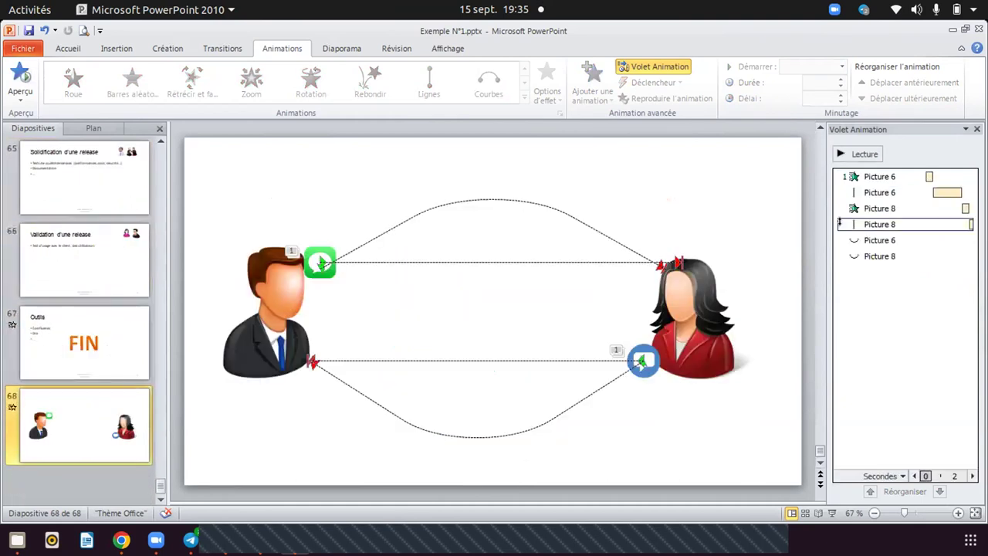
{"action": "scroll", "coordinate": [897, 168], "scroll_direction": "up", "scroll_amount": 5}
{"action": "left_click", "coordinate": [888, 175]}
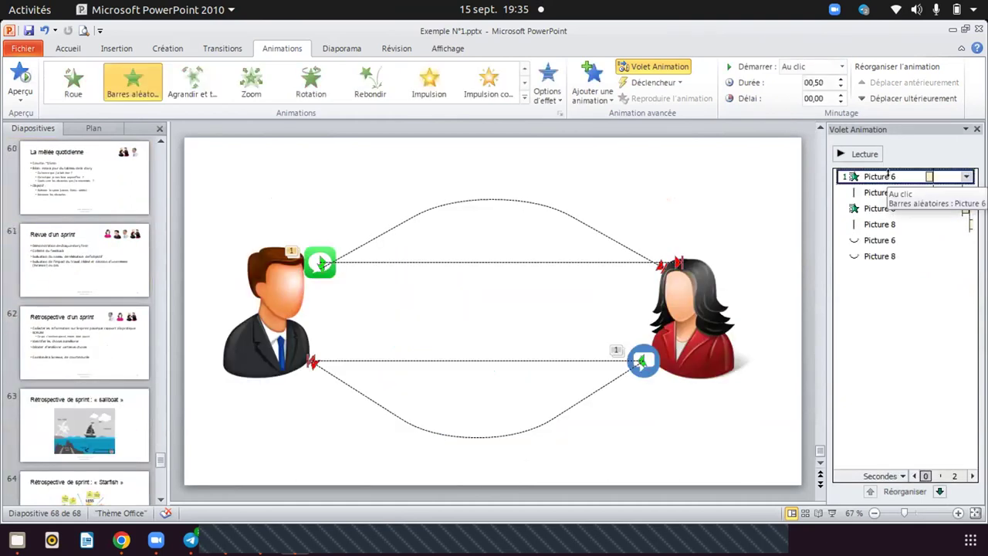
{"action": "left_click", "coordinate": [887, 192]}
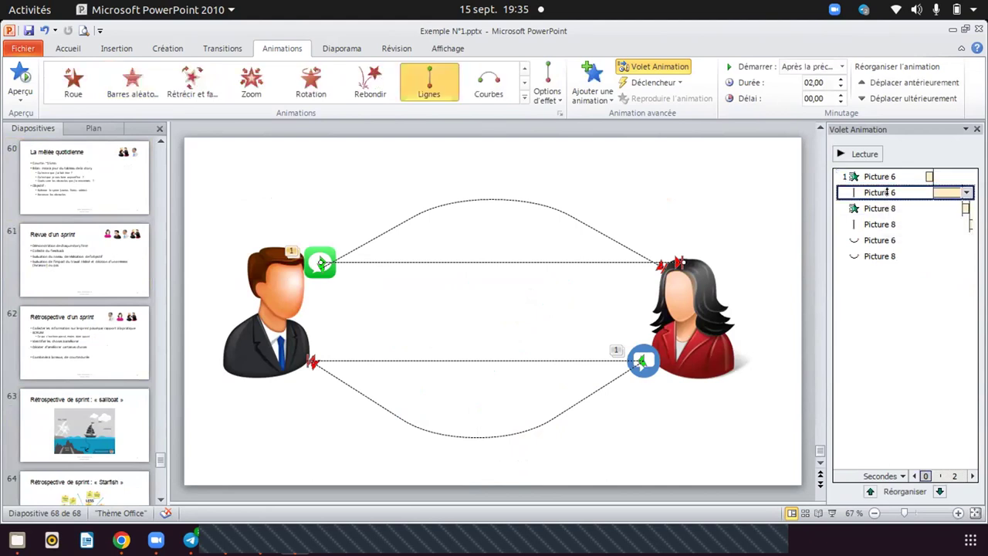
{"action": "left_click", "coordinate": [886, 206]}
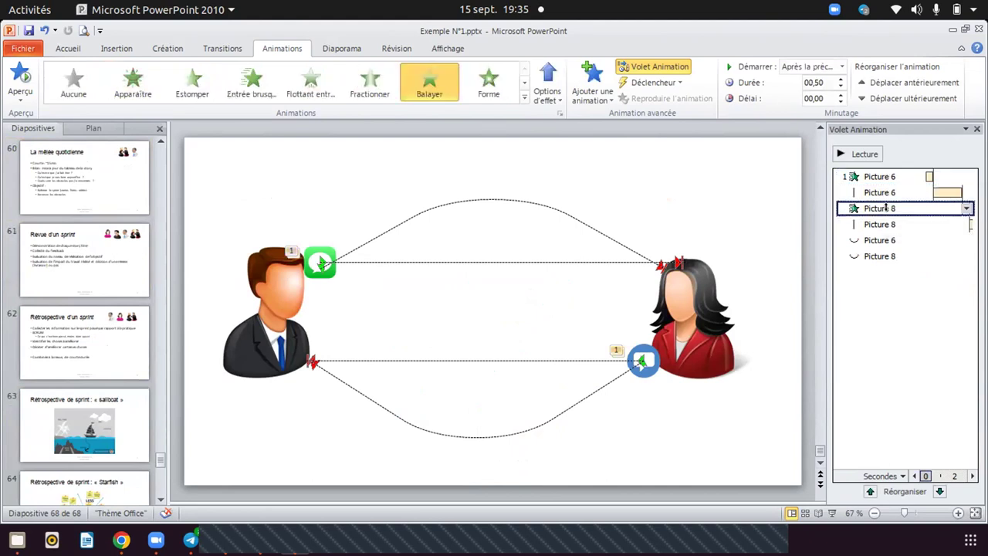
{"action": "left_click", "coordinate": [885, 223]}
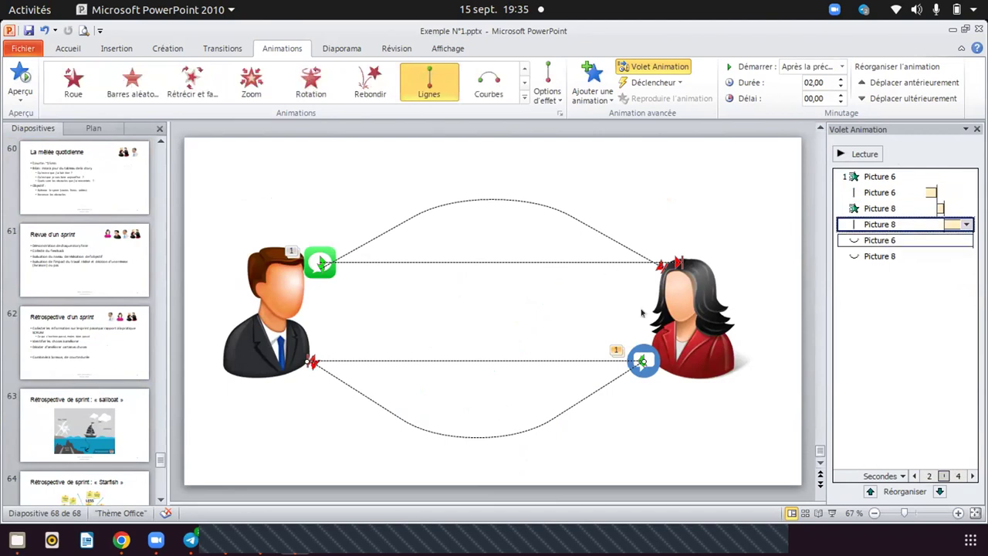
{"action": "left_click", "coordinate": [874, 236]}
{"action": "left_click", "coordinate": [867, 255]}
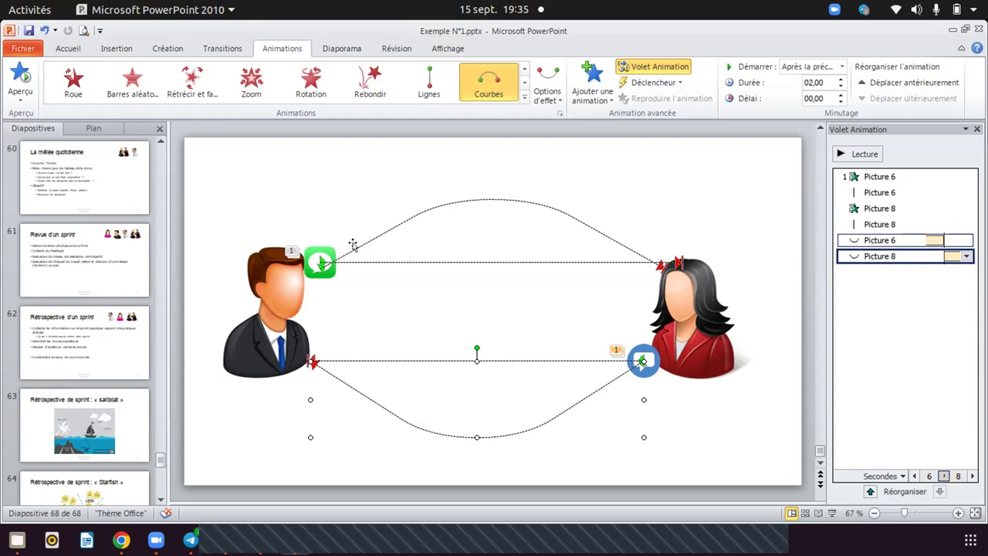
{"action": "left_click", "coordinate": [967, 241]}
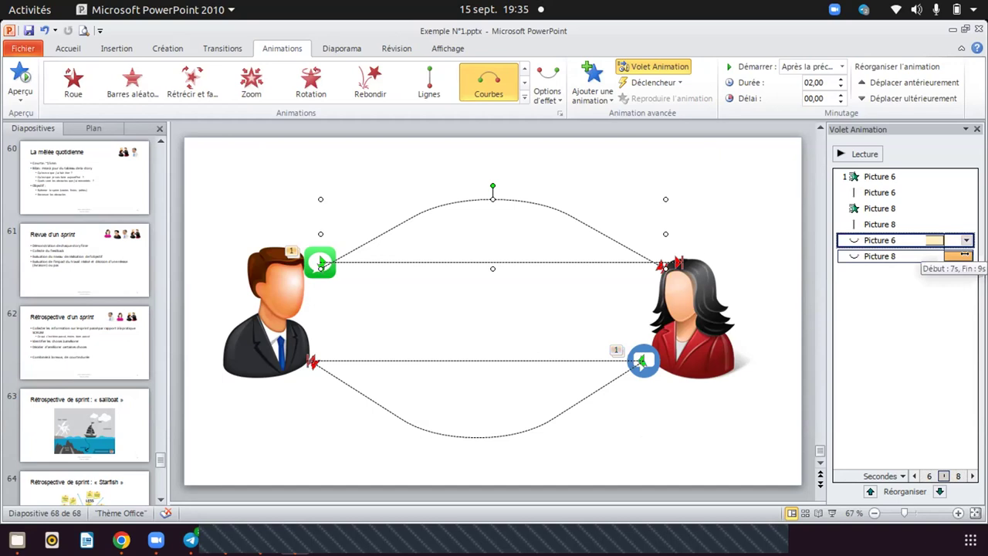
{"action": "left_click", "coordinate": [885, 278]}
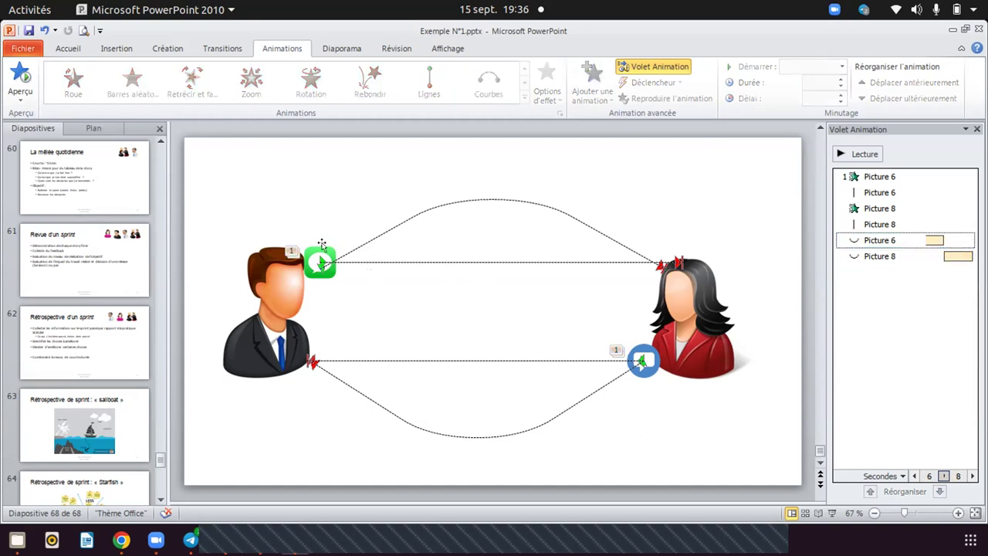
{"action": "left_click", "coordinate": [321, 248]}
Add a Courbes arc motion path to both speech bubbles.
{"action": "left_click", "coordinate": [591, 75]}
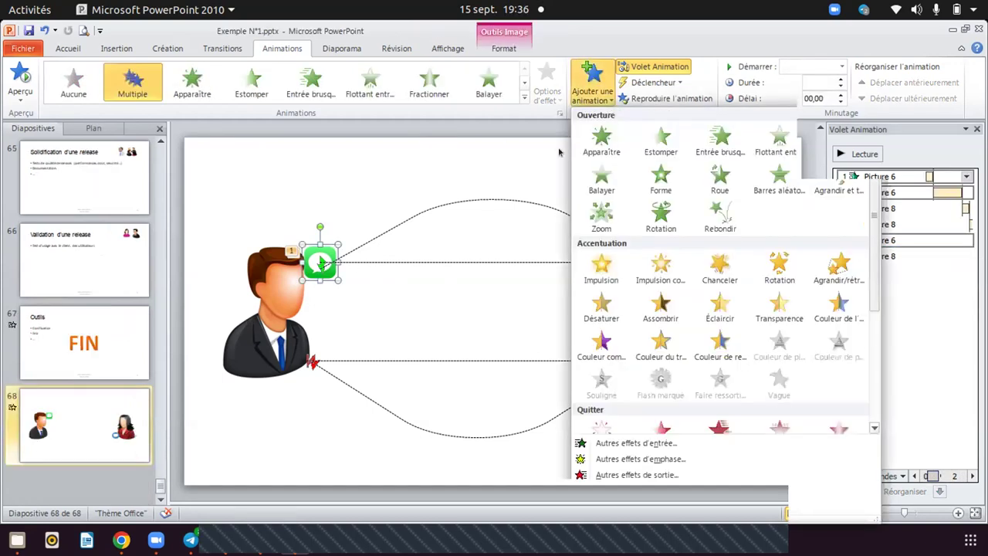
{"action": "scroll", "coordinate": [721, 347], "scroll_direction": "down", "scroll_amount": 3}
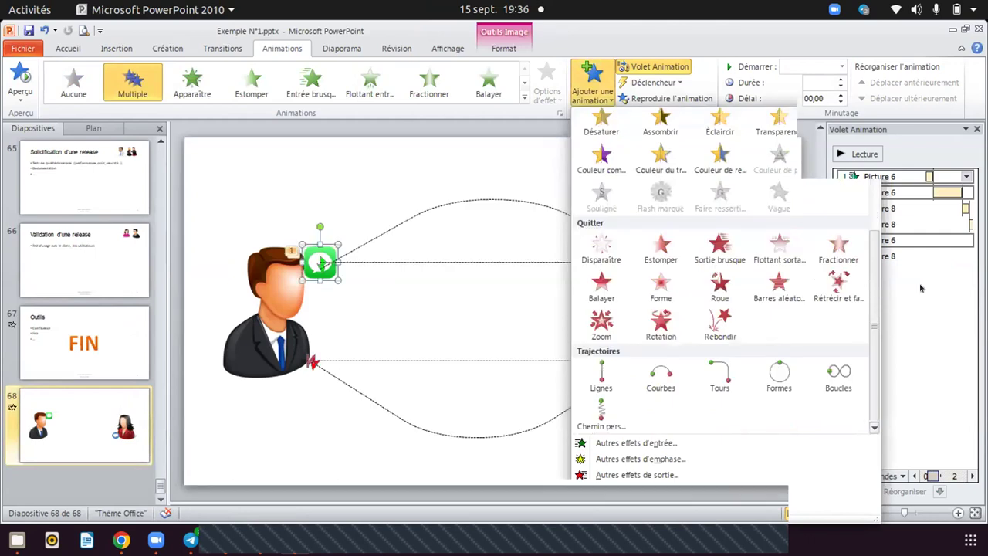
{"action": "left_click", "coordinate": [892, 240]}
{"action": "left_click", "coordinate": [892, 254], "text": "shift"}
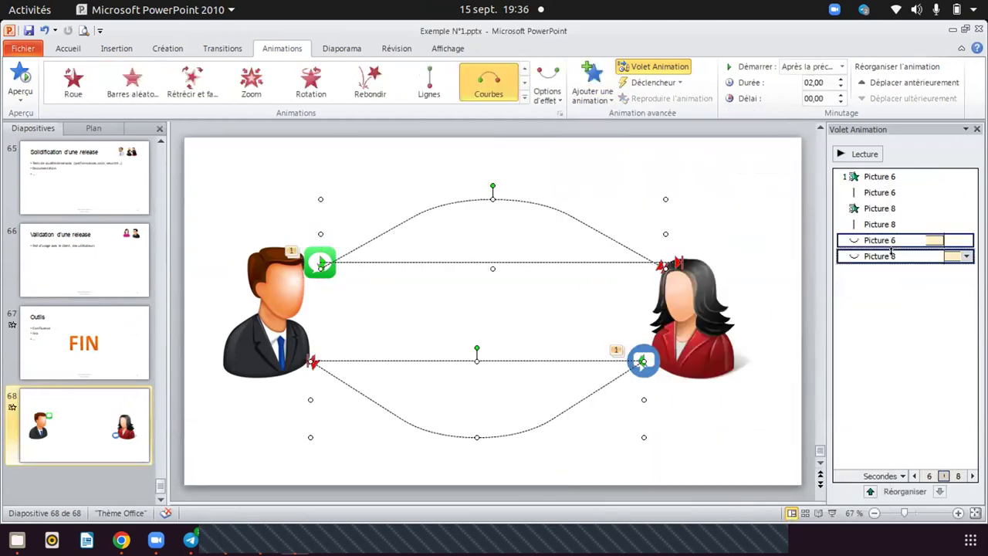
Select the Picture 8 and Picture 6 arc entries in the animation list, ending on Picture 6.
{"action": "right_click", "coordinate": [908, 255]}
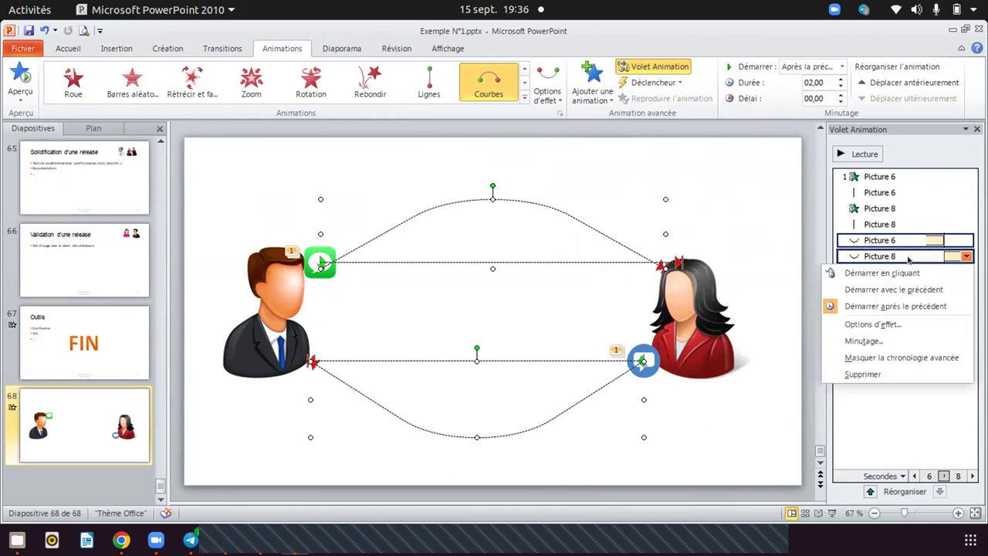
{"action": "left_click", "coordinate": [900, 432]}
{"action": "left_click", "coordinate": [890, 255]}
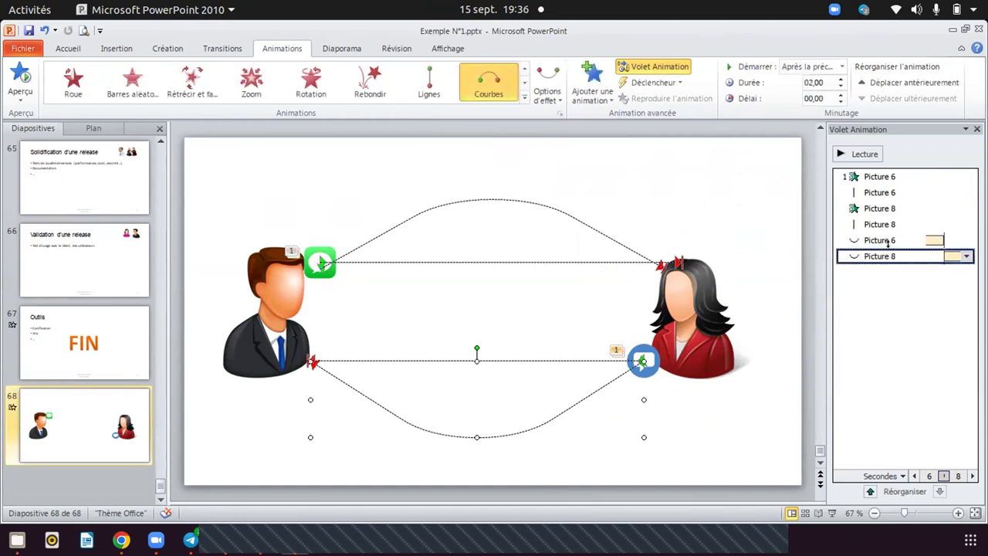
{"action": "left_click", "coordinate": [911, 240]}
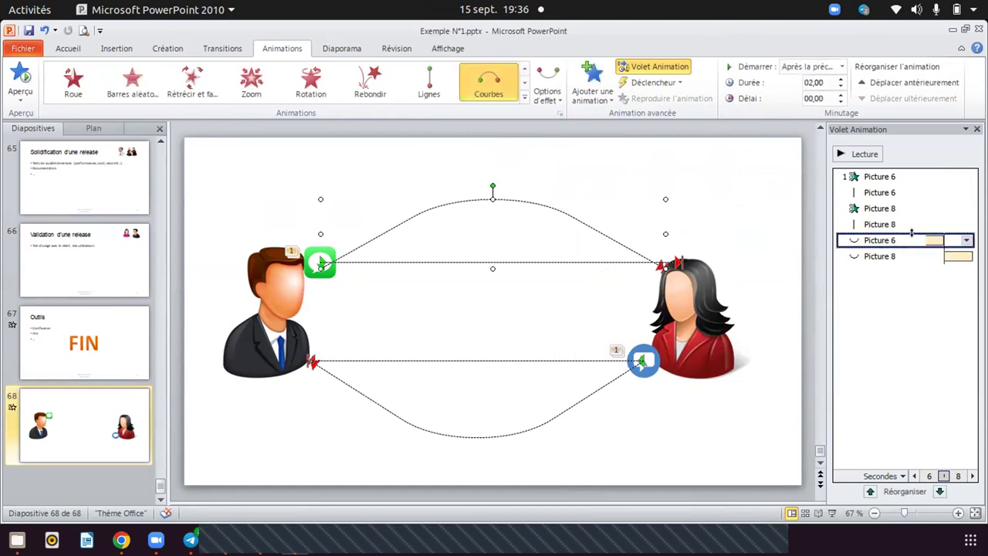
{"action": "left_click", "coordinate": [328, 253]}
{"action": "left_click", "coordinate": [927, 240]}
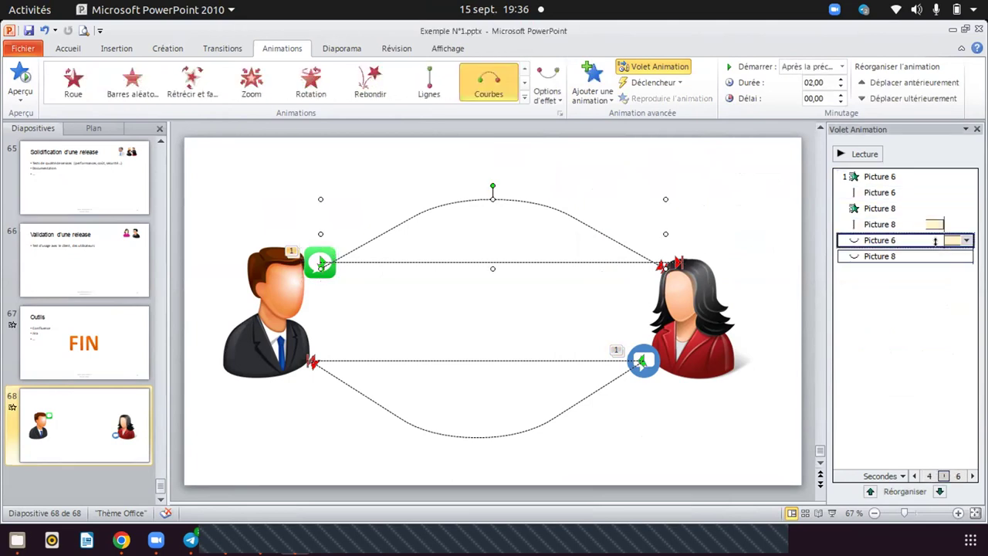
{"action": "left_click", "coordinate": [933, 255]}
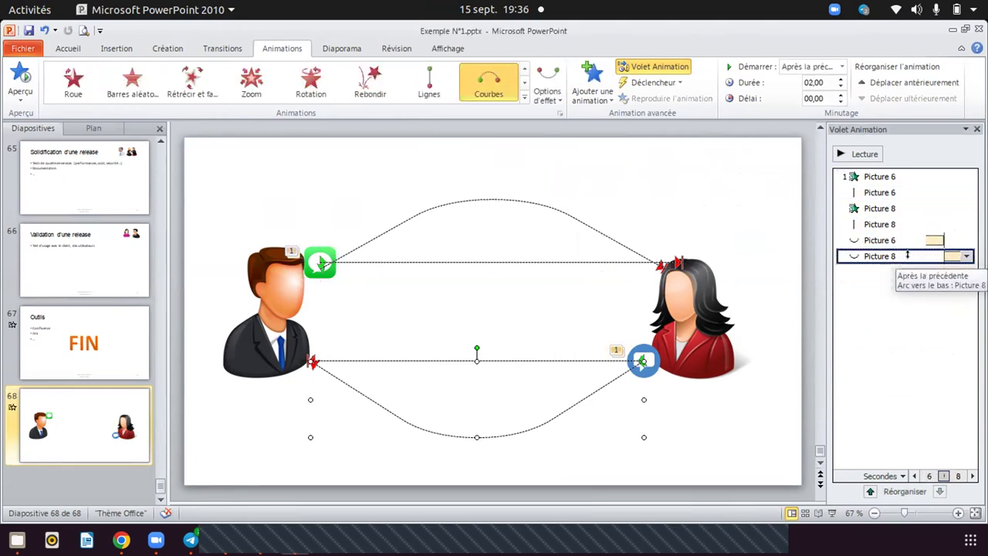
{"action": "left_click", "coordinate": [957, 240]}
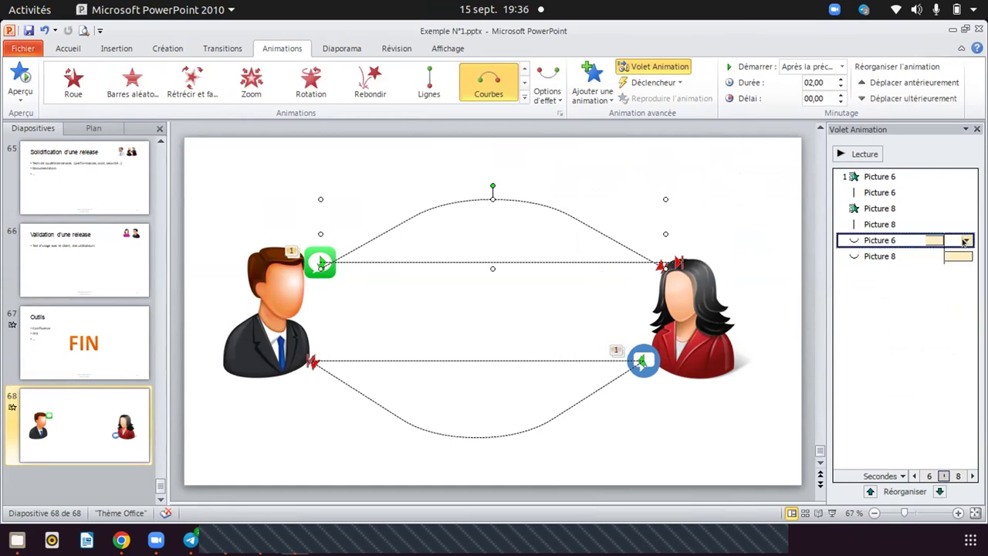
{"action": "left_click", "coordinate": [965, 241]}
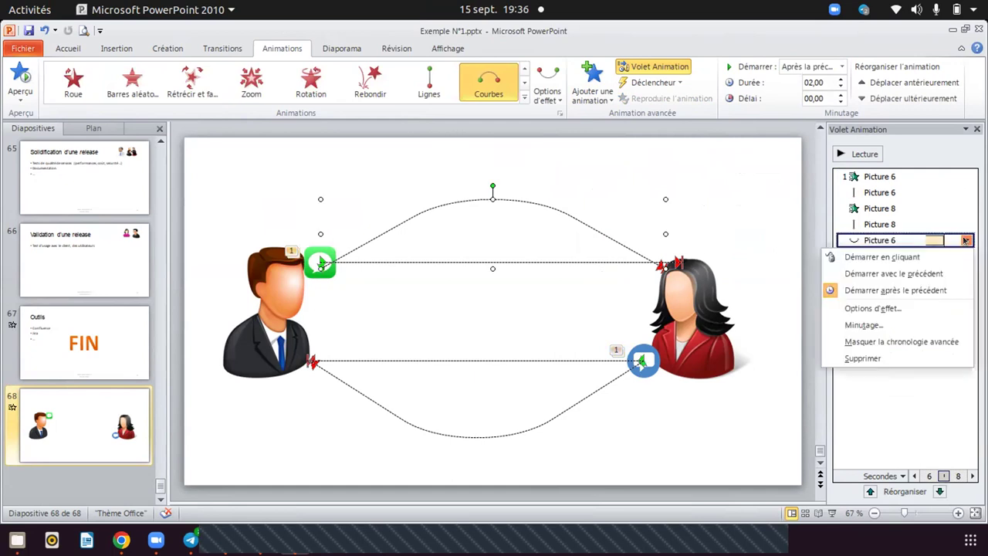
Set Picture 6's arc timing to repeat 'Jusqu'à la fin de la diapositive'.
{"action": "left_click", "coordinate": [878, 308]}
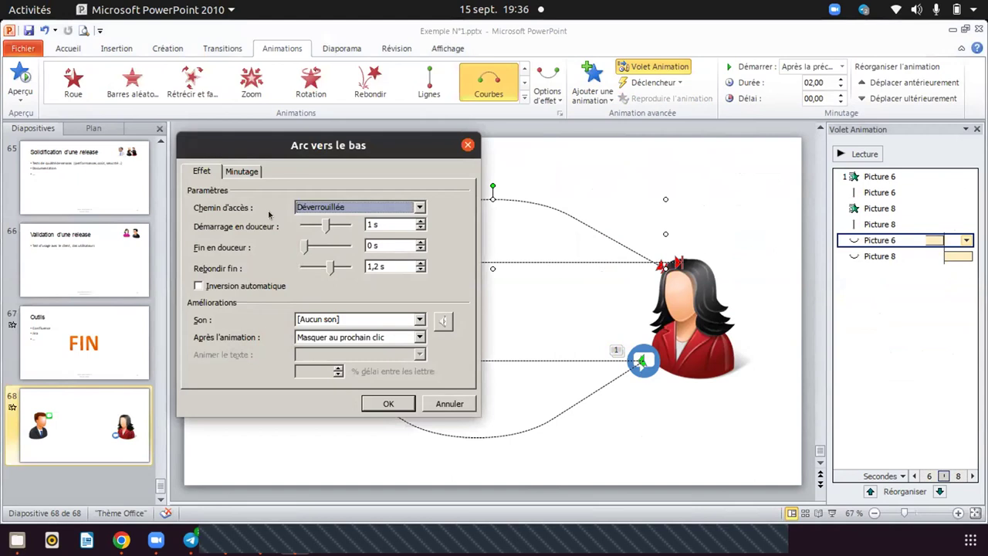
{"action": "left_click", "coordinate": [237, 173]}
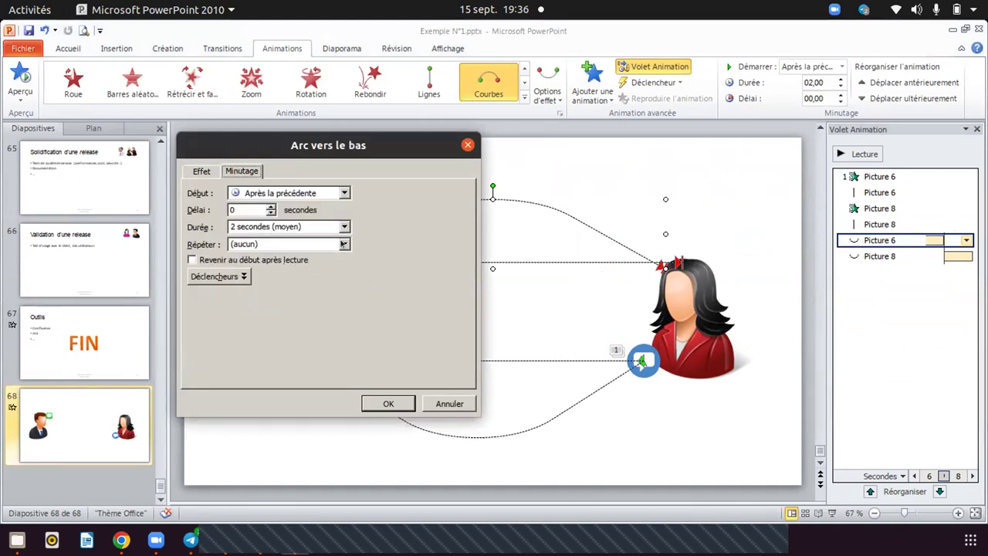
{"action": "left_click", "coordinate": [343, 244]}
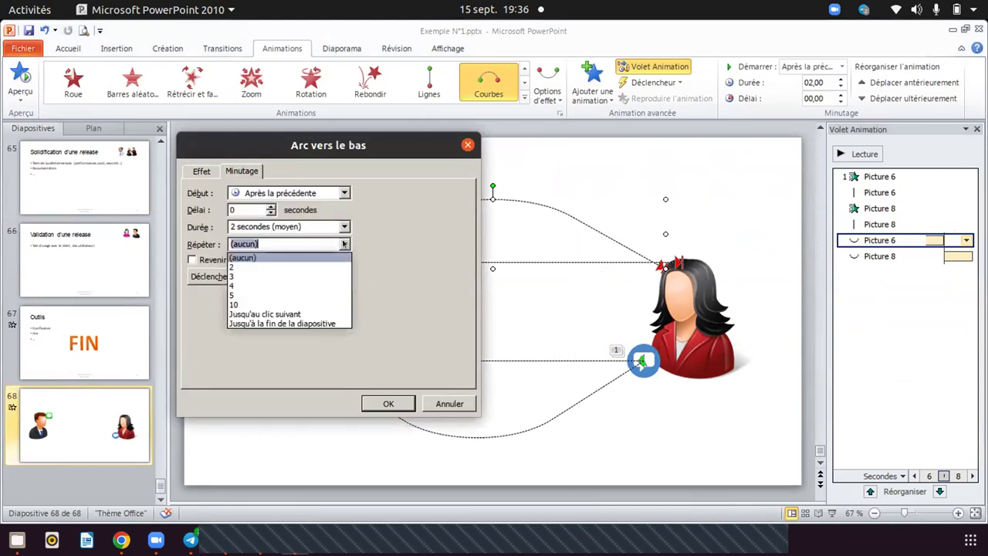
{"action": "left_click", "coordinate": [307, 323]}
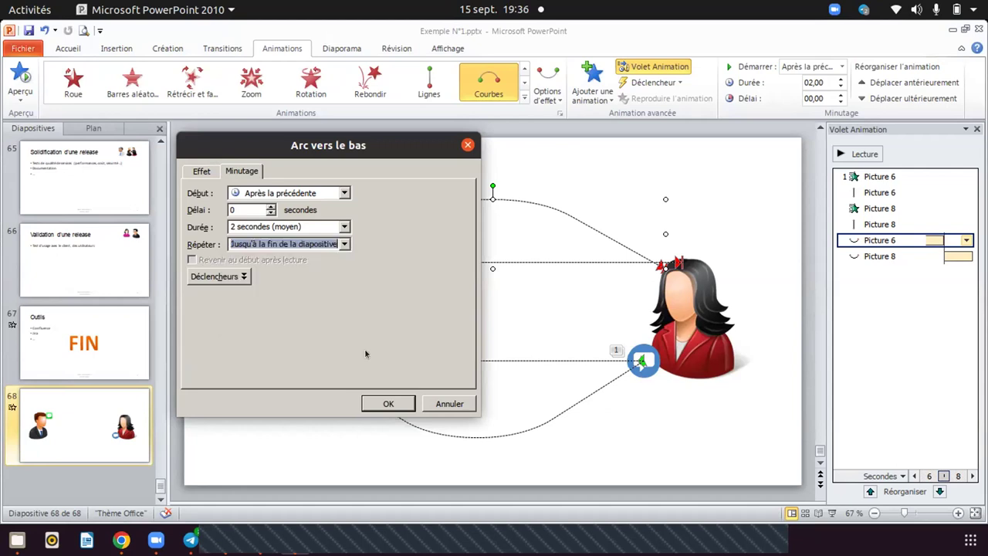
{"action": "left_click", "coordinate": [381, 401]}
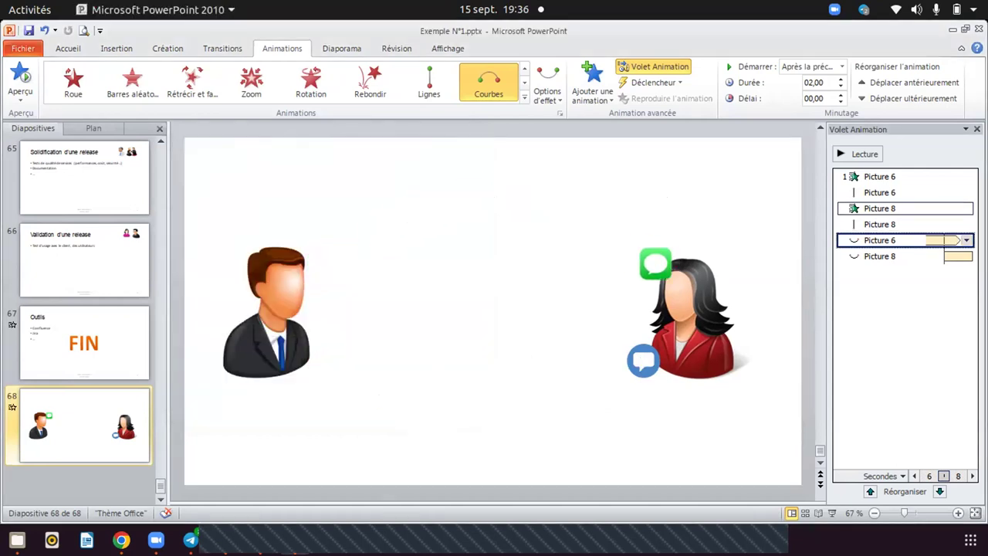
{"action": "left_click", "coordinate": [964, 255]}
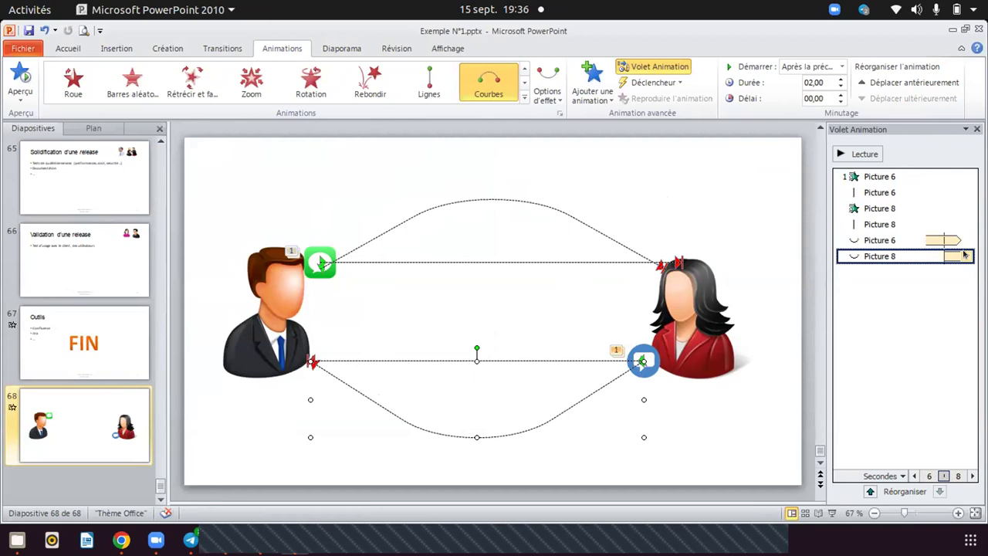
{"action": "left_click", "coordinate": [965, 256]}
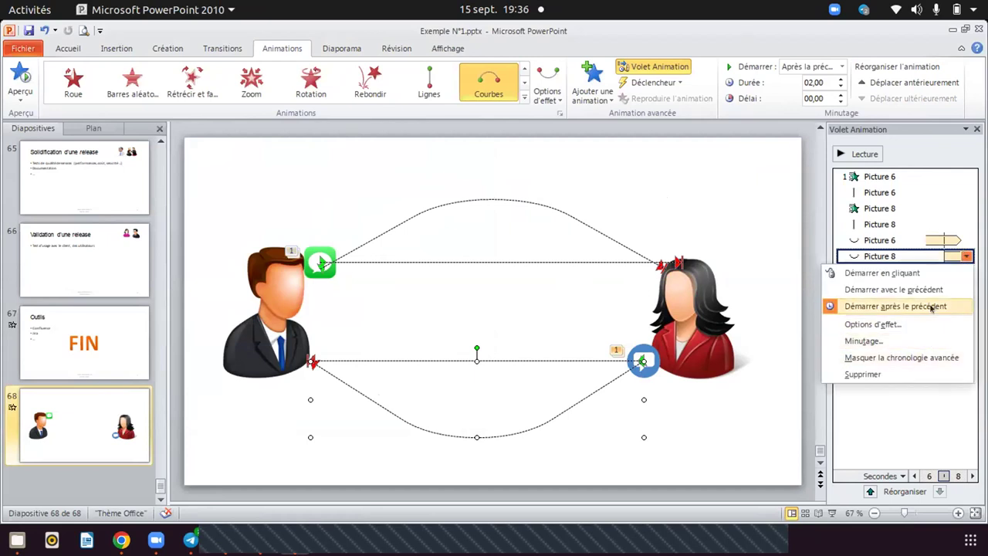
Start Picture 8's arc With Previous and set it to repeat until the end of the slide.
{"action": "left_click", "coordinate": [887, 289]}
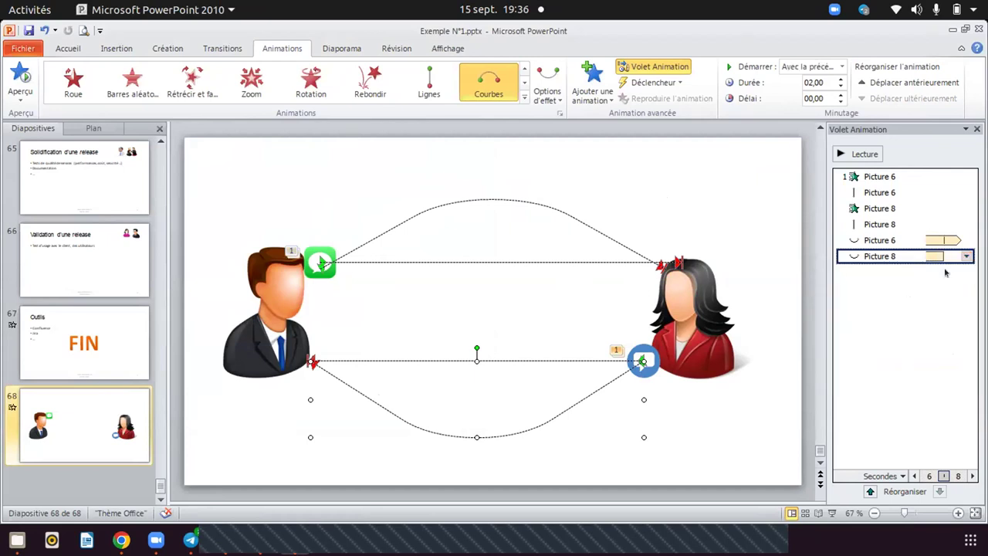
{"action": "left_click", "coordinate": [965, 256]}
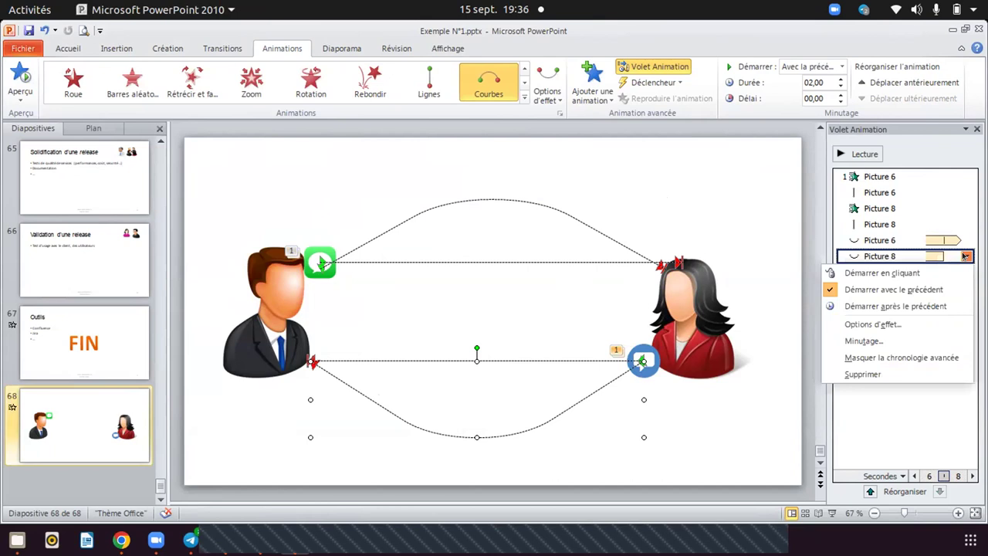
{"action": "left_click", "coordinate": [876, 325]}
{"action": "left_click", "coordinate": [240, 171]}
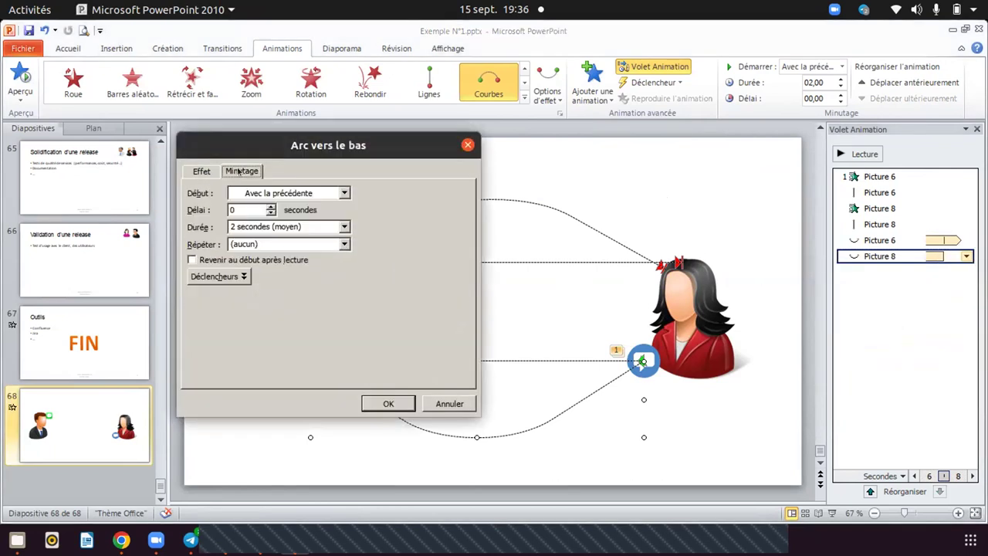
{"action": "left_click", "coordinate": [265, 239]}
{"action": "left_click", "coordinate": [344, 244]}
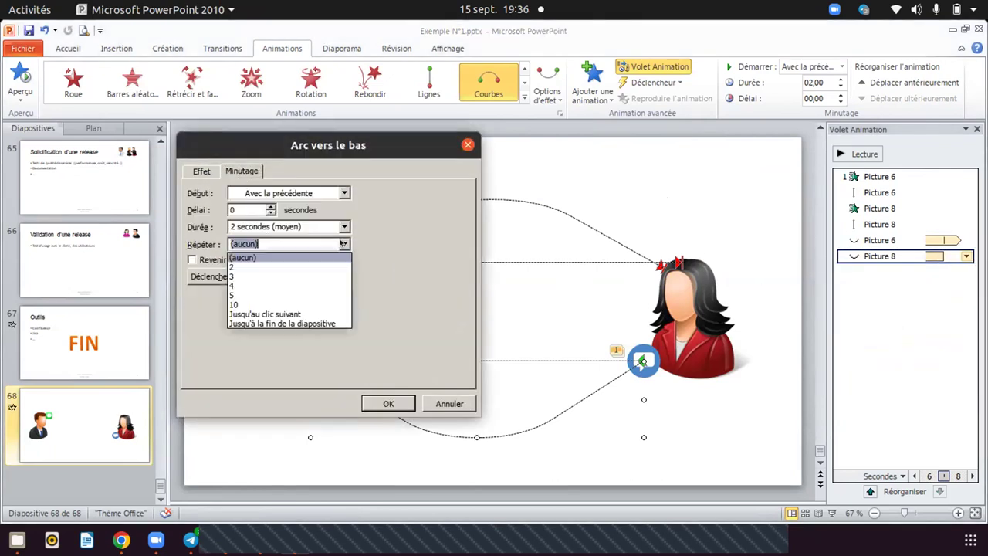
{"action": "left_click", "coordinate": [344, 330]}
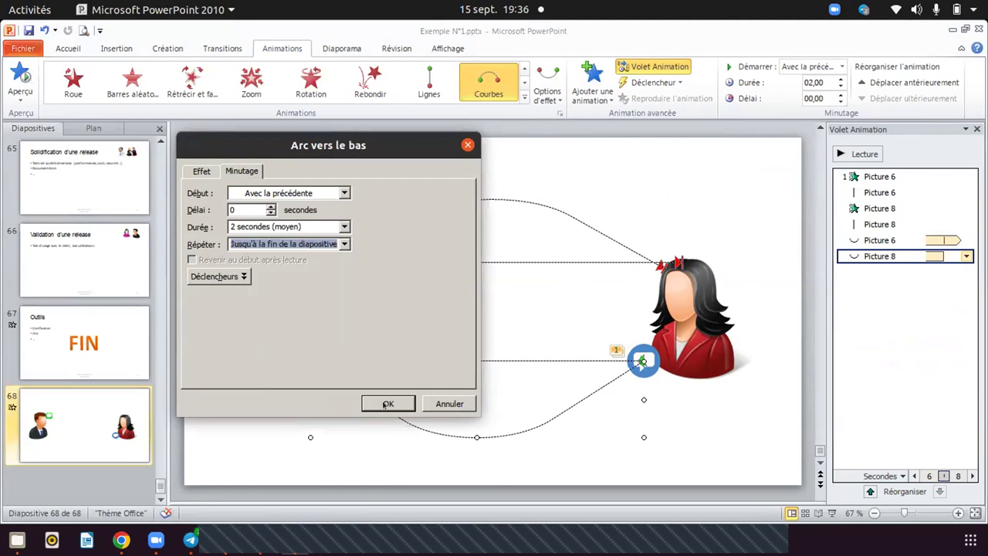
{"action": "left_click", "coordinate": [386, 403]}
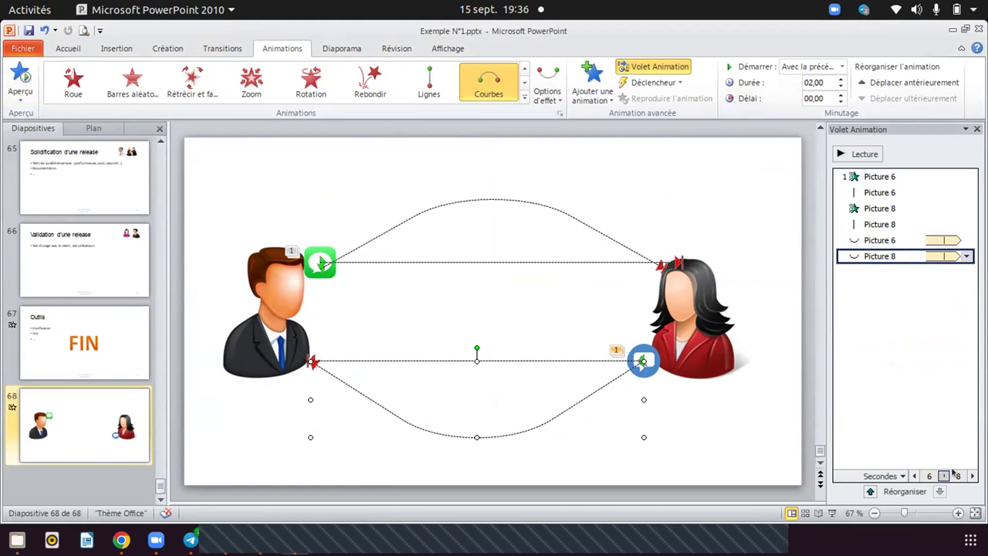
{"action": "left_click", "coordinate": [832, 513]}
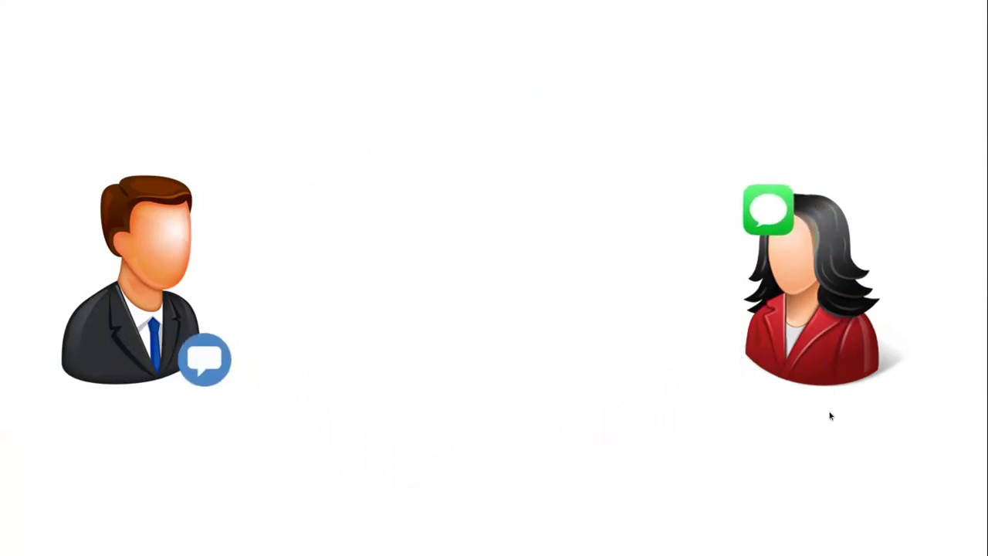
{"action": "key", "text": "Escape"}
Insert a new slide 69 after slide 68 and delete all its placeholders.
{"action": "left_click", "coordinate": [768, 480]}
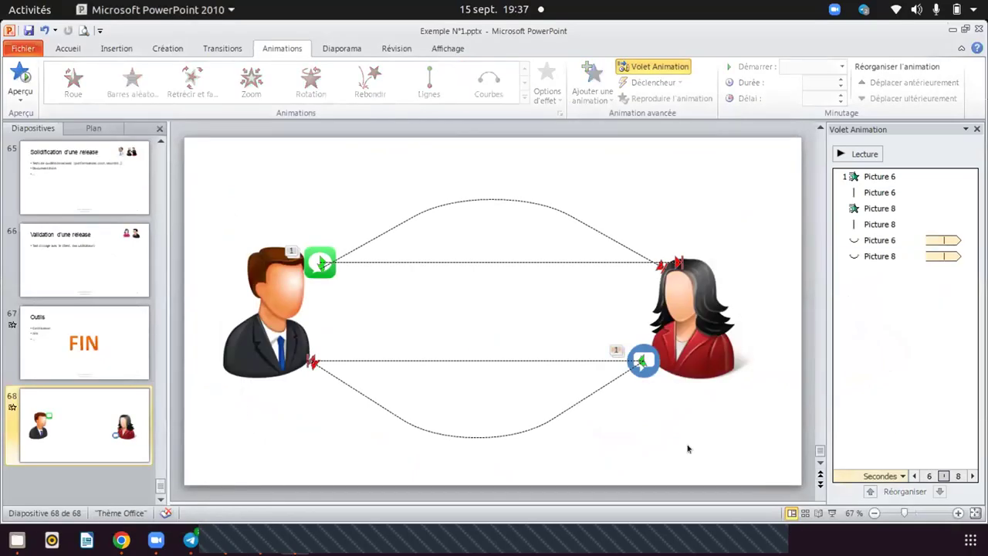
{"action": "right_click", "coordinate": [88, 404]}
{"action": "left_click", "coordinate": [154, 225]}
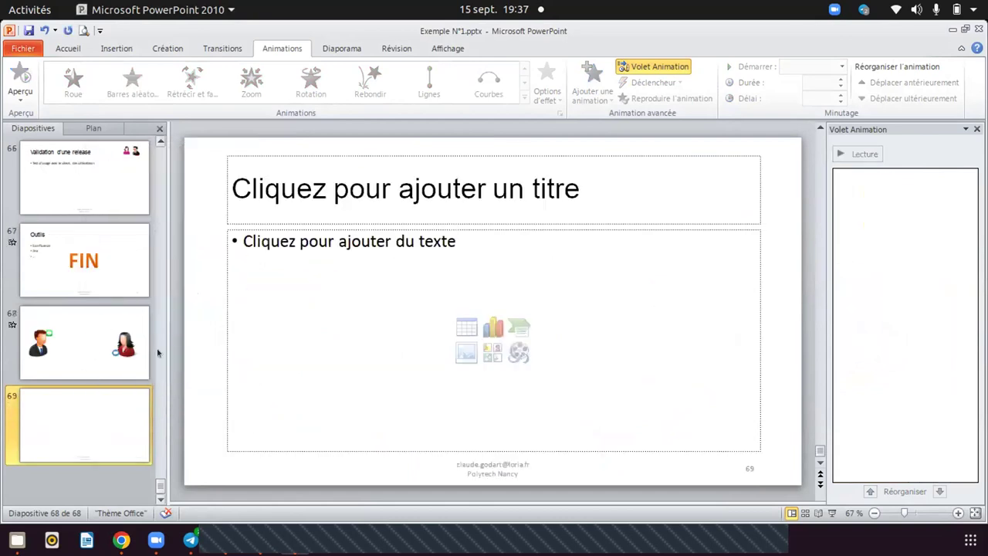
{"action": "left_click", "coordinate": [205, 368]}
{"action": "key", "text": "ctrl+a"}
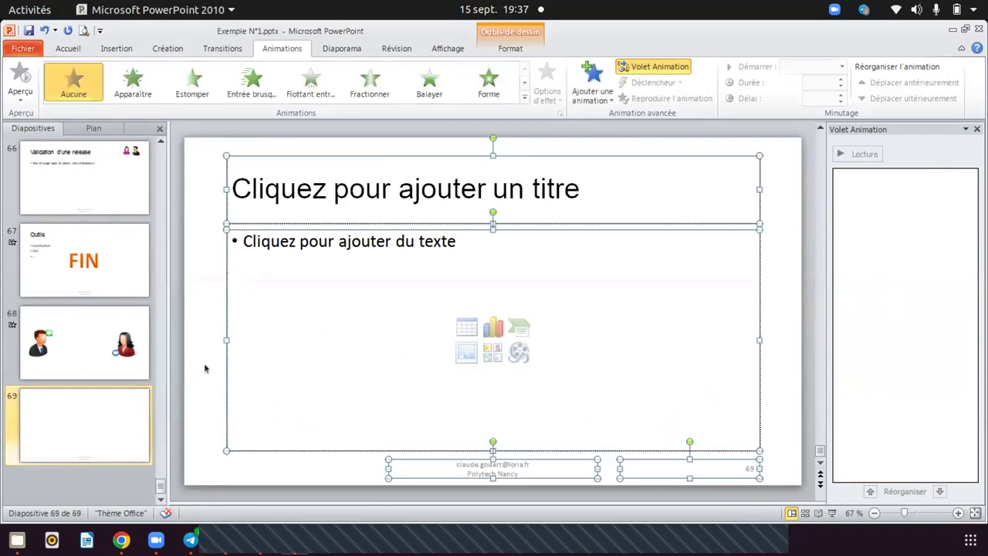
{"action": "key", "text": "Delete"}
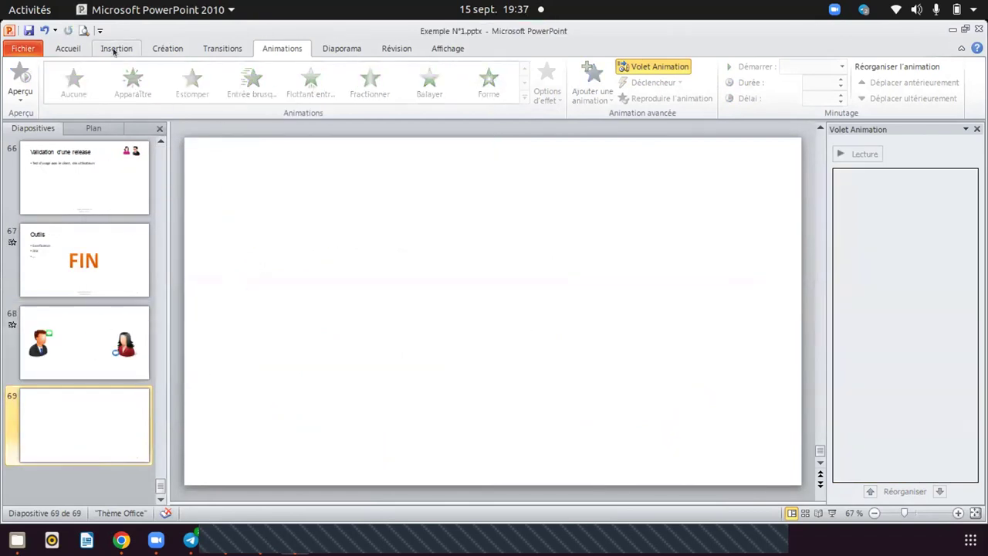
{"action": "left_click", "coordinate": [112, 50]}
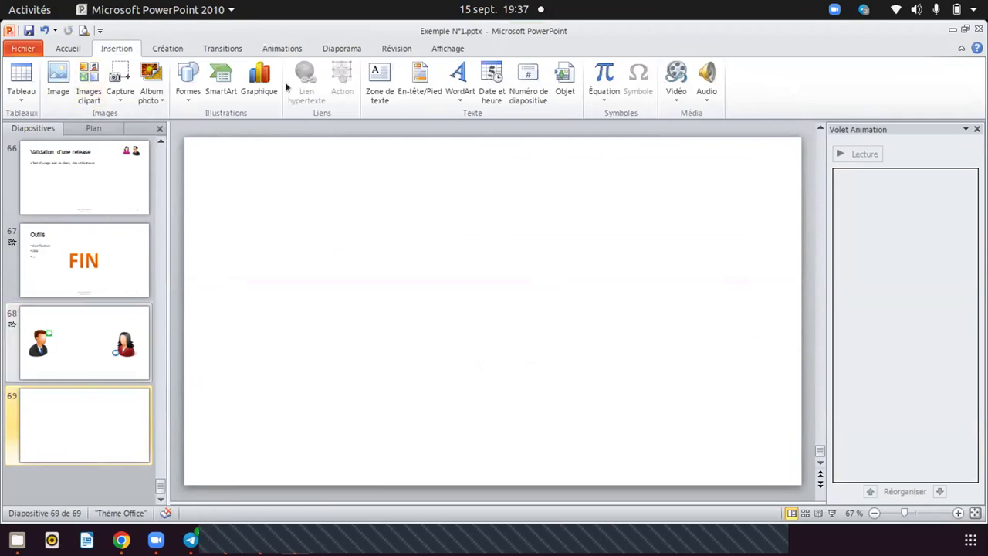
Insert a Cycle simple SmartArt diagram from the Cycle category onto slide 69.
{"action": "left_click", "coordinate": [221, 77]}
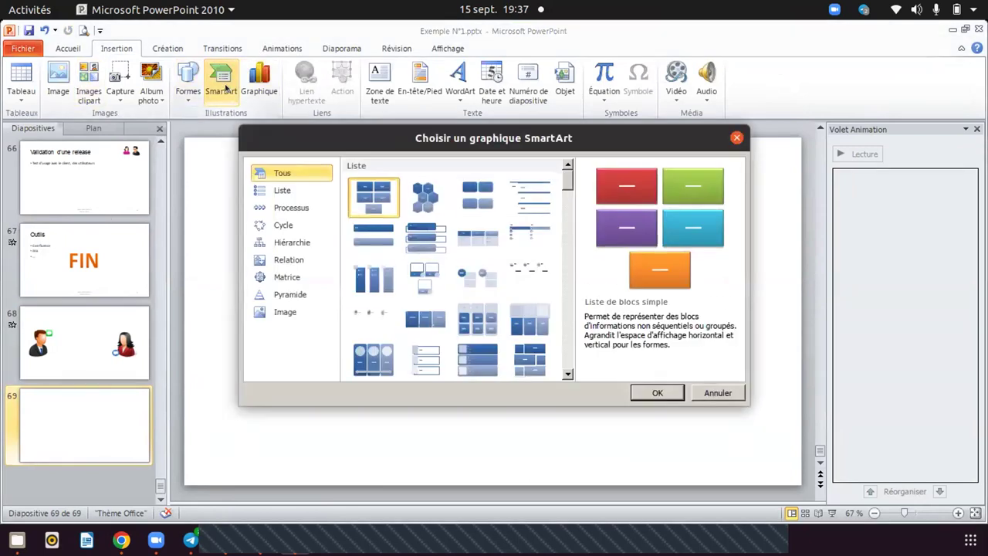
{"action": "scroll", "coordinate": [484, 263], "scroll_direction": "down", "scroll_amount": 10}
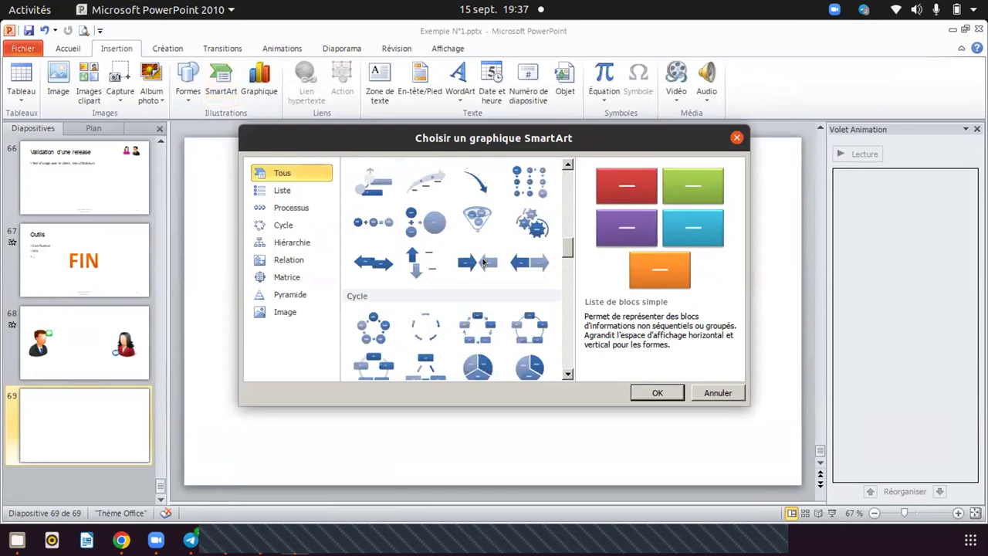
{"action": "scroll", "coordinate": [484, 264], "scroll_direction": "down", "scroll_amount": 2}
{"action": "scroll", "coordinate": [483, 264], "scroll_direction": "down", "scroll_amount": 2}
{"action": "scroll", "coordinate": [483, 263], "scroll_direction": "down", "scroll_amount": 2}
{"action": "scroll", "coordinate": [483, 264], "scroll_direction": "down", "scroll_amount": 2}
{"action": "scroll", "coordinate": [483, 263], "scroll_direction": "down", "scroll_amount": 5}
{"action": "scroll", "coordinate": [483, 263], "scroll_direction": "up", "scroll_amount": 3}
{"action": "scroll", "coordinate": [483, 263], "scroll_direction": "down", "scroll_amount": 3}
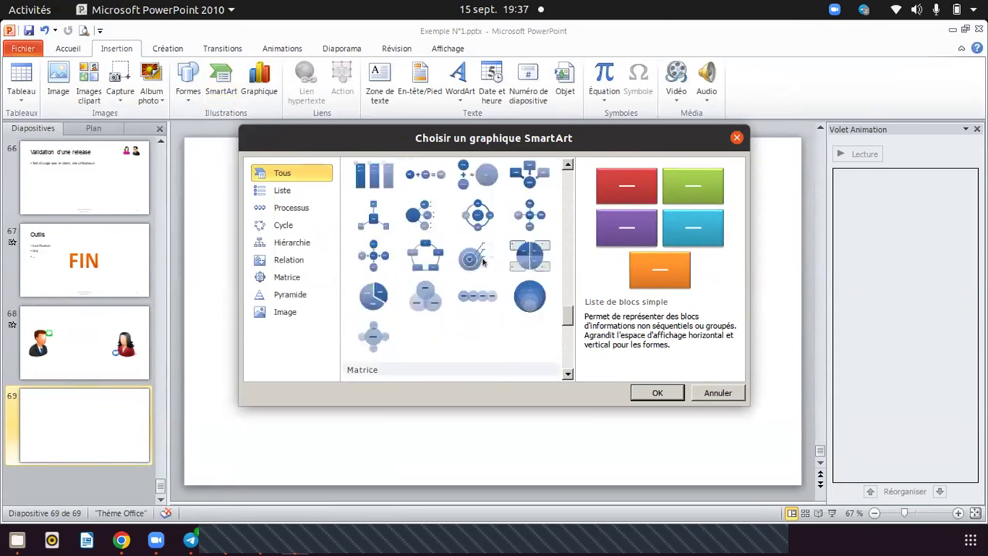
{"action": "left_click", "coordinate": [281, 190]}
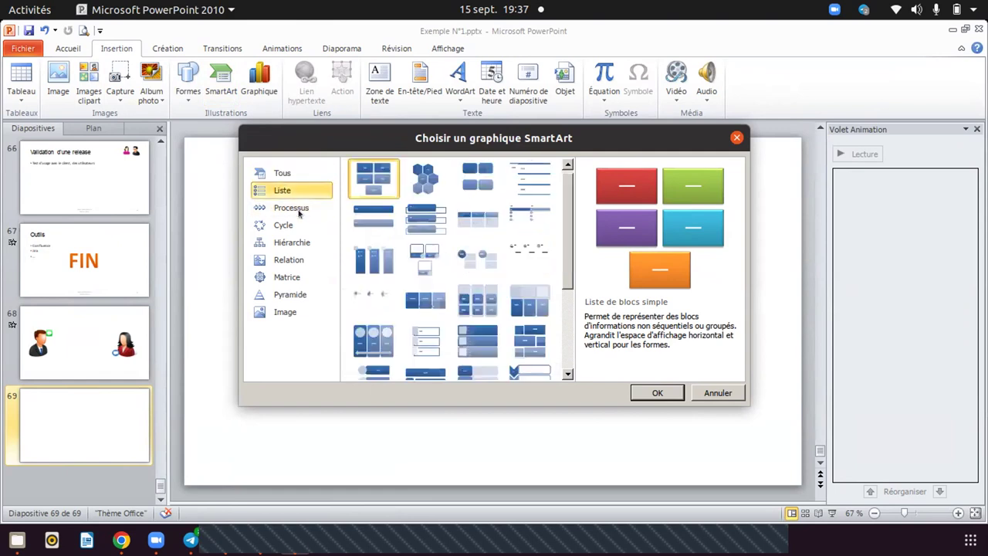
{"action": "left_click", "coordinate": [284, 225]}
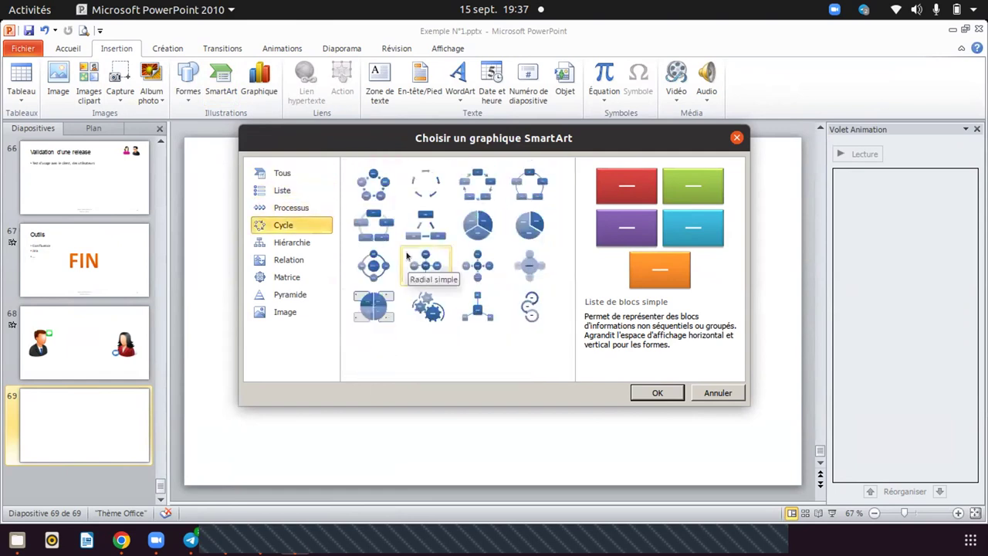
{"action": "left_click", "coordinate": [373, 184]}
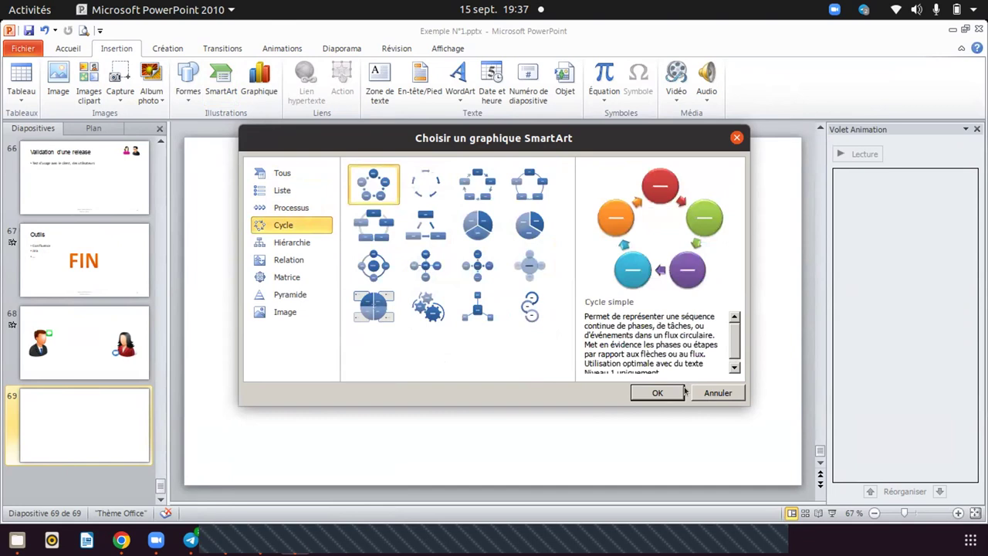
{"action": "left_click", "coordinate": [661, 388]}
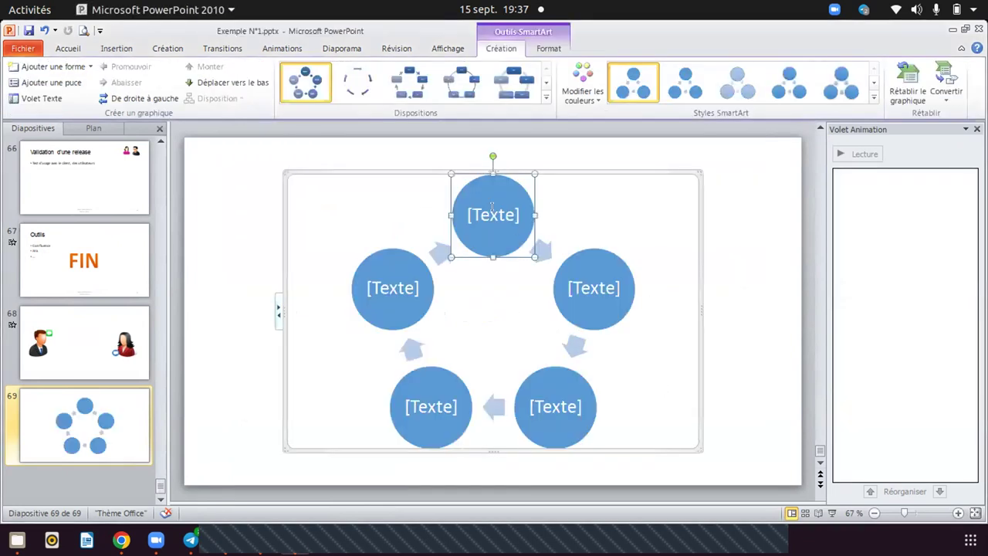
Type A, B, C, D and FIN into the five cycle circles, clockwise from the top.
{"action": "left_click", "coordinate": [492, 208]}
{"action": "type", "text": "A"}
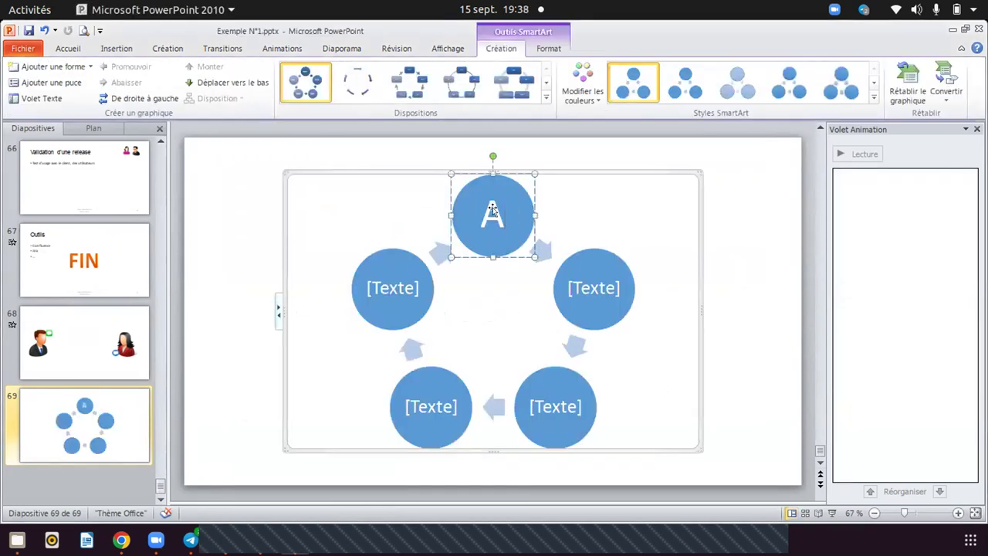
{"action": "left_click", "coordinate": [589, 286]}
{"action": "type", "text": "B"}
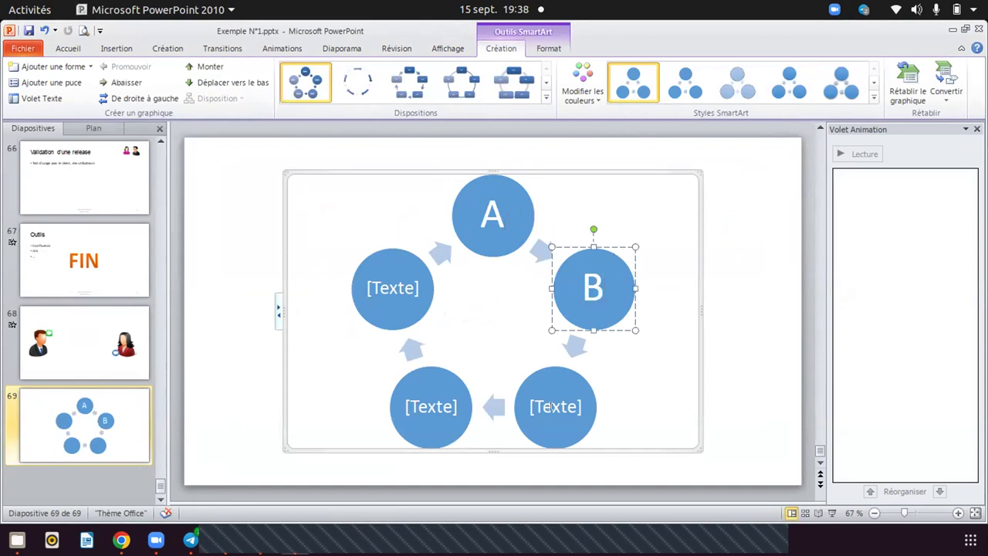
{"action": "left_click", "coordinate": [551, 409]}
{"action": "type", "text": "C"}
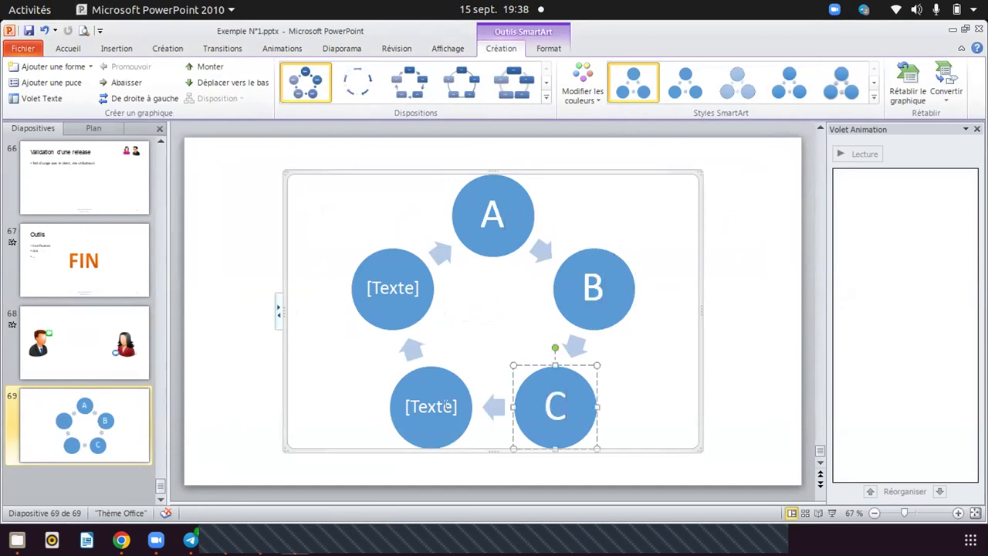
{"action": "left_click", "coordinate": [446, 406]}
{"action": "type", "text": "D"}
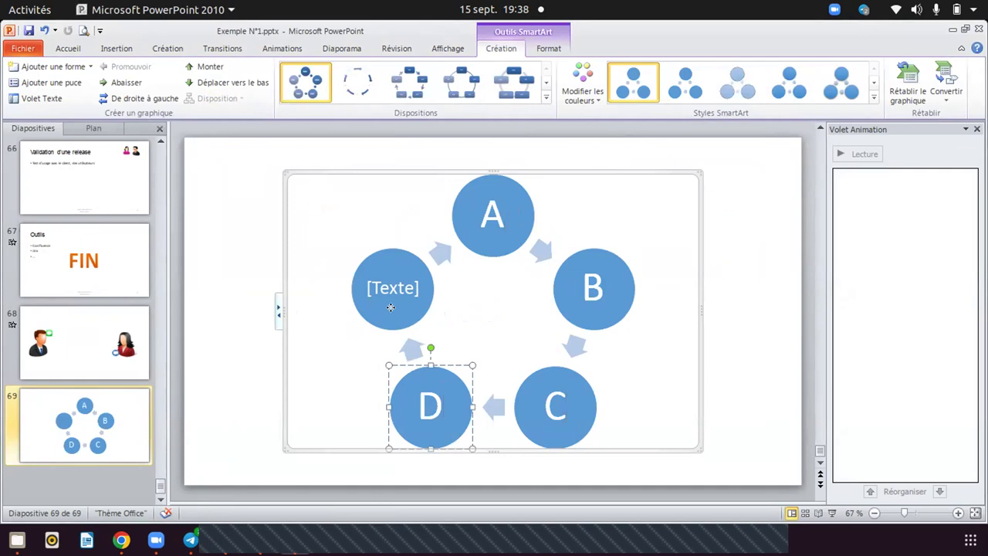
{"action": "left_click", "coordinate": [390, 307]}
{"action": "left_click", "coordinate": [391, 286]}
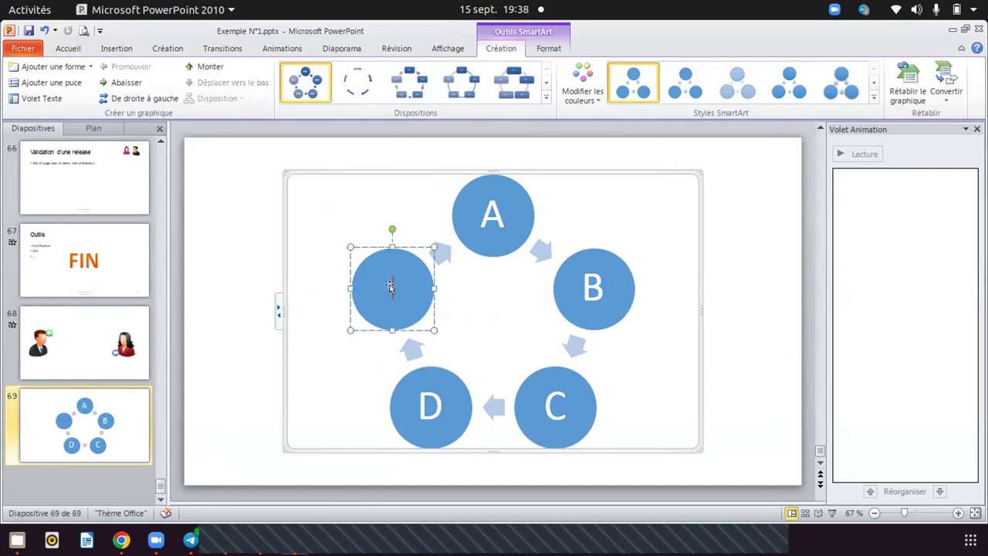
{"action": "type", "text": "FIN"}
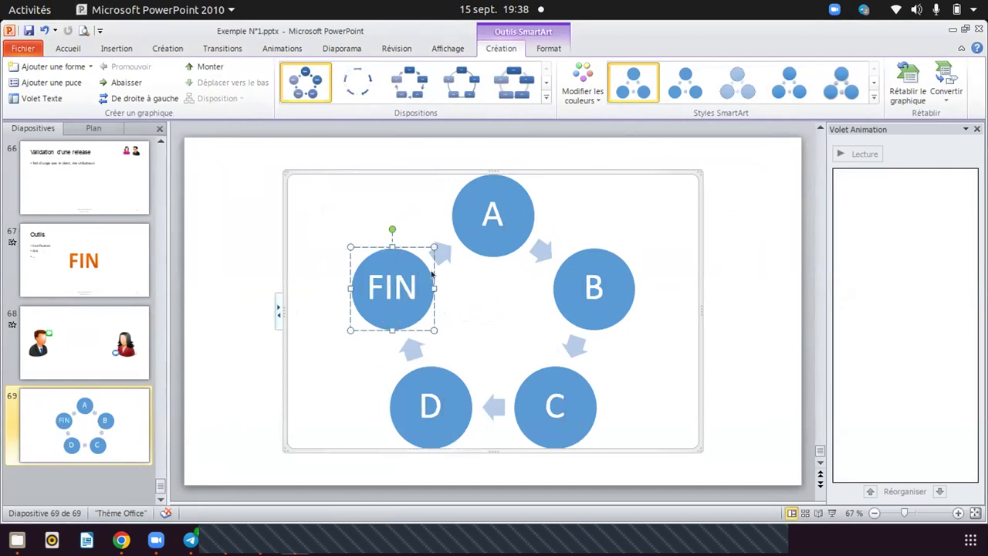
{"action": "left_click", "coordinate": [675, 308]}
{"action": "left_click", "coordinate": [503, 179]}
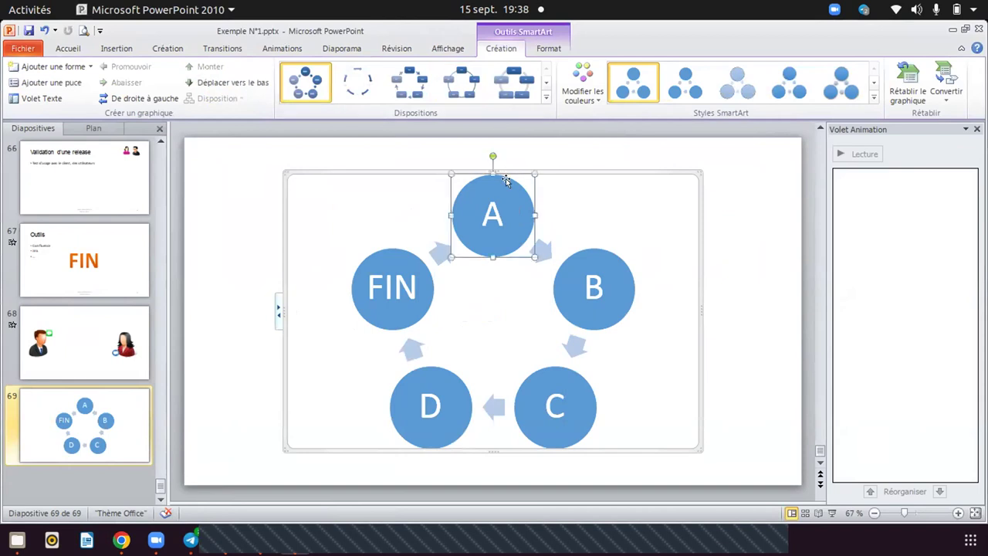
{"action": "left_click", "coordinate": [527, 183]}
{"action": "left_click", "coordinate": [527, 203]}
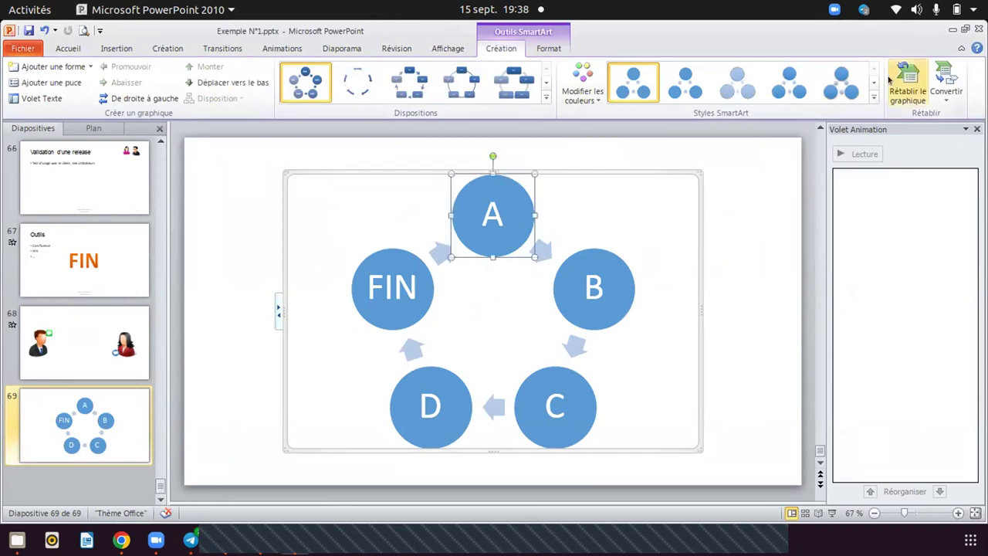
Fill circle A with orange and circle B with dark grey.
{"action": "left_click", "coordinate": [548, 49]}
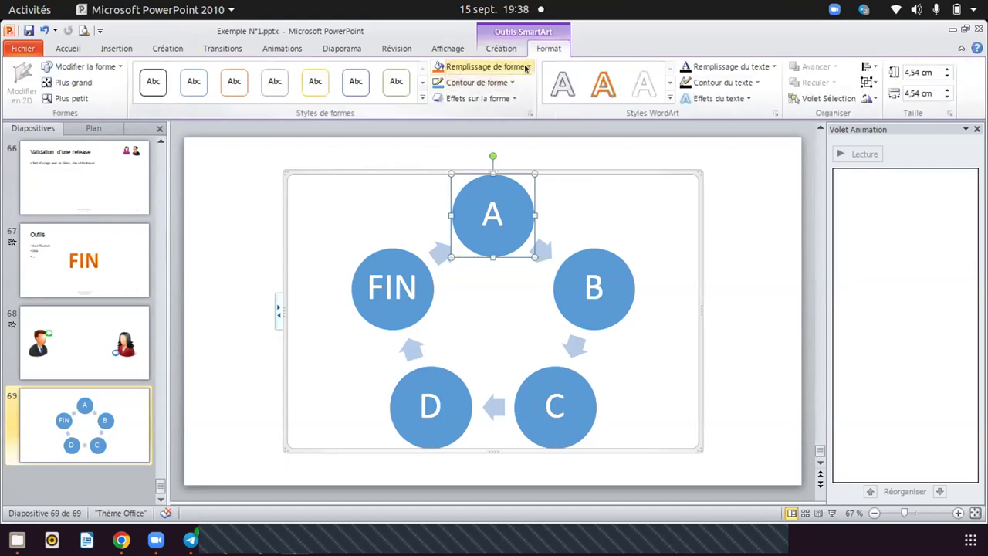
{"action": "left_click", "coordinate": [526, 67]}
{"action": "left_click", "coordinate": [499, 94]}
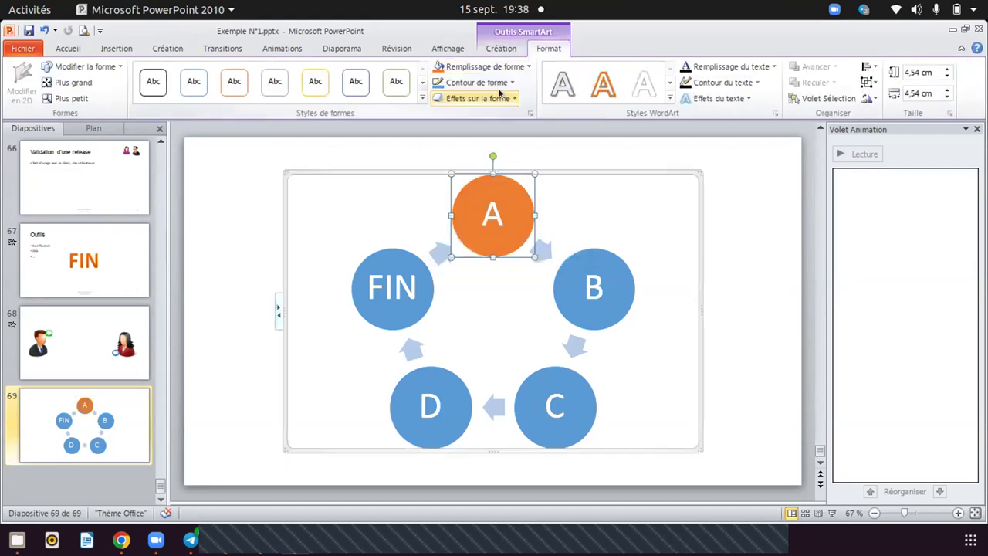
{"action": "left_click", "coordinate": [614, 270]}
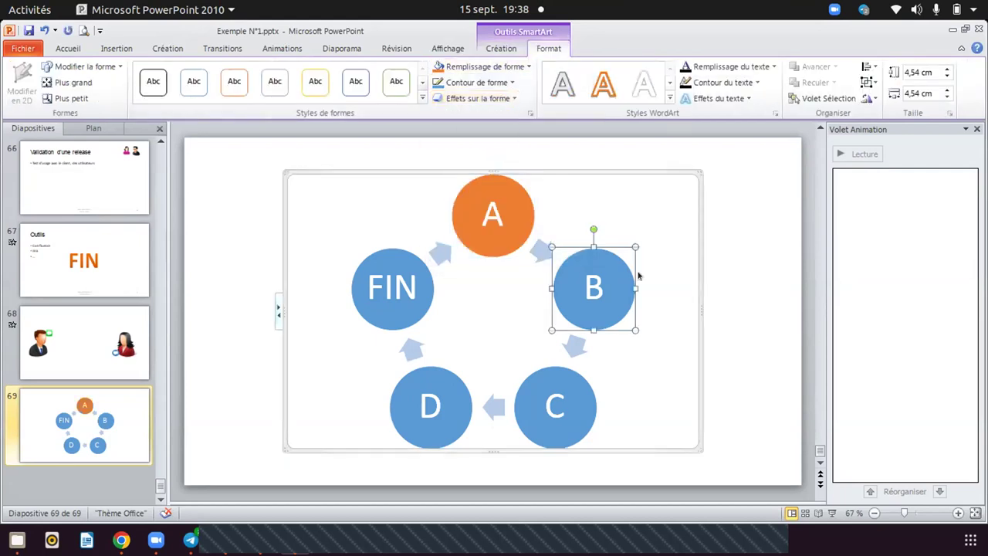
{"action": "left_click", "coordinate": [528, 66]}
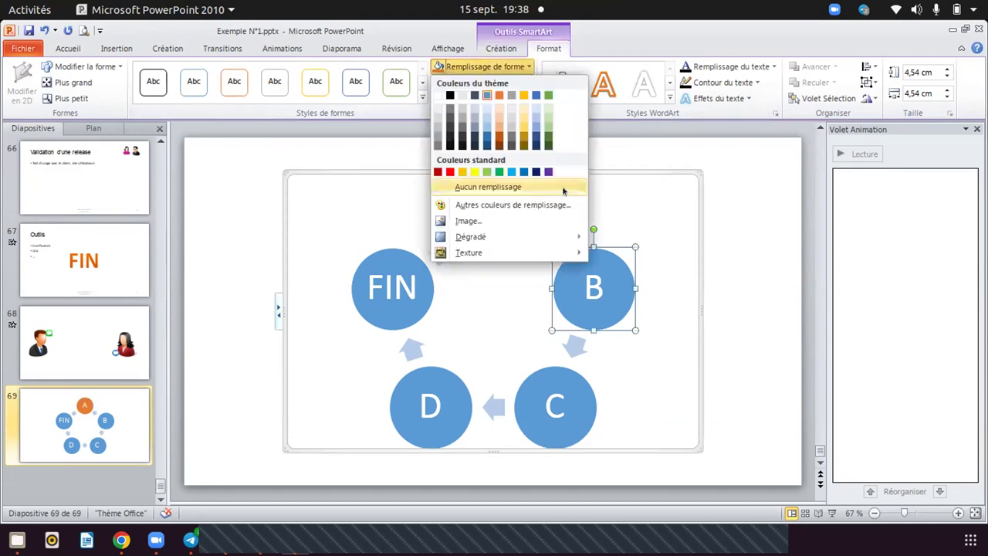
{"action": "left_click", "coordinate": [448, 126]}
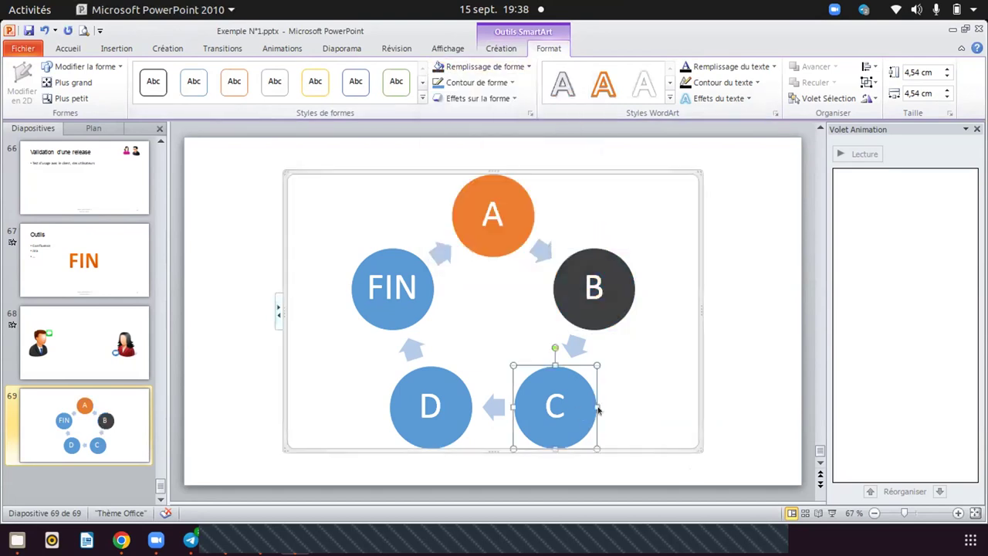
Fill circle D with green and the FIN circle with red, leaving C blue.
{"action": "left_click", "coordinate": [445, 369]}
{"action": "left_click", "coordinate": [519, 67]}
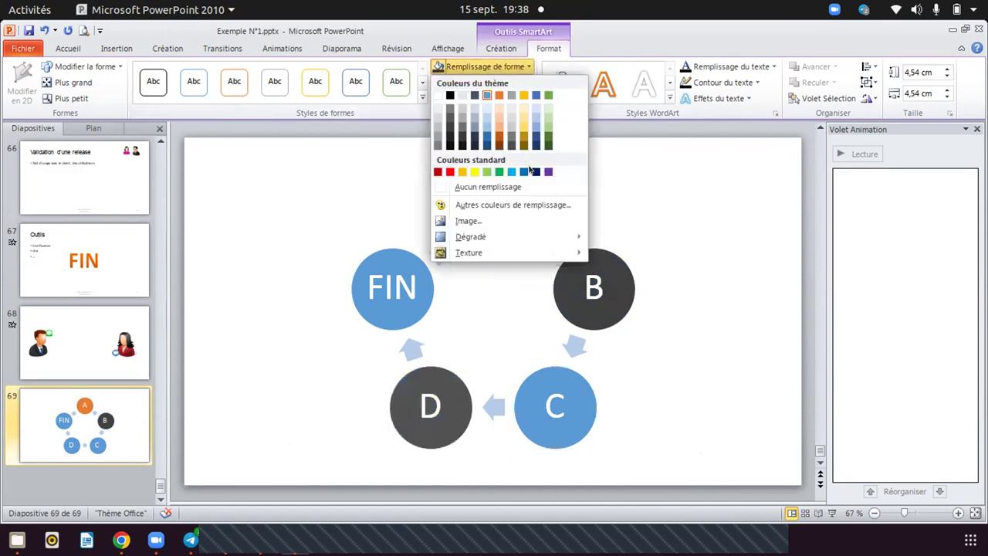
{"action": "left_click", "coordinate": [497, 171]}
{"action": "left_click", "coordinate": [422, 276]}
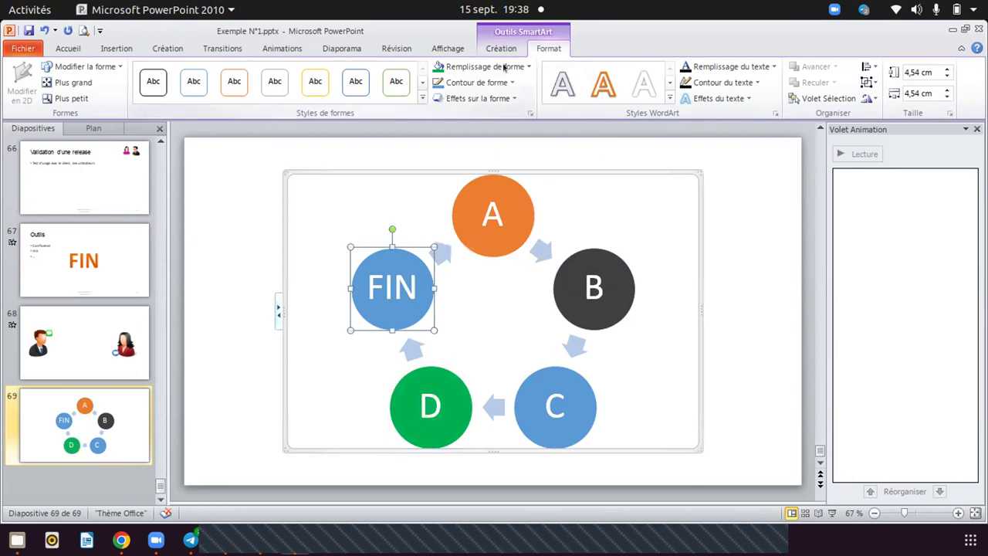
{"action": "left_click", "coordinate": [518, 66]}
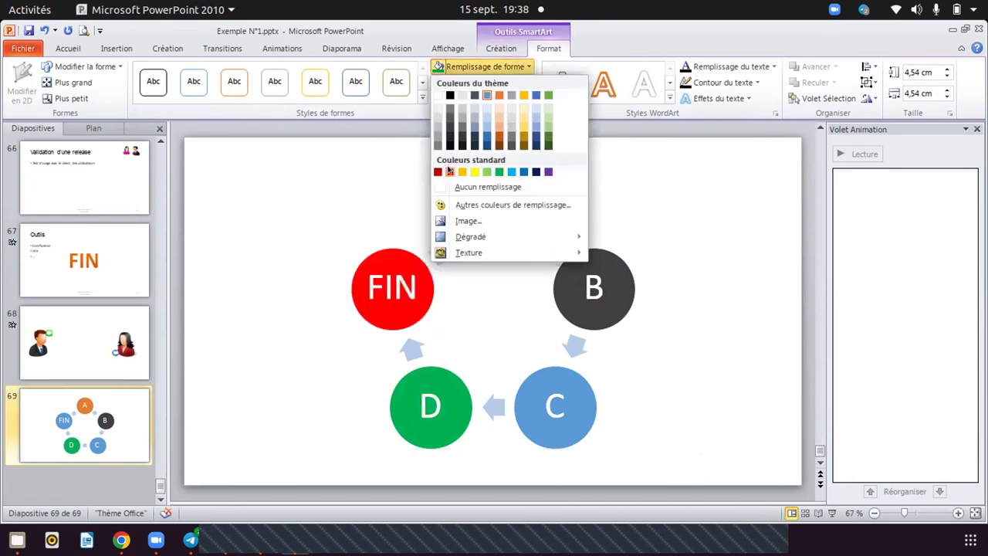
{"action": "left_click", "coordinate": [450, 168]}
{"action": "left_click", "coordinate": [680, 252]}
{"action": "left_click", "coordinate": [743, 264]}
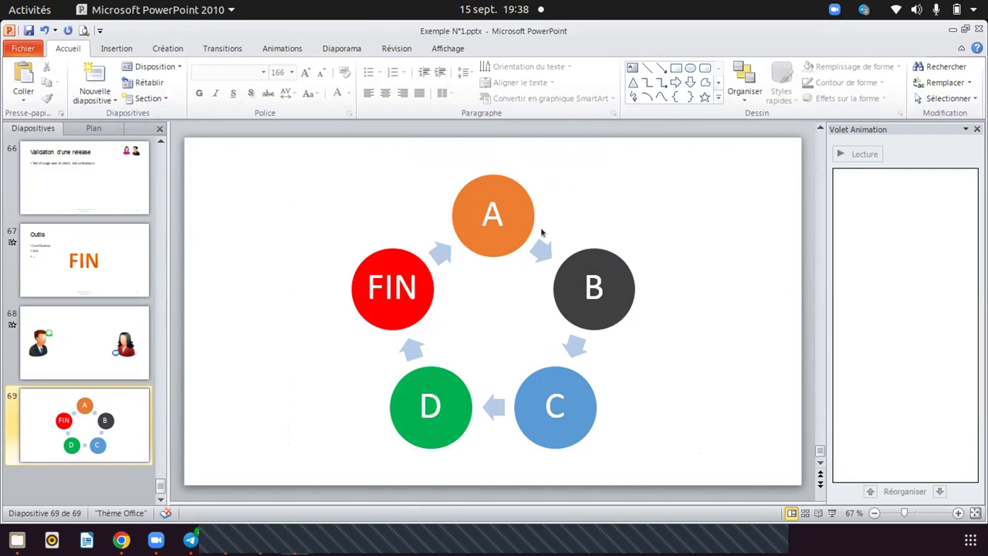
Select circle A of the cycle diagram and expand the full animation effects gallery.
{"action": "left_click", "coordinate": [490, 212]}
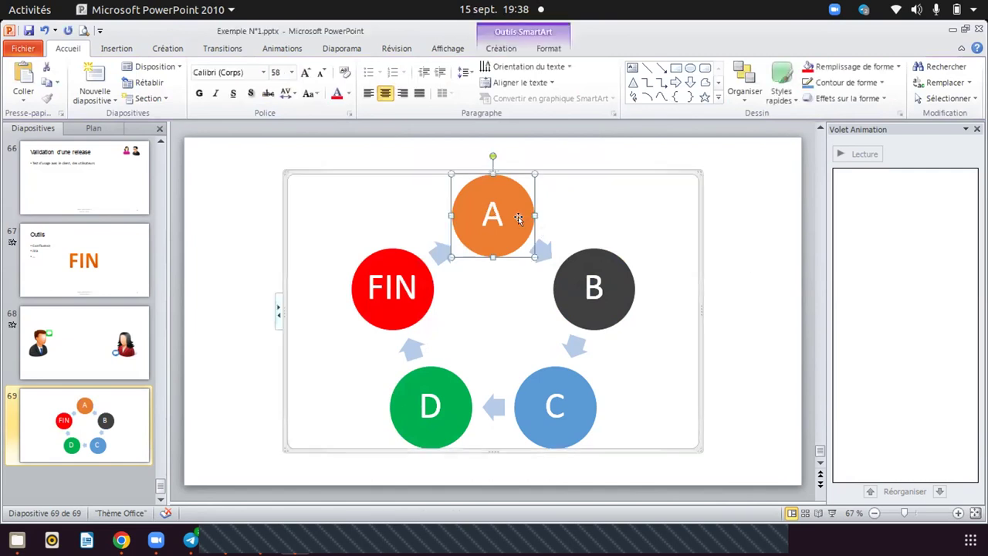
{"action": "left_click", "coordinate": [583, 228]}
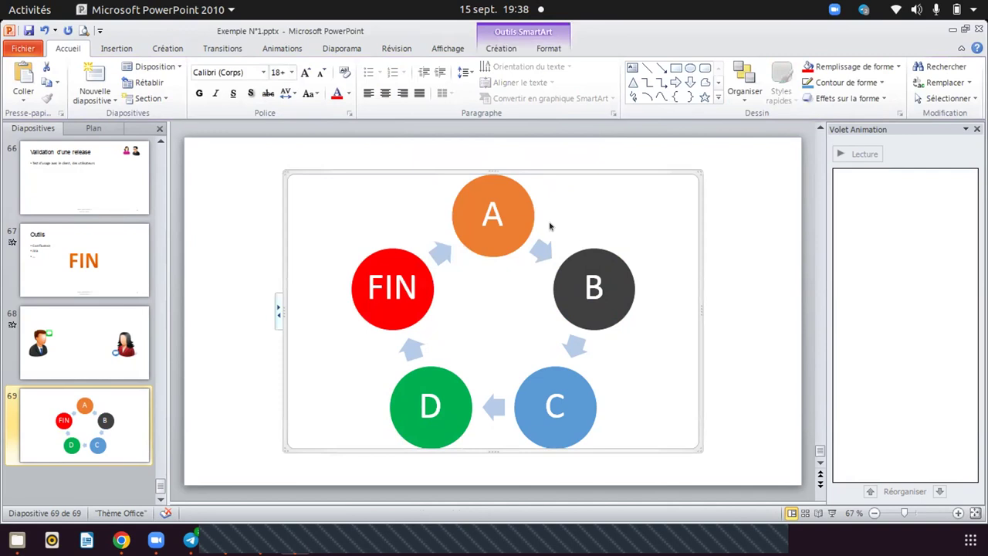
{"action": "left_click", "coordinate": [527, 215]}
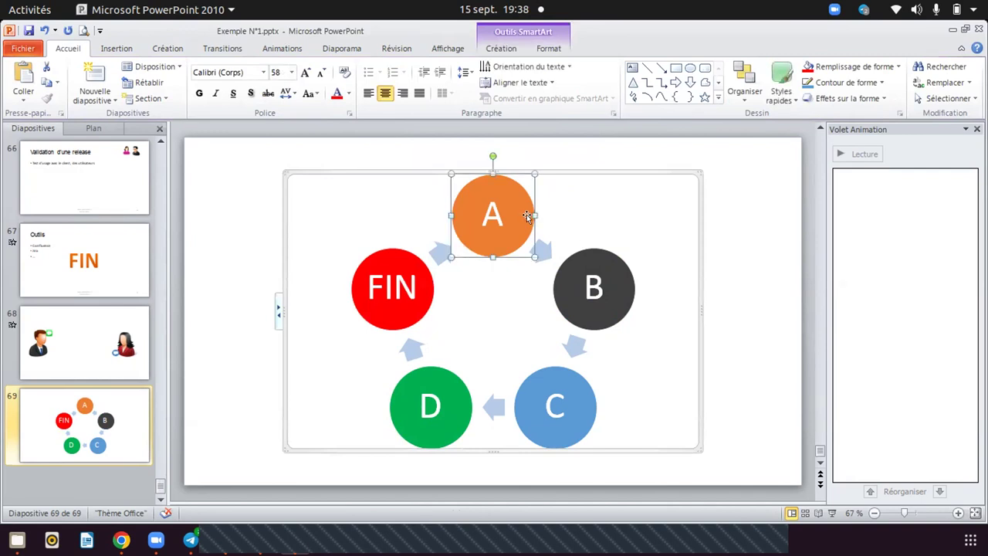
{"action": "left_click", "coordinate": [744, 289]}
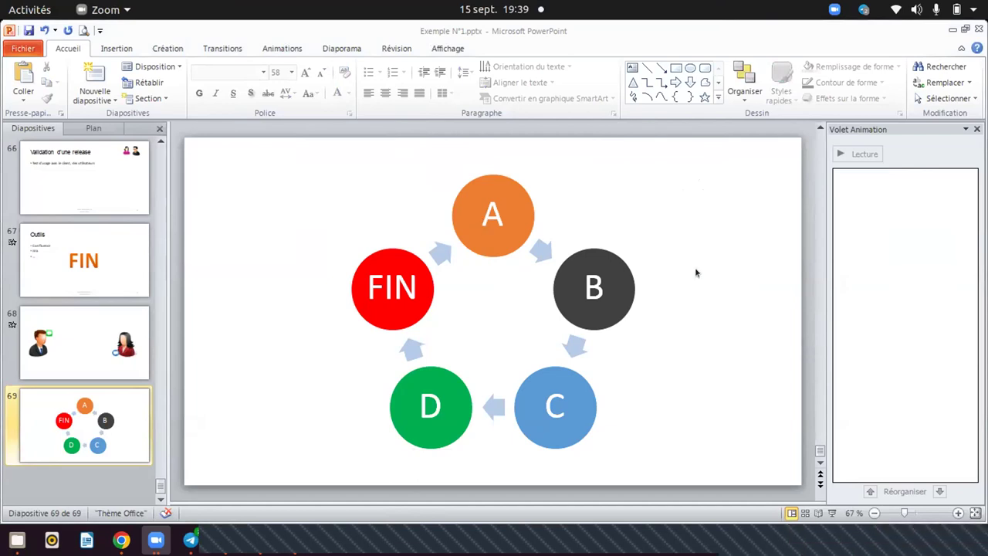
{"action": "left_click", "coordinate": [538, 203]}
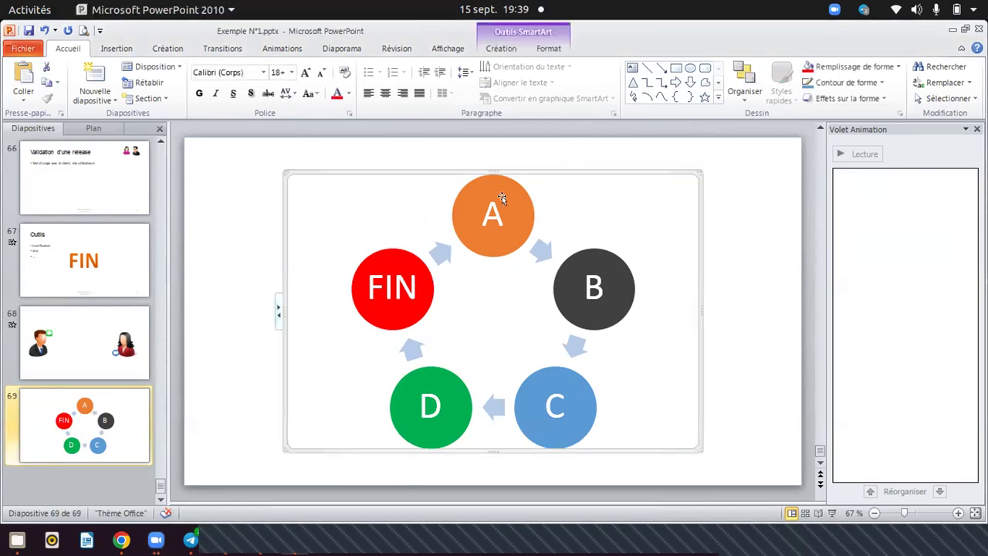
{"action": "left_click", "coordinate": [502, 196]}
{"action": "left_click", "coordinate": [747, 215]}
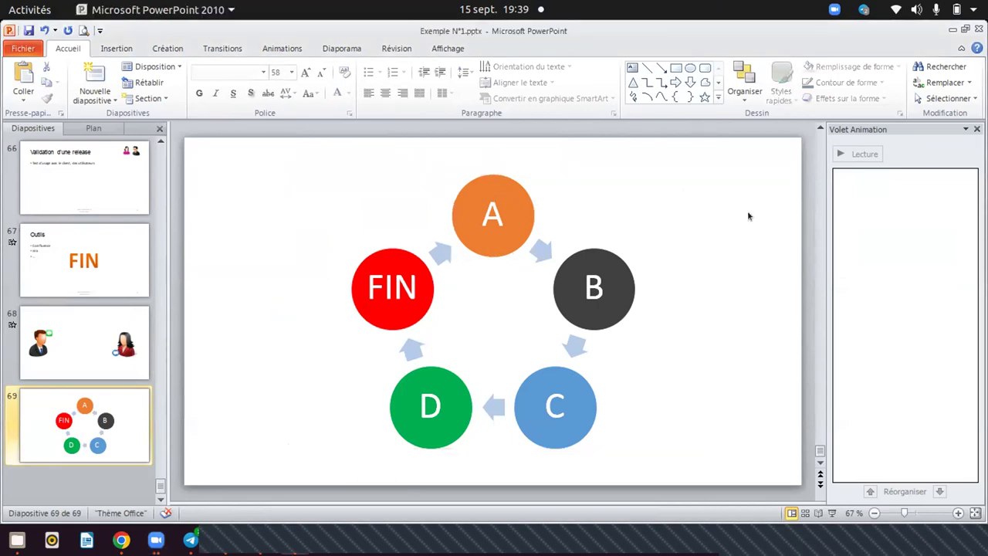
{"action": "left_click", "coordinate": [525, 199]}
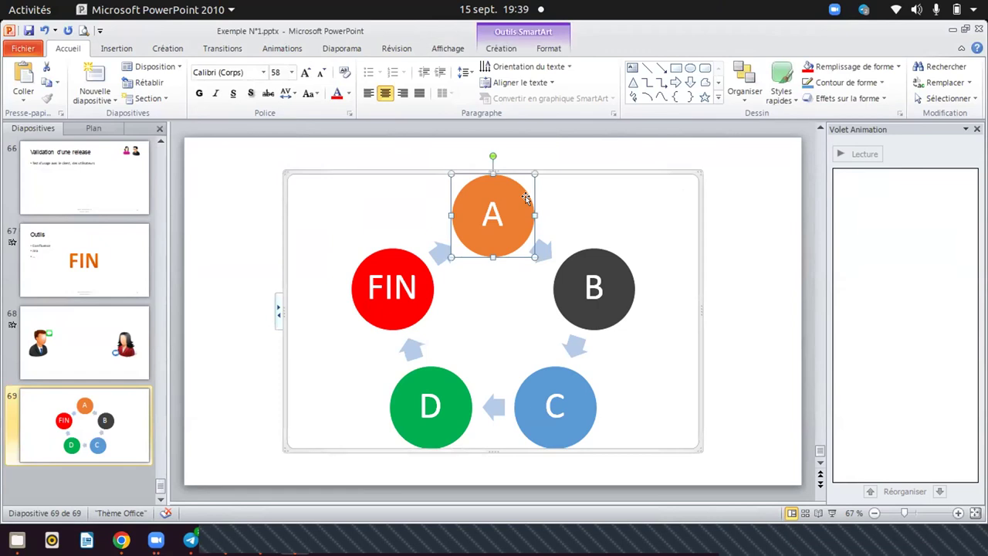
{"action": "left_click", "coordinate": [768, 182]}
{"action": "left_click", "coordinate": [505, 190]}
{"action": "left_click", "coordinate": [282, 48]}
{"action": "left_click", "coordinate": [525, 101]}
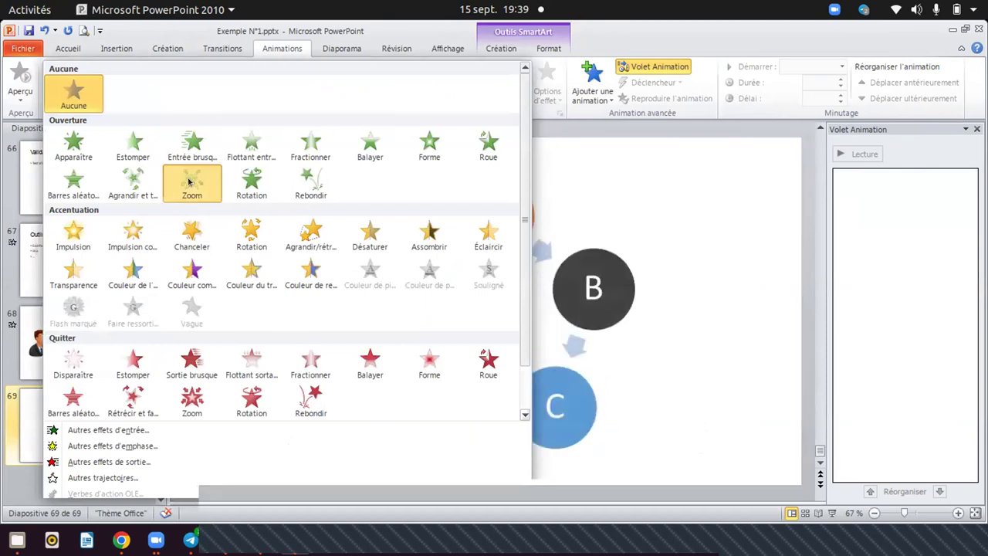
Convert the slide 69 SmartArt cycle diagram to shapes, then reselect it to group.
{"action": "left_click", "coordinate": [599, 221]}
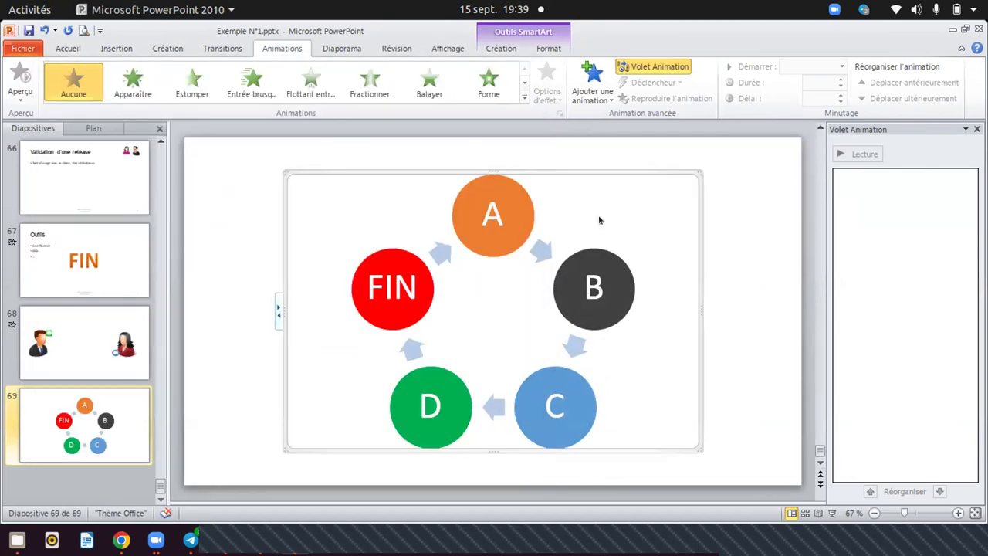
{"action": "double_click", "coordinate": [543, 170]}
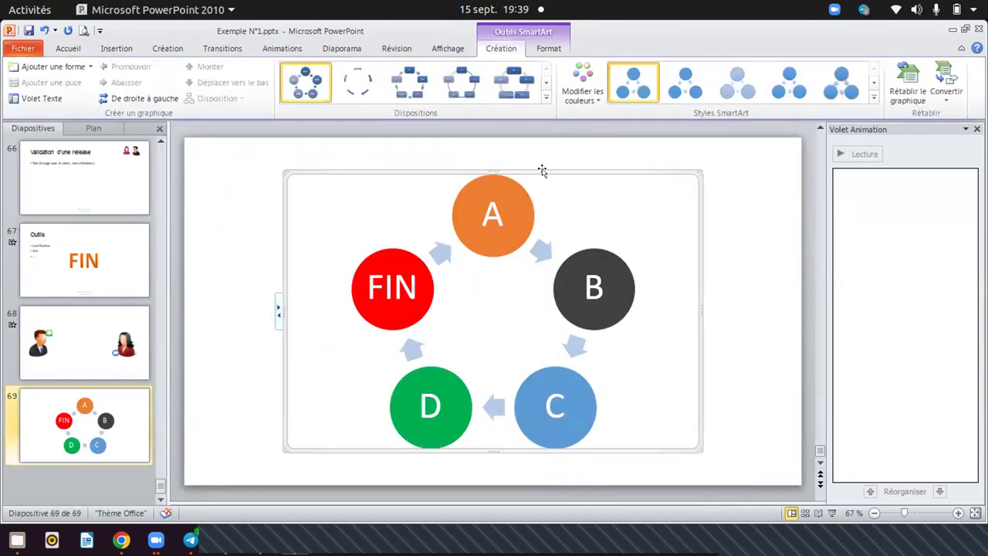
{"action": "left_click", "coordinate": [548, 48]}
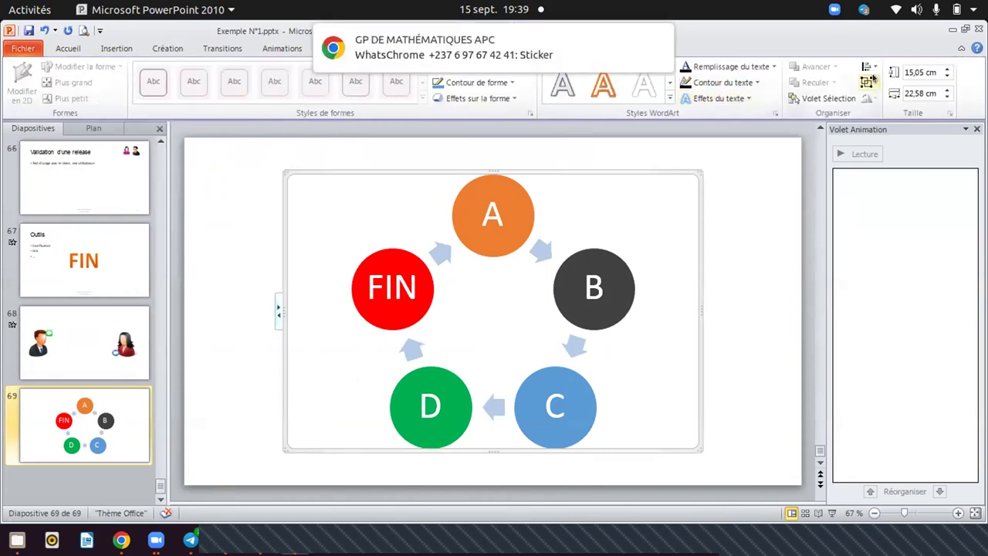
{"action": "left_click", "coordinate": [701, 191]}
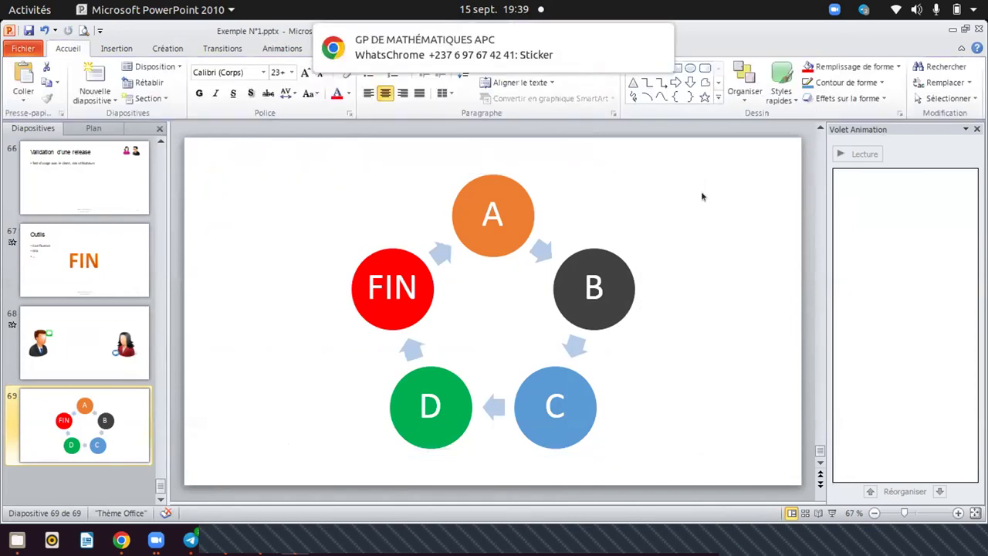
{"action": "left_click", "coordinate": [558, 239]}
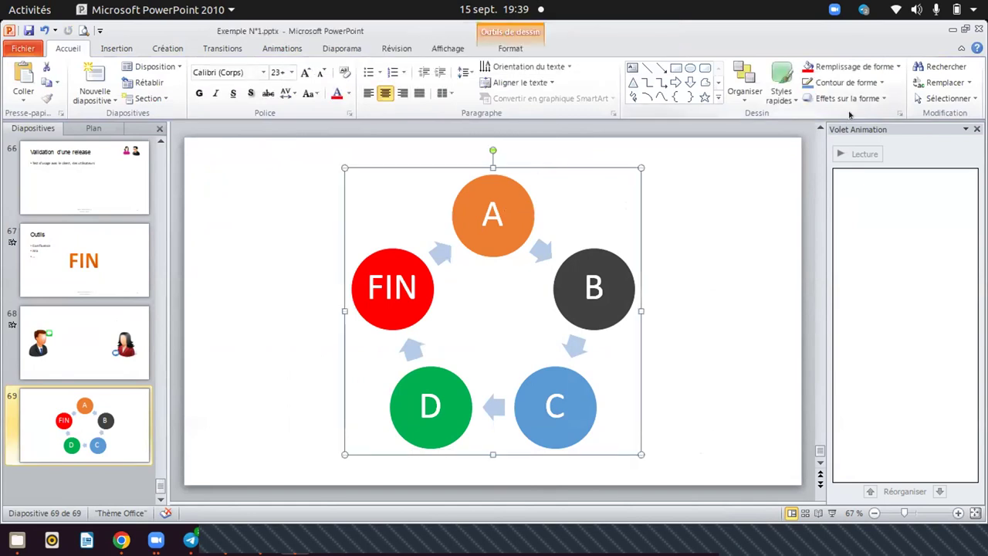
{"action": "left_click", "coordinate": [510, 48]}
{"action": "left_click", "coordinate": [812, 84]}
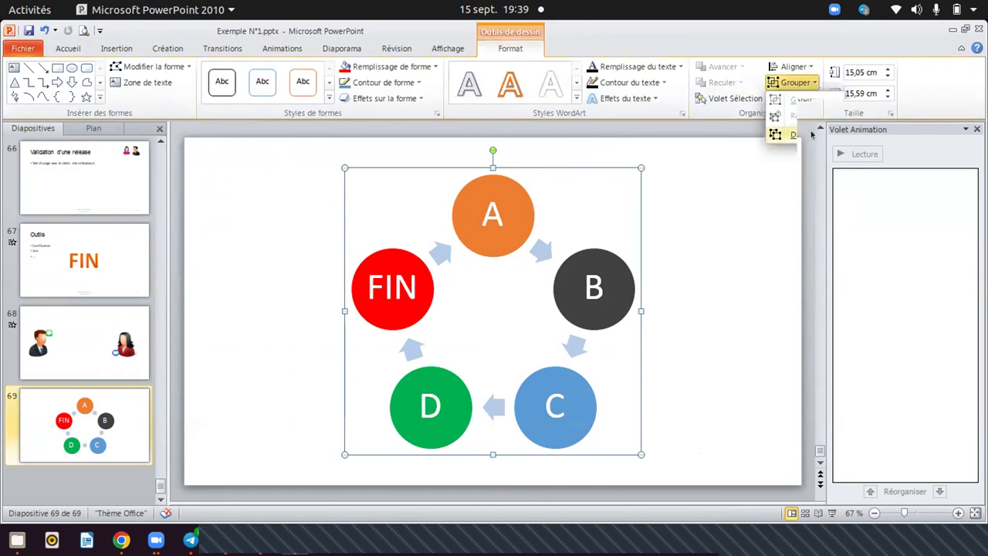
Ungroup the cycle diagram and select circle A by itself for animating.
{"action": "left_click", "coordinate": [811, 135]}
{"action": "left_click", "coordinate": [696, 162]}
{"action": "left_click", "coordinate": [509, 193]}
{"action": "left_click", "coordinate": [621, 182]}
{"action": "left_click", "coordinate": [515, 193]}
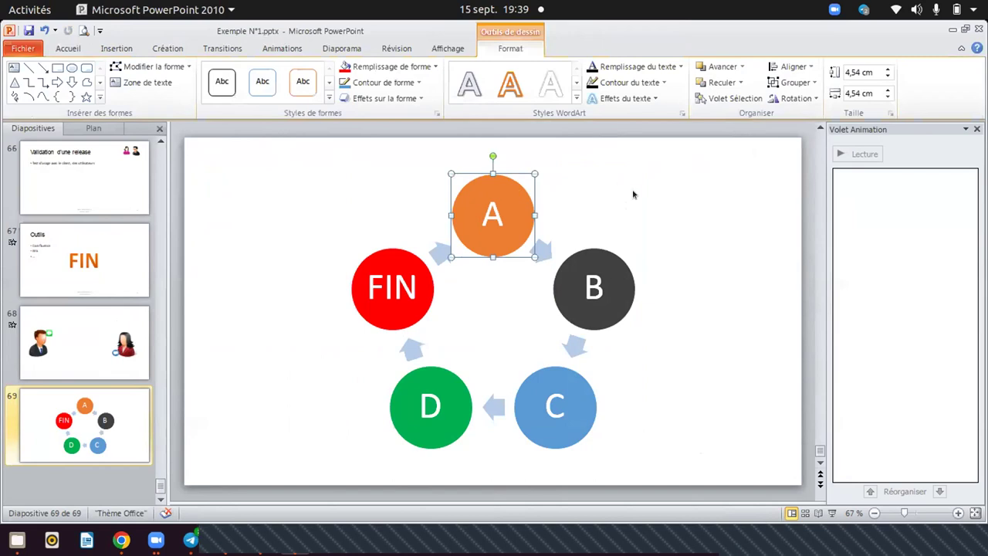
{"action": "left_click", "coordinate": [681, 219]}
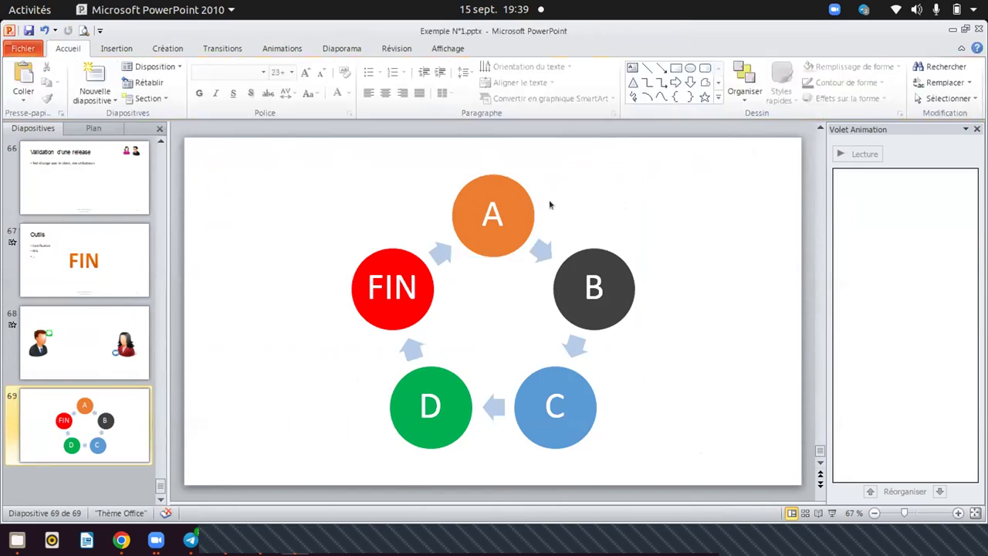
{"action": "left_click", "coordinate": [484, 182]}
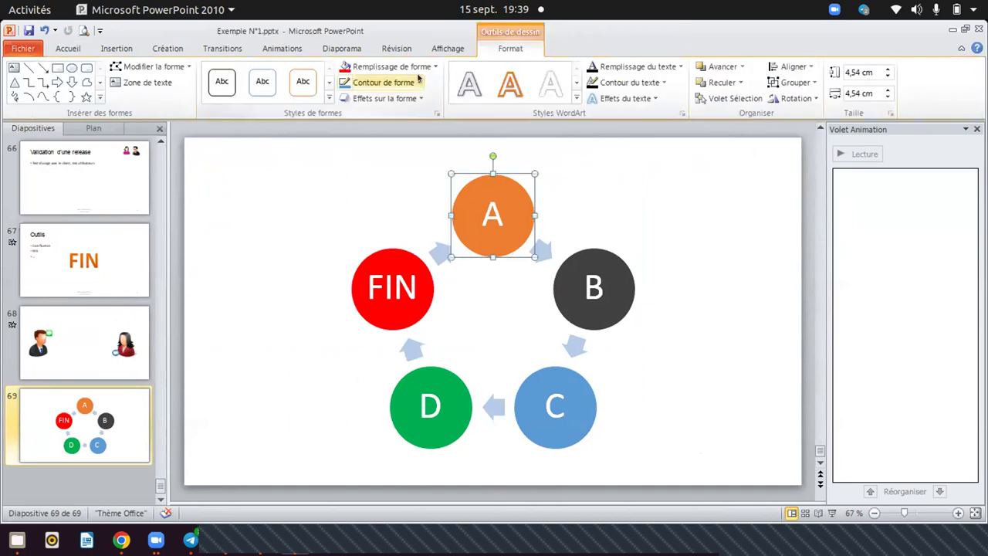
{"action": "left_click", "coordinate": [116, 46]}
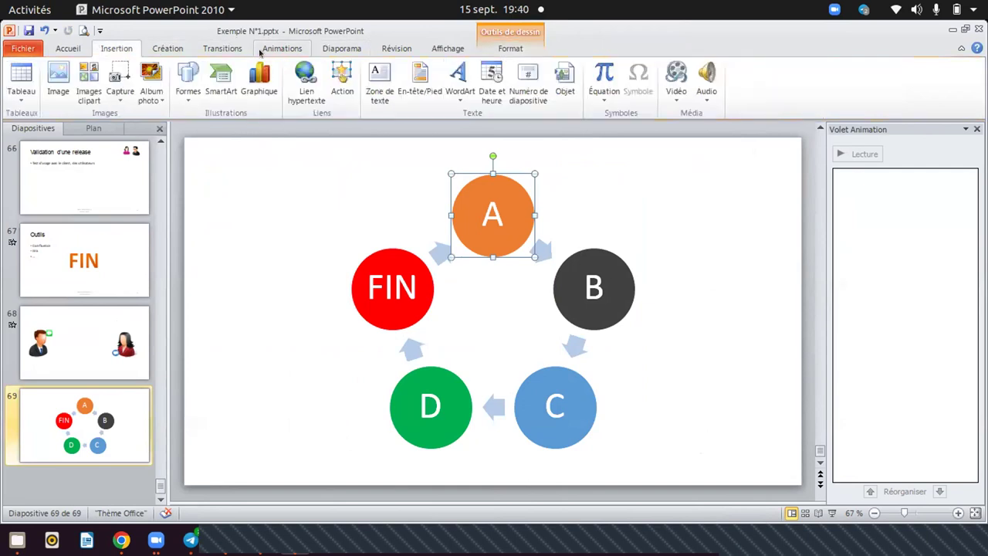
{"action": "left_click", "coordinate": [282, 46]}
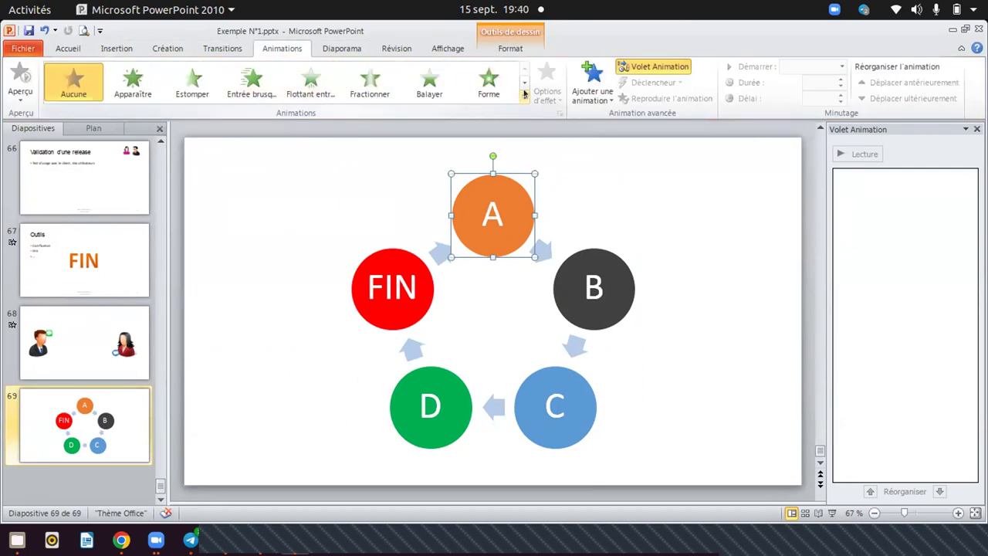
Try Zoom, Impulsion couleur, Agrandir/rétrécir and Rotation on circle A, returning to Impulsion couleur.
{"action": "left_click", "coordinate": [524, 100]}
{"action": "left_click", "coordinate": [187, 182]}
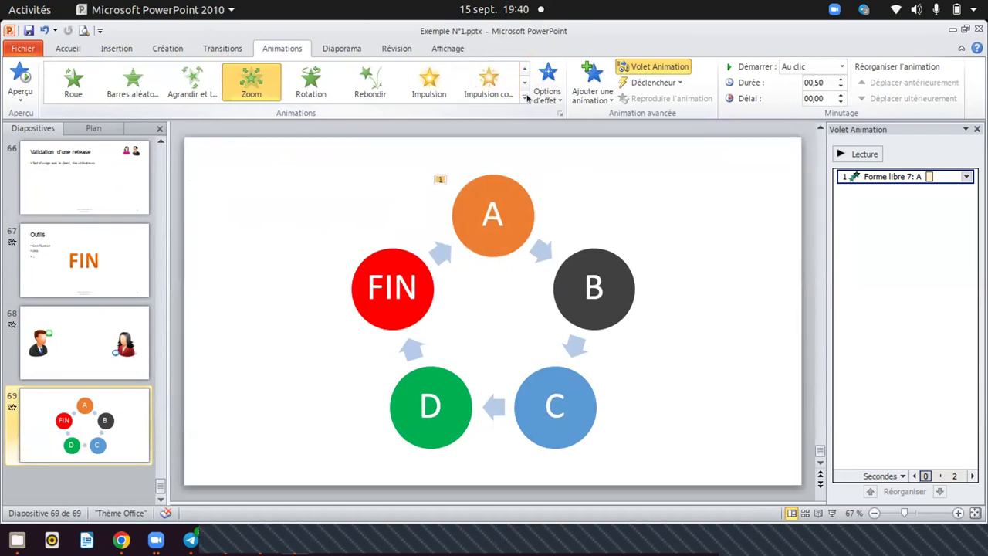
{"action": "left_click", "coordinate": [525, 97]}
{"action": "left_click", "coordinate": [192, 181]}
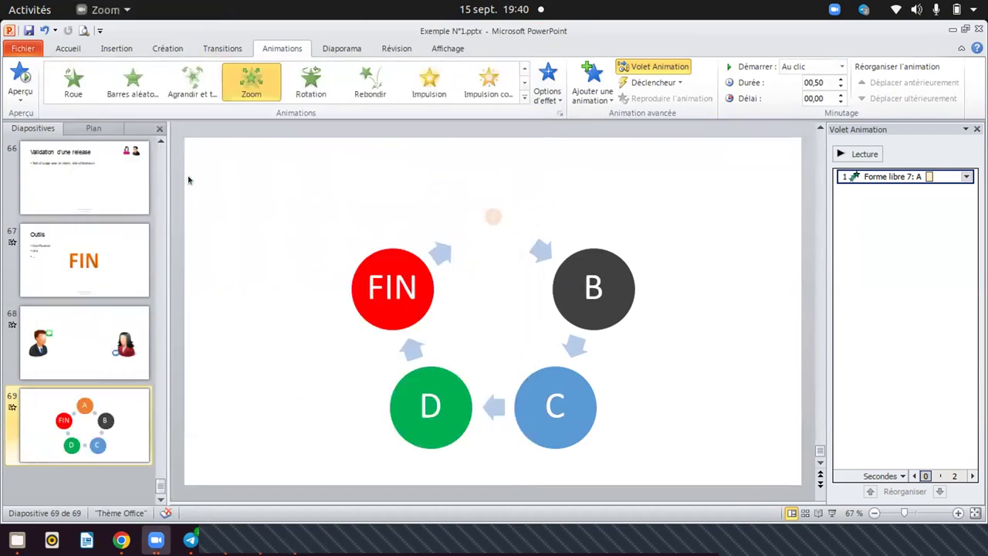
{"action": "left_click", "coordinate": [525, 97]}
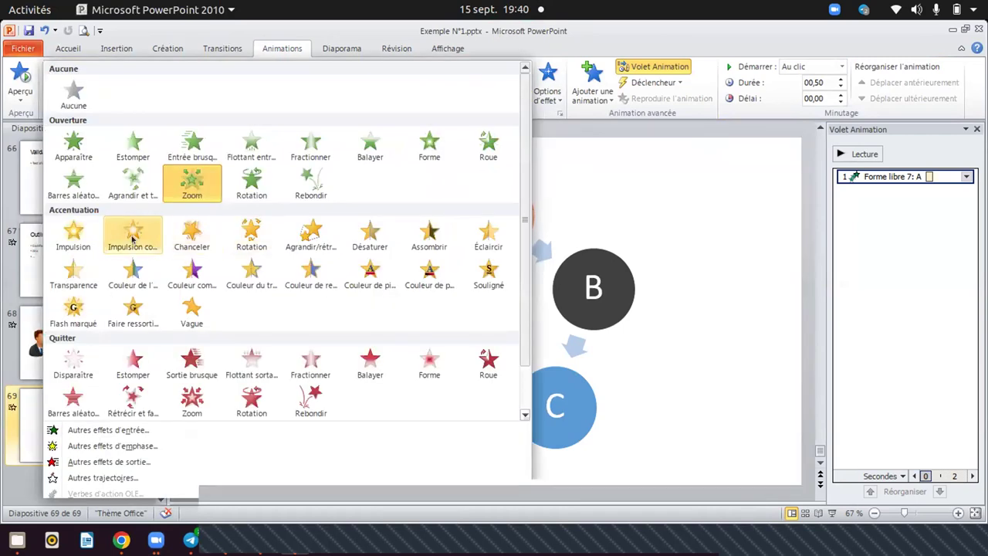
{"action": "left_click", "coordinate": [132, 236]}
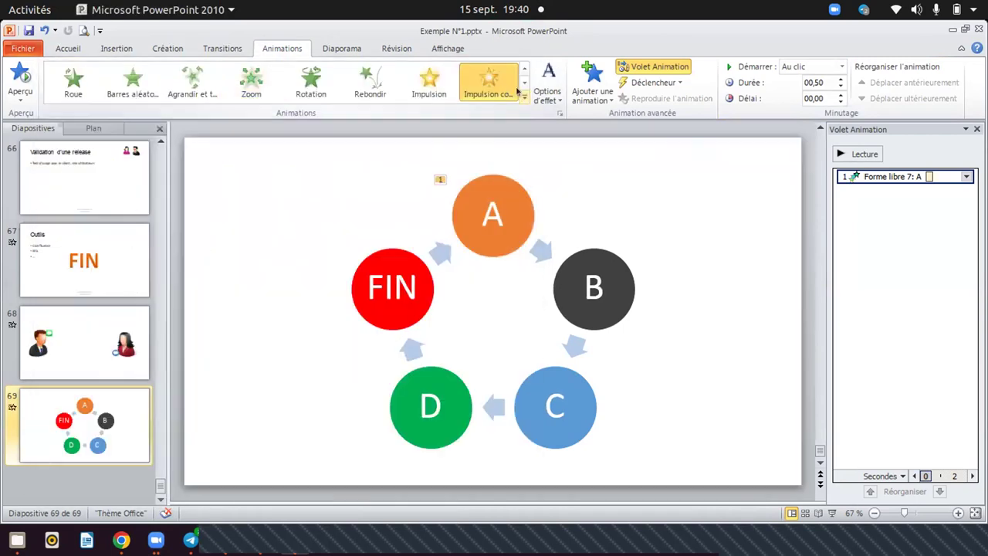
{"action": "left_click", "coordinate": [525, 97]}
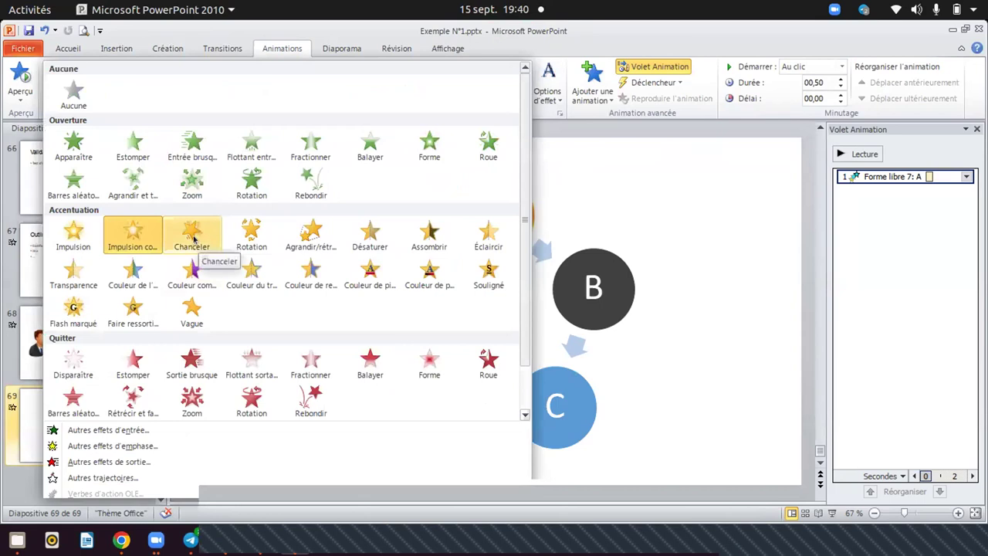
{"action": "left_click", "coordinate": [321, 226]}
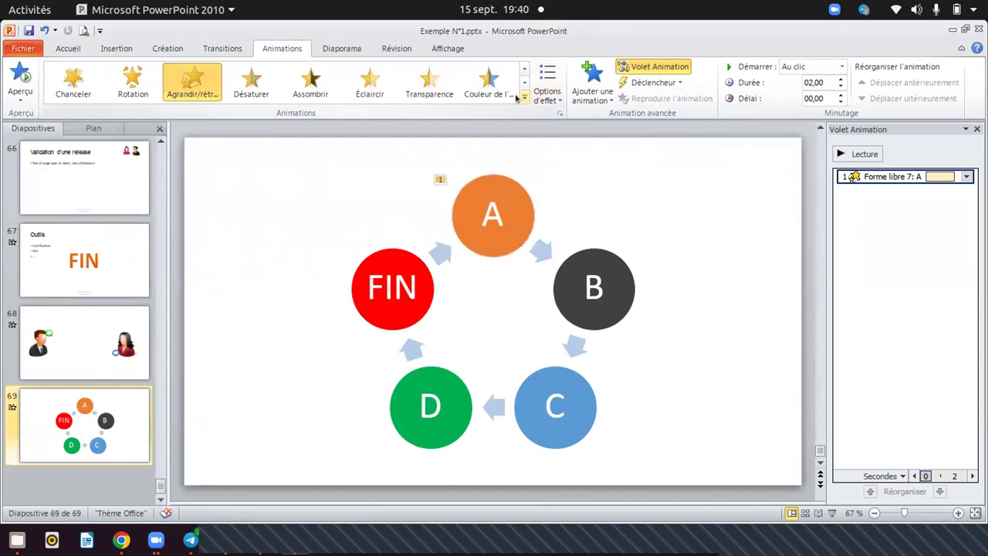
{"action": "left_click", "coordinate": [524, 100]}
{"action": "left_click", "coordinate": [252, 230]}
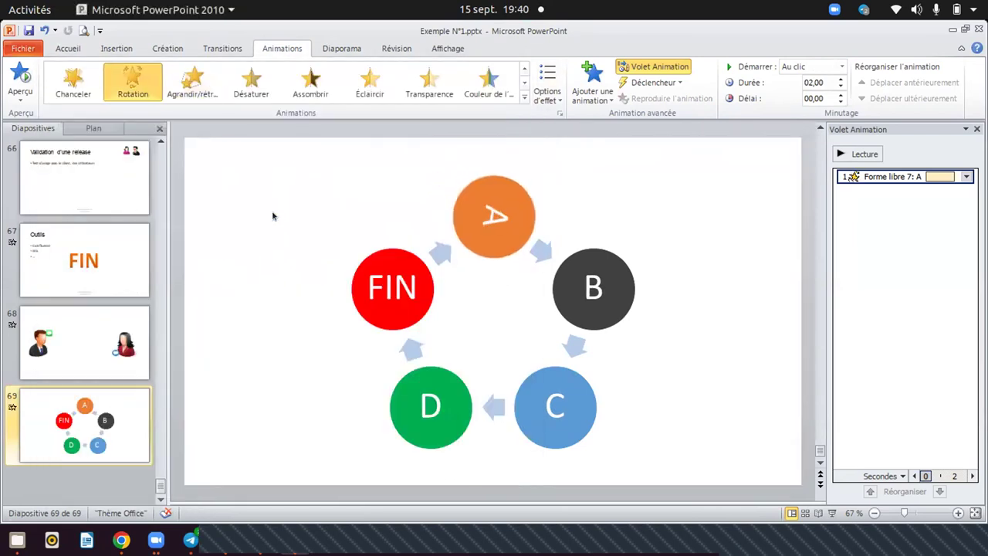
{"action": "left_click", "coordinate": [523, 99]}
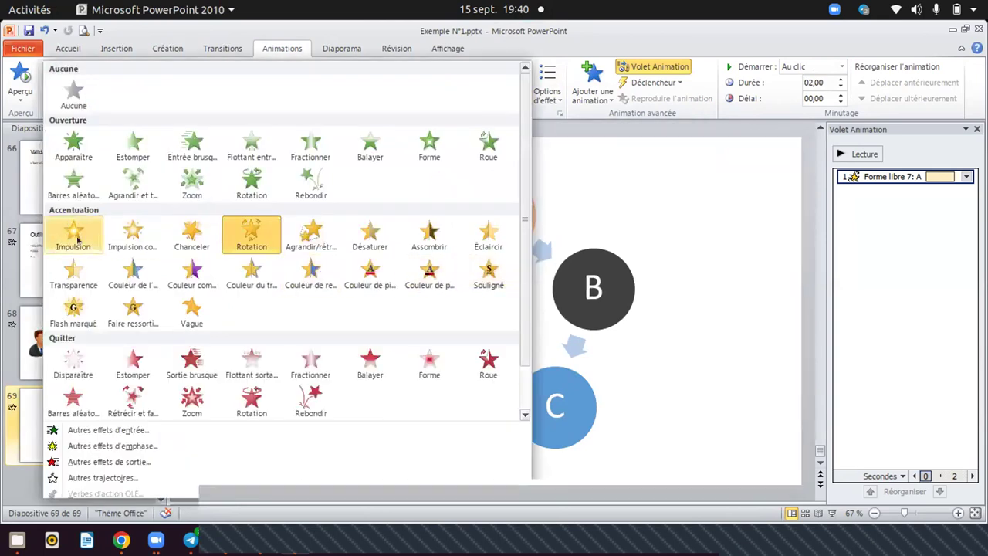
{"action": "left_click", "coordinate": [123, 236]}
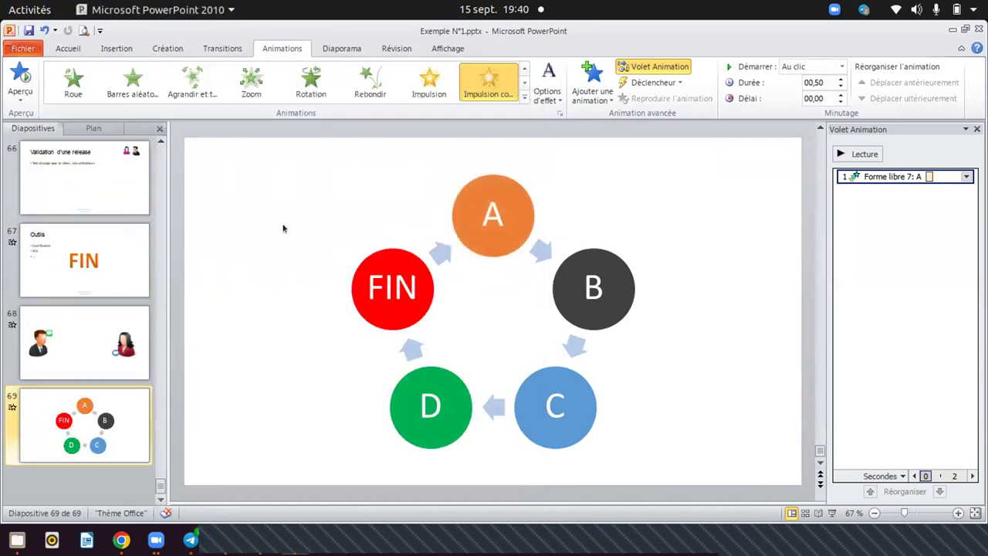
Try Agrandir avec de la couleur and Vague, then settle on Impulsion couleur for circle A.
{"action": "left_click", "coordinate": [524, 98]}
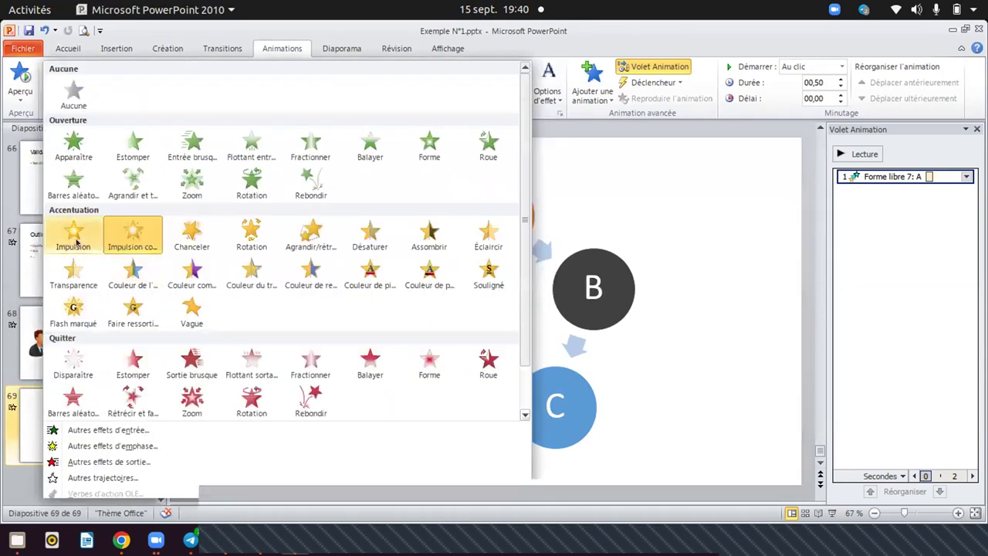
{"action": "left_click", "coordinate": [112, 446]}
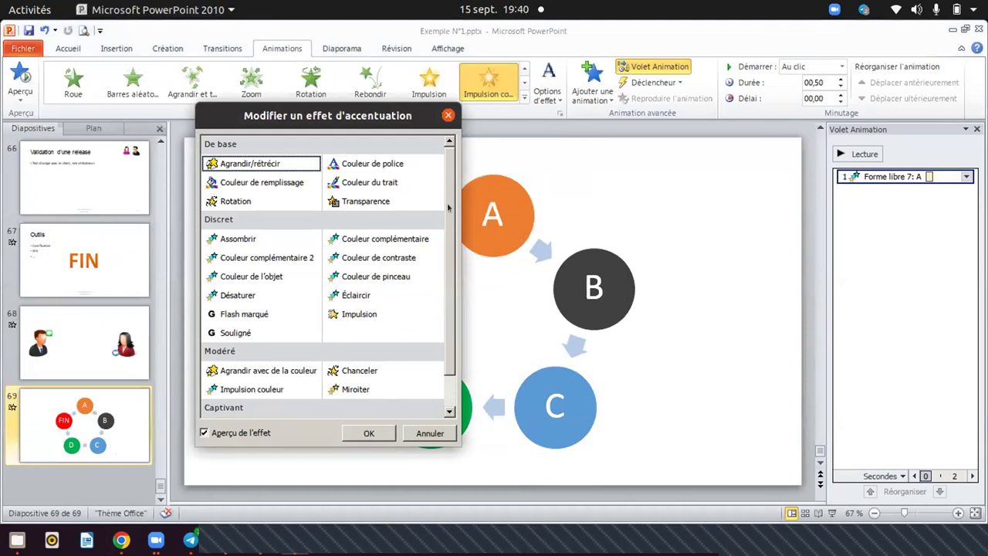
{"action": "scroll", "coordinate": [311, 239], "scroll_direction": "down", "scroll_amount": 1}
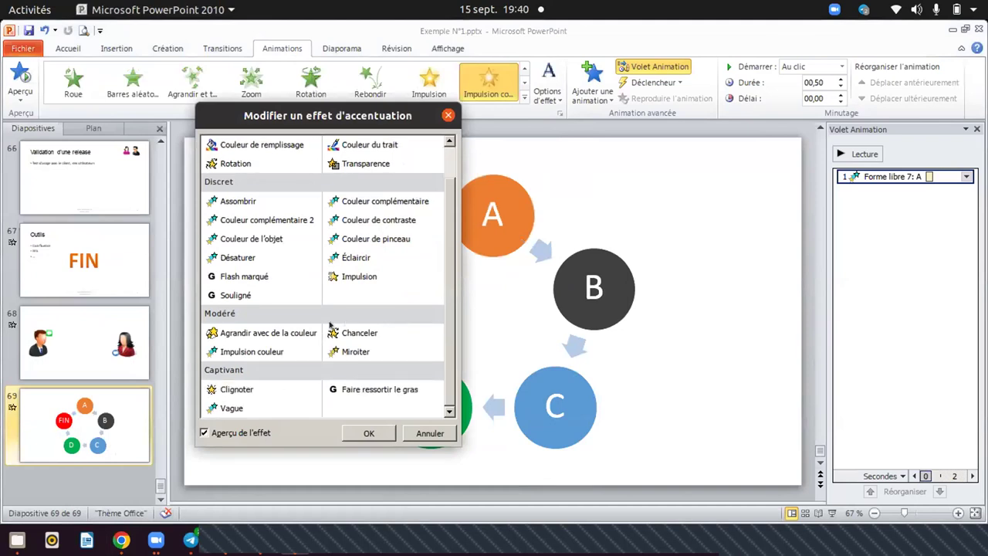
{"action": "left_click", "coordinate": [280, 333]}
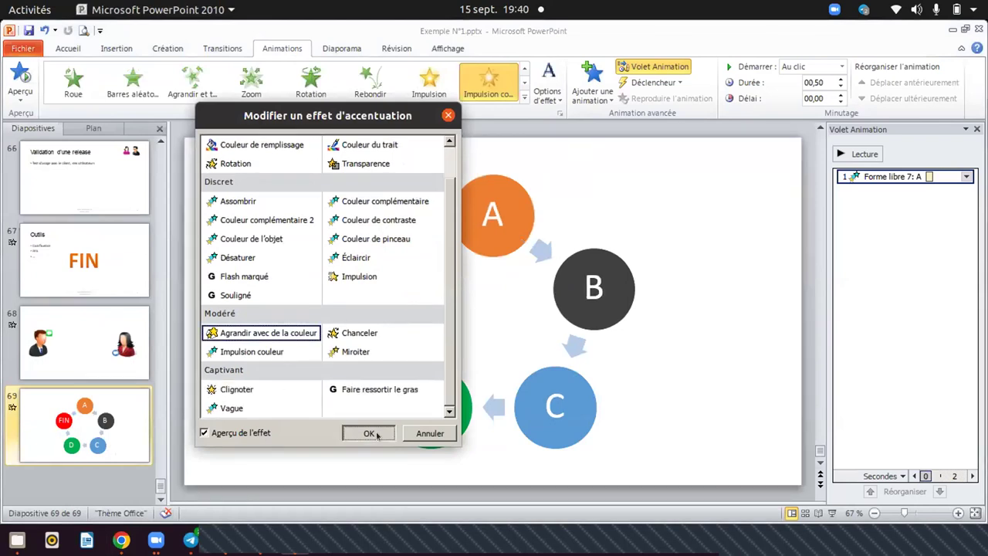
{"action": "left_click", "coordinate": [372, 434]}
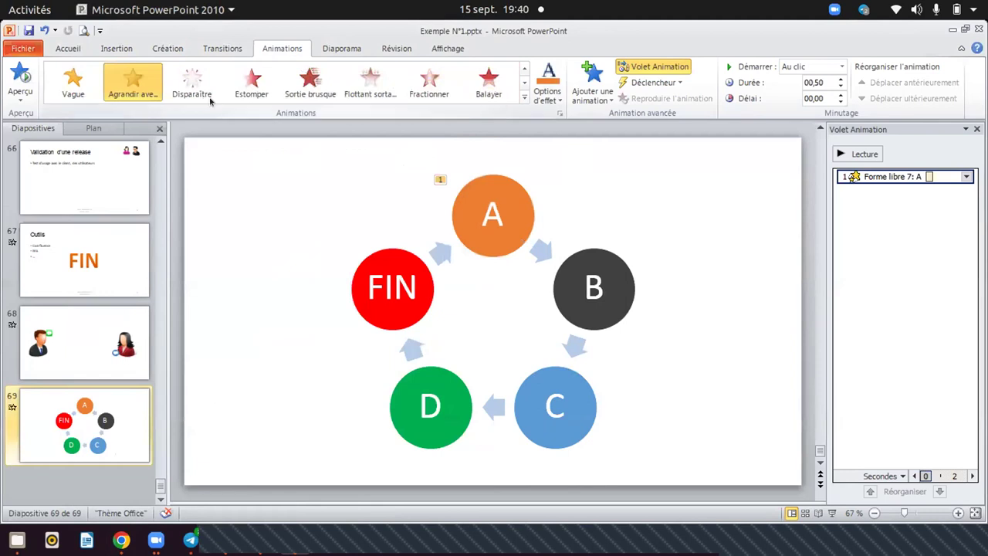
{"action": "left_click", "coordinate": [524, 99]}
{"action": "left_click", "coordinate": [176, 305]}
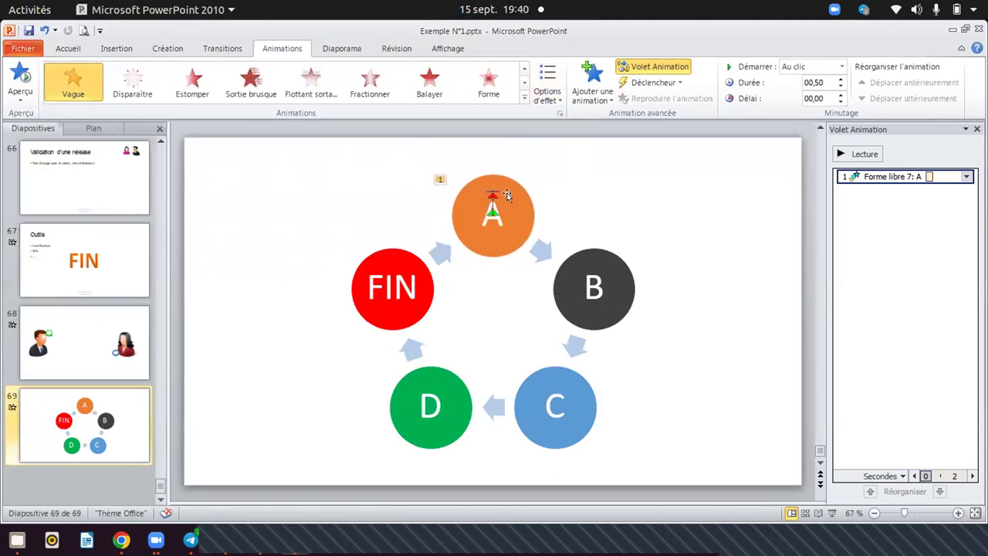
{"action": "left_click", "coordinate": [524, 98]}
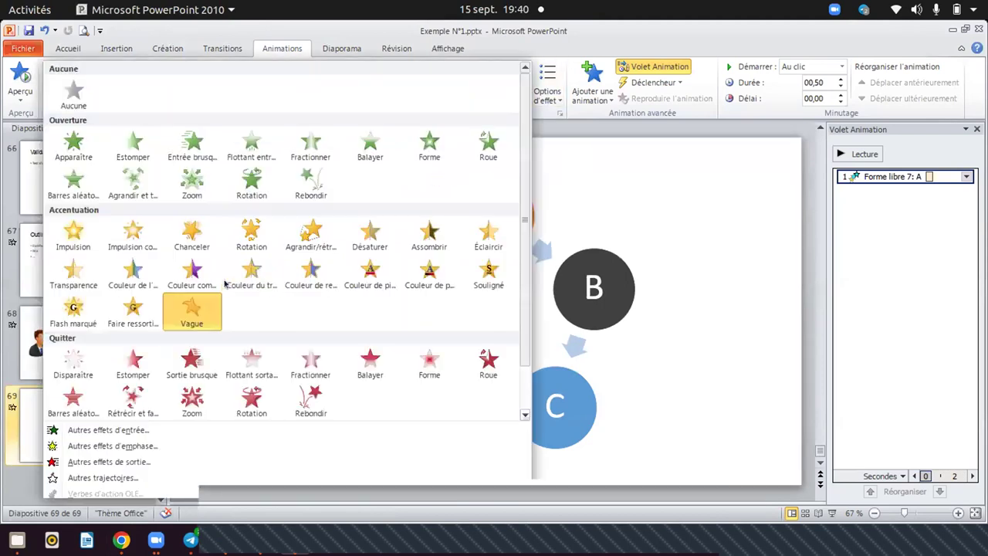
{"action": "left_click", "coordinate": [133, 241]}
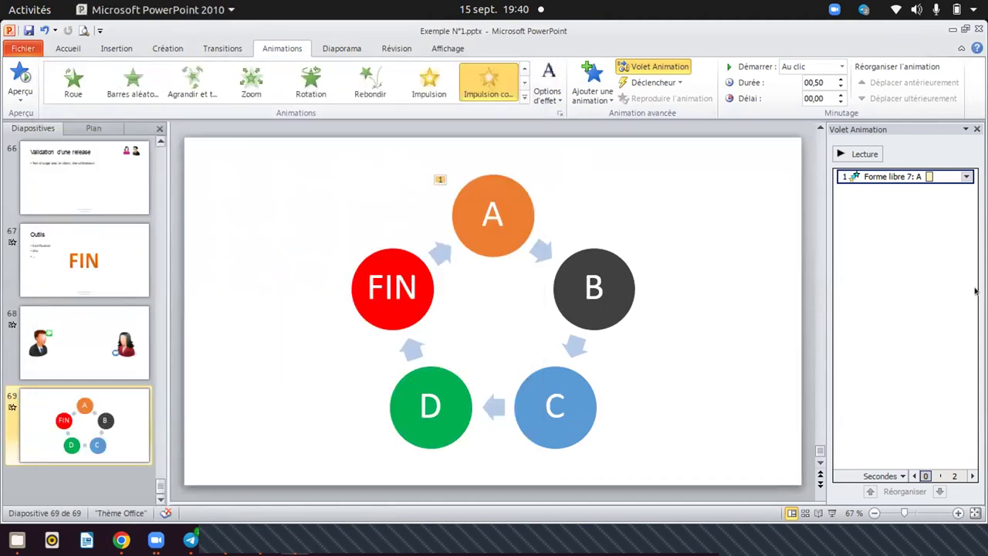
{"action": "left_click", "coordinate": [966, 177]}
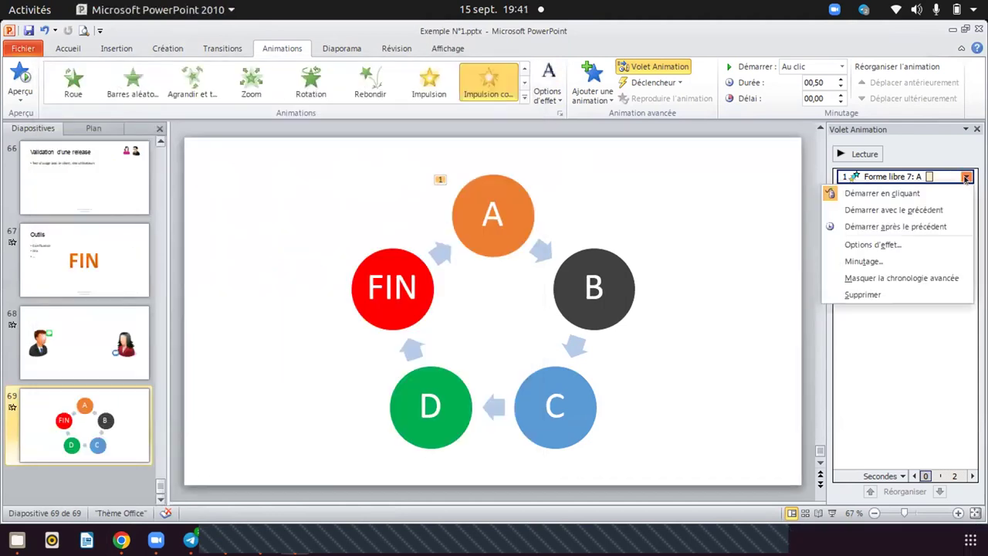
Set circle A's Impulsion couleur animation to repeat until the next click.
{"action": "left_click", "coordinate": [892, 244]}
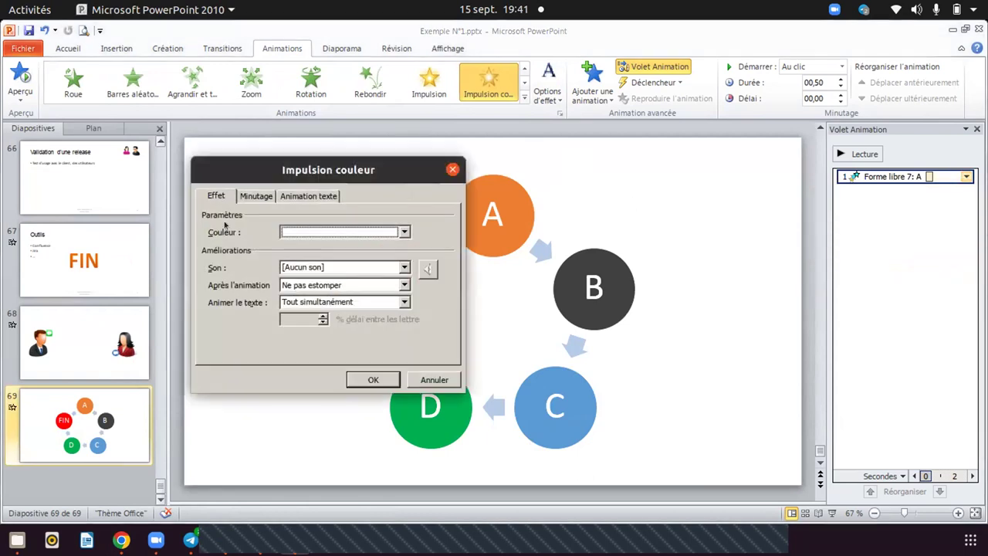
{"action": "left_click", "coordinate": [255, 196]}
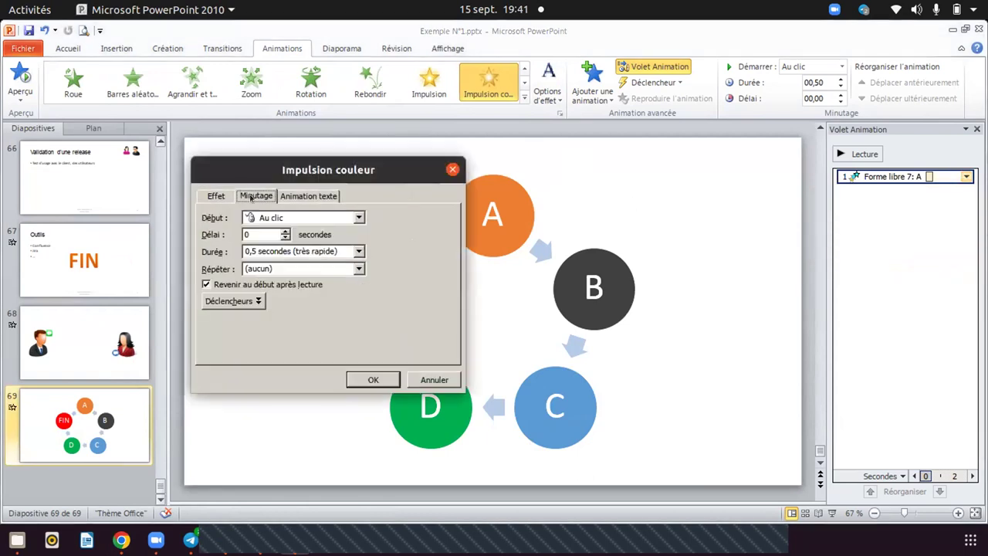
{"action": "left_click", "coordinate": [358, 269]}
{"action": "left_click", "coordinate": [318, 337]}
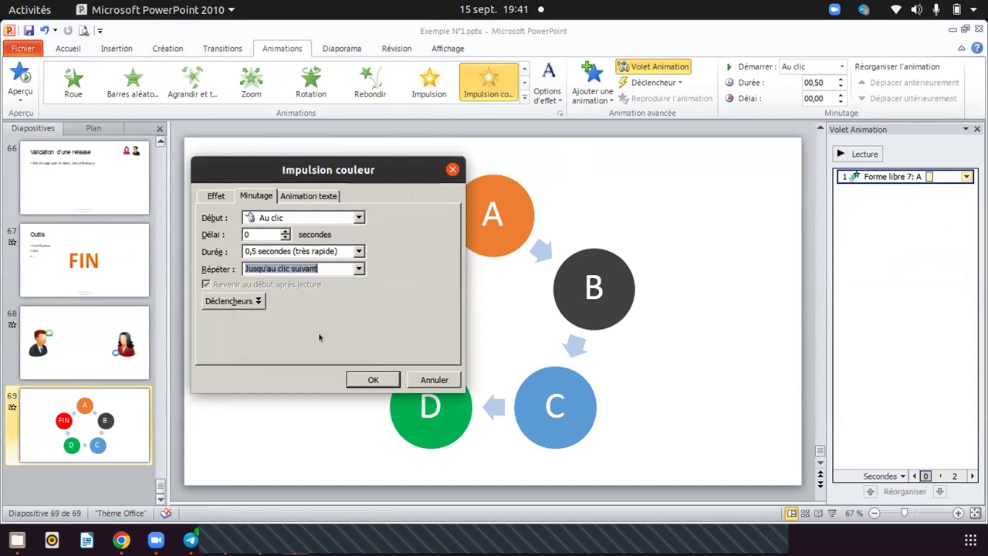
{"action": "left_click", "coordinate": [361, 380]}
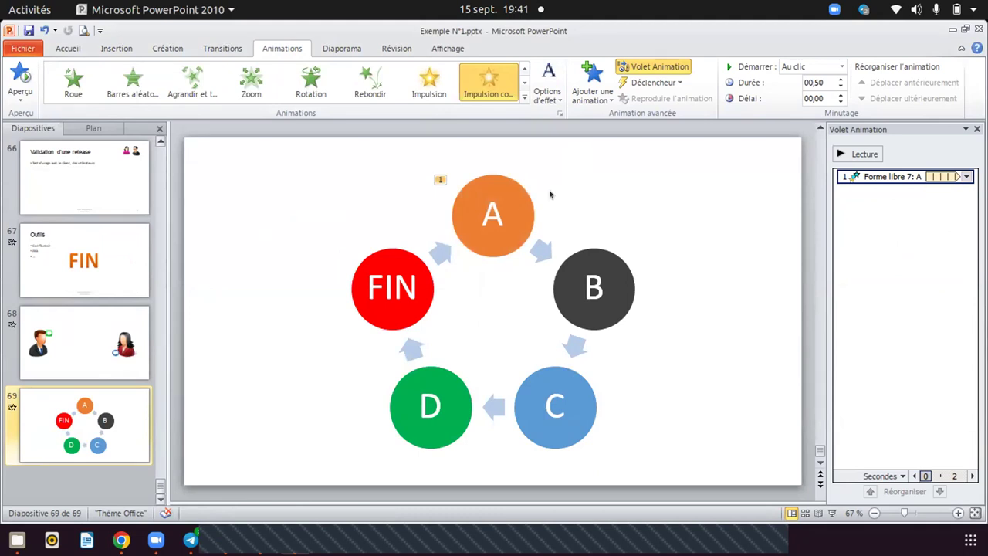
Change circle A's animation to Zoom, repeating until the next click.
{"action": "left_click", "coordinate": [496, 190]}
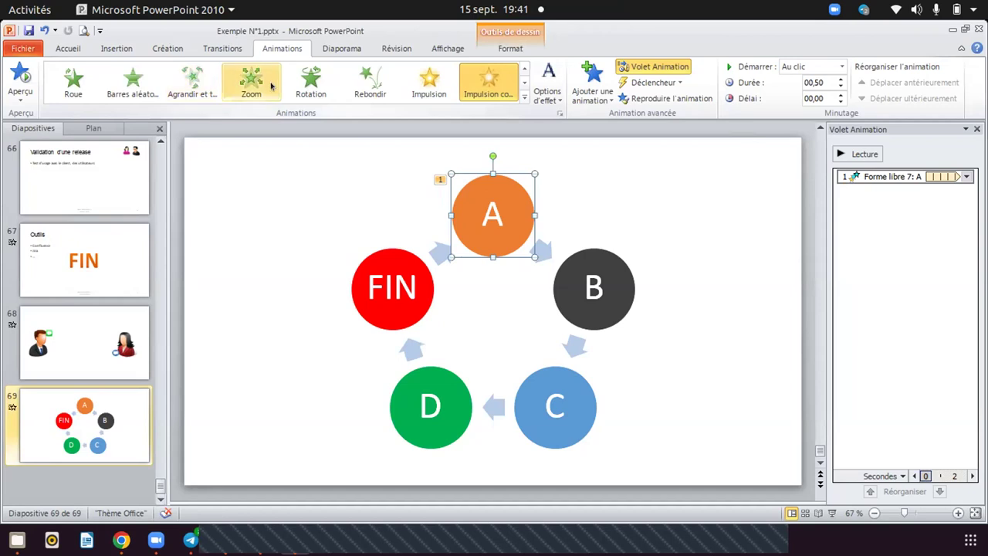
{"action": "left_click", "coordinate": [241, 80]}
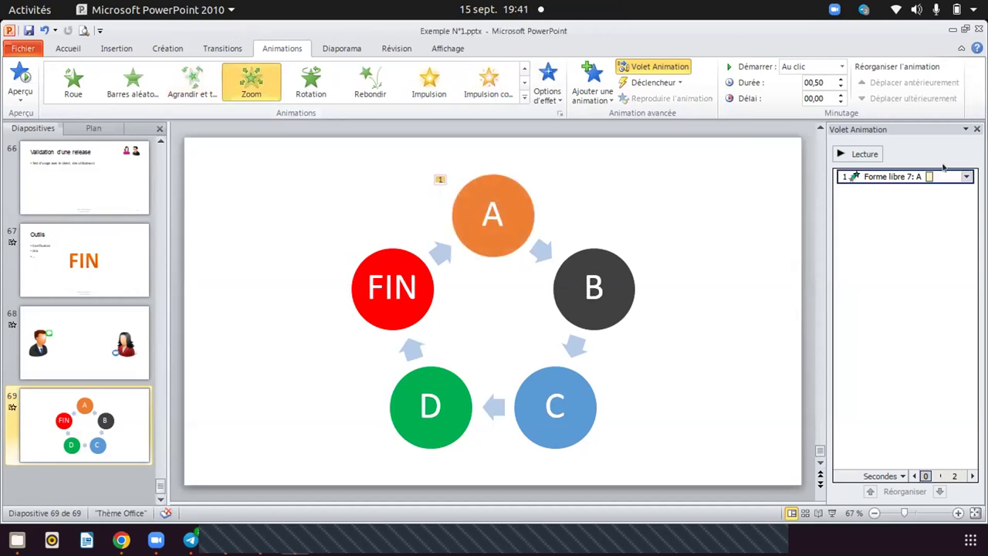
{"action": "left_click", "coordinate": [967, 176]}
{"action": "left_click", "coordinate": [877, 244]}
{"action": "left_click", "coordinate": [255, 196]}
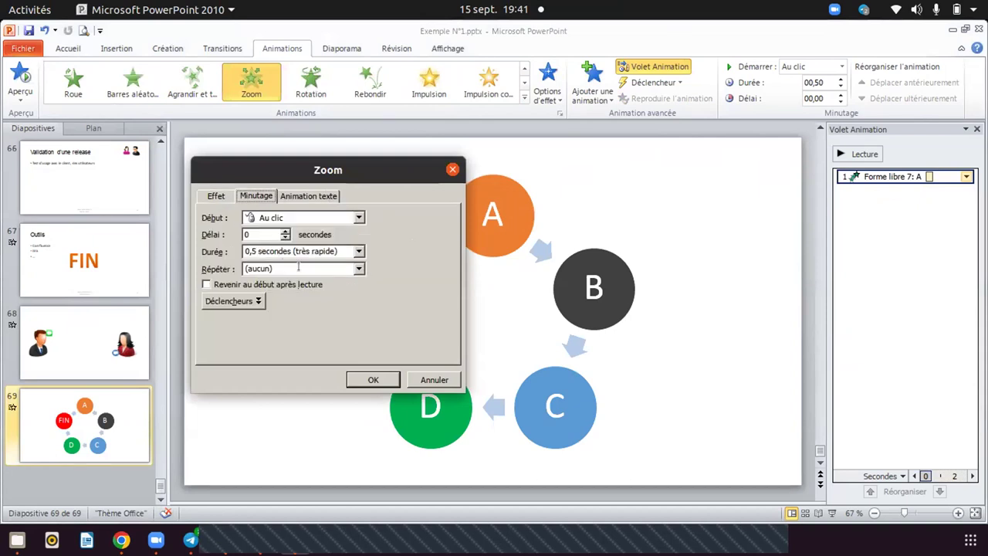
{"action": "left_click", "coordinate": [359, 268]}
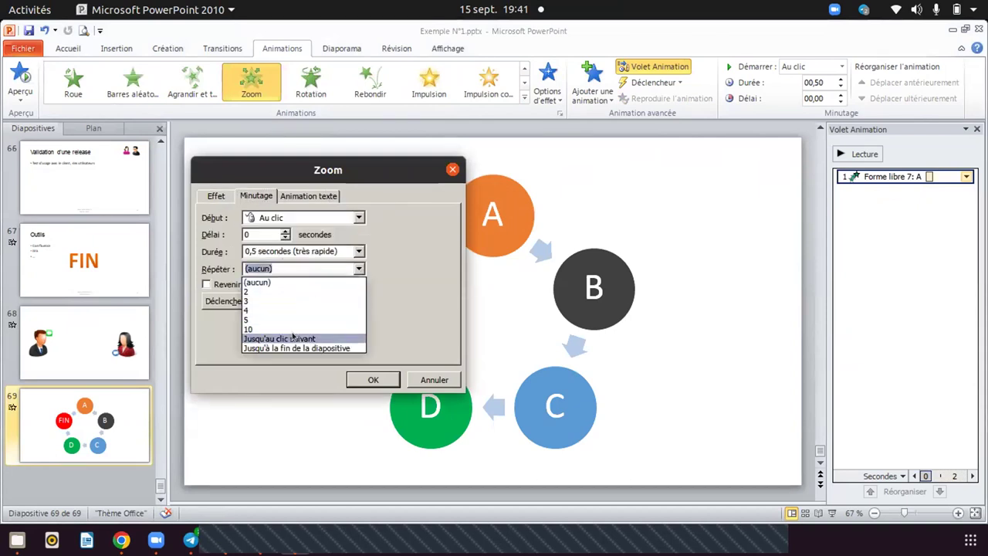
{"action": "left_click", "coordinate": [309, 338]}
{"action": "left_click", "coordinate": [373, 379]}
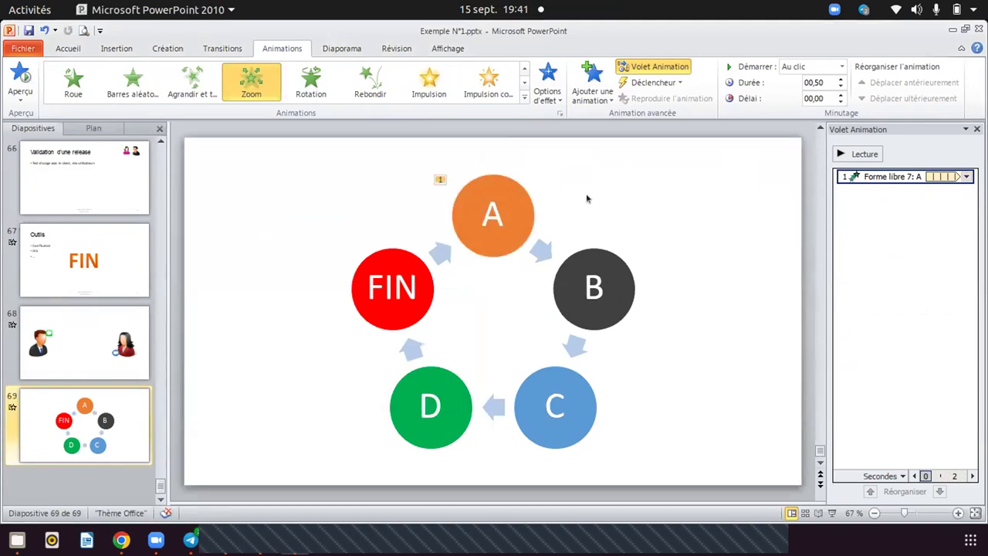
{"action": "left_click", "coordinate": [596, 245]}
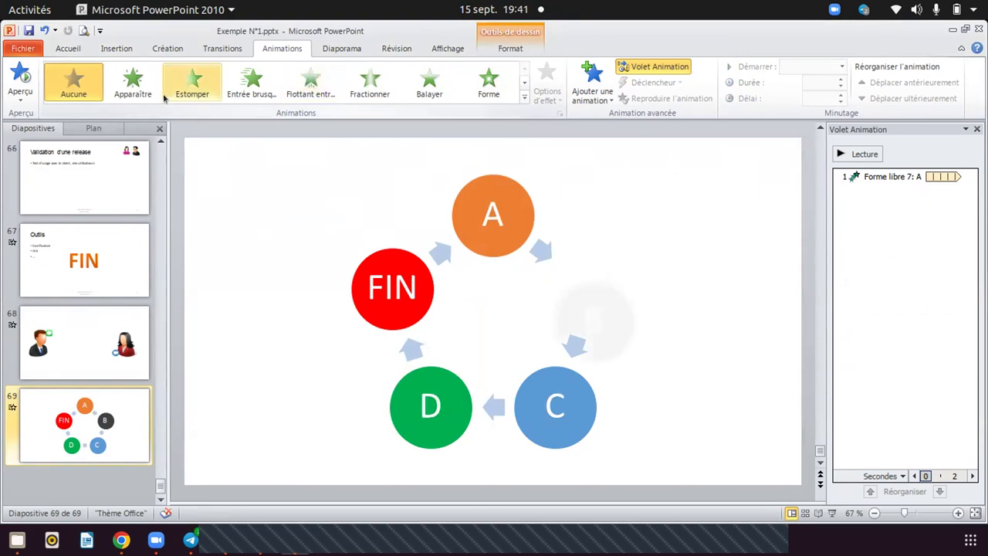
Give circle B a Zoom entrance that repeats until the next click.
{"action": "left_click", "coordinate": [518, 98]}
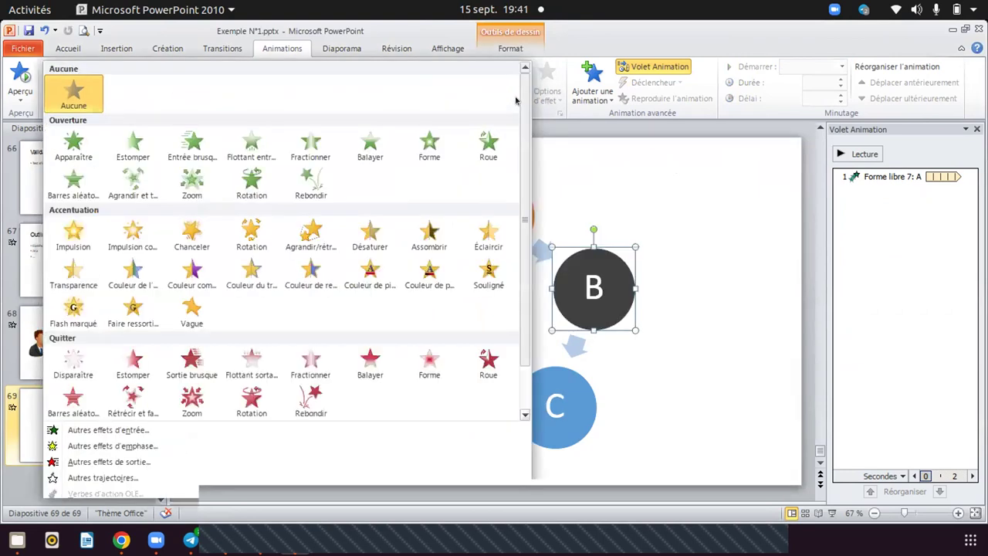
{"action": "left_click", "coordinate": [193, 183]}
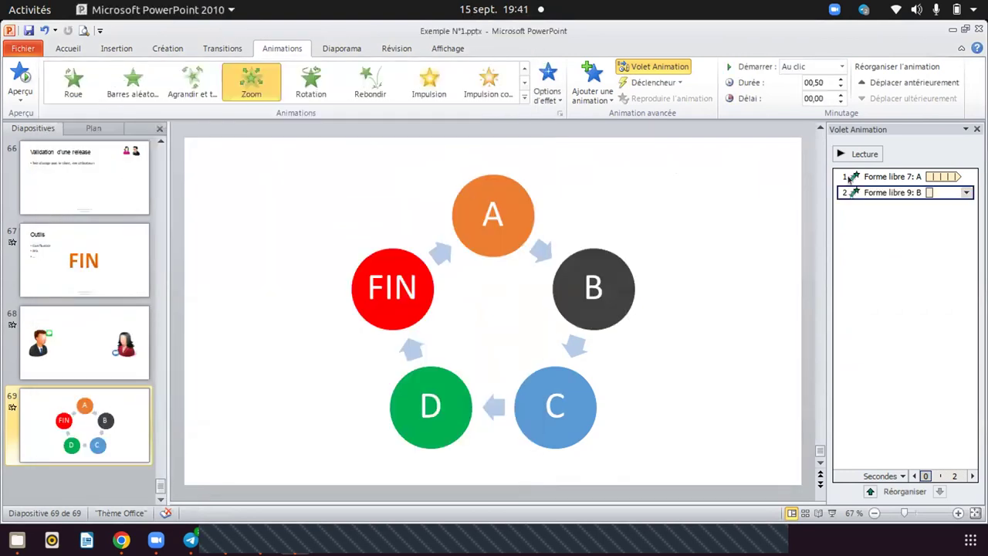
{"action": "left_click", "coordinate": [965, 193]}
{"action": "left_click", "coordinate": [880, 261]}
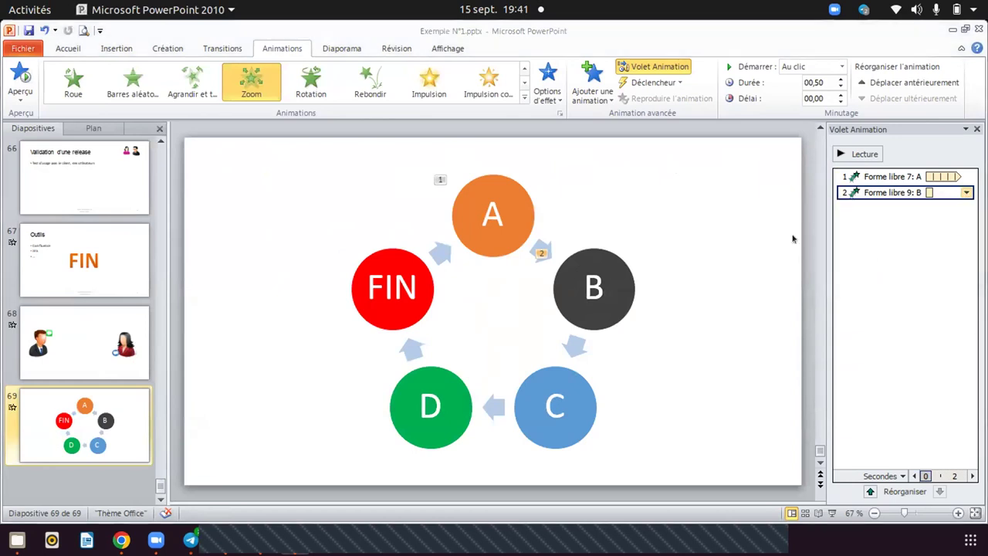
{"action": "left_click", "coordinate": [259, 197]}
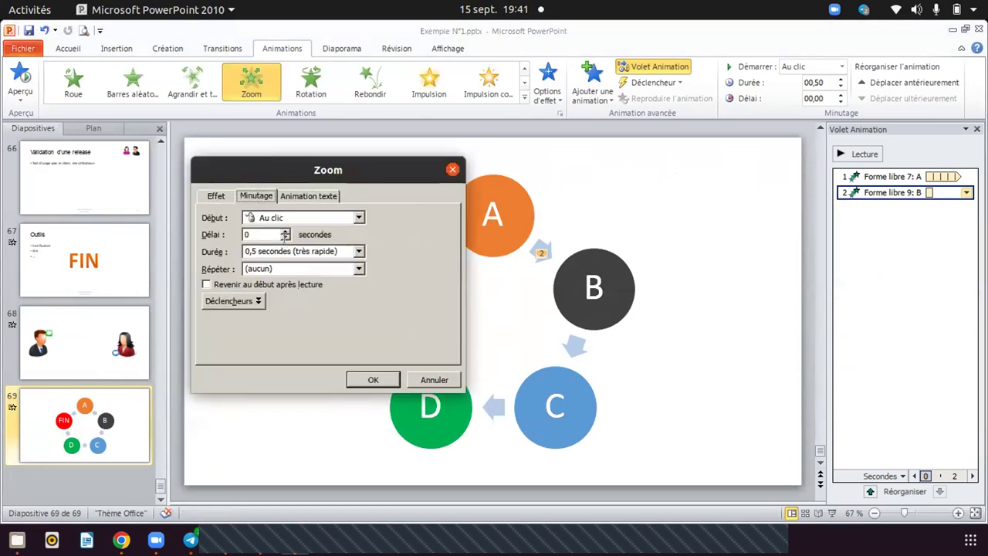
{"action": "left_click", "coordinate": [358, 269]}
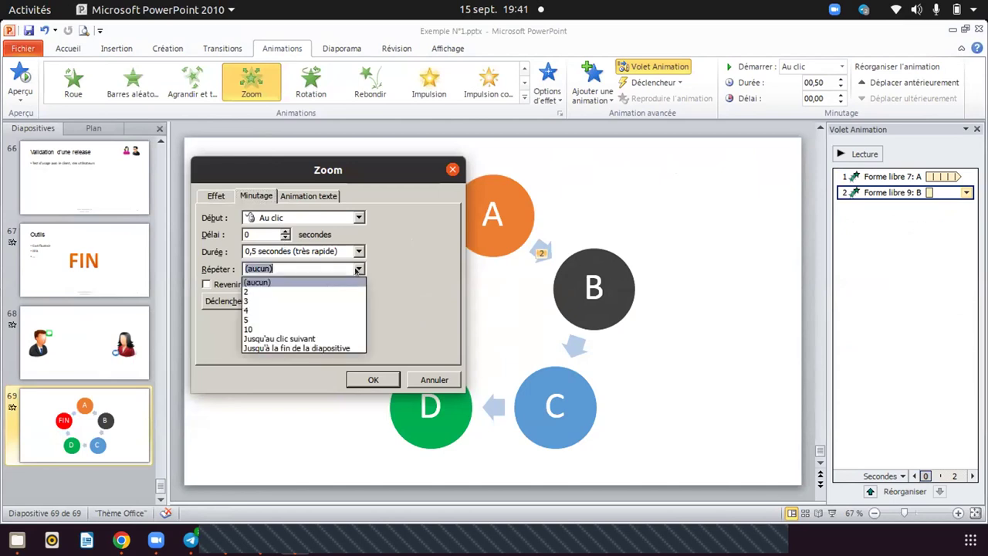
{"action": "left_click", "coordinate": [295, 341]}
{"action": "left_click", "coordinate": [373, 379]}
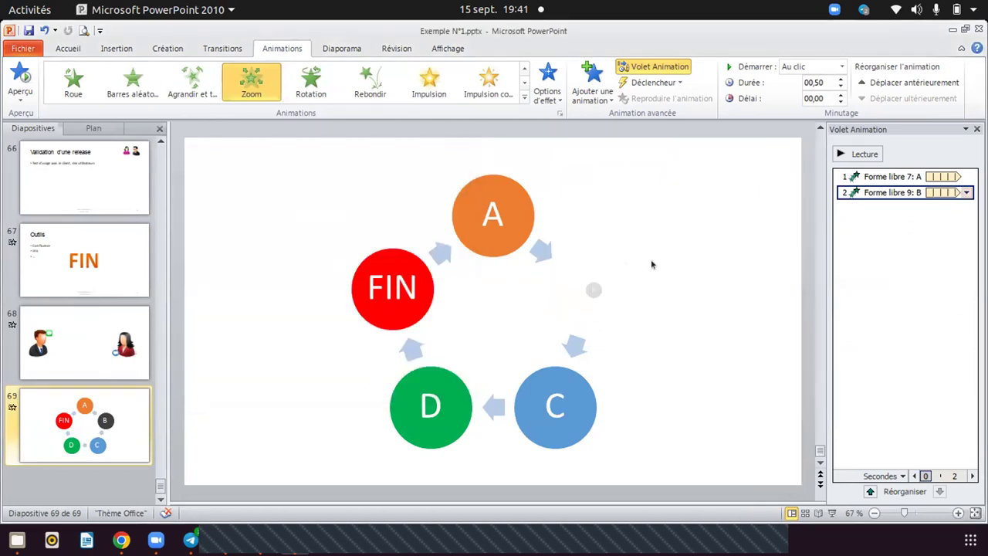
Give circle C a Zoom entrance that repeats until the next click.
{"action": "left_click", "coordinate": [575, 393]}
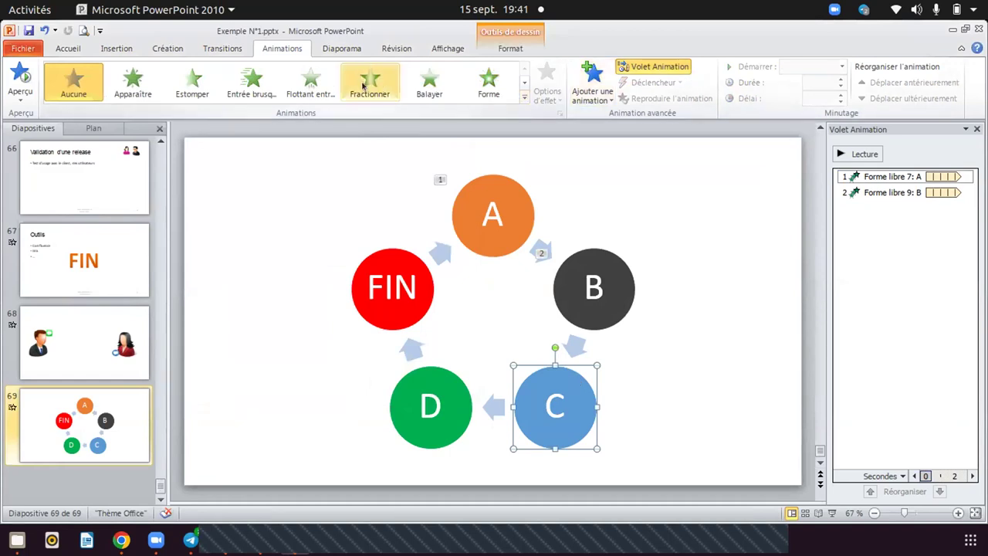
{"action": "left_click", "coordinate": [525, 98]}
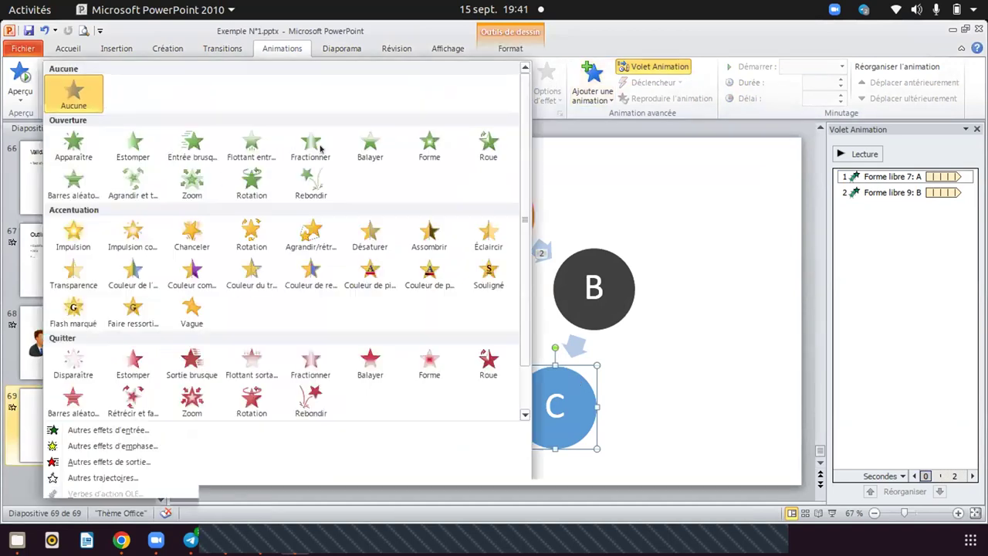
{"action": "left_click", "coordinate": [192, 187]}
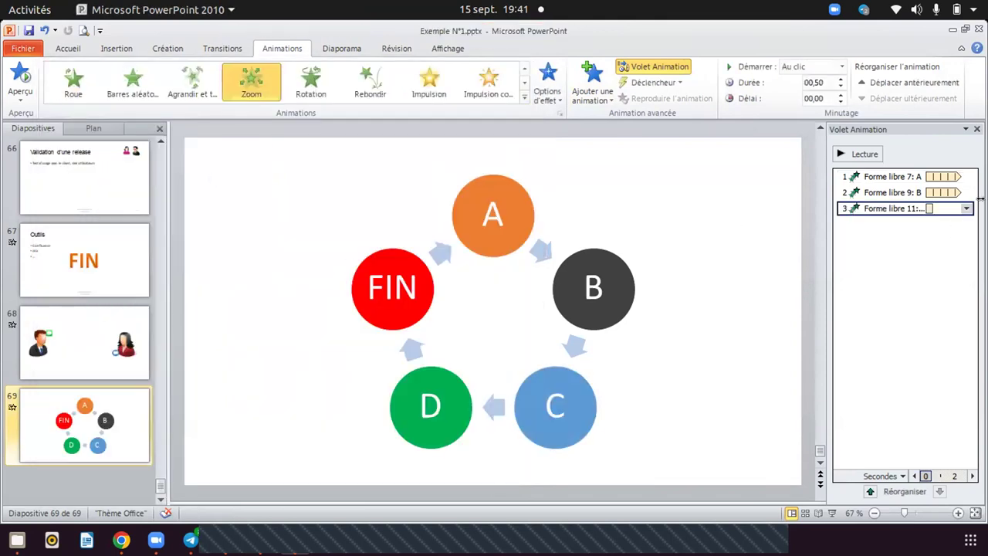
{"action": "left_click", "coordinate": [965, 208]}
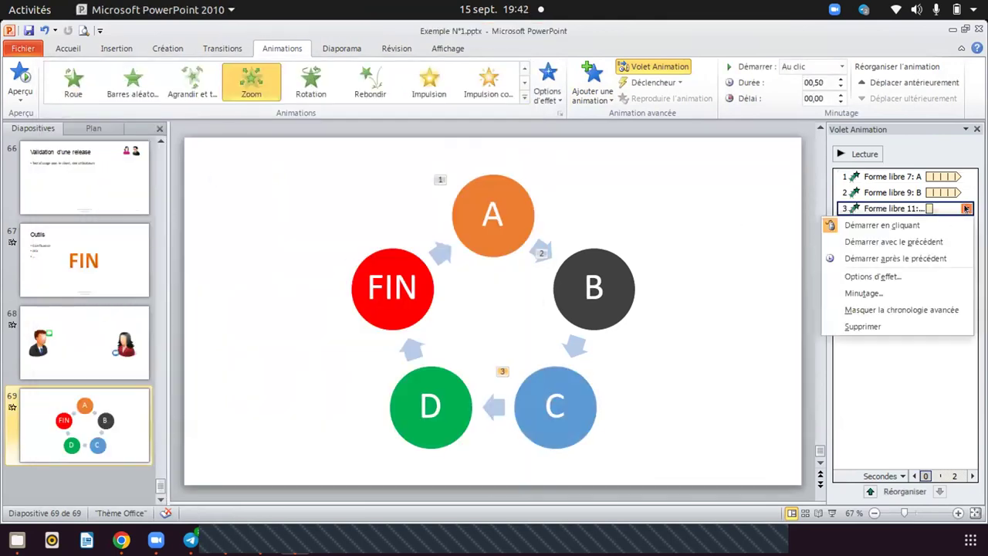
{"action": "left_click", "coordinate": [896, 276]}
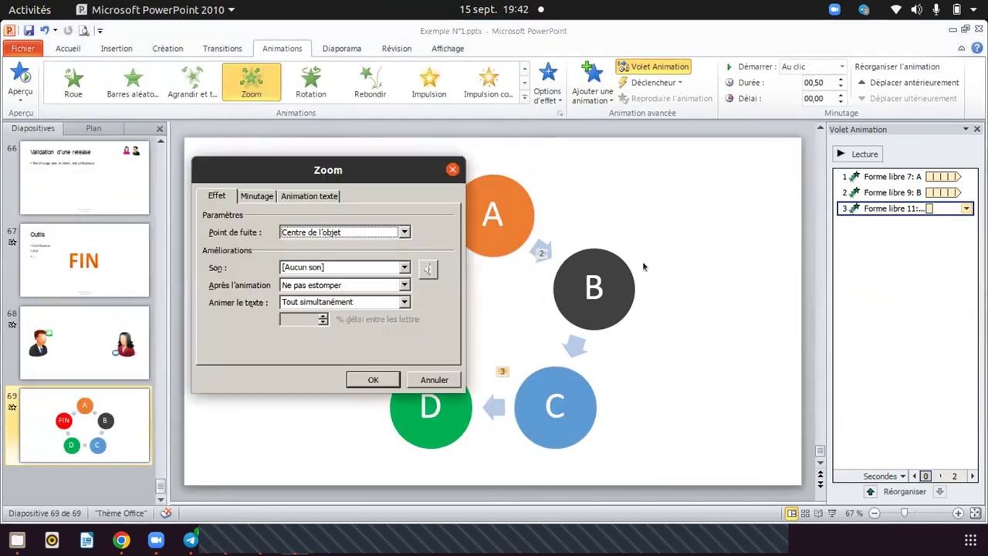
{"action": "left_click", "coordinate": [297, 195]}
{"action": "left_click", "coordinate": [251, 197]}
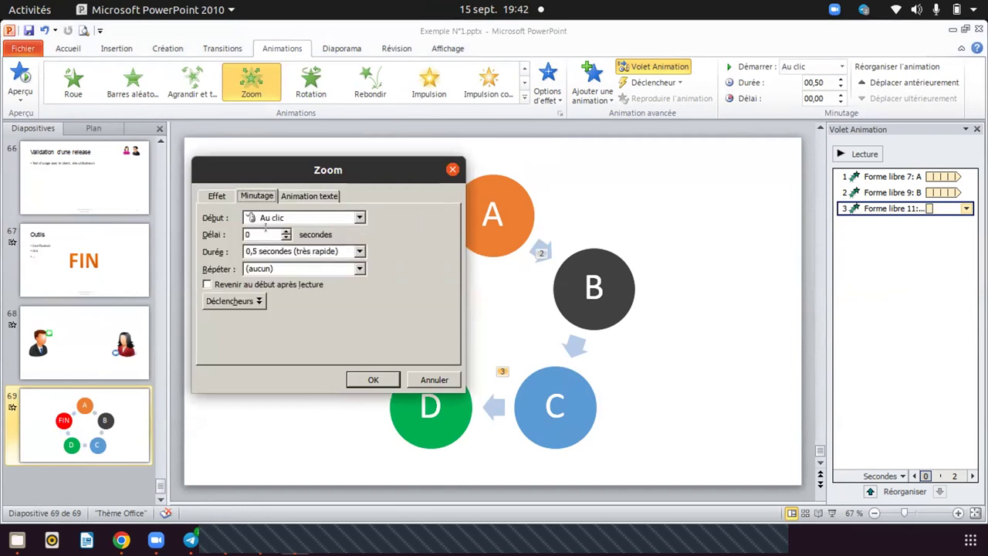
{"action": "left_click", "coordinate": [360, 269]}
{"action": "left_click", "coordinate": [283, 338]}
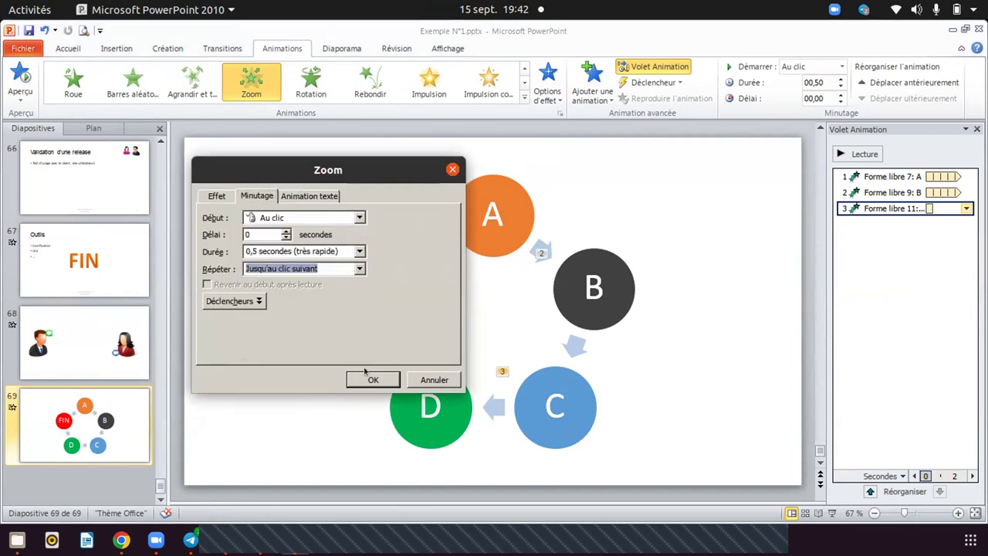
{"action": "left_click", "coordinate": [367, 377]}
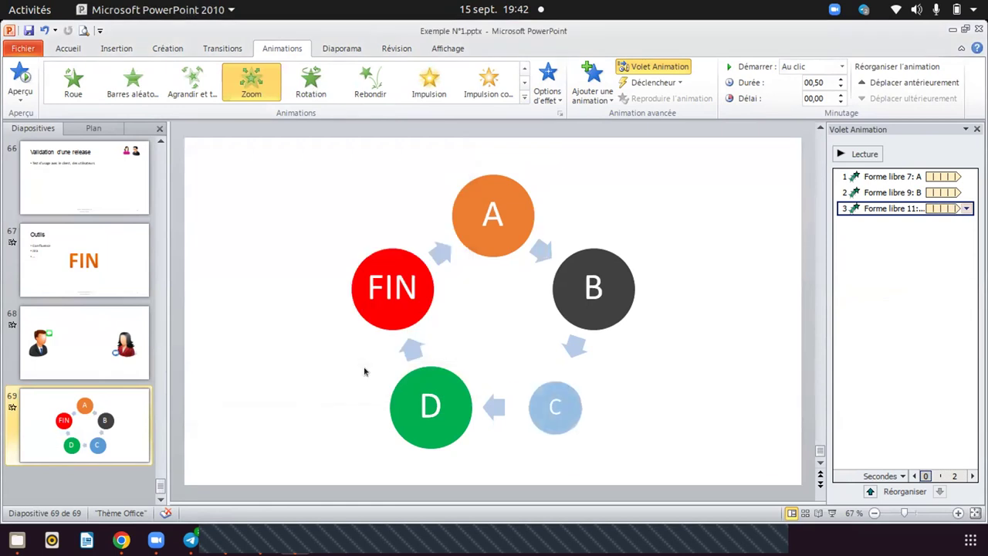
{"action": "left_click", "coordinate": [445, 373]}
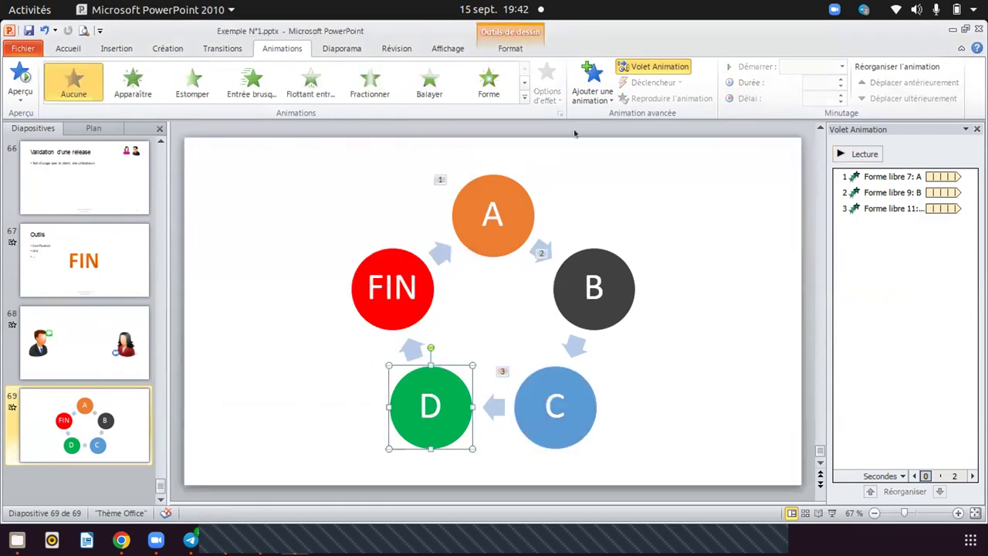
Give circle D a Zoom entrance set to repeat until the next click.
{"action": "left_click", "coordinate": [525, 96]}
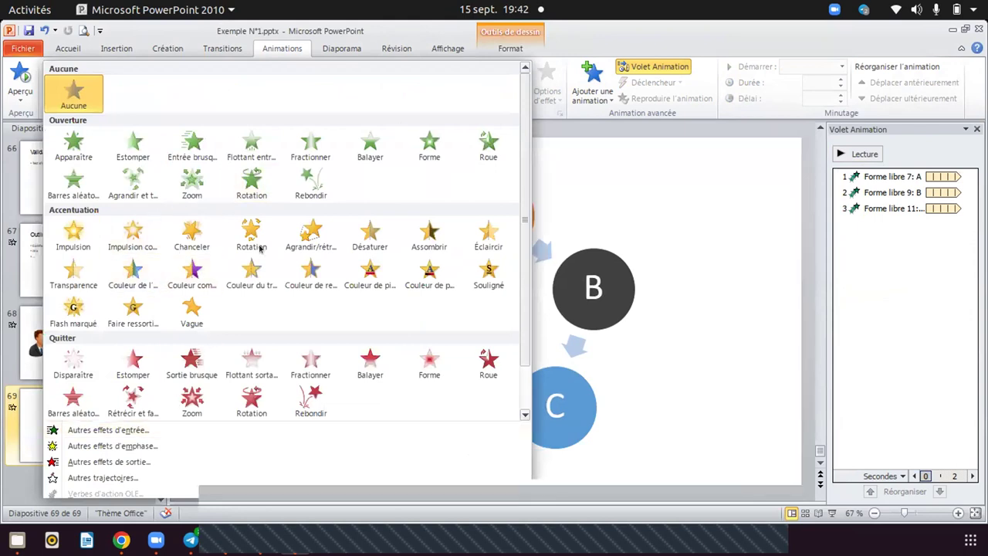
{"action": "left_click", "coordinate": [192, 182]}
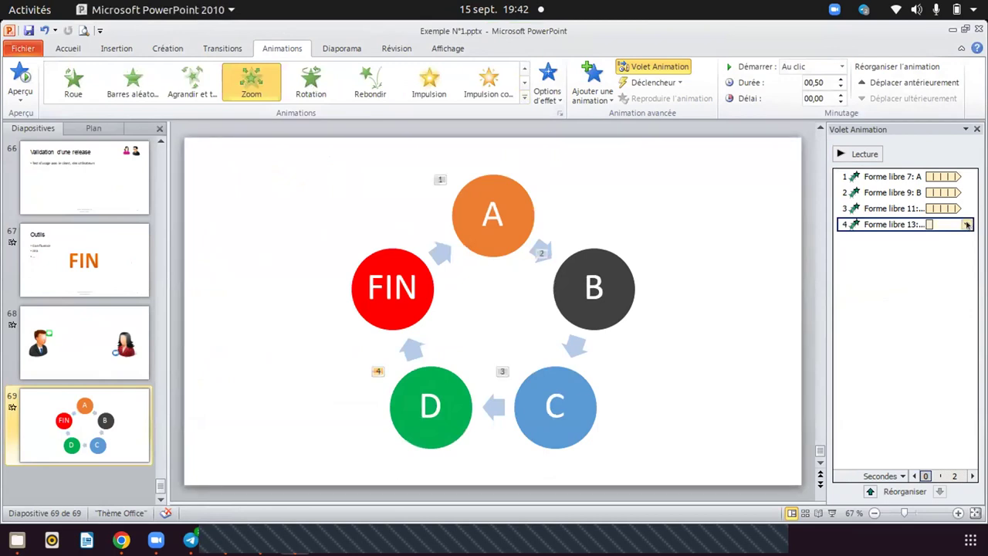
{"action": "left_click", "coordinate": [966, 224]}
{"action": "left_click", "coordinate": [873, 292]}
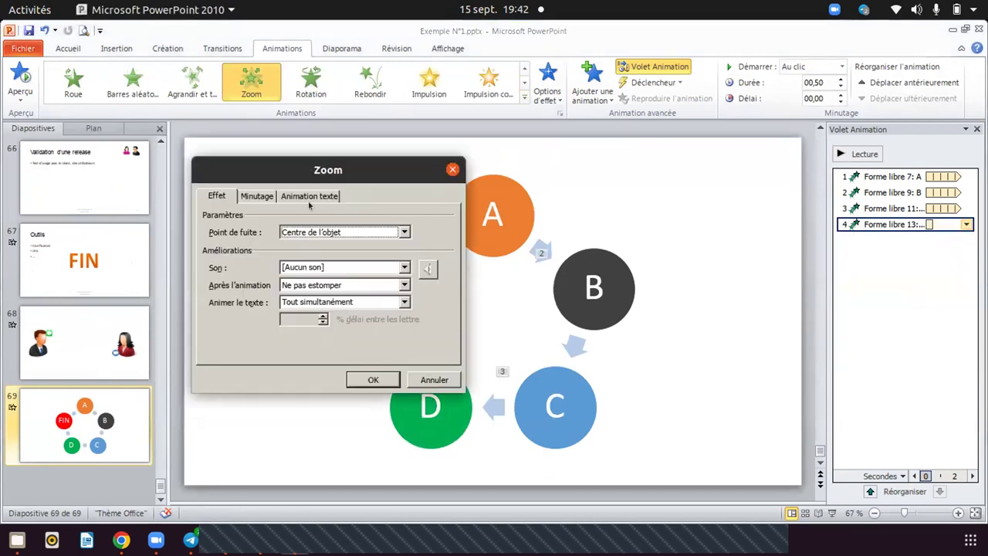
{"action": "left_click", "coordinate": [260, 196]}
{"action": "left_click", "coordinate": [359, 269]}
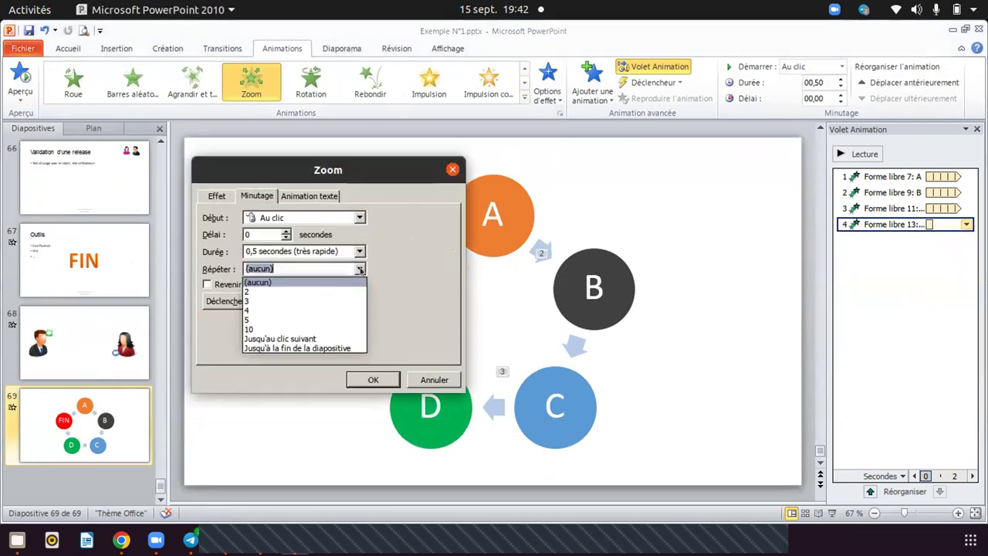
{"action": "left_click", "coordinate": [305, 337]}
{"action": "left_click", "coordinate": [372, 378]}
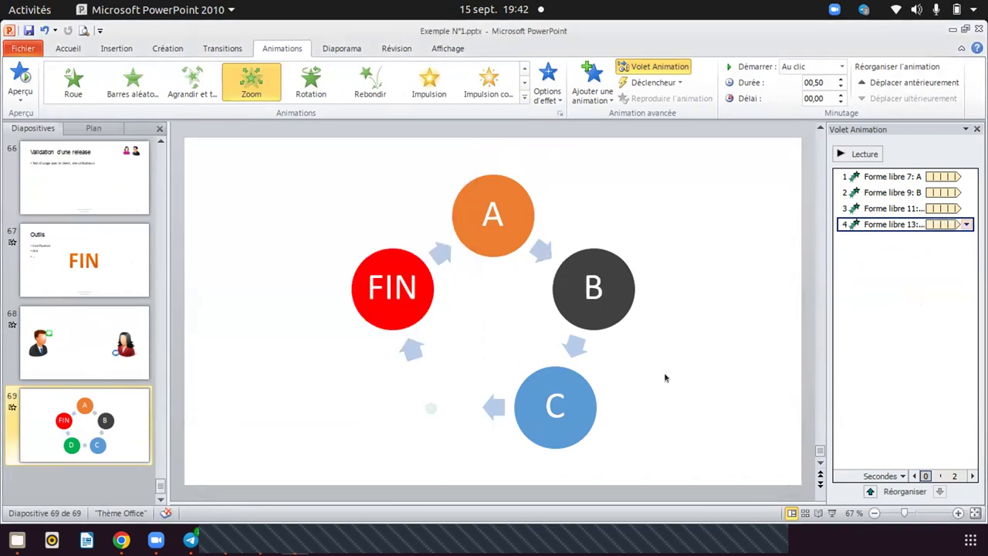
{"action": "left_click", "coordinate": [424, 311]}
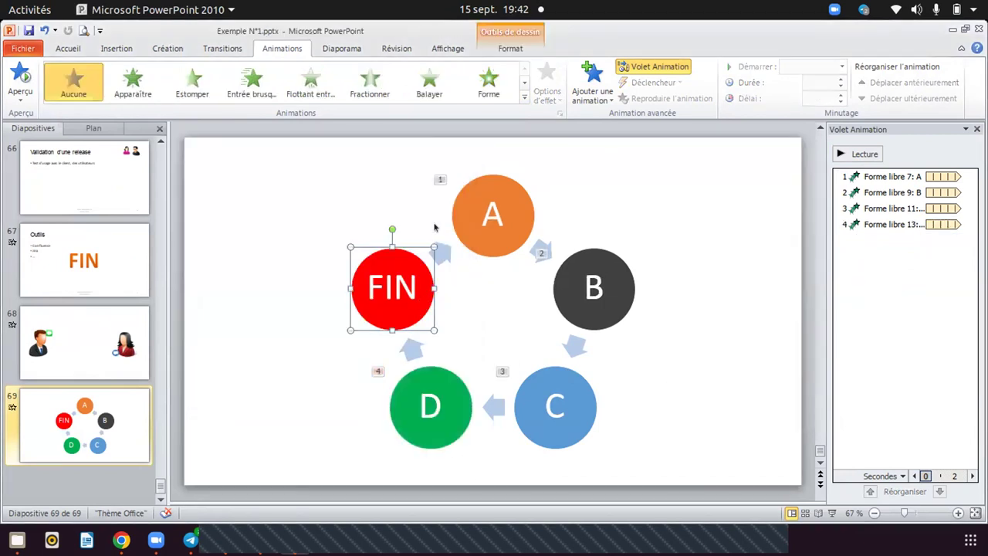
Apply Rebondir to the FIN circle, repeating until the end of the slide.
{"action": "left_click", "coordinate": [524, 98]}
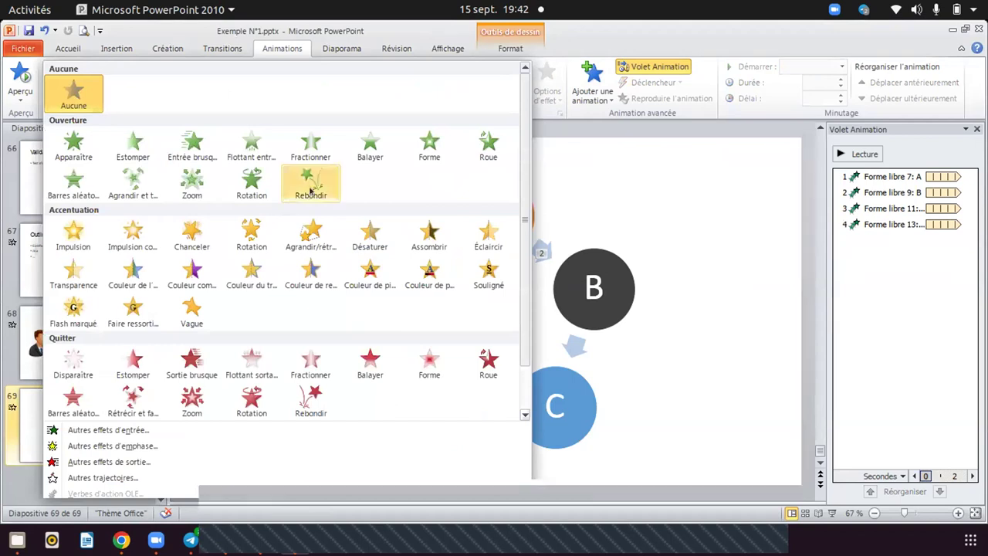
{"action": "left_click", "coordinate": [309, 189]}
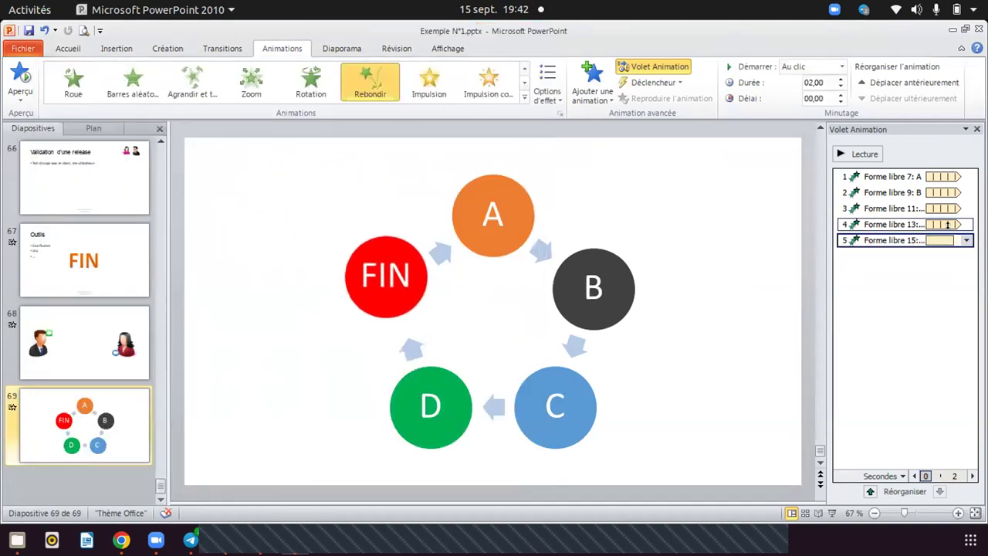
{"action": "left_click", "coordinate": [964, 240]}
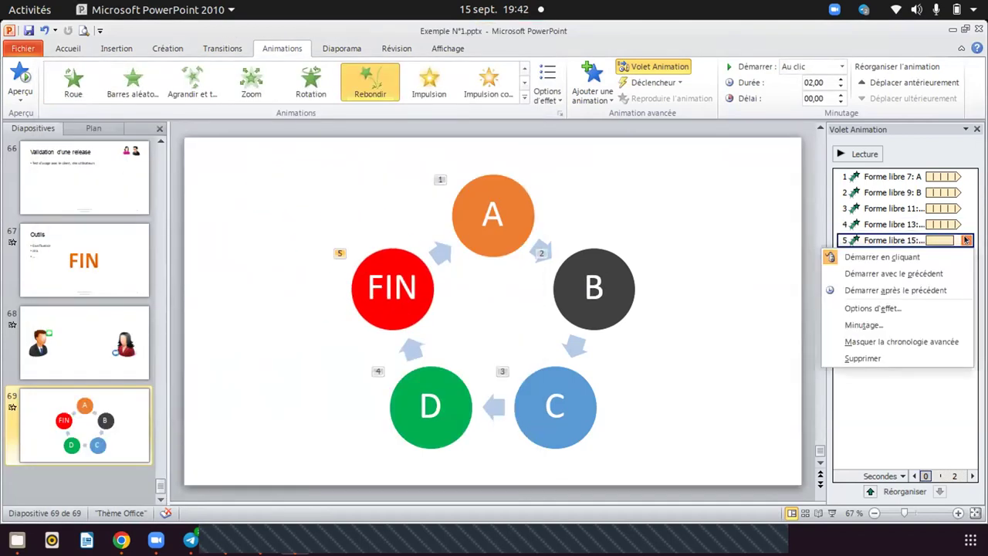
{"action": "left_click", "coordinate": [888, 308]}
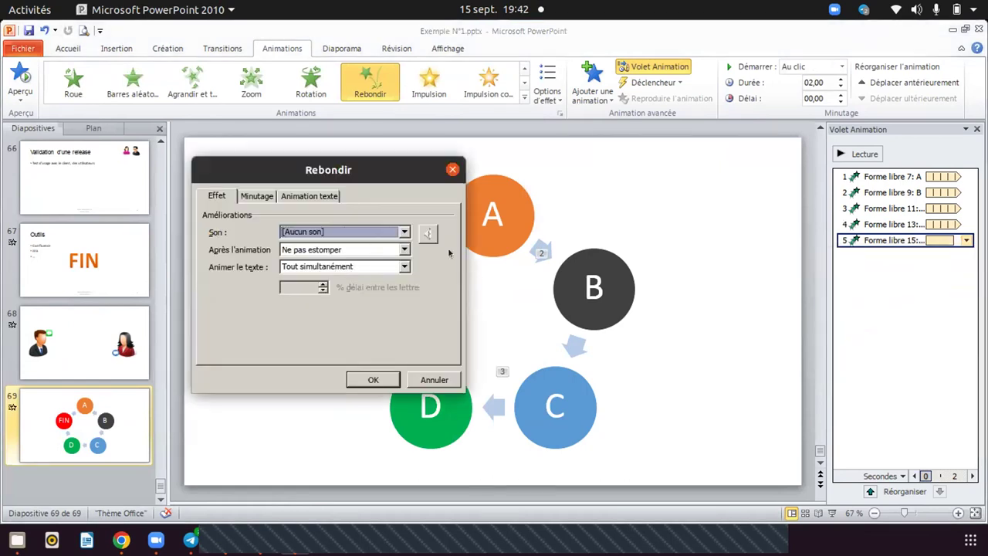
{"action": "left_click", "coordinate": [263, 197]}
{"action": "left_click", "coordinate": [357, 268]}
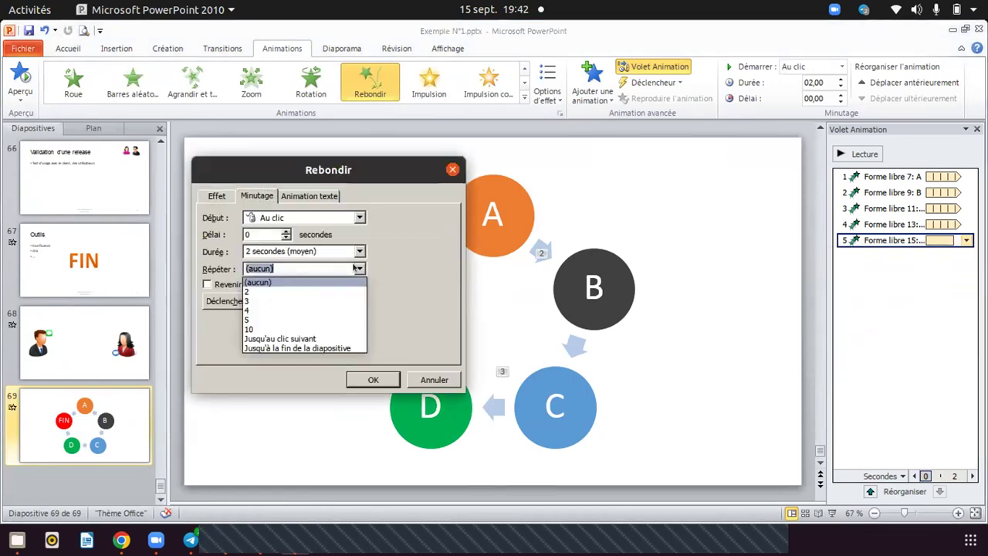
{"action": "left_click", "coordinate": [324, 348]}
{"action": "left_click", "coordinate": [372, 381]}
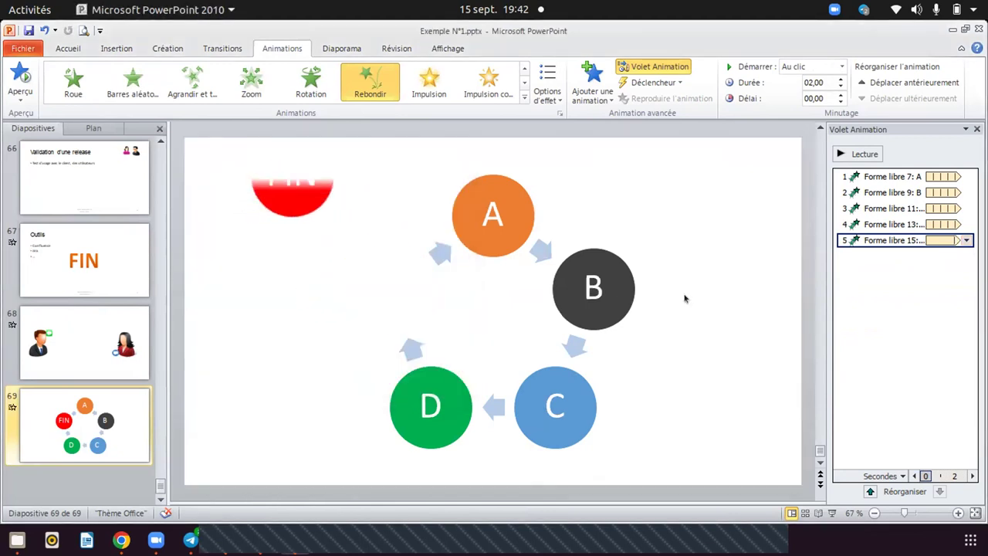
{"action": "left_click", "coordinate": [757, 278]}
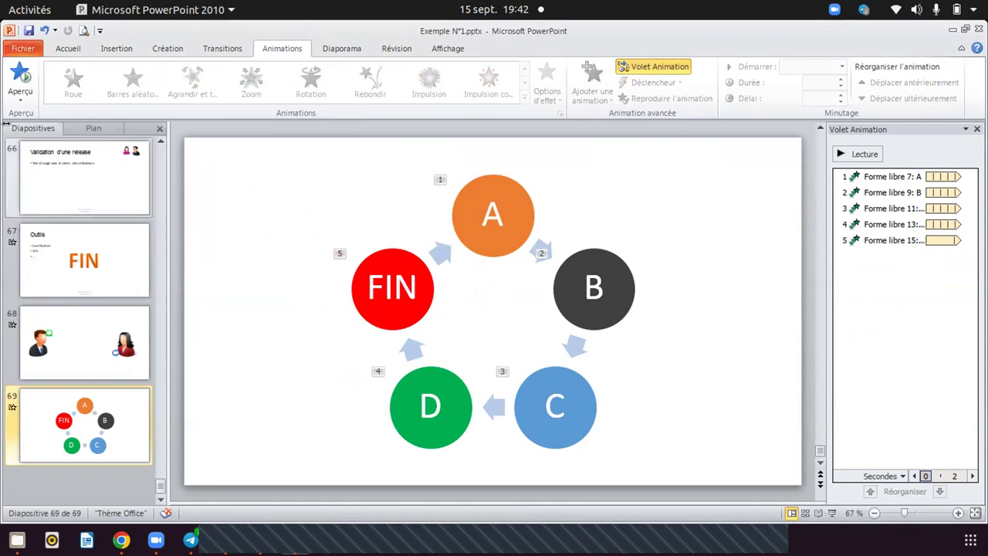
{"action": "left_click", "coordinate": [832, 513]}
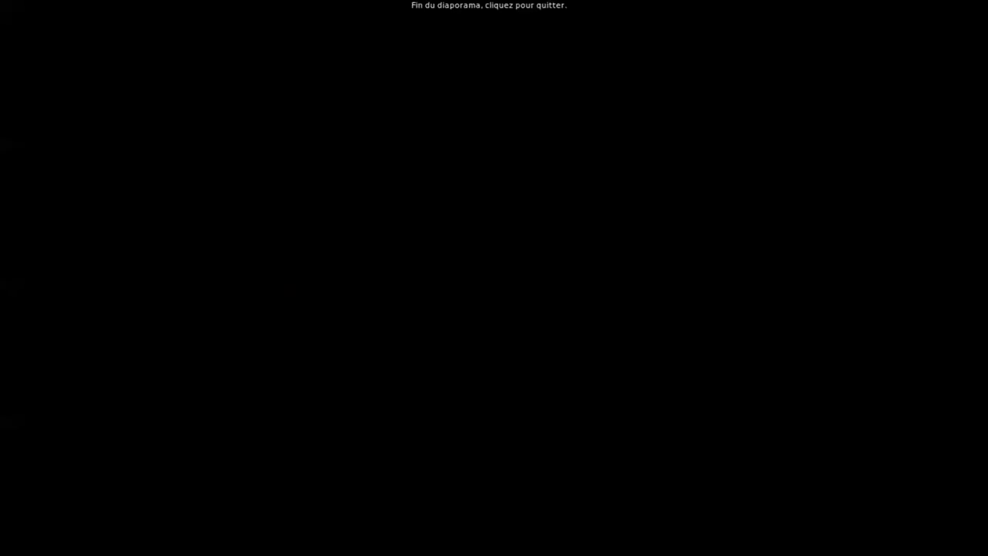
{"action": "left_click", "coordinate": [832, 515]}
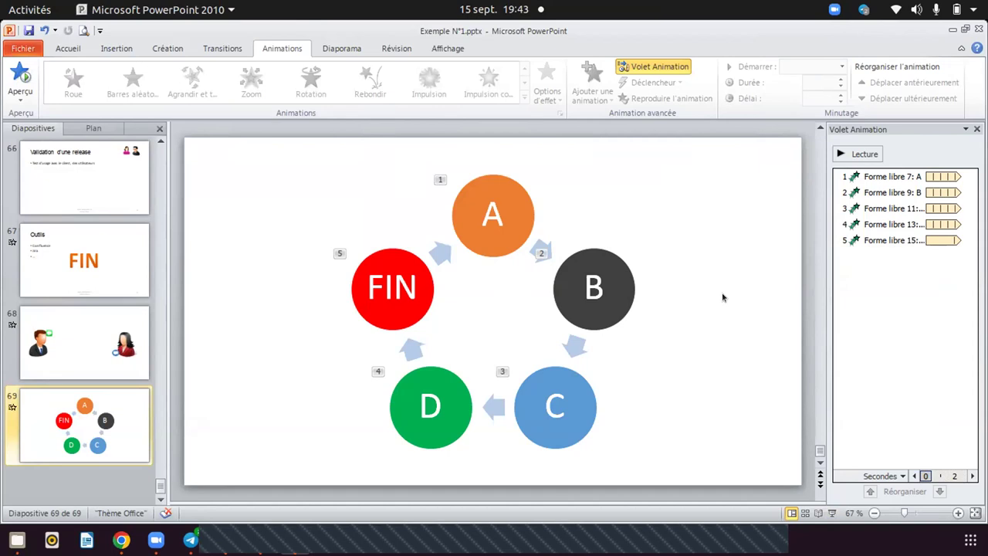
{"action": "left_click", "coordinate": [86, 331]}
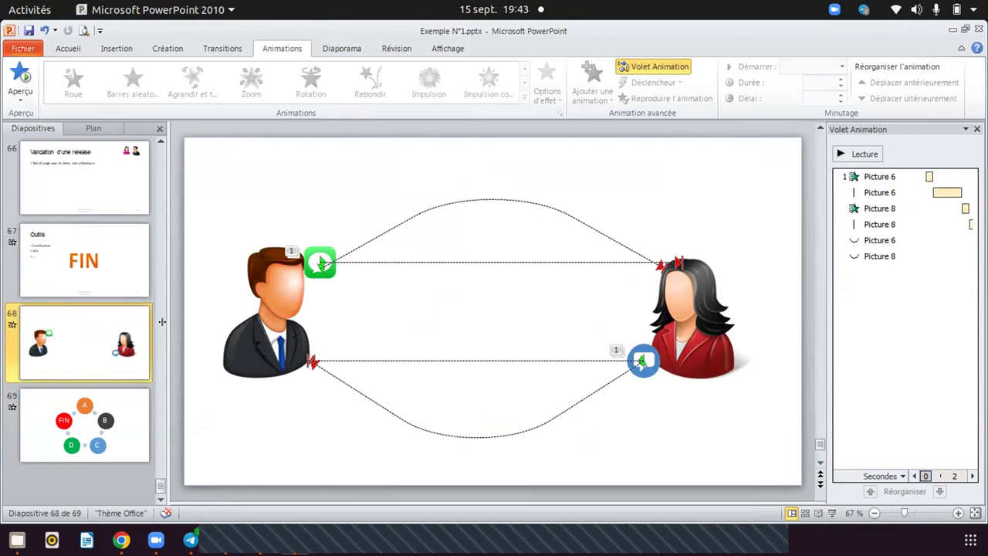
Return to slide 69 and bring up the Révision review tools.
{"action": "left_click", "coordinate": [65, 393]}
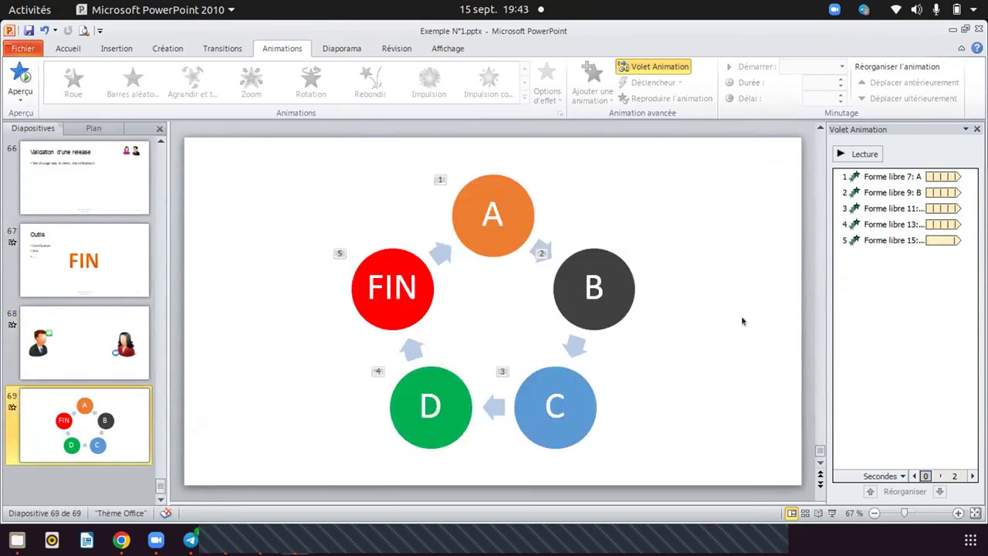
{"action": "left_click", "coordinate": [754, 333]}
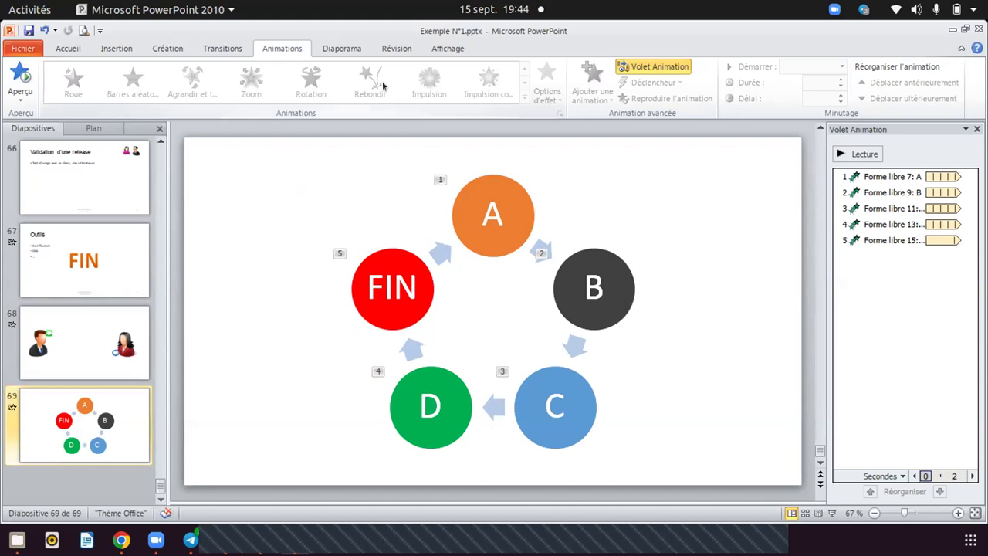
{"action": "left_click", "coordinate": [397, 46]}
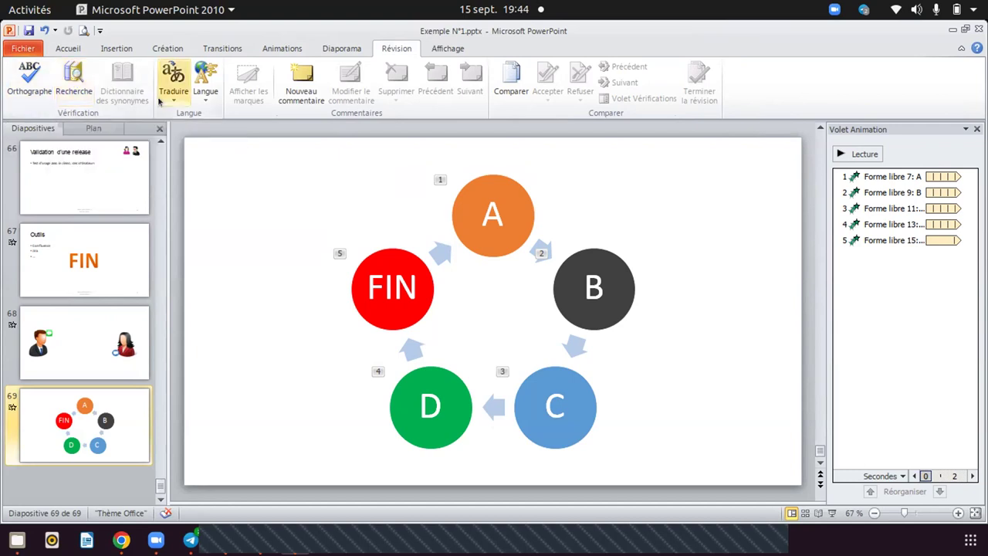
Browse slides 67 and 68, then go to slide 66.
{"action": "left_click", "coordinate": [35, 252]}
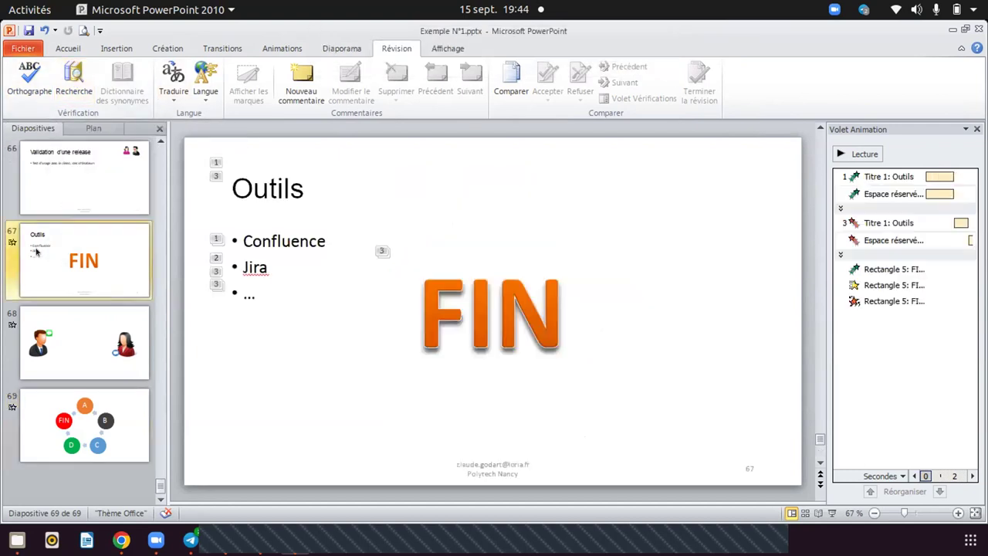
{"action": "double_click", "coordinate": [273, 242]}
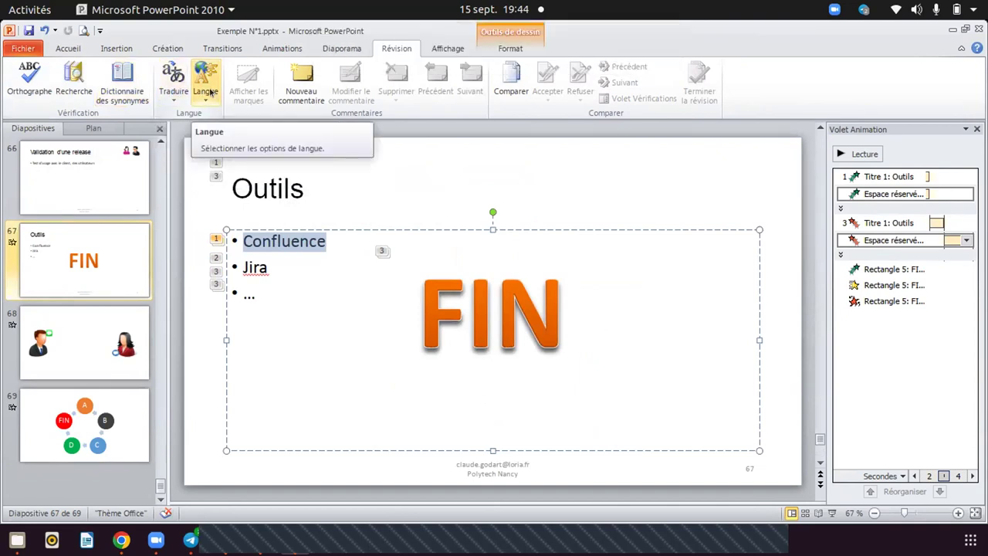
{"action": "left_click", "coordinate": [448, 190]}
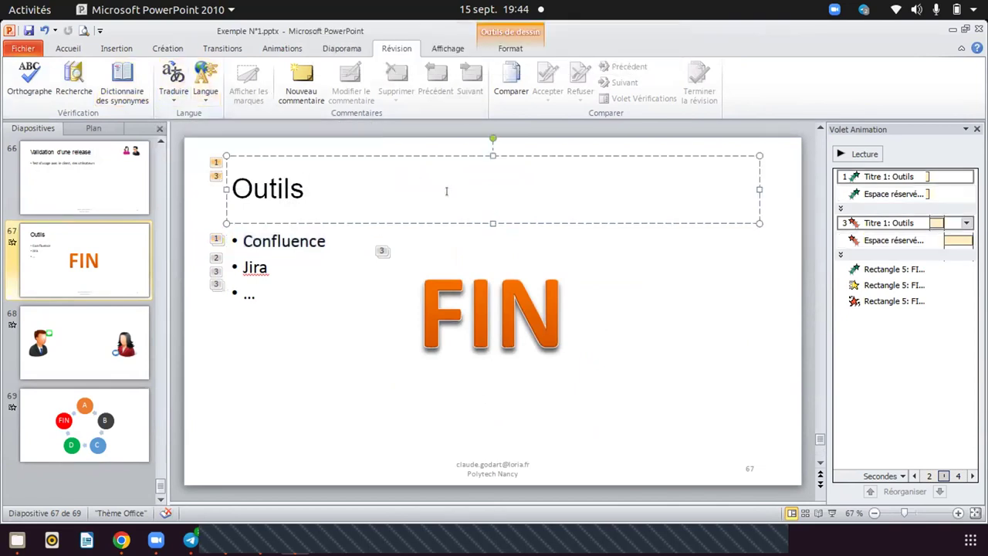
{"action": "left_click", "coordinate": [125, 348]}
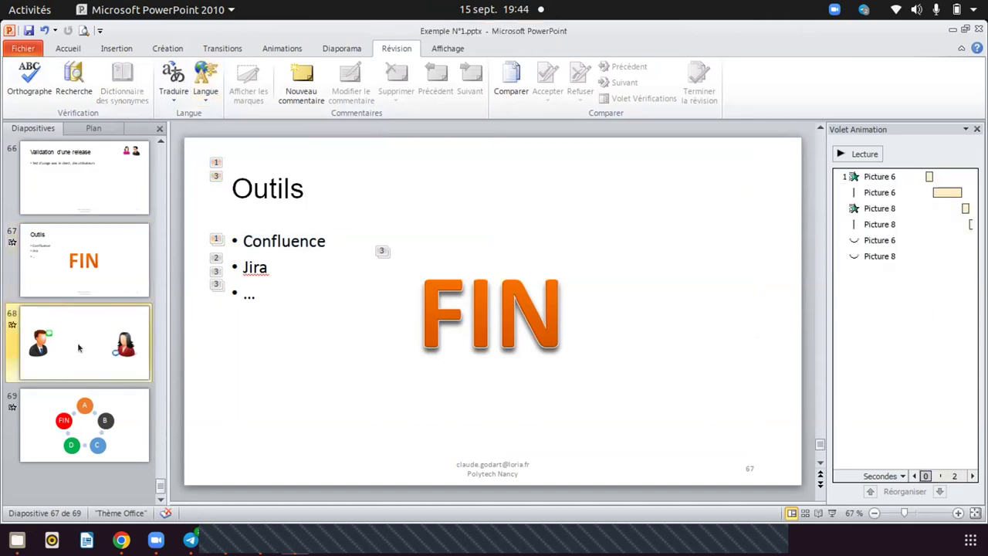
{"action": "left_click", "coordinate": [143, 203]}
Add the comment 'je ne veux paa cehomm' beside the woman picture on slide 66.
{"action": "left_click", "coordinate": [676, 192]}
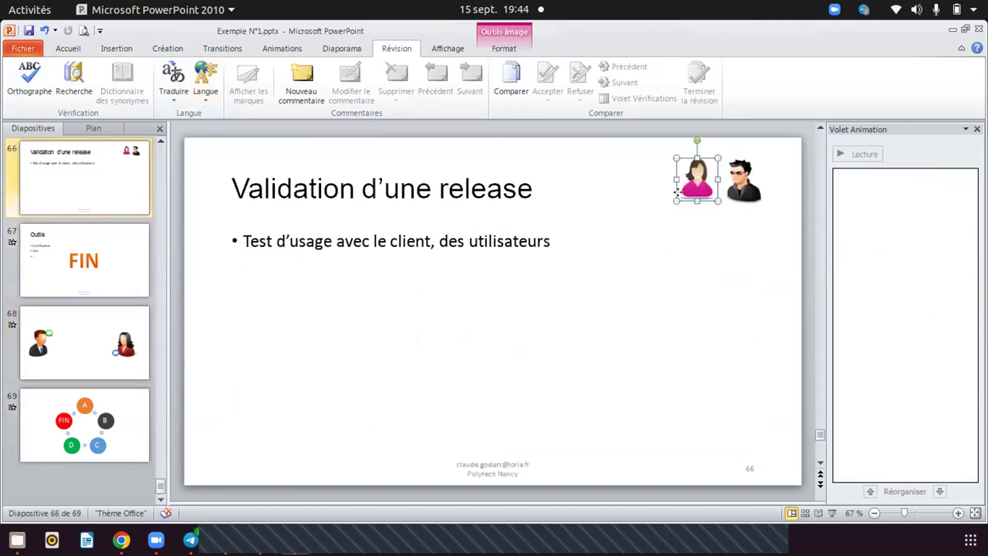
{"action": "left_click", "coordinate": [735, 185]}
{"action": "left_click", "coordinate": [684, 182]}
{"action": "left_click", "coordinate": [301, 81]}
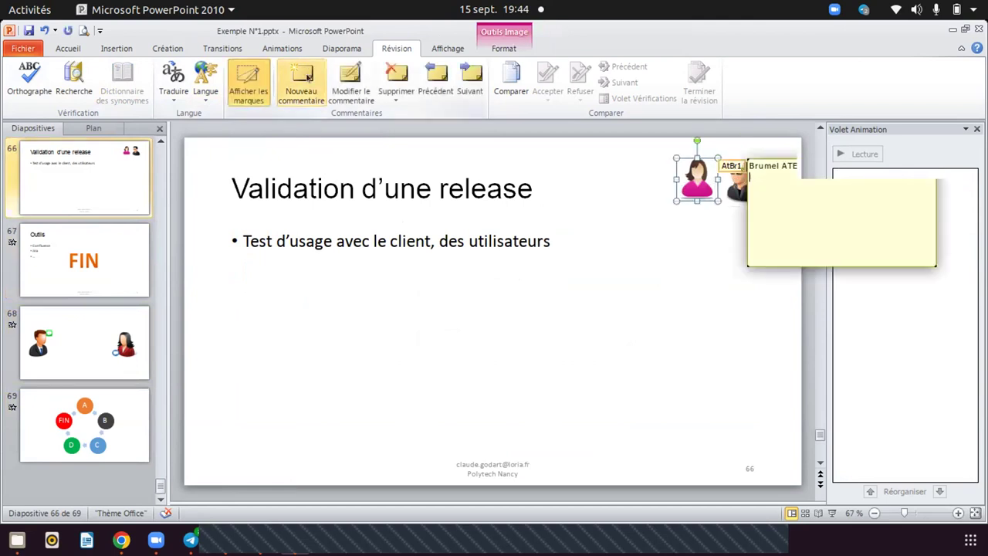
{"action": "type", "text": "Moije ne veux pas,"}
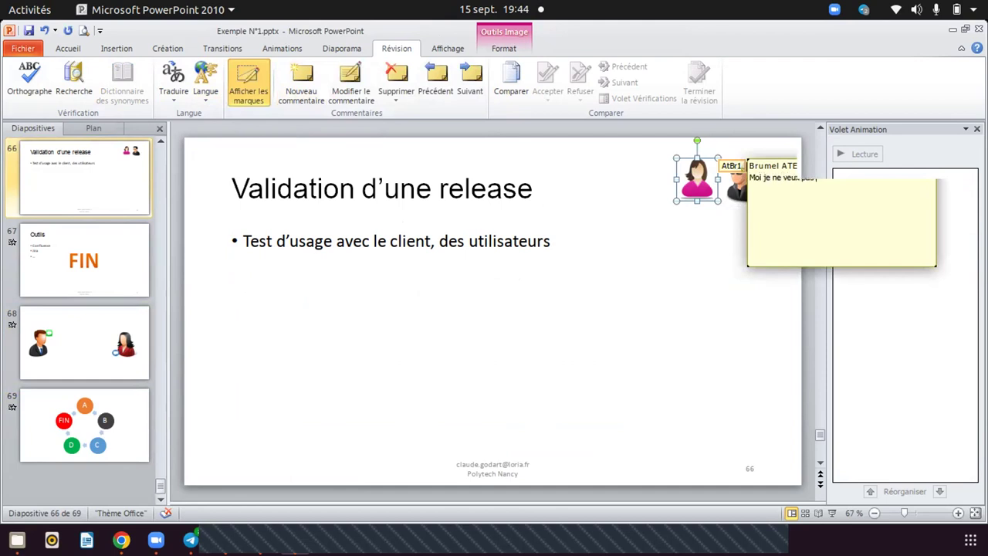
{"action": "type", "text": "a ce"}
{"action": "type", "text": "homm"}
{"action": "left_click", "coordinate": [793, 334]}
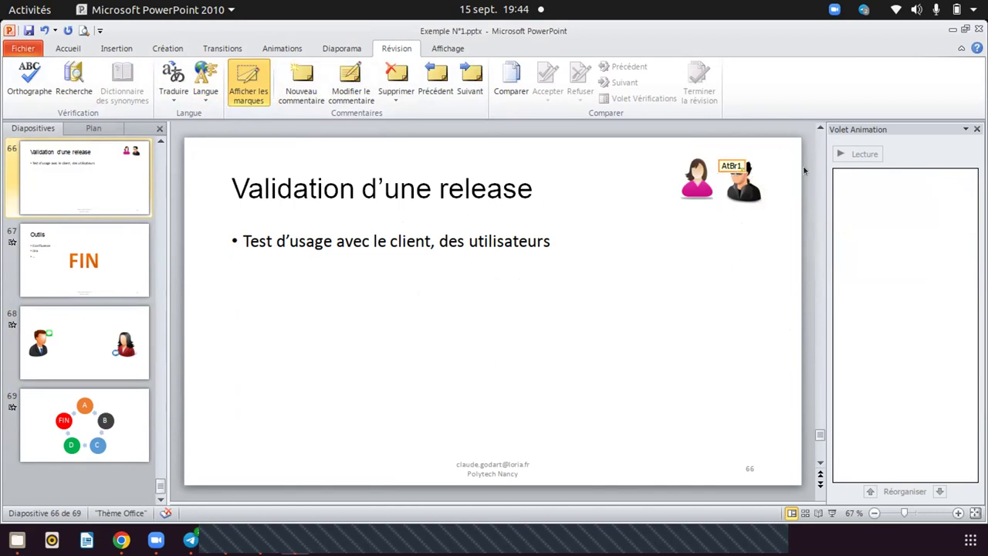
Read the new comment, then cancel jumping back to the previous comment.
{"action": "left_click", "coordinate": [737, 168]}
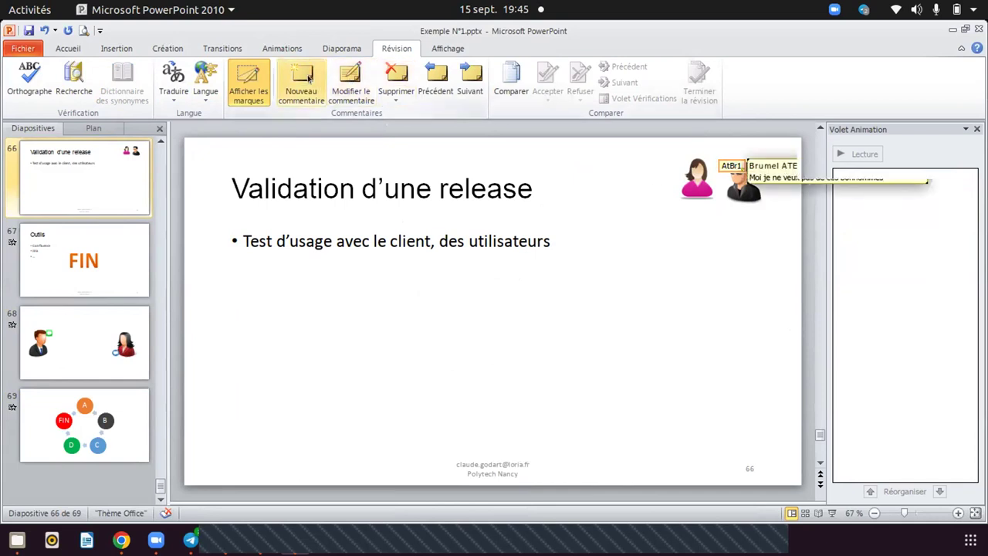
{"action": "left_click", "coordinate": [549, 170]}
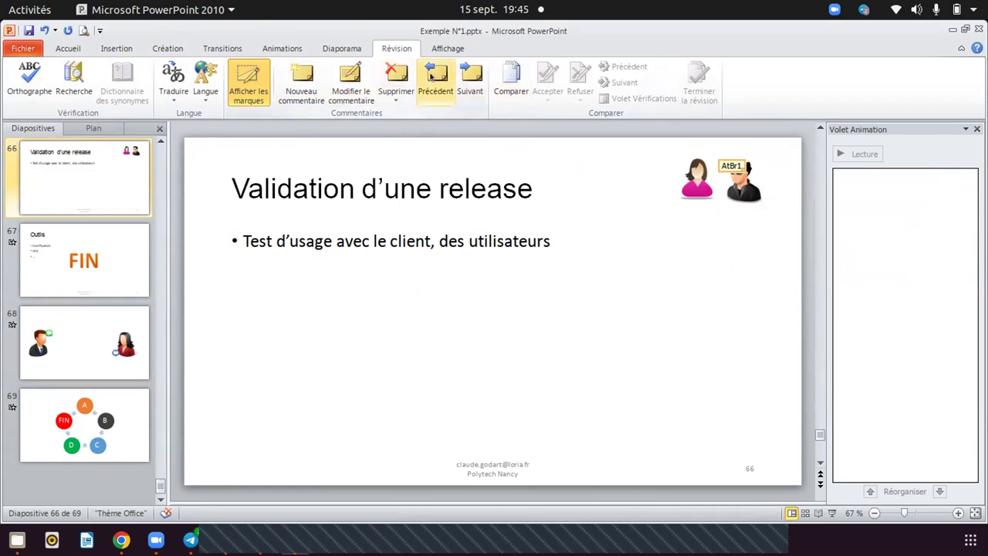
{"action": "left_click", "coordinate": [433, 73]}
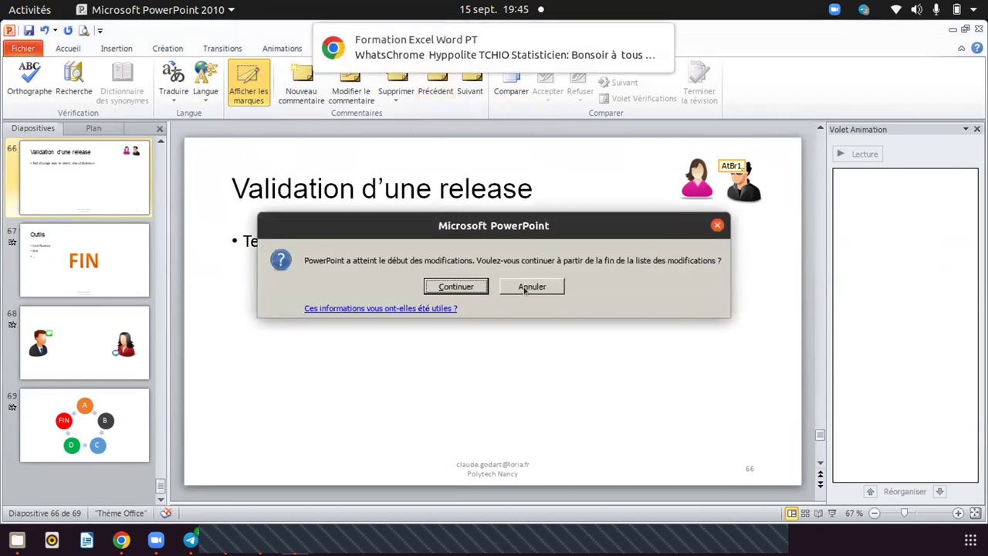
{"action": "left_click", "coordinate": [524, 287]}
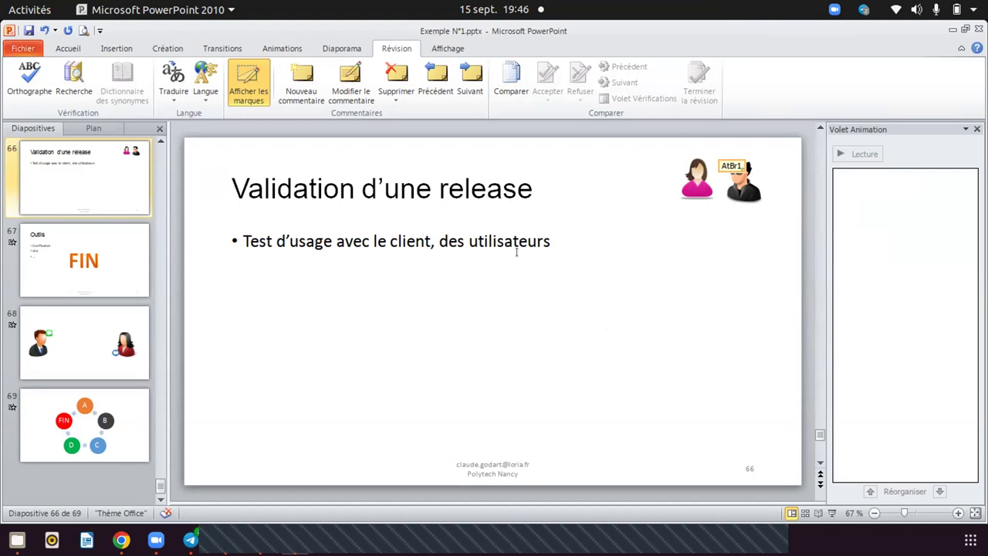
Bring up the Informations page for Exemple N°1 after a brief look at the print view.
{"action": "scroll", "coordinate": [147, 258], "scroll_direction": "up", "scroll_amount": 15}
{"action": "scroll", "coordinate": [147, 257], "scroll_direction": "up", "scroll_amount": 7}
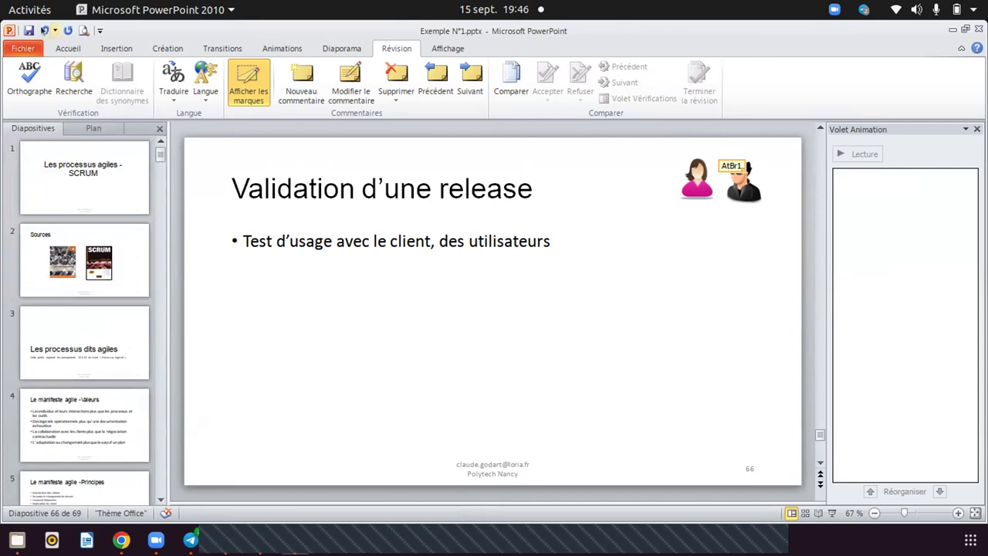
{"action": "left_click", "coordinate": [21, 47]}
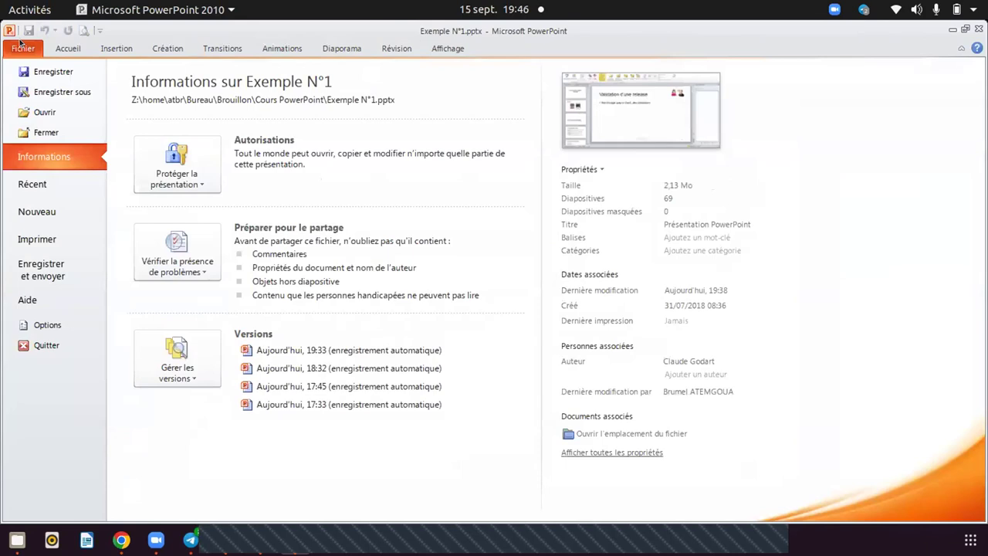
{"action": "left_click", "coordinate": [44, 228]}
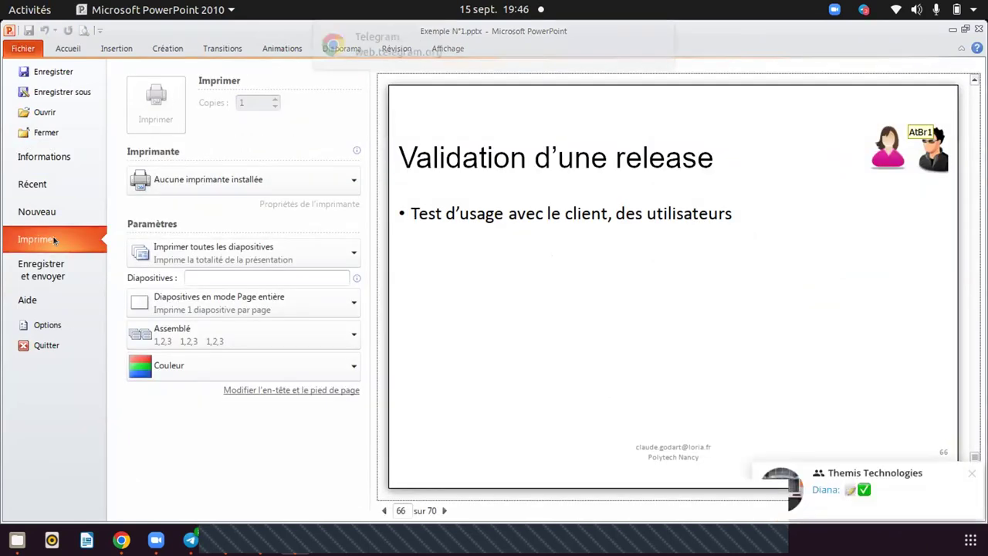
{"action": "key", "text": "Escape"}
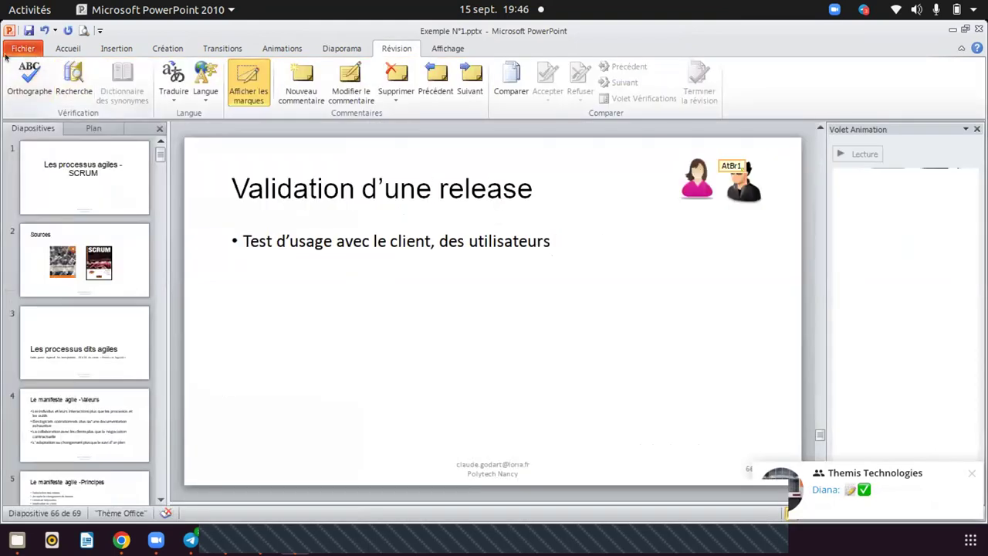
{"action": "left_click", "coordinate": [14, 49]}
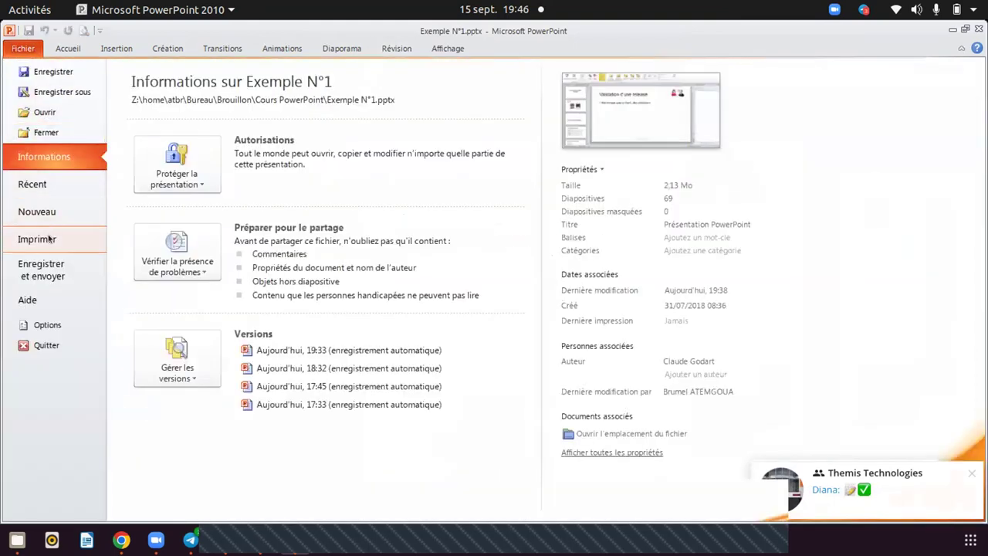
In the print preview, switch the print layout to Pages de commentaires.
{"action": "left_click", "coordinate": [48, 239]}
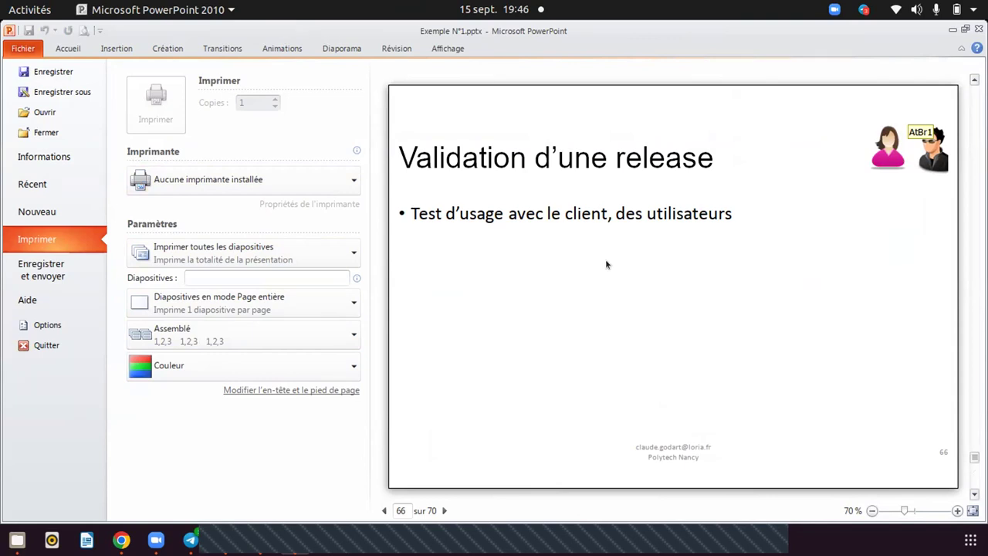
{"action": "left_click", "coordinate": [330, 308]}
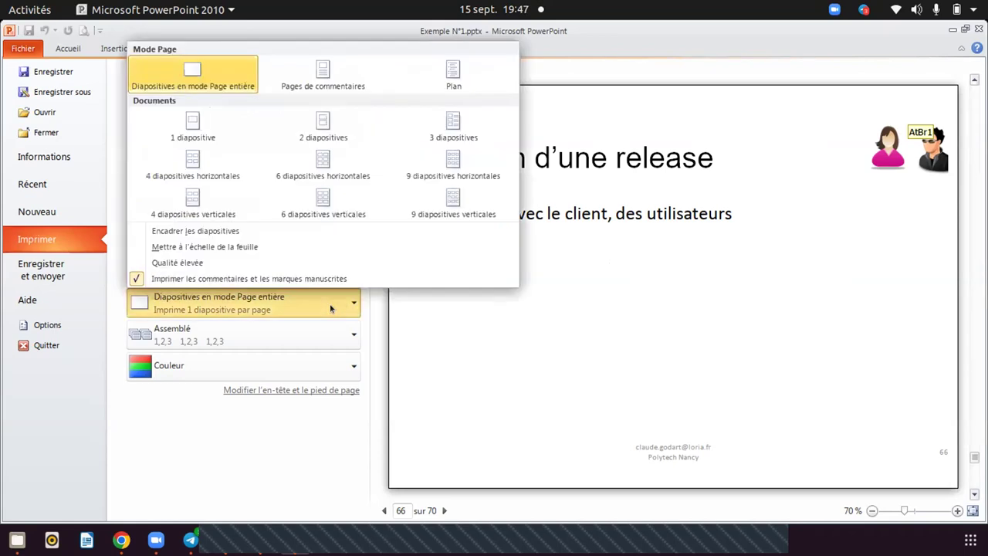
{"action": "left_click", "coordinate": [330, 308]}
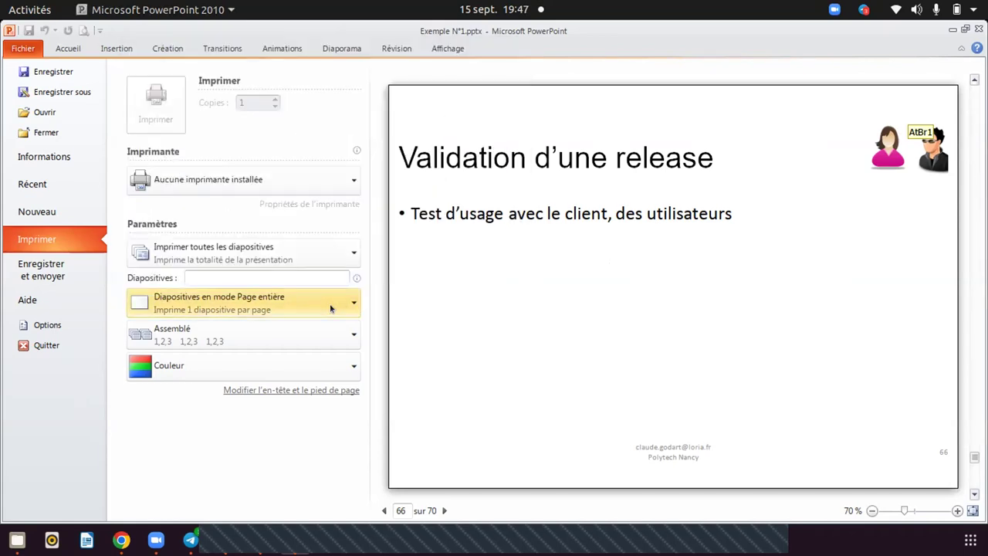
{"action": "left_click", "coordinate": [261, 309]}
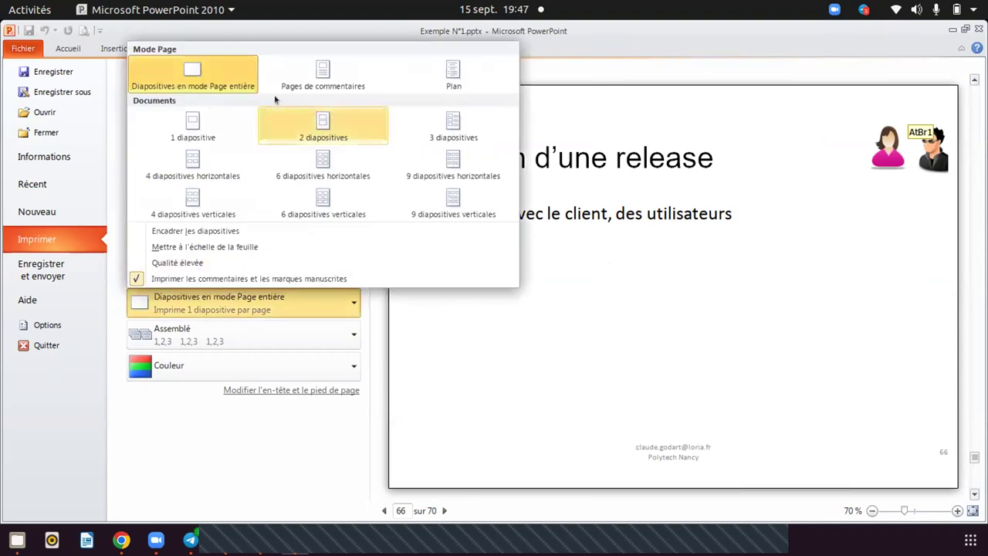
{"action": "left_click", "coordinate": [316, 70]}
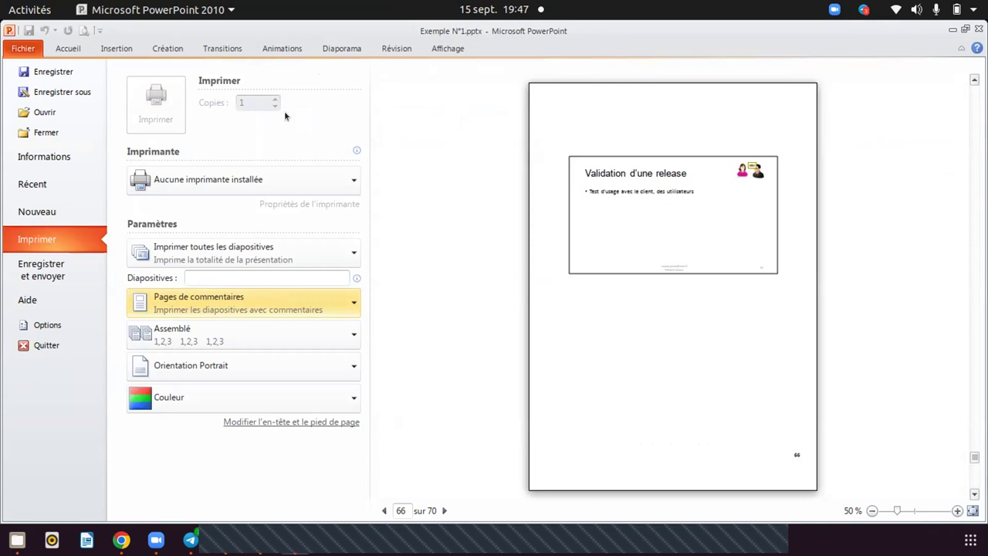
Preview 2, 3 and 9-vertical handout layouts, then restore Diapositives en mode Page entière.
{"action": "left_click", "coordinate": [239, 310]}
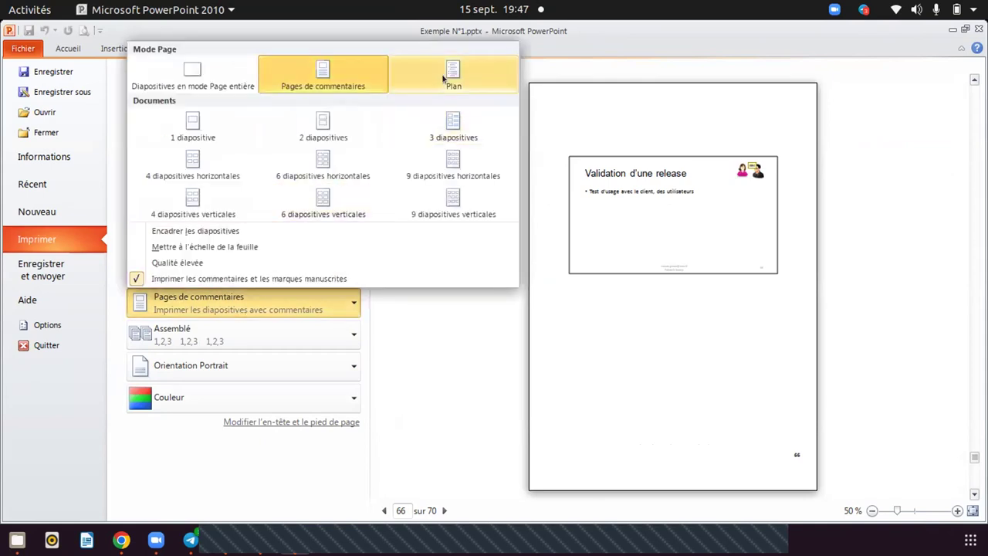
{"action": "left_click", "coordinate": [322, 123]}
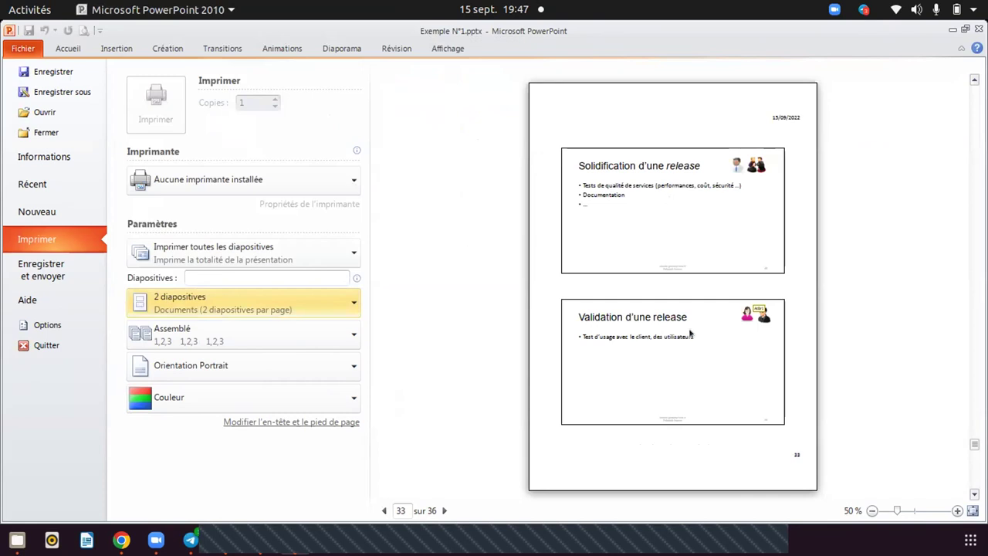
{"action": "left_click", "coordinate": [270, 309]}
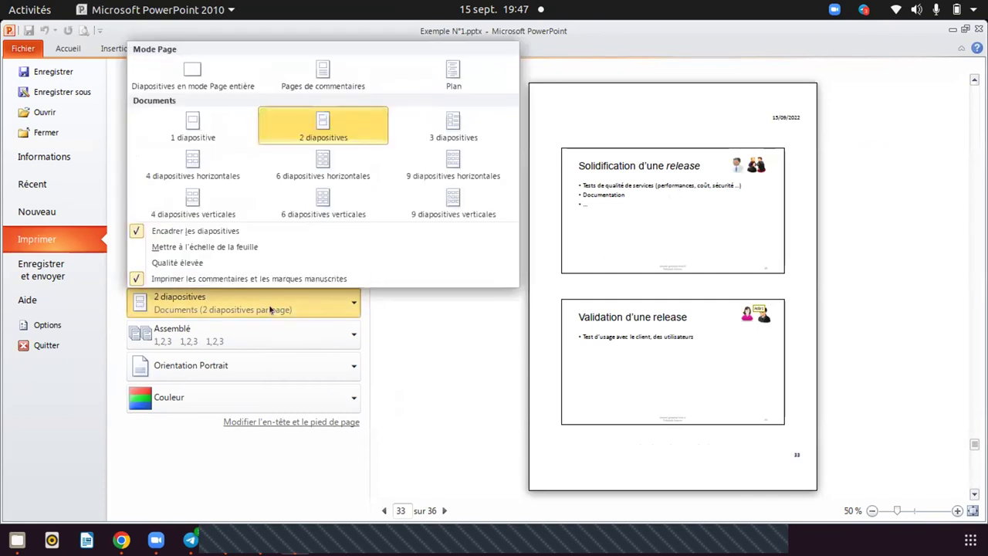
{"action": "left_click", "coordinate": [465, 126]}
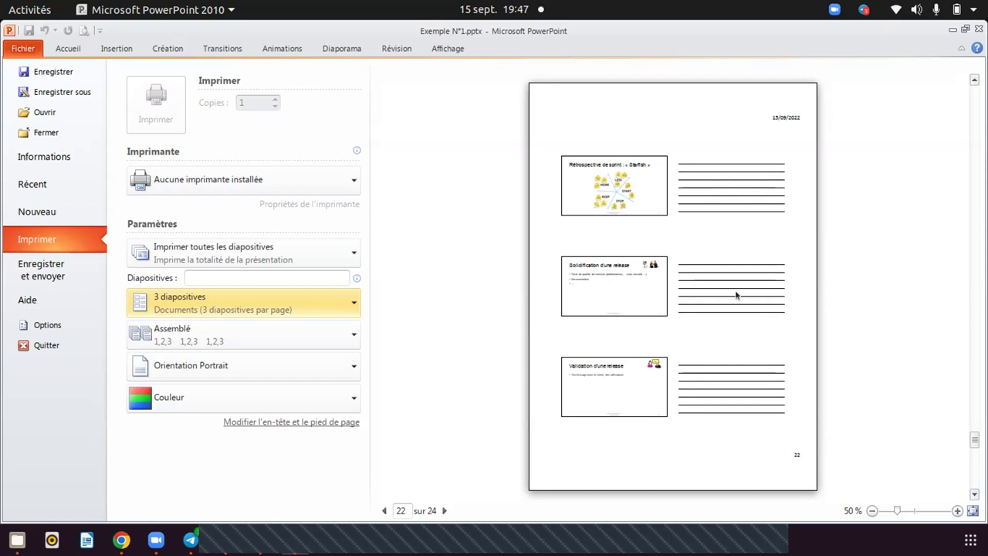
{"action": "left_click", "coordinate": [278, 307]}
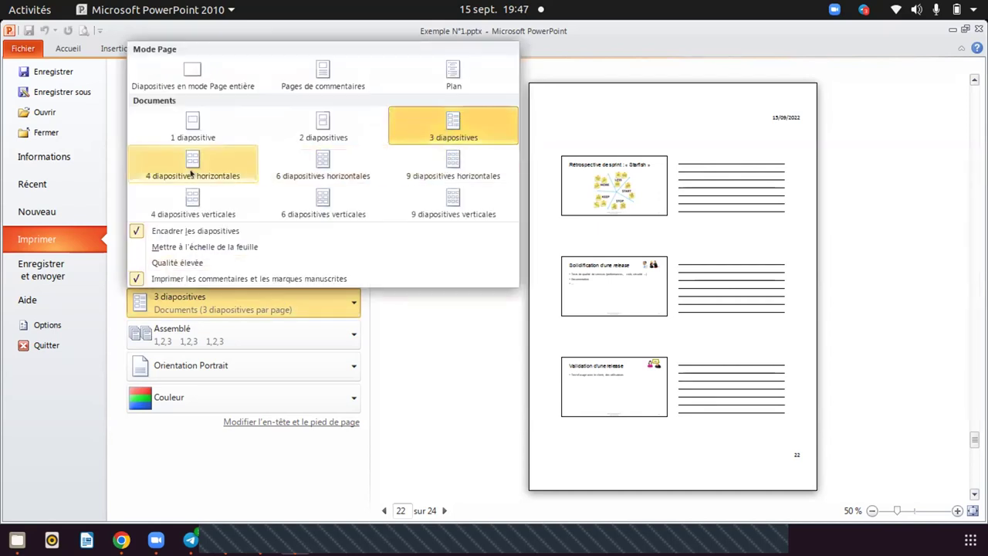
{"action": "left_click", "coordinate": [460, 193]}
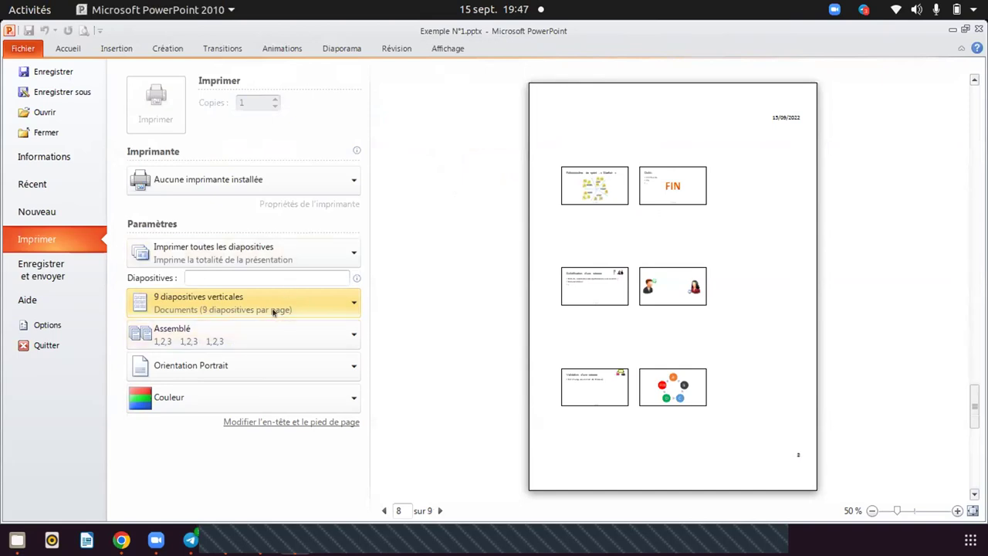
{"action": "left_click", "coordinate": [276, 309]}
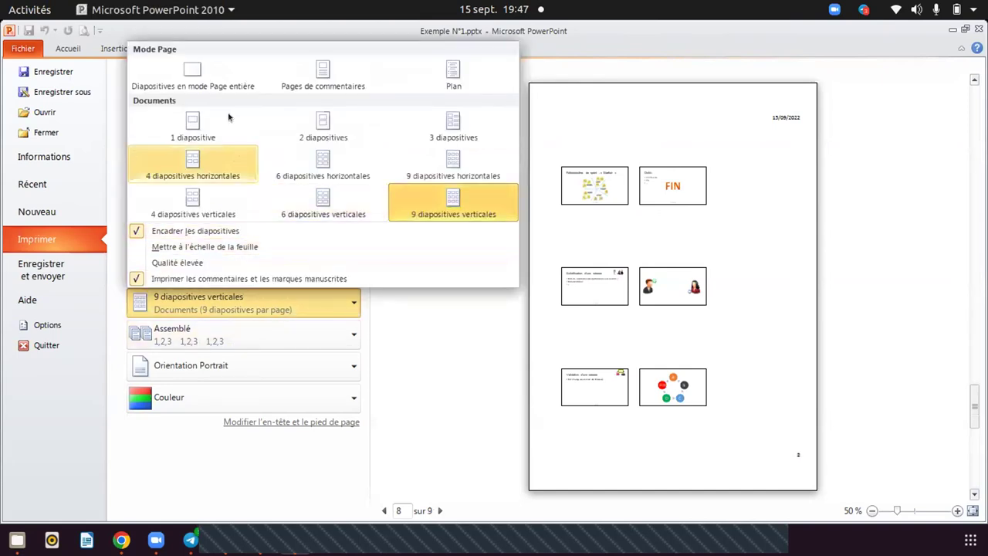
{"action": "left_click", "coordinate": [203, 73]}
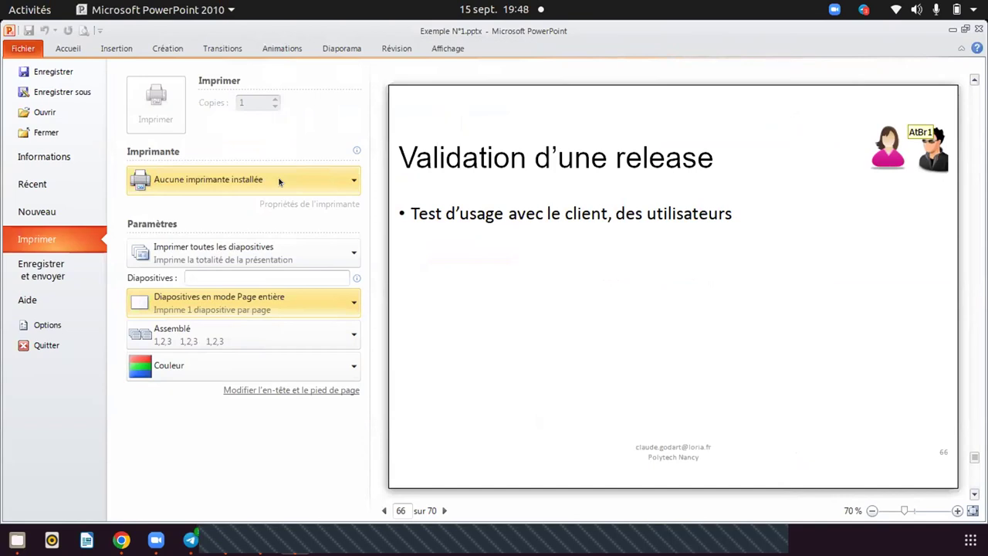
Exit the print view and go to Fichier > Enregistrer et envoyer.
{"action": "key", "text": "Escape"}
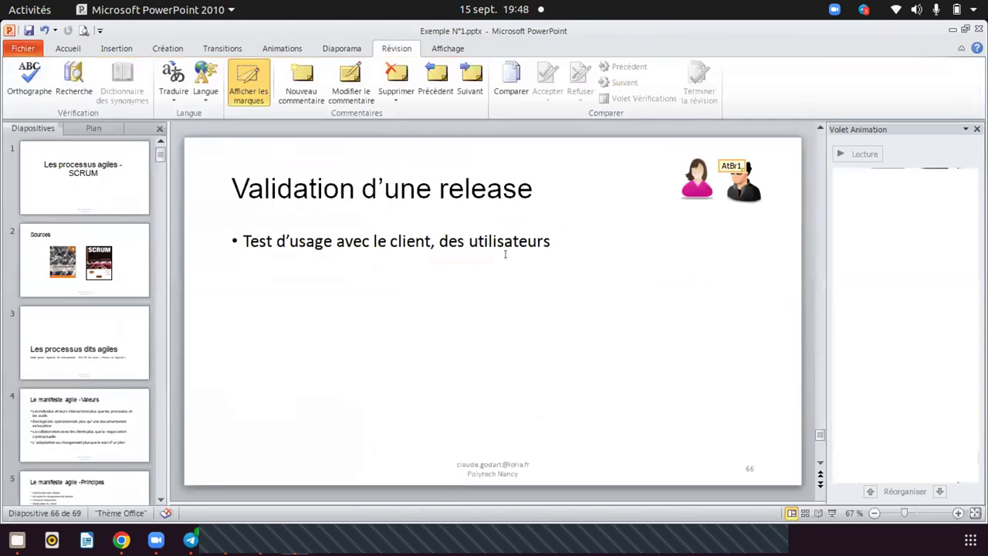
{"action": "scroll", "coordinate": [127, 338], "scroll_direction": "down", "scroll_amount": 7}
{"action": "scroll", "coordinate": [113, 342], "scroll_direction": "up", "scroll_amount": 4}
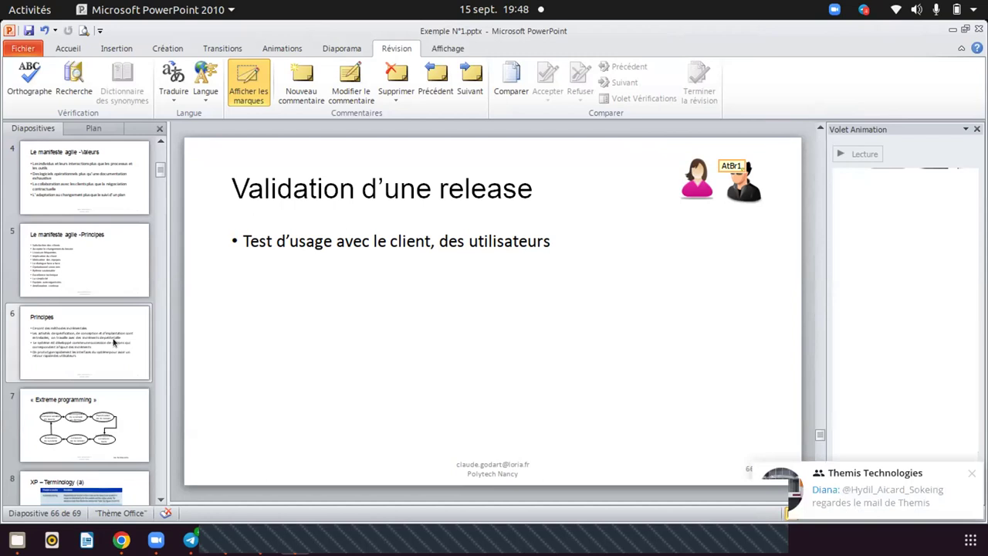
{"action": "left_click", "coordinate": [22, 46]}
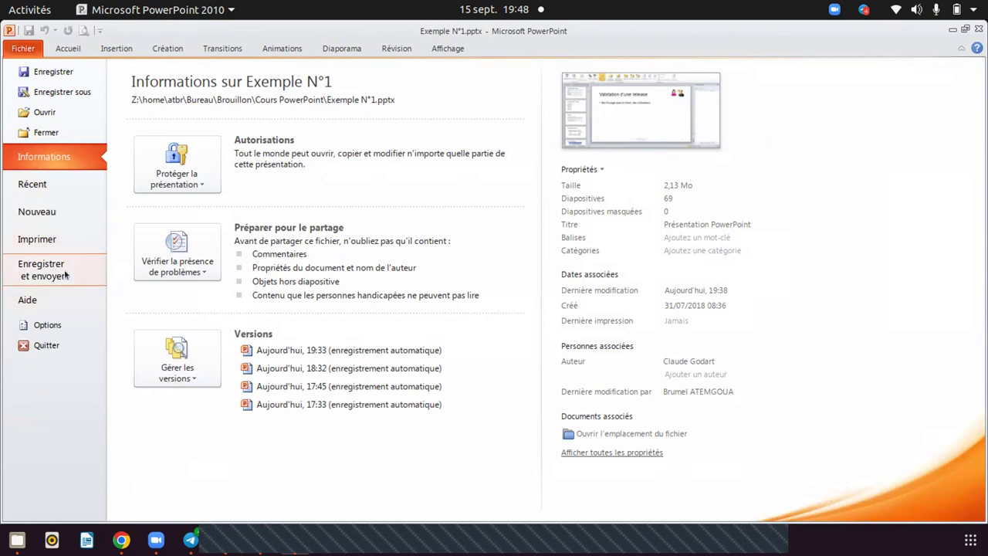
{"action": "left_click", "coordinate": [66, 274]}
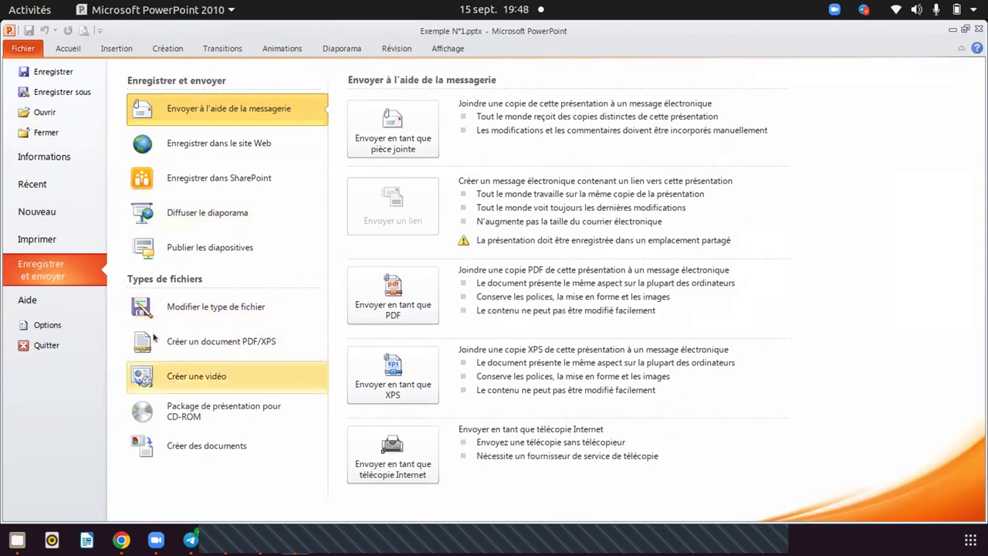
Review Créer une vidéo settings, keeping HD & computer quality, no recorded timings, 05,00 seconds per slide.
{"action": "left_click", "coordinate": [243, 378]}
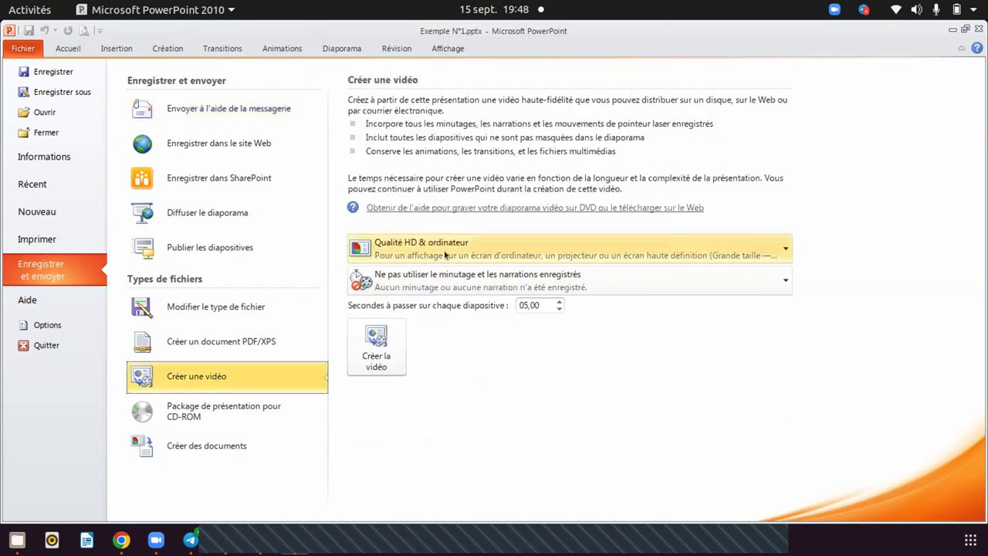
{"action": "left_click", "coordinate": [483, 242]}
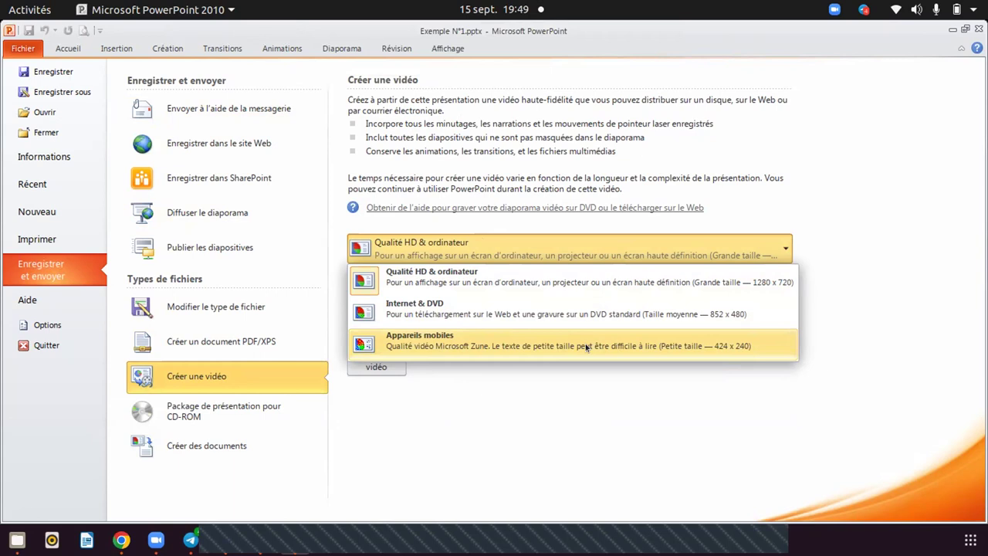
{"action": "left_click", "coordinate": [569, 244]}
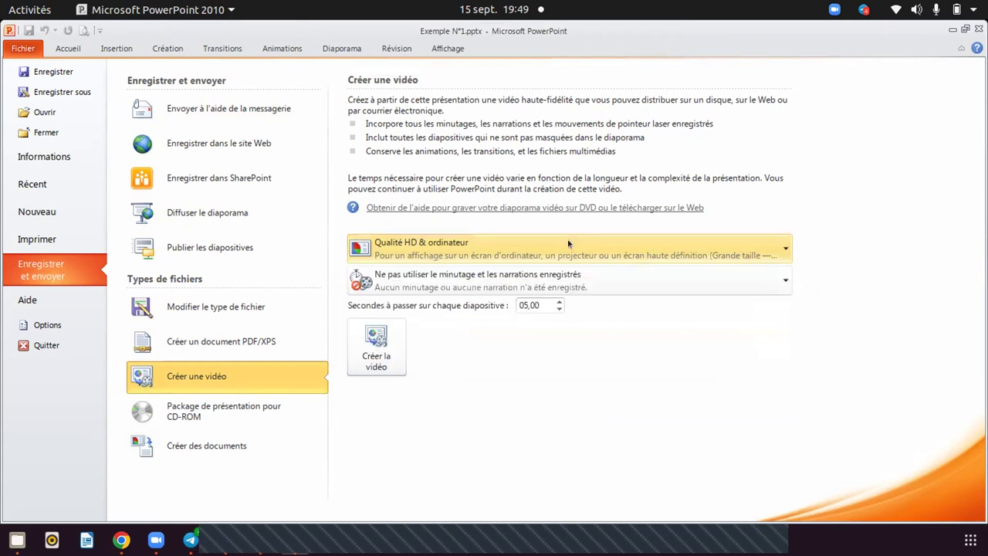
{"action": "left_click", "coordinate": [455, 285]}
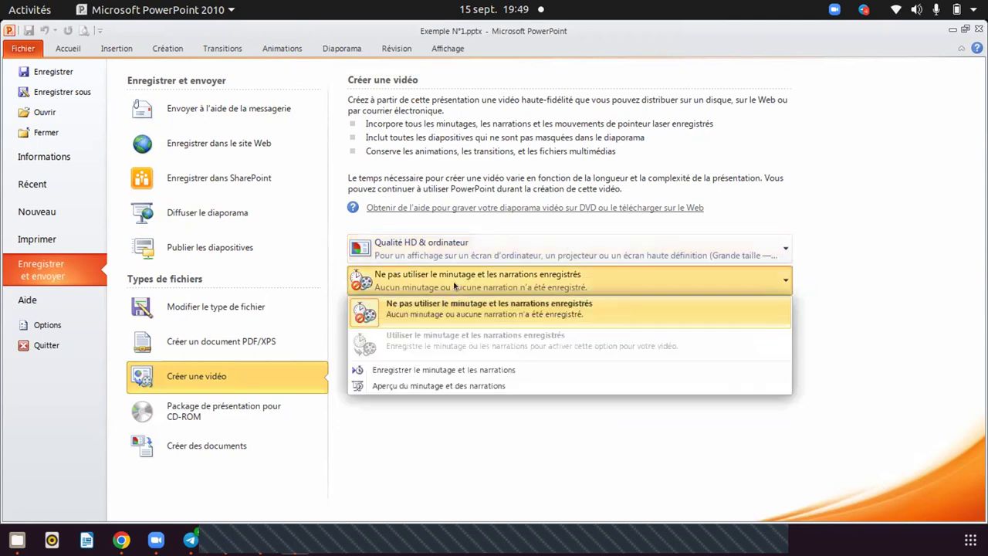
{"action": "left_click", "coordinate": [455, 285]}
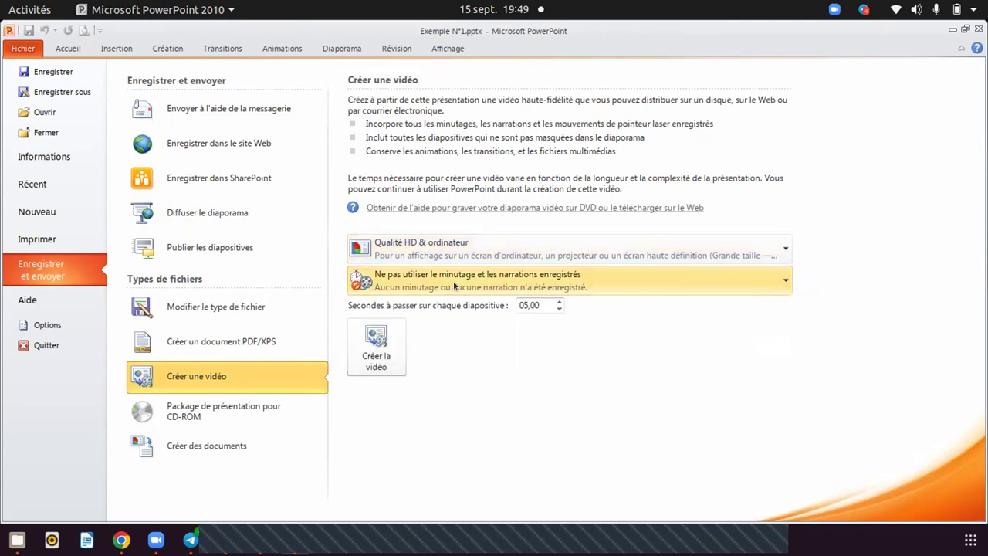
{"action": "double_click", "coordinate": [525, 303]}
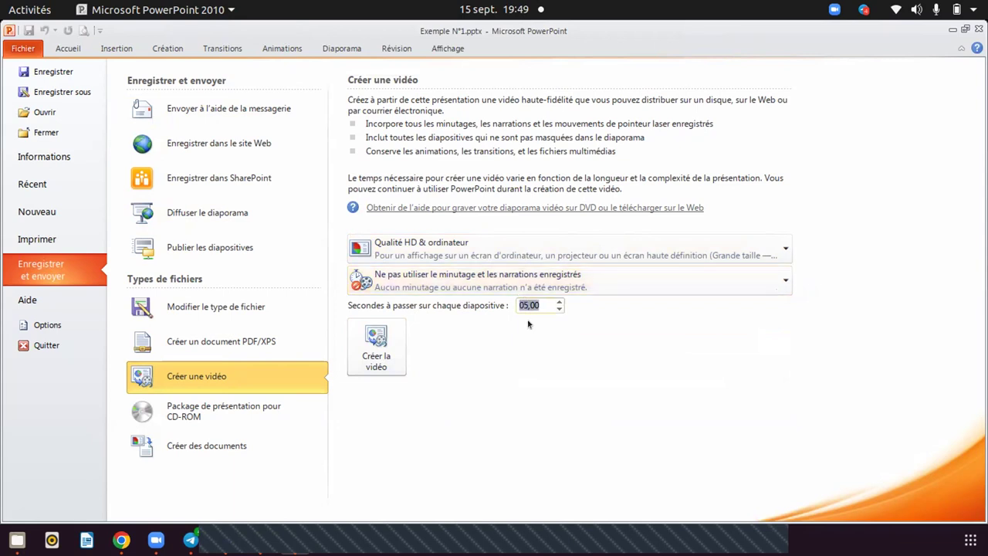
{"action": "left_click", "coordinate": [593, 341]}
Start the video export, keeping Windows Media Video as the file type.
{"action": "left_click", "coordinate": [376, 348]}
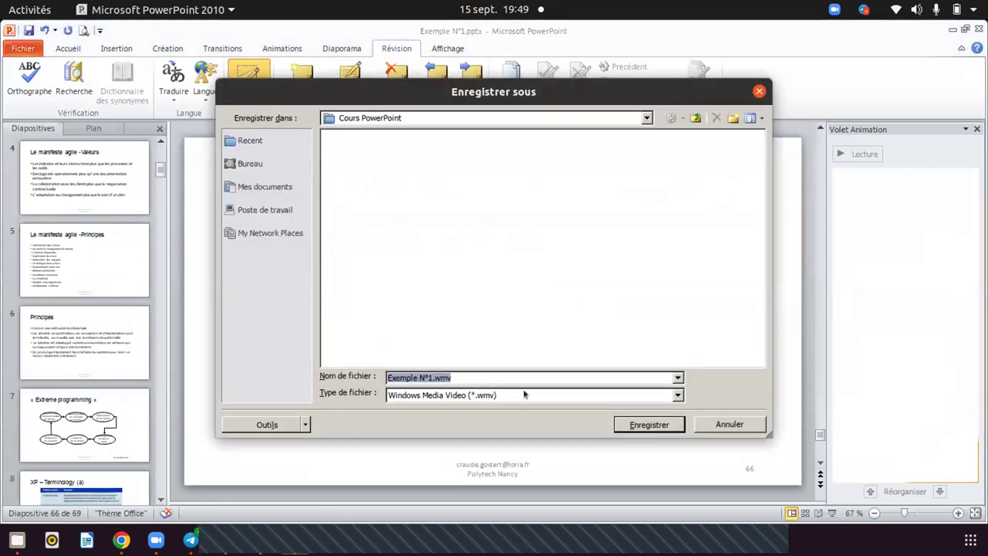
{"action": "left_click", "coordinate": [524, 394]}
{"action": "left_click", "coordinate": [524, 395]}
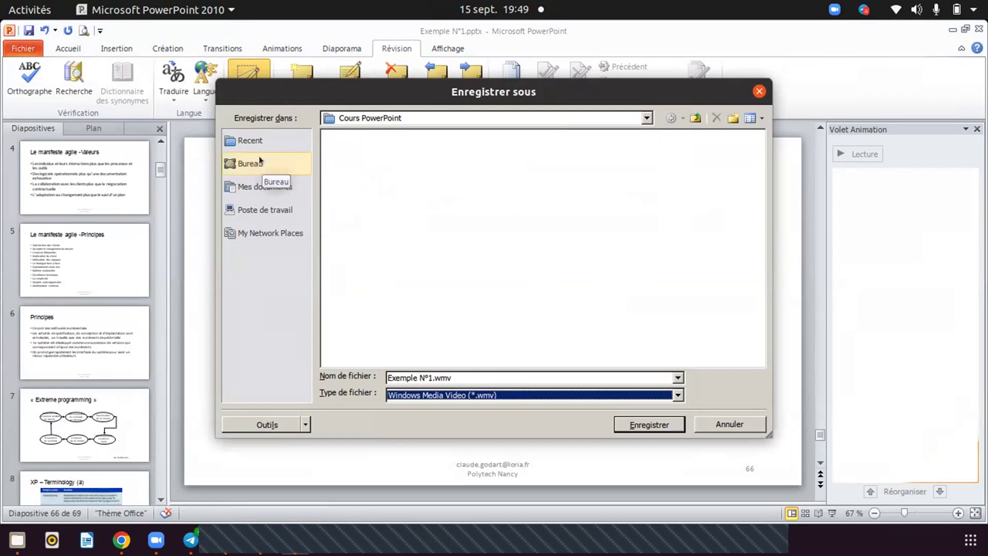
{"action": "left_click", "coordinate": [265, 209]}
{"action": "left_click", "coordinate": [501, 395]}
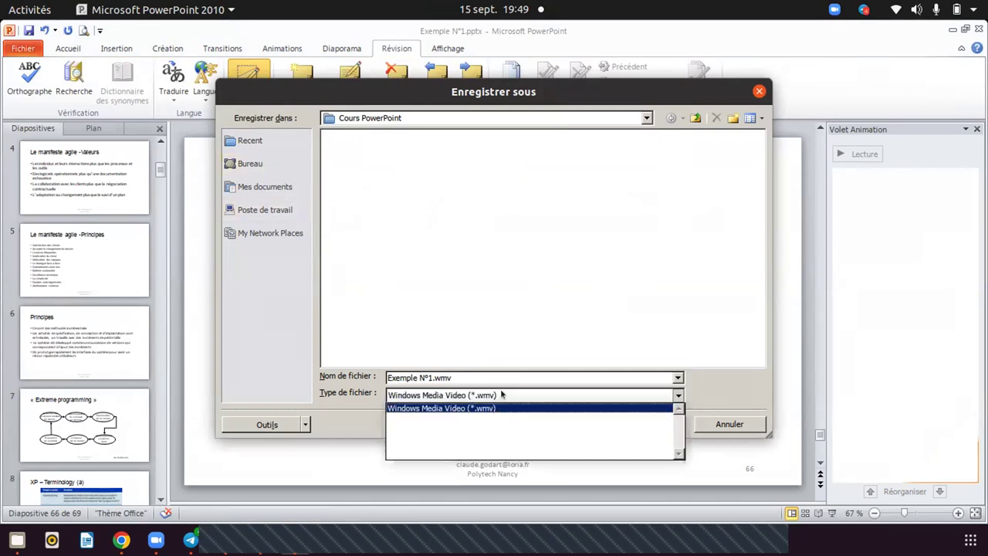
{"action": "left_click", "coordinate": [501, 395]}
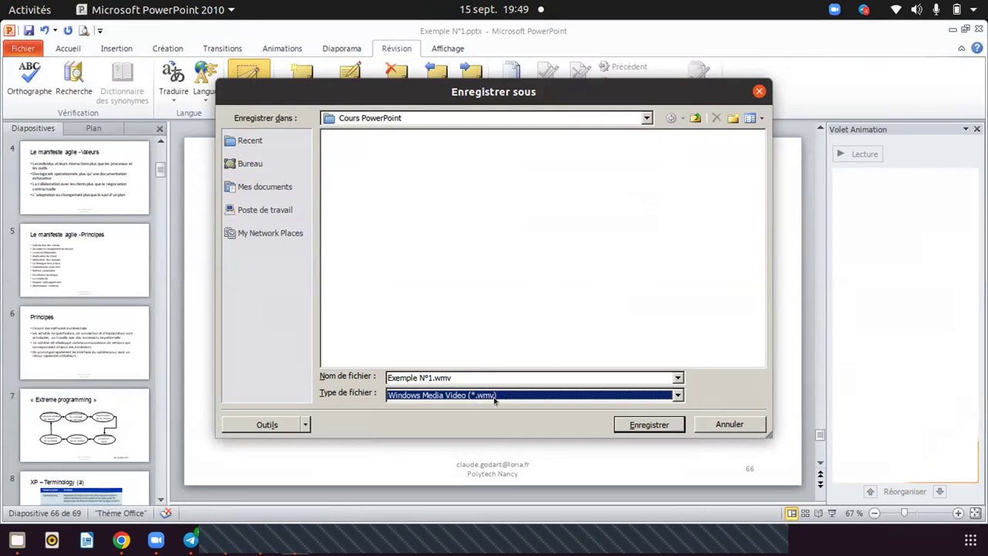
Save Exemple N°1.wmv into Bureau > Brouillon > Cours PowerPoint.
{"action": "left_click", "coordinate": [250, 170]}
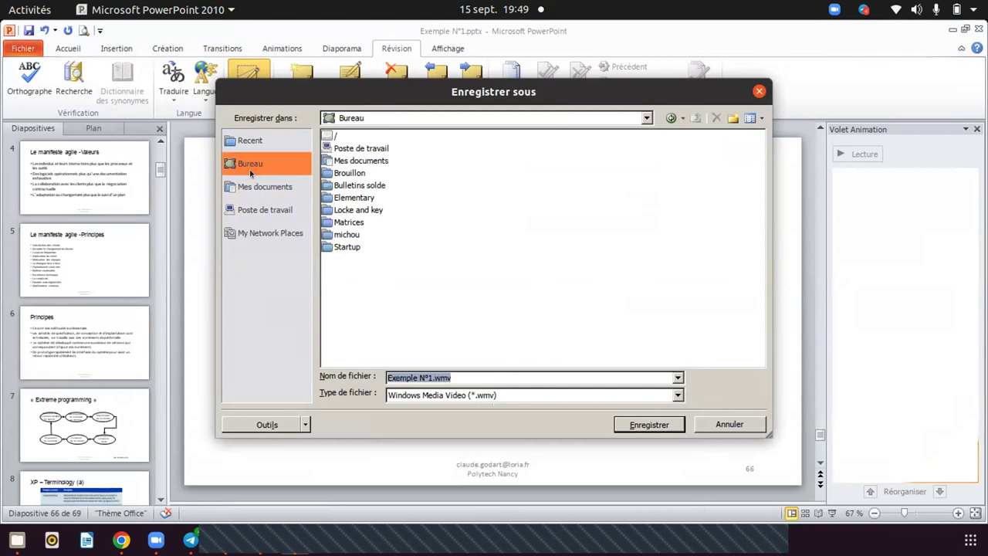
{"action": "double_click", "coordinate": [351, 174]}
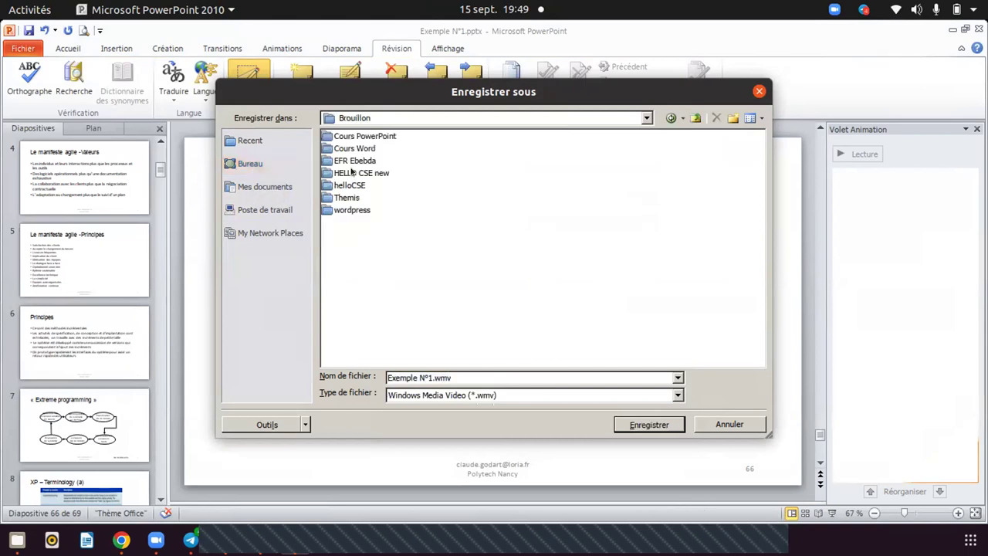
{"action": "double_click", "coordinate": [374, 135]}
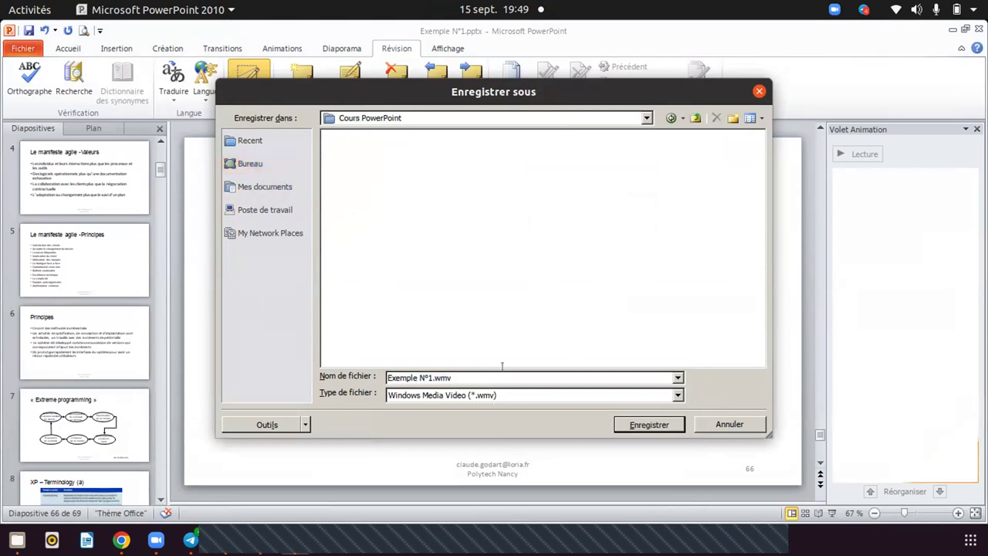
{"action": "left_click", "coordinate": [642, 424]}
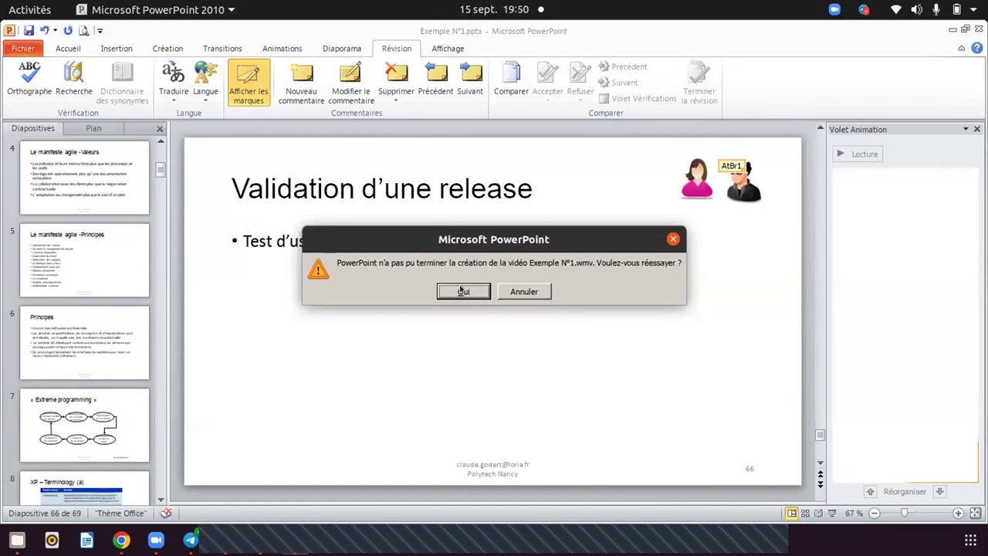
Retry the export from the error message and reopen the Créer une vidéo save dialog.
{"action": "mouse_move", "coordinate": [534, 239]}
{"action": "left_mouse_down"}
{"action": "mouse_move", "coordinate": [480, 287]}
{"action": "mouse_move", "coordinate": [531, 272]}
{"action": "left_mouse_up"}
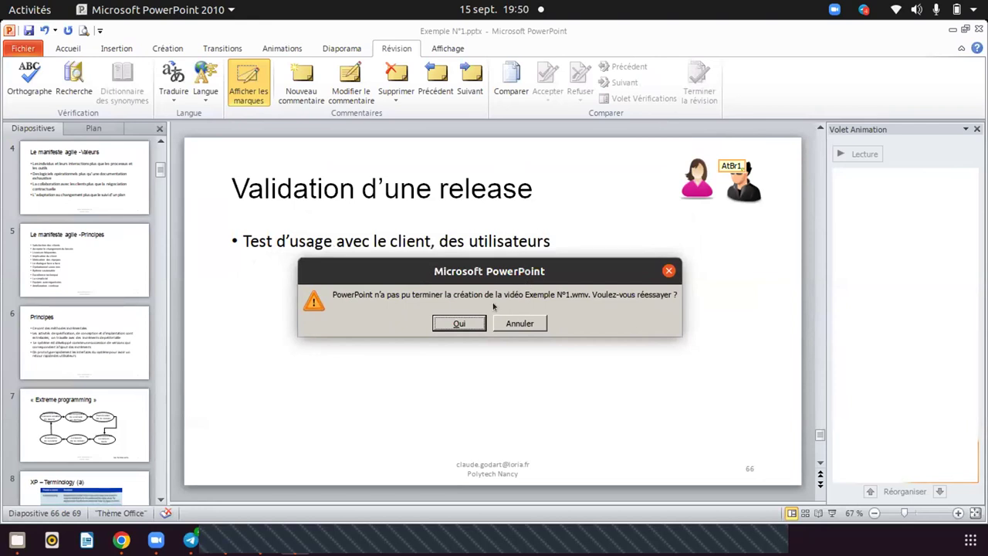
{"action": "left_click", "coordinate": [460, 322]}
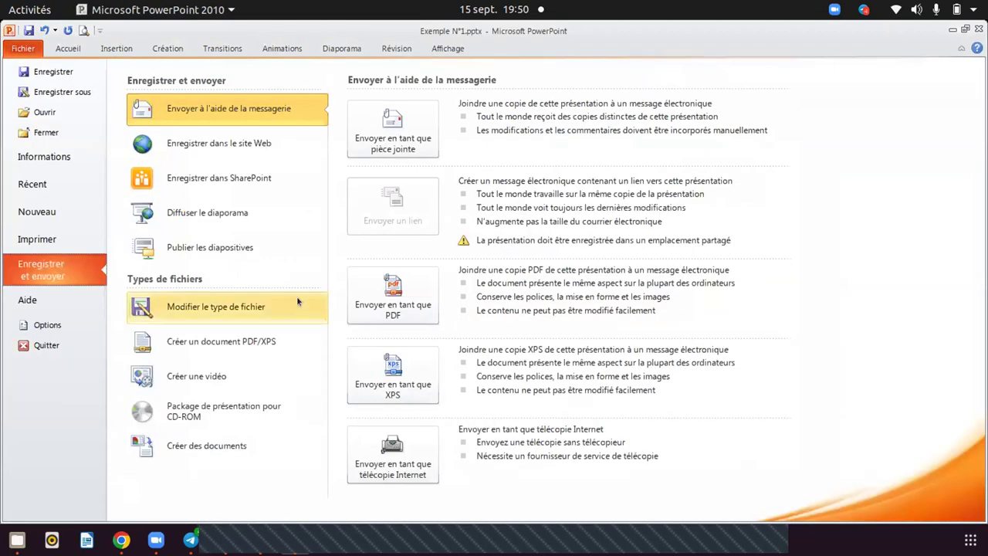
{"action": "left_click", "coordinate": [232, 376]}
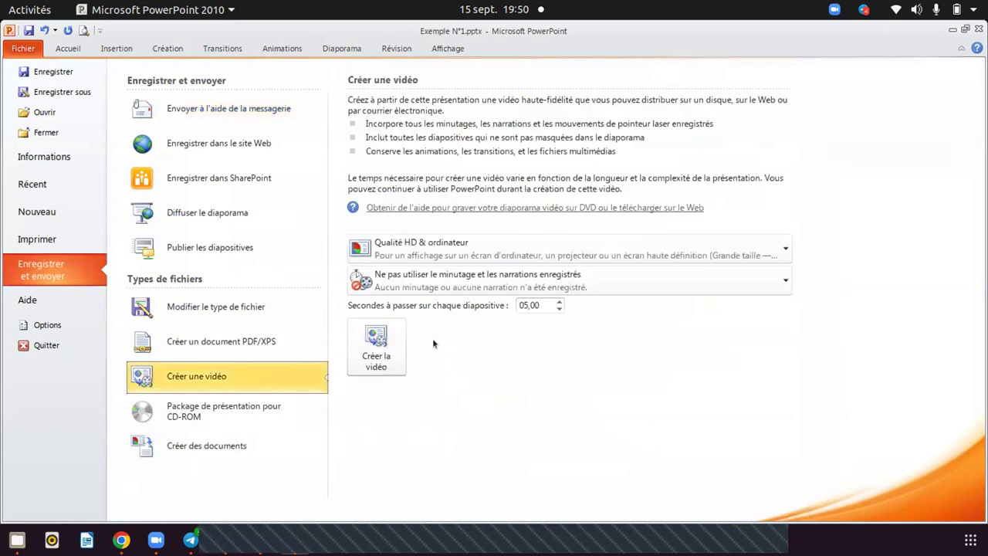
{"action": "left_click", "coordinate": [376, 347]}
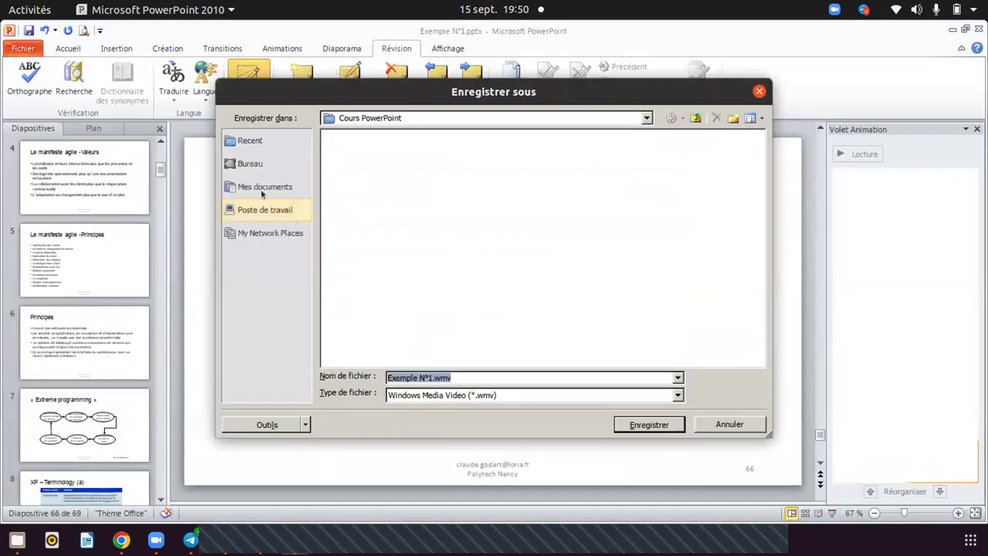
Browse Mes documents and Bureau > Brouillon, then cancel saving the video.
{"action": "left_click", "coordinate": [265, 187]}
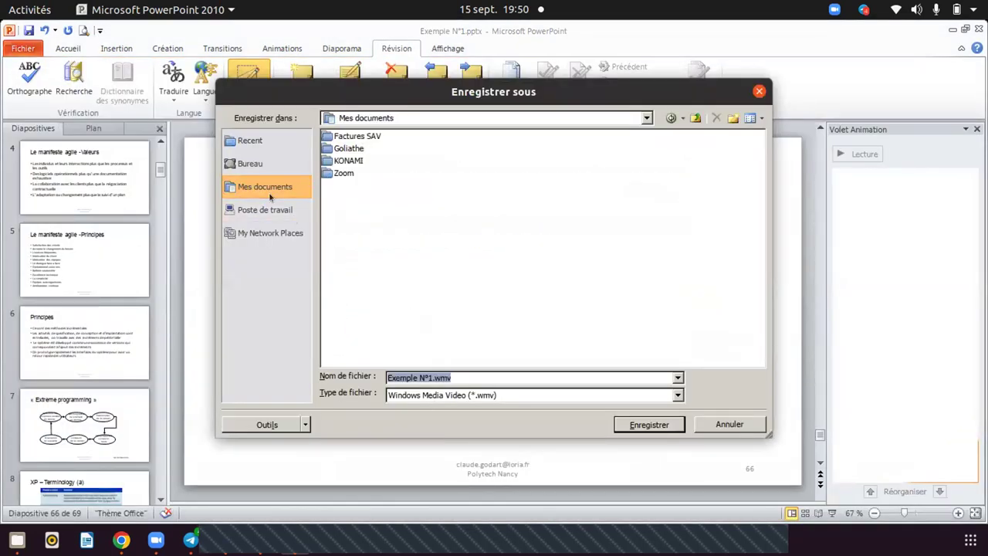
{"action": "left_click", "coordinate": [268, 145]}
{"action": "left_click", "coordinate": [269, 169]}
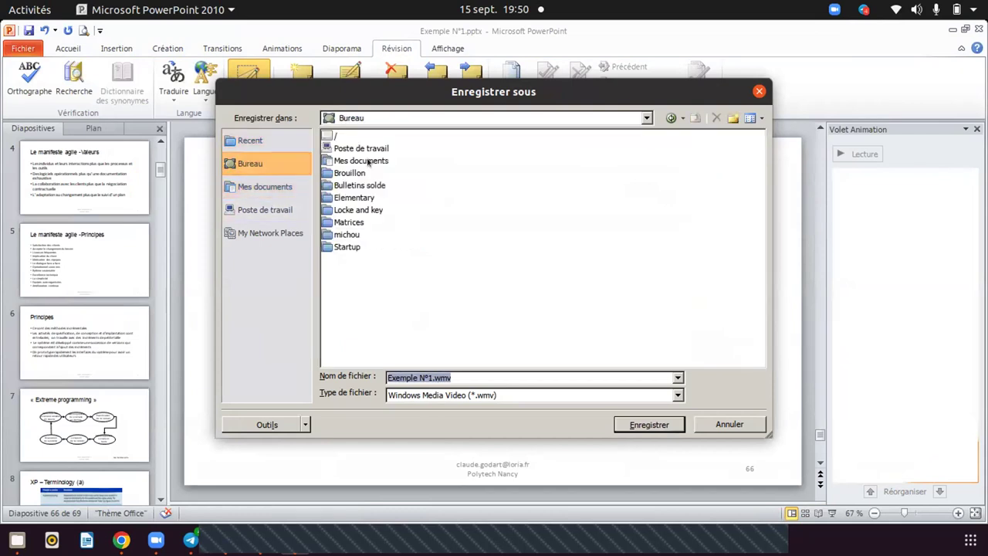
{"action": "double_click", "coordinate": [353, 174]}
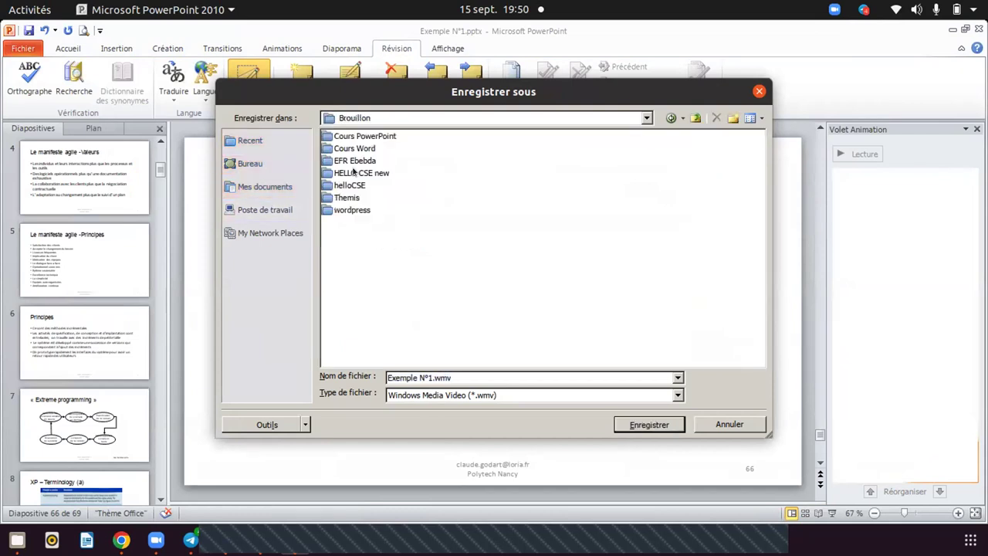
{"action": "left_click", "coordinate": [759, 91]}
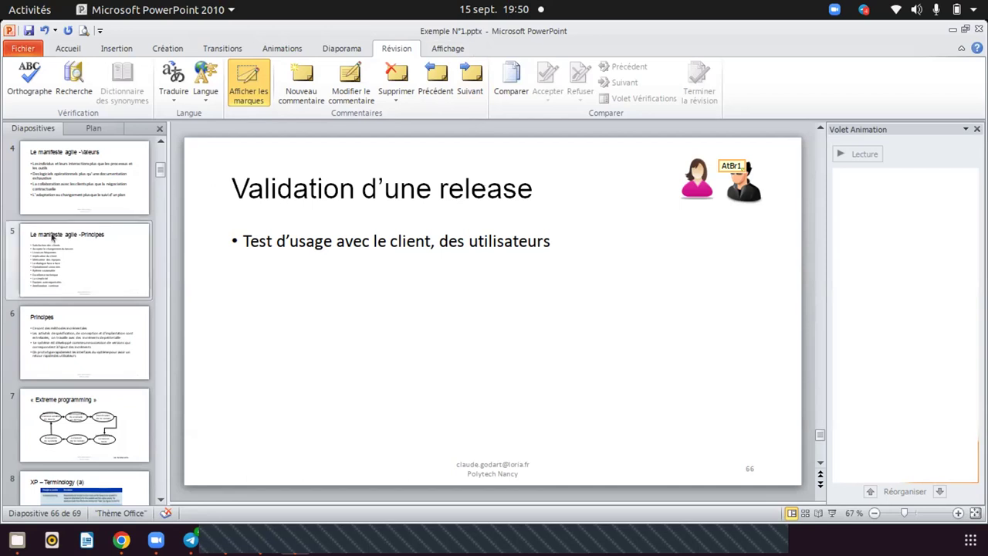
{"action": "scroll", "coordinate": [52, 237], "scroll_direction": "up", "scroll_amount": 3}
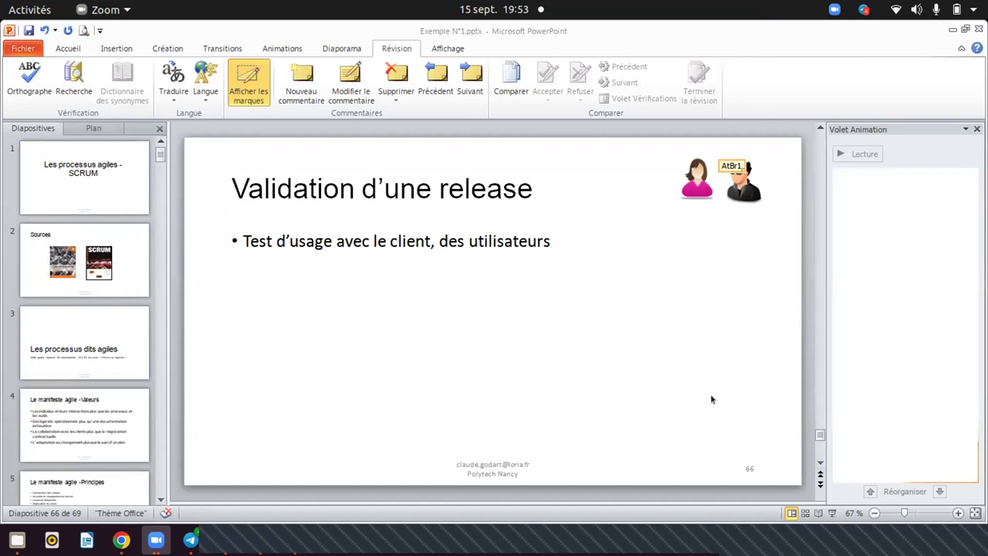
Inspect slide 66's footer and number boxes without changes, then scroll back to slide 62.
{"action": "left_click", "coordinate": [564, 472]}
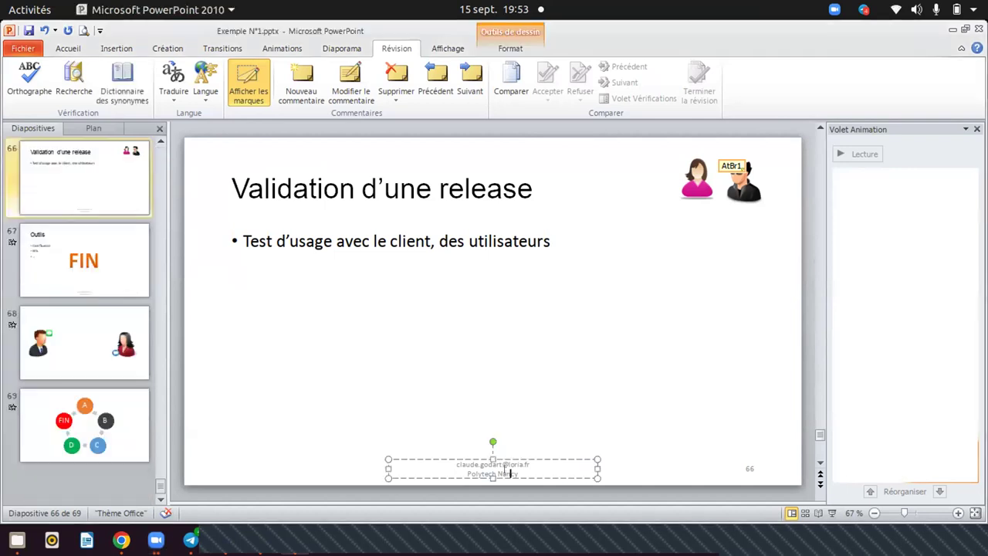
{"action": "left_click", "coordinate": [562, 459]}
{"action": "left_click", "coordinate": [735, 461]}
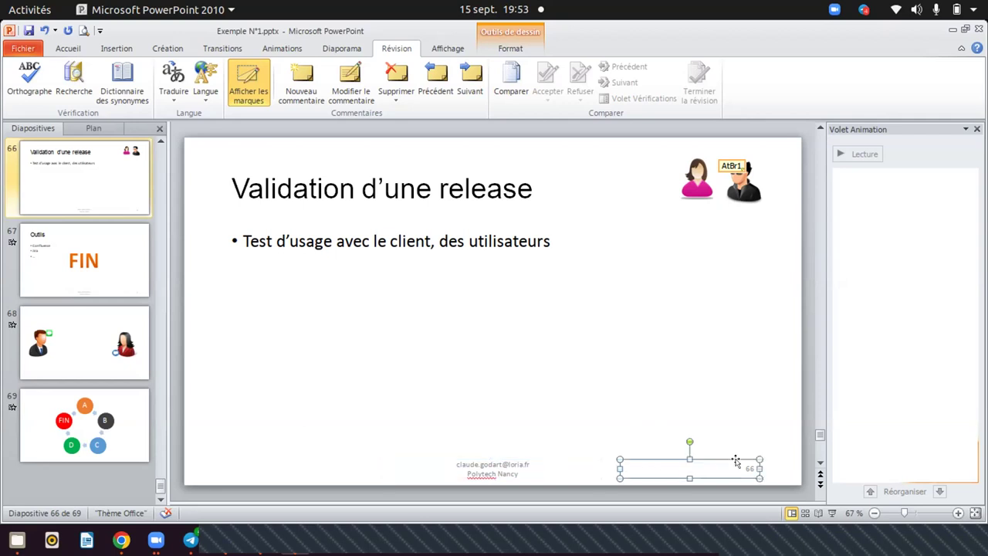
{"action": "left_click", "coordinate": [551, 458]}
{"action": "left_click", "coordinate": [339, 462]}
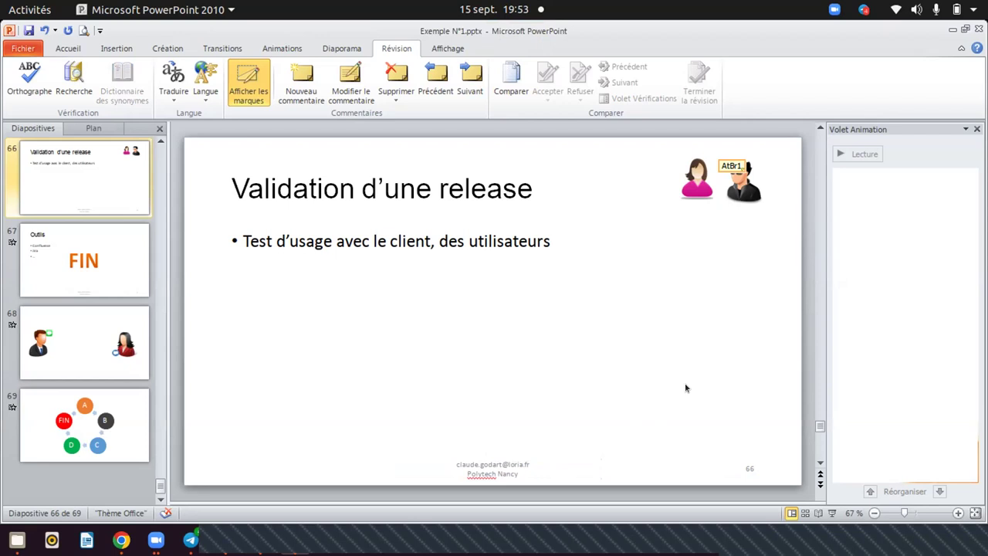
{"action": "scroll", "coordinate": [684, 387], "scroll_direction": "up", "scroll_amount": 4}
{"action": "scroll", "coordinate": [53, 239], "scroll_direction": "up", "scroll_amount": 10}
Go to the first slide and duplicate it.
{"action": "scroll", "coordinate": [53, 239], "scroll_direction": "up", "scroll_amount": 10}
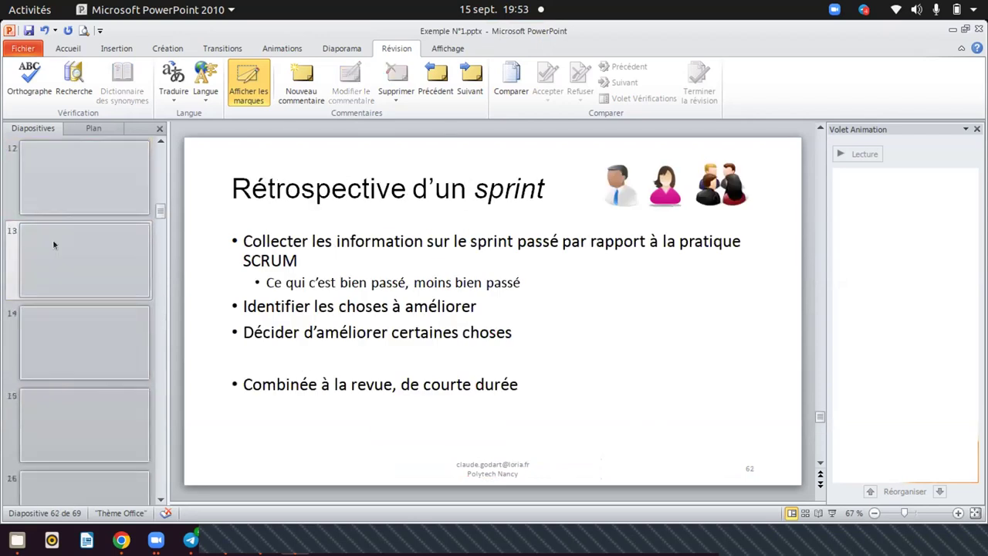
{"action": "left_click", "coordinate": [90, 197]}
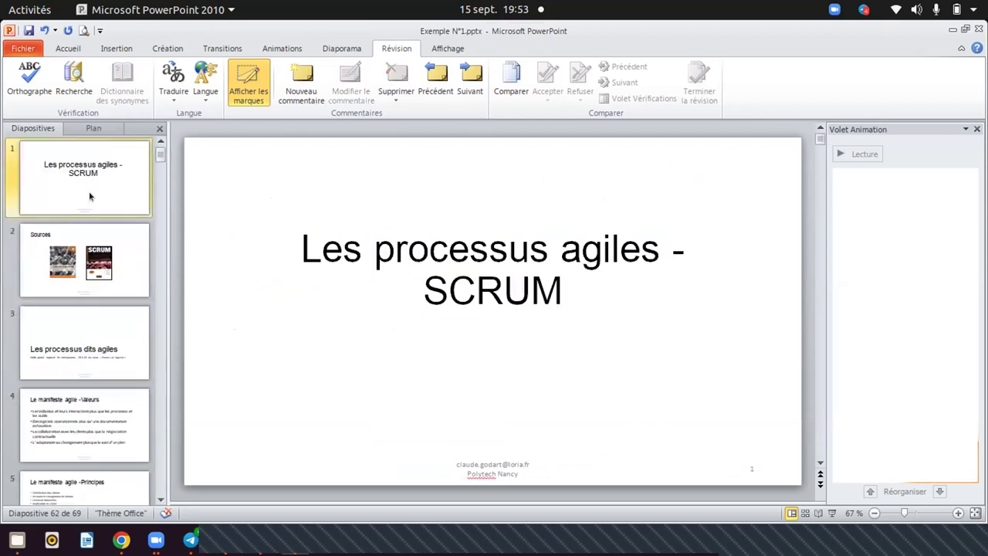
{"action": "right_click", "coordinate": [132, 183]}
{"action": "left_click", "coordinate": [177, 277]}
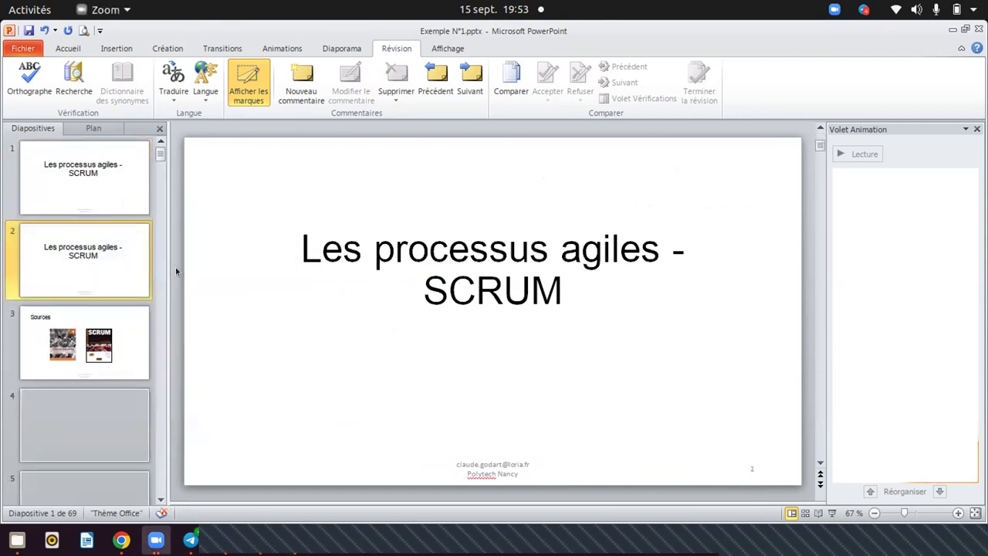
Delete every placeholder on slide 1, leaving it blank.
{"action": "left_click", "coordinate": [88, 199]}
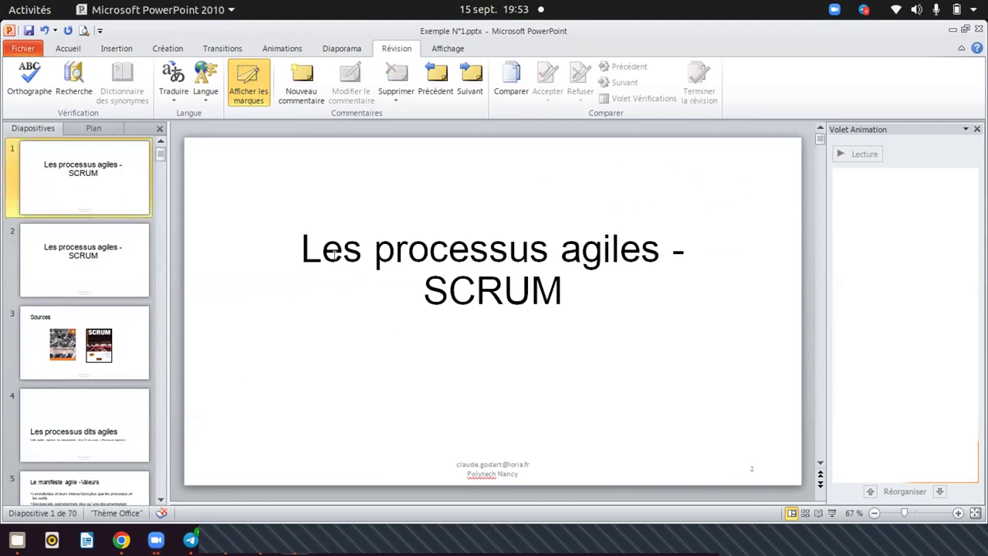
{"action": "left_click", "coordinate": [249, 179]}
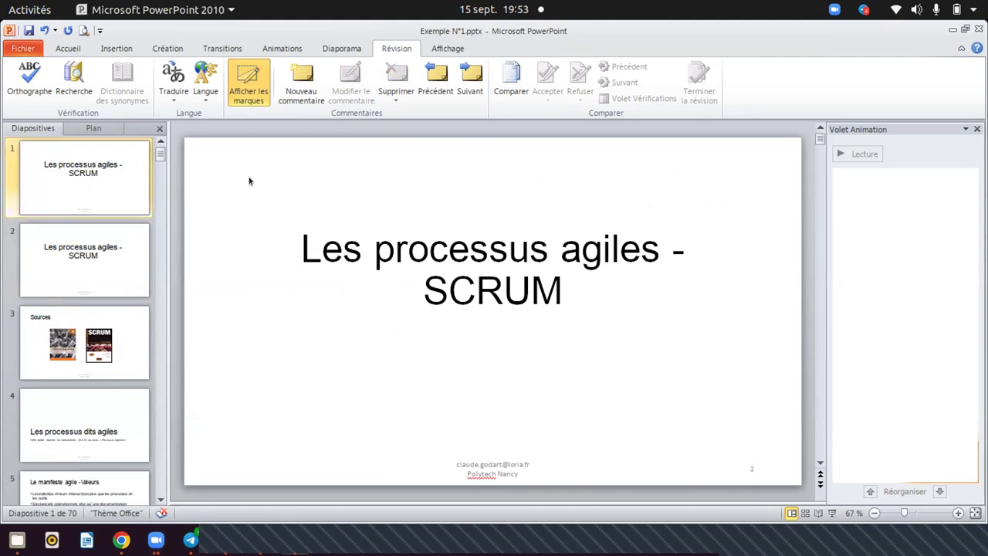
{"action": "key", "text": "ctrl+a"}
{"action": "key", "text": "Delete"}
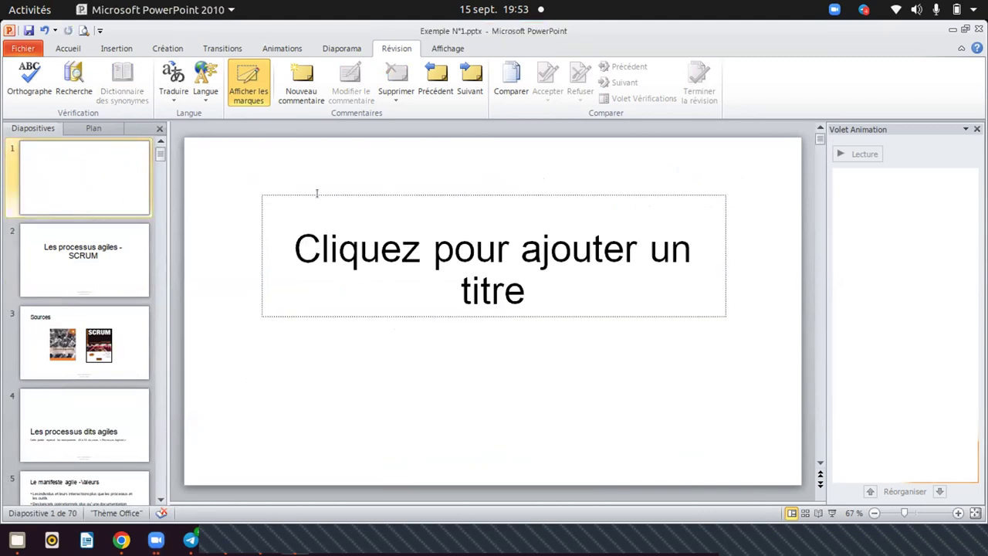
{"action": "left_click", "coordinate": [315, 193]}
{"action": "key", "text": "Escape"}
{"action": "key", "text": "Delete"}
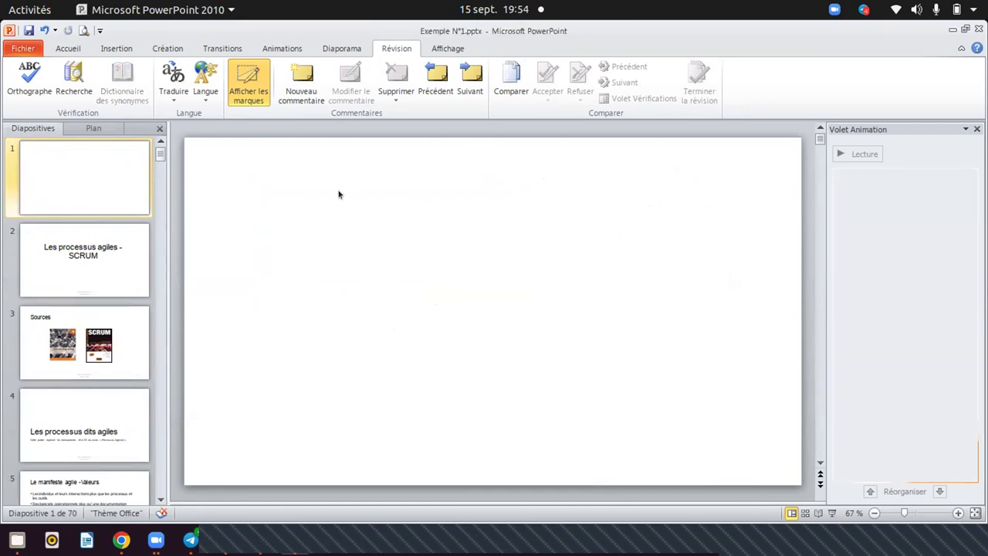
Draw a text box at the slide's bottom edge containing 'nbdjvjbiez'.
{"action": "left_click", "coordinate": [112, 48]}
{"action": "left_click", "coordinate": [379, 77]}
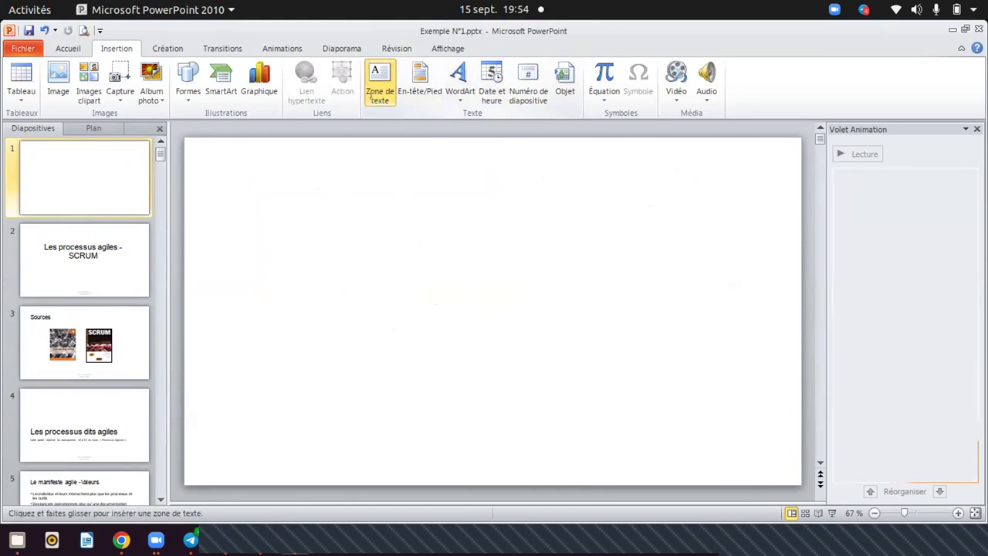
{"action": "left_click_drag", "start_coordinate": [383, 468], "coordinate": [573, 439]}
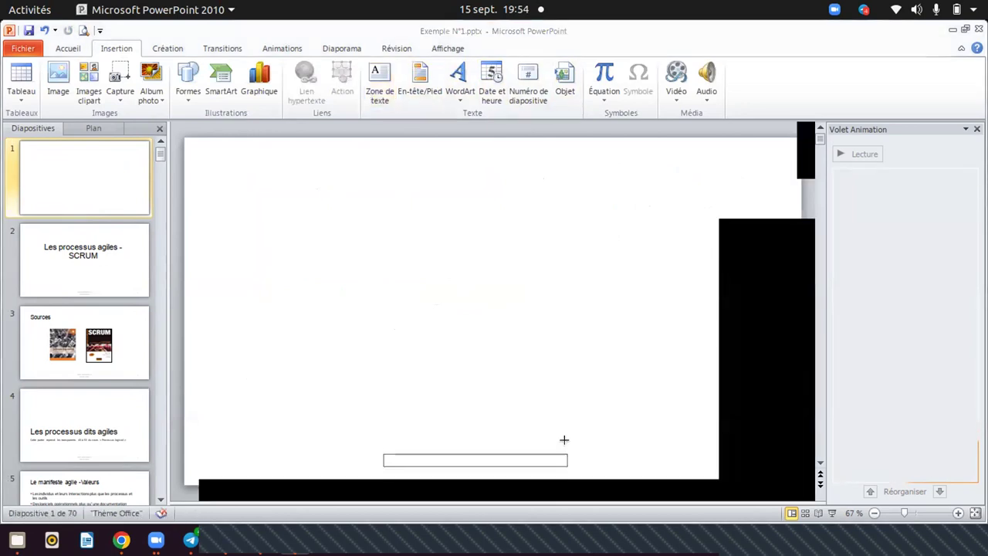
{"action": "left_click_drag", "start_coordinate": [517, 449], "coordinate": [514, 470]}
{"action": "double_click", "coordinate": [497, 472]}
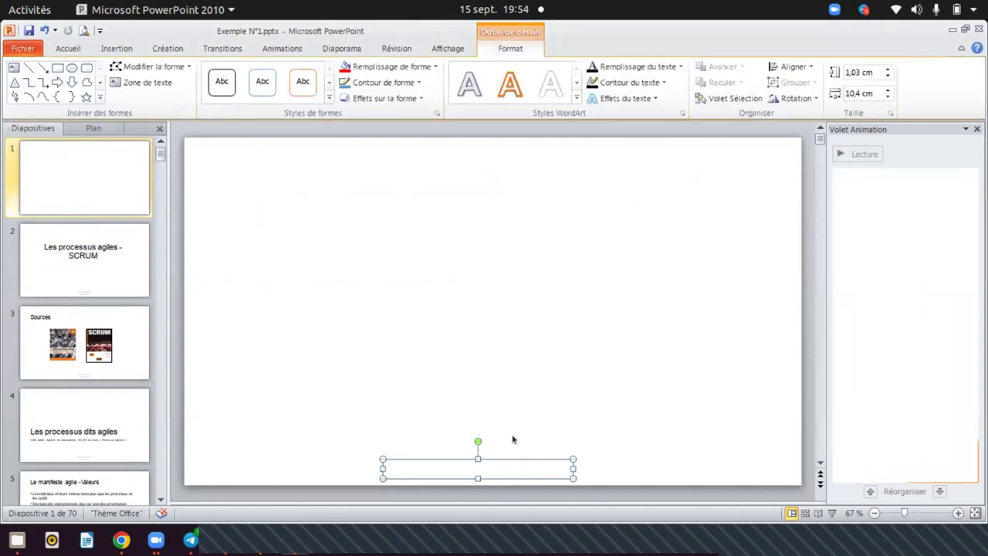
{"action": "right_click", "coordinate": [503, 469]}
{"action": "left_click", "coordinate": [575, 308]}
{"action": "type", "text": "nbdjvjbiez"}
{"action": "left_click", "coordinate": [664, 461]}
Copy that box to the bottom-right corner and change its text to '1'.
{"action": "left_click", "coordinate": [514, 463]}
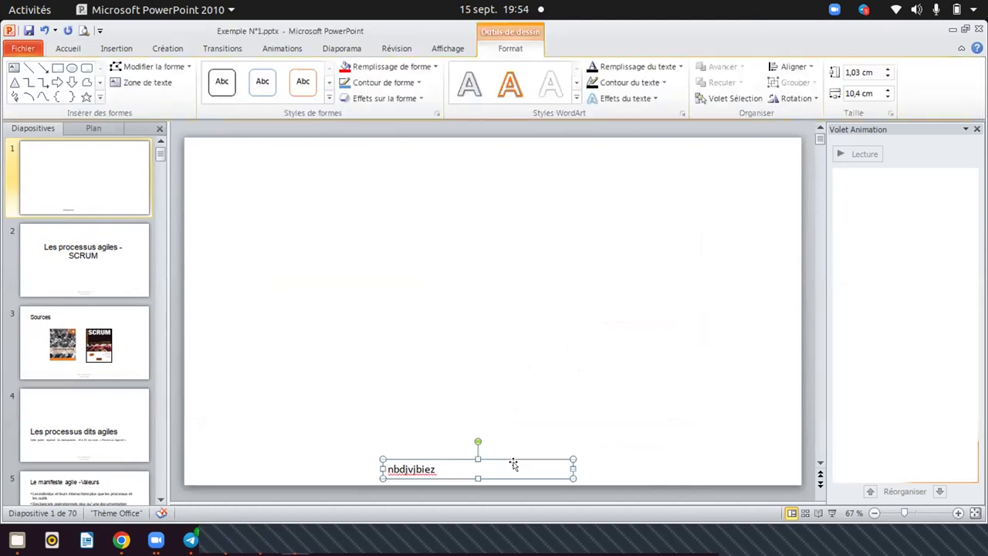
{"action": "key", "text": "ctrl+c"}
{"action": "left_click", "coordinate": [655, 456]}
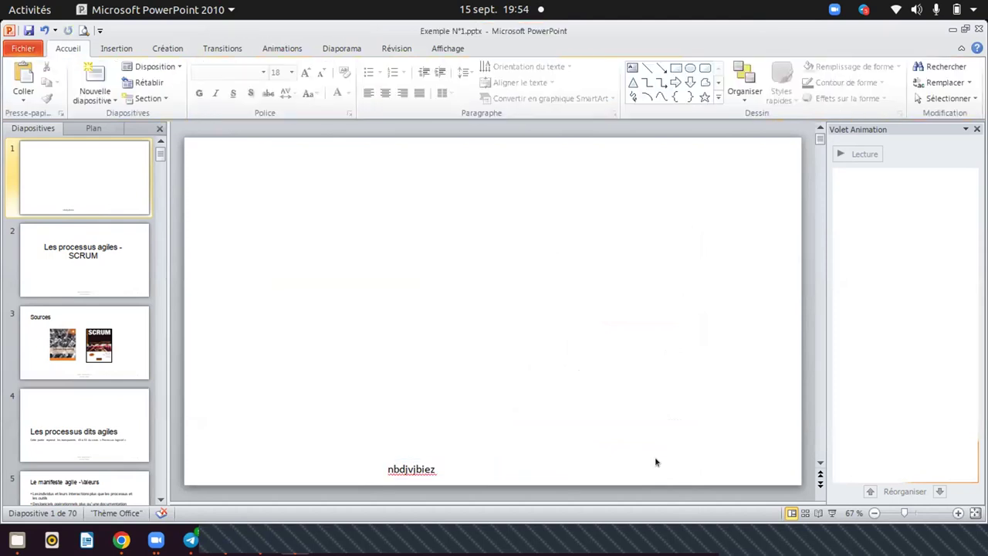
{"action": "key", "text": "ctrl+v"}
{"action": "left_click_drag", "start_coordinate": [530, 461], "coordinate": [741, 465]}
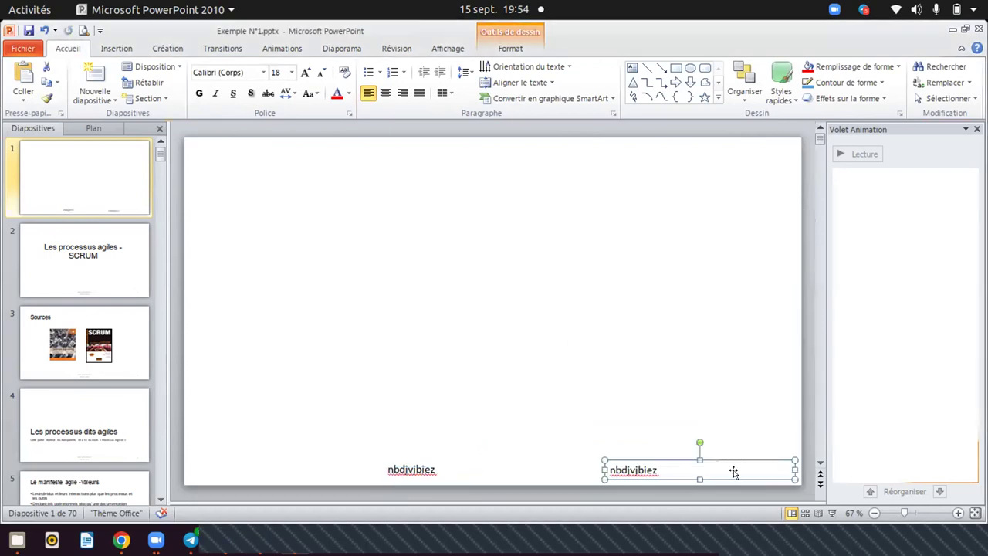
{"action": "double_click", "coordinate": [732, 469]}
{"action": "right_click", "coordinate": [703, 467]}
{"action": "left_click", "coordinate": [738, 305]}
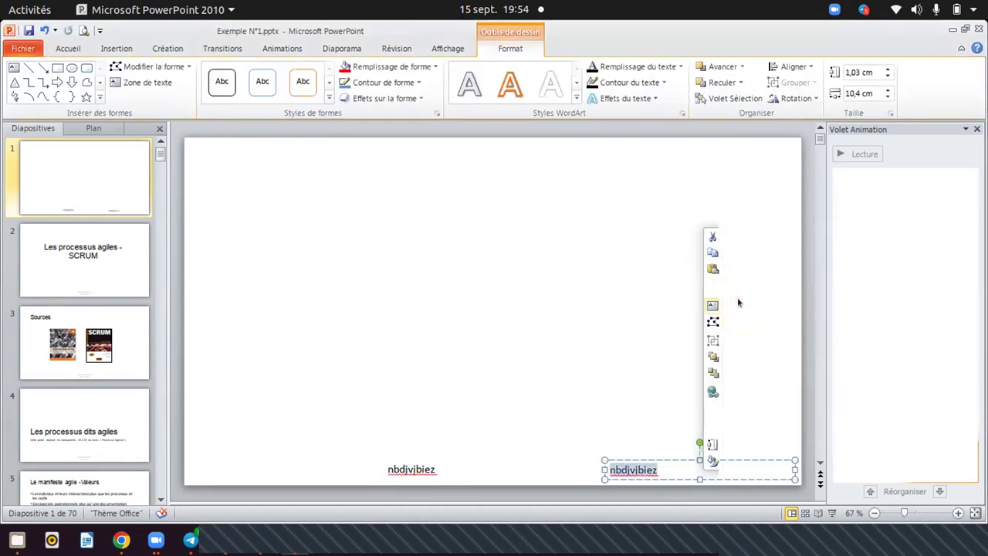
{"action": "type", "text": "1"}
{"action": "left_click", "coordinate": [566, 454]}
{"action": "left_click", "coordinate": [525, 462]}
{"action": "left_click", "coordinate": [657, 456]}
{"action": "left_click", "coordinate": [431, 347]}
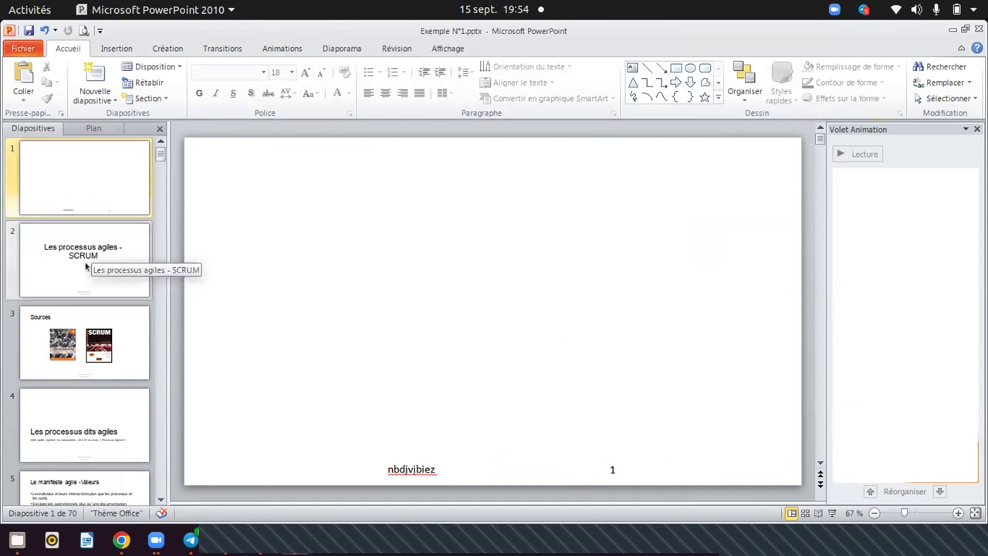
Duplicate the blank first slide with Dupliquer la diapositive.
{"action": "left_click", "coordinate": [395, 468]}
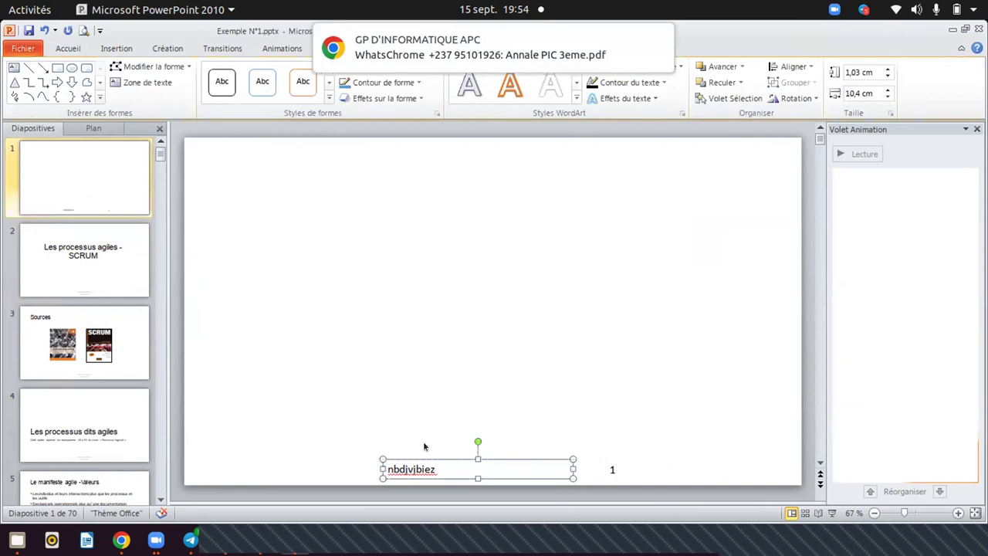
{"action": "left_click", "coordinate": [30, 170]}
{"action": "right_click", "coordinate": [68, 182]}
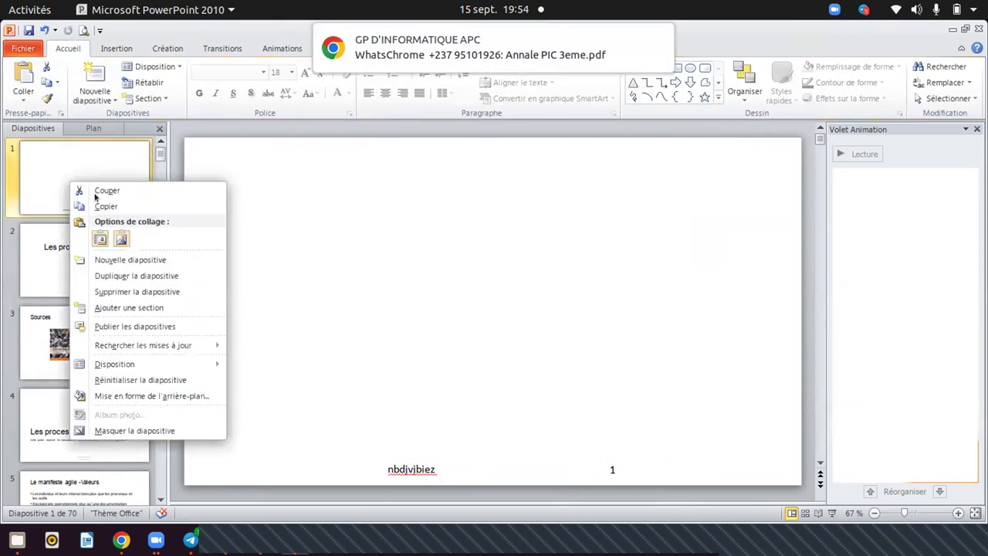
{"action": "left_click", "coordinate": [141, 274]}
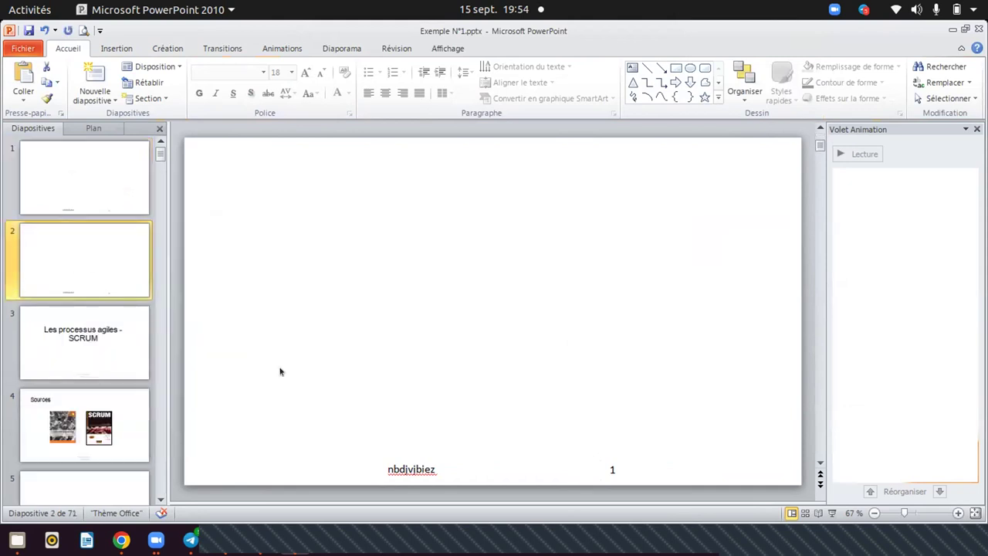
On slide 2, delete the 'nbdjvjbiez' text box and the '1' box.
{"action": "left_click", "coordinate": [402, 469]}
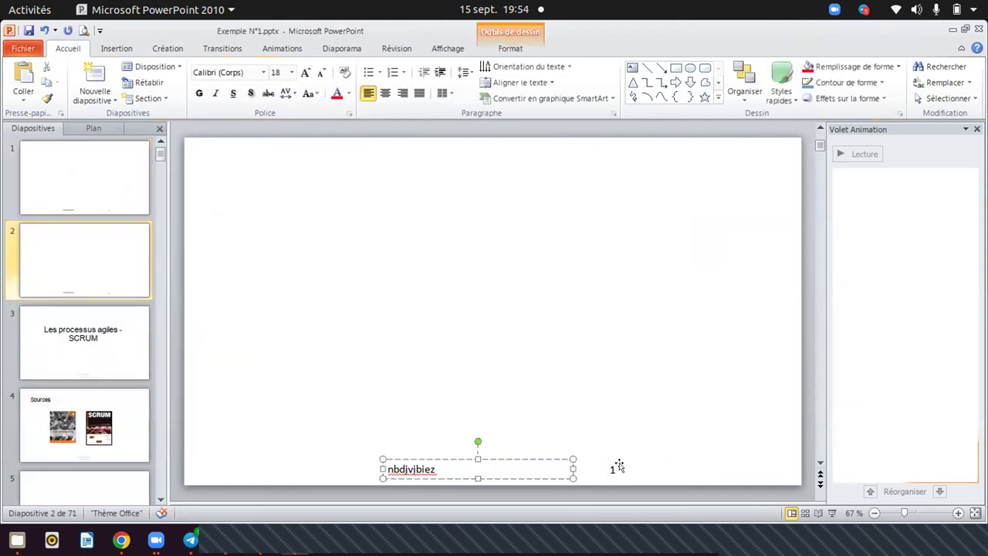
{"action": "left_click", "coordinate": [618, 466]}
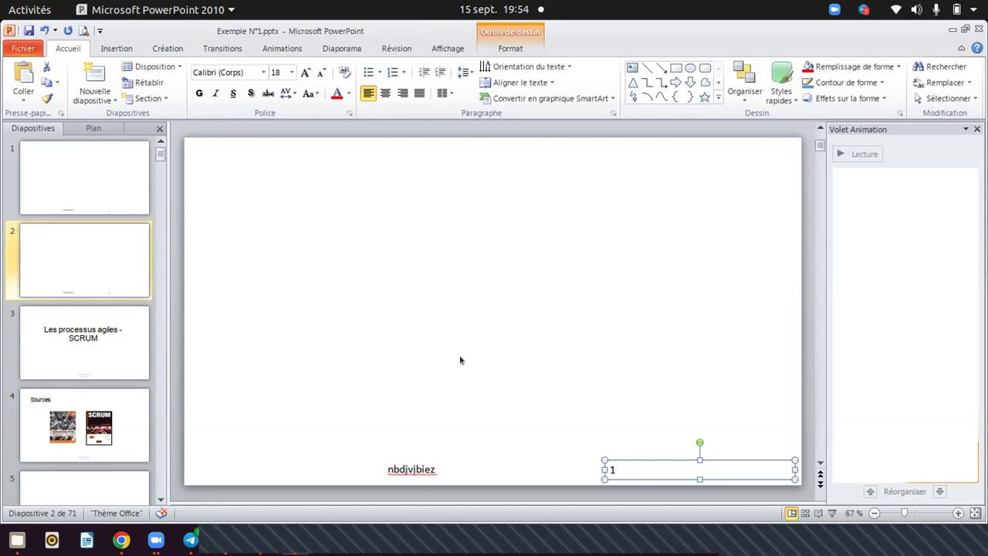
{"action": "left_click", "coordinate": [424, 455]}
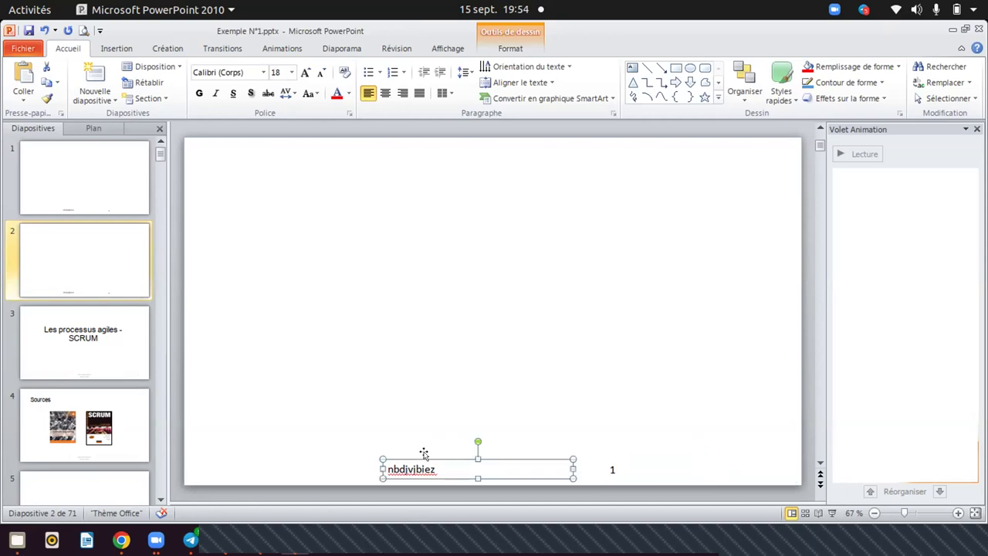
{"action": "key", "text": "Delete"}
{"action": "left_click", "coordinate": [613, 466]}
{"action": "left_click", "coordinate": [641, 459]}
{"action": "key", "text": "Delete"}
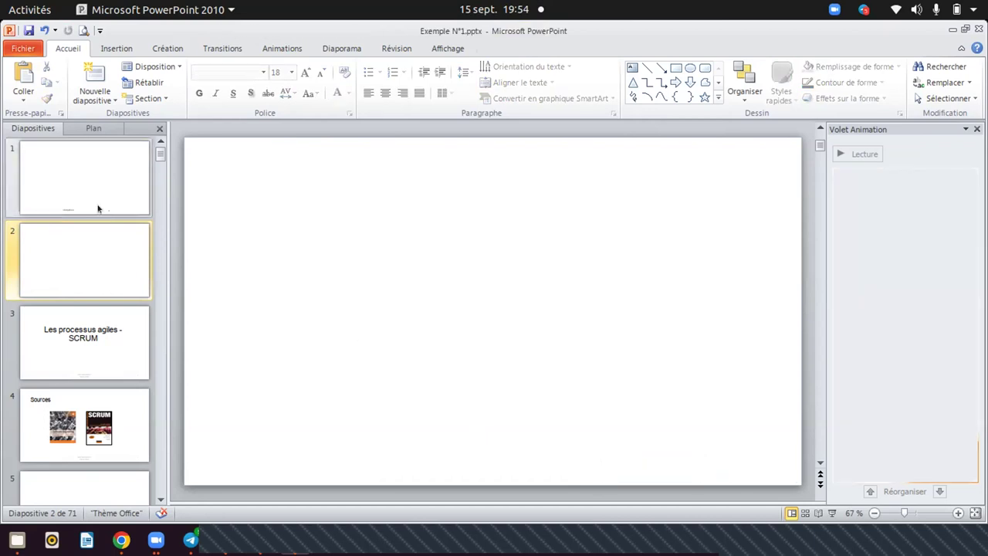
On slide 1, delete both bottom text boxes so the slide is blank.
{"action": "left_click", "coordinate": [98, 209]}
{"action": "left_click", "coordinate": [454, 463]}
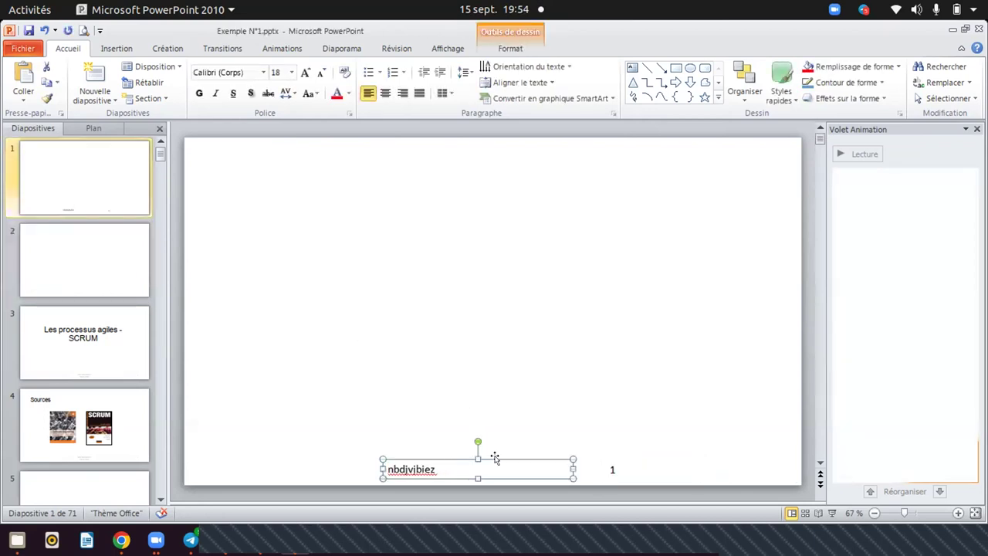
{"action": "key", "text": "Delete"}
{"action": "left_click", "coordinate": [627, 473]}
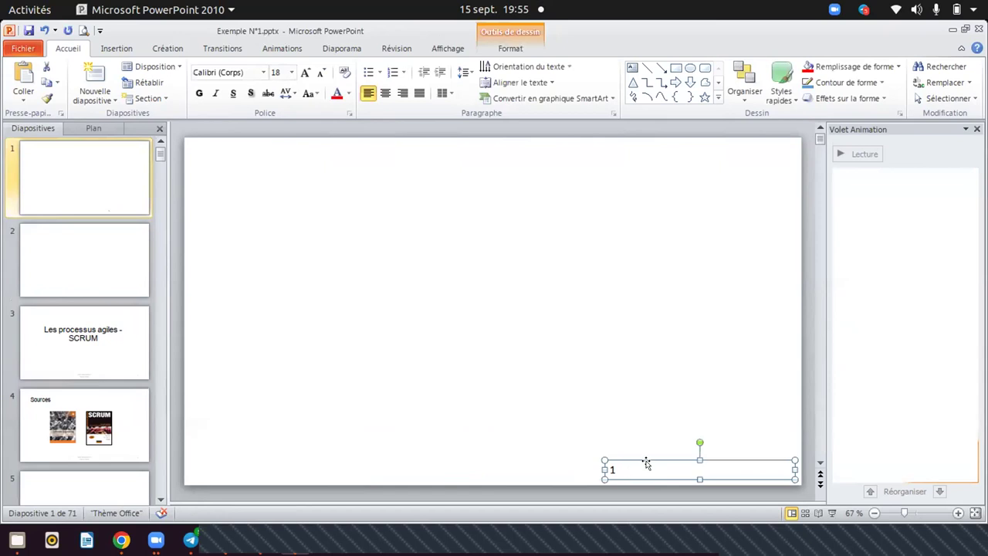
{"action": "key", "text": "Delete"}
{"action": "left_click", "coordinate": [49, 206]}
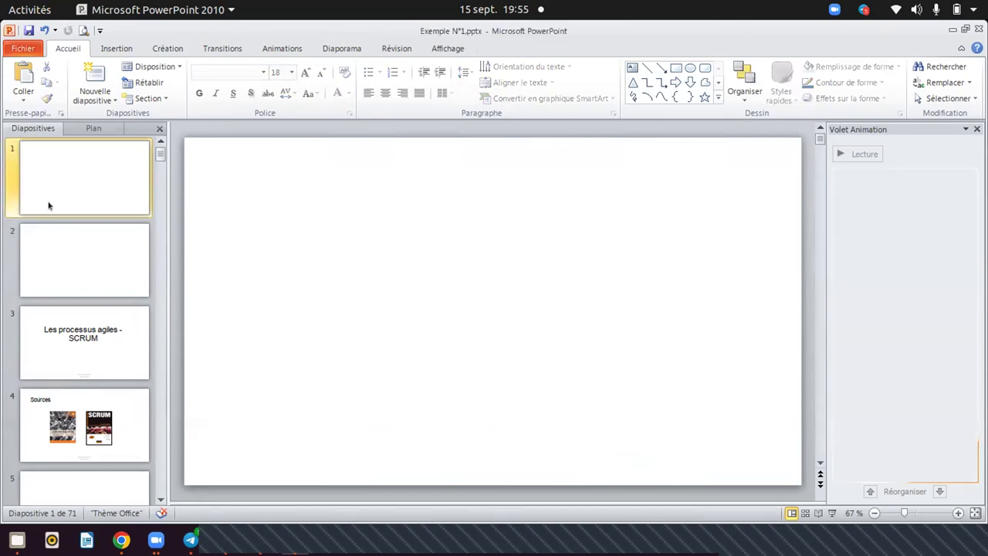
{"action": "left_click", "coordinate": [117, 50]}
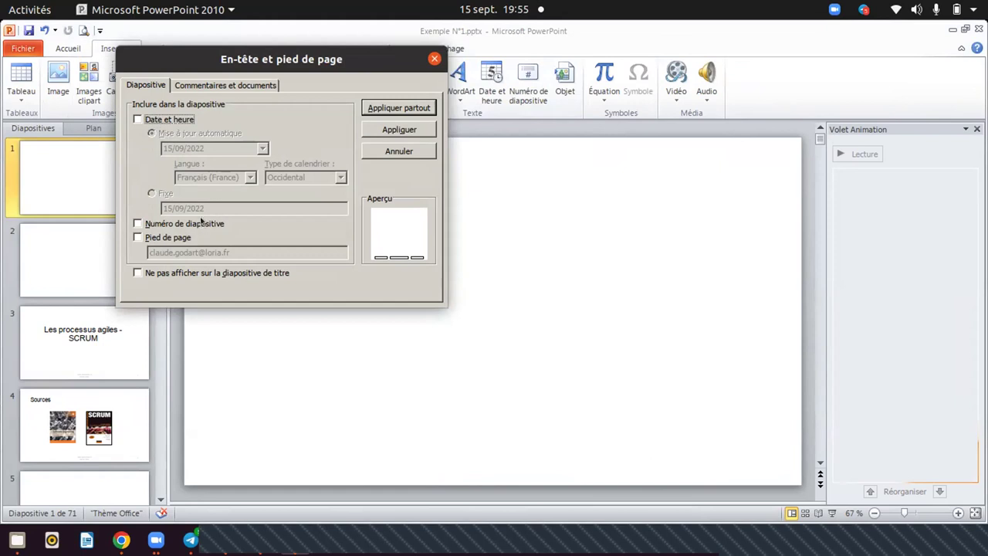
Enable the automatically updating date, slide numbers and footer text in Header and Footer.
{"action": "left_click", "coordinate": [169, 240]}
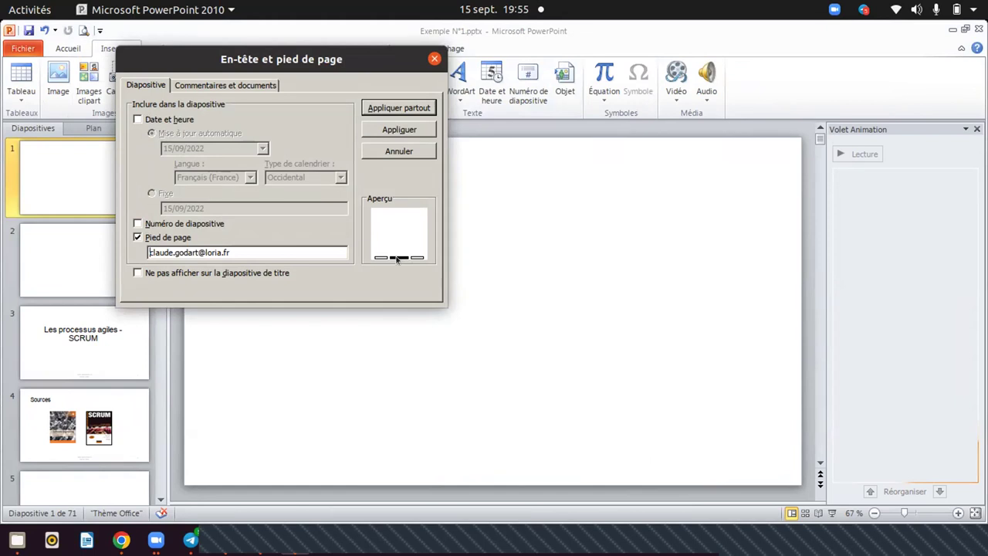
{"action": "left_click", "coordinate": [195, 223]}
{"action": "left_click", "coordinate": [144, 237]}
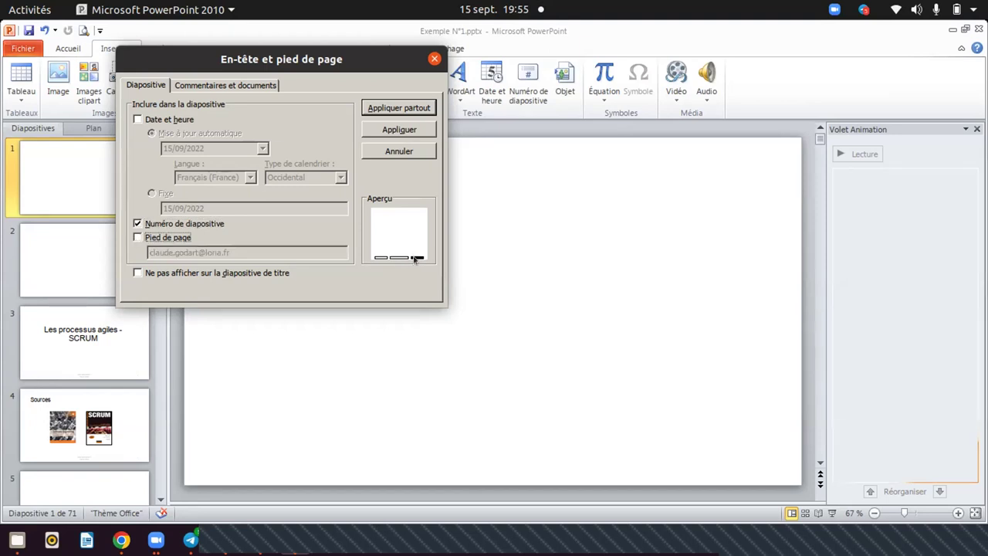
{"action": "left_click", "coordinate": [195, 225]}
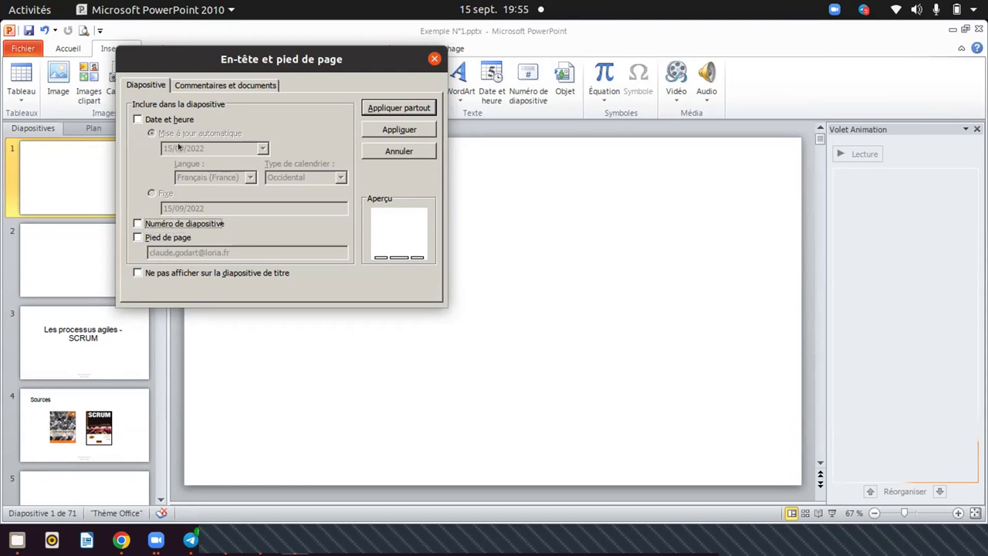
{"action": "left_click", "coordinate": [167, 121]}
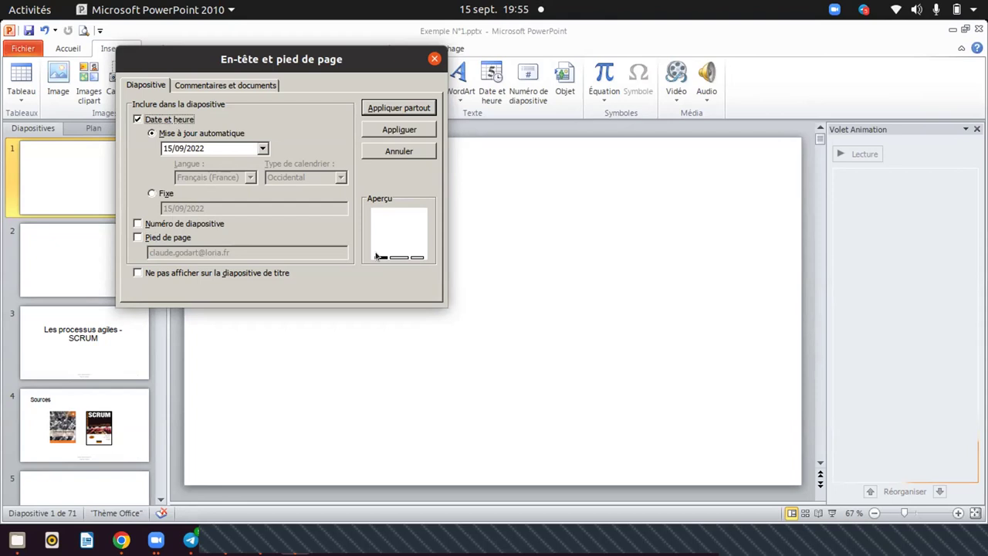
{"action": "left_click", "coordinate": [136, 224]}
{"action": "left_click", "coordinate": [137, 238]}
Set the footer text to the author's name plus UNIVERSITE STATISTIQUE and apply to all slides.
{"action": "left_click_drag", "start_coordinate": [259, 252], "coordinate": [132, 253]}
{"action": "key", "text": "ctrl+v"}
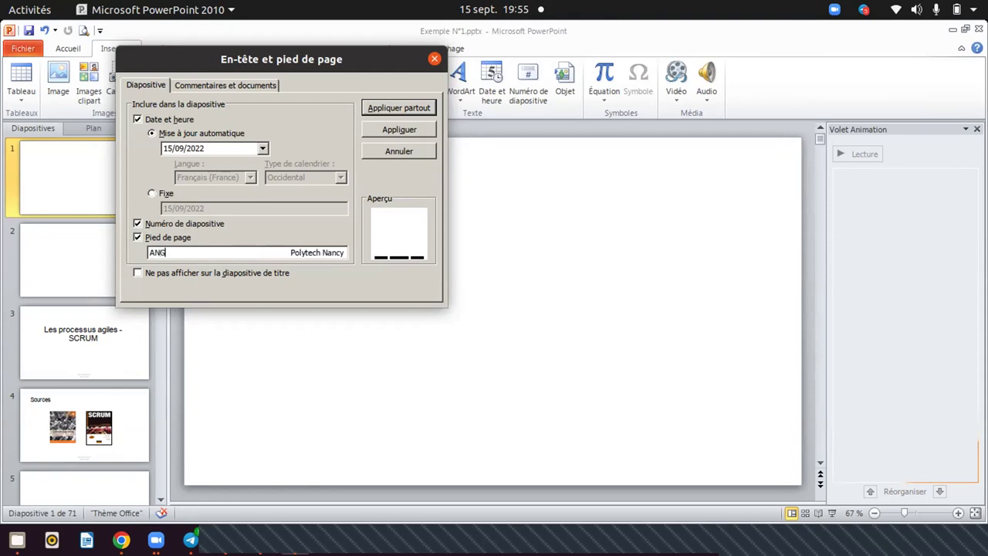
{"action": "type", "text": "ANGES LAURE"}
{"action": "mouse_move", "coordinate": [307, 252]}
{"action": "left_mouse_down"}
{"action": "mouse_move", "coordinate": [209, 252]}
{"action": "mouse_move", "coordinate": [351, 247]}
{"action": "left_mouse_up"}
{"action": "key", "text": "BackSpace"}
{"action": "key", "text": "BackSpace"}
{"action": "type", "text": "UNIVERSITE STATISTIQUE"}
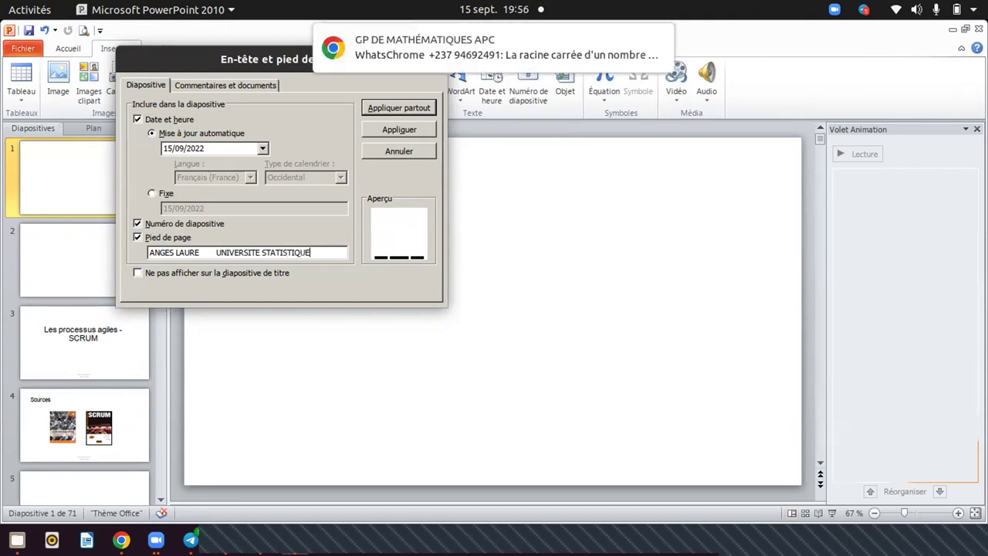
{"action": "left_click", "coordinate": [215, 253]}
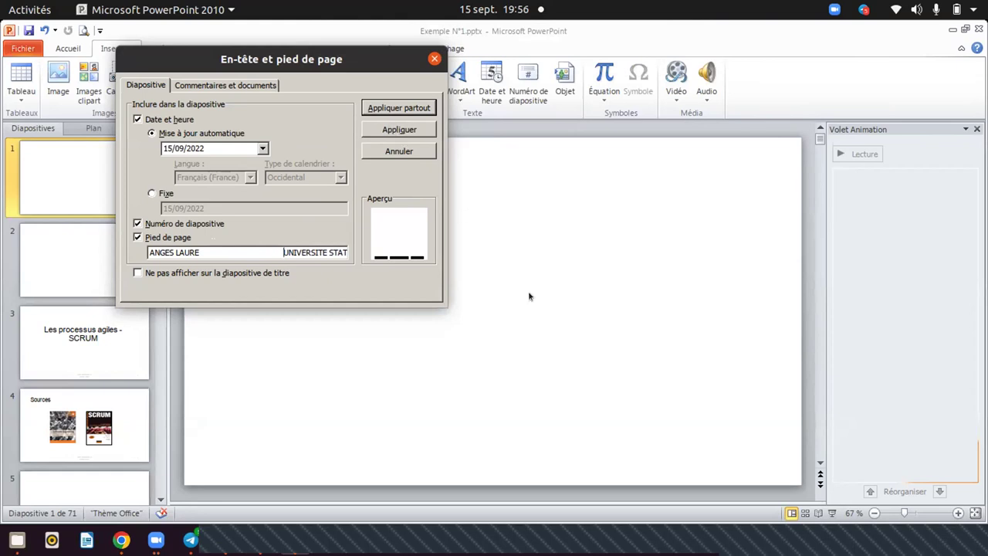
{"action": "left_click", "coordinate": [407, 108]}
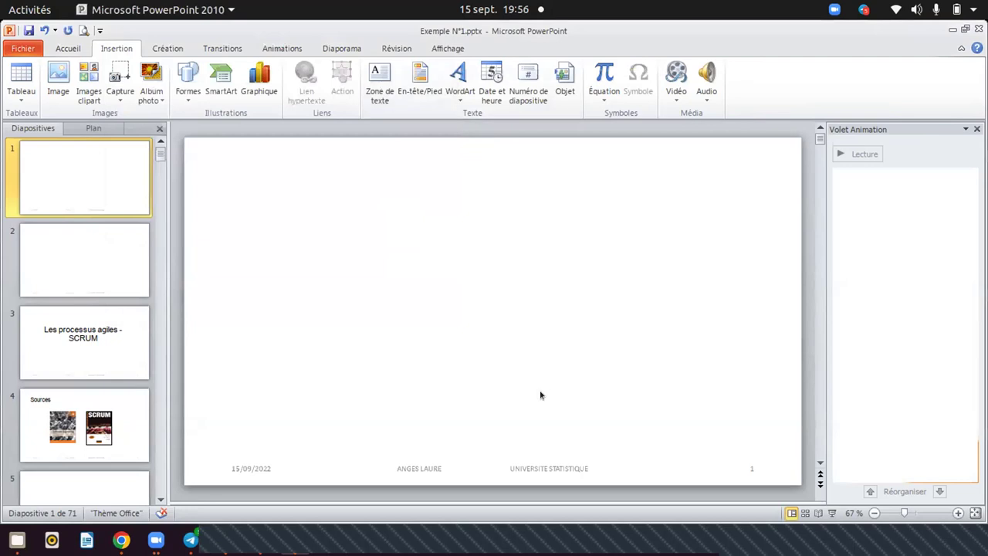
Check the date, footer and slide-number boxes on the slide, then confirm them on slides 2 and 3.
{"action": "left_click", "coordinate": [249, 465]}
{"action": "left_click", "coordinate": [417, 461]}
{"action": "left_click", "coordinate": [653, 450]}
{"action": "key", "text": "shift+Tab"}
{"action": "left_click", "coordinate": [769, 473]}
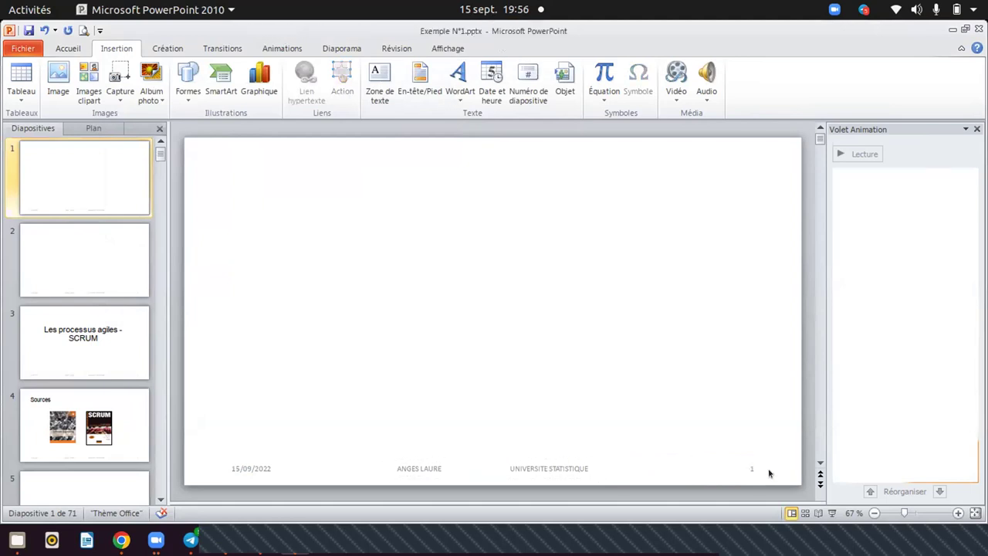
{"action": "left_click", "coordinate": [119, 266]}
{"action": "left_click", "coordinate": [111, 334]}
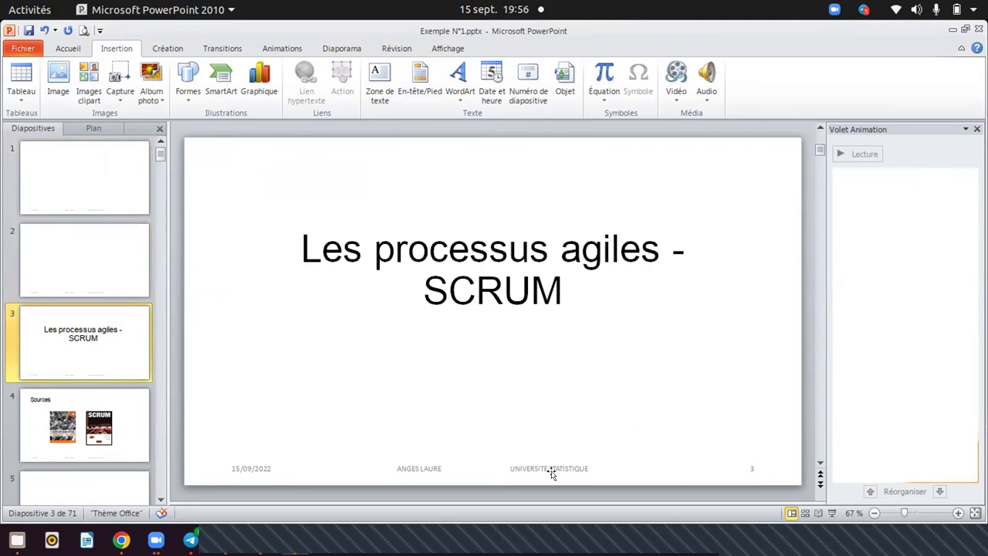